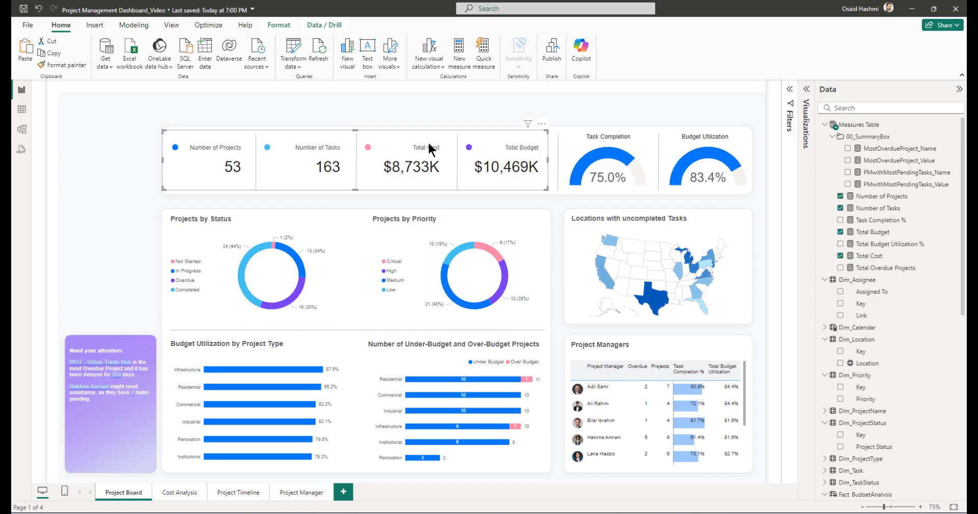
Step: On the Cost Analysis page, set the width of the summary card visual to 1193
click(181, 492)
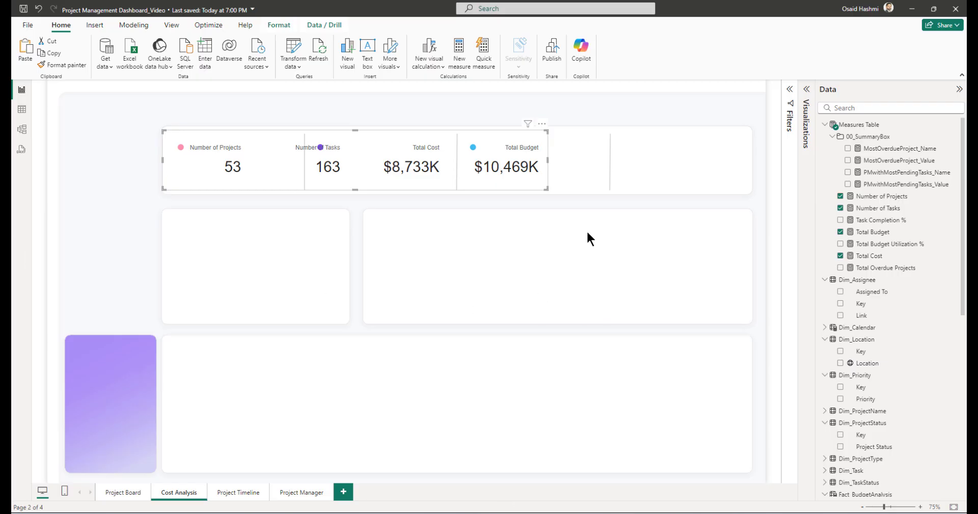
click(805, 100)
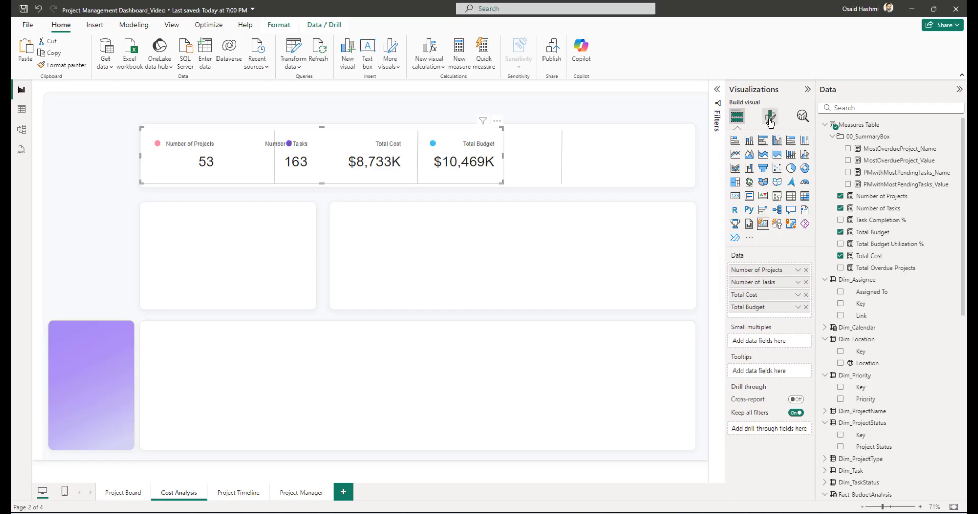
click(770, 117)
click(759, 187)
click(749, 234)
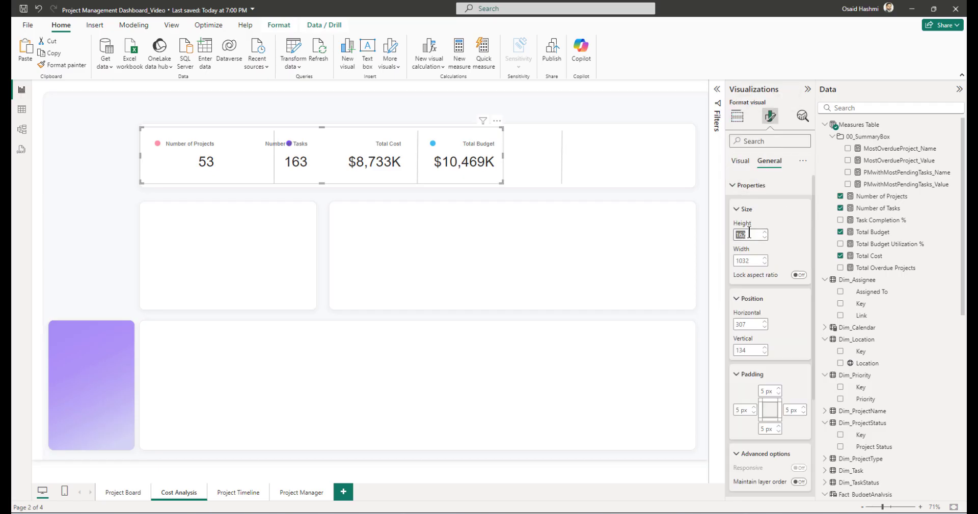
key(Tab)
text(1193)
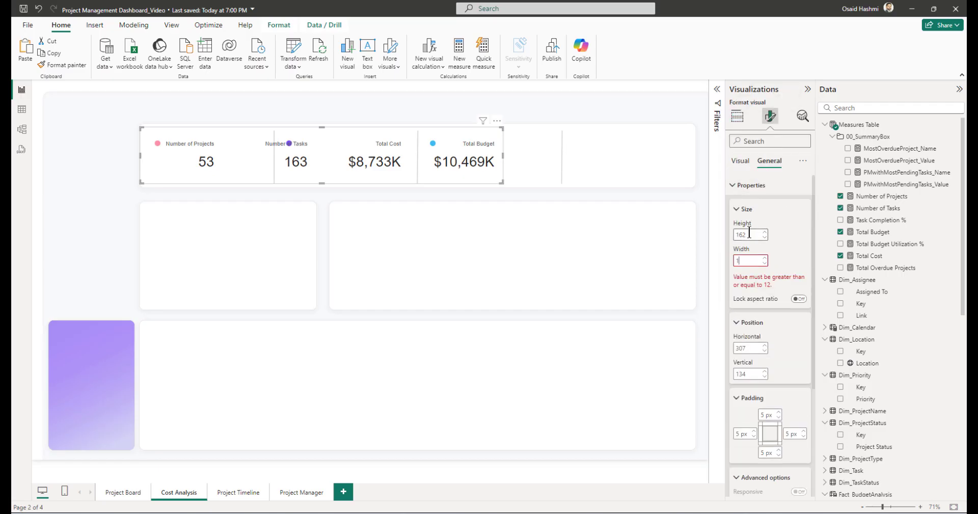
key(Tab)
Step: Position the summary card visual at horizontal 313 and vertical 134
key(Tab)
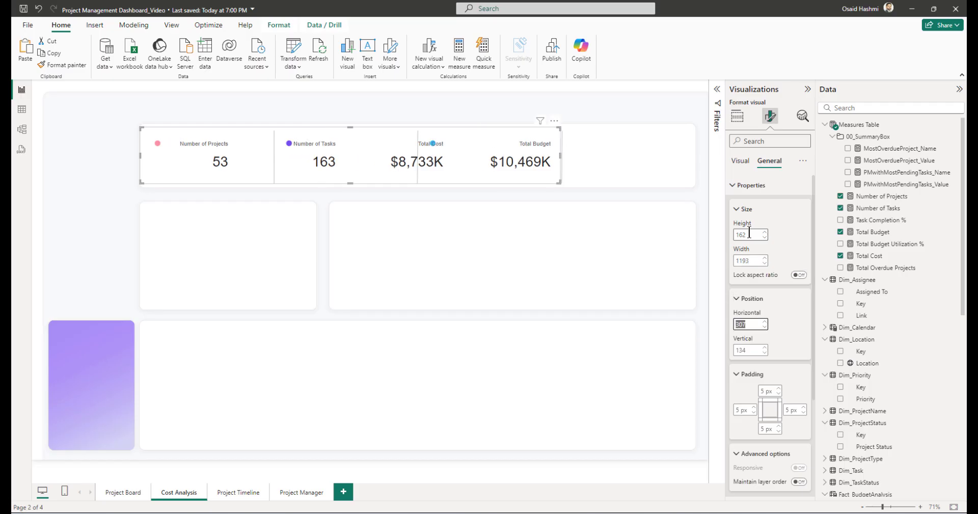
text(313)
key(Tab)
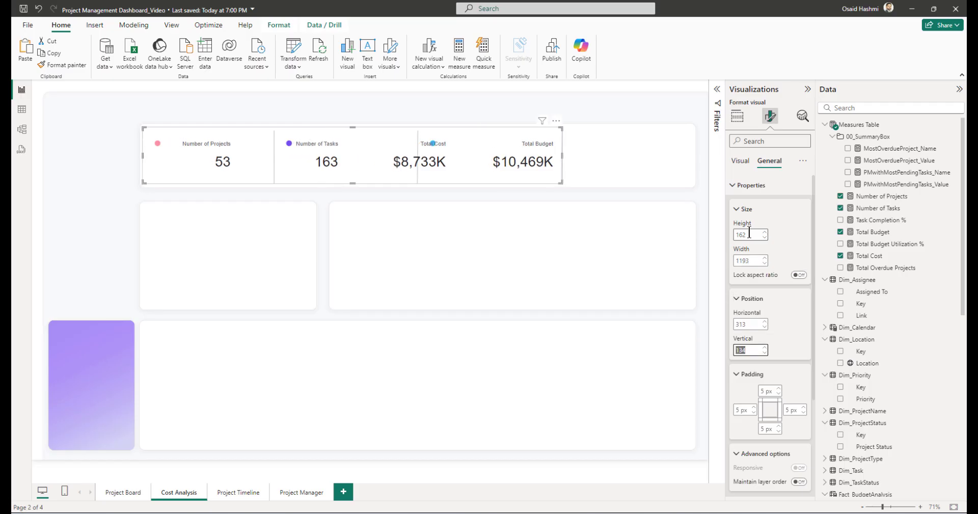
text(134)
Step: Remove the Number of Projects and Number of Tasks measures from the summary card visual
click(737, 117)
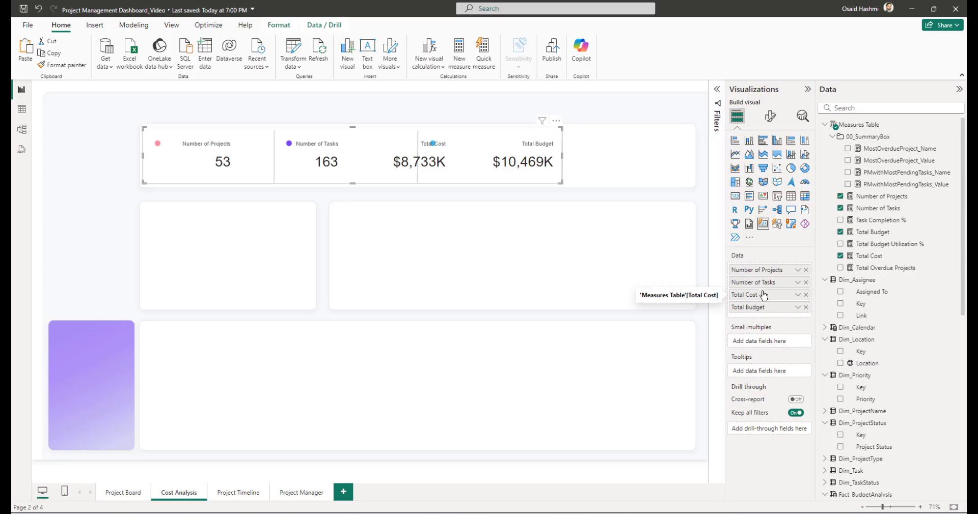
click(805, 270)
click(805, 269)
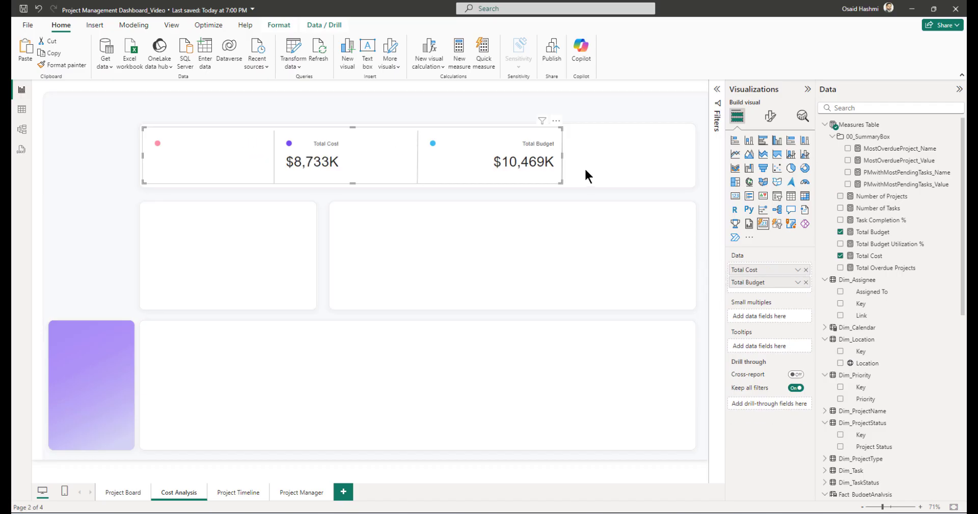
Step: Create a measure in Measures Table named Total Budget Remaining, defined as [Total Budget] - [Total Cost]
right_click(855, 126)
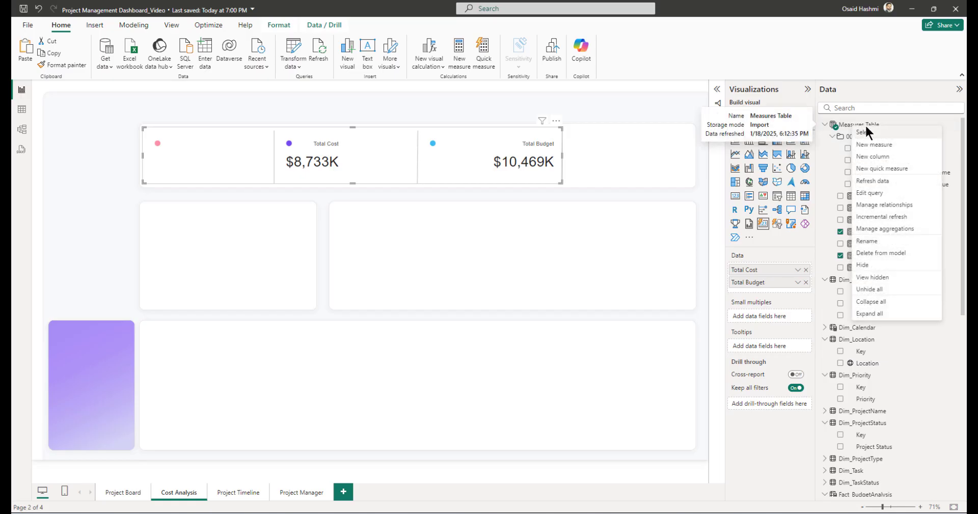
click(869, 145)
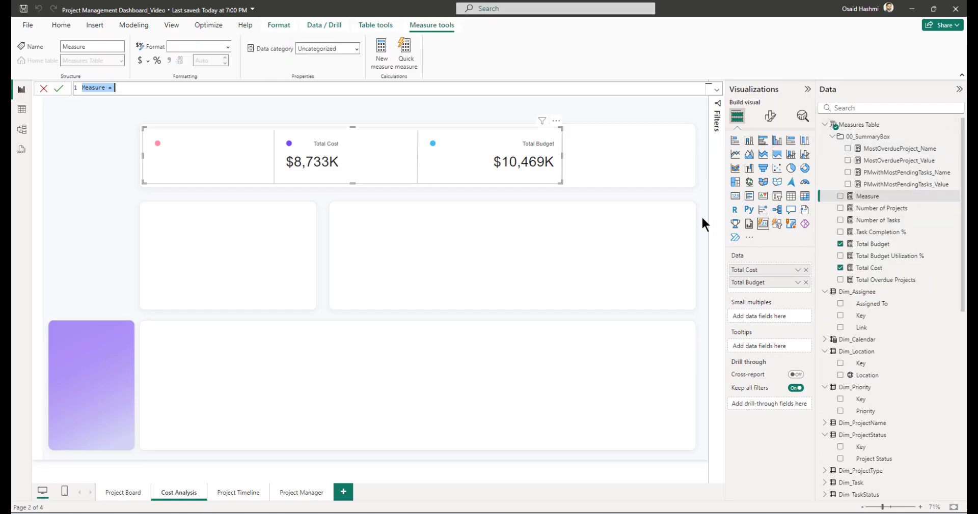
text(Totla)
key(BackSpace)
key(BackSpace)
text(al Budget Remaining )
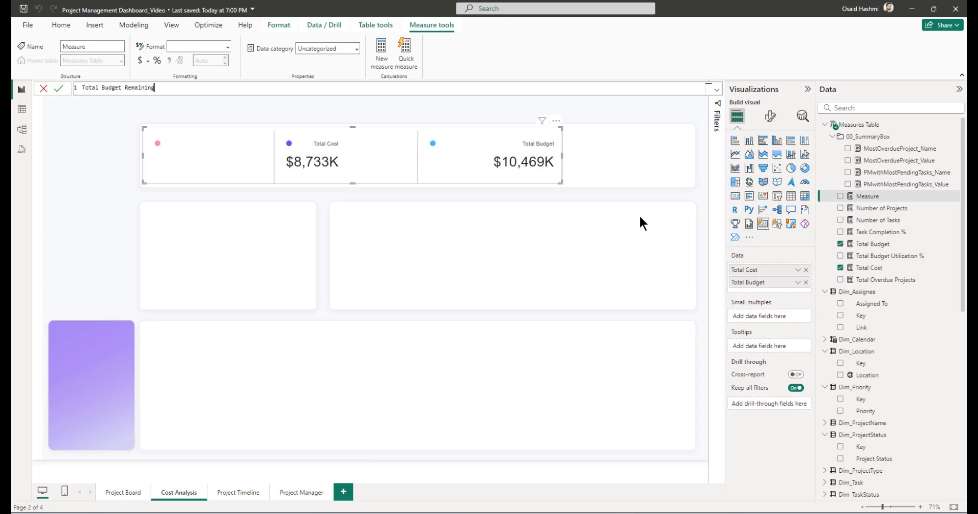
text(=)
key(shift+Return)
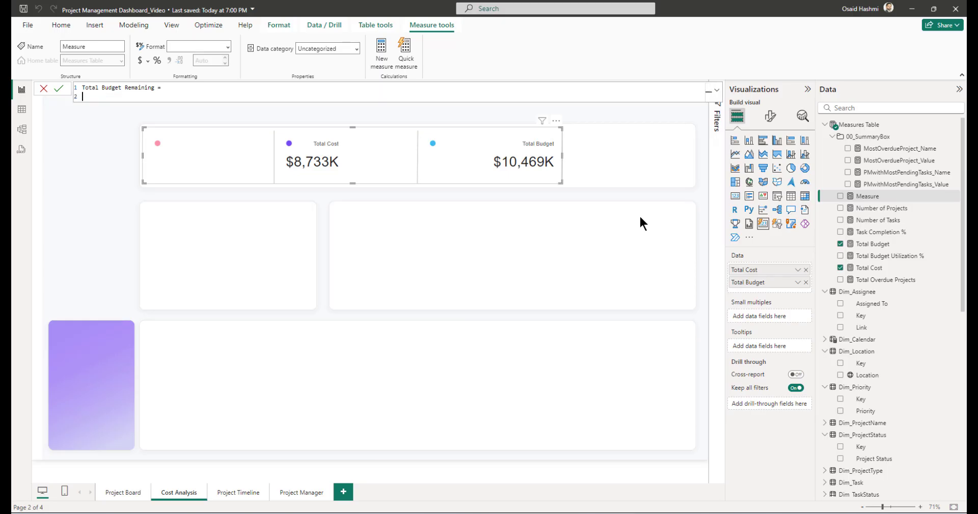
text([Total Budget] - total)
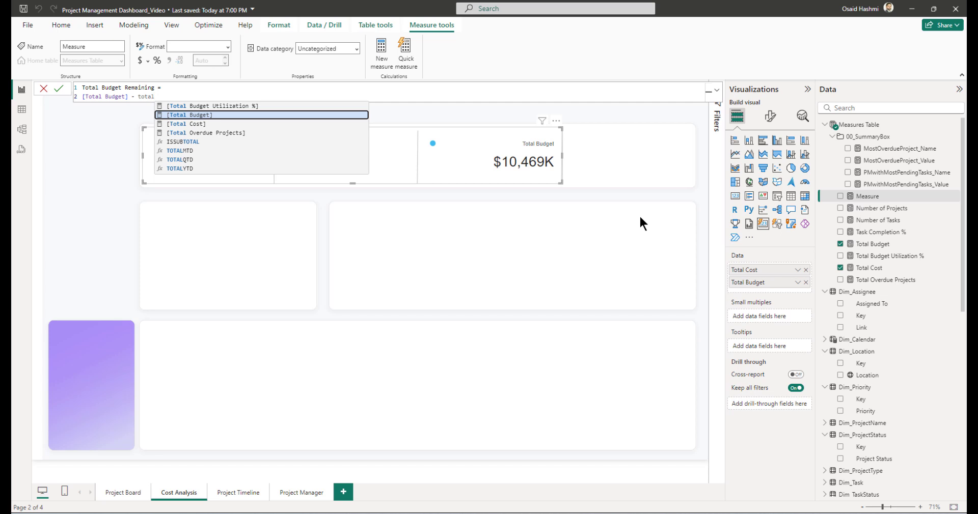
key(Down)
key(Tab)
key(Return)
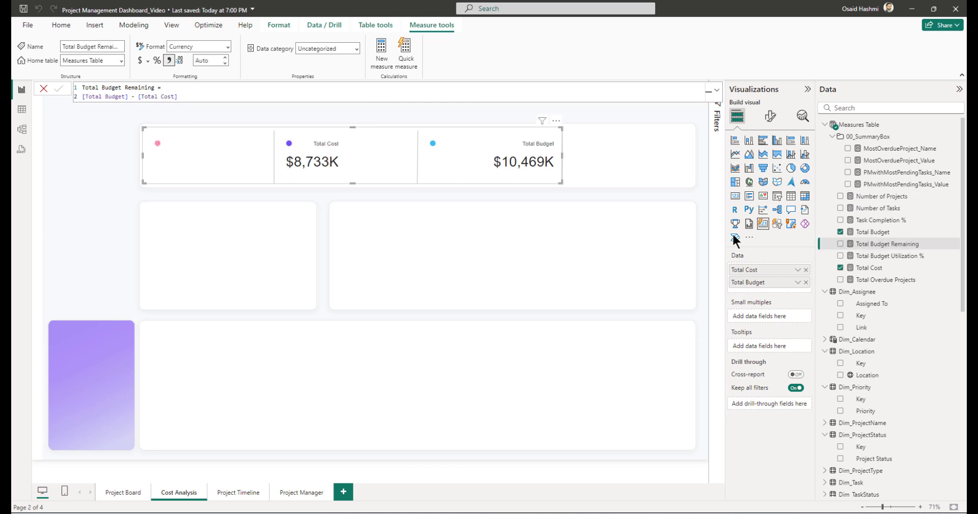
Step: Add Total Budget Remaining to the summary card visual and set the measure's decimal places to 0
click(840, 244)
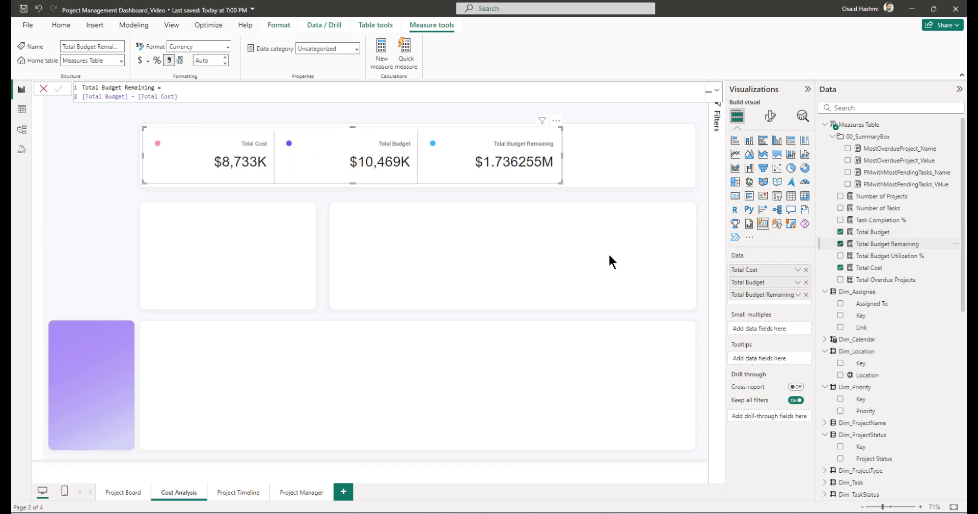
double_click(210, 59)
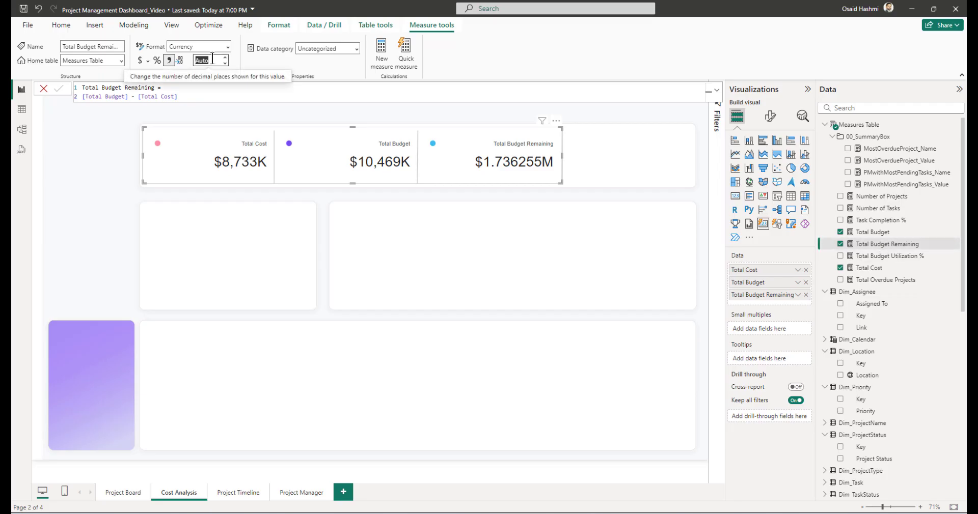
text(0)
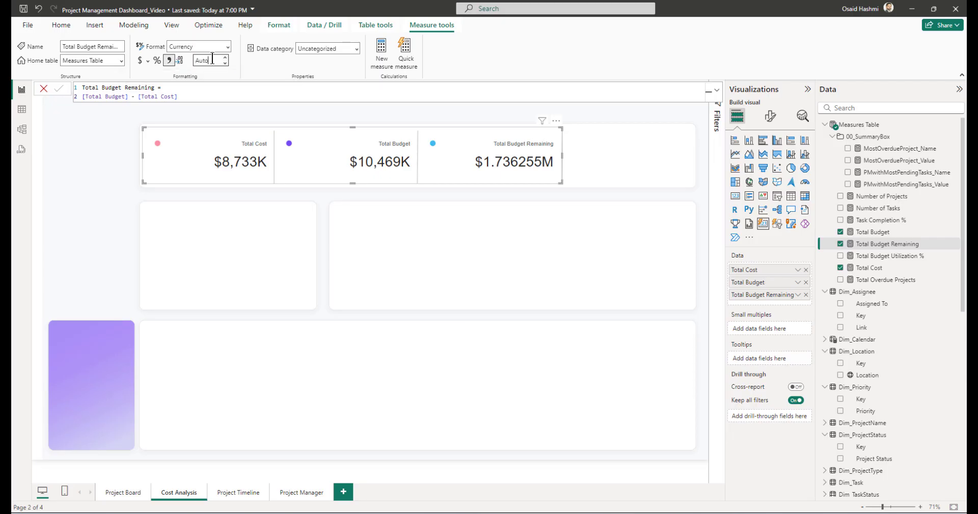
key(Return)
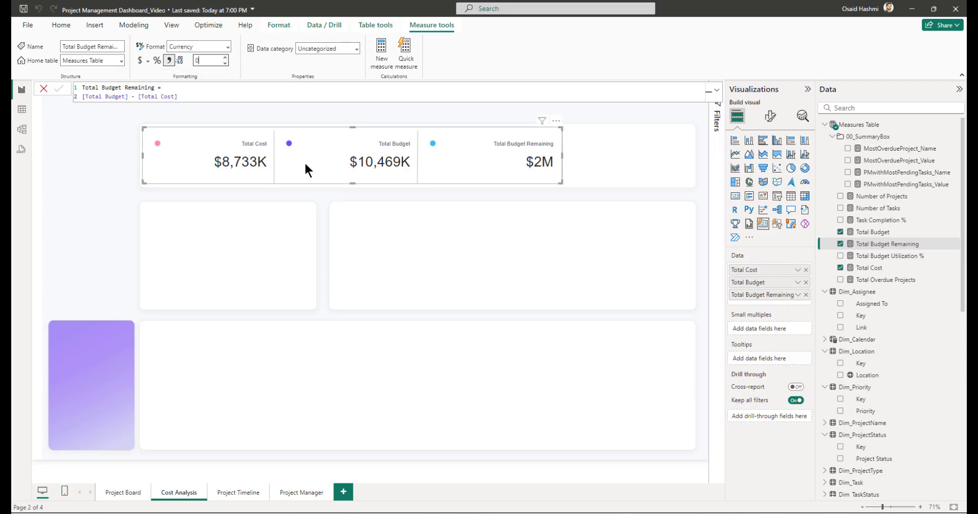
Step: Set the display units of the Total Budget Remaining callout value to Thousands
click(770, 116)
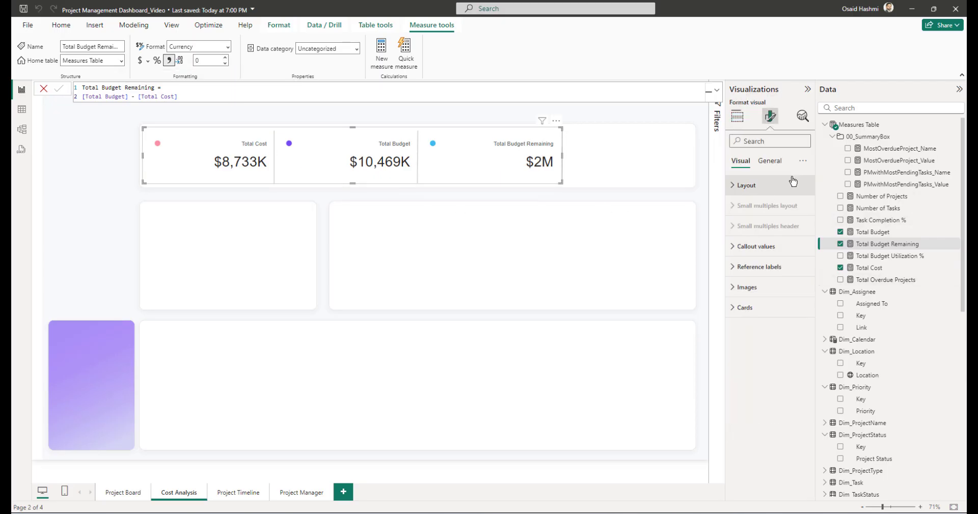
click(758, 251)
click(769, 295)
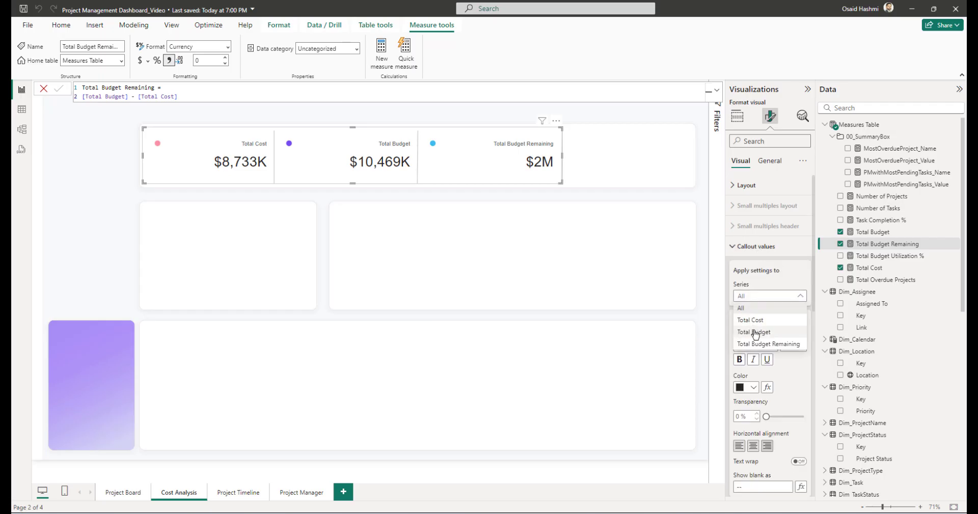
click(766, 344)
scroll(759, 331, down, 3)
click(747, 289)
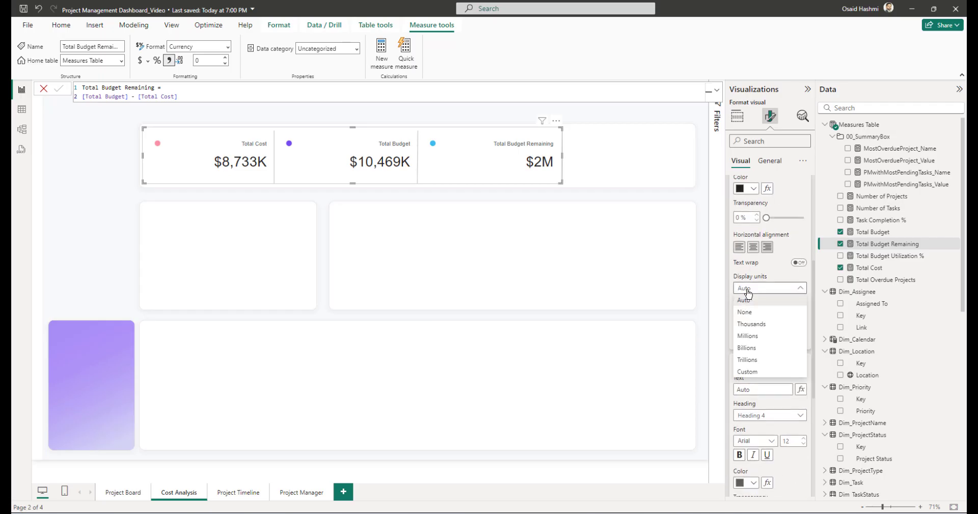
click(748, 324)
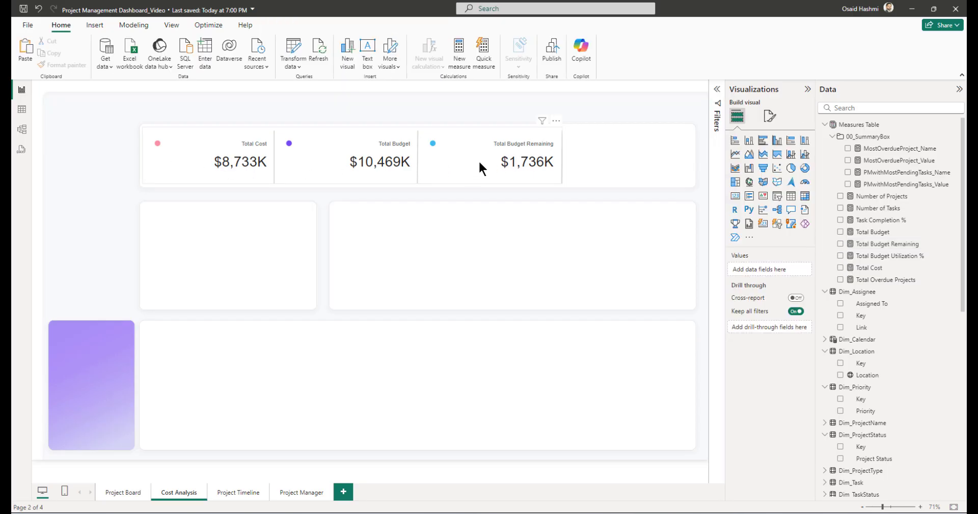
Step: Switch the padding of the summary cards to Custom and set the right padding to 32 px
click(478, 150)
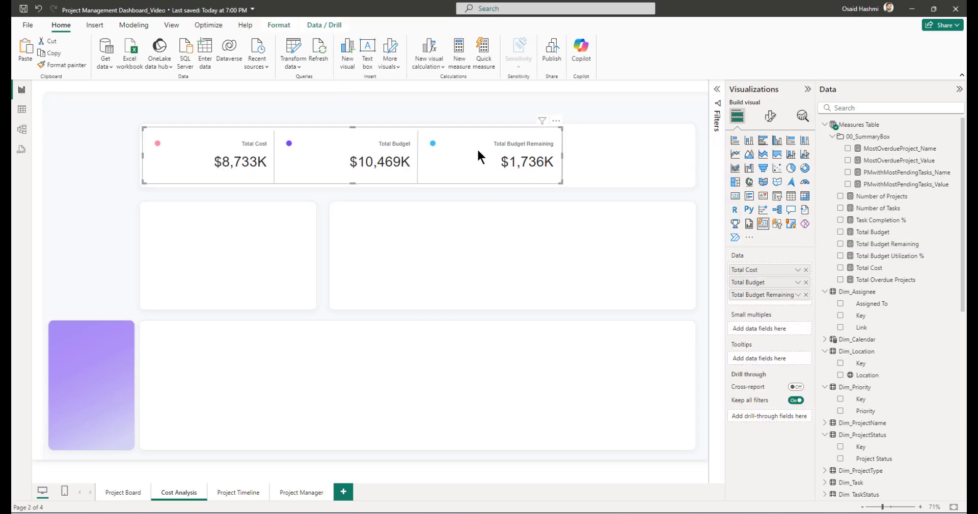
click(770, 117)
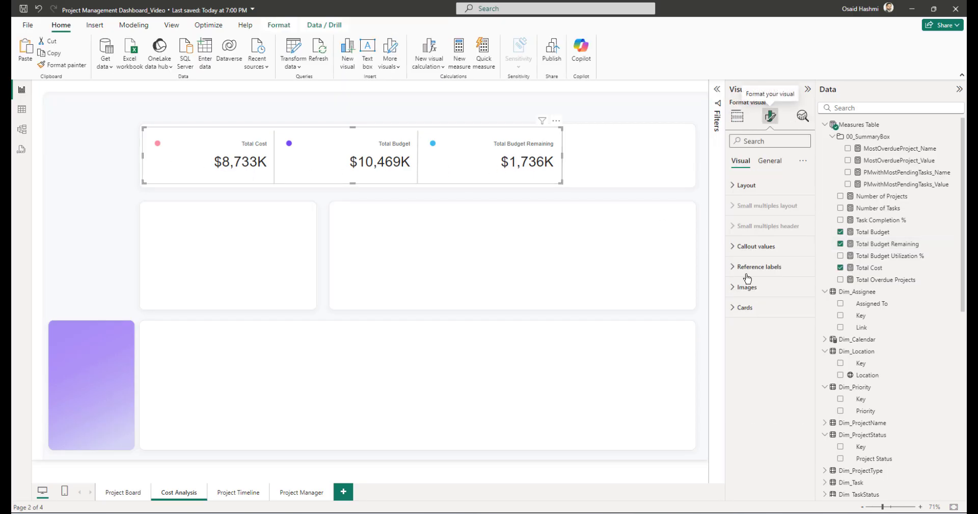
click(744, 308)
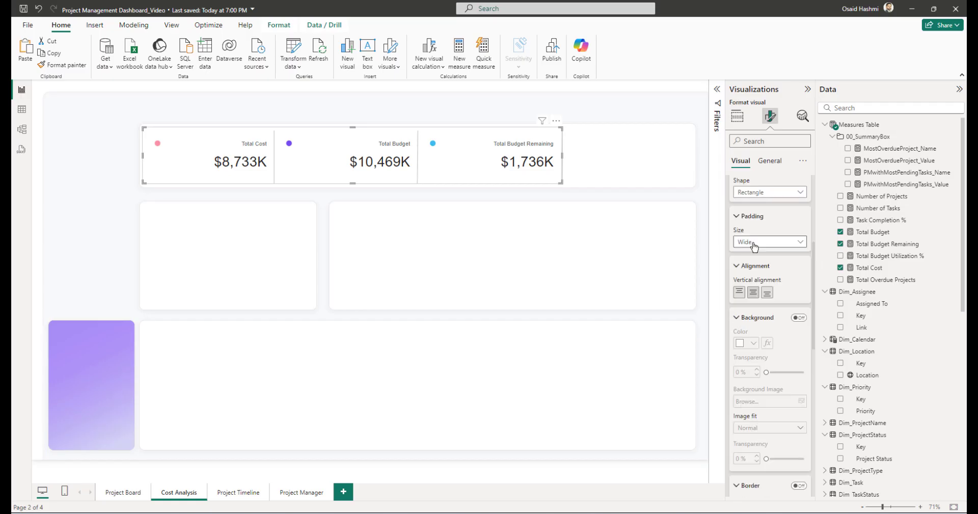
click(769, 243)
click(753, 292)
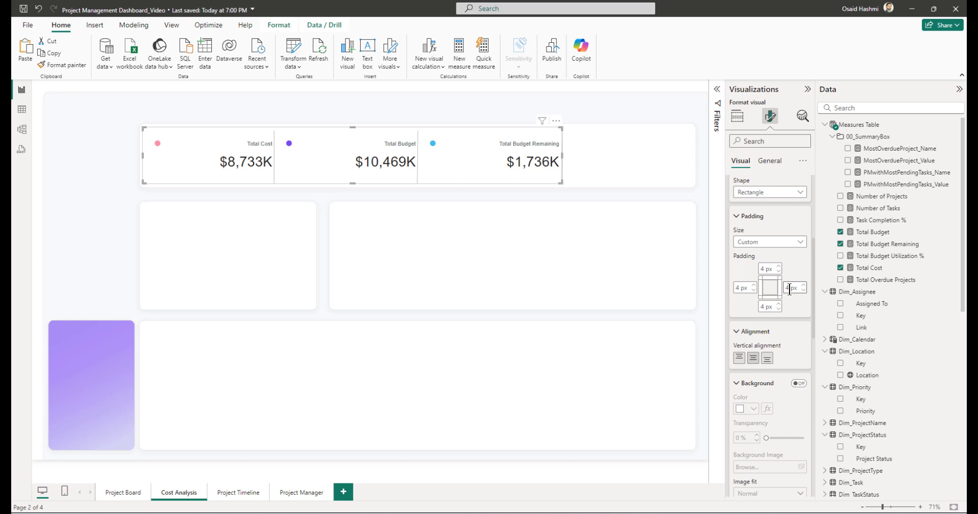
click(789, 289)
key(Return)
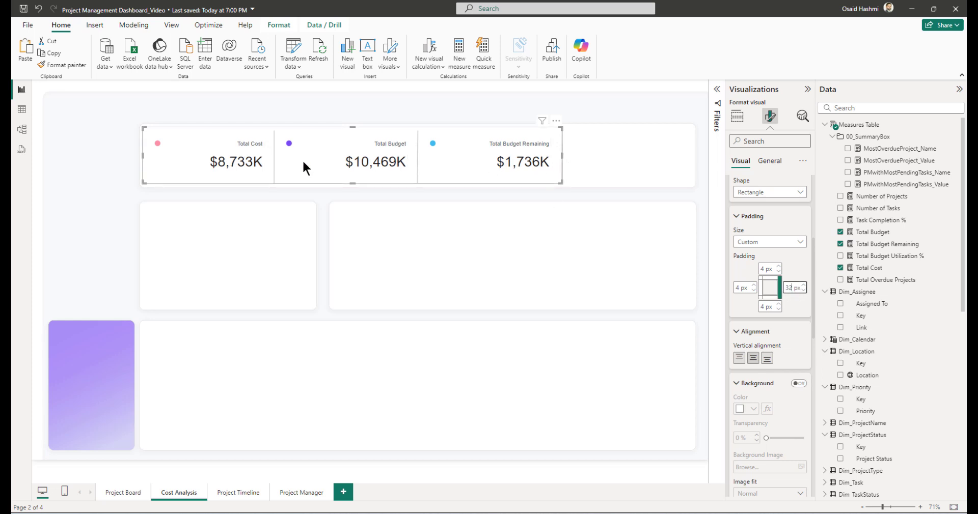
click(576, 263)
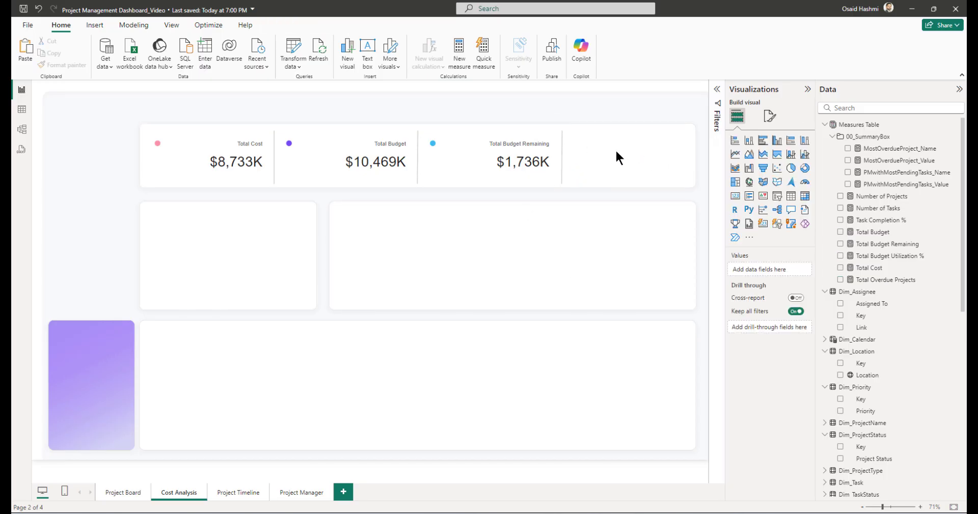
Step: Copy the Budget Utilization gauge and its title from the Project Board page to the Cost Analysis page
click(120, 495)
drag(600, 105, 705, 199)
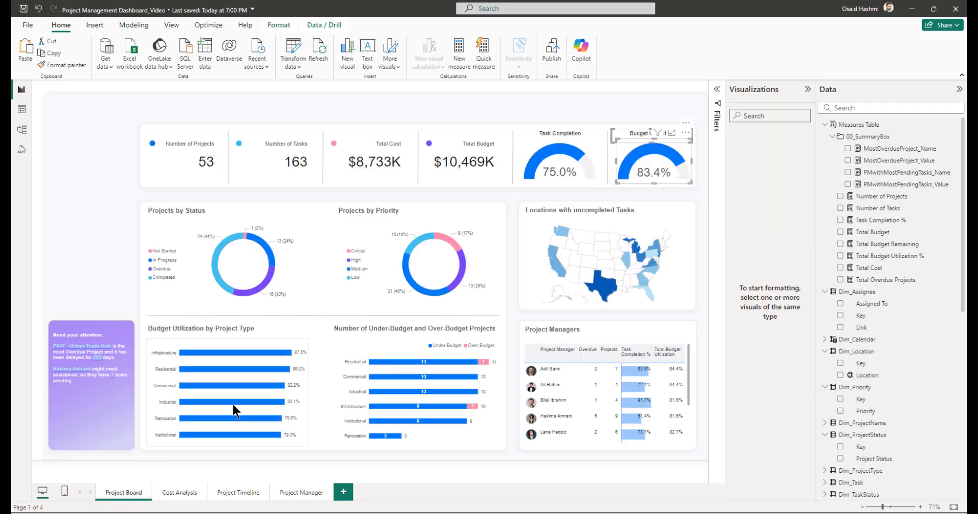
click(177, 493)
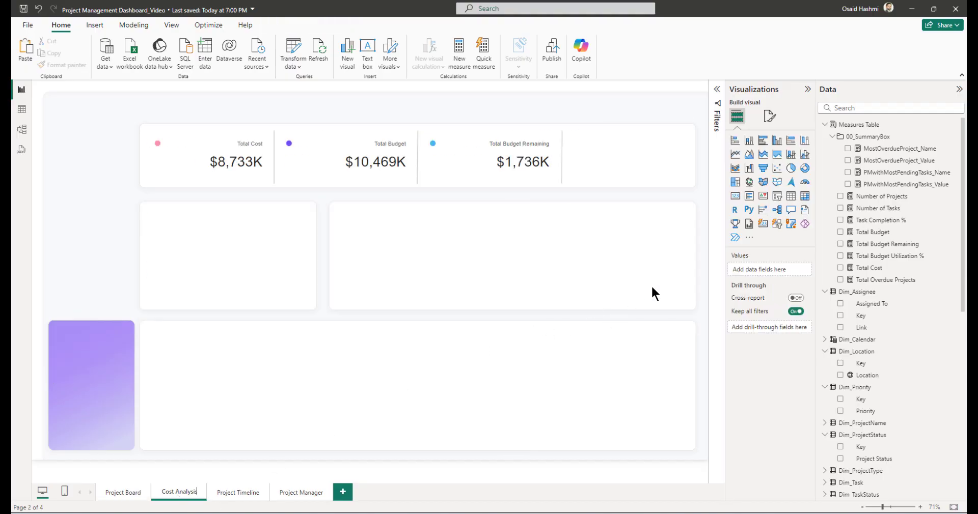
click(671, 211)
key(ctrl+v)
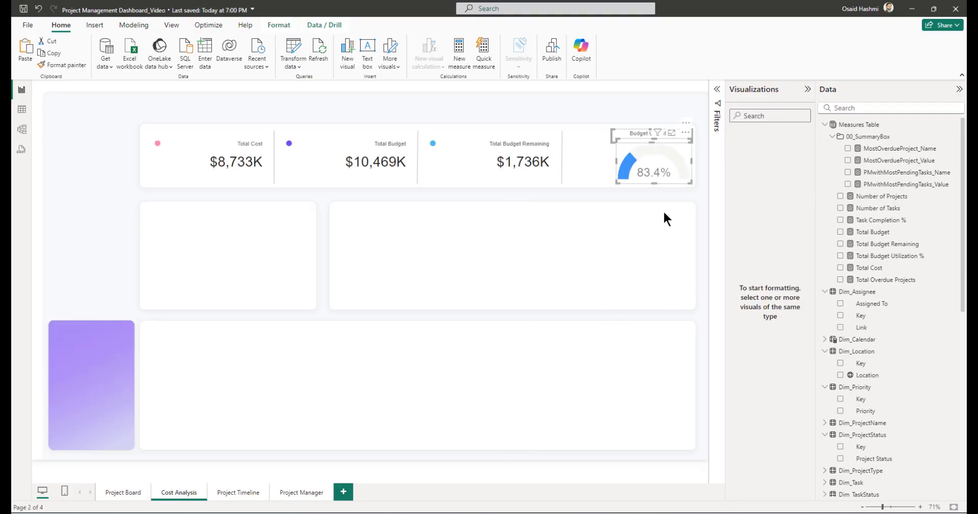
Step: Resize the Budget Utilization gauge to a height of 126 and a width of 262
click(653, 160)
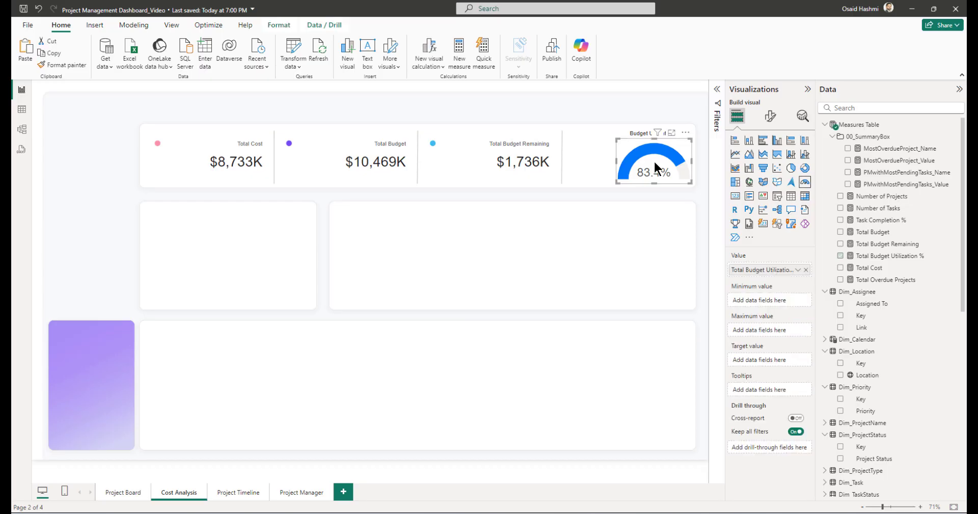
click(770, 116)
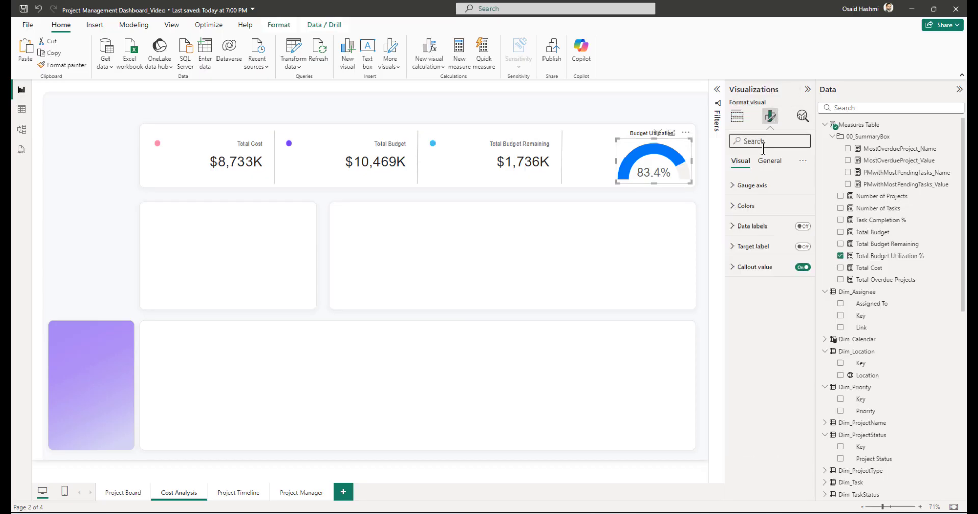
click(769, 161)
click(762, 195)
click(752, 235)
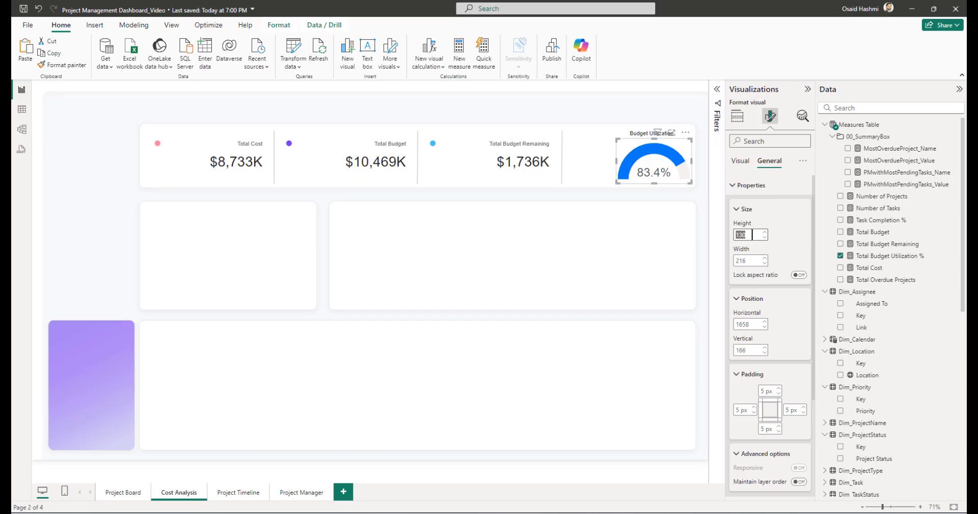
text(126)
key(Tab)
text(262)
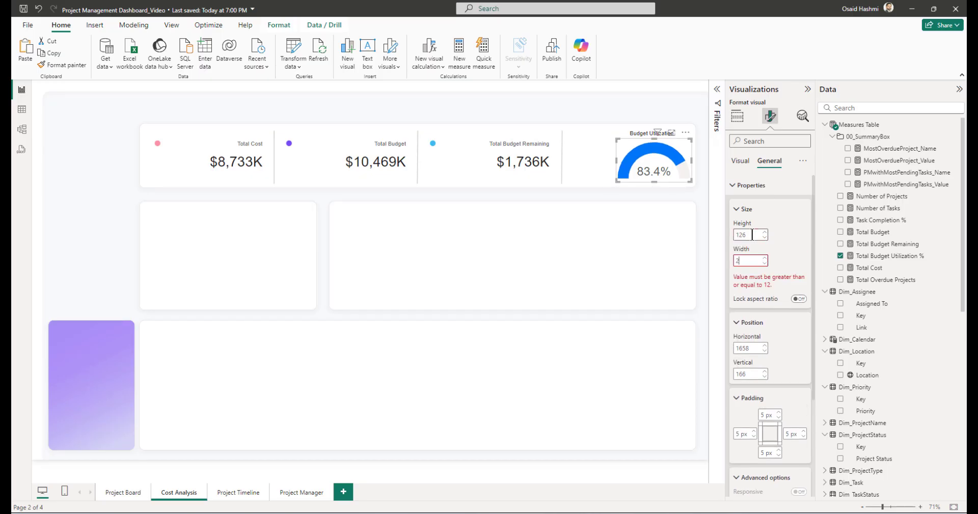
Step: Position the Budget Utilization gauge at horizontal 1546 and vertical 170
key(Tab)
text(1546)
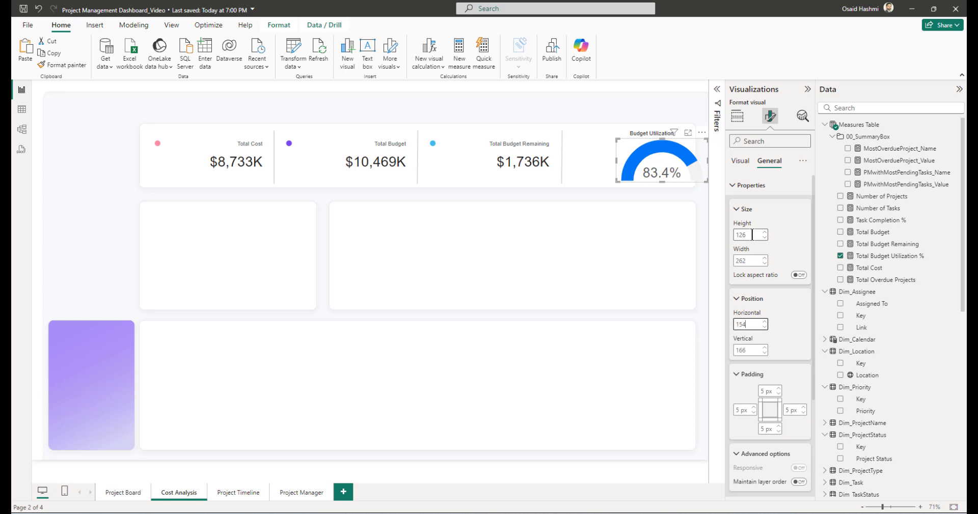
key(Tab)
text(1)
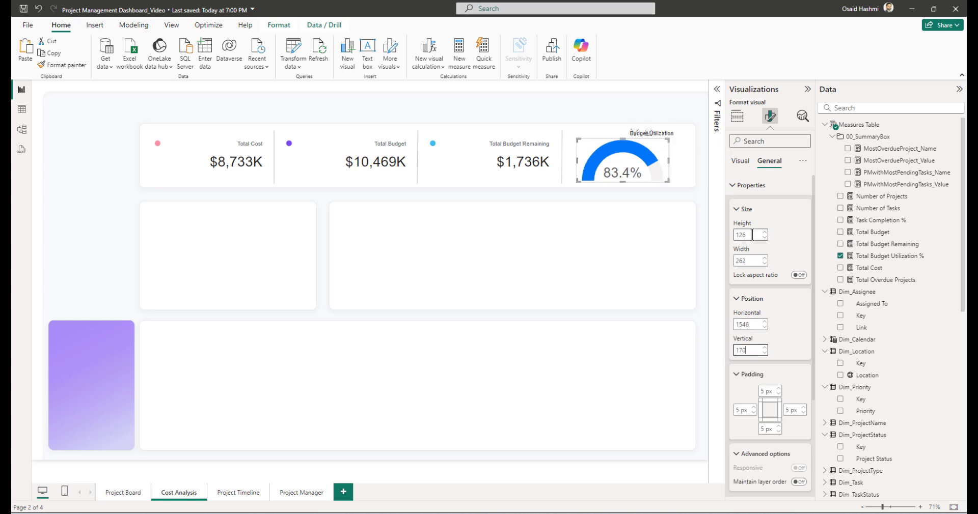
text(70)
Step: Set the Budget Utilization title text box to a width of 277 and a horizontal position of 1546
double_click(677, 137)
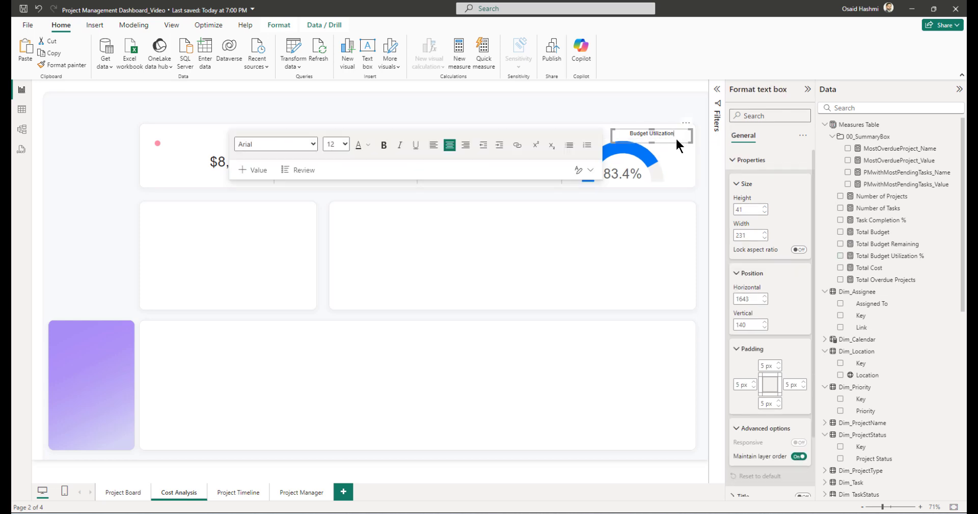
double_click(748, 236)
text(281)
key(Tab)
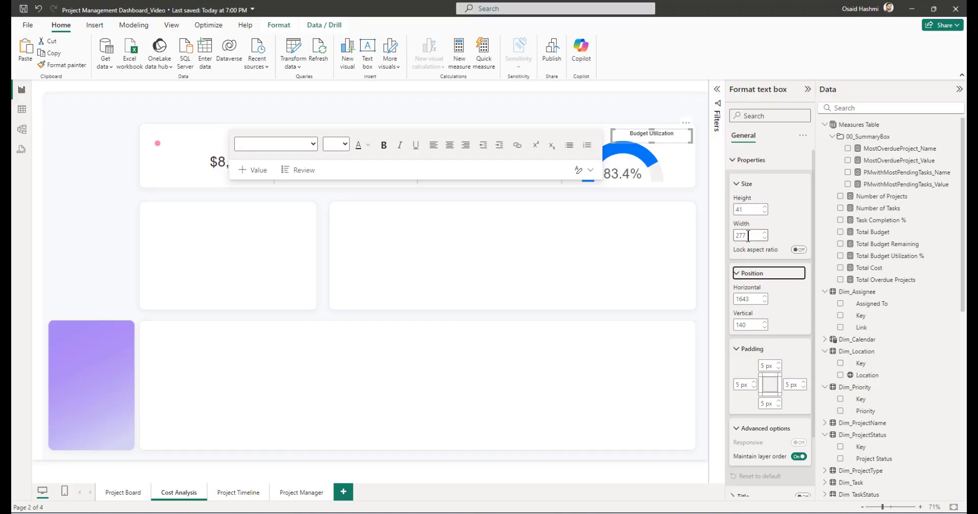
double_click(748, 236)
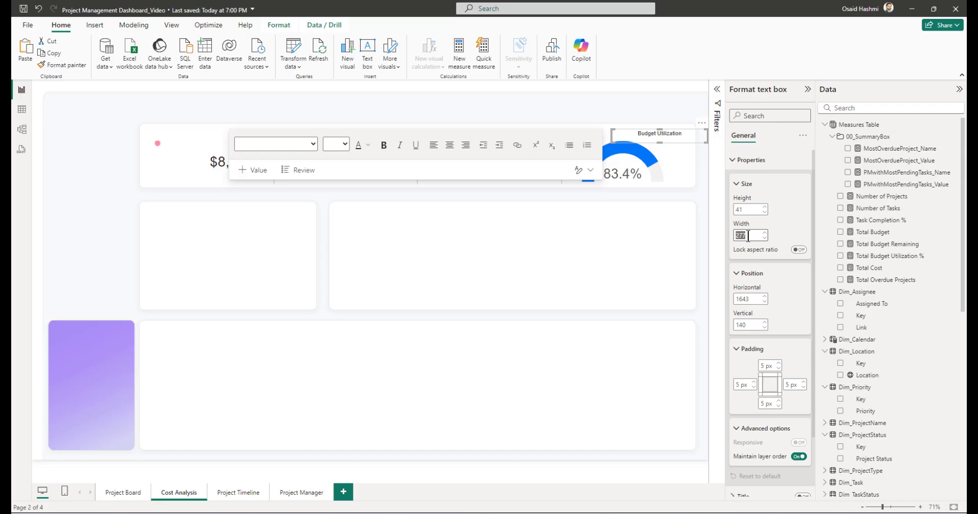
double_click(748, 299)
text(1546)
key(Return)
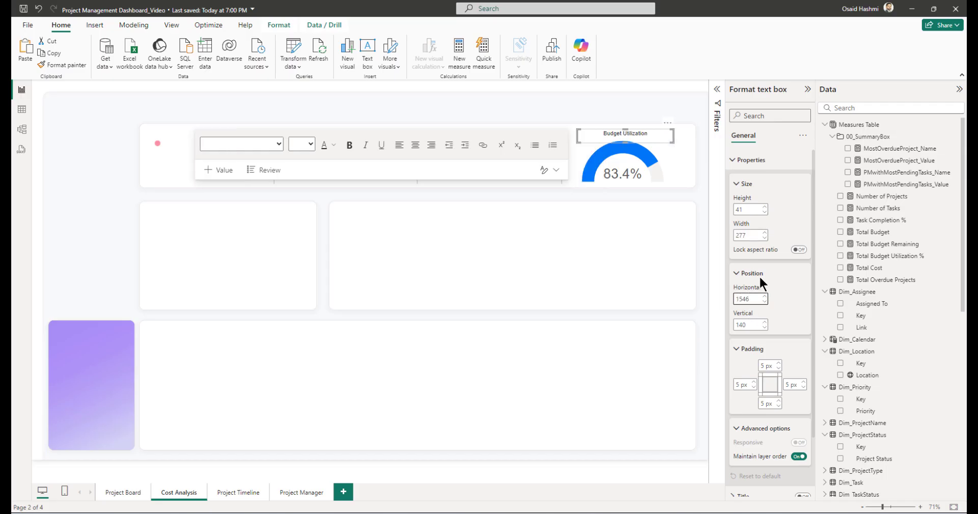
Step: Widen the Budget Utilization title text box to 281 and deselect it
double_click(749, 235)
text(281)
key(Return)
double_click(752, 325)
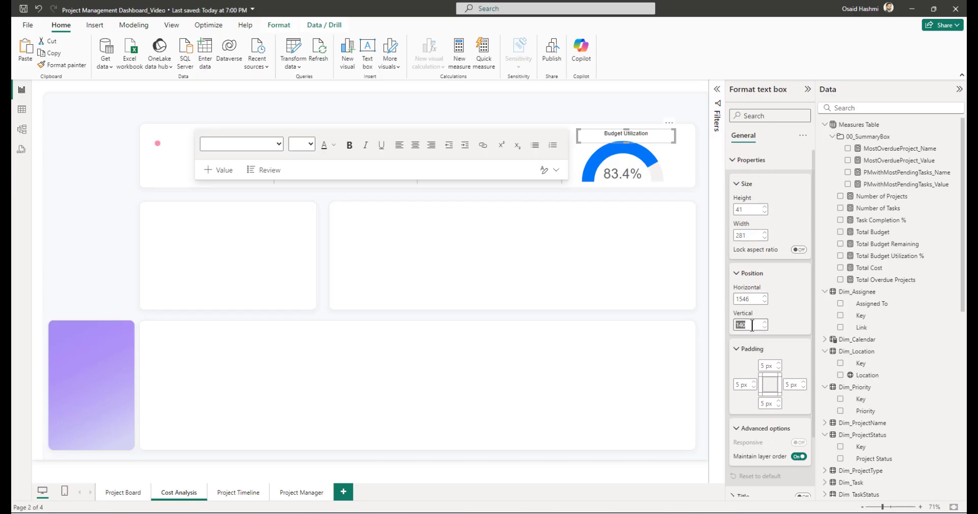
click(693, 237)
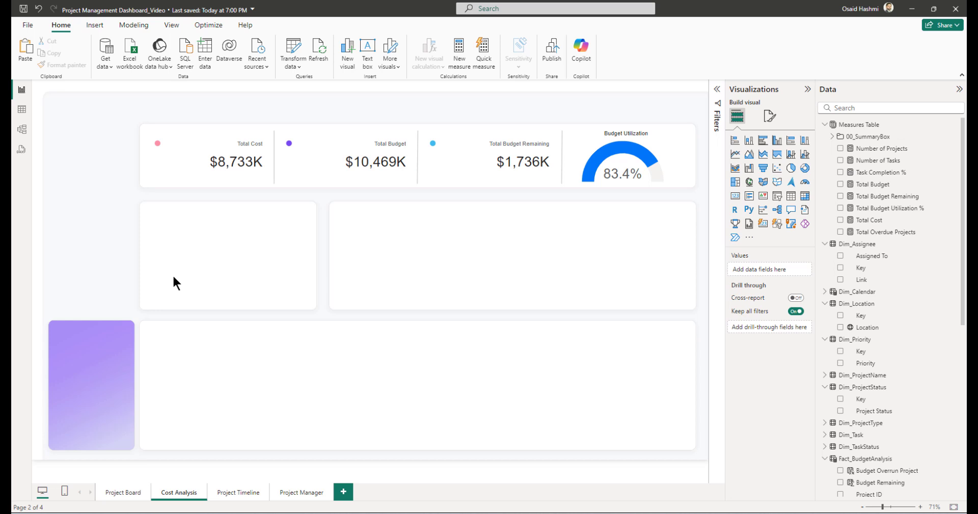
Step: Add a line and clustered column chart and place it on the small empty card below the Total Cost card
click(805, 154)
drag(169, 289, 225, 234)
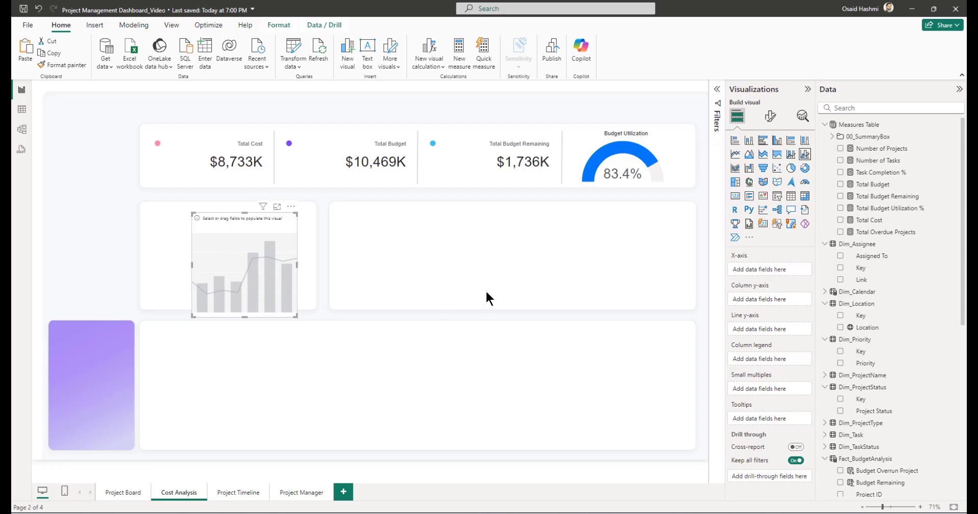
Step: Look over the model's tables in the Table view, collapsing Dim_Location and Fact_BudgetAnalysis, and return to the report
click(22, 109)
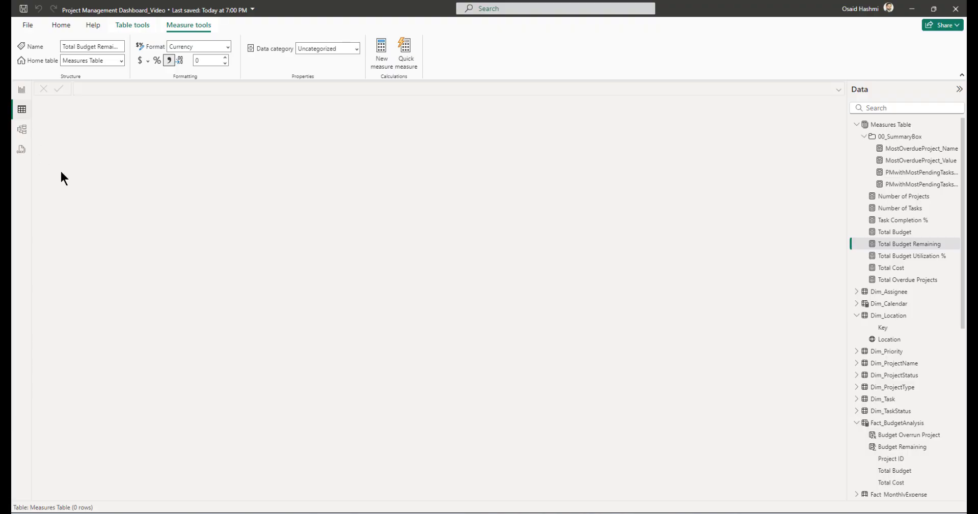
click(856, 316)
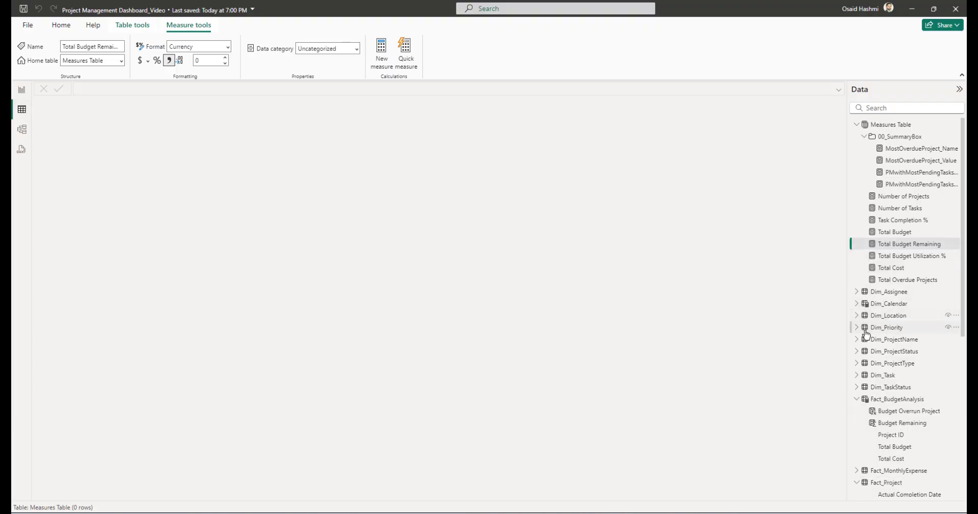
click(855, 399)
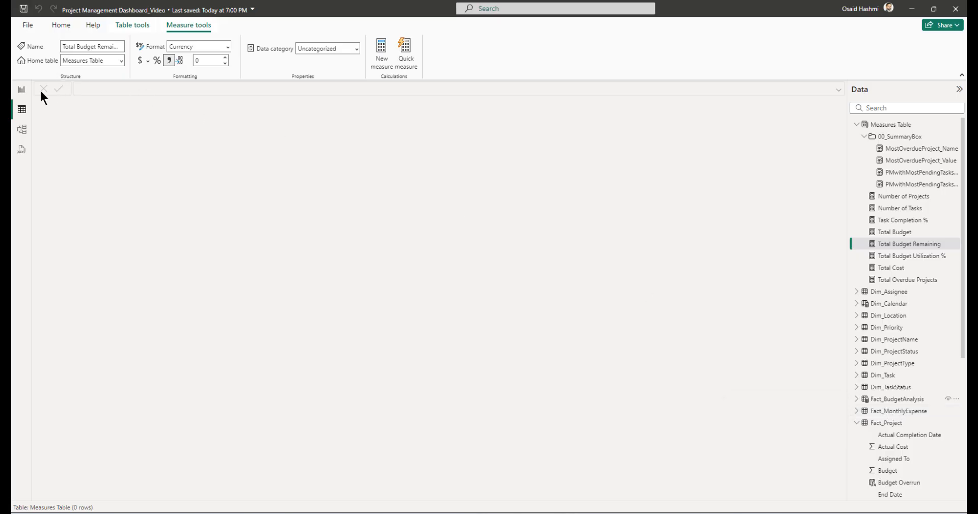
click(21, 90)
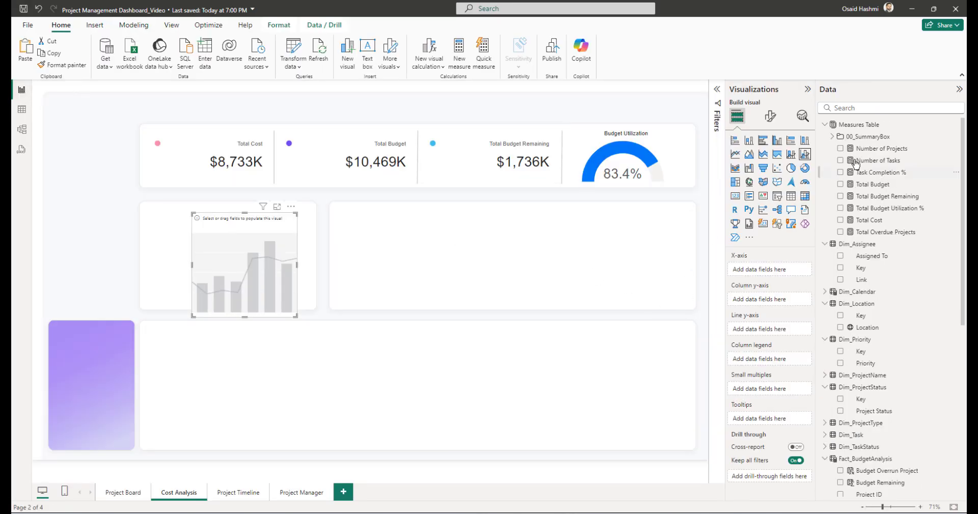
Step: Create a new measure in the Measures Table and name it Total Budget (Monthly Expense)
right_click(856, 128)
click(870, 142)
text(Total Budget)
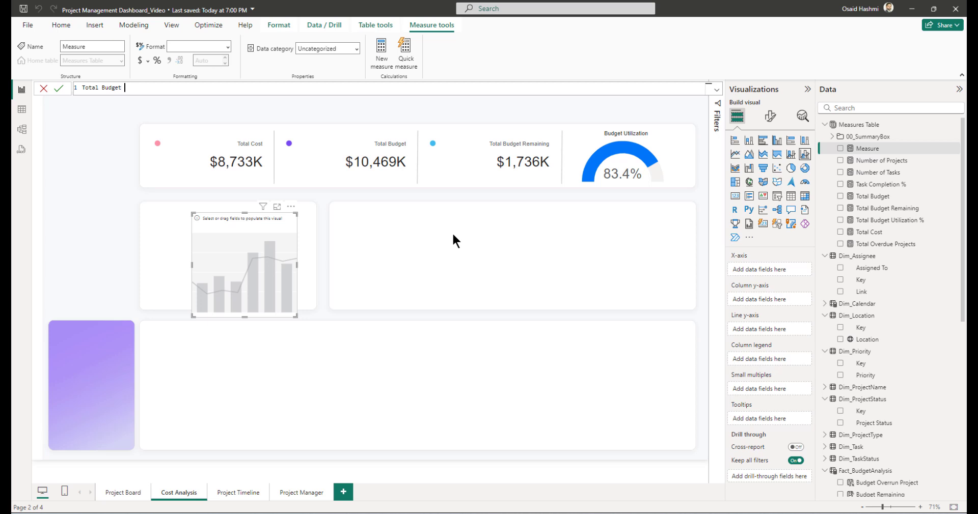
text( (Monthly Expense) =)
key(shift+Return)
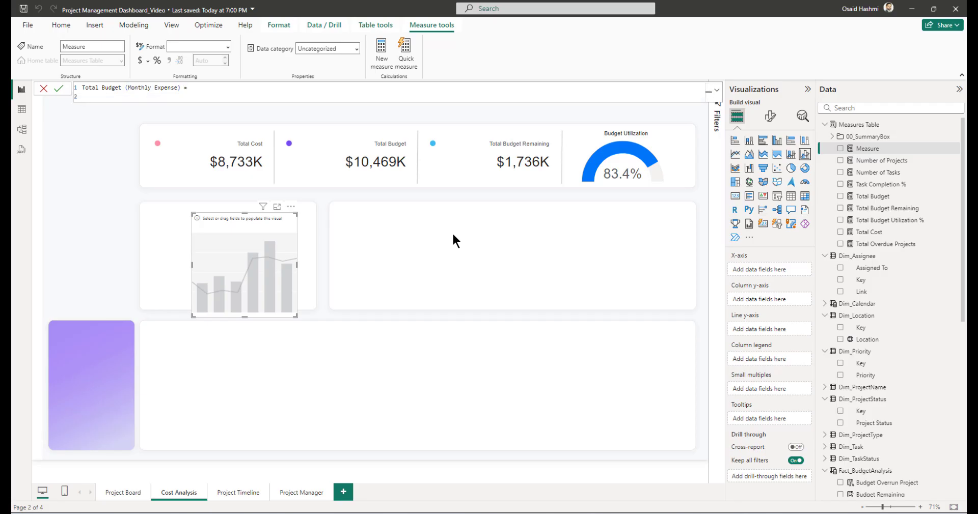
Step: Define the new monthly budget measure as SUM(Fact_MonthlyExpense[Budget]) and commit it
text(SUM()
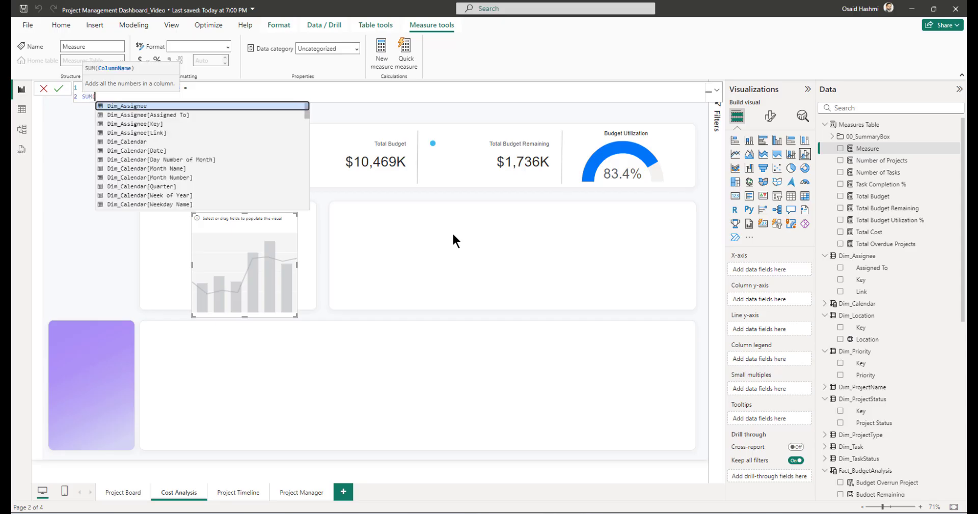
text(total)
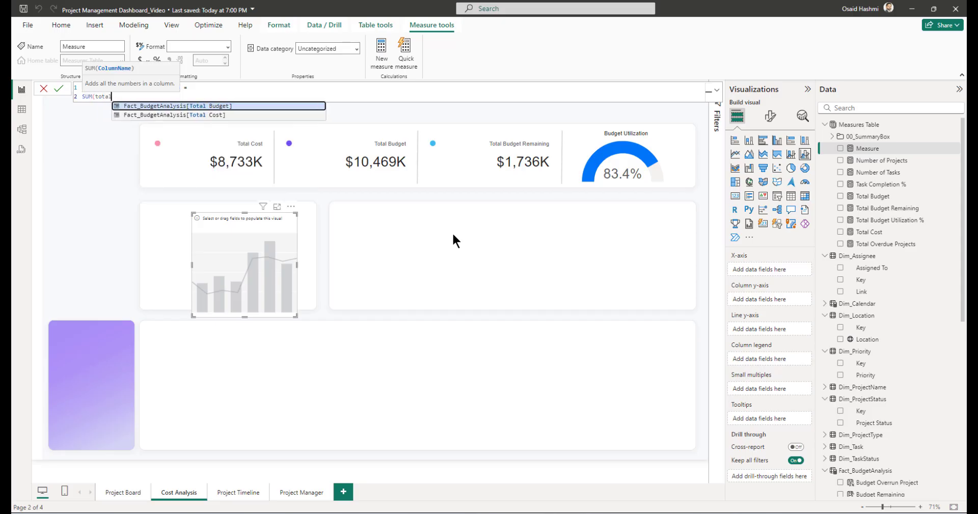
key(BackSpace)
key(BackSpace)
key(BackSpace)
key(BackSpace)
key(BackSpace)
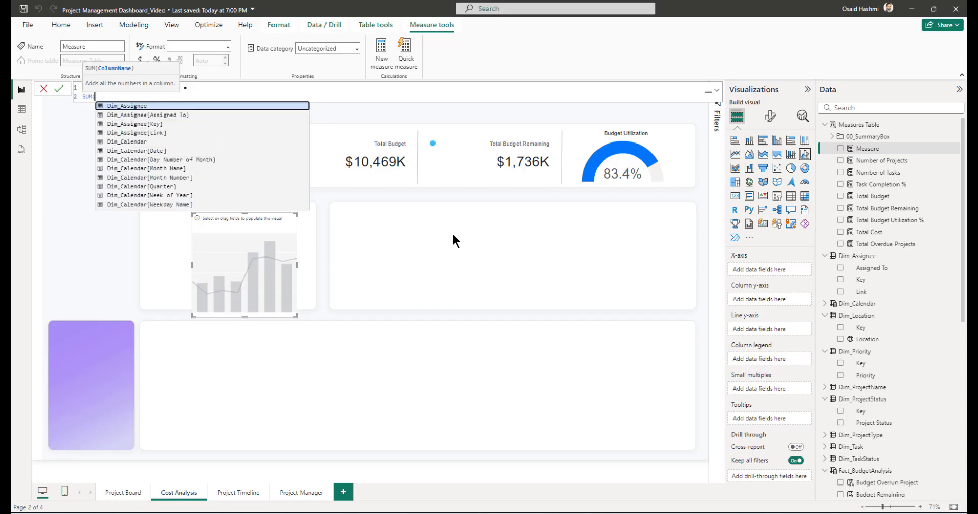
text(budget)
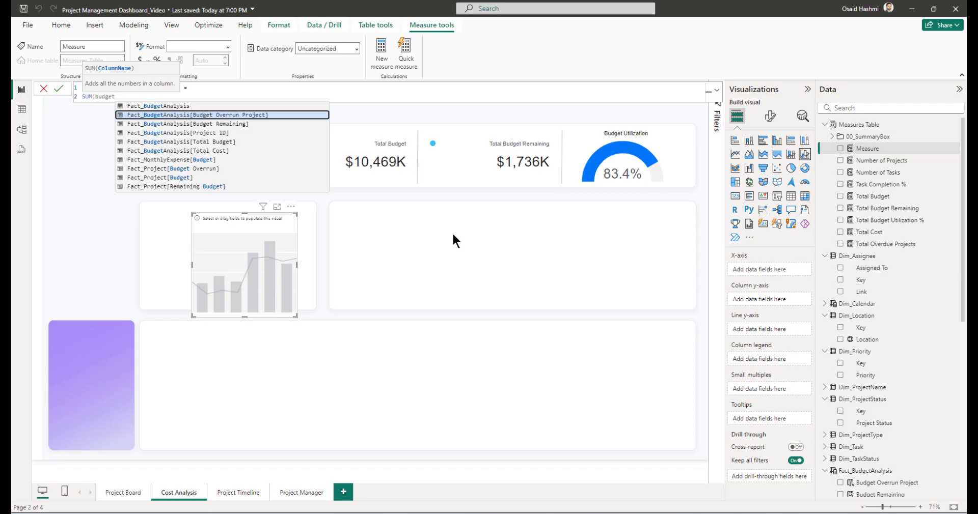
key(Down)
key(Down)
key(Down)
key(Down)
key(Down)
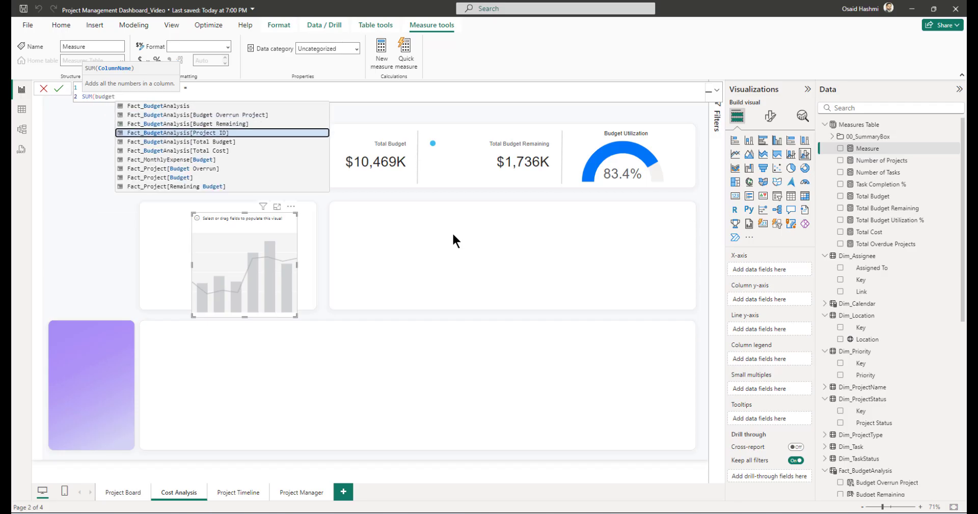
key(Tab)
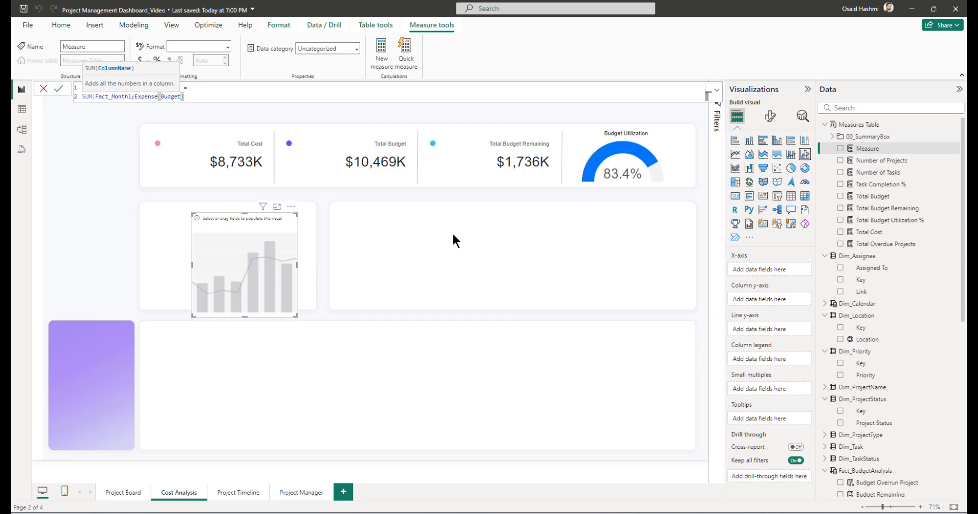
text())
key(Return)
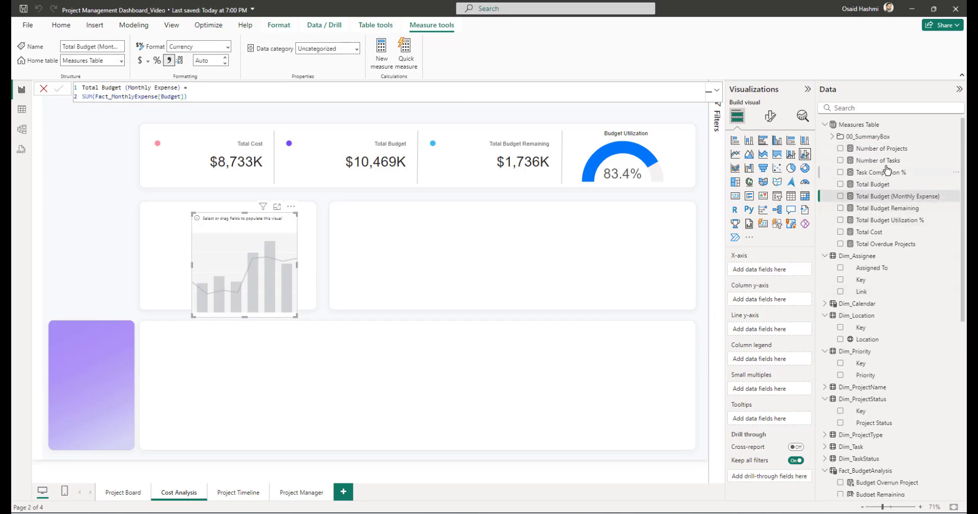
Step: Write another measure in the Measures Table as Total Cost = SUM(Fact_MonthlyExpense[Actual Cost])
right_click(859, 124)
click(887, 144)
text(Total Cost)
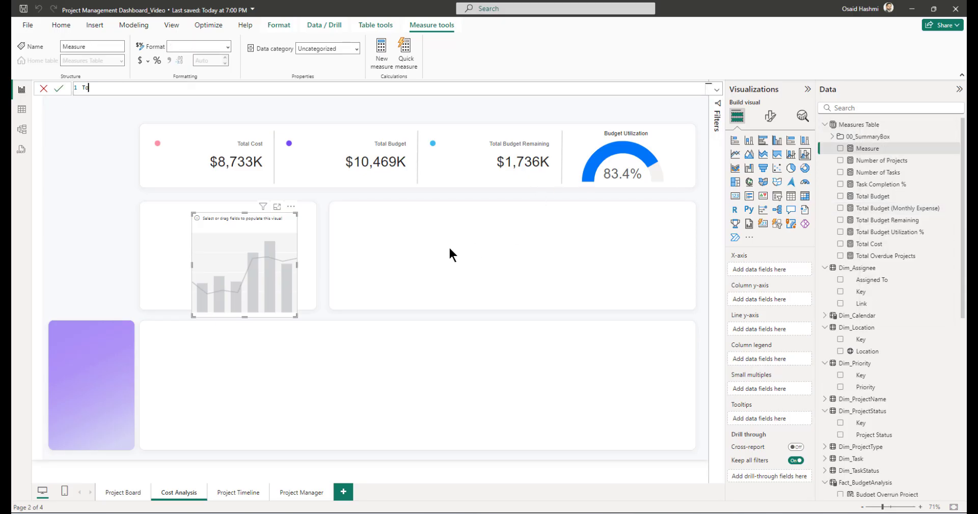
text(=)
key(shift+Return)
text(SUM(cost)
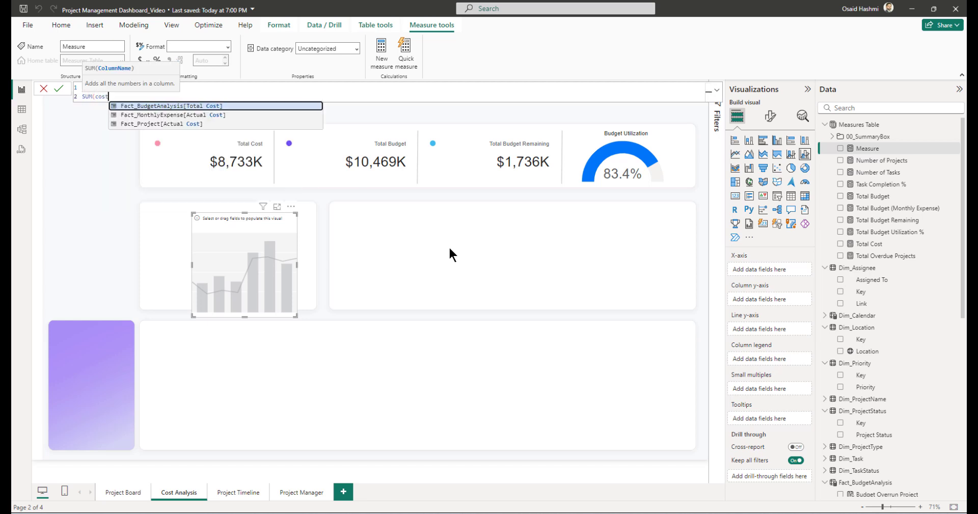
key(Down)
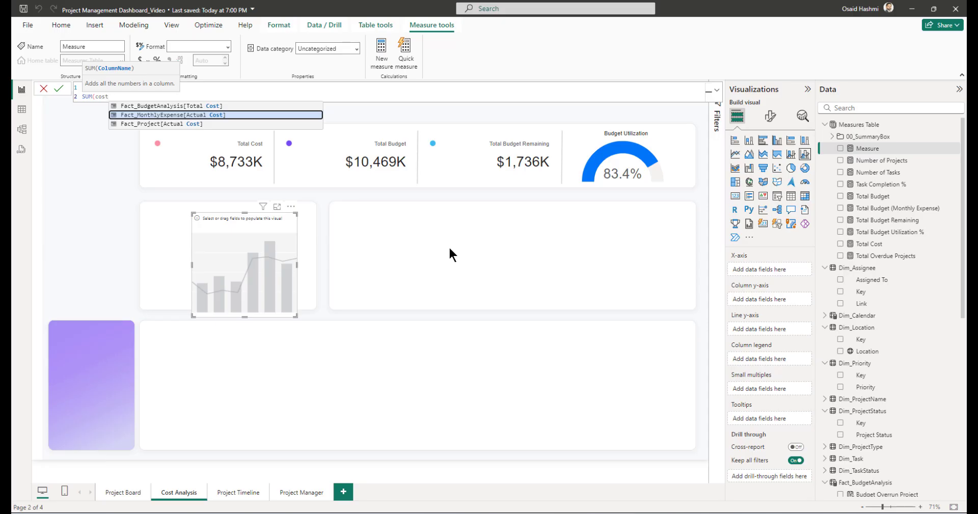
key(Tab)
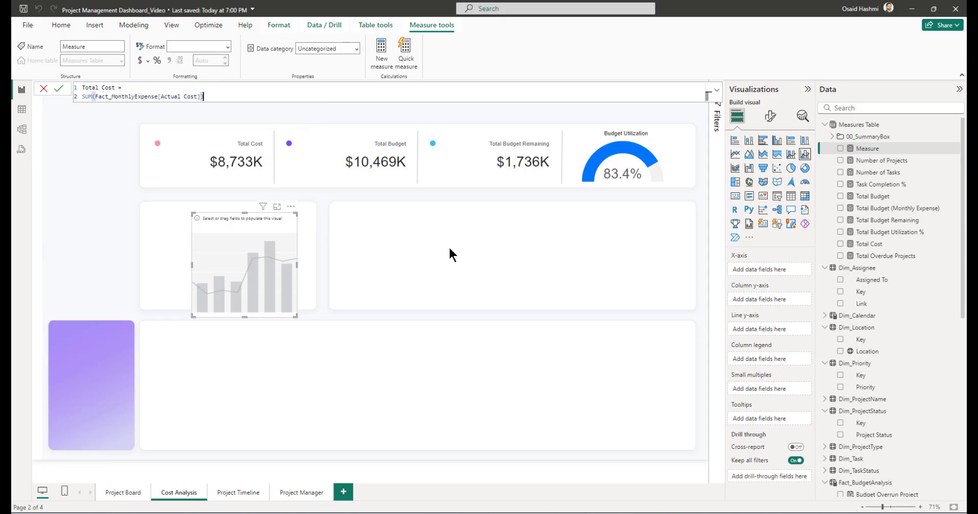
text())
key(Return)
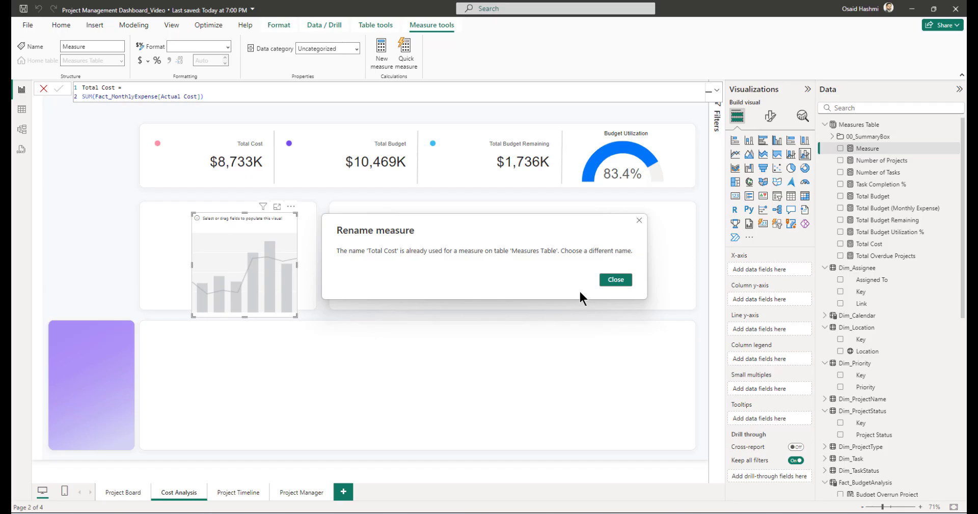
Step: Extend the new cost measure's name to Total Cost (Monthly Expense) and commit it
click(603, 282)
click(116, 88)
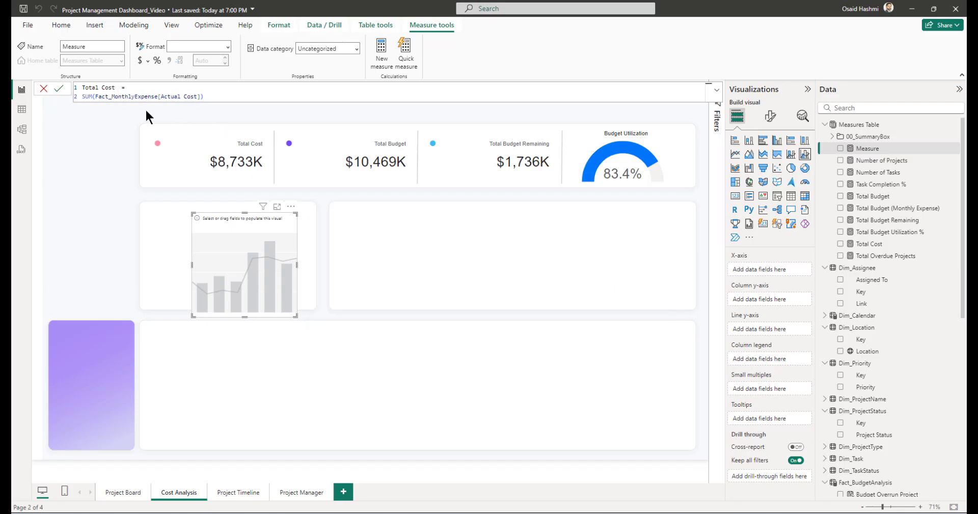
text((Monthly Expense))
key(Return)
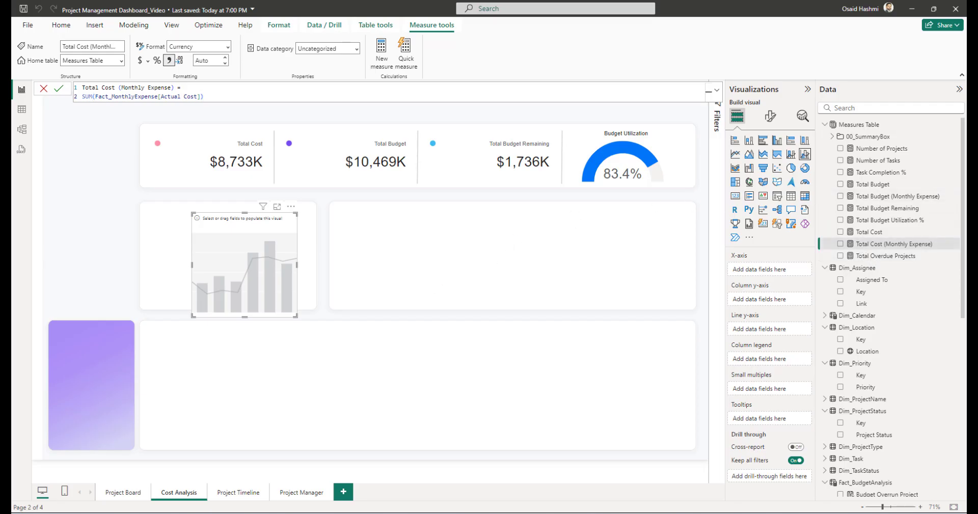
Step: Create a new measure in the Measures Table and name it _Color_Budget Variance (Monthly Expense)
right_click(858, 126)
click(880, 144)
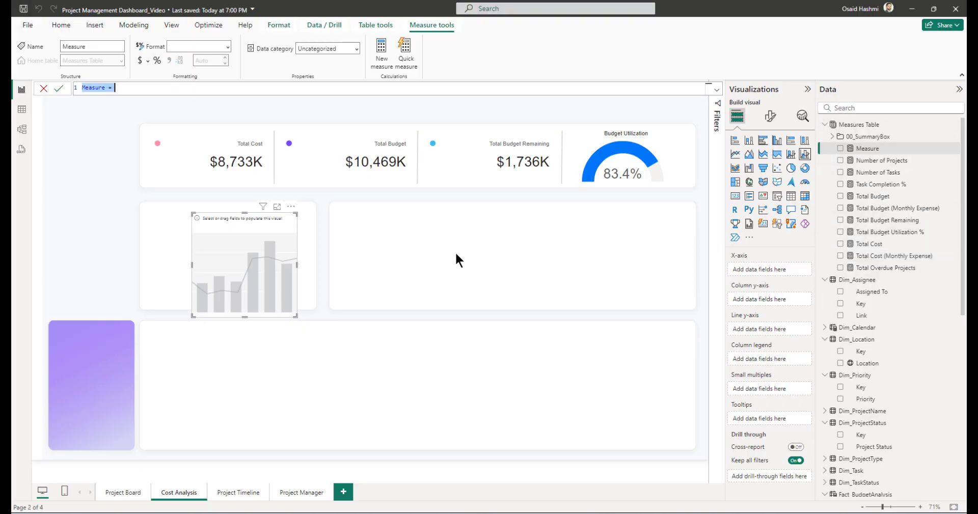
text(_Color)
text(_Budget Varin)
text(ace)
key(BackSpace)
key(BackSpace)
key(BackSpace)
key(BackSpace)
text(ance (Monht)
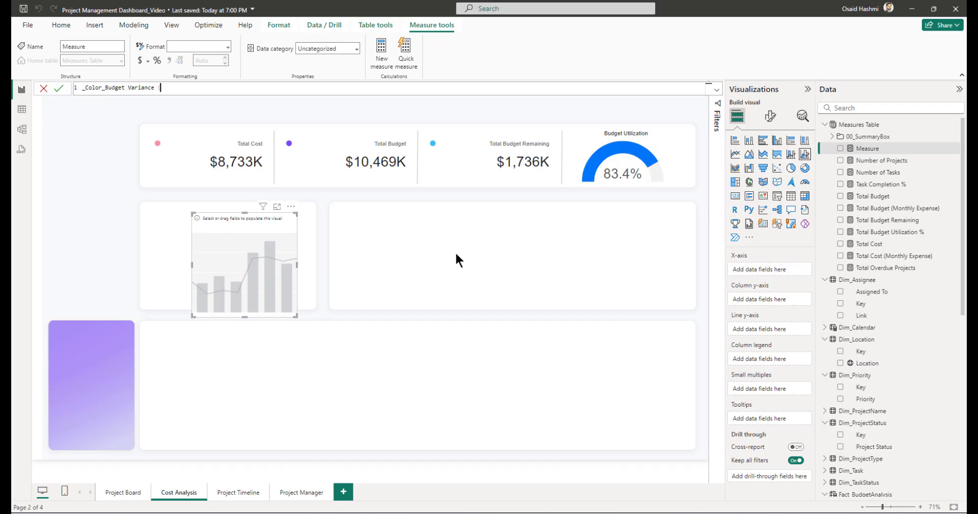
key(BackSpace)
key(BackSpace)
text(thly Expense) =)
key(shift+Return)
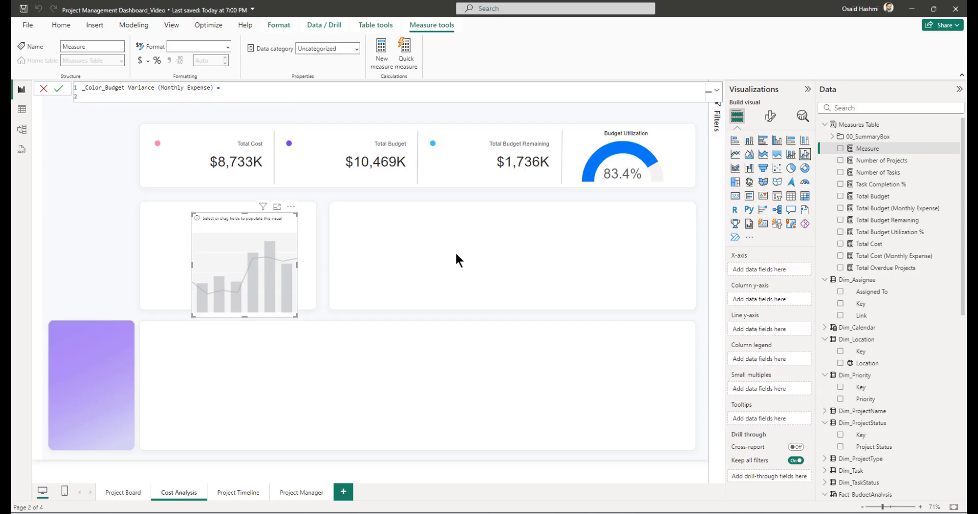
Step: Define the variable _Variance in the color measure as [Total Budget (Monthly Expense)] - [Total Cost (Monthly Expense)]
text(var)
key(BackSpace)
key(BackSpace)
key(BackSpace)
key(BackSpace)
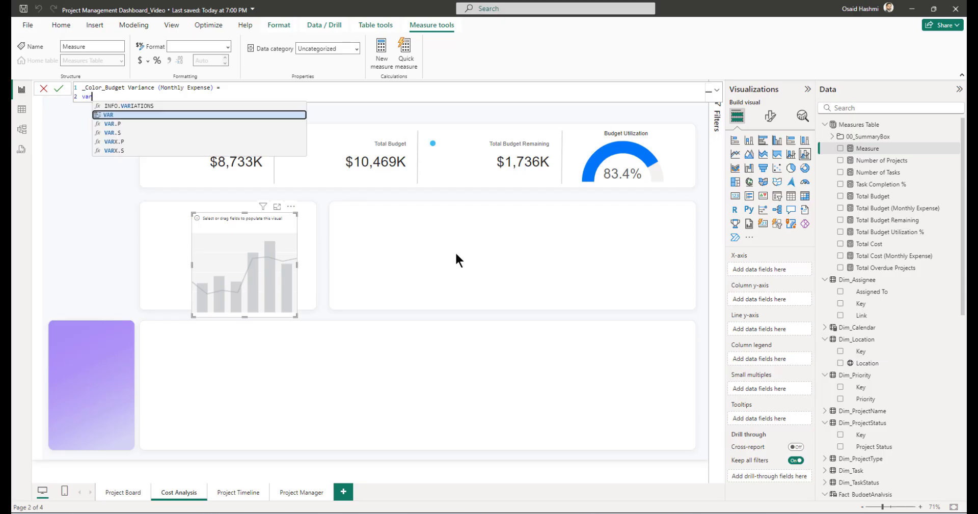
text(VAR )
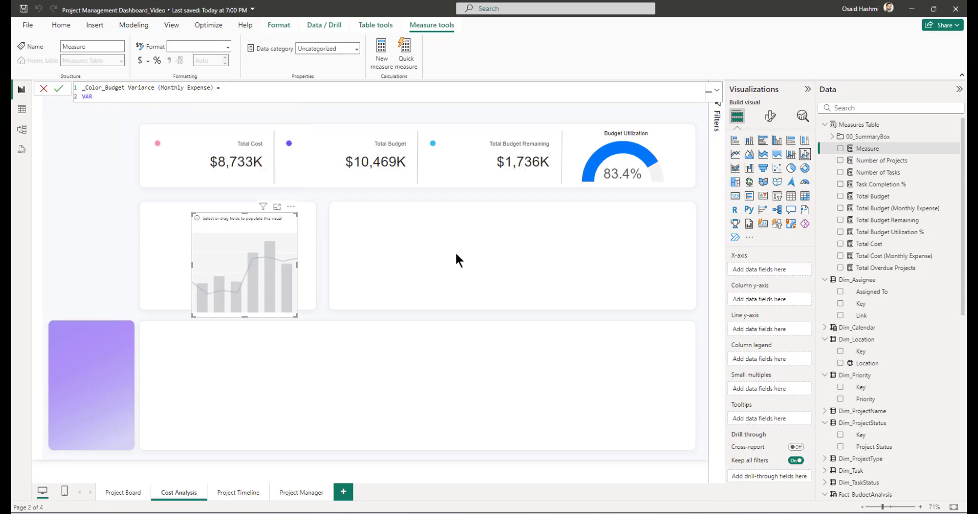
text(_Variance = total bud)
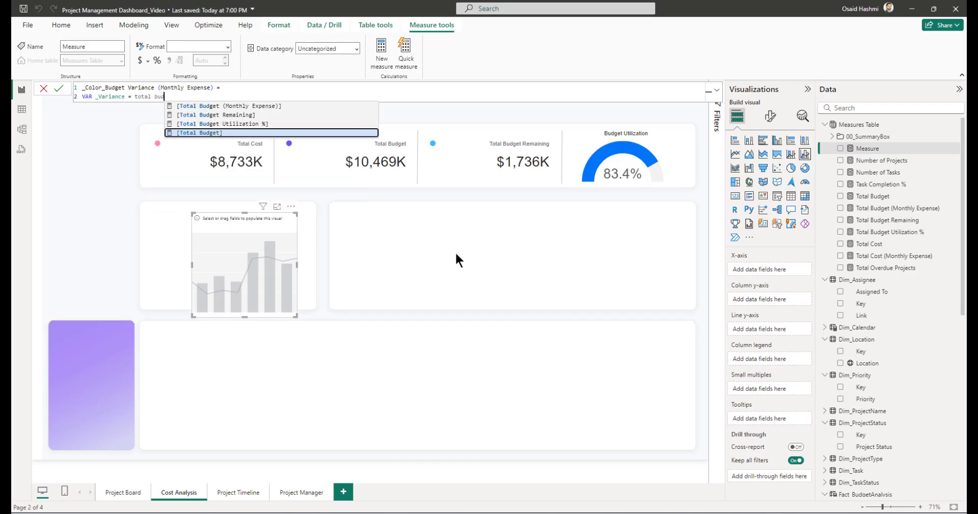
key(Down)
key(Tab)
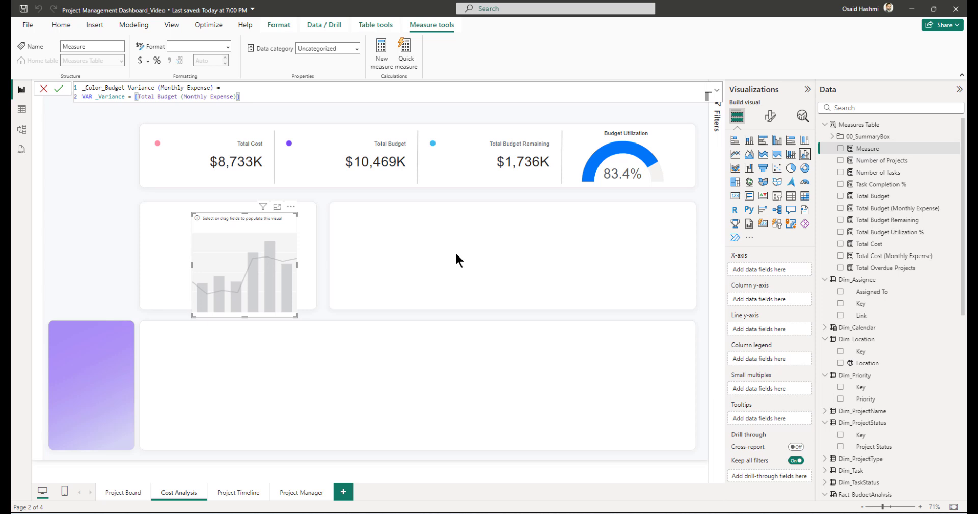
text(- total)
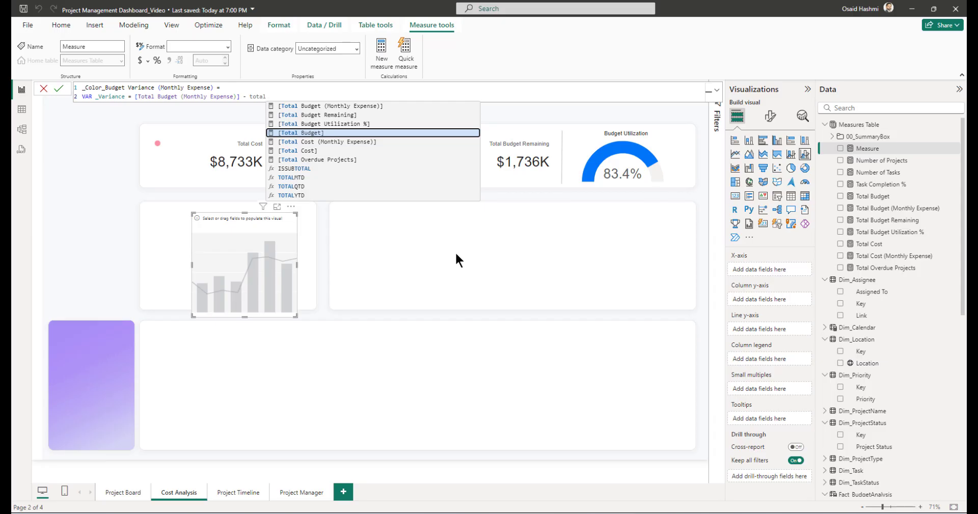
text( cost)
key(Up)
key(Tab)
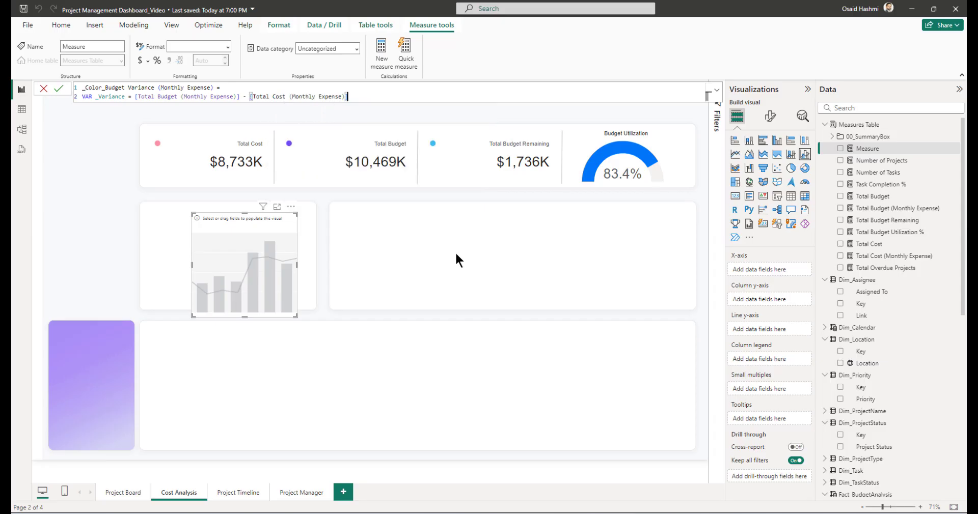
Step: Have the color measure return IF(_Variance >= 0, "#3ebbee", "#fb91a7") and commit it
key(shift+Return)
text(RE)
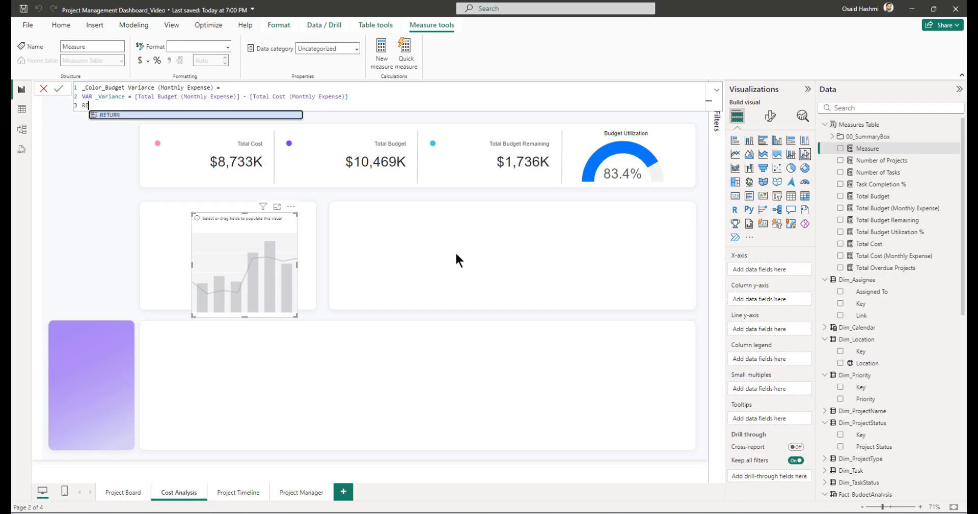
key(Tab)
key(shift+Return)
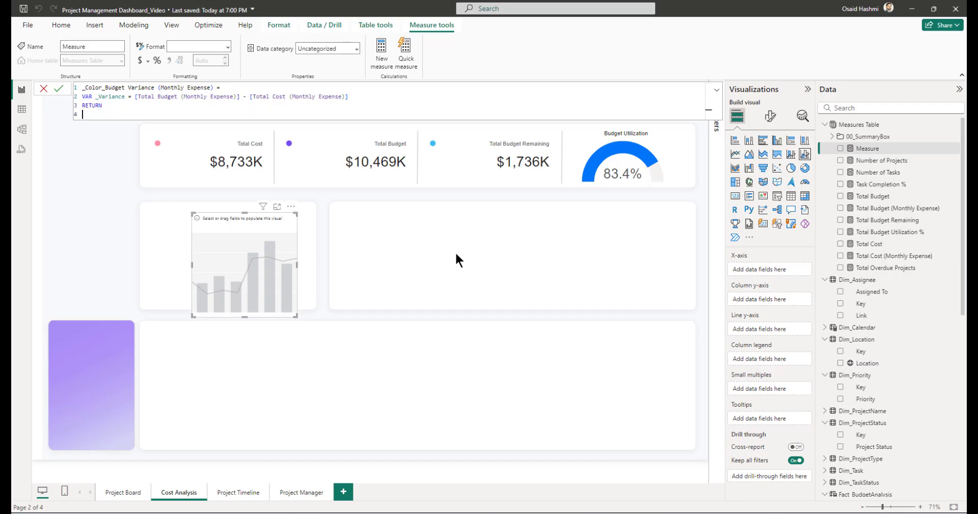
text(IF)
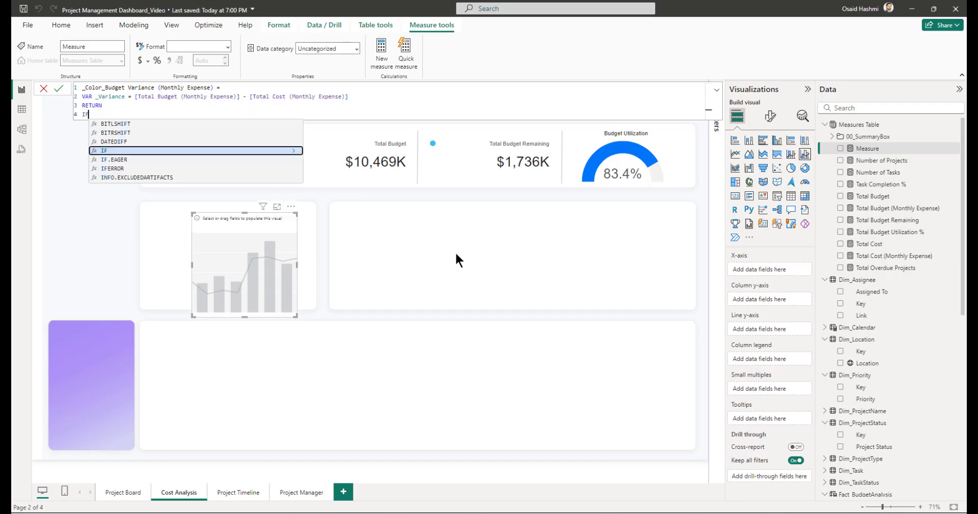
text(()
key(shift+Return)
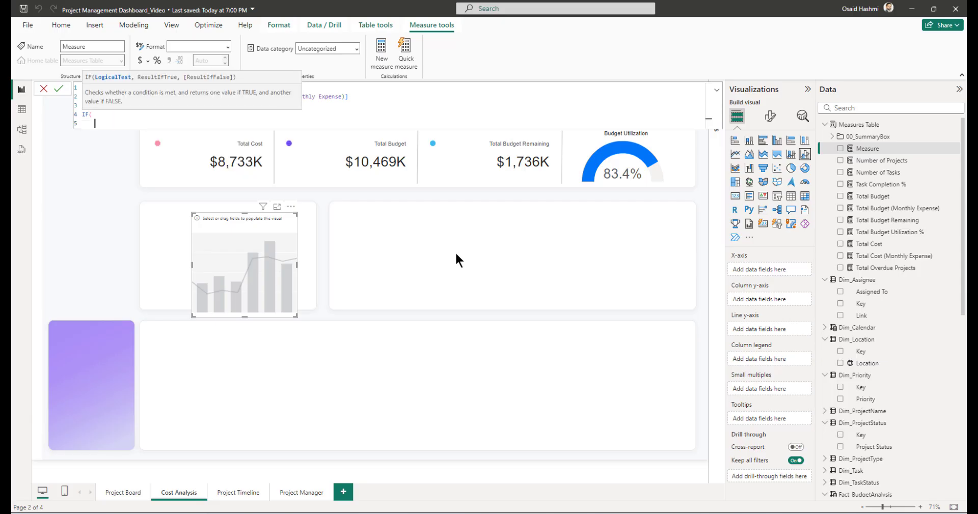
text(_Variance >= 0, "#3ebbee",)
key(shift+Return)
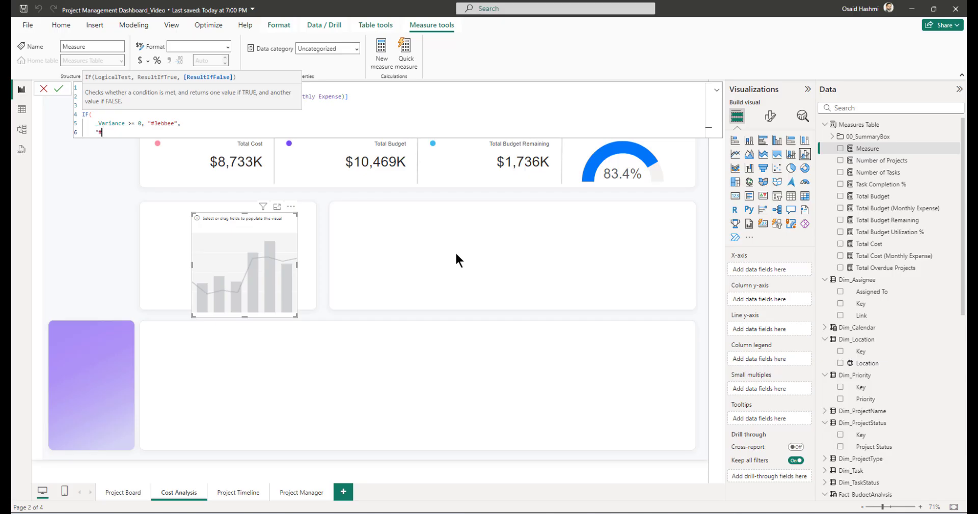
text("#fb91a7)
key(Return)
key(BackSpace)
text())
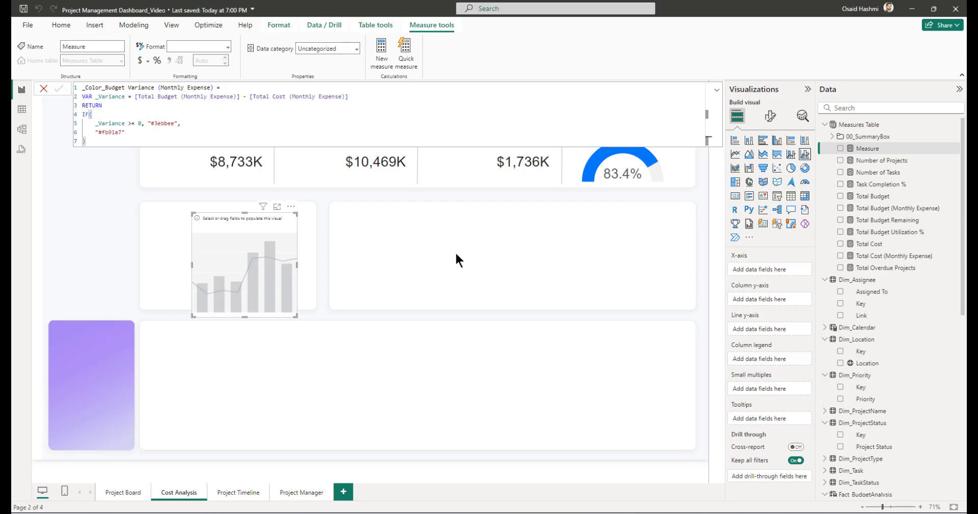
key(Return)
Step: Plot Total Budget (Monthly Expense) as the combo chart's line and Total Cost (Monthly Expense) as its columns
click(252, 222)
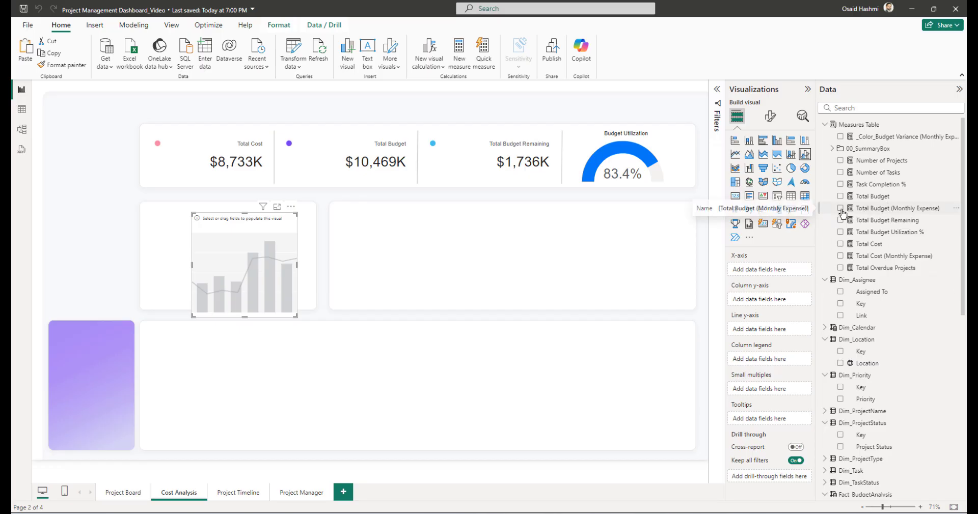
drag(843, 213, 779, 330)
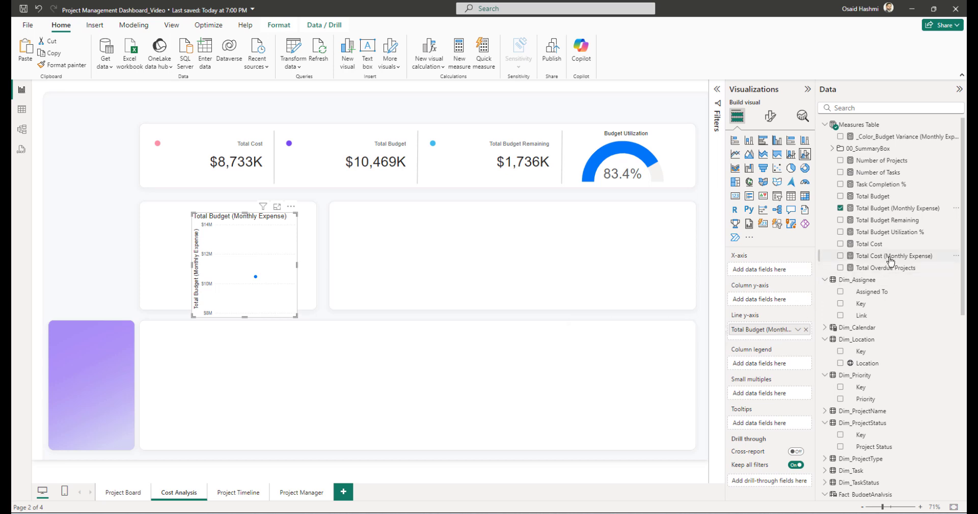
drag(887, 261, 774, 306)
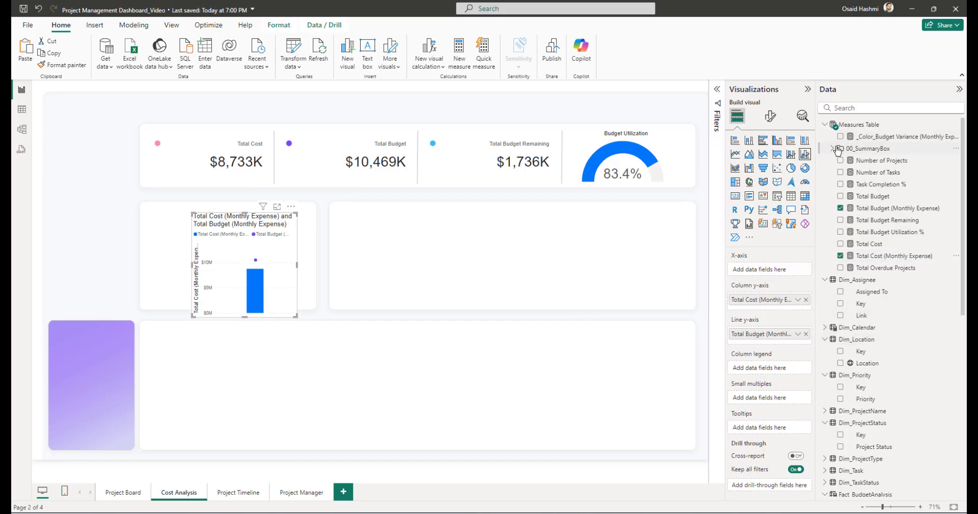
Step: Put Month Name from Dim_Calendar on the combo chart's X-axis and add Year above it in the hierarchy
click(825, 125)
click(844, 107)
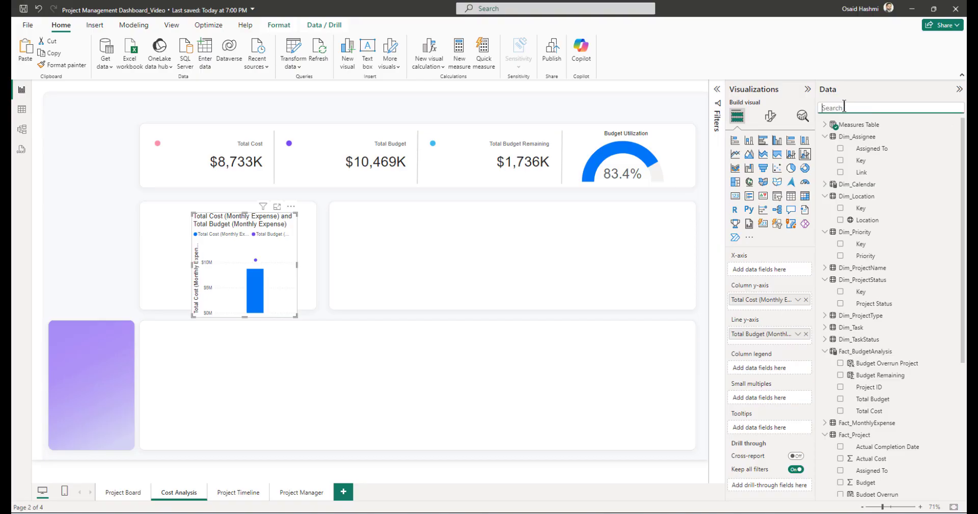
text(calen)
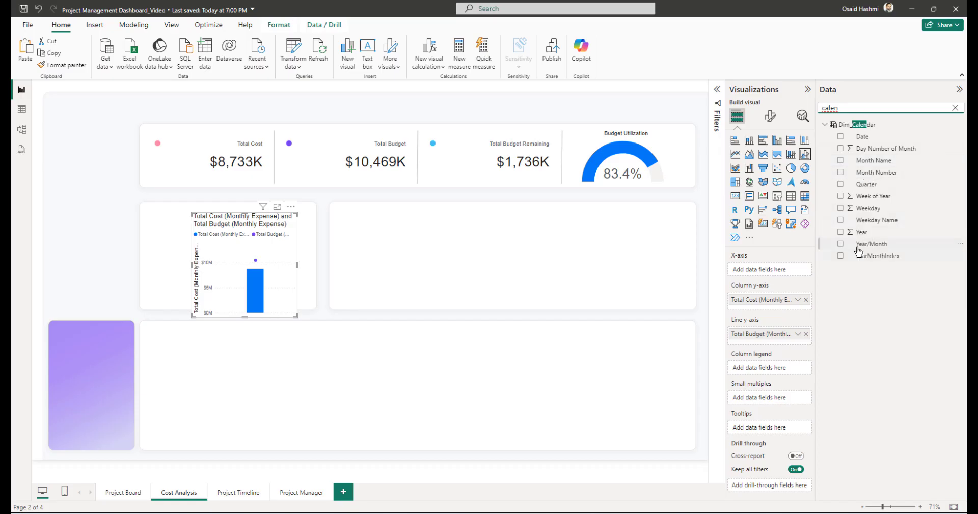
click(841, 161)
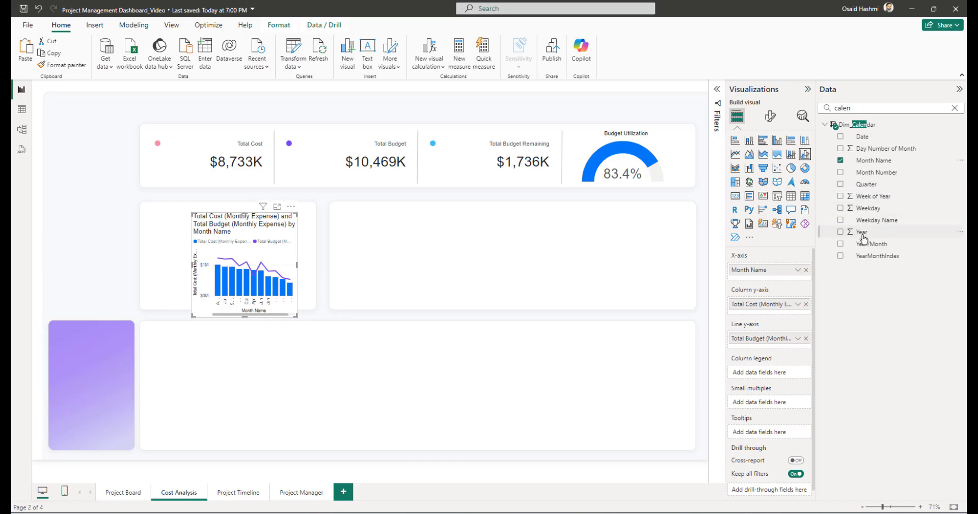
drag(863, 238, 779, 270)
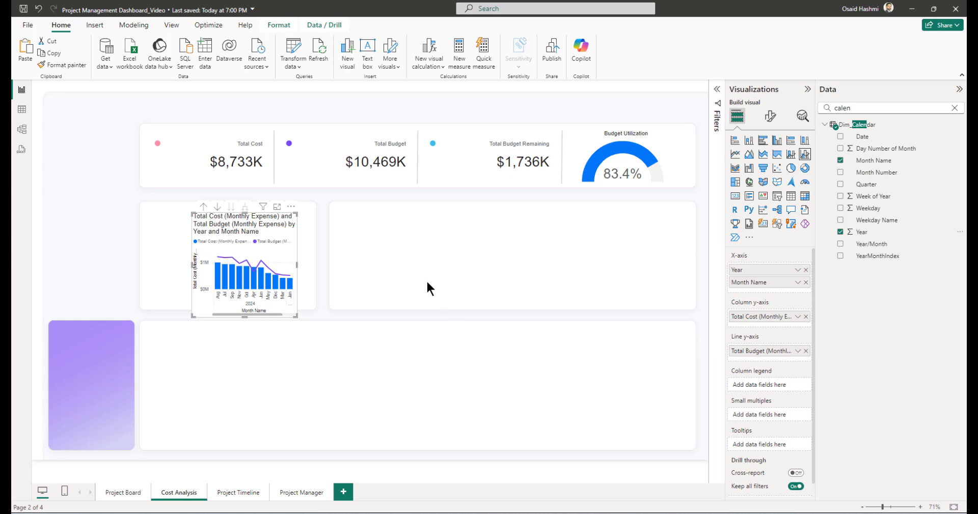
Step: Resize the combo chart to a height of 243 and a width of 476
click(770, 116)
click(768, 161)
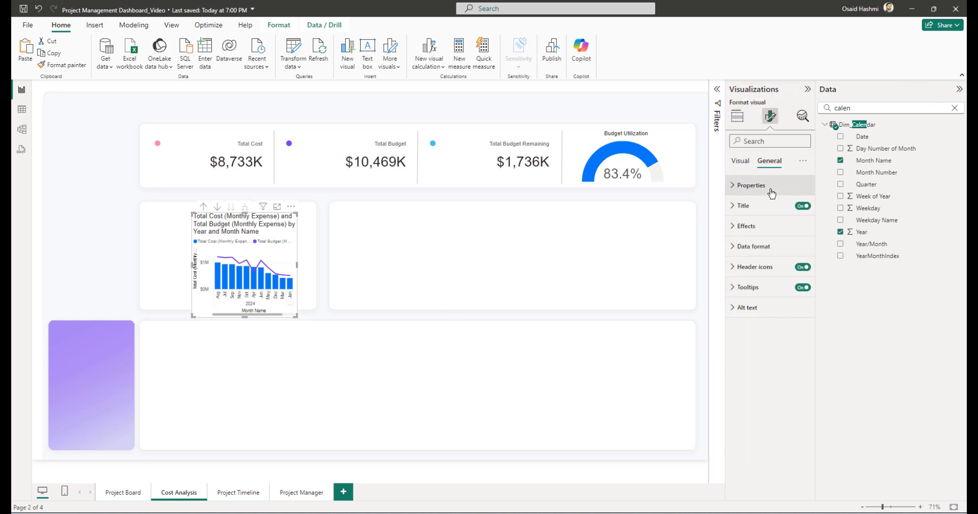
click(771, 193)
double_click(749, 236)
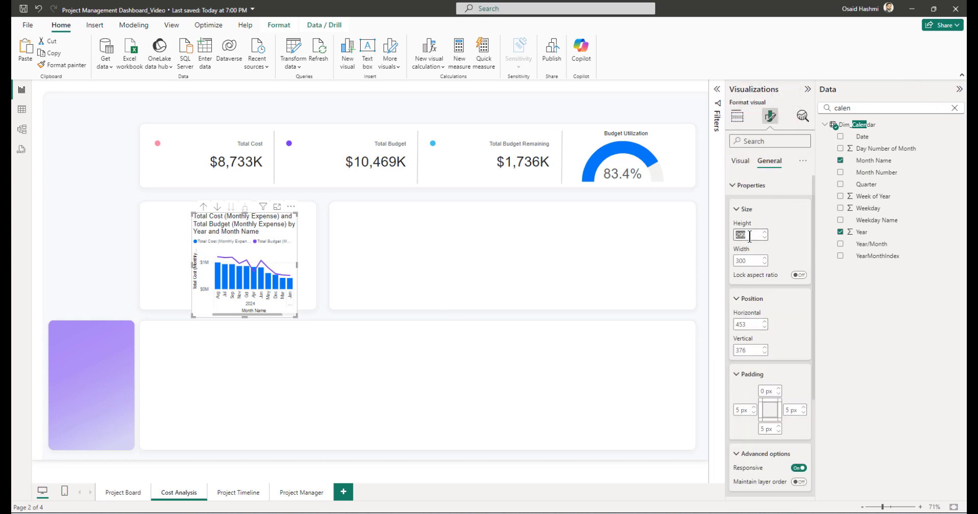
text(243)
key(Tab)
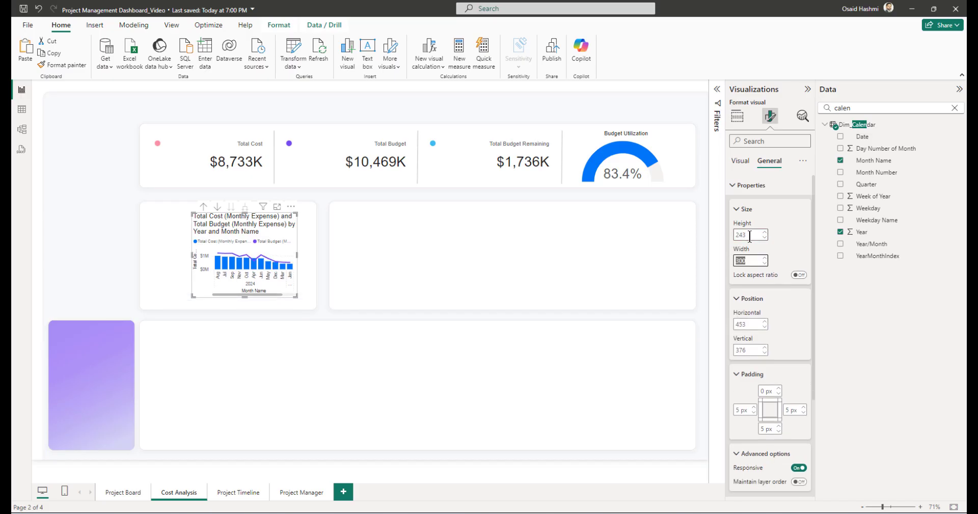
text(476)
key(Tab)
key(Tab)
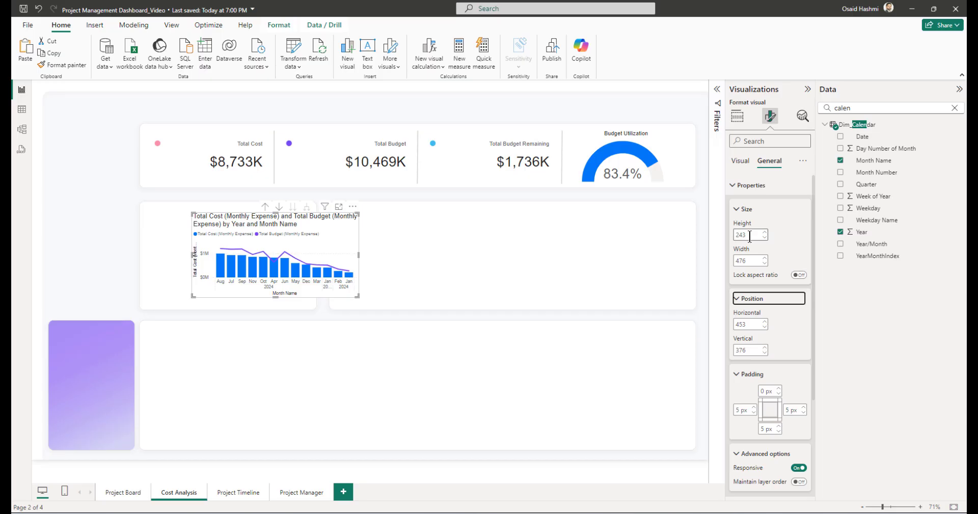
Step: Position the combo chart at horizontal 320 and vertical 401
key(Tab)
text(320)
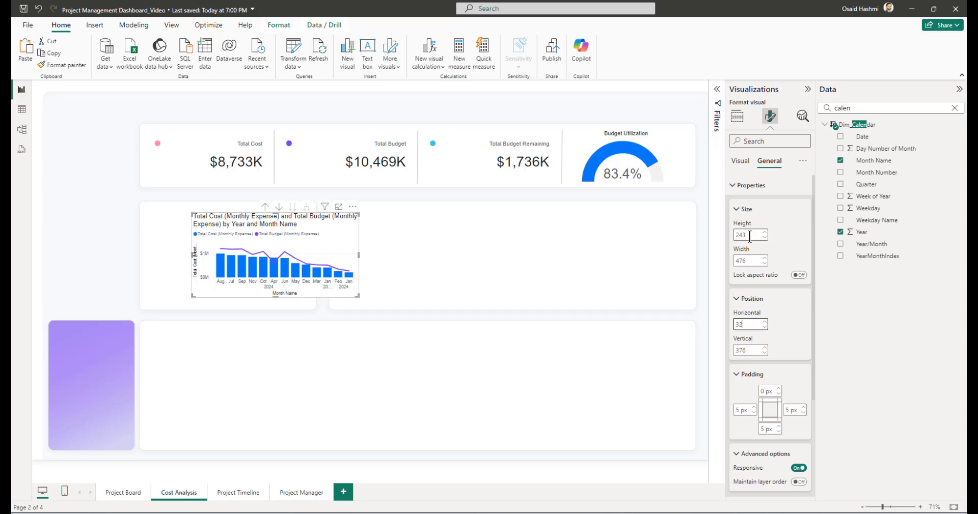
key(Tab)
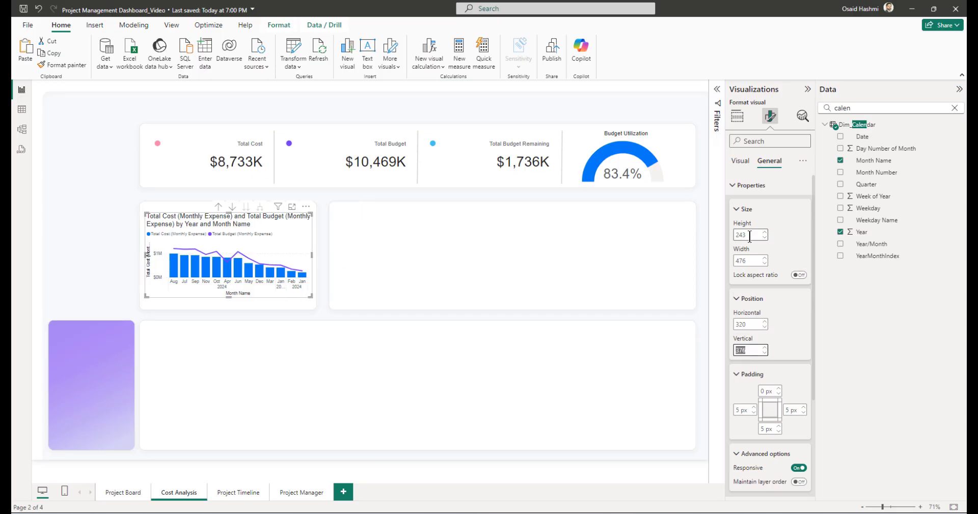
text(401)
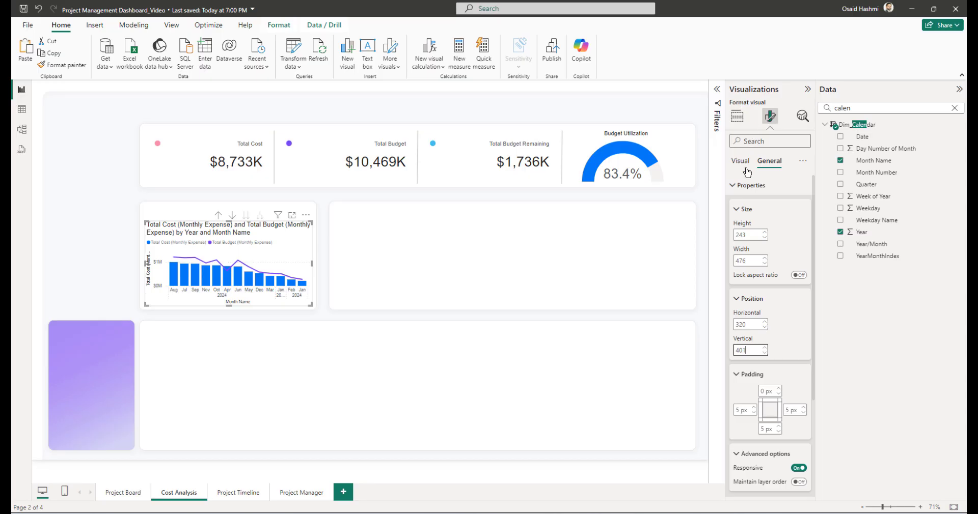
Step: Turn off the combo chart's title and view its effects settings
click(749, 185)
click(802, 205)
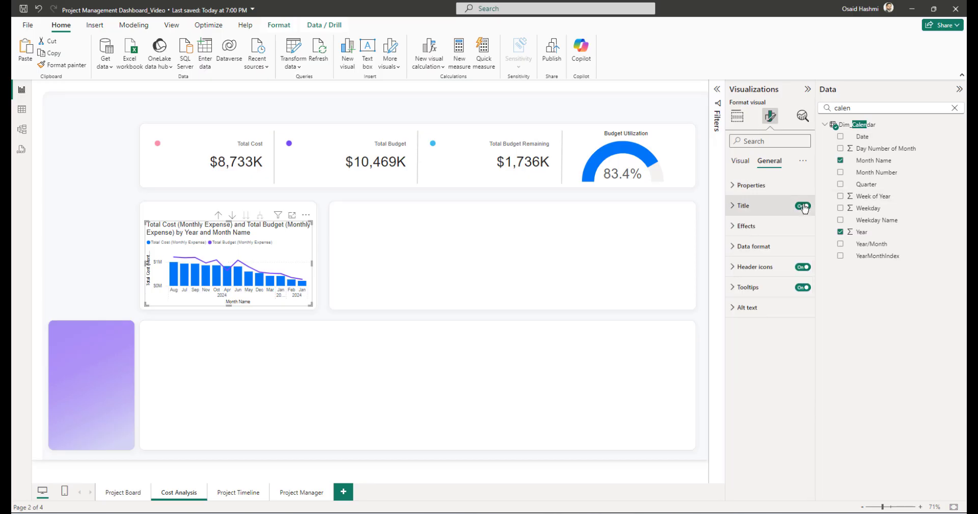
click(746, 226)
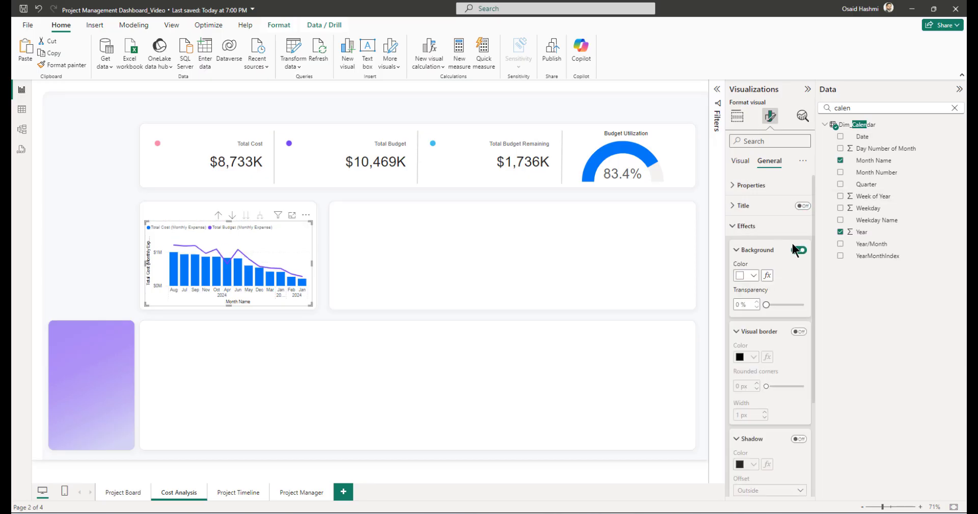
click(746, 226)
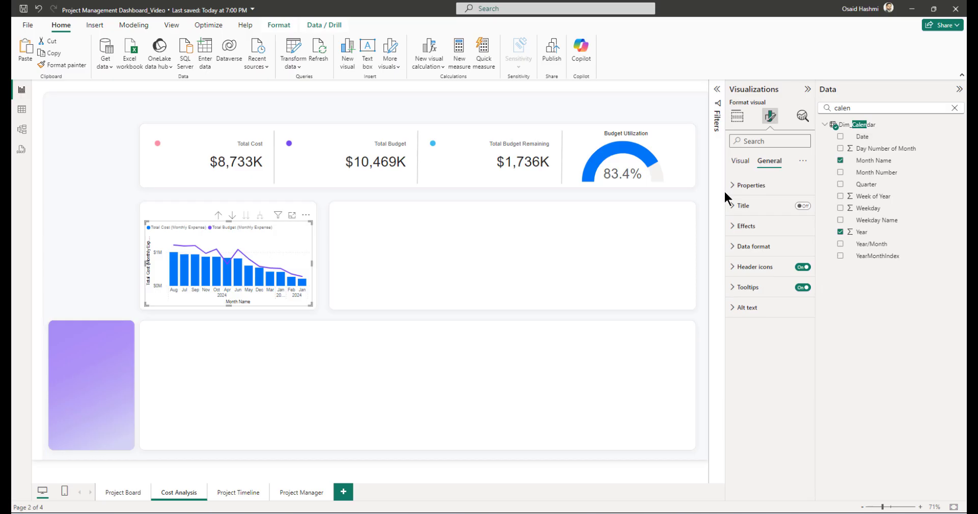
Step: Drill the combo chart up to the year level and expand it back down to months
click(737, 116)
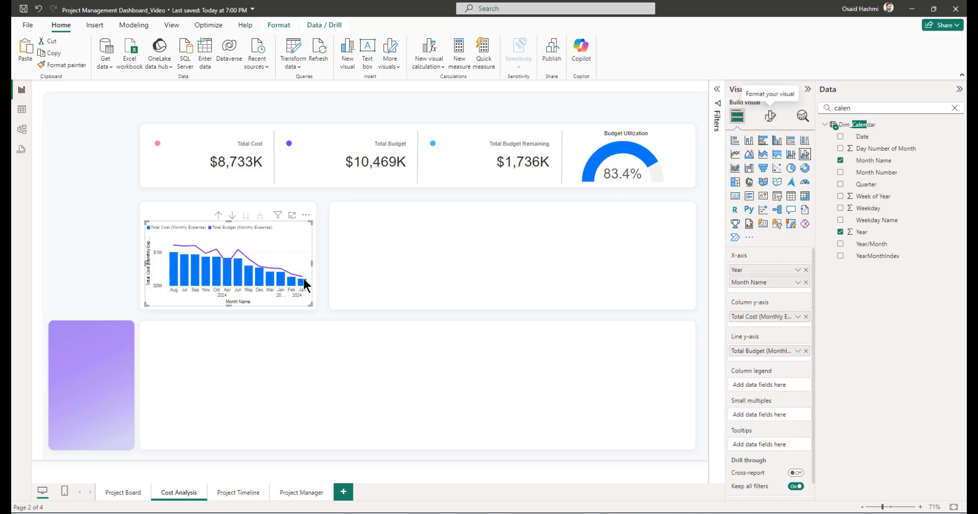
click(219, 216)
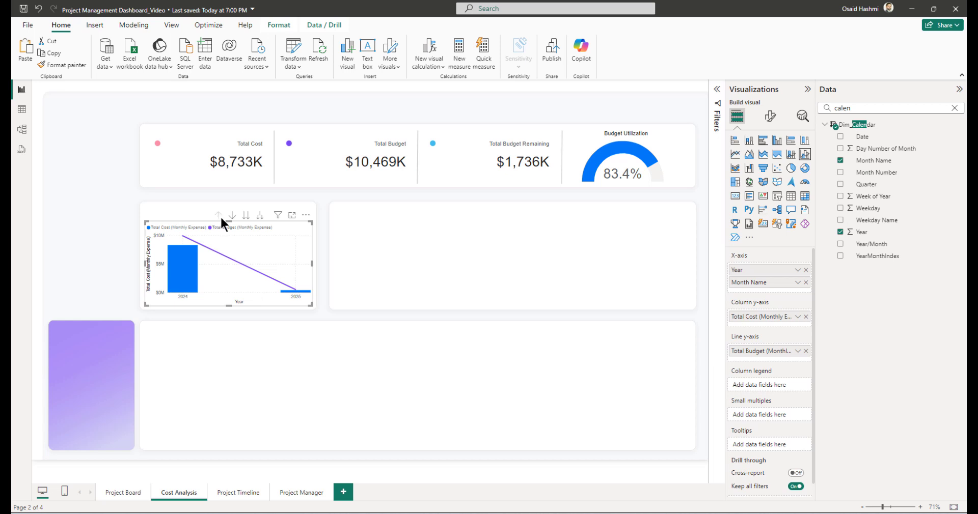
click(257, 215)
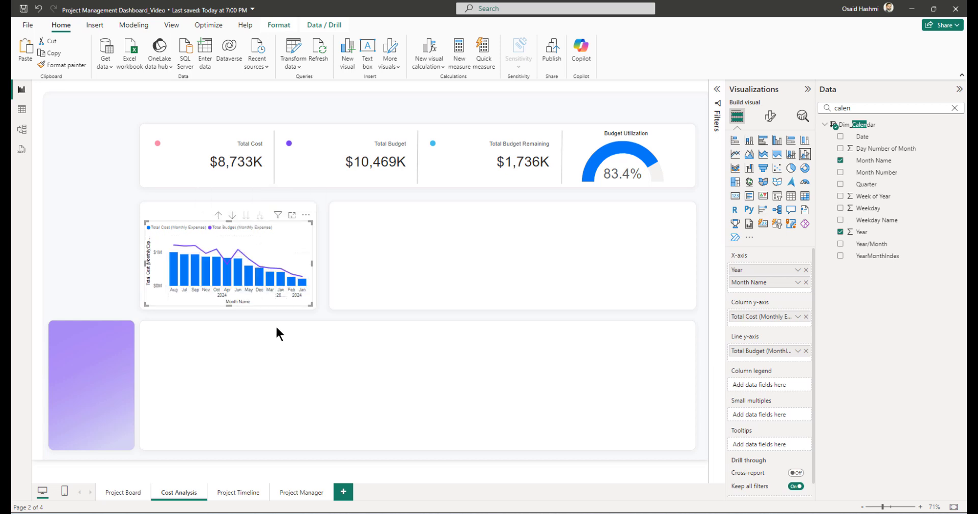
Step: Sort the Month Name column of Dim_Calendar by Month Number
click(872, 162)
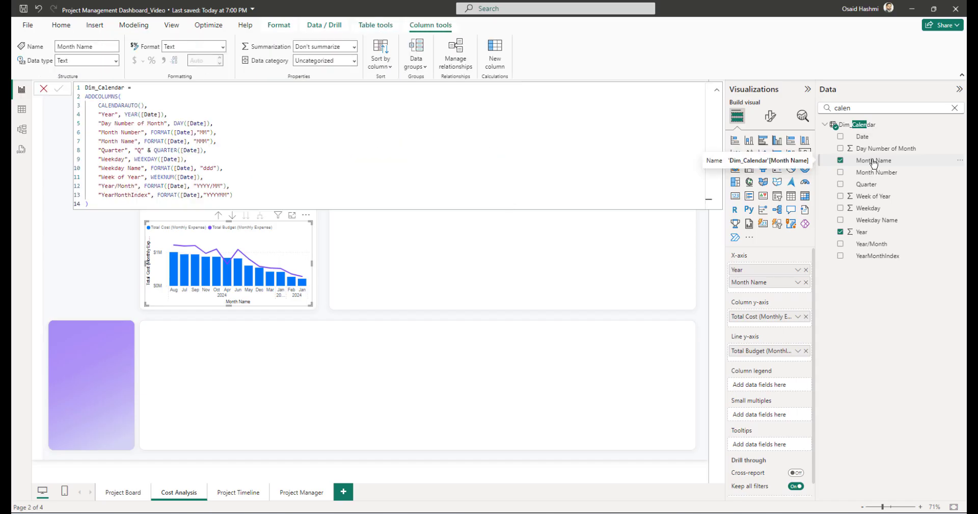
click(380, 60)
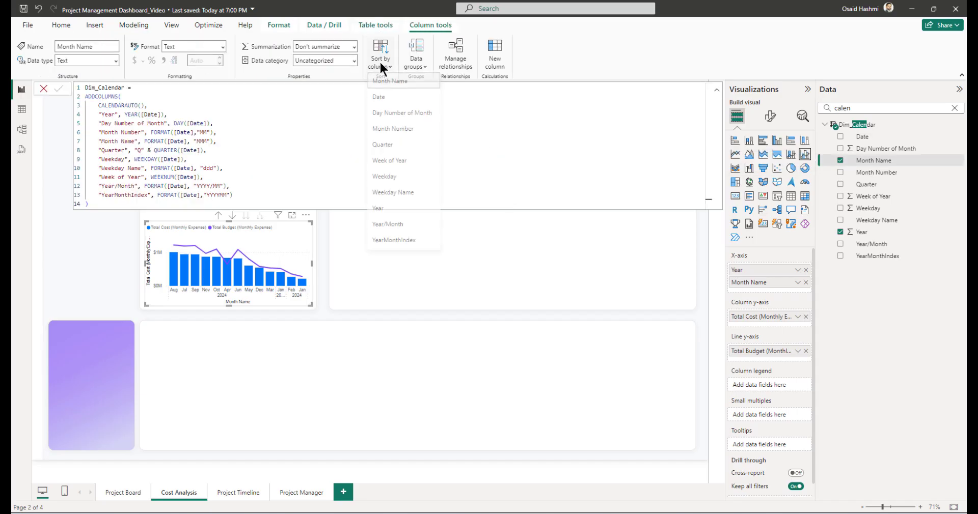
click(394, 131)
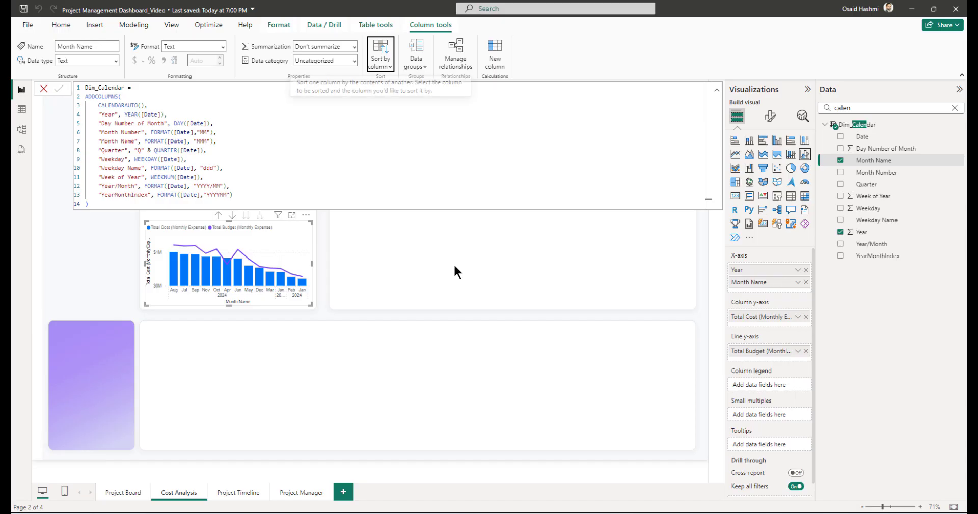
click(93, 271)
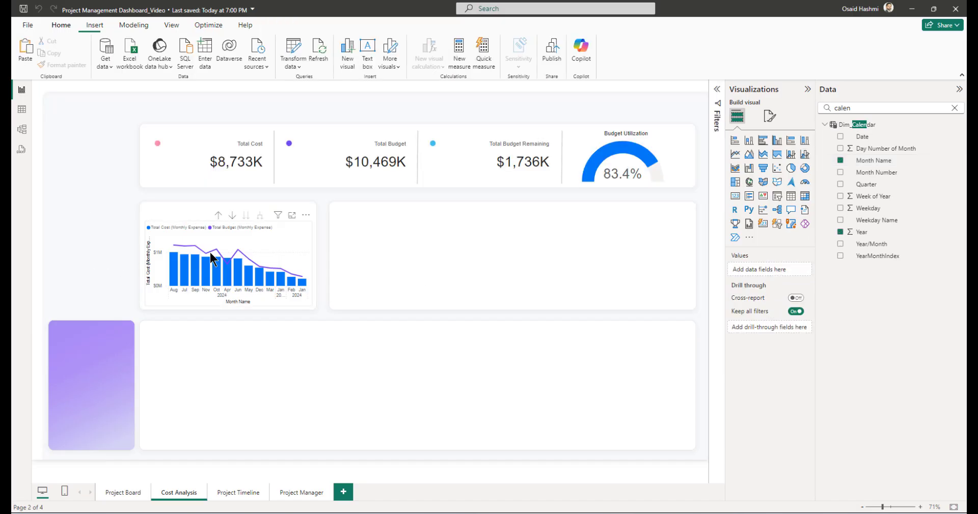
Step: Sort the combo chart's axis by Year Month Name in ascending order
click(284, 232)
click(305, 214)
mouse_move(351, 274)
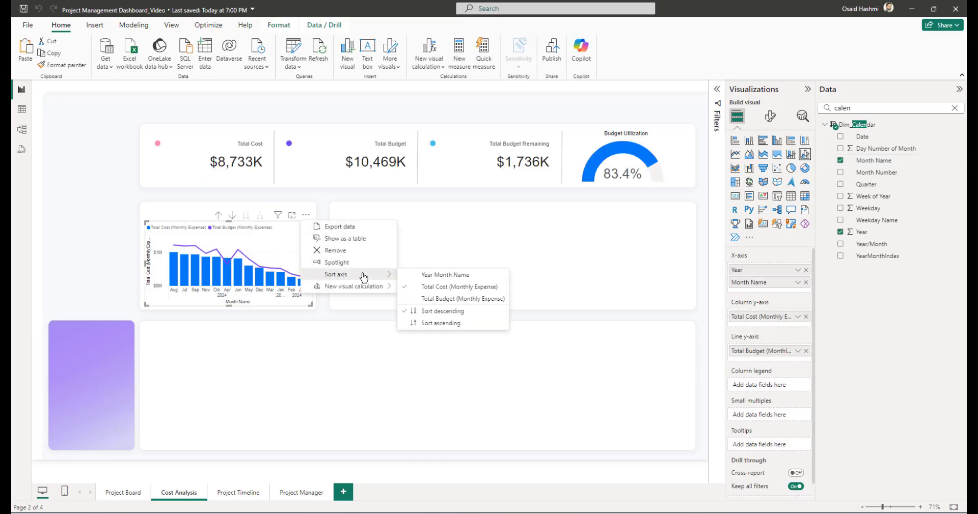
click(443, 275)
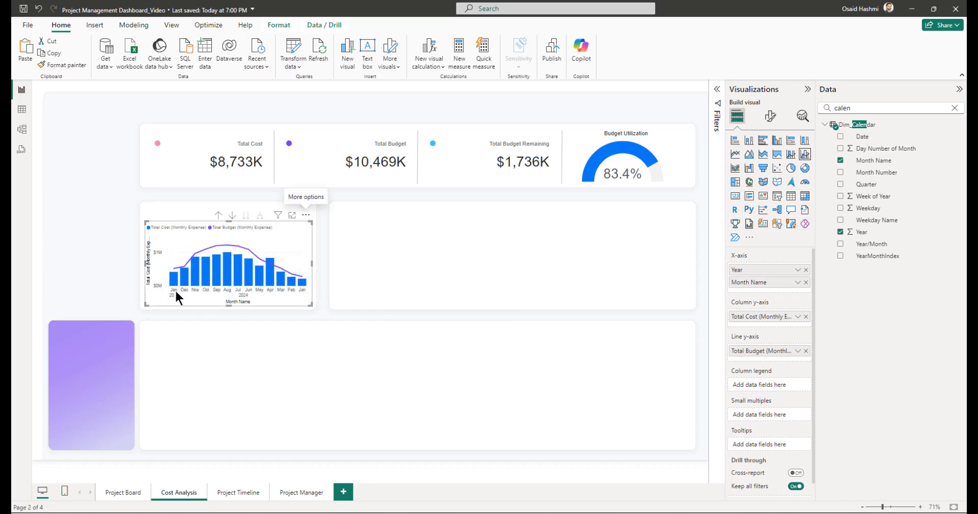
click(306, 216)
mouse_move(357, 277)
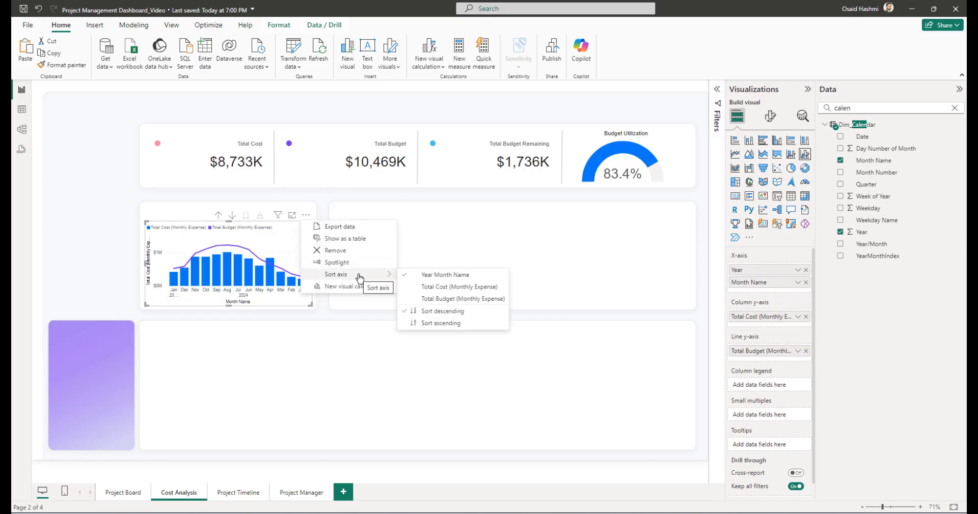
click(427, 323)
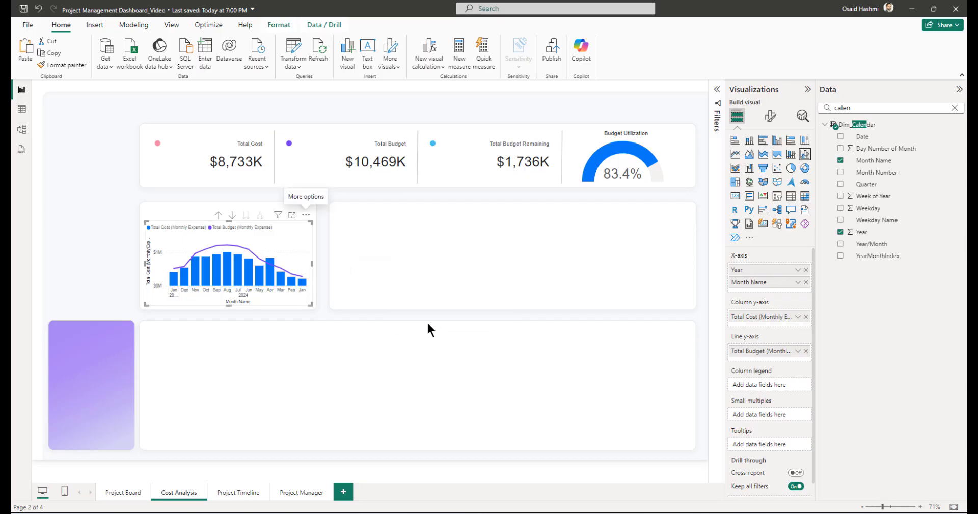
Step: Turn off the X-axis title of the combo chart
double_click(274, 298)
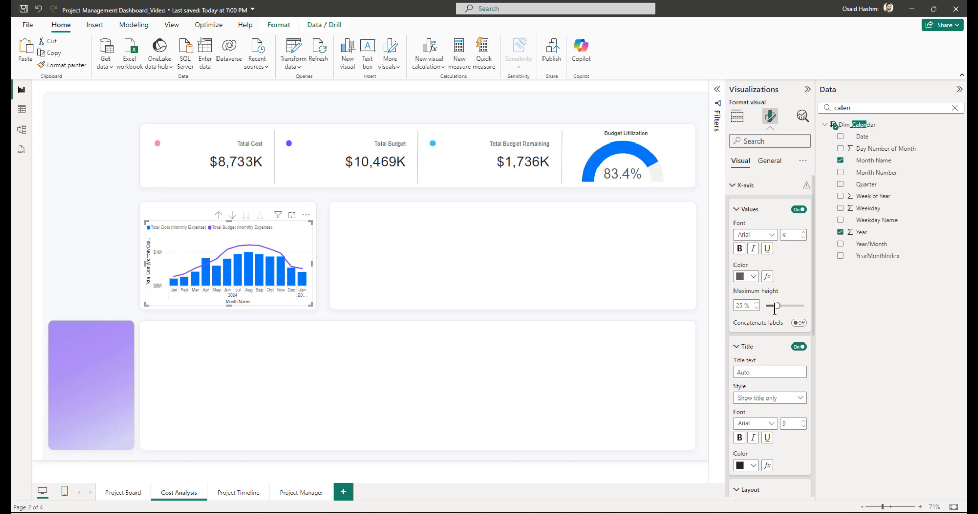
click(798, 347)
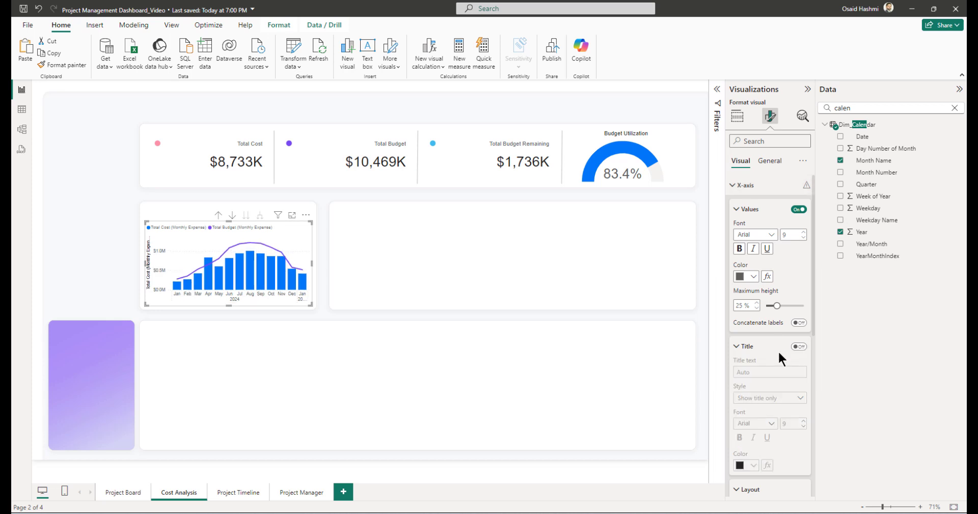
click(749, 209)
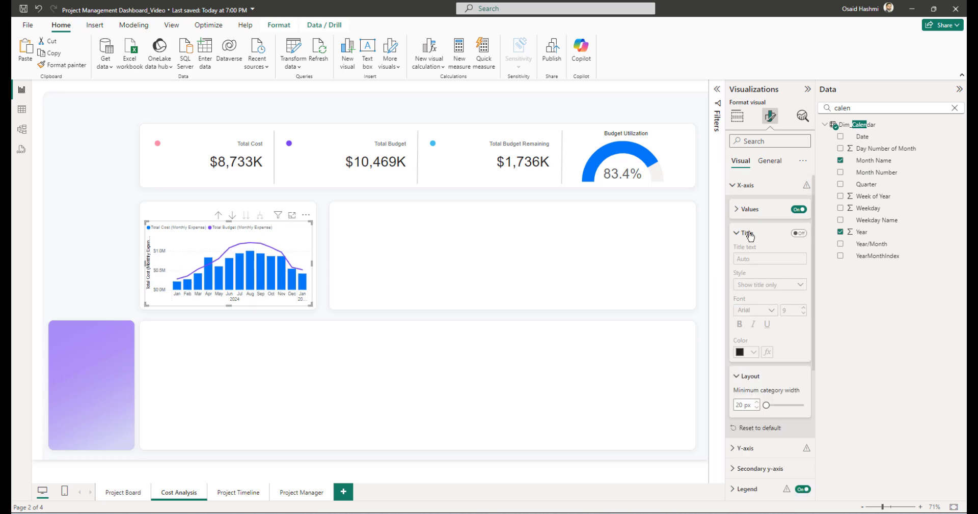
click(745, 185)
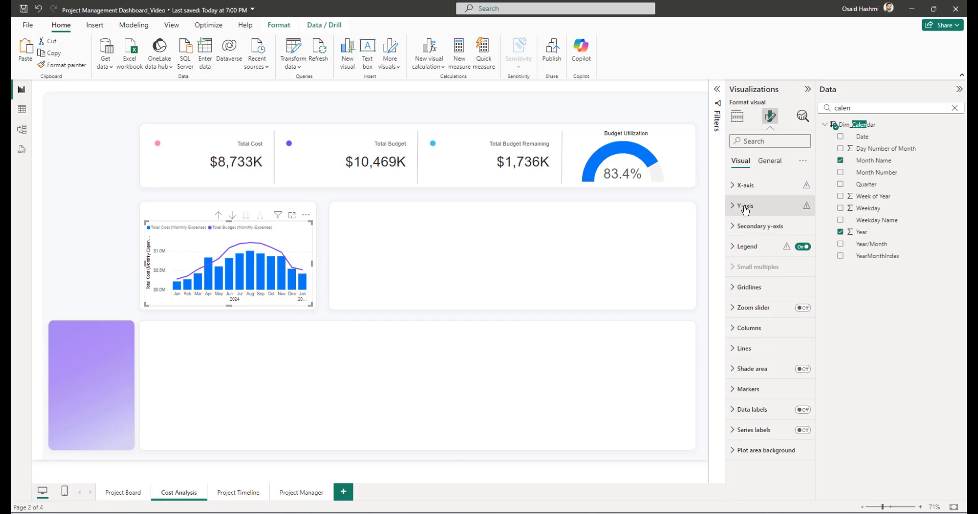
Step: Turn off the combo chart's Y-axis title and set the Y-axis display units to Thousands
click(745, 205)
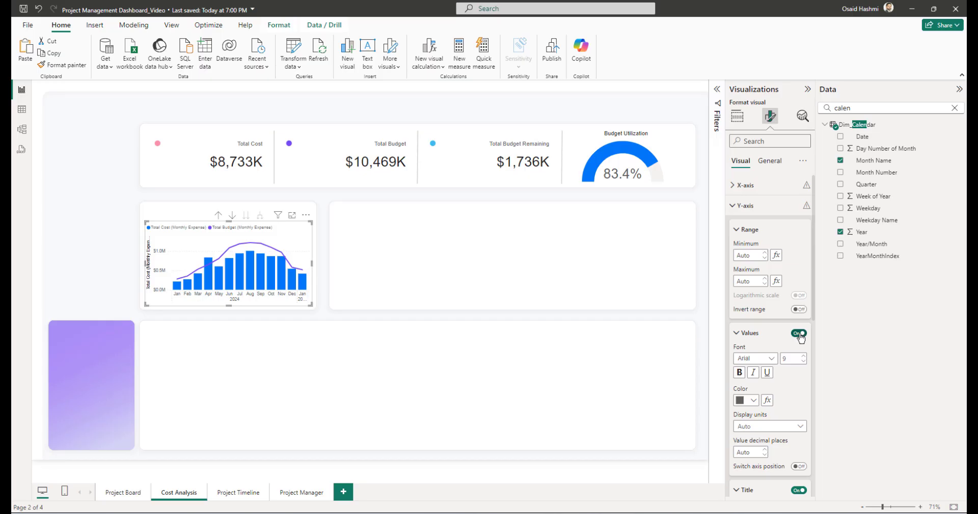
scroll(792, 343, down, 2)
click(798, 391)
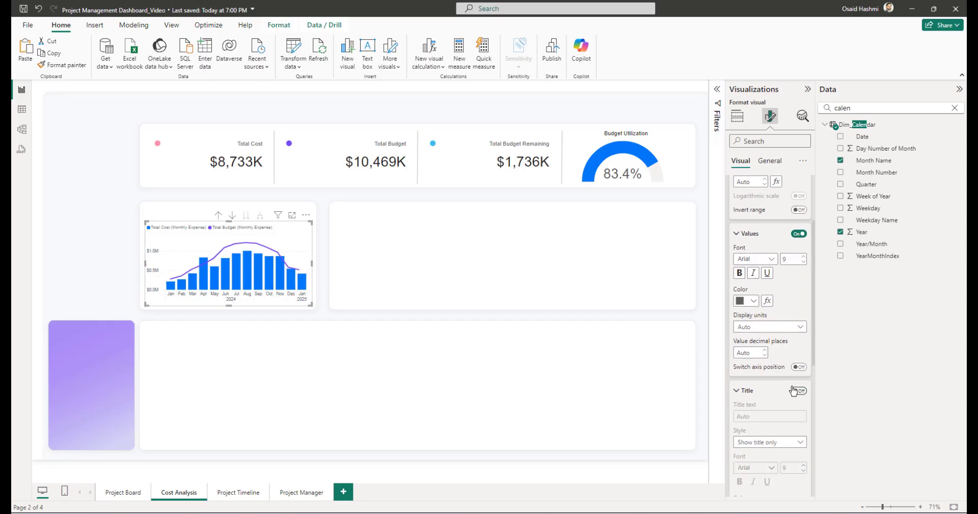
click(763, 331)
click(753, 361)
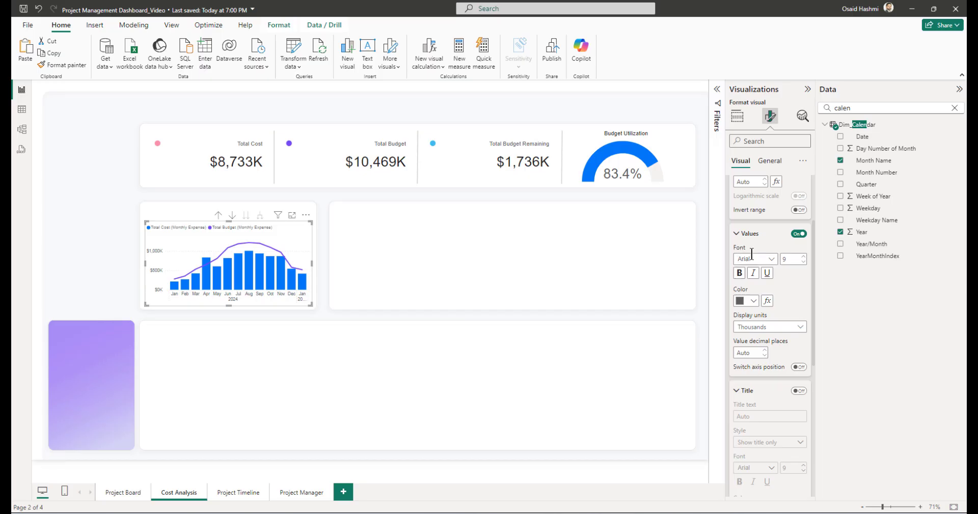
scroll(766, 249, up, 3)
click(750, 232)
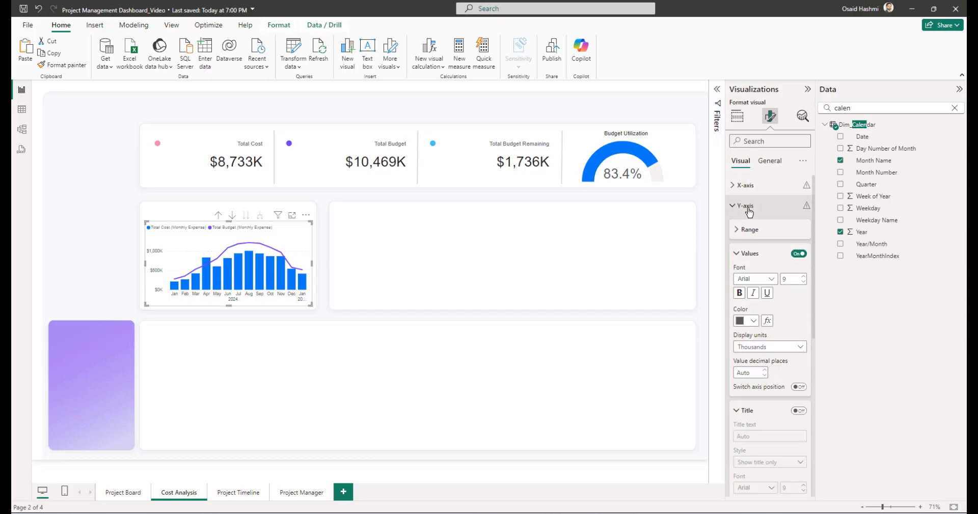
click(749, 208)
click(757, 211)
Step: Turn off the combo chart's horizontal and vertical gridlines and its legend
scroll(754, 234, down, 5)
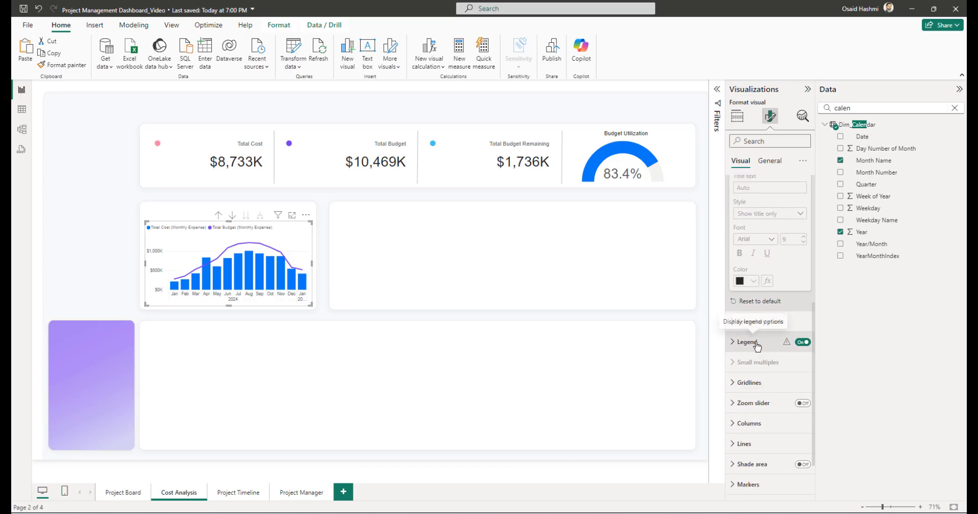
click(748, 383)
click(798, 307)
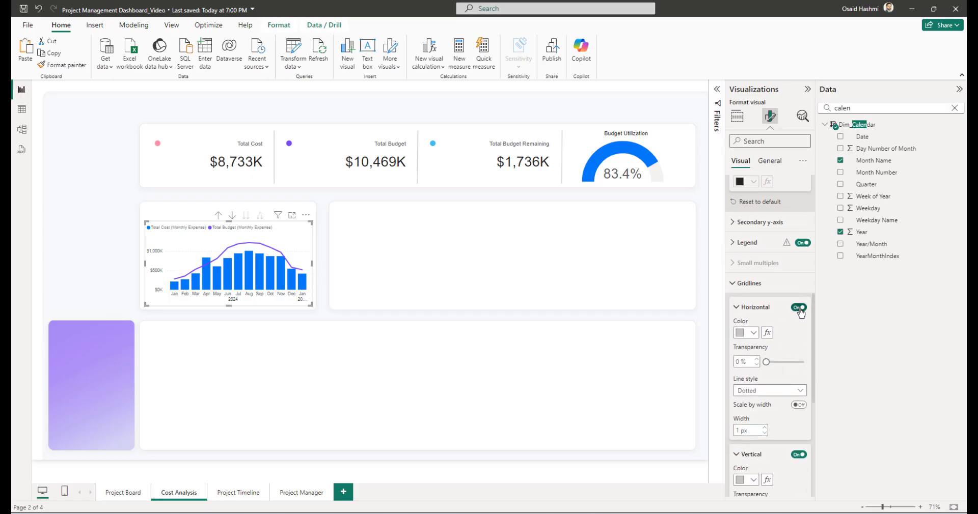
click(799, 454)
click(747, 284)
scroll(748, 331, up, 5)
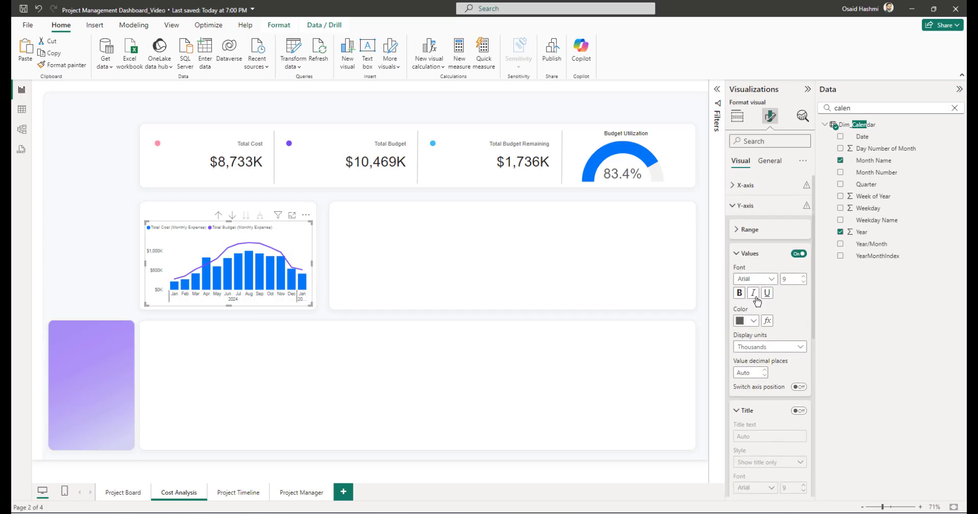
click(745, 205)
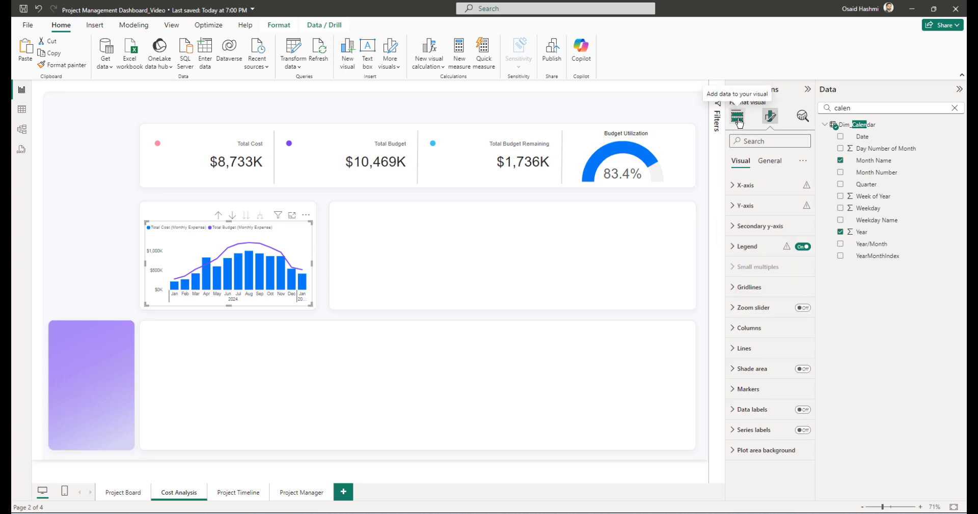
click(802, 248)
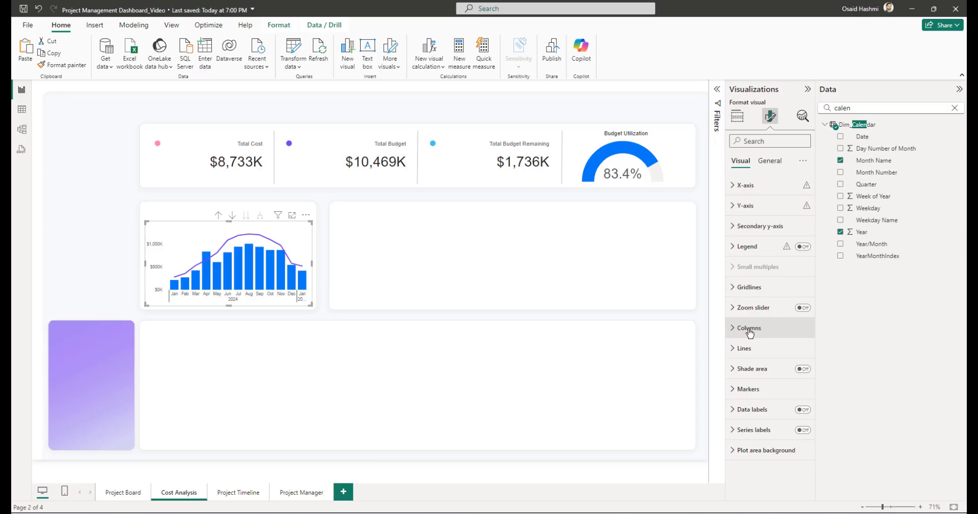
Step: Apply the purple theme color to the combo chart's line for all series
click(744, 348)
scroll(754, 289, down, 4)
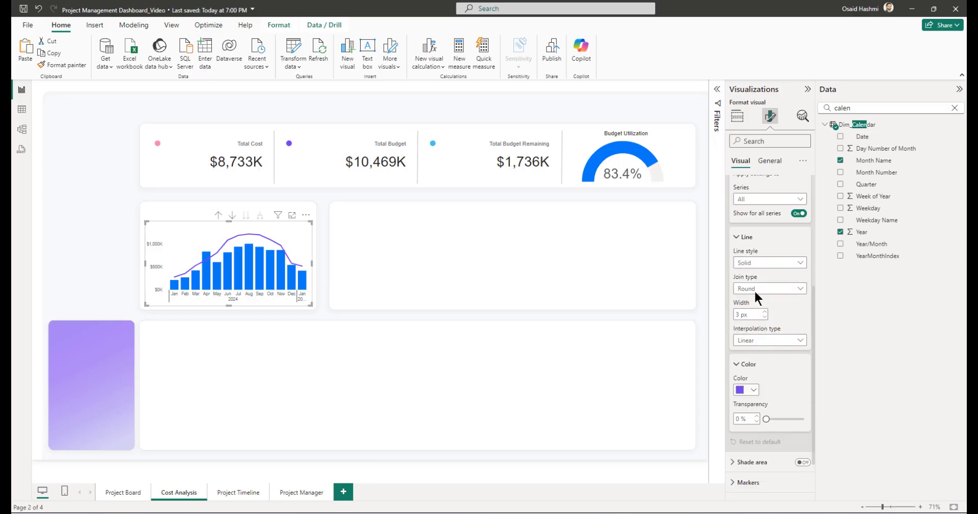
click(754, 203)
click(748, 212)
click(753, 392)
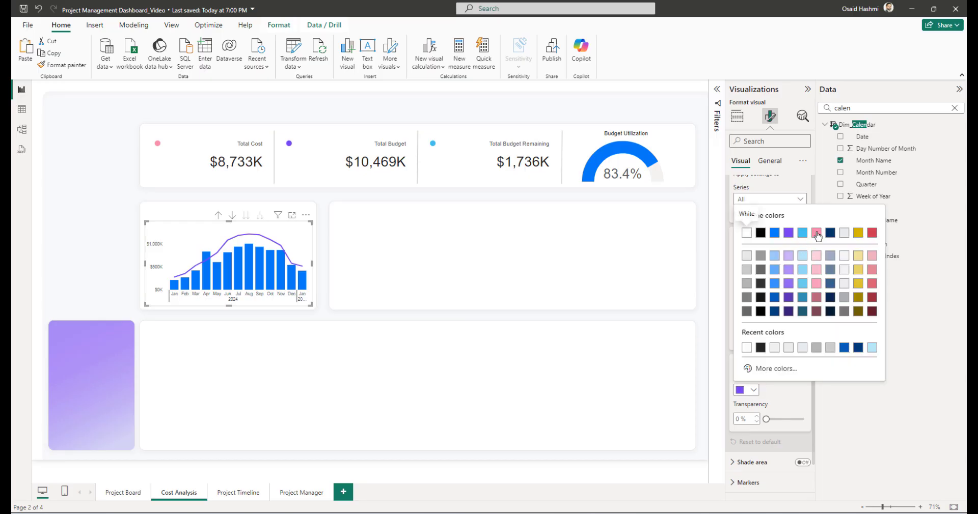
click(788, 234)
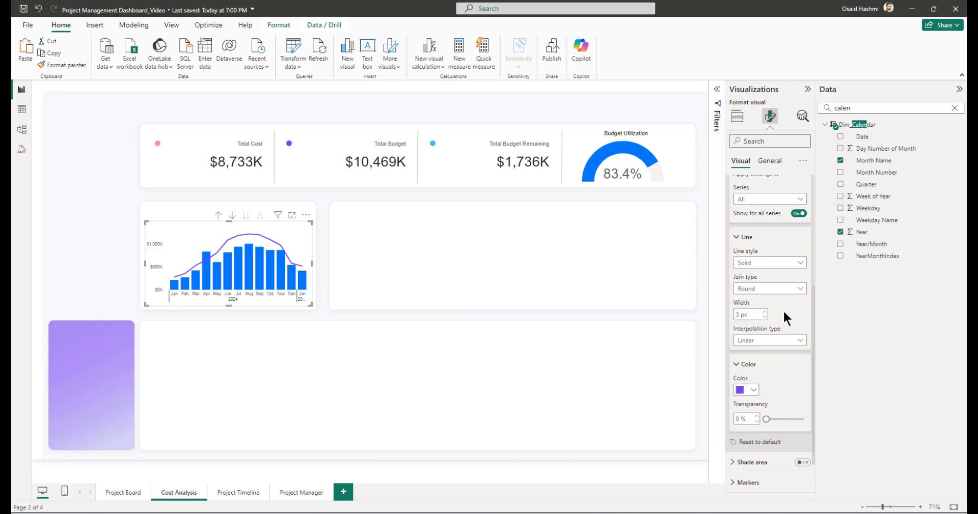
Step: Try the Step interpolation on the combo chart's line, and set the interpolation type to Smooth
click(755, 342)
click(748, 376)
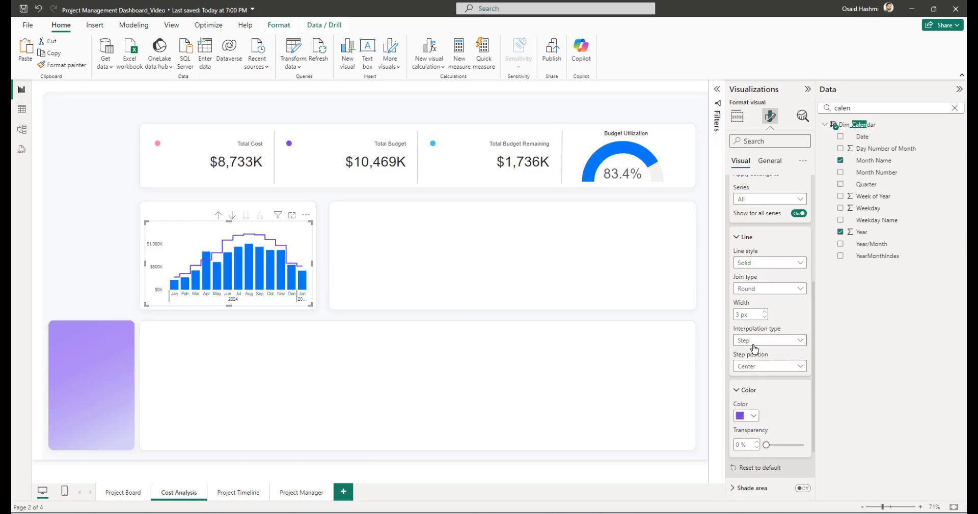
click(755, 340)
click(756, 363)
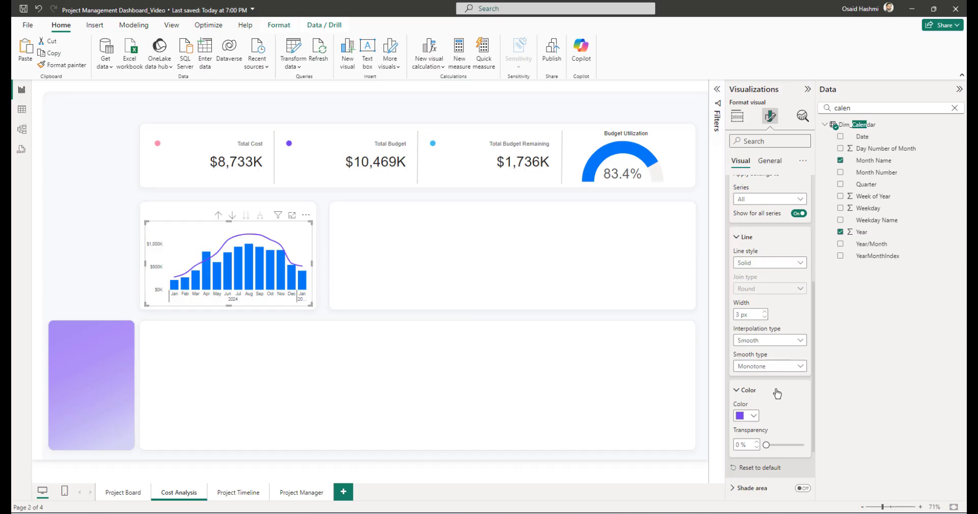
scroll(775, 393, up, 5)
click(743, 301)
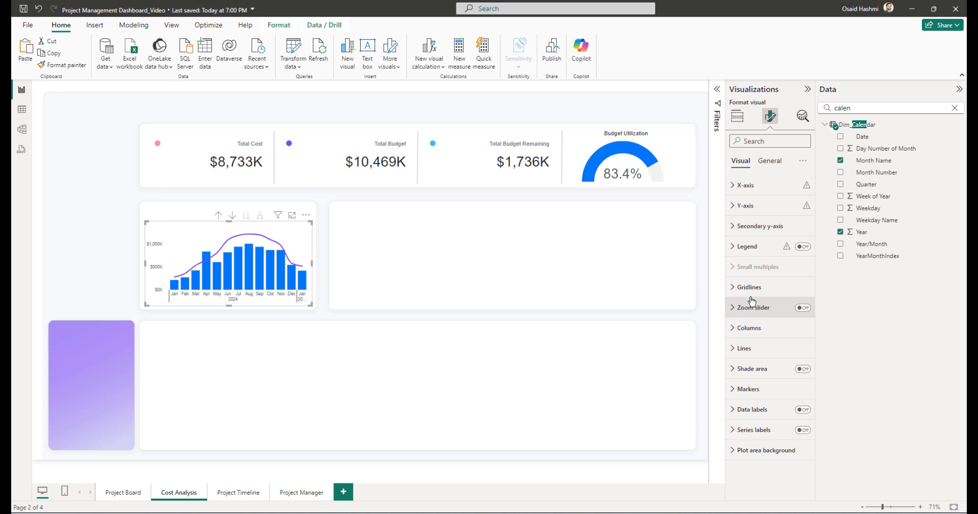
Step: Clear the field search and collapse the data tables so that only Measures Table is expanded
click(748, 328)
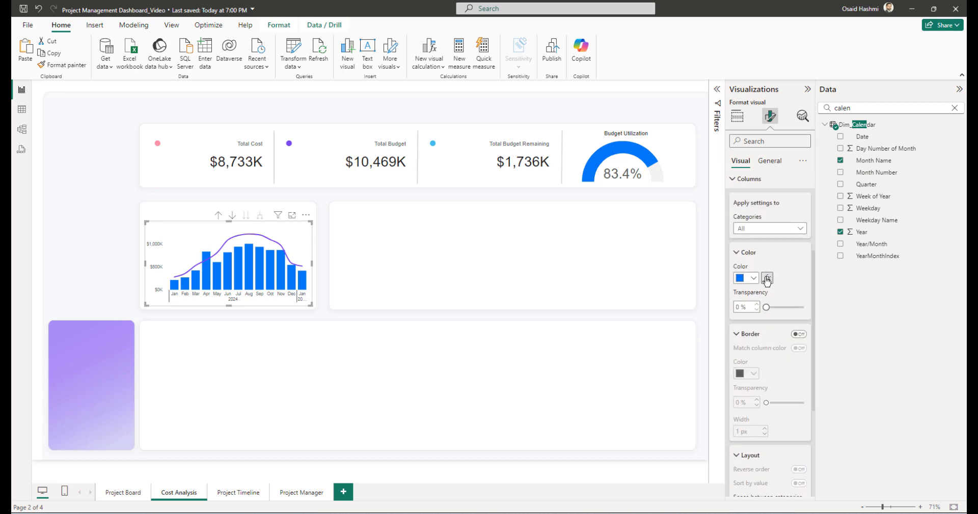
click(954, 108)
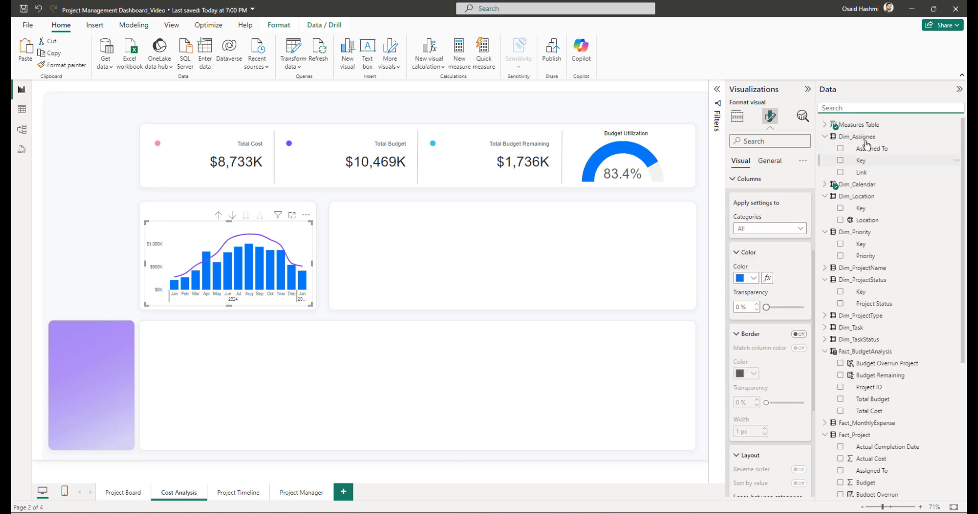
click(825, 149)
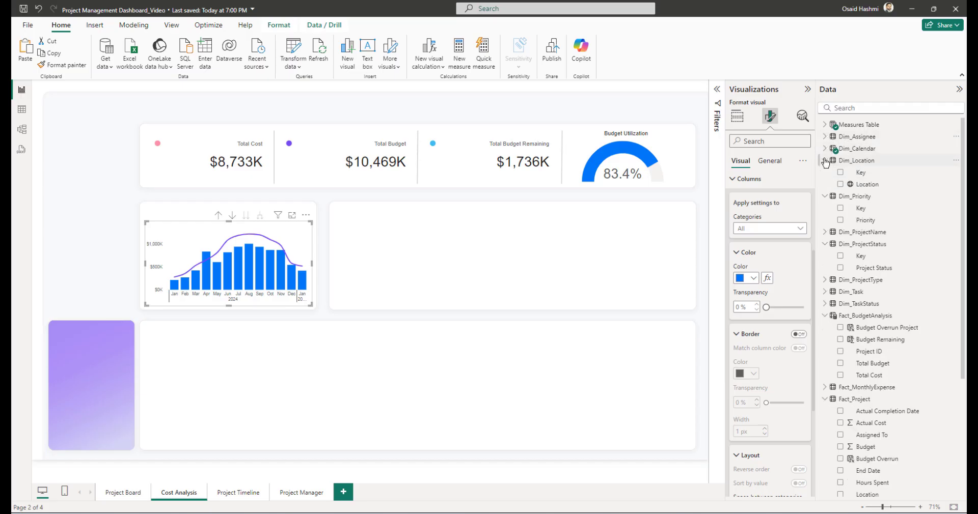
click(824, 160)
click(825, 172)
click(824, 196)
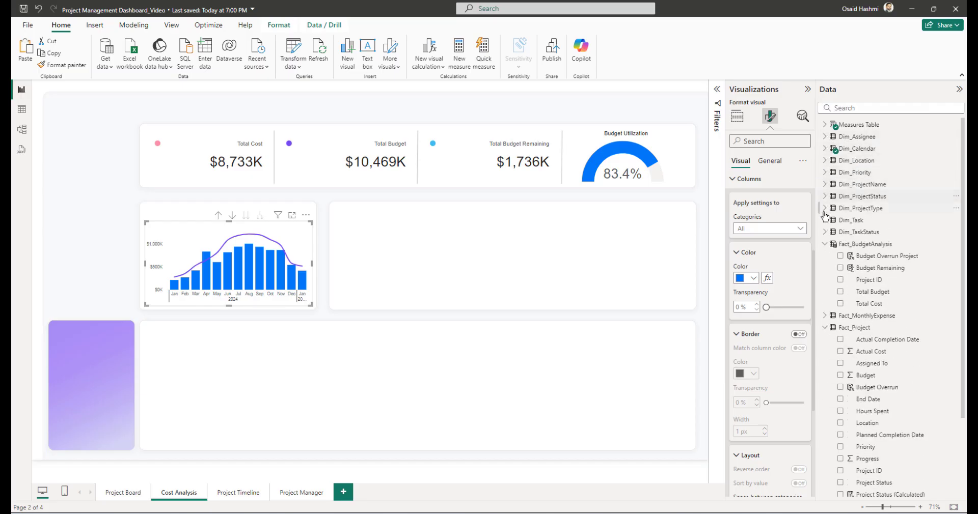
click(825, 244)
click(825, 268)
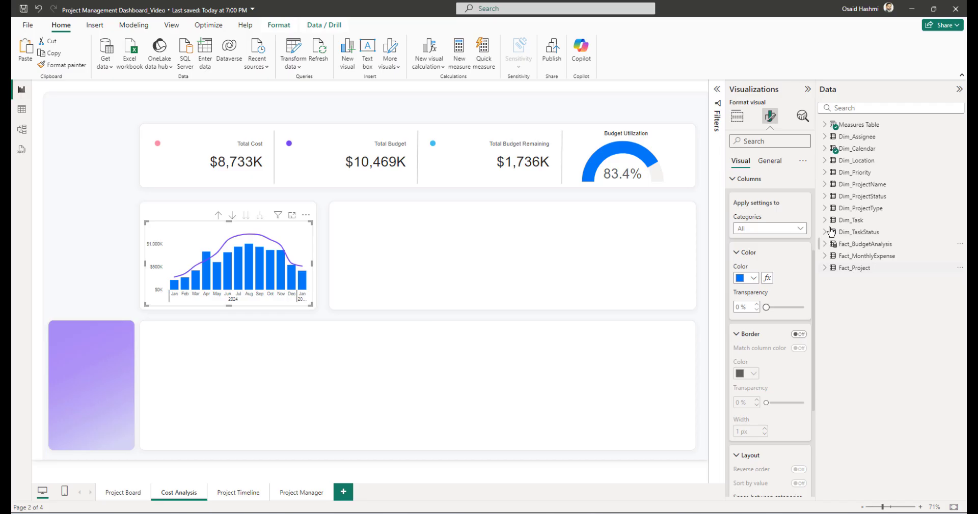
click(824, 124)
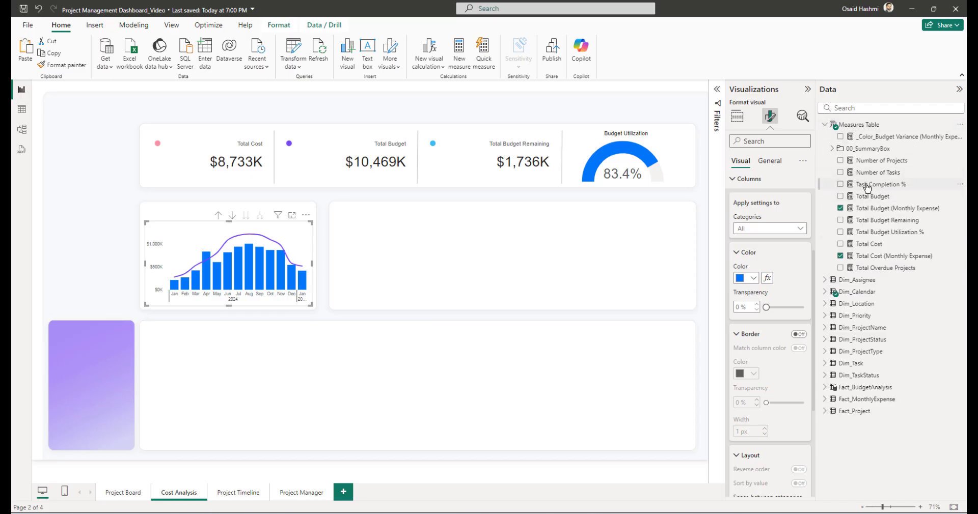
Step: Color the combo chart's columns by field value, based on the _Color_Budget Variance (Monthly Expense) measure
click(770, 279)
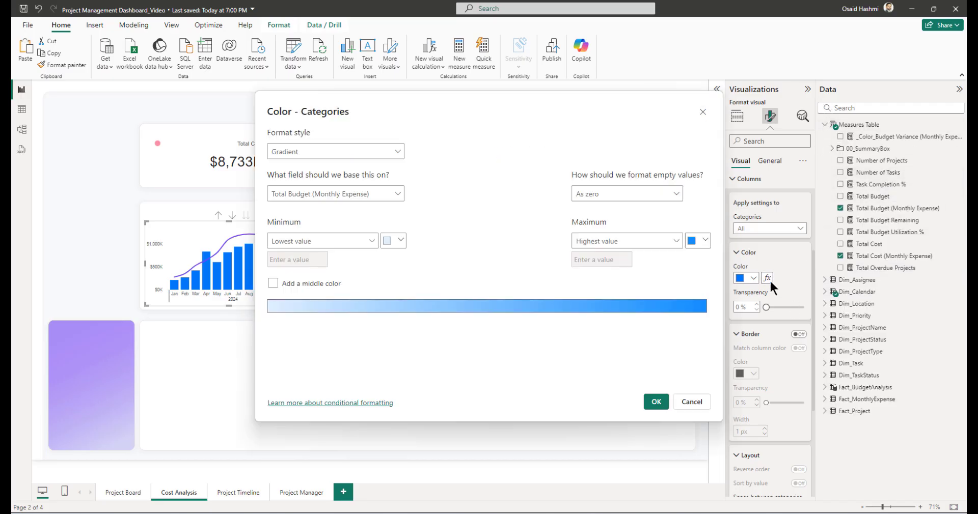
click(331, 152)
click(284, 199)
click(313, 194)
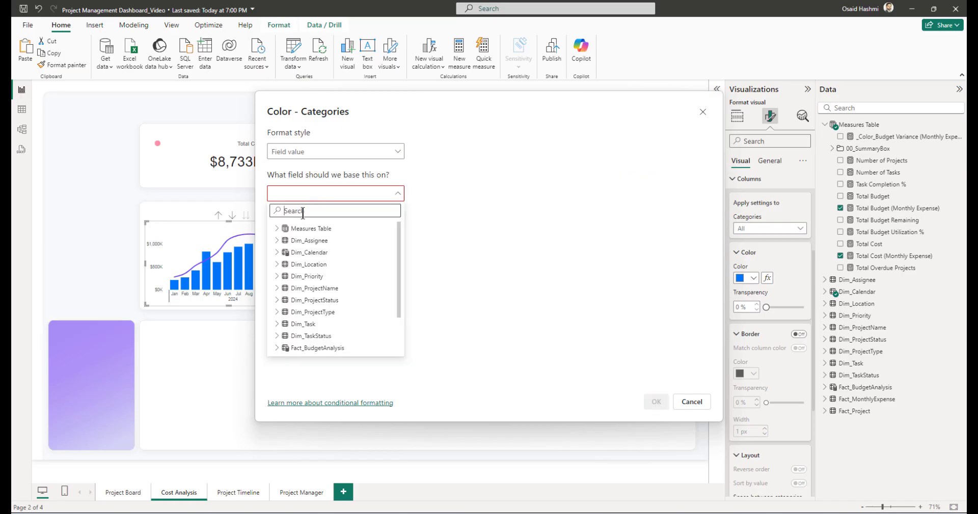
click(277, 229)
click(306, 246)
click(656, 402)
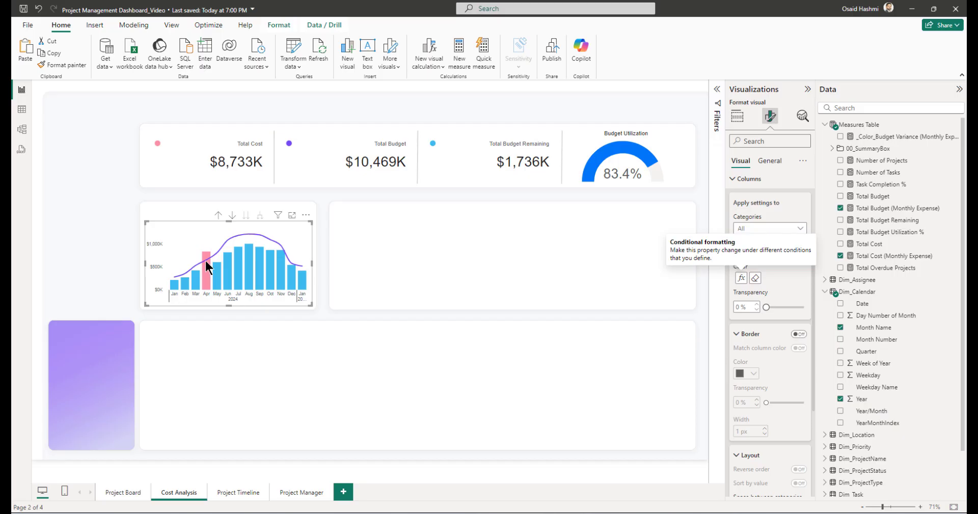
mouse_move(205, 261)
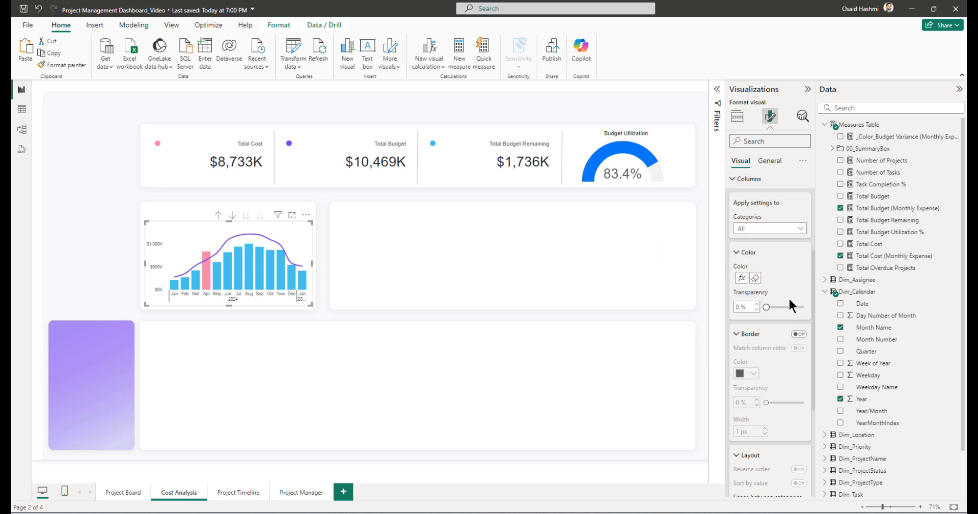
Step: Set the space between categories of the combo chart's columns to 50%
click(748, 256)
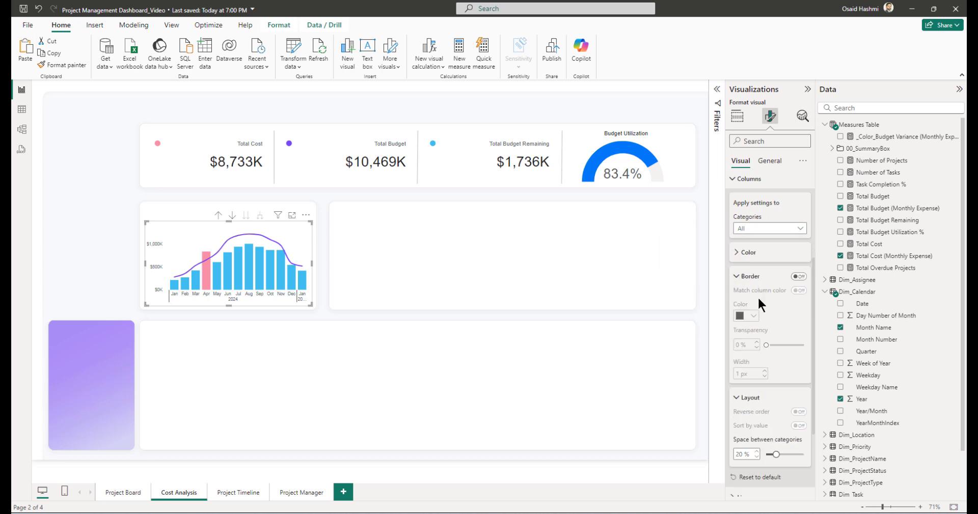
double_click(743, 453)
key(Up)
key(Up)
key(Up)
key(Up)
key(Up)
key(Up)
key(Up)
key(Up)
key(Up)
key(Up)
key(Up)
key(Up)
key(Up)
key(Up)
key(Up)
key(Up)
key(Up)
key(Up)
key(Up)
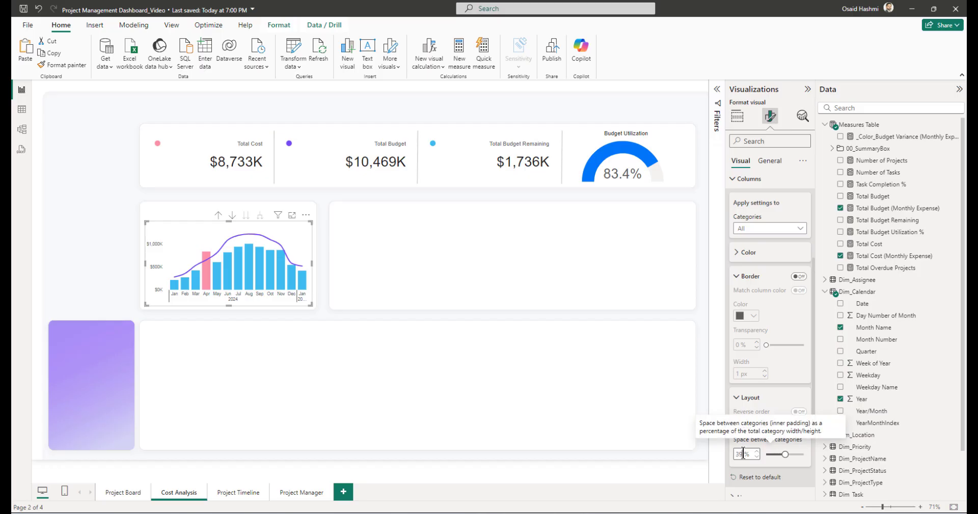
key(Up)
key(Up)
key(Up)
key(Up)
key(Up)
key(Up)
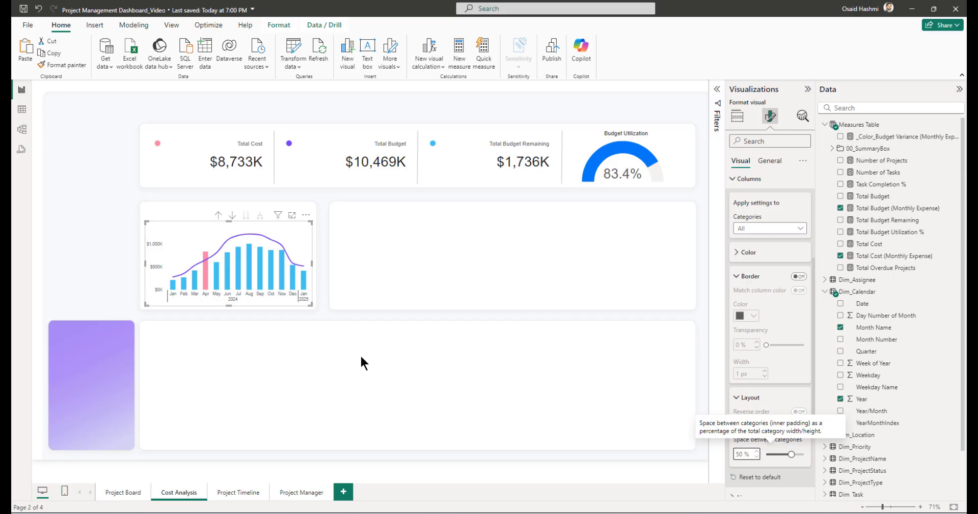
click(325, 281)
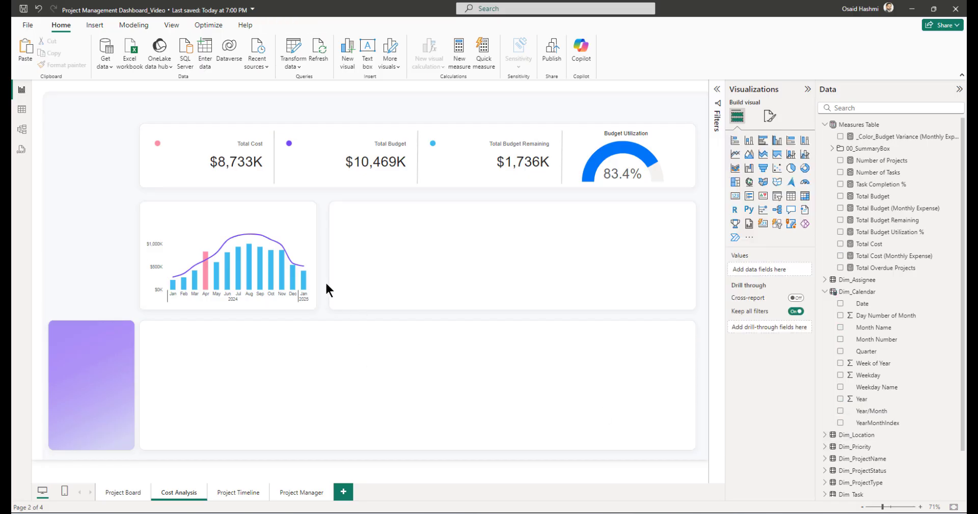
Step: Rename the combo chart's column y-axis field as Cost and its line y-axis field as Budget for this visual
click(268, 296)
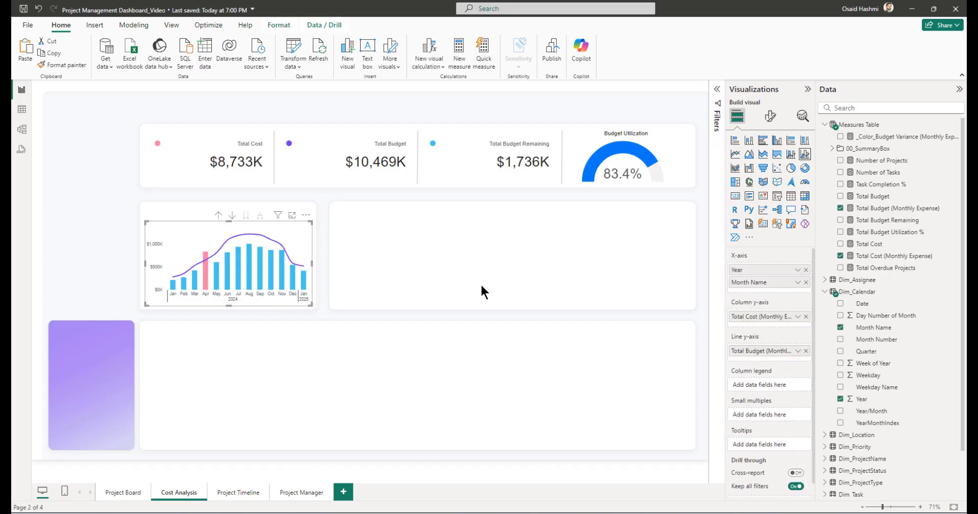
double_click(756, 318)
text(Cos)
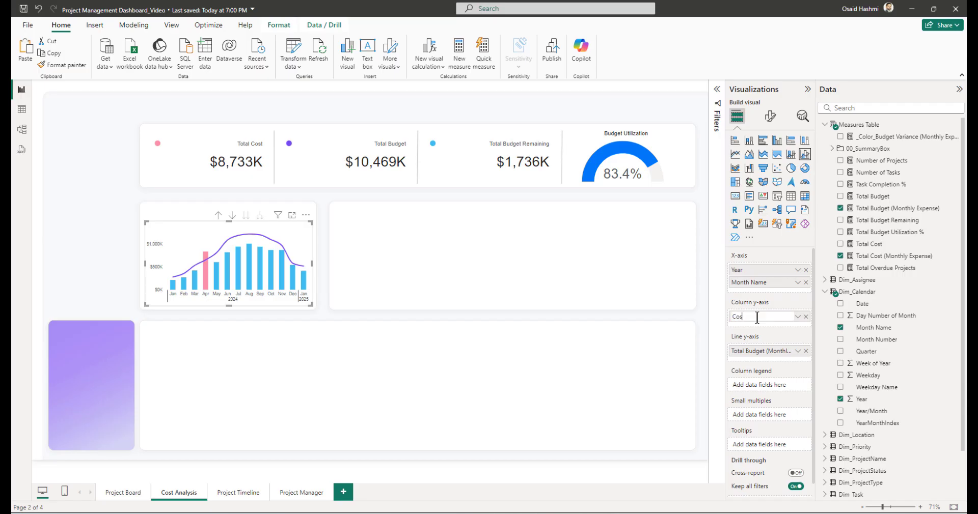
text(t)
key(Return)
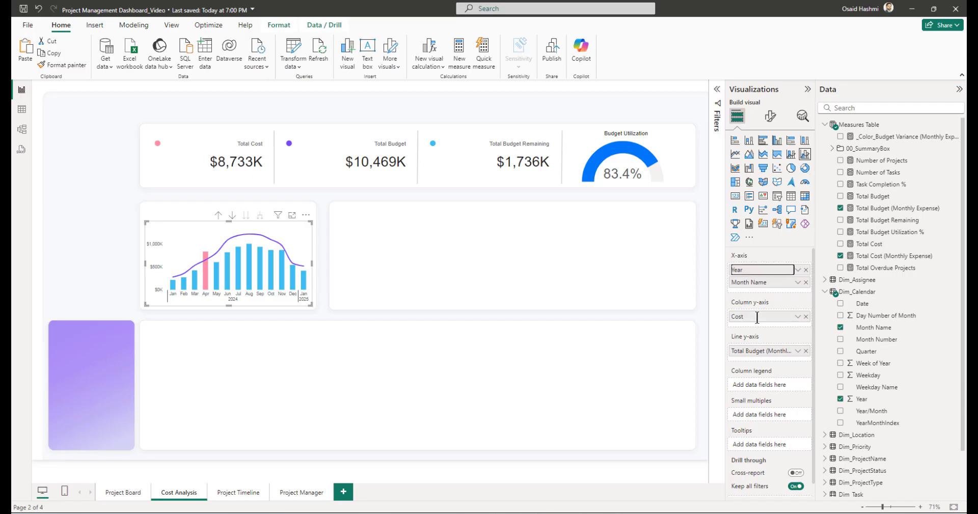
double_click(756, 351)
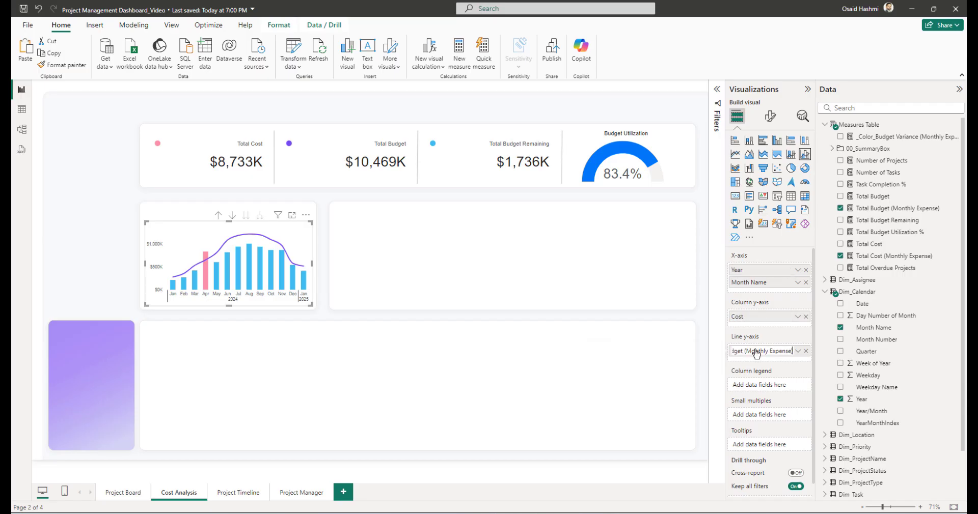
key(ctrl+a)
text(Budge)
click(201, 426)
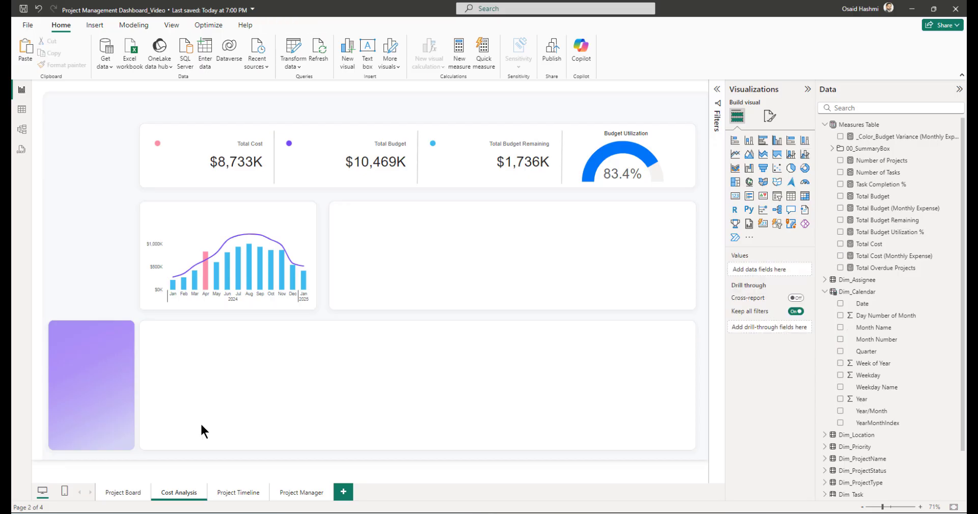
Step: Copy the Projects by Status title text box from the Project Board page onto the Cost Analysis page
click(121, 492)
click(215, 223)
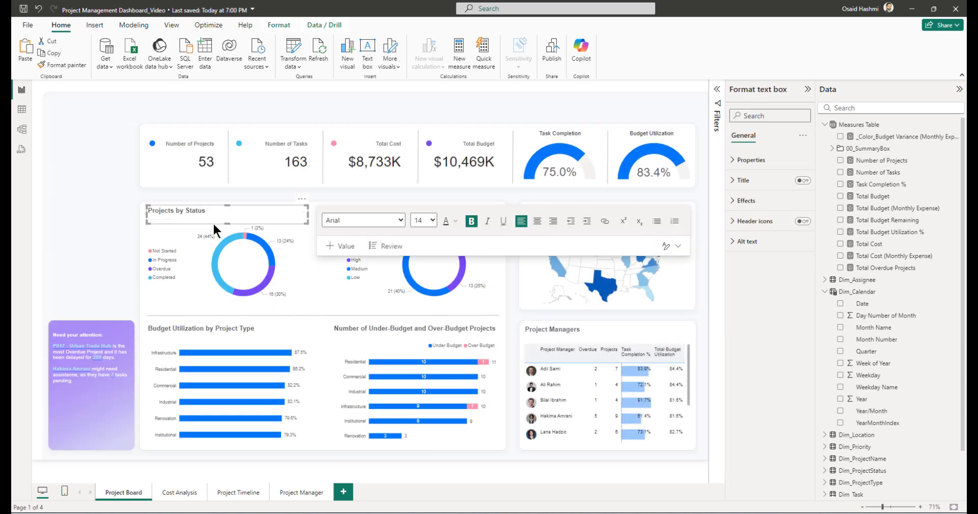
click(181, 492)
key(ctrl+v)
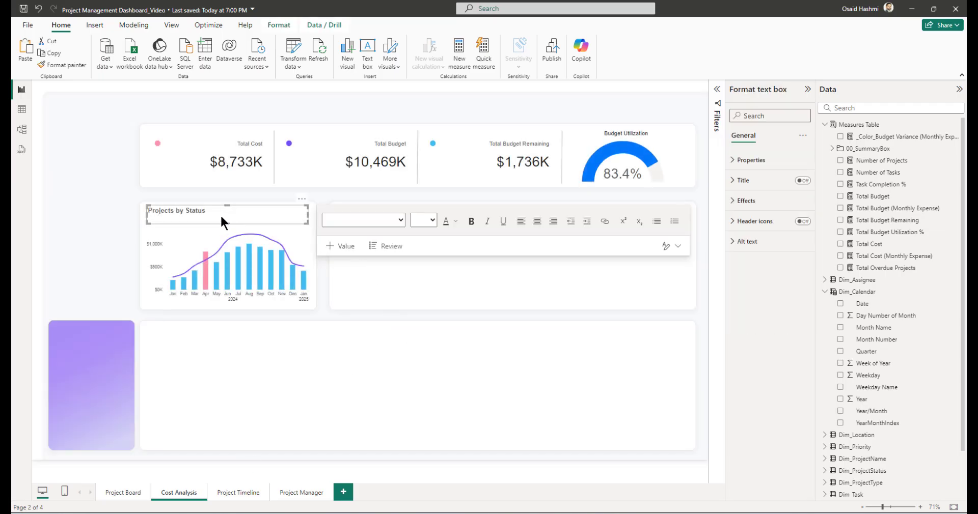
Step: Change the pasted title's text to "Monthly Trend of Budget vs Costs"
click(214, 214)
text(Monthly Tre)
text(nd)
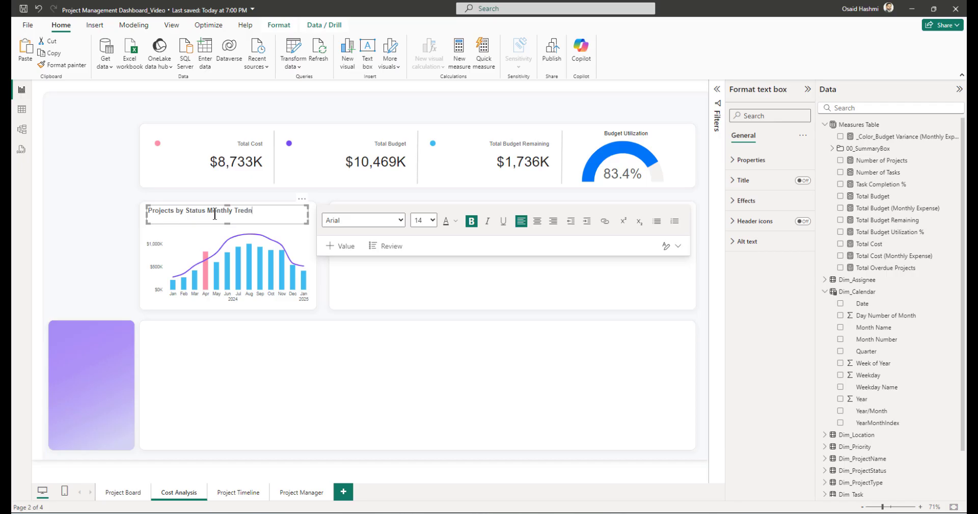
key(BackSpace)
key(BackSpace)
text(nd of Budget vs Costs)
key(shift+Left)
key(shift+Left)
key(shift+Left)
key(shift+Left)
key(shift+Left)
key(shift+Left)
key(shift+Left)
key(shift+Left)
key(shift+Left)
key(shift+Left)
key(shift+Left)
key(shift+Left)
key(shift+Left)
key(shift+Left)
key(shift+Left)
key(shift+Left)
key(shift+Left)
key(shift+Left)
key(shift+Left)
key(BackSpace)
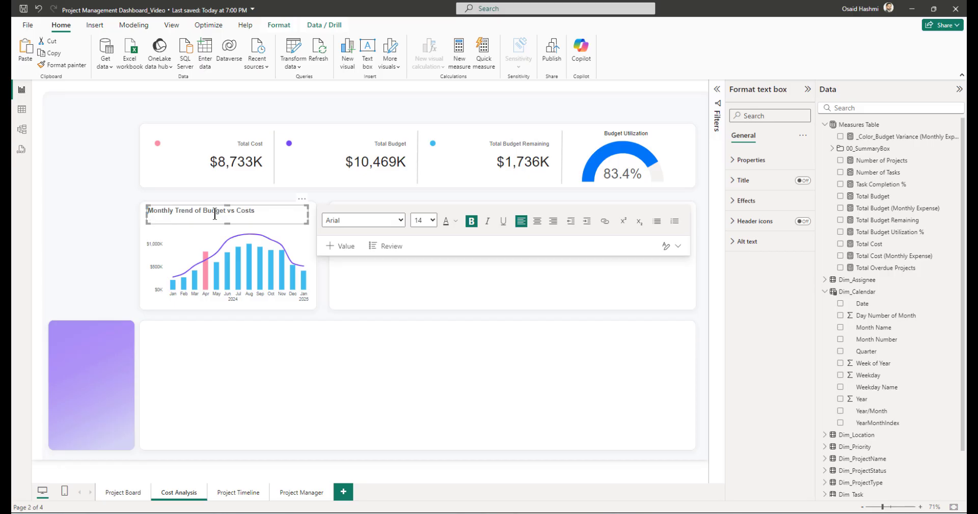
click(749, 160)
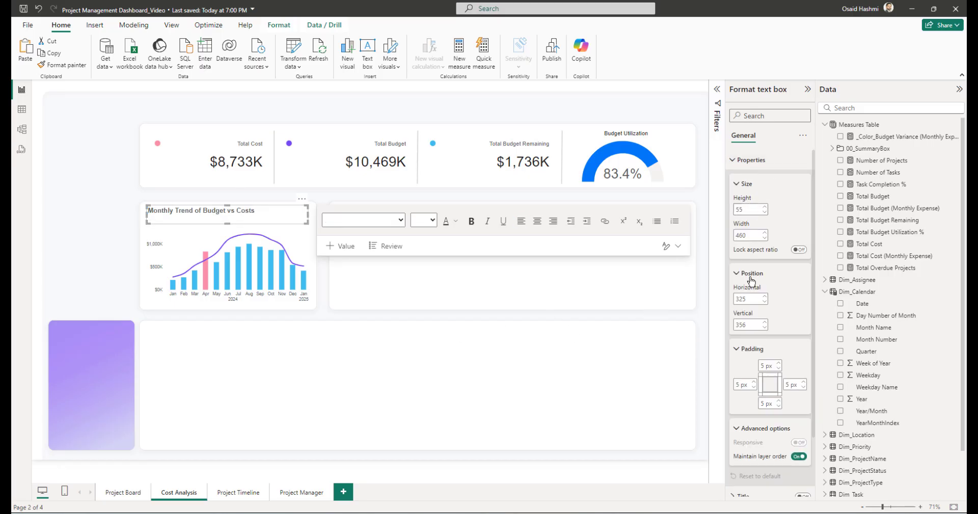
click(448, 317)
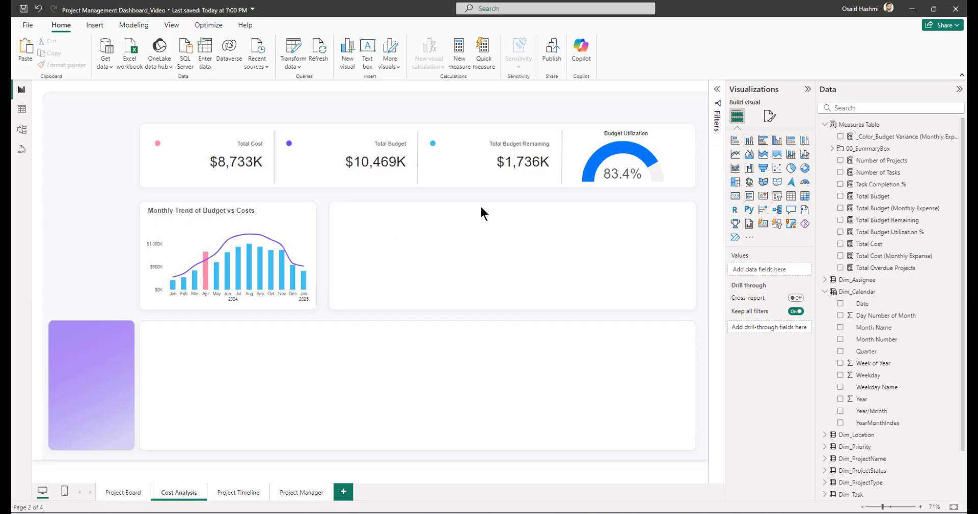
Step: Copy the Budget Utilization by Project Type bar chart from the Project Board page onto the Cost Analysis page
click(116, 493)
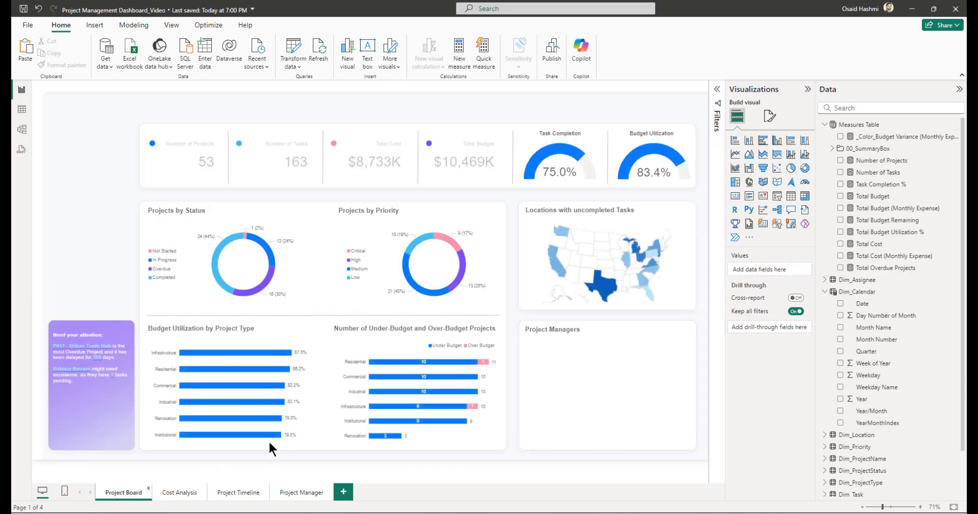
click(298, 388)
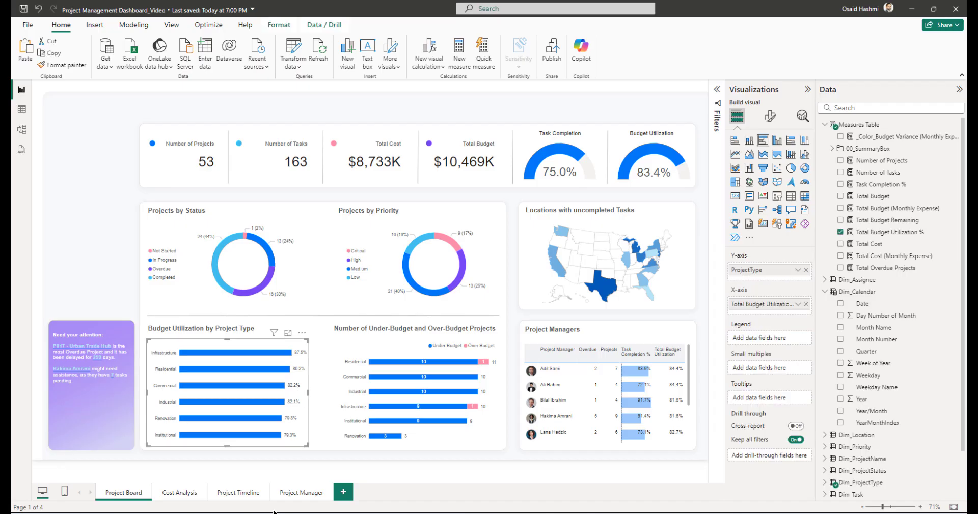
click(182, 493)
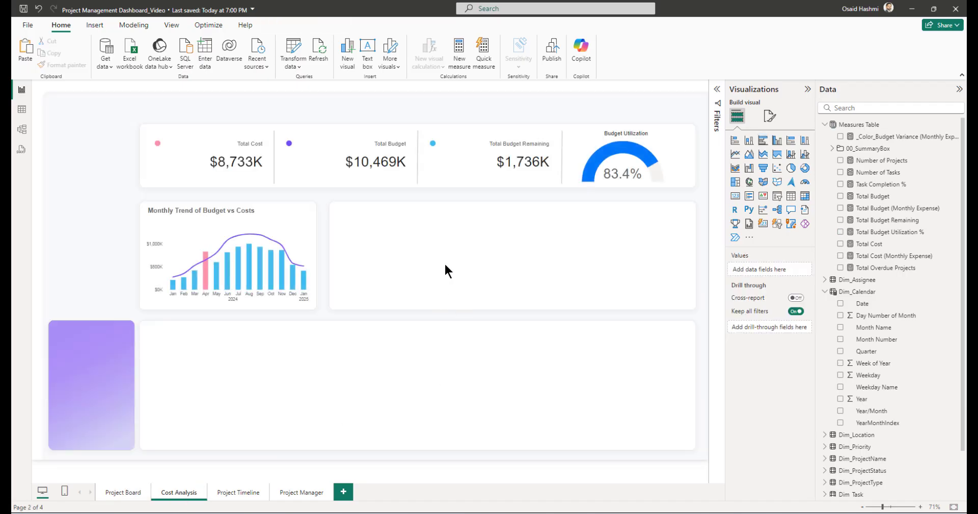
key(ctrl+v)
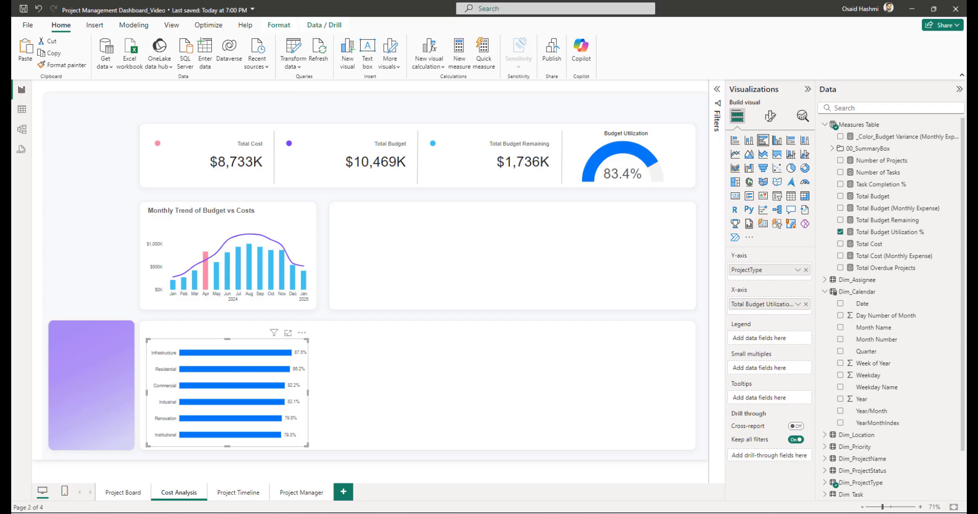
Step: Set the pasted bar chart's height to 243 and width to 490, and place it at horizontal 857, vertical 401
click(770, 117)
click(769, 160)
click(749, 185)
double_click(750, 235)
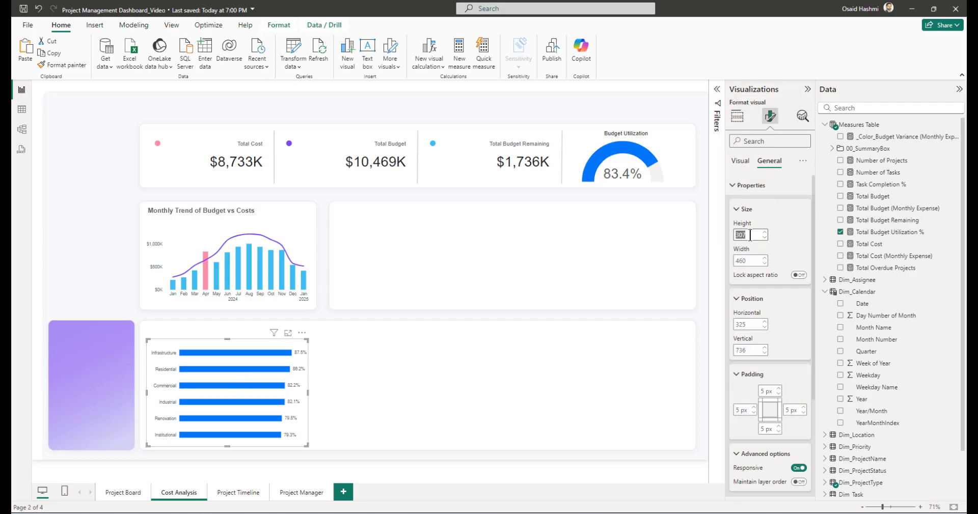
text(243)
key(Tab)
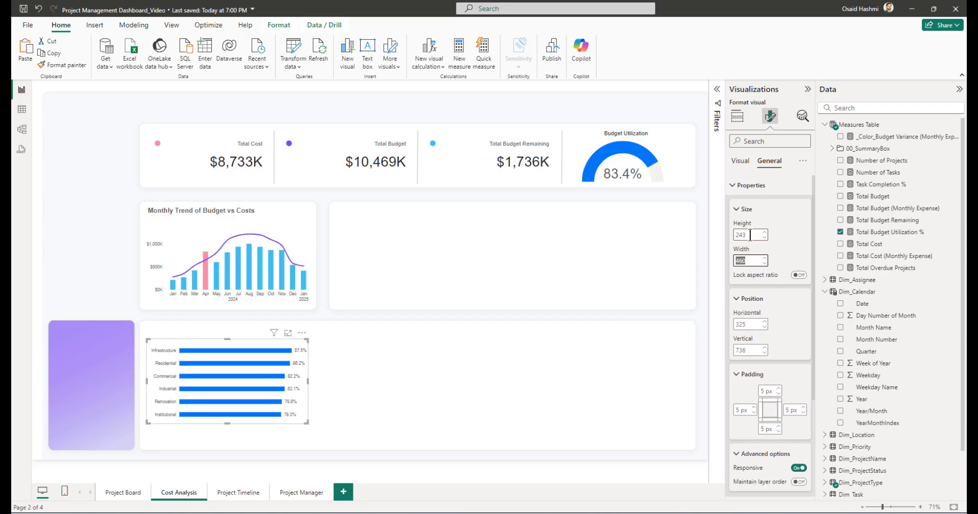
text(490)
key(Tab)
key(Tab)
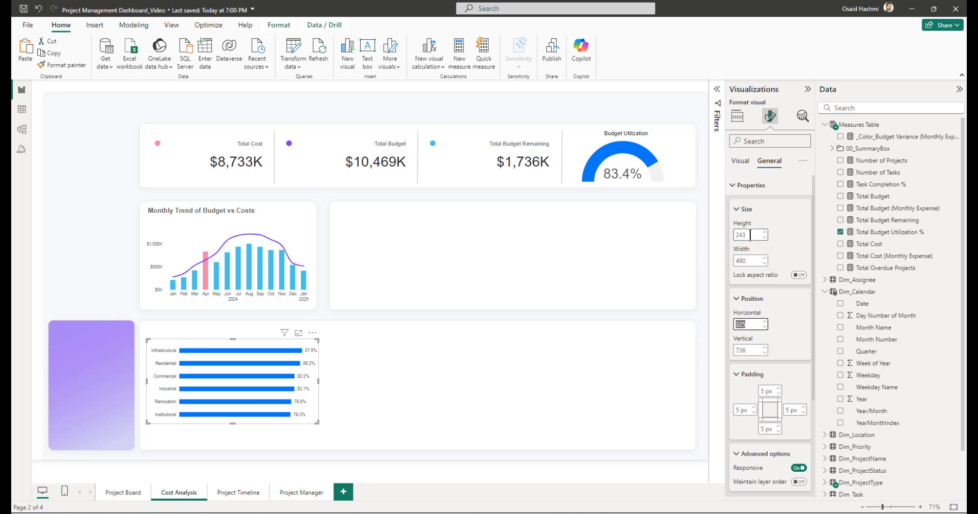
text(857)
key(Tab)
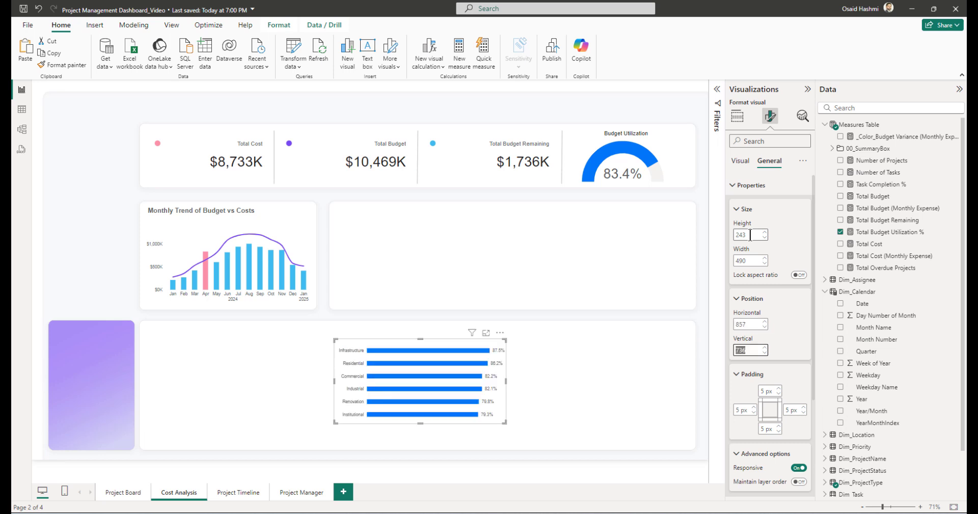
text(401)
key(Return)
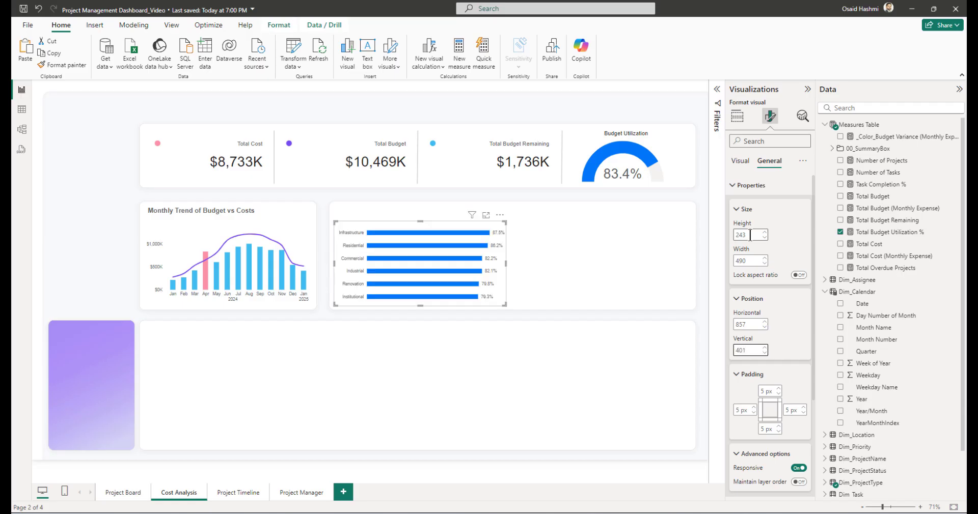
click(740, 161)
click(744, 308)
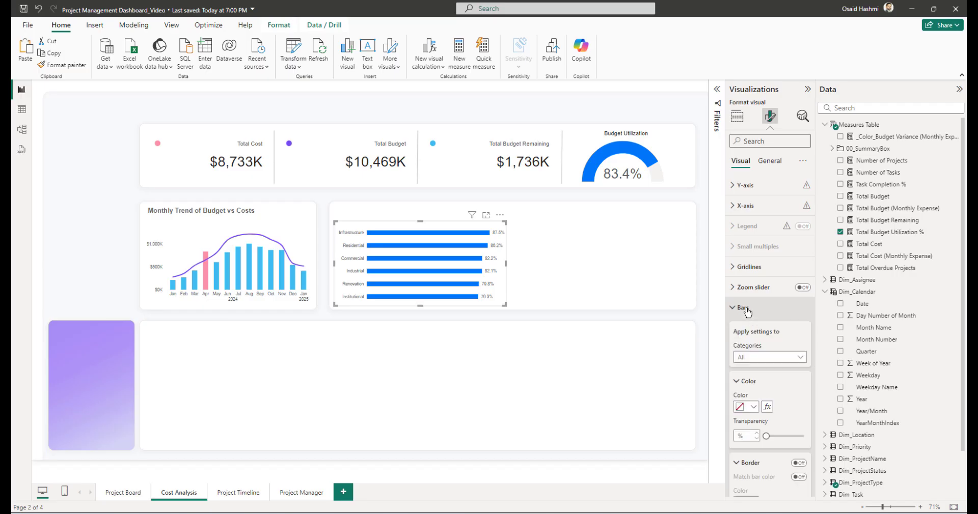
scroll(785, 387, down, 4)
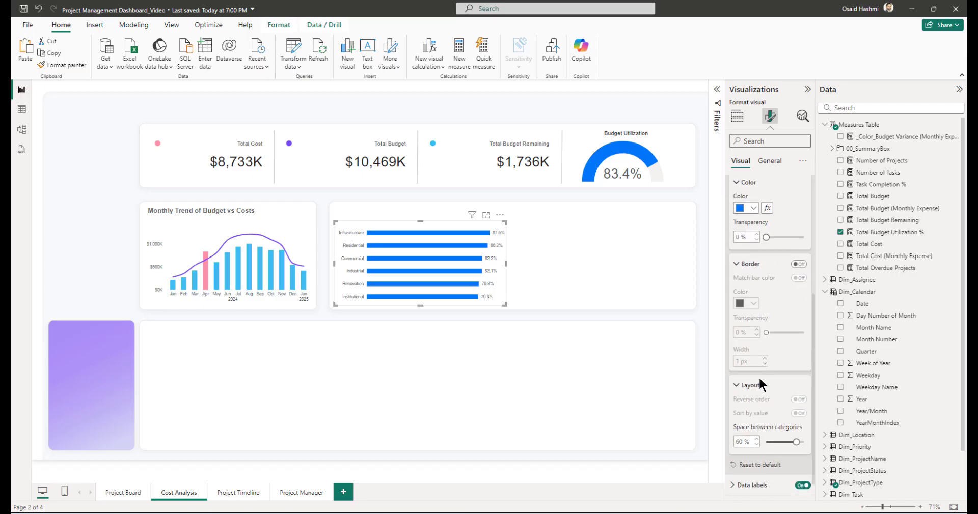
click(530, 290)
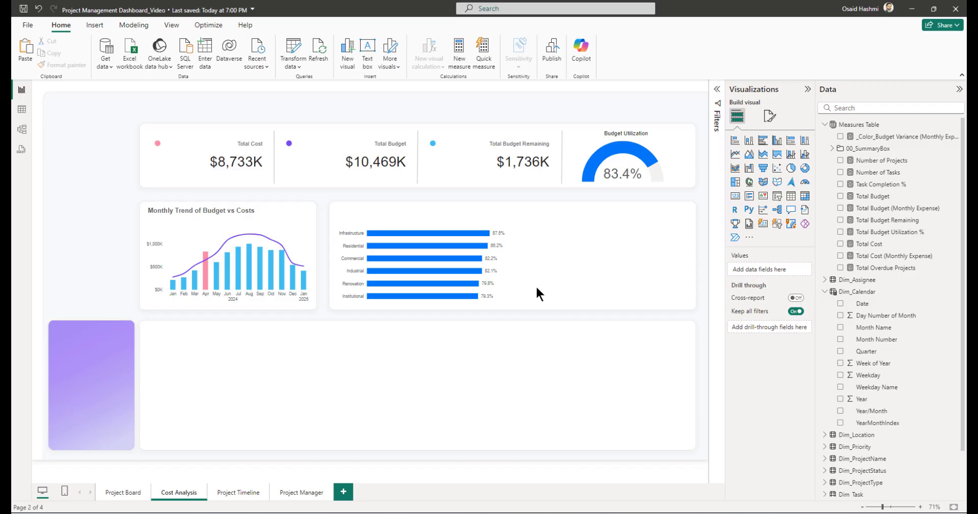
Step: Copy the Locations with uncompleted Tasks map from the Project Board page onto the Cost Analysis page
click(116, 493)
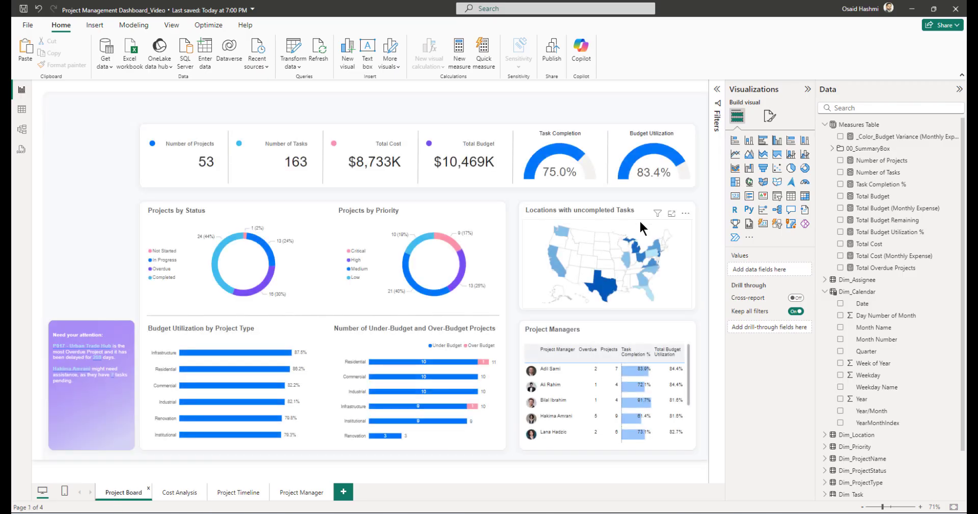
click(631, 226)
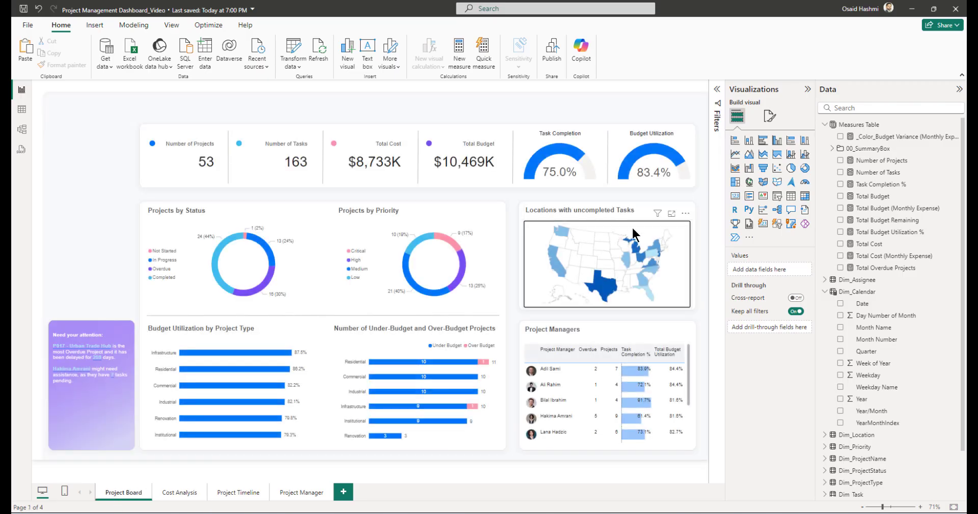
click(168, 490)
key(ctrl+v)
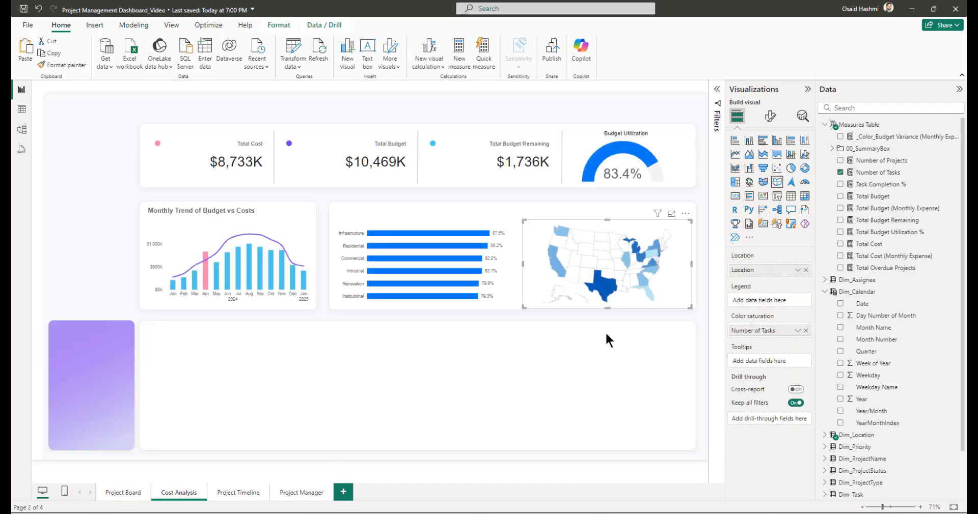
Step: Set the location map's height to 243 and width to 476
click(770, 116)
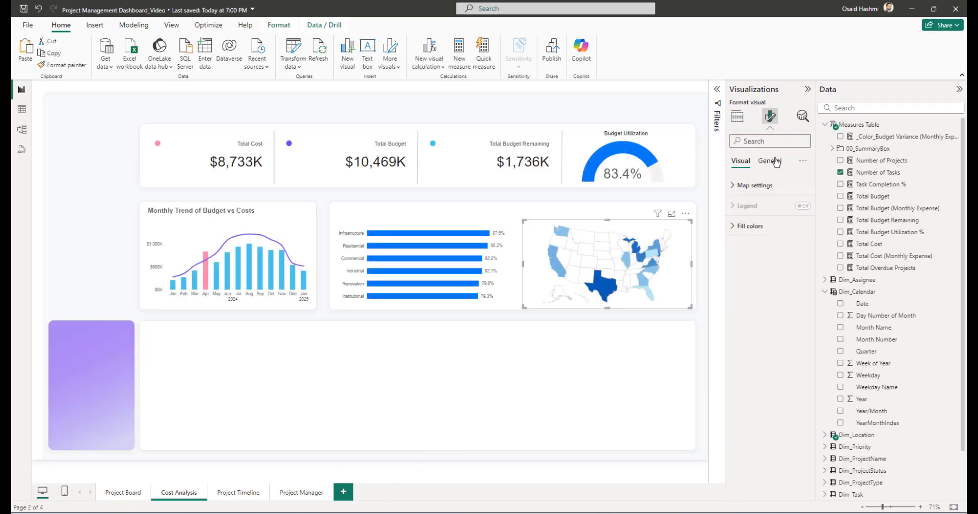
click(768, 160)
click(766, 190)
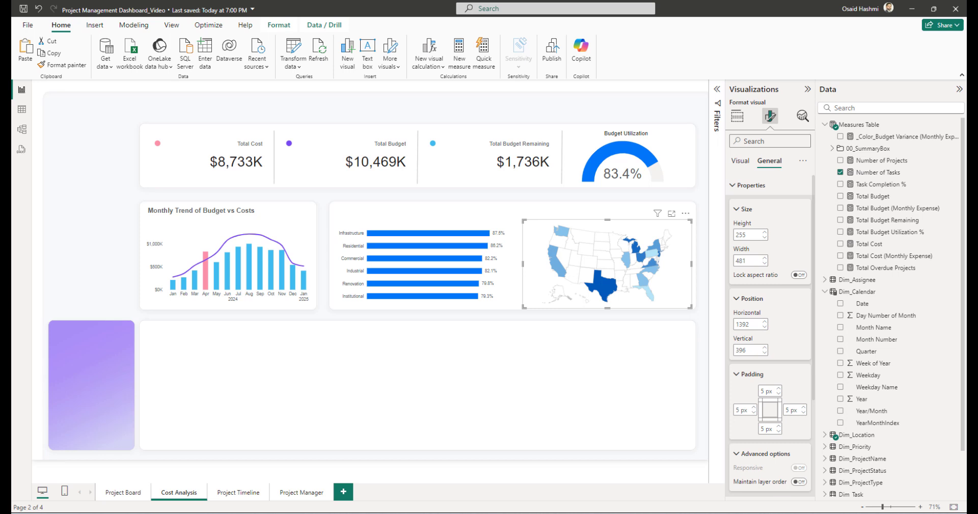
double_click(749, 235)
text(243)
key(Tab)
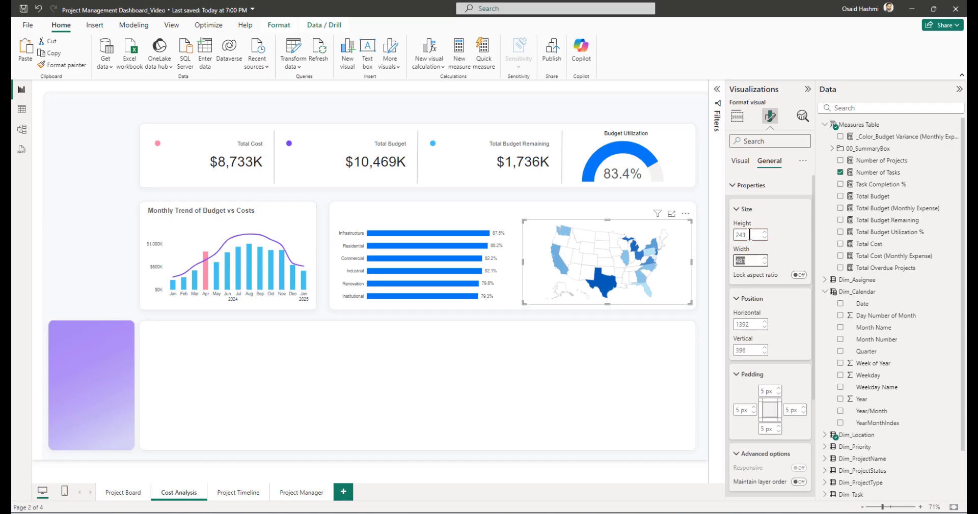
text(476)
key(Tab)
key(Tab)
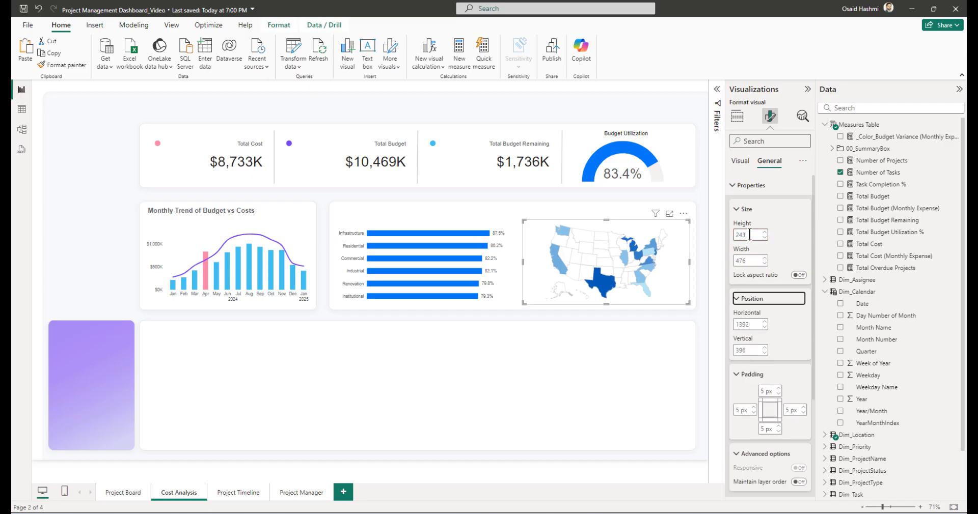
Step: Place the location map at horizontal 1393, vertical 401
key(Tab)
text(1393)
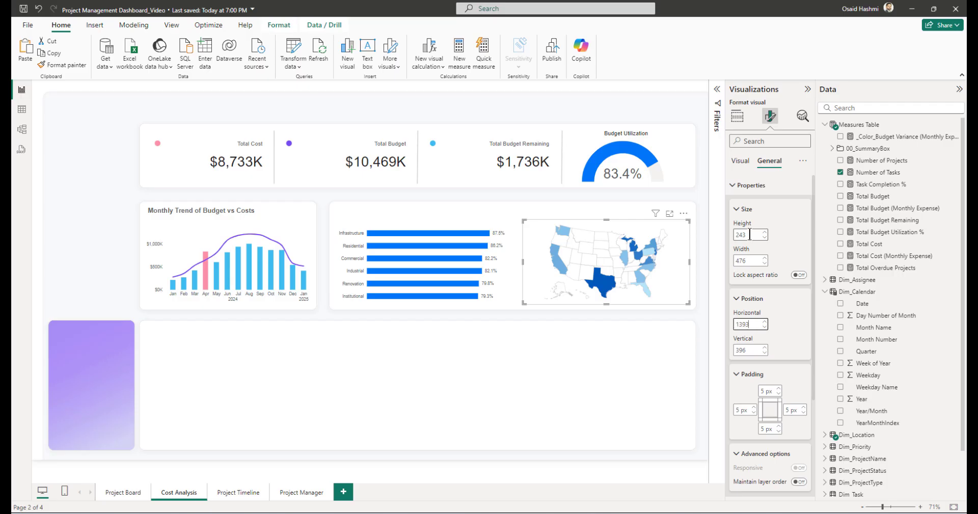
key(Tab)
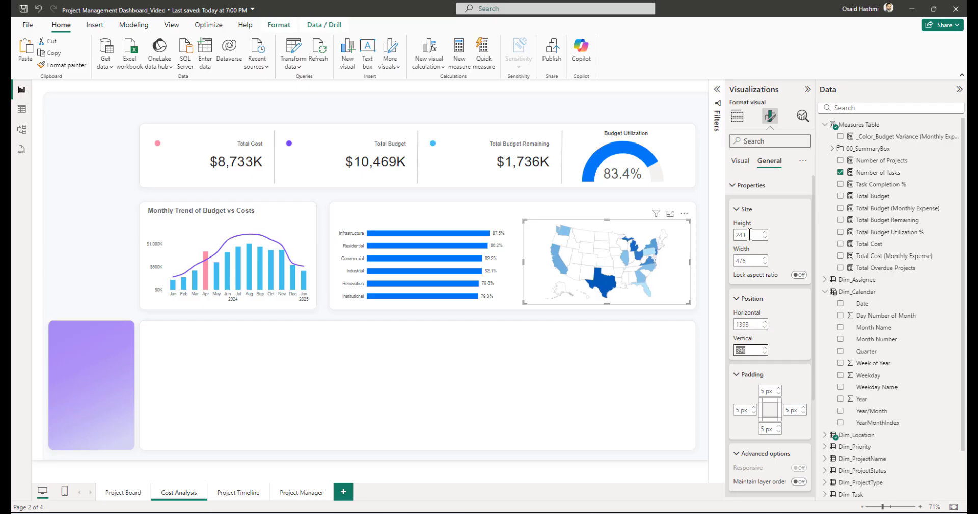
text(401)
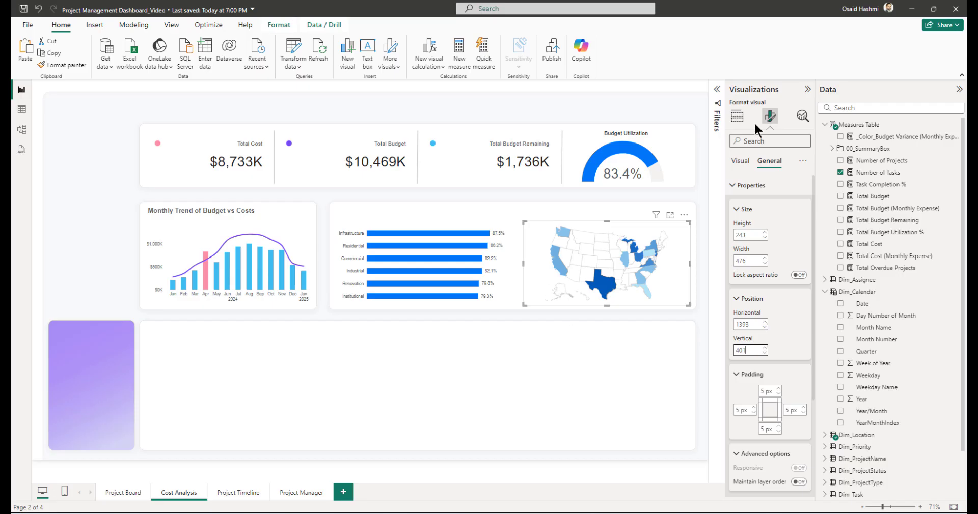
click(739, 161)
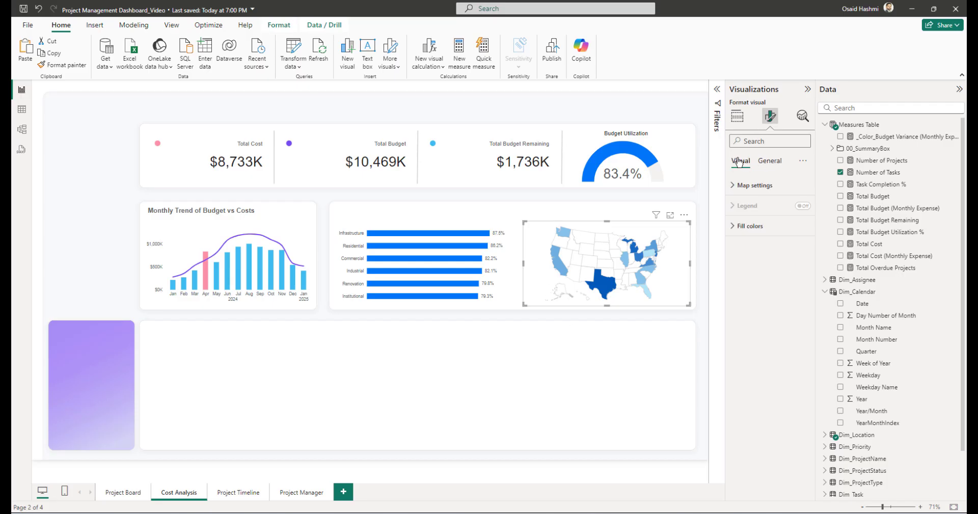
click(737, 117)
click(662, 339)
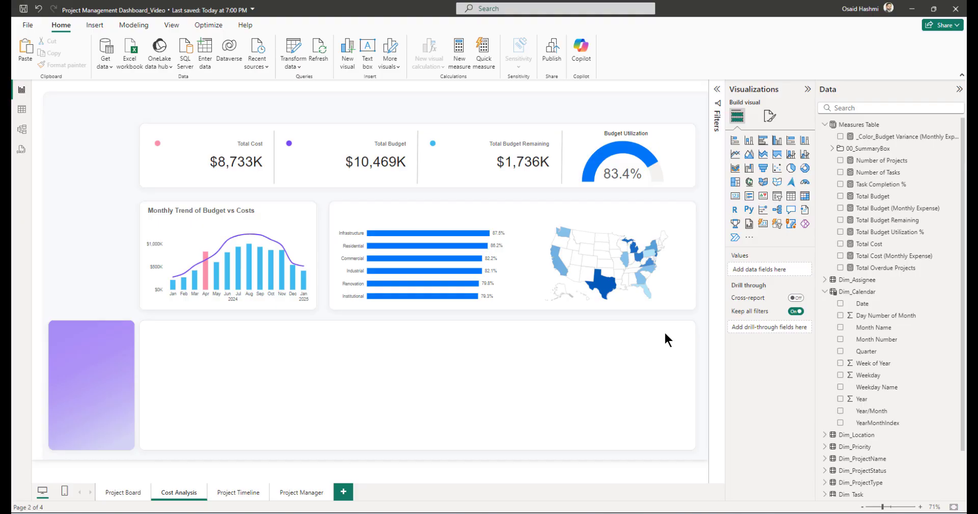
Step: Start a manually entered table named Select_CostAnalysis with the columns Key and Selection
click(595, 225)
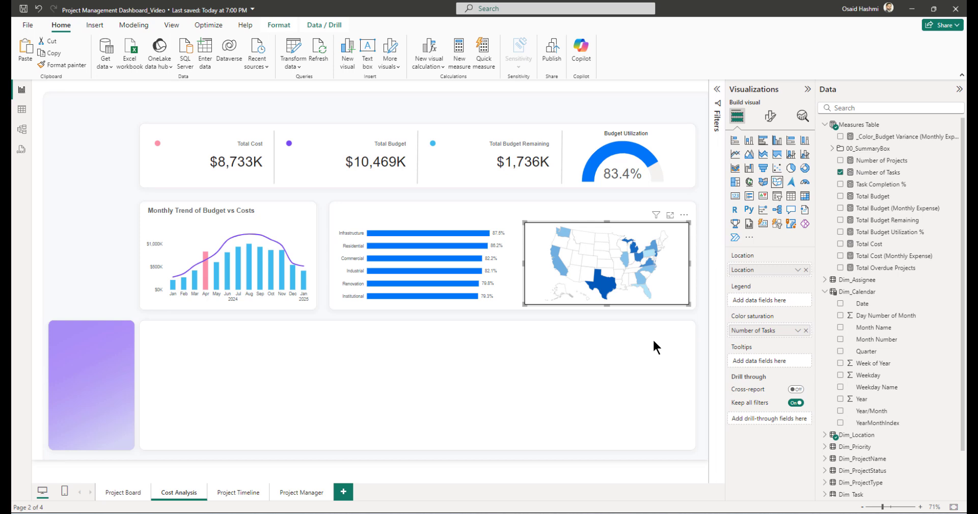
click(206, 51)
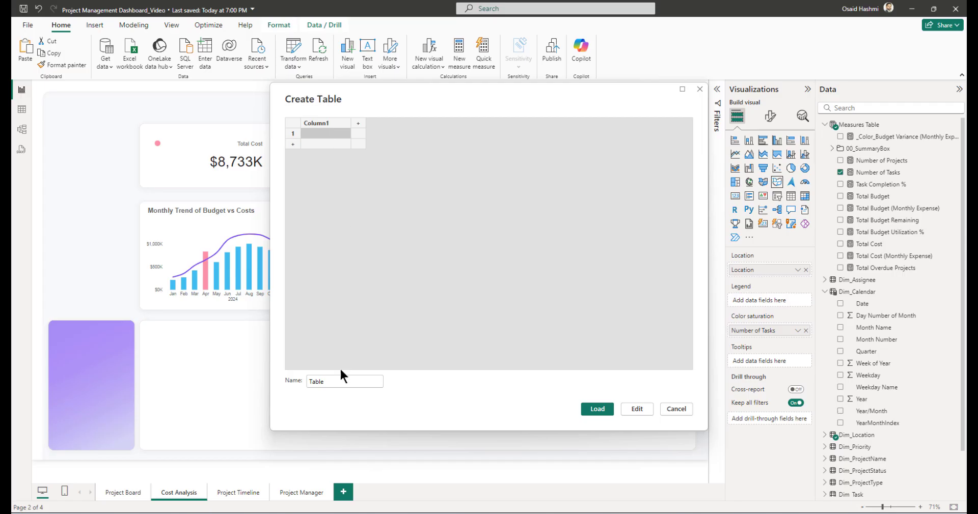
double_click(338, 382)
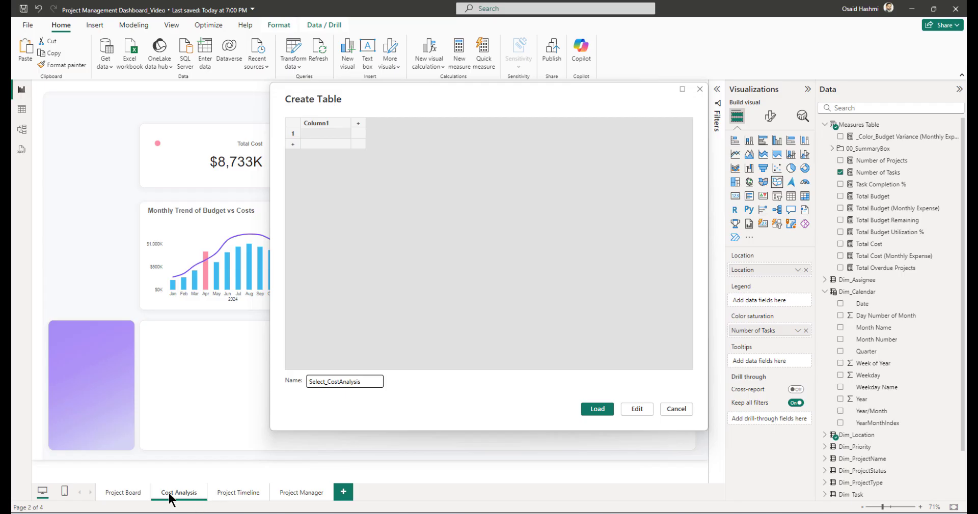
double_click(322, 123)
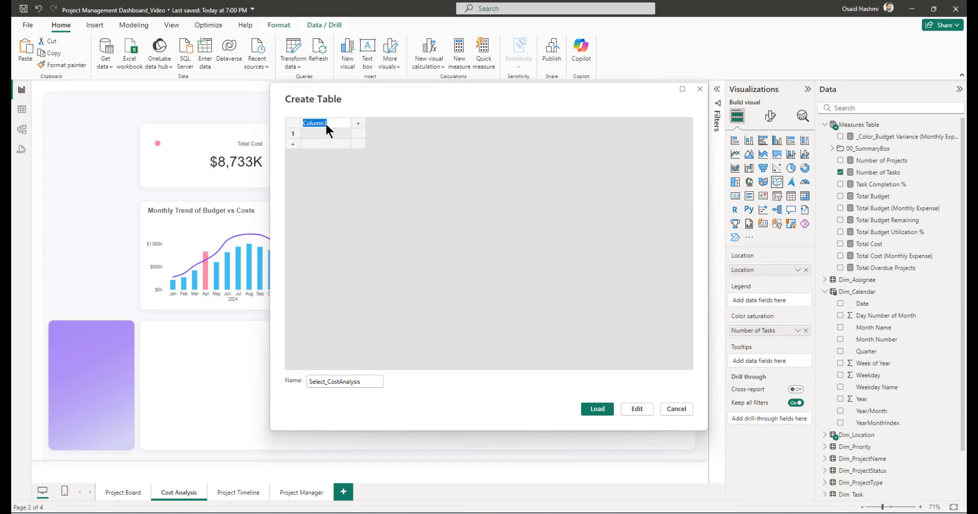
text(Key)
key(Tab)
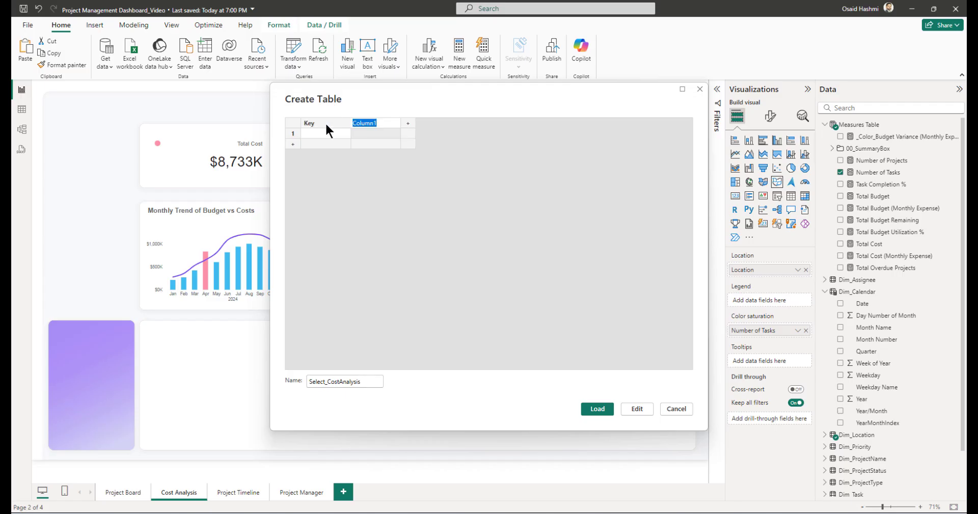
text(Selection)
Step: Fill the new table with the rows 1 Cost, 2 Budget and 3 Budget Remaining
click(321, 134)
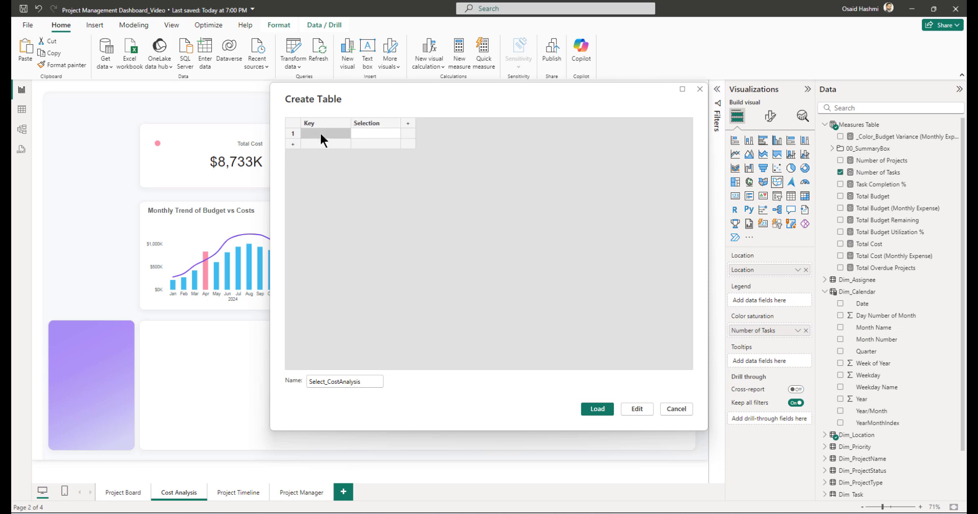
key(Tab)
text(Cost)
click(321, 144)
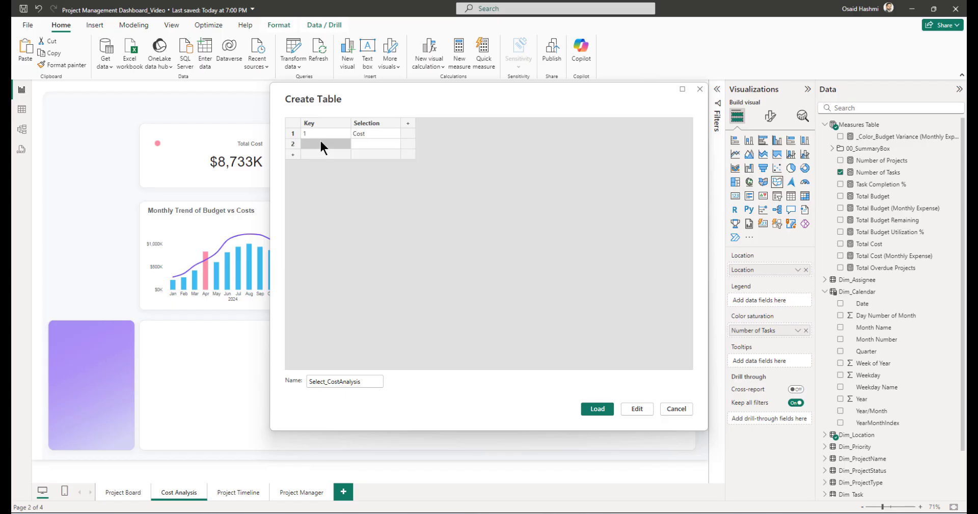
text(2)
key(Tab)
text(Budget)
key(Return)
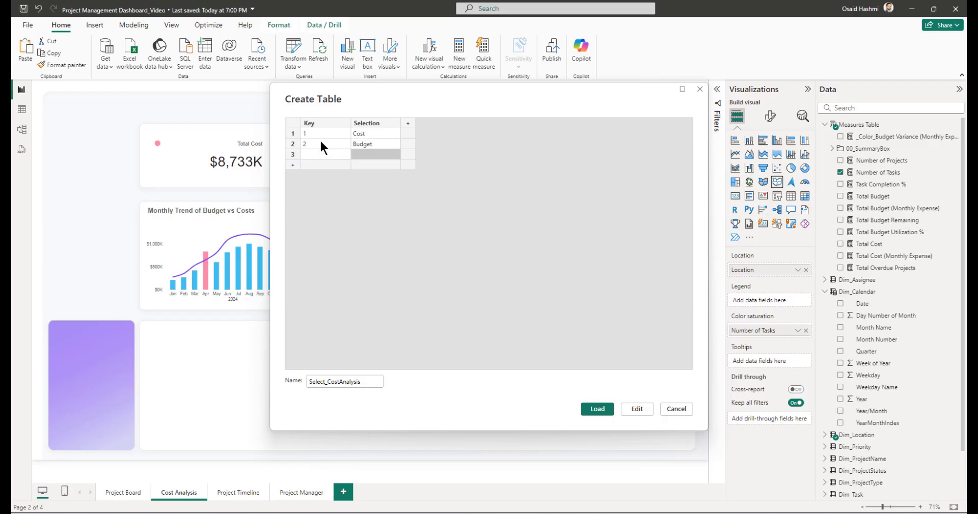
key(Left)
text(3)
key(Tab)
text(Budg)
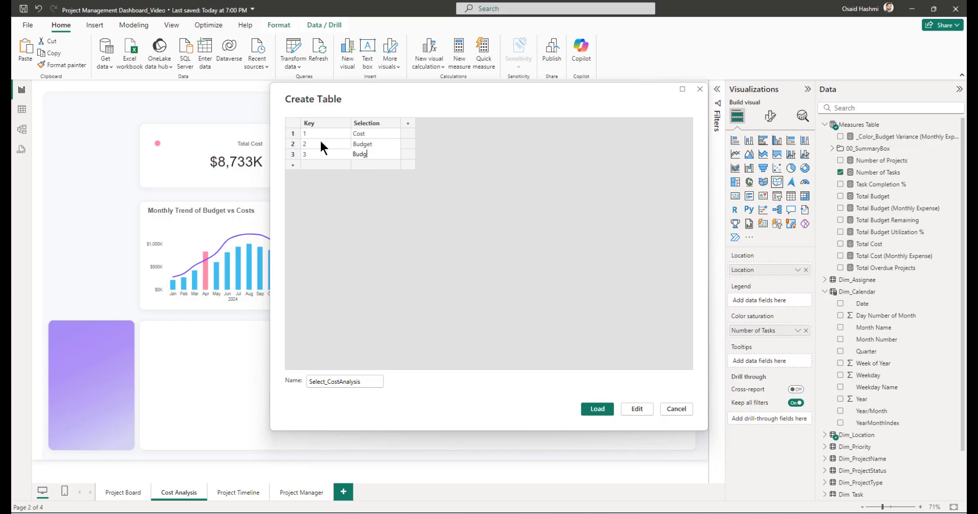
text(et Remaining)
key(Return)
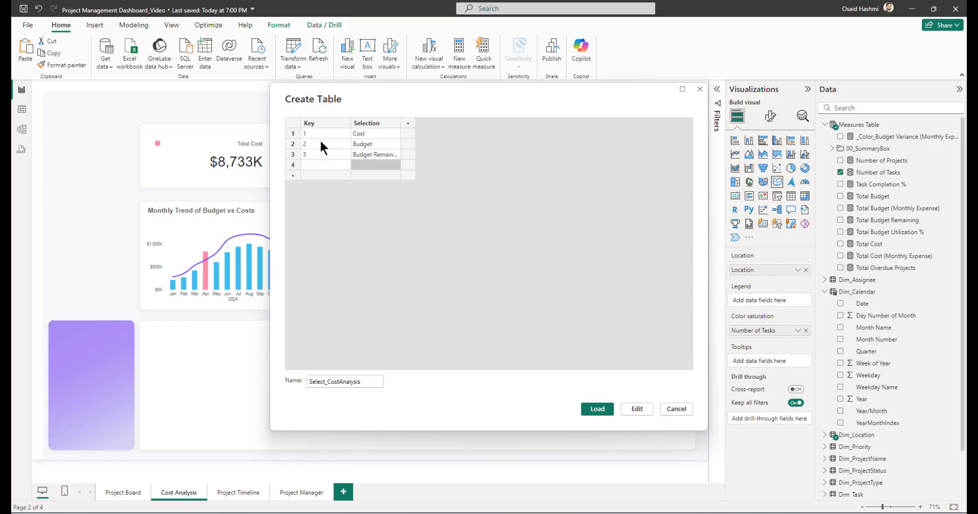
Step: Delete the empty fourth row and load the Select_CostAnalysis table into the model
right_click(290, 166)
click(321, 218)
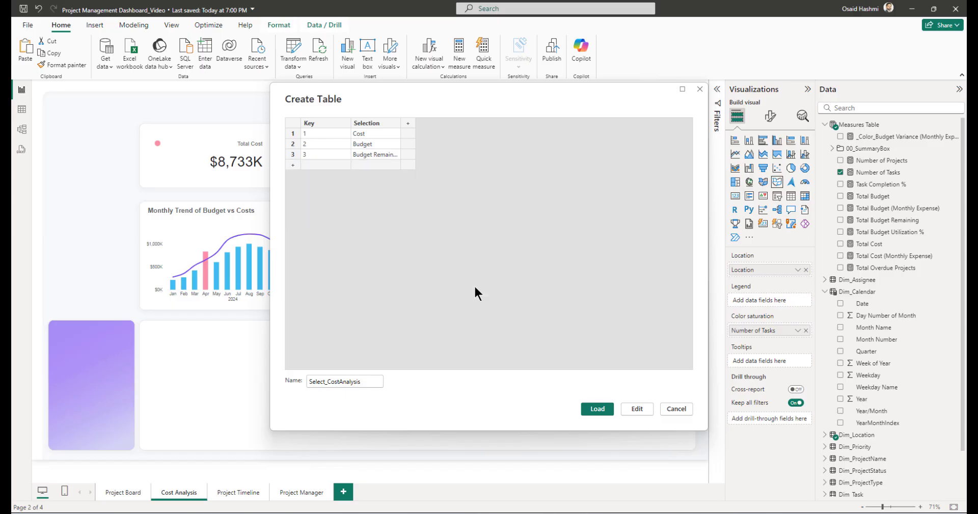
click(597, 407)
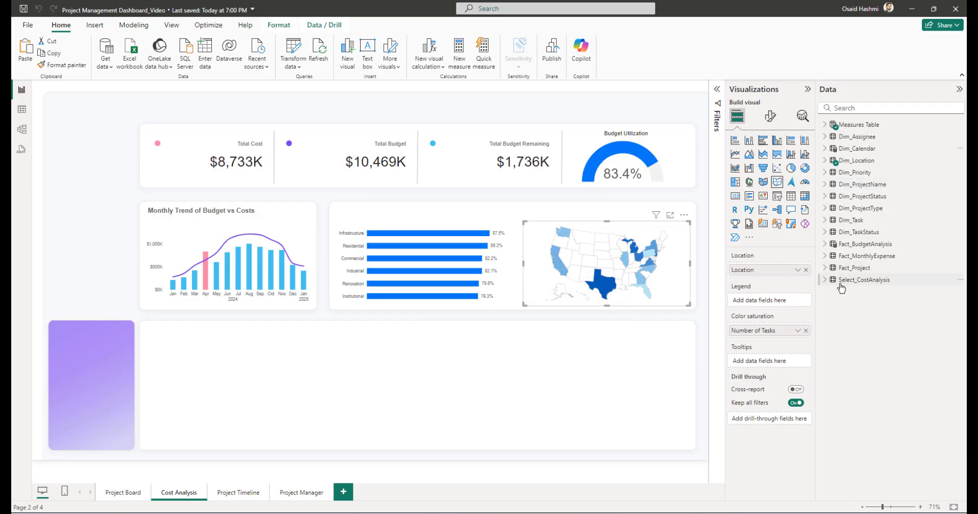
Step: Create a measure in the Measures Table named "_Metric_Cost Analysis Bar Chart"
click(825, 125)
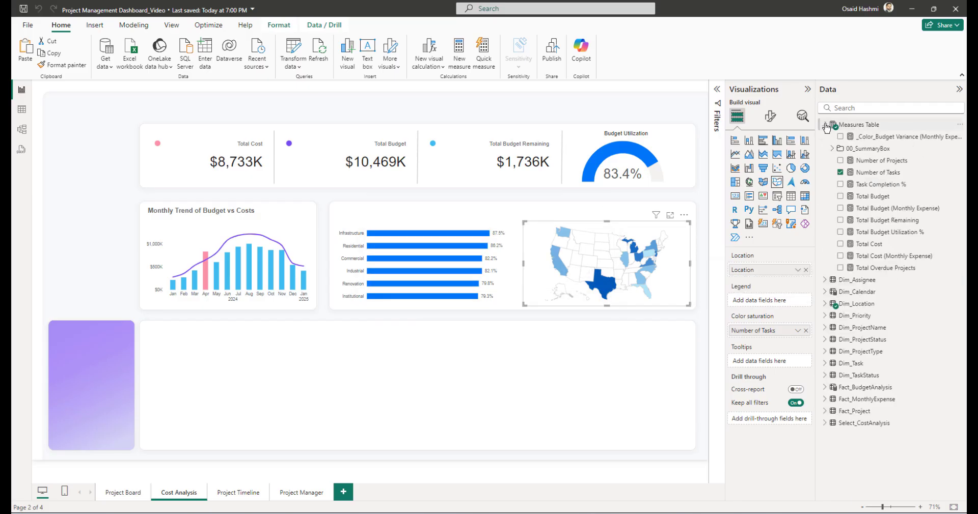
right_click(859, 126)
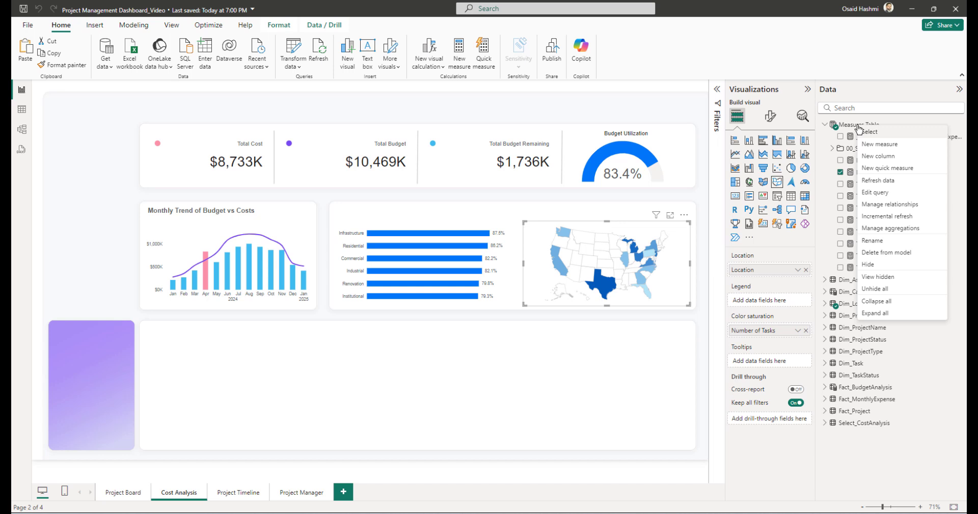
click(889, 145)
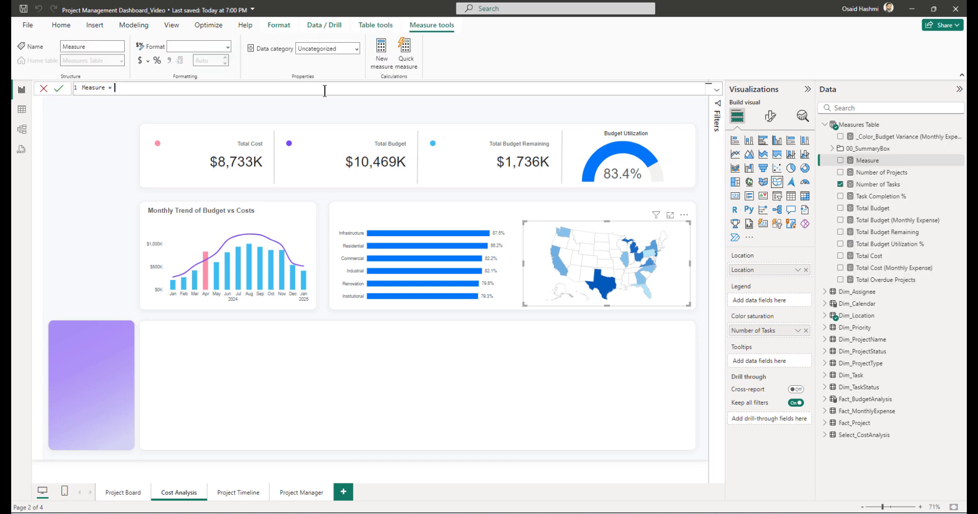
text(Metri)
key(BackSpace)
key(BackSpace)
key(BackSpace)
key(BackSpace)
key(BackSpace)
text(_Metric_Cost Analysis Bar Chart=)
key(shift+Return)
Step: Begin the measure's formula with an IF whose condition is ISFILTERED(Select_CostAnalysis[Selection])
text(IF()
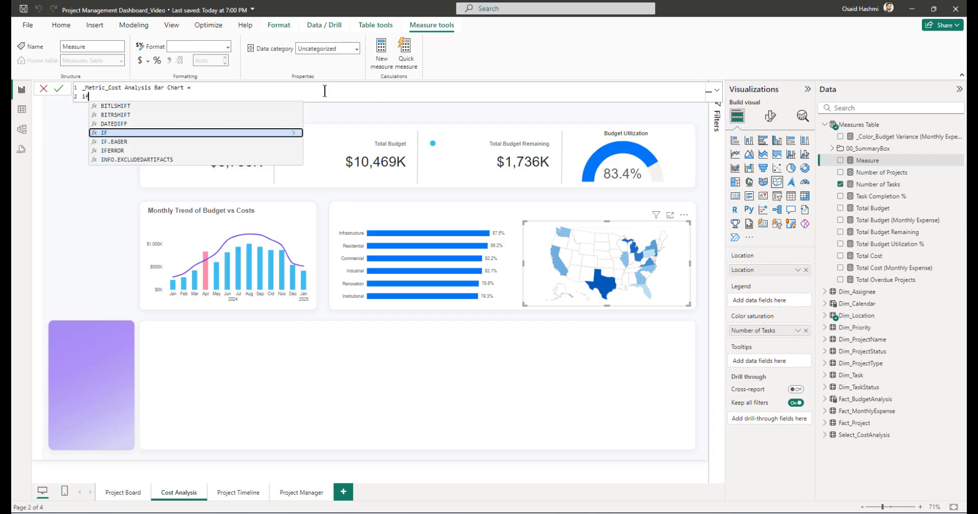
key(shift+Return)
text(is)
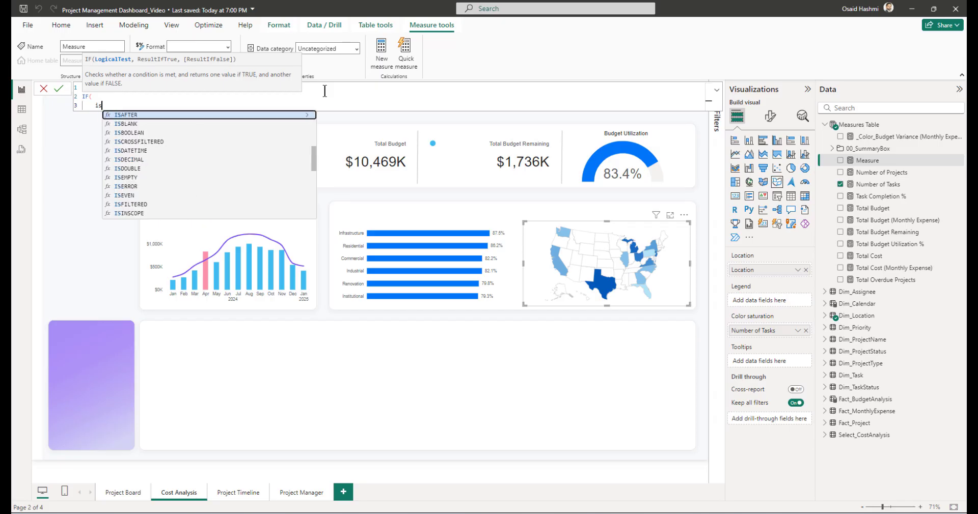
text(filte)
key(Tab)
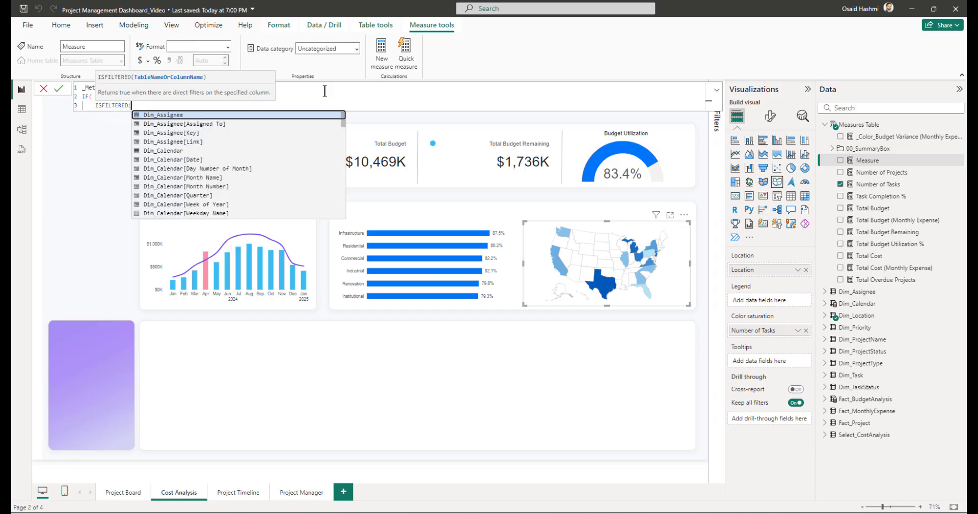
text(selec)
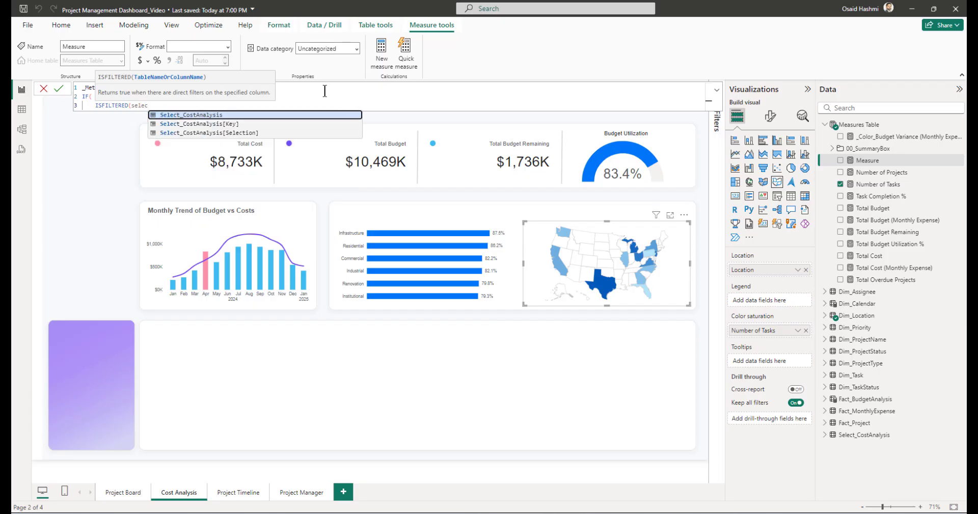
key(Down)
key(Down)
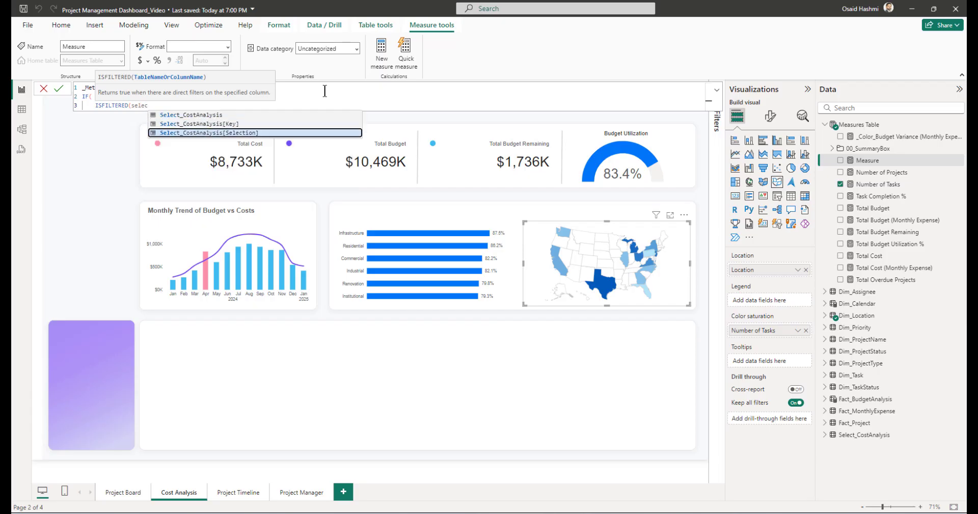
key(Tab)
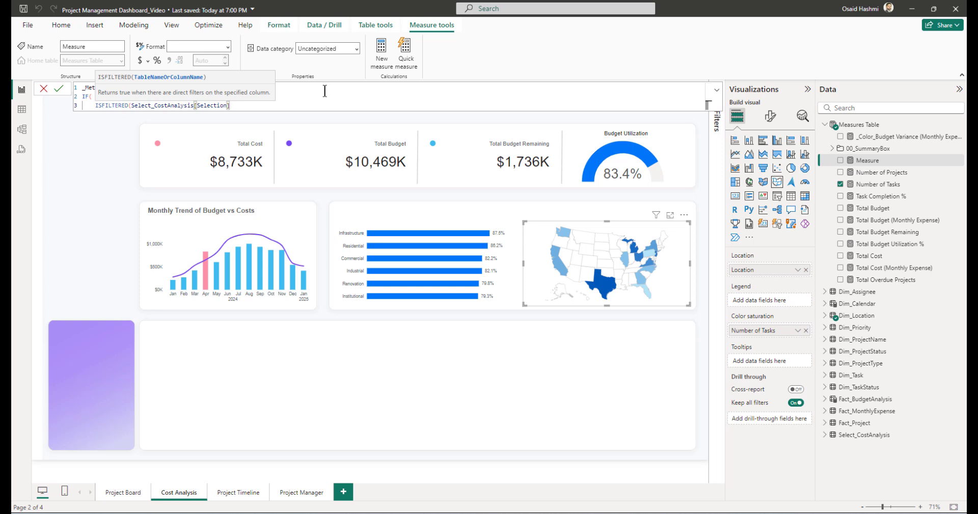
text(),)
key(Return)
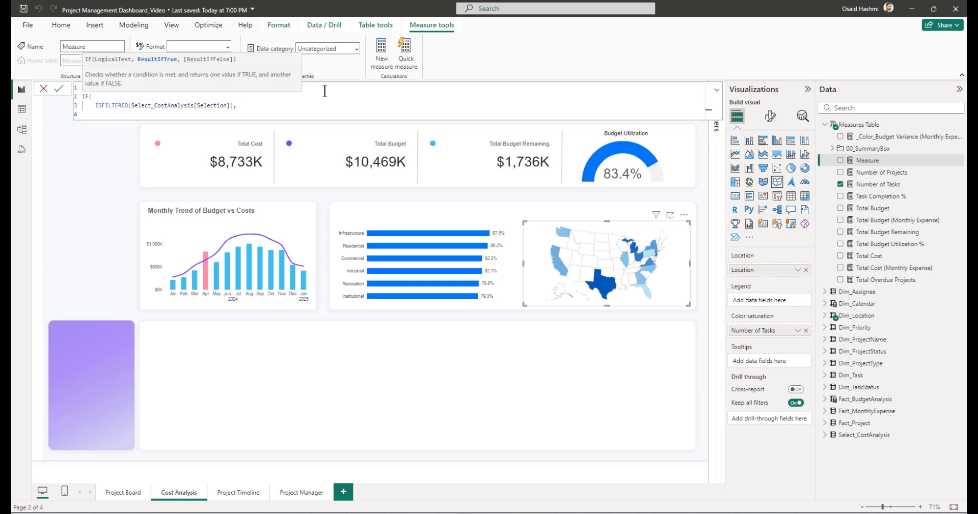
Step: Add a SWITCH on SELECTEDVALUE(Select_CostAnalysis[Selection]) as the IF's true result
text(swi)
key(Tab)
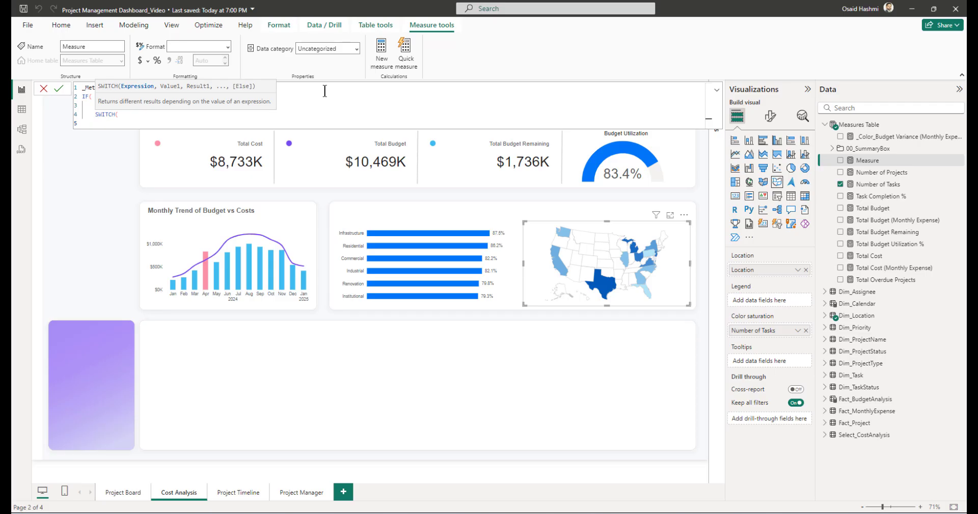
text(selectedva)
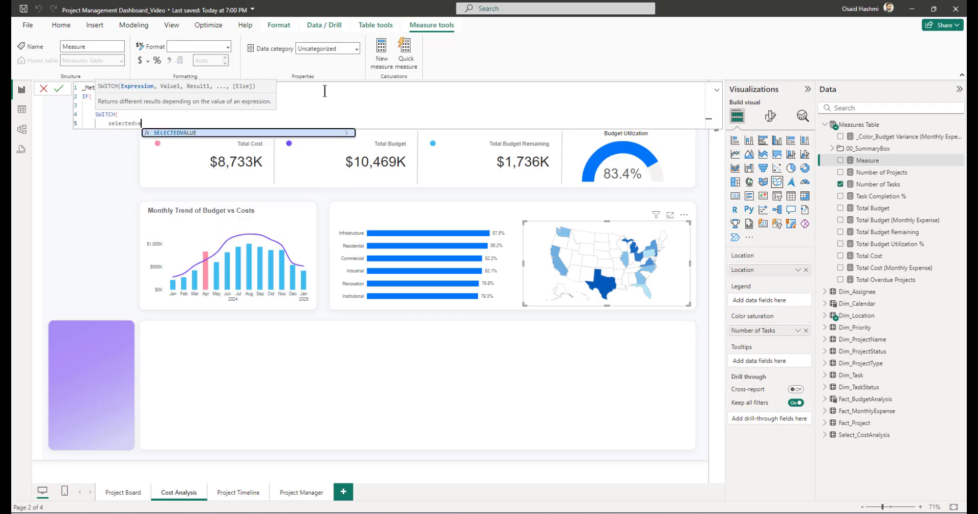
key(Tab)
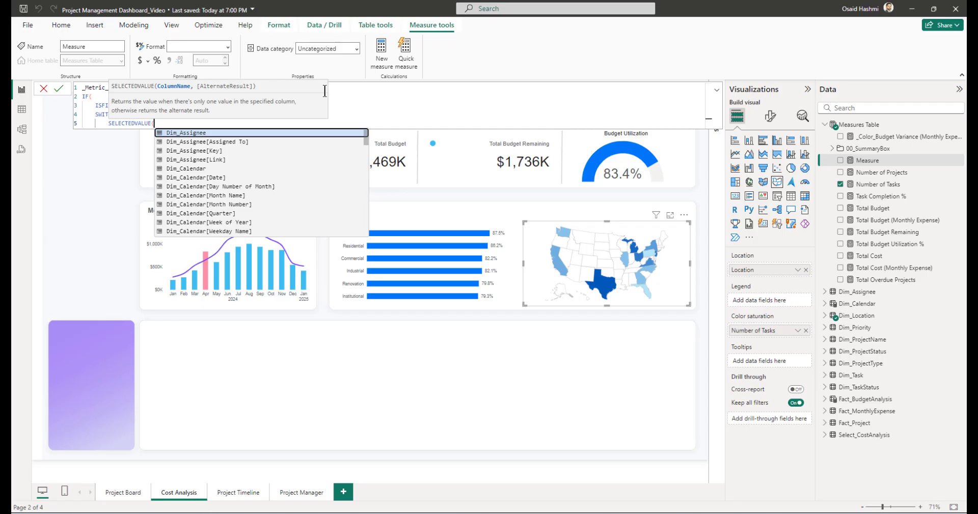
text(selec)
key(Down)
key(Down)
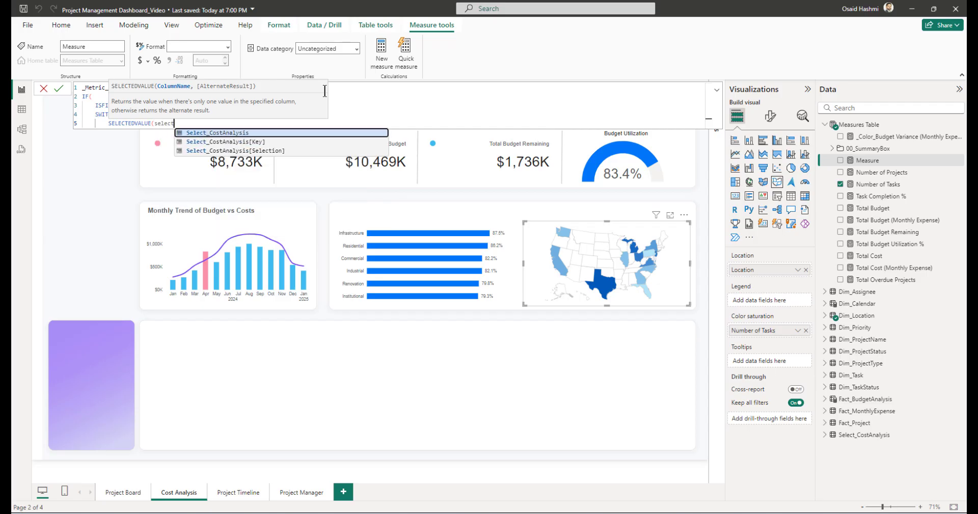
key(Tab)
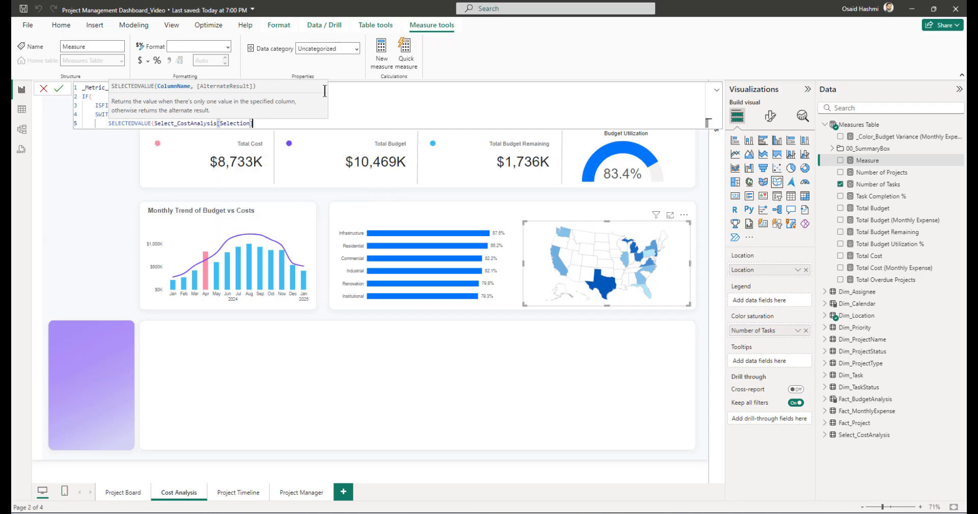
text(),)
key(shift+Return)
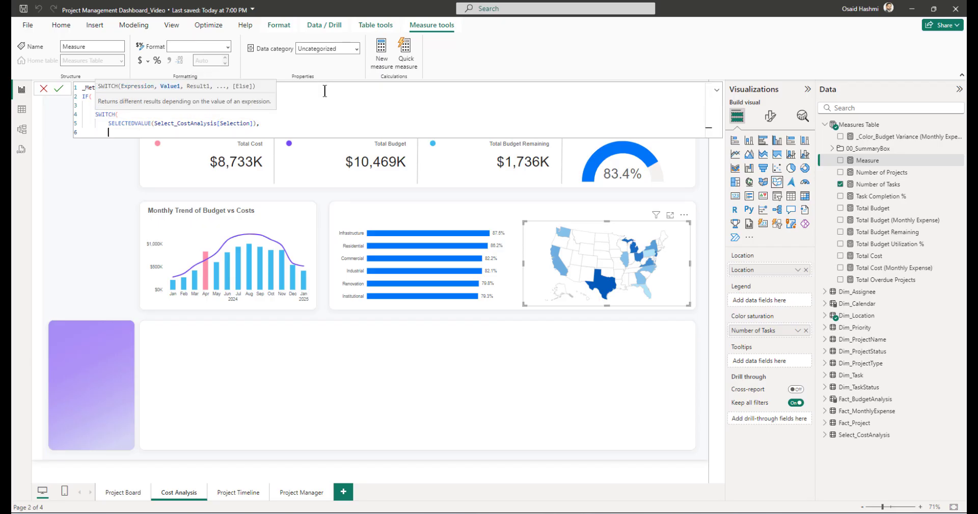
Step: Add the SWITCH cases "Cost" returning [Total Cost] and "Budget" returning [Total Budget]
text("Cost)
text(, total cost)
key(Tab)
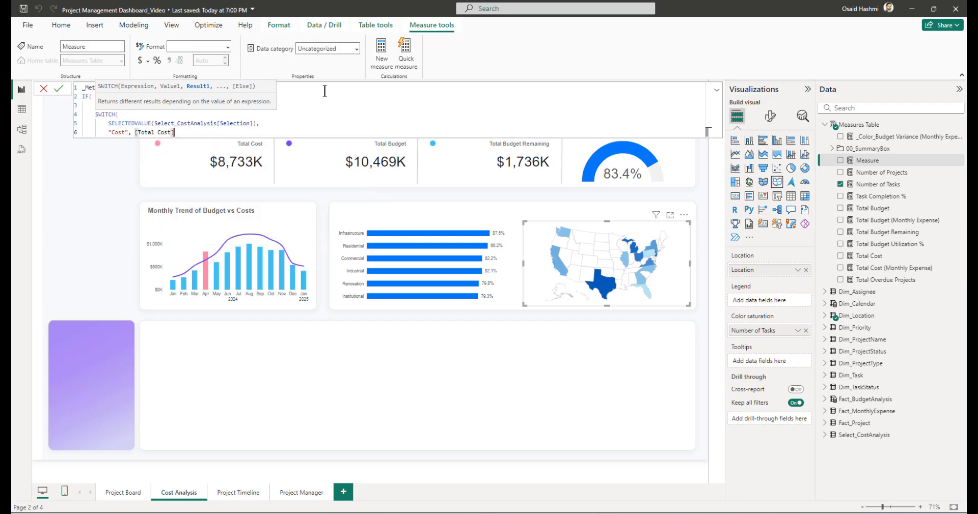
text(,)
key(Return)
text(")
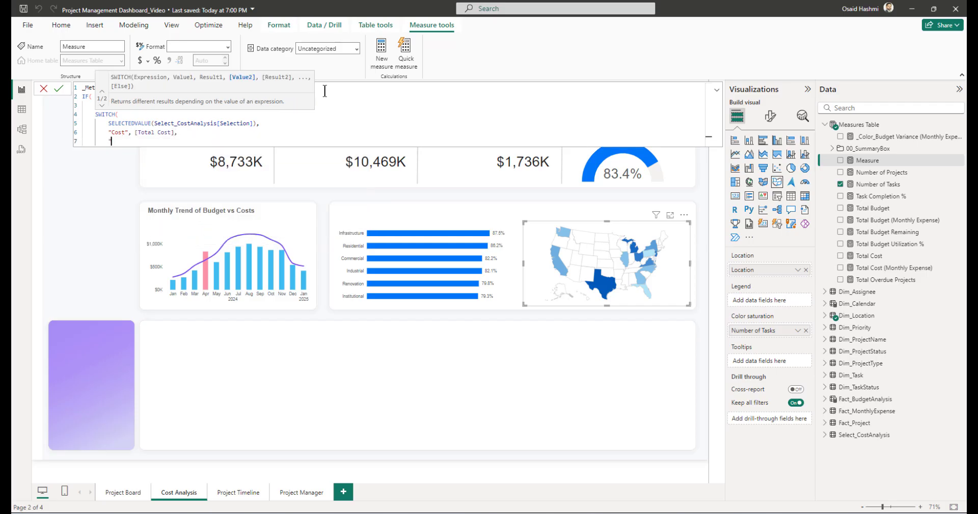
text(Budget", )
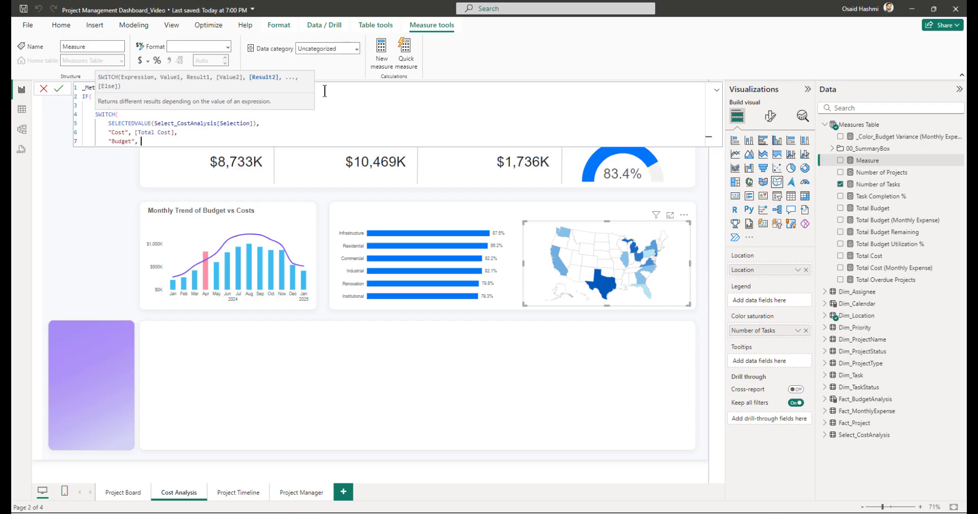
text([Total B)
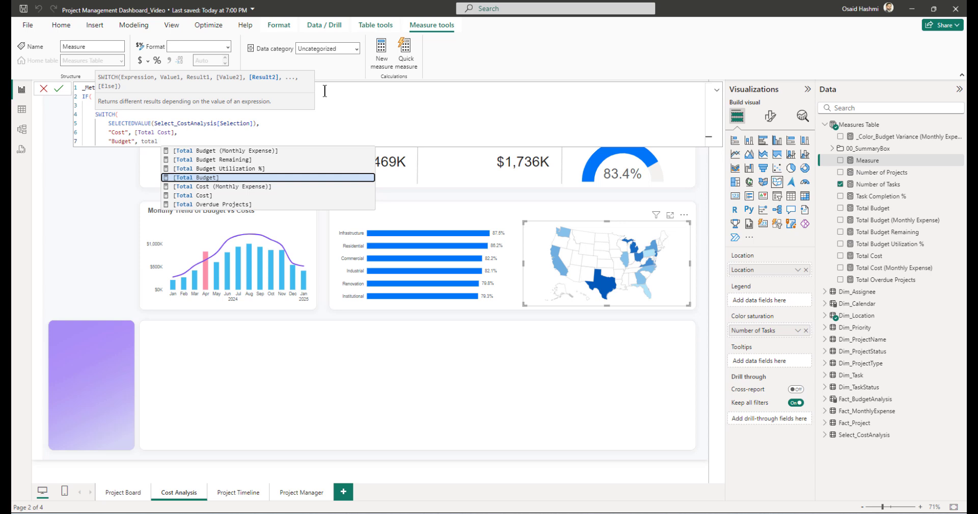
key(Tab)
key(shift+Return)
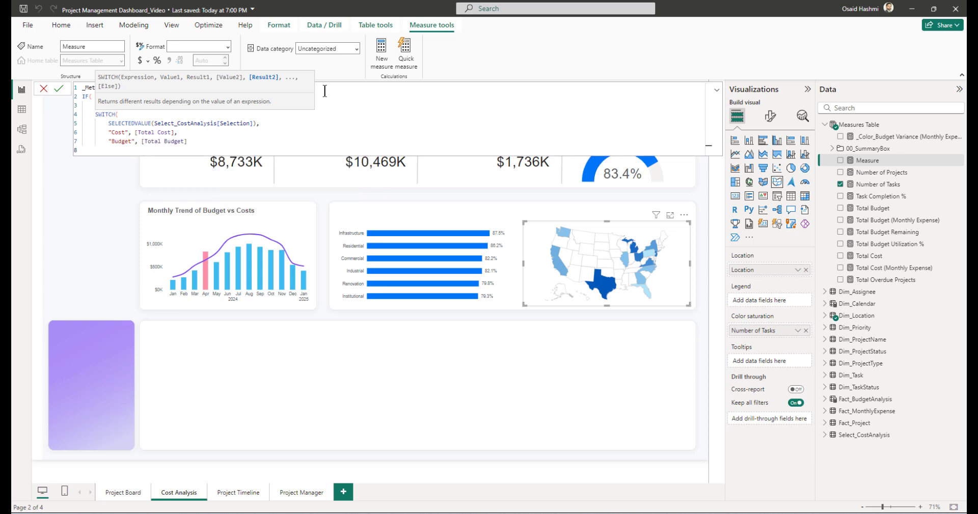
Step: Add the SWITCH case "Budget Remaining" returning [Total Budget Remaining], with the missing comma after the Budget case
text("Budg)
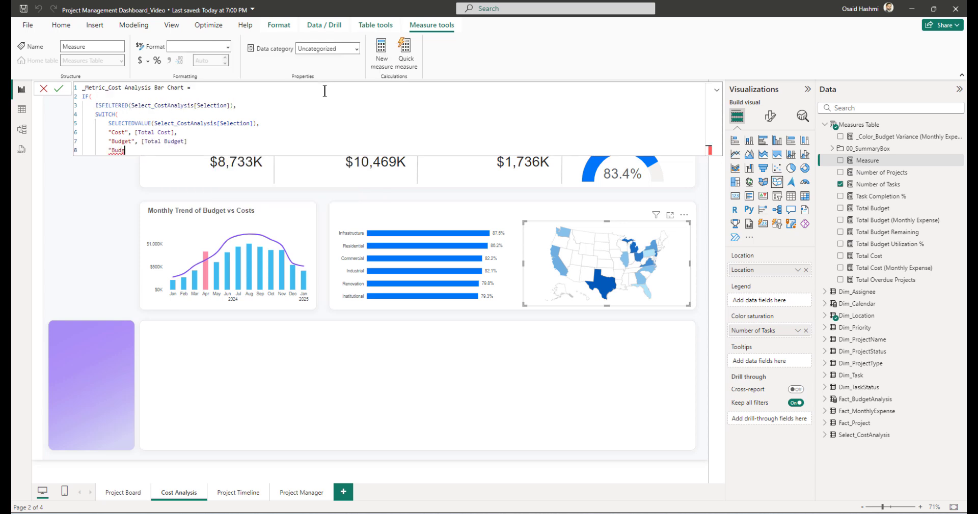
text(et Remaining)
click(208, 143)
text(,)
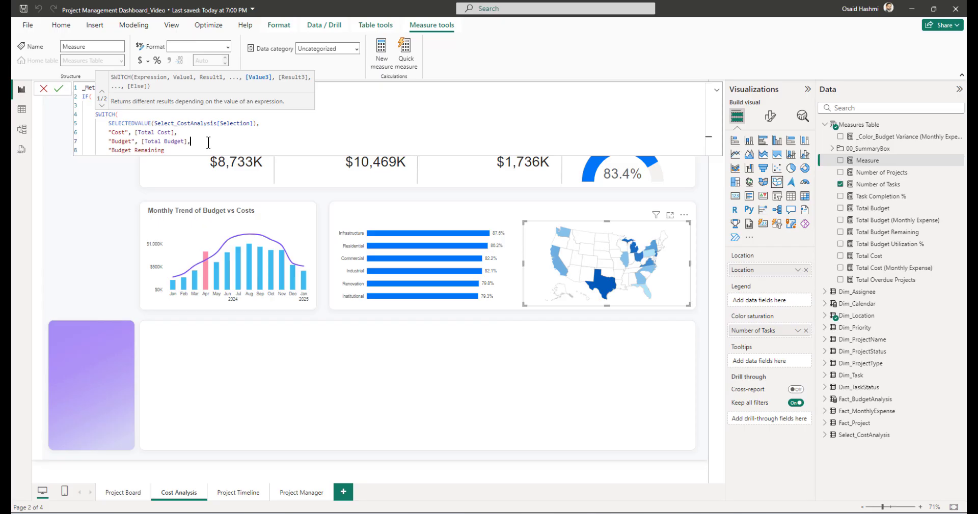
click(173, 152)
text(")
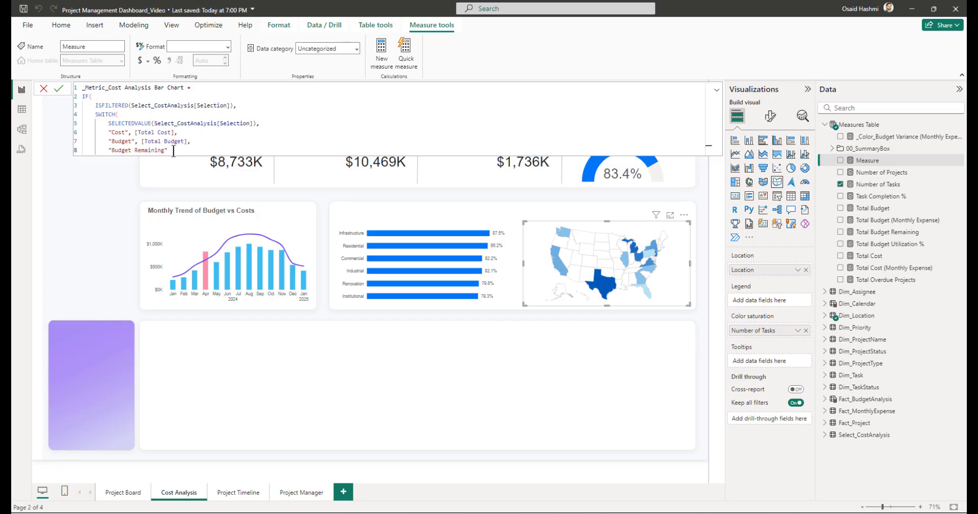
text(, [)
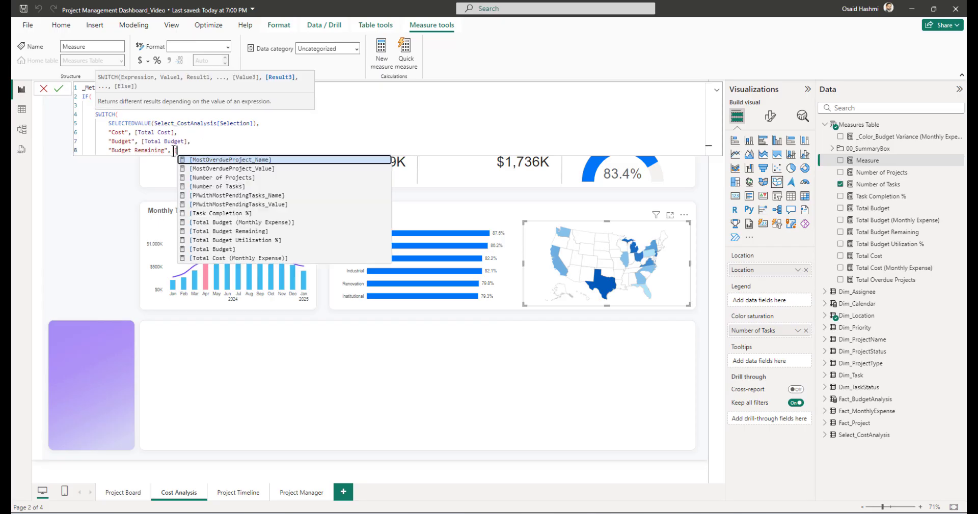
text(Total Bud)
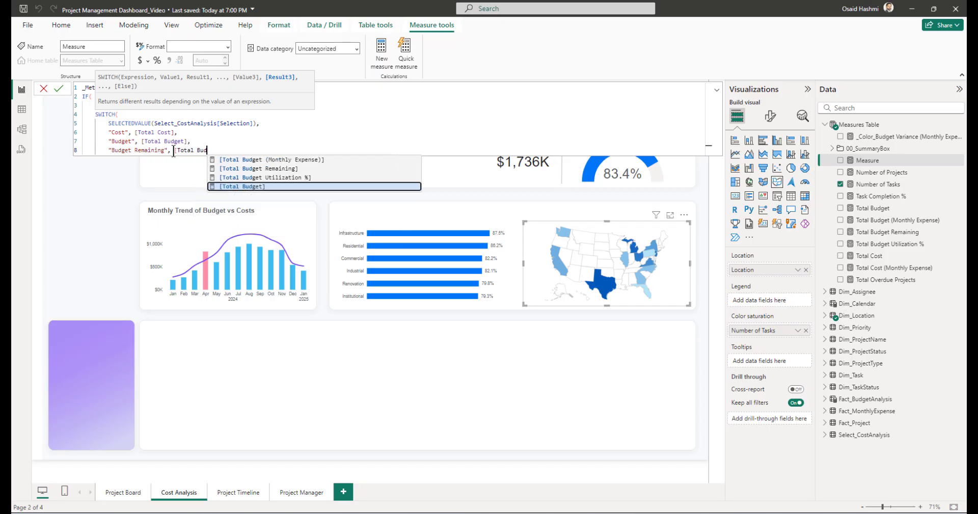
text(get Rema)
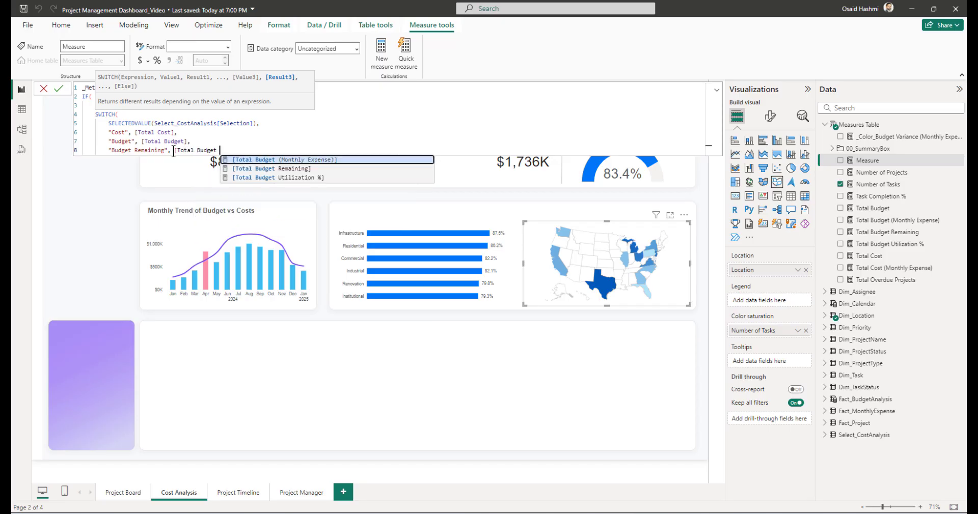
text(ining)
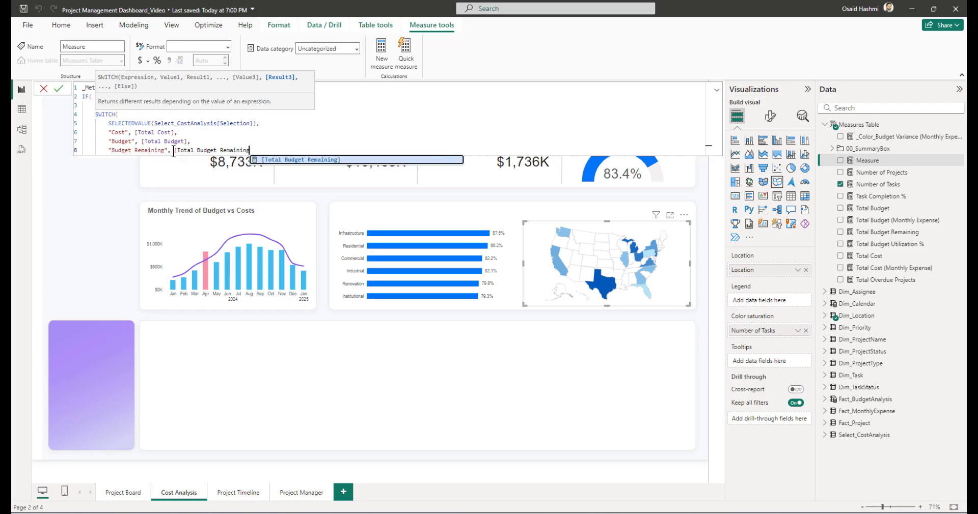
key(Tab)
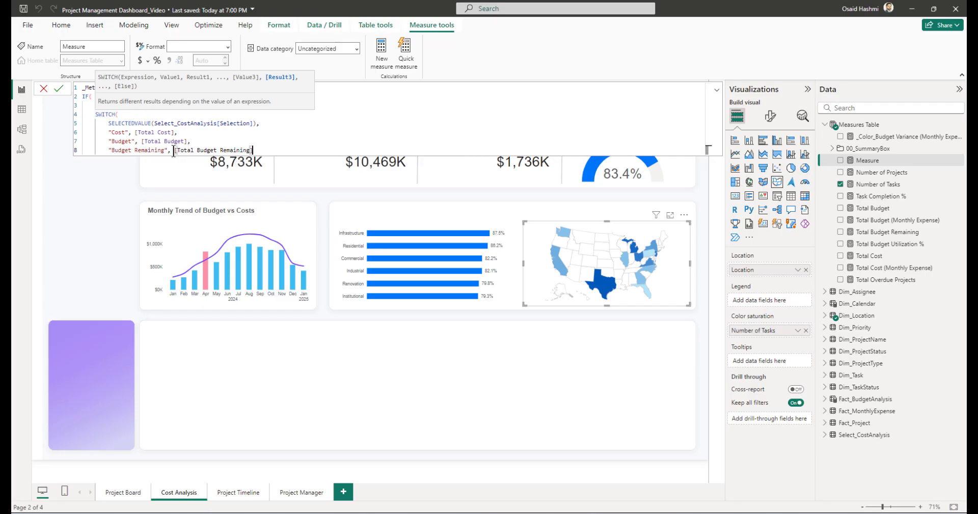
Step: Make BLANK() the SWITCH's fallback result and close the SWITCH function
text(,)
key(shift+Return)
text(BL)
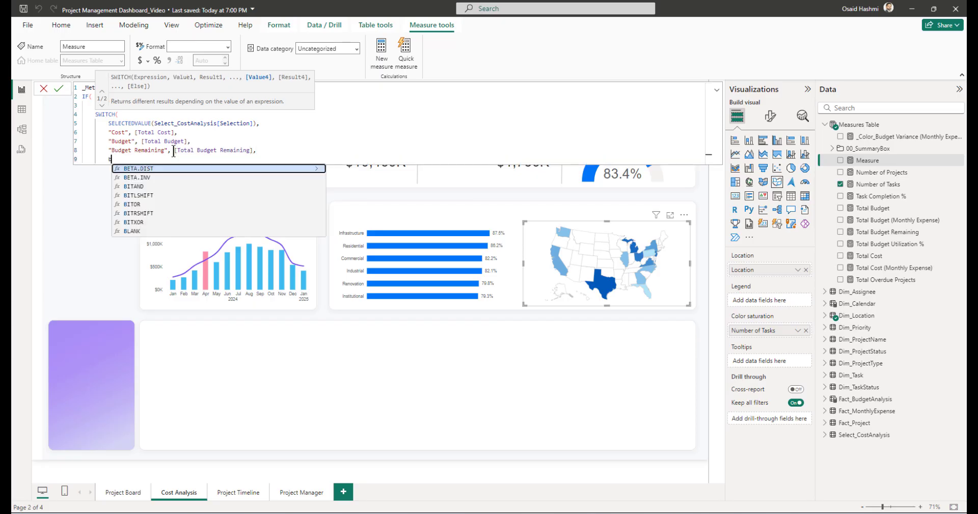
key(Tab)
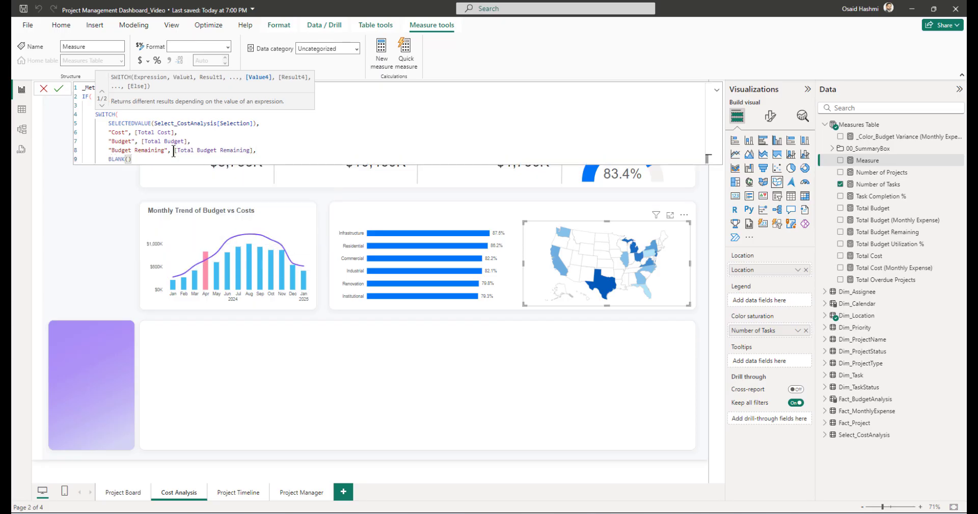
key(shift+Return)
text())
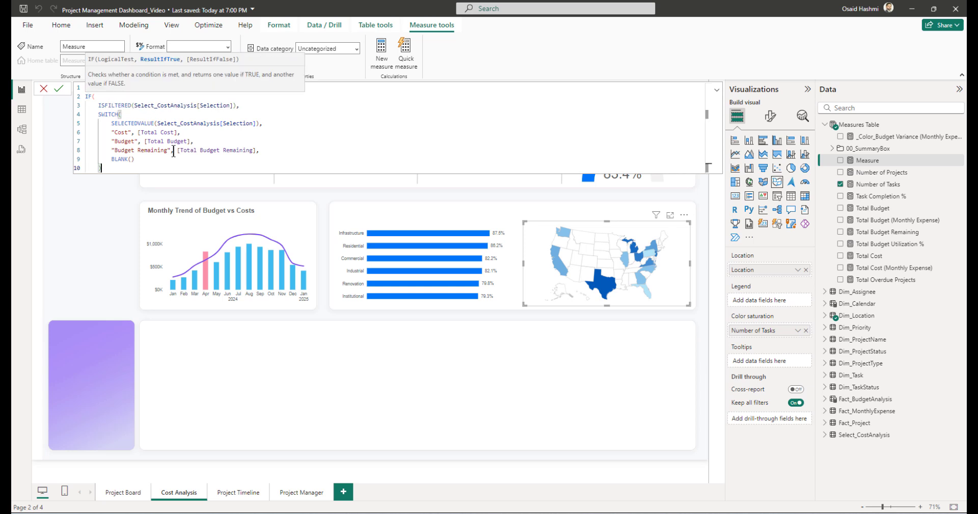
Step: Set [Total Cost] as the IF's false result, close the formula and commit the measure
text(,)
key(shift+Return)
text([Total Cost])
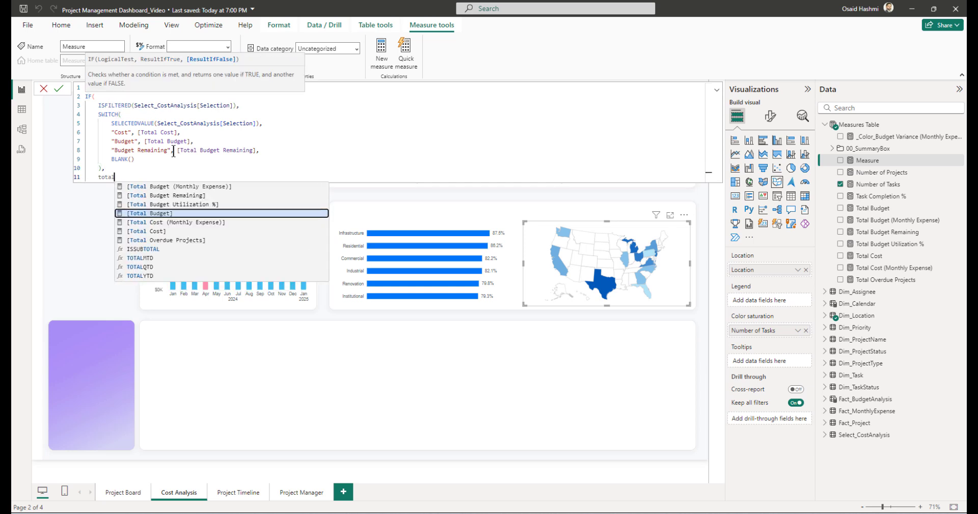
key(shift+Return)
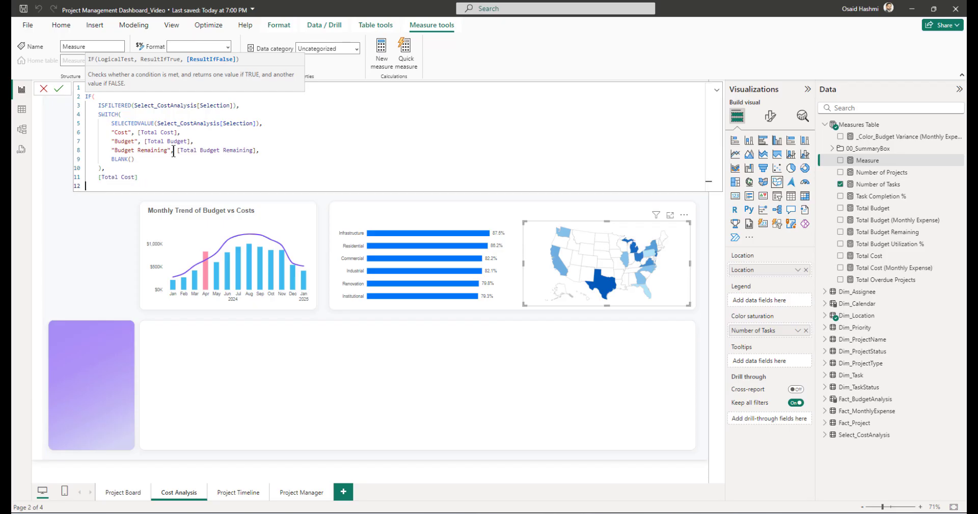
text())
key(Return)
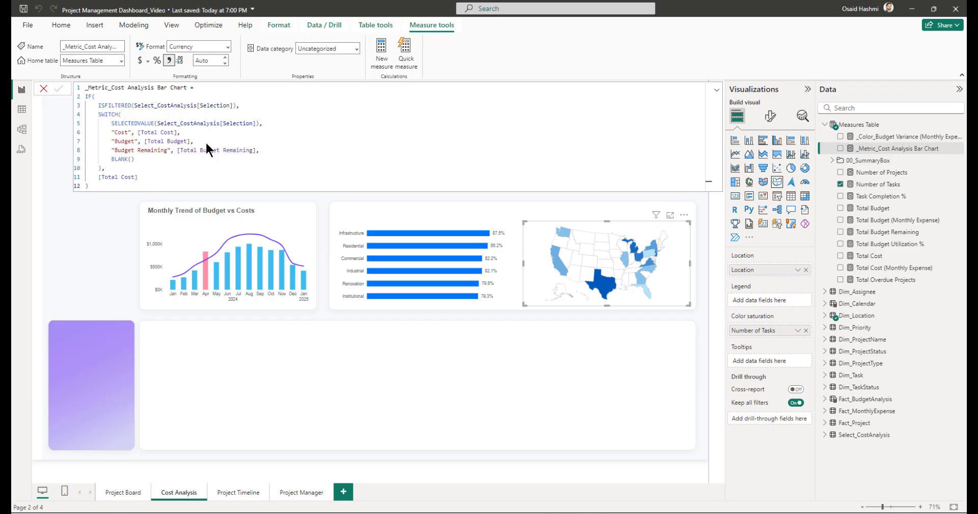
Step: Add a slicer to the Cost Analysis page using the Selection field of Select_CostAnalysis
click(888, 234)
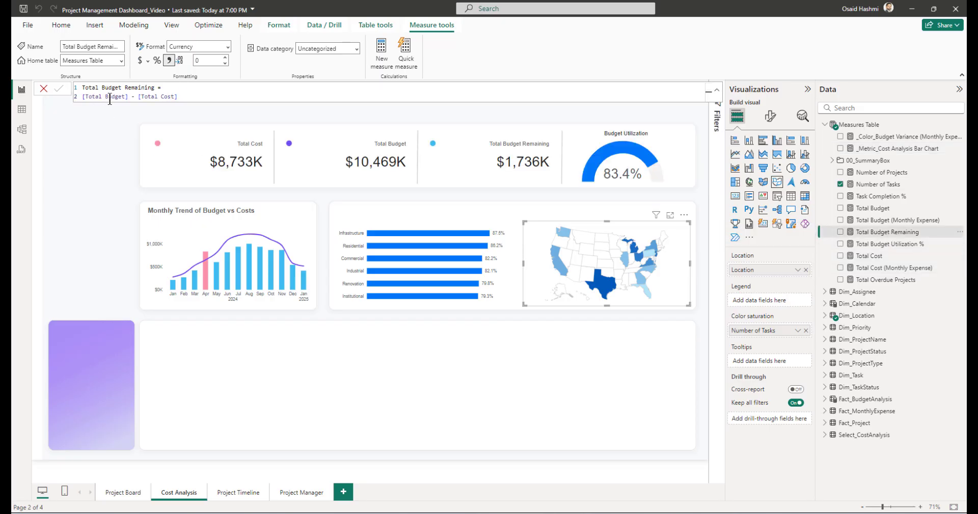
click(609, 334)
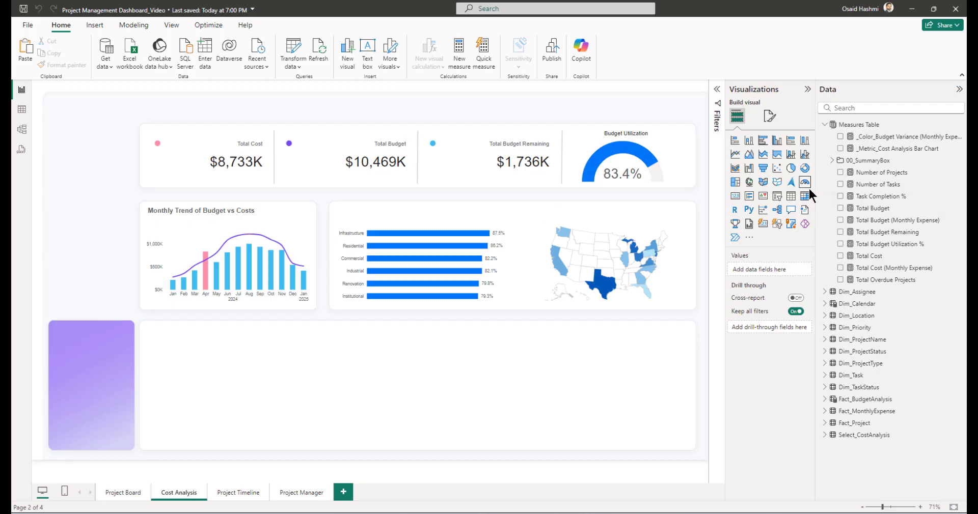
click(777, 198)
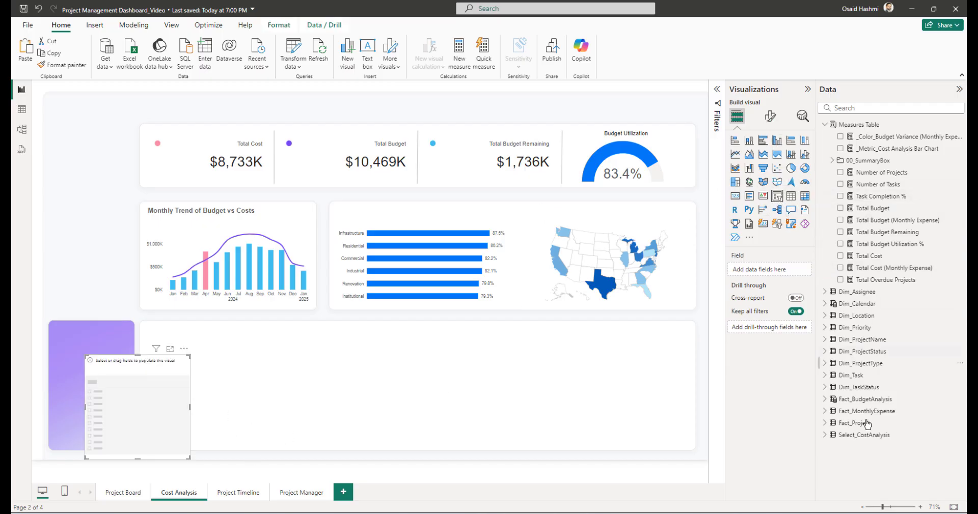
click(824, 436)
click(840, 459)
Step: Set the slicer's style to Dropdown and turn on single select
click(770, 116)
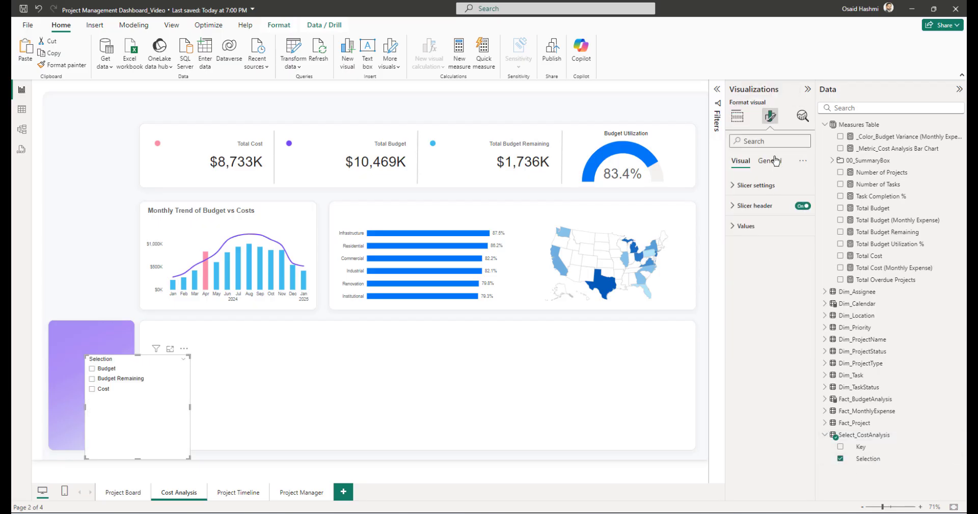
click(756, 185)
click(766, 235)
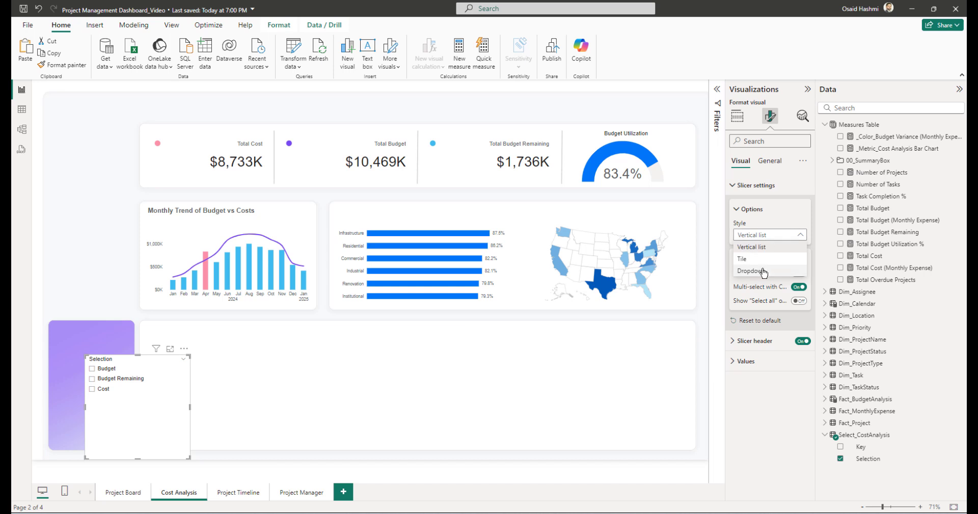
click(761, 271)
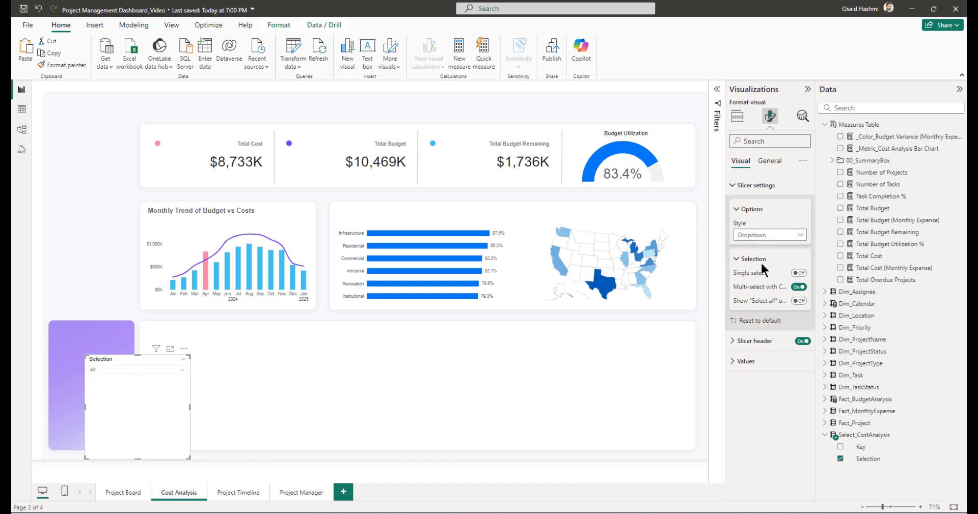
click(797, 275)
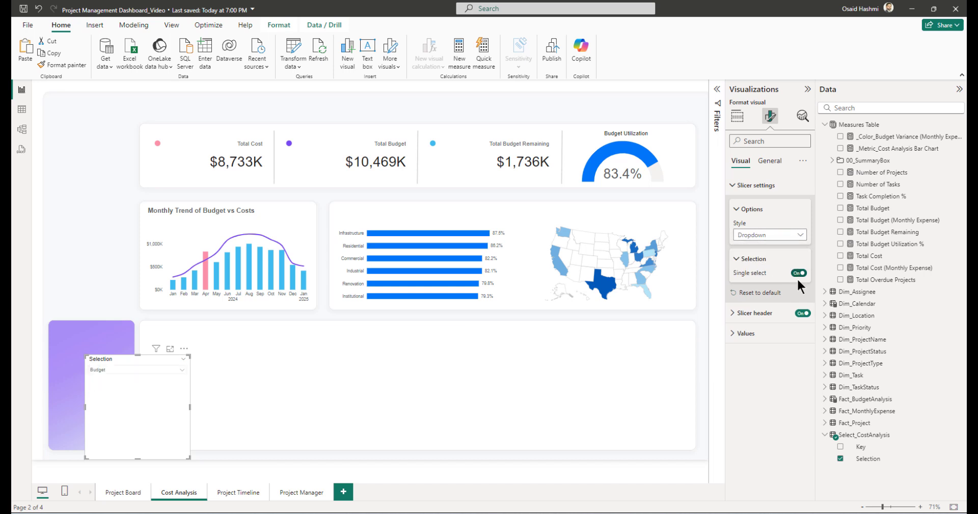
click(748, 190)
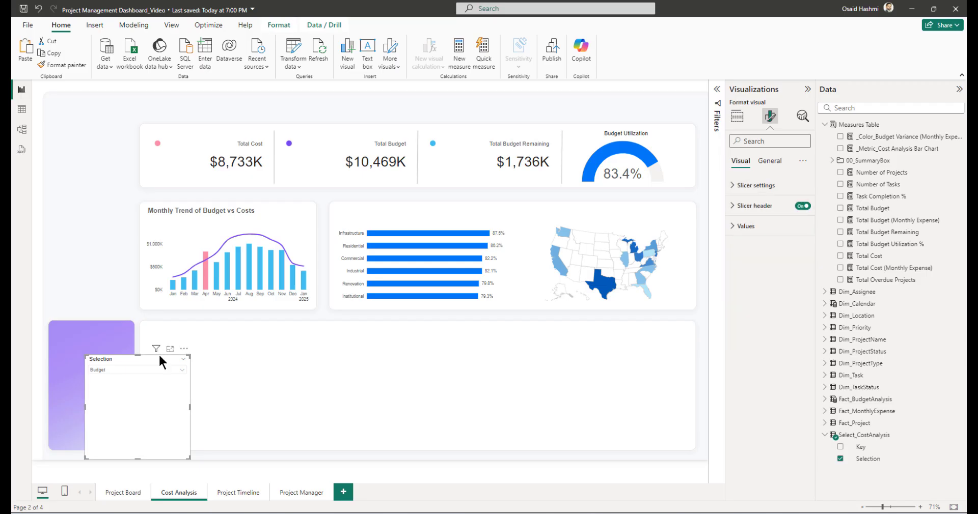
Step: Sort the Selection column by the Key column and open the slicer's list to check the order
click(868, 458)
click(381, 63)
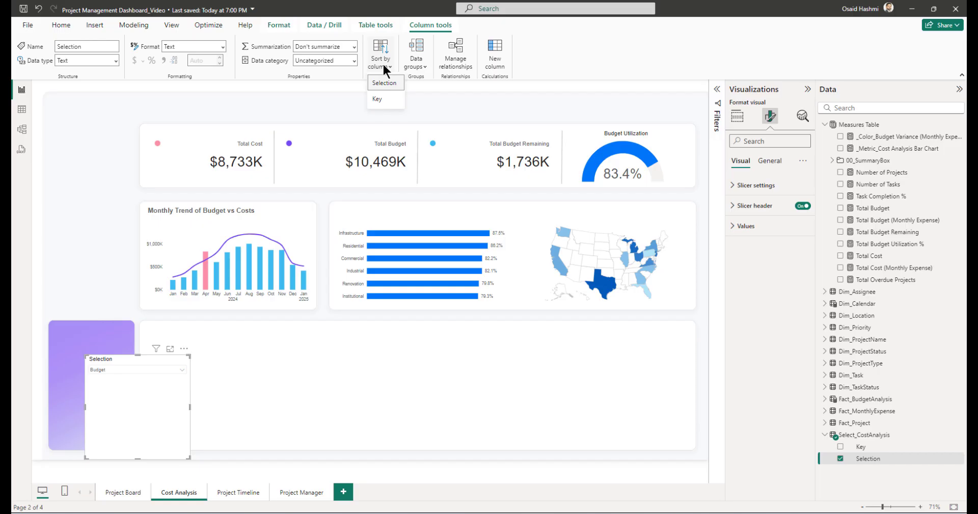
click(378, 98)
click(122, 369)
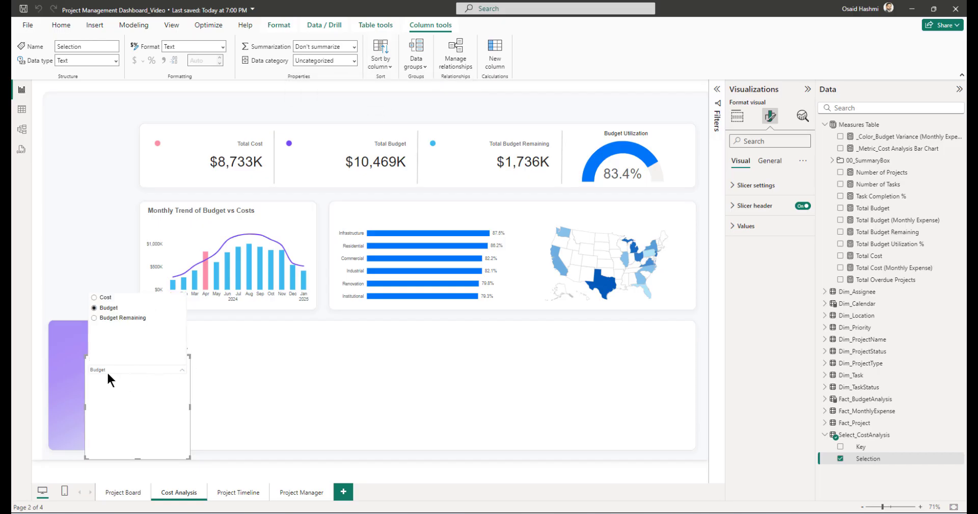
Step: Select Cost in the slicer and turn off the slicer's background
click(105, 298)
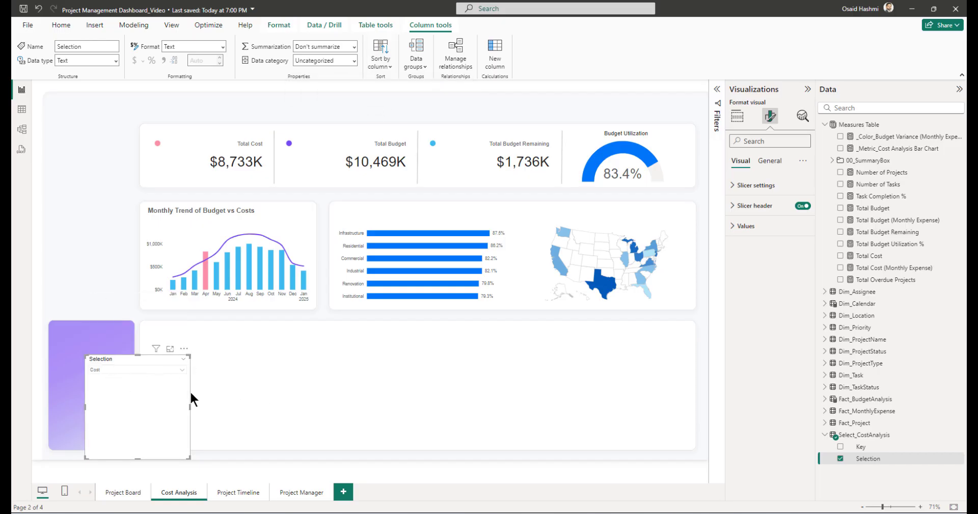
click(769, 161)
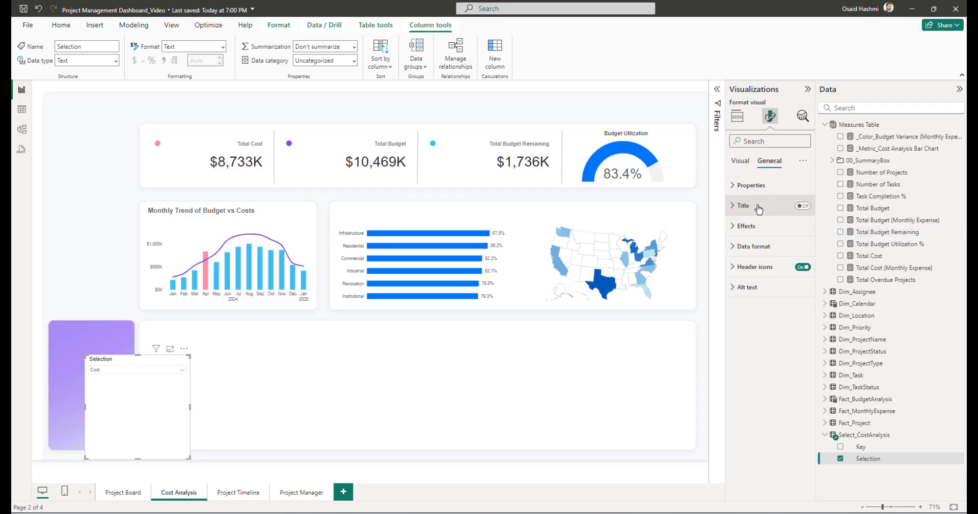
click(758, 226)
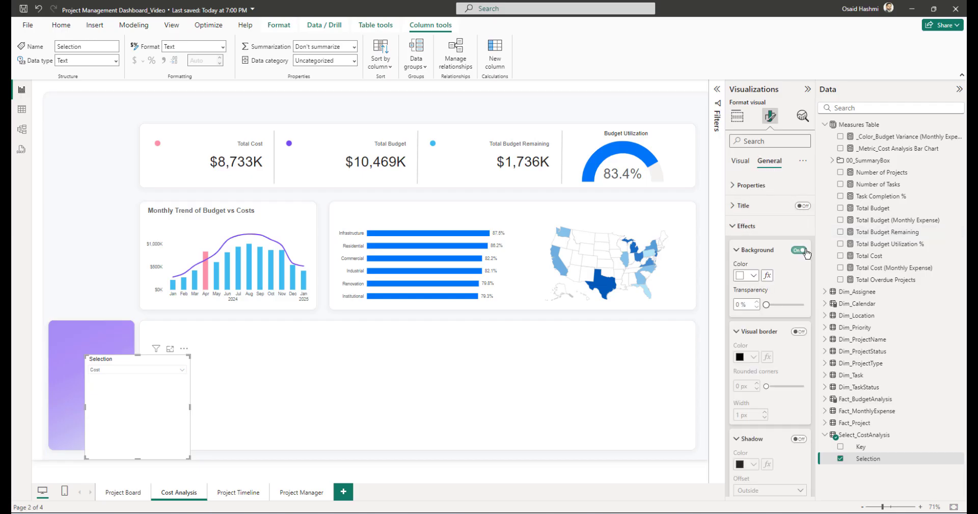
click(805, 251)
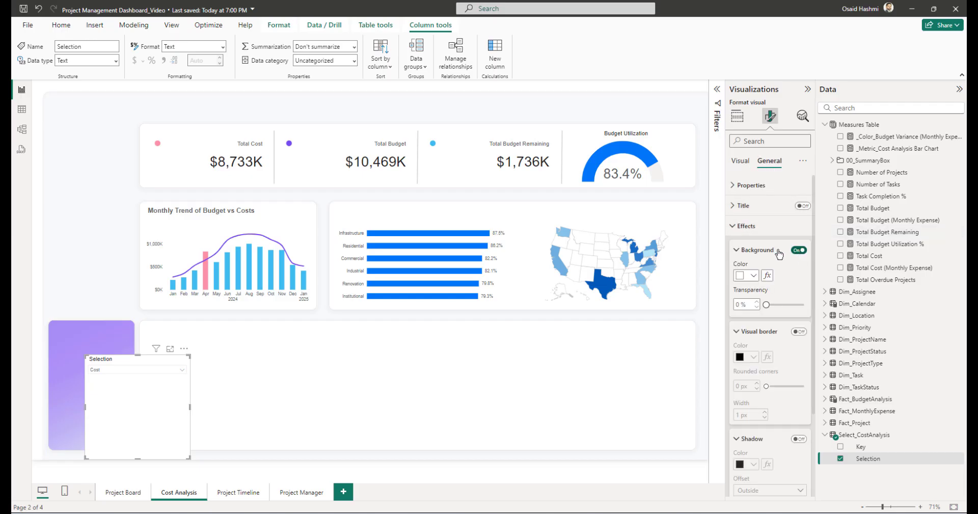
Step: Set the slicer's height to 45 and its width to 235
click(743, 186)
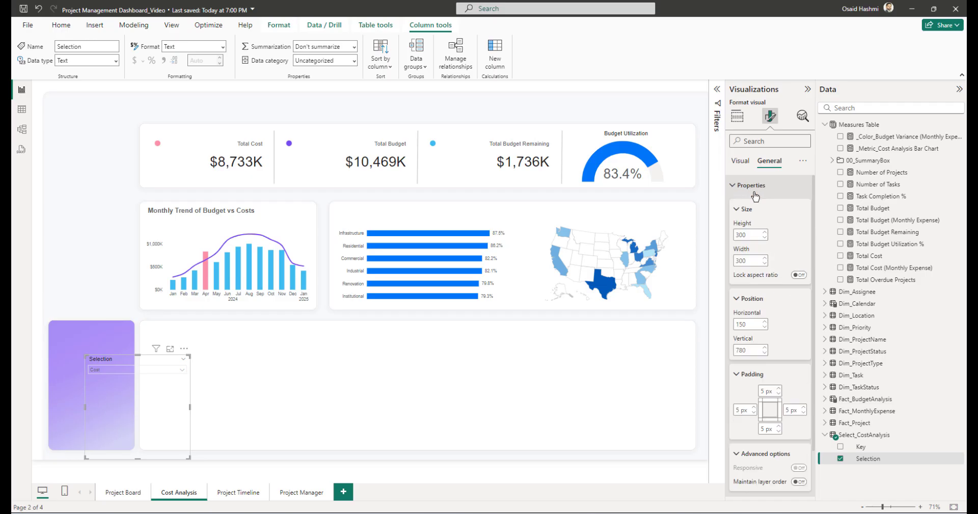
double_click(750, 236)
text(45)
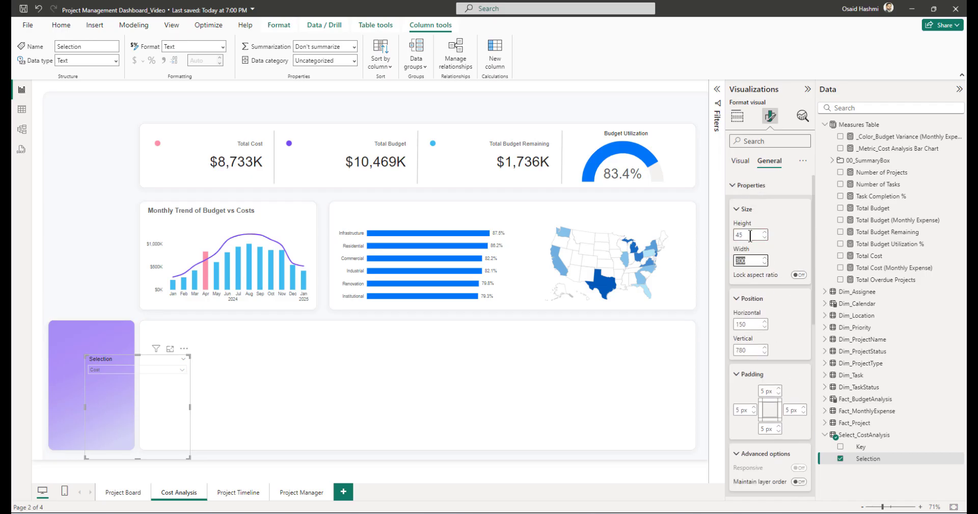
key(Tab)
text(23)
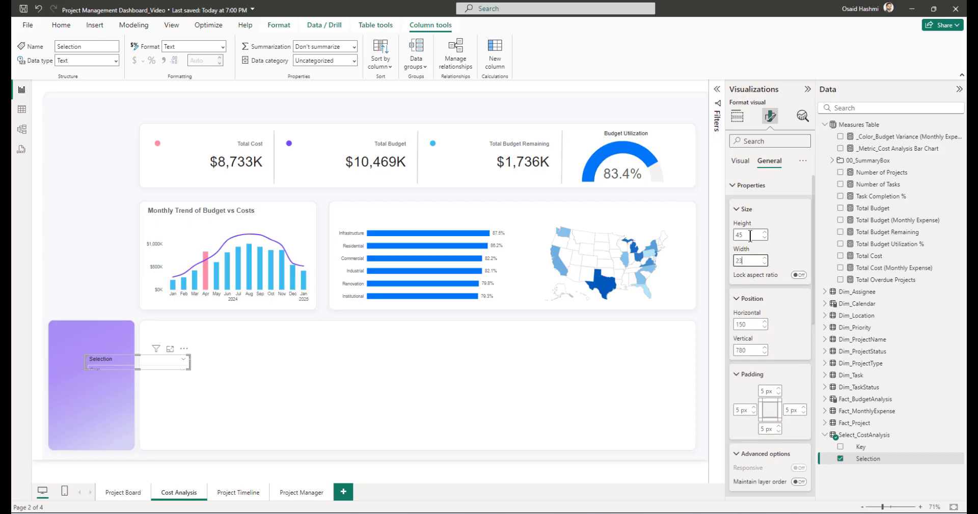
text(5)
key(Tab)
key(Tab)
Step: Position the slicer at horizontal 1610 and vertical 355, and turn off its slicer header
key(Tab)
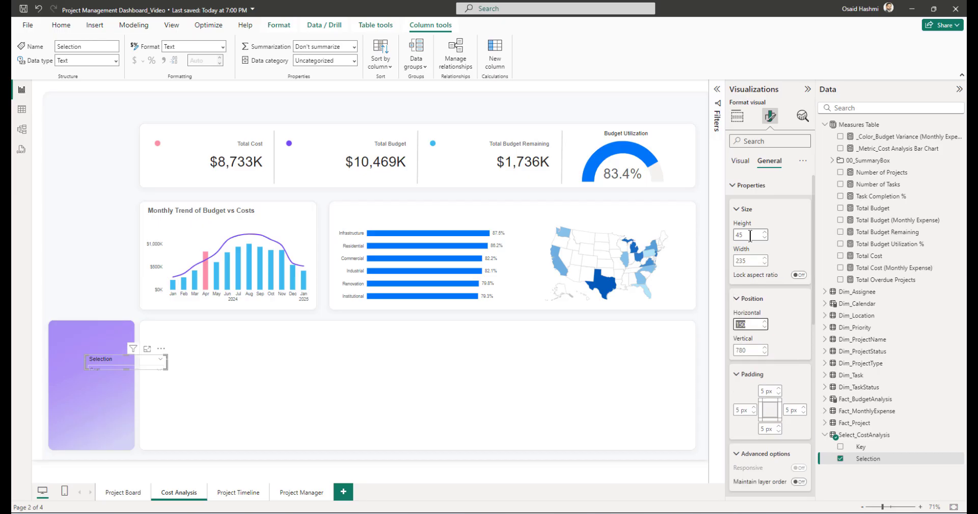
text(1610)
key(Tab)
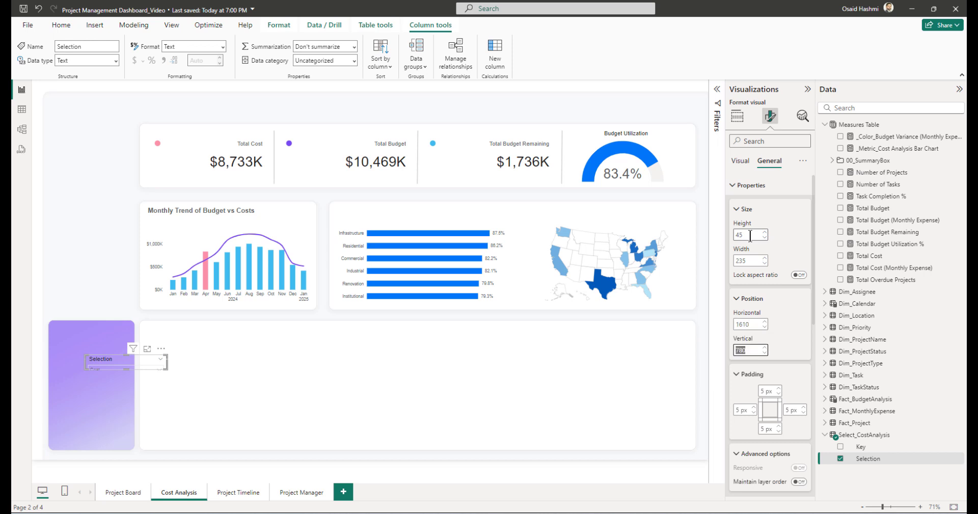
text(355)
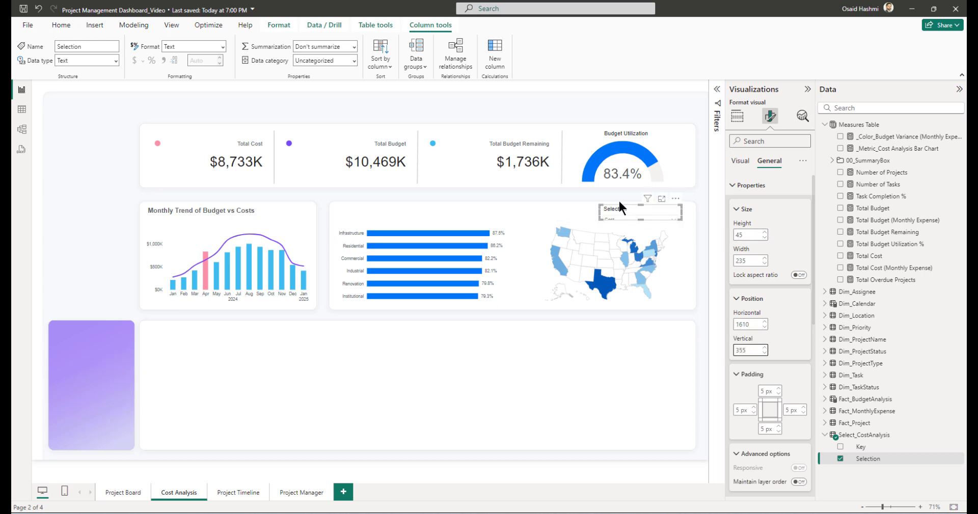
click(741, 161)
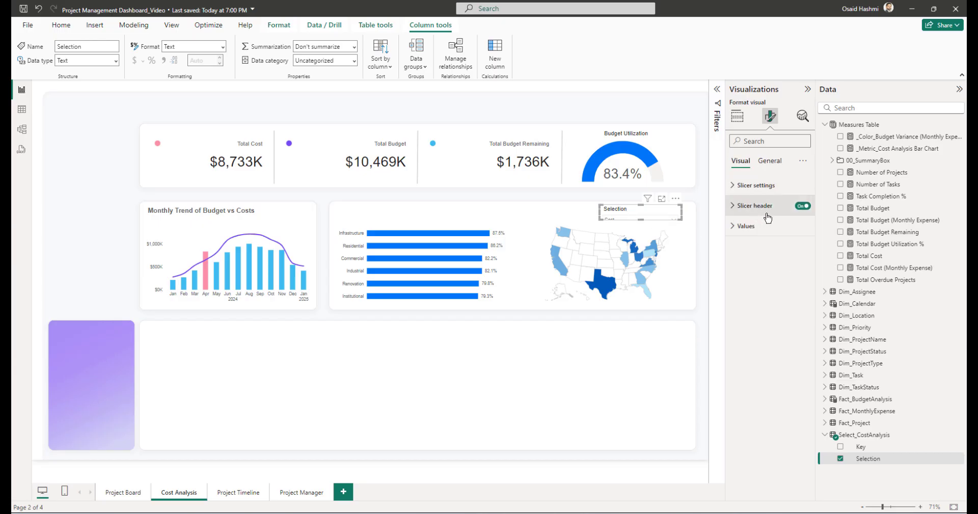
click(802, 207)
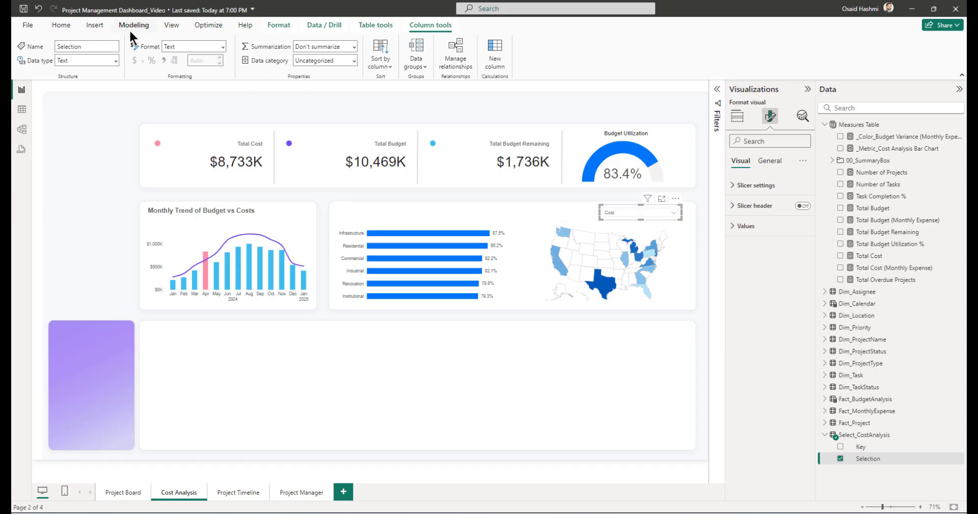
Step: Insert a rounded rectangle shape on the Cost Analysis page
click(88, 26)
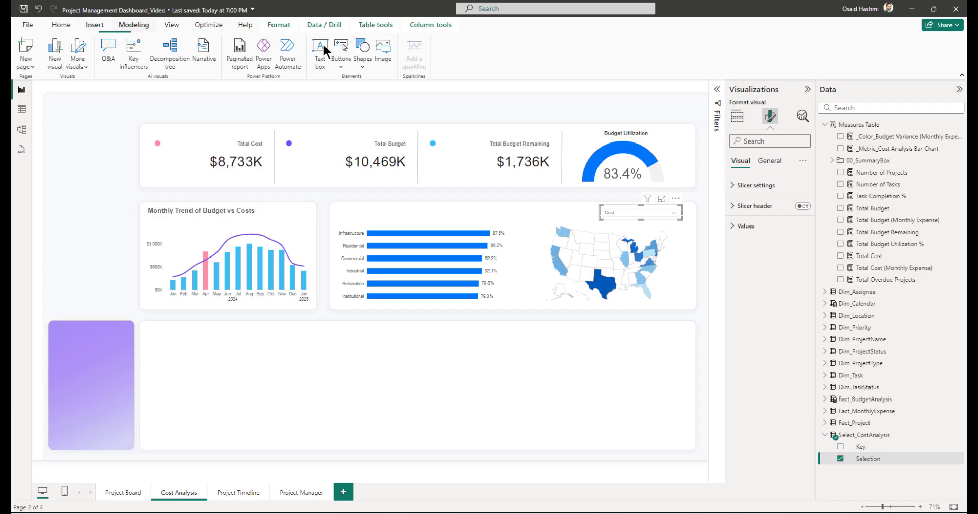
click(360, 59)
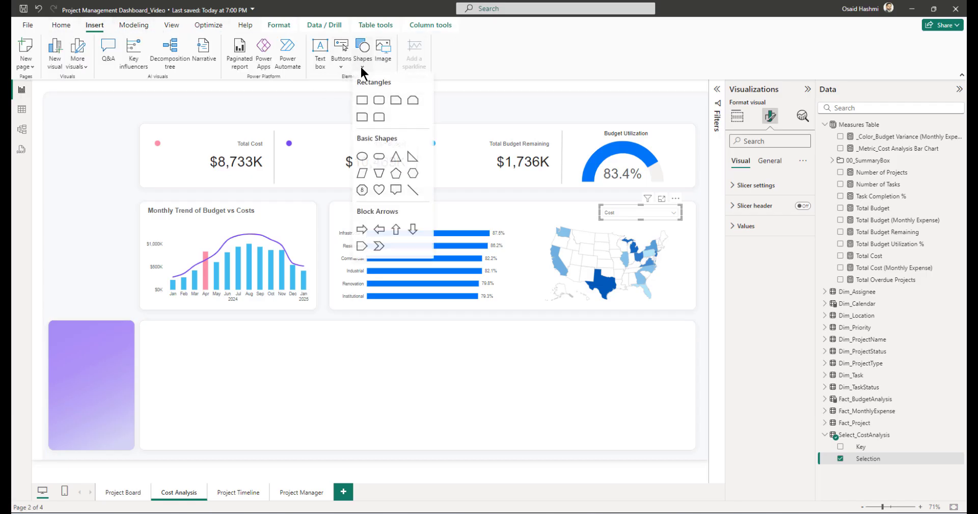
click(380, 100)
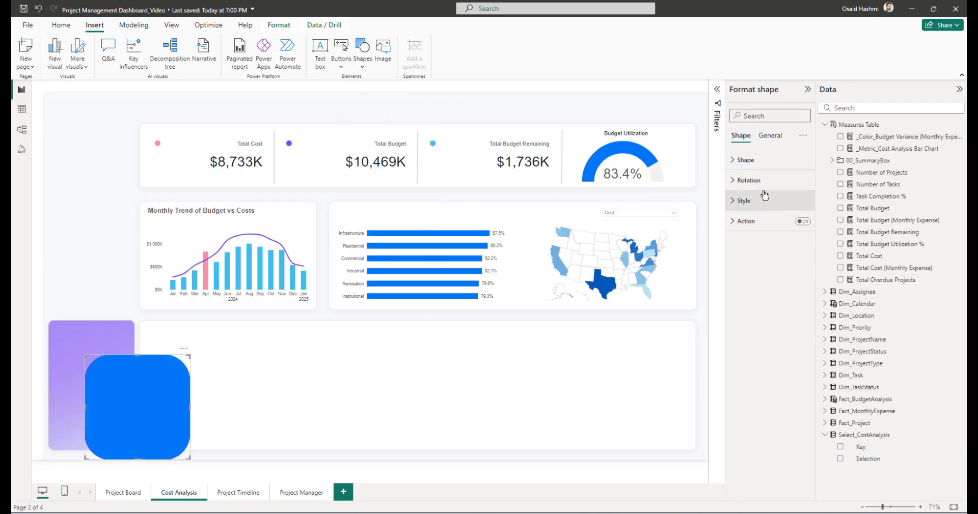
Step: Set the rounded rectangle's height to 47 and its width to 273
click(770, 136)
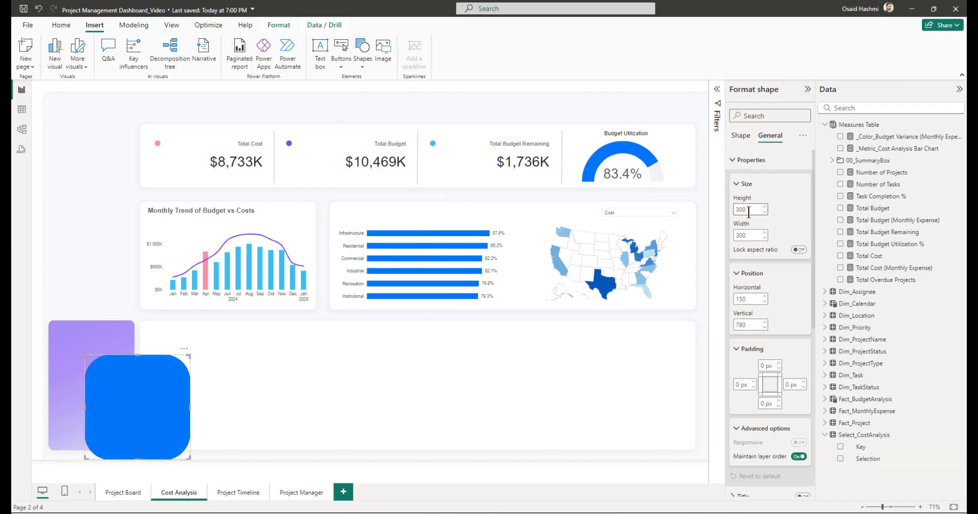
text(47)
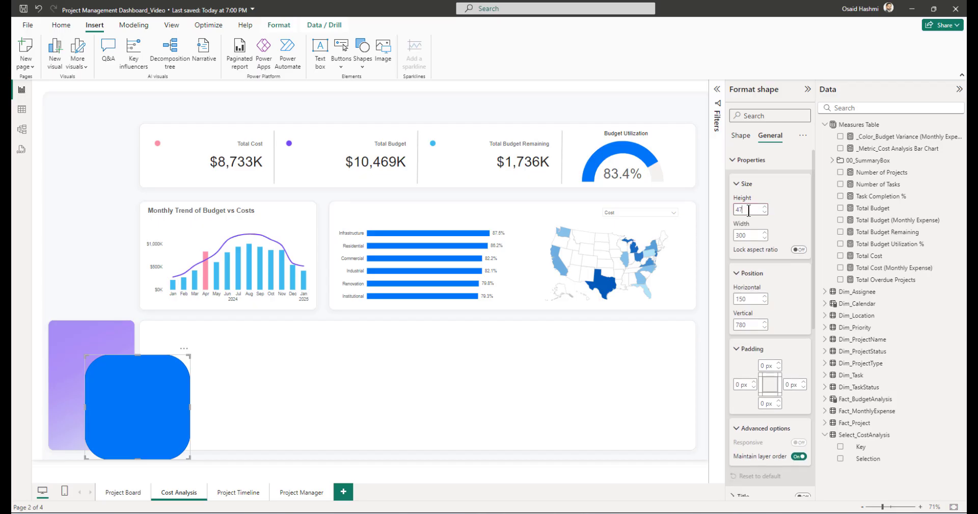
key(Tab)
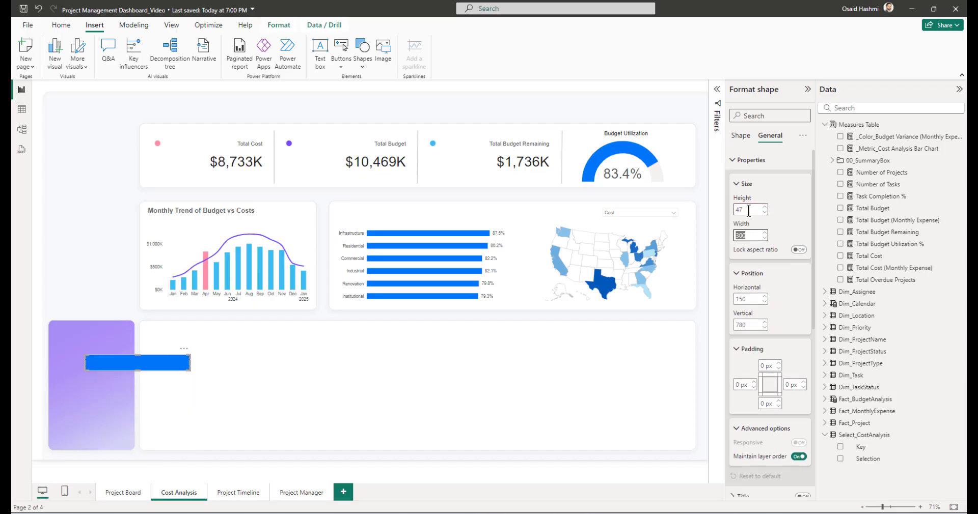
text(273)
key(Tab)
Step: Position the rounded rectangle at horizontal 1592 and vertical 353, over the slicer
key(Tab)
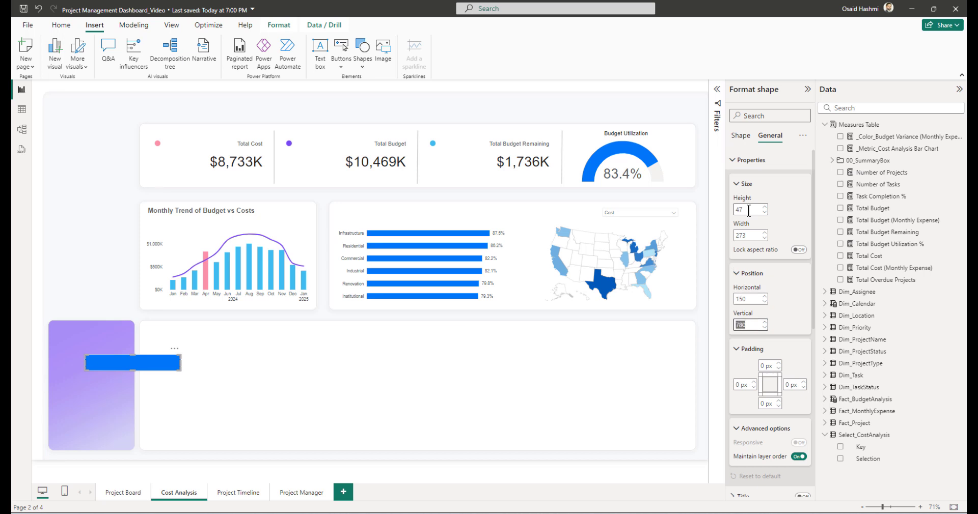
key(shift+Tab)
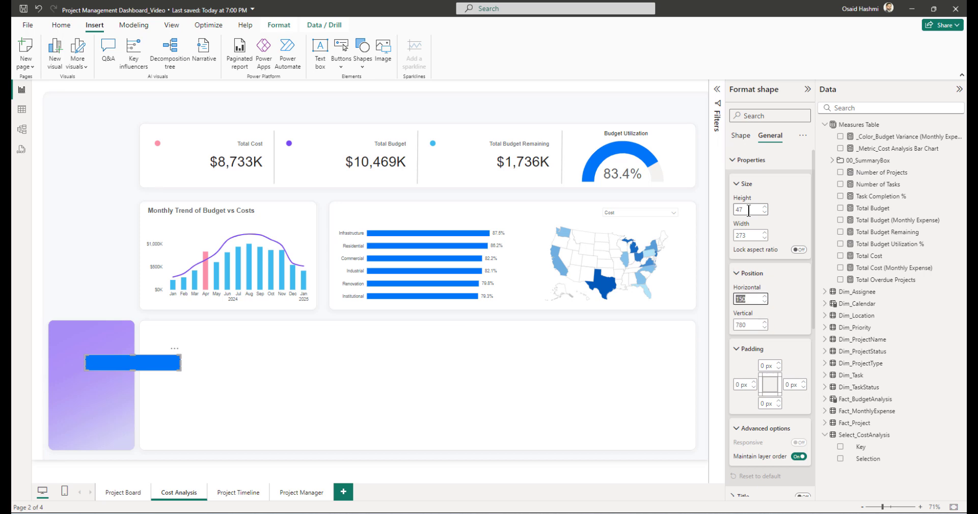
text(159)
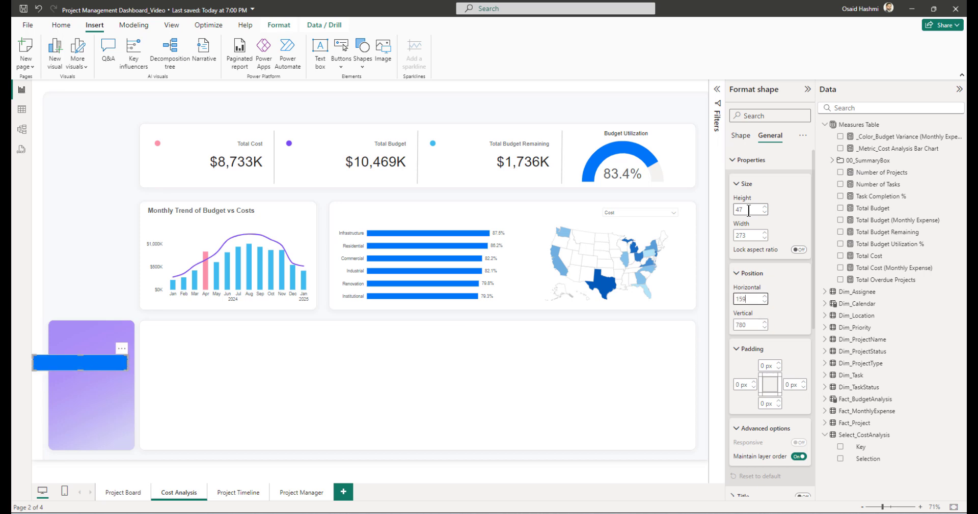
text(2)
key(Tab)
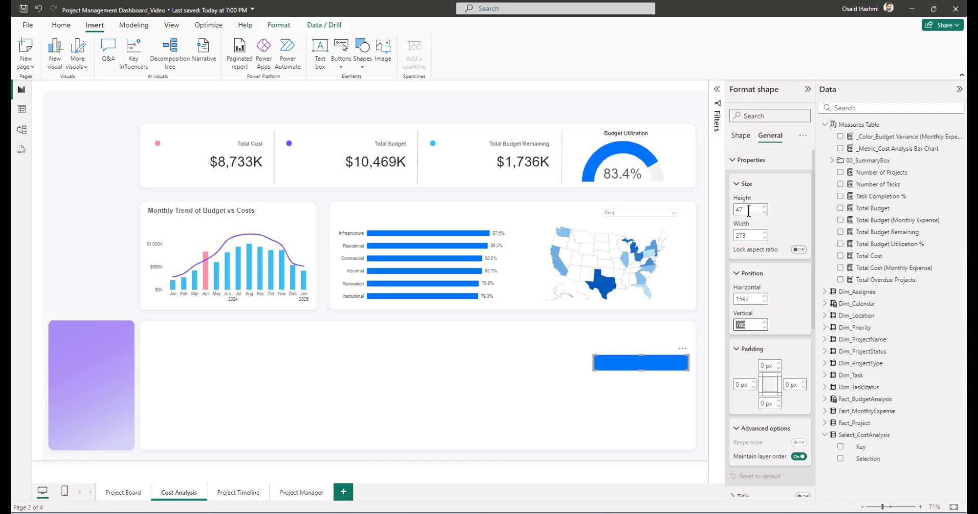
text(353)
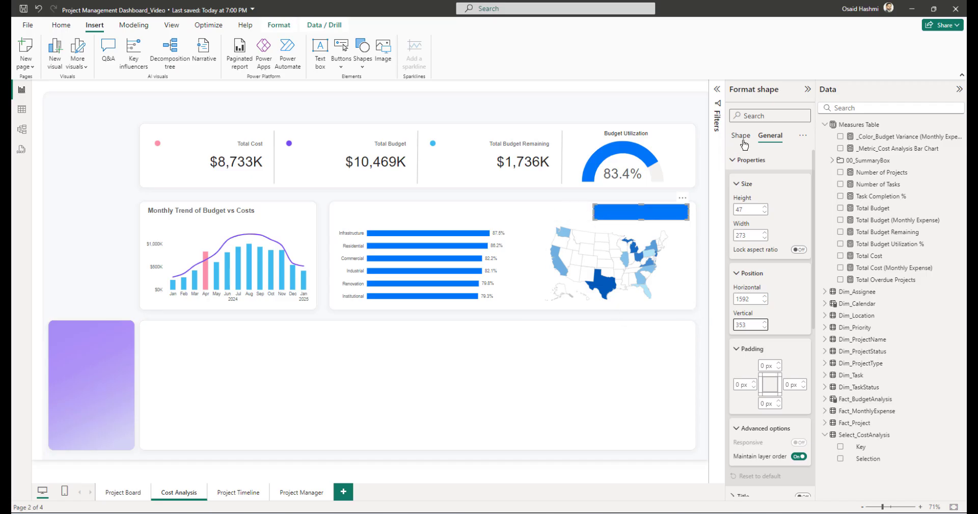
Step: Move the slicer above the rounded rectangle in the layer order and open its list to check it
click(172, 25)
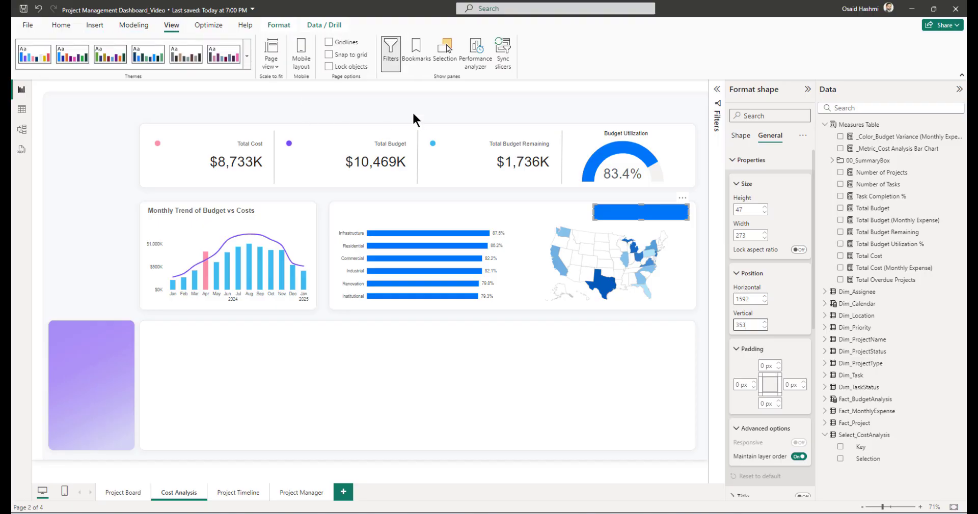
click(716, 95)
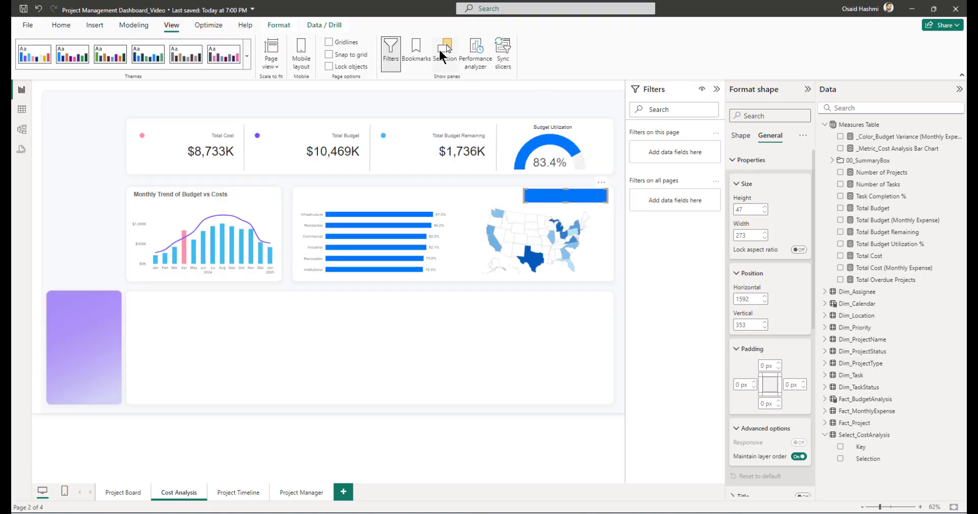
click(444, 53)
mouse_move(675, 151)
mouse_down()
mouse_move(663, 153)
mouse_move(661, 139)
mouse_up()
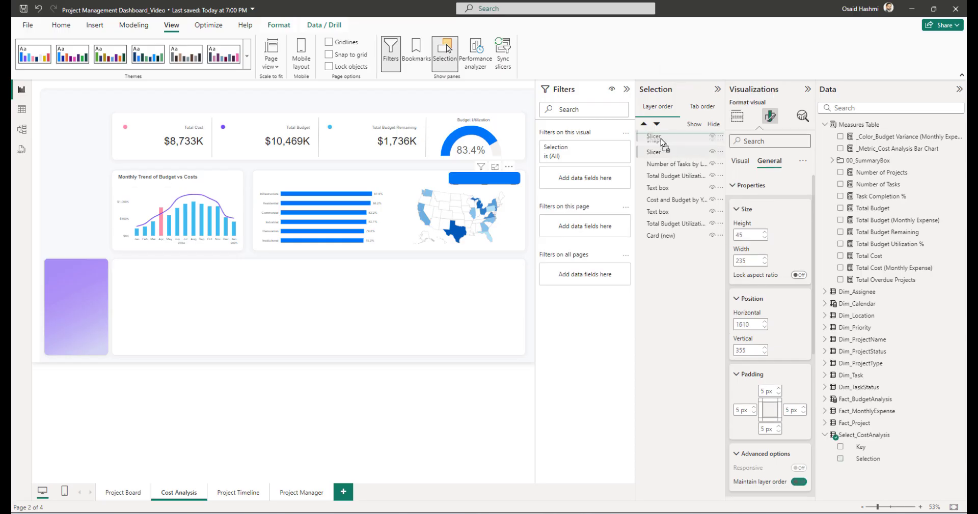
click(512, 293)
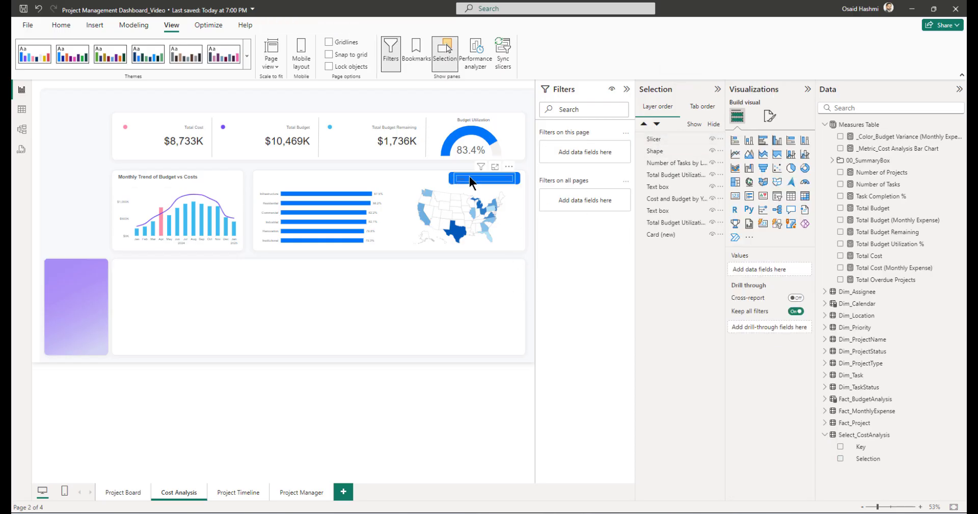
click(469, 178)
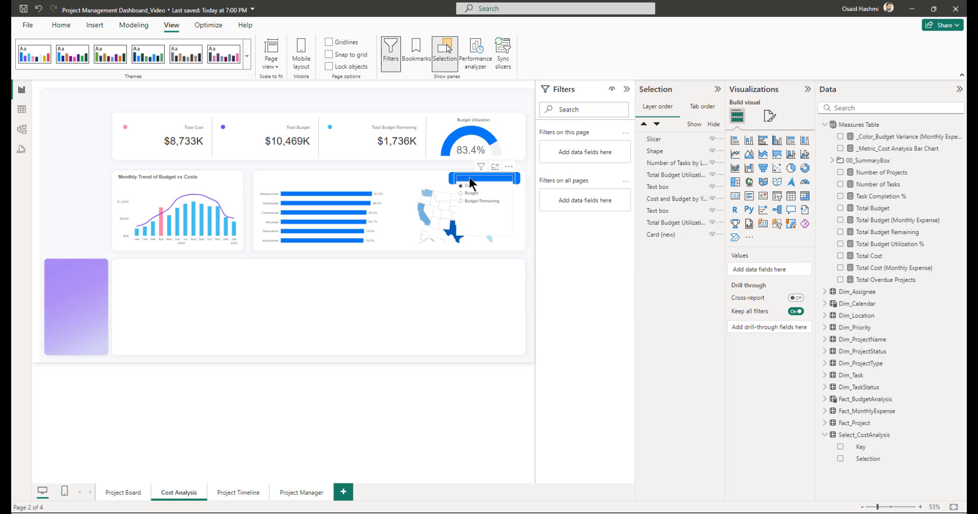
Step: Select the slicer, close the layer list and set the background color of the slicer's values to White
click(662, 140)
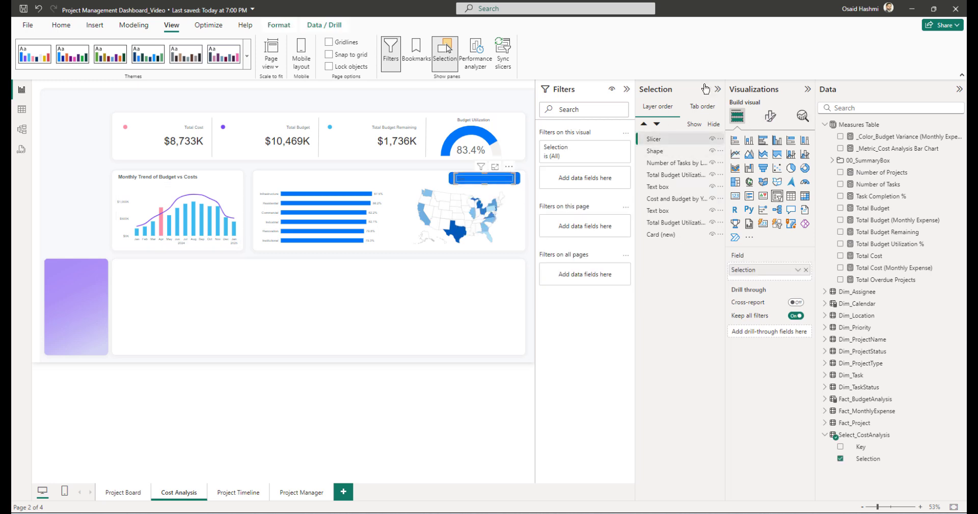
click(438, 53)
click(769, 117)
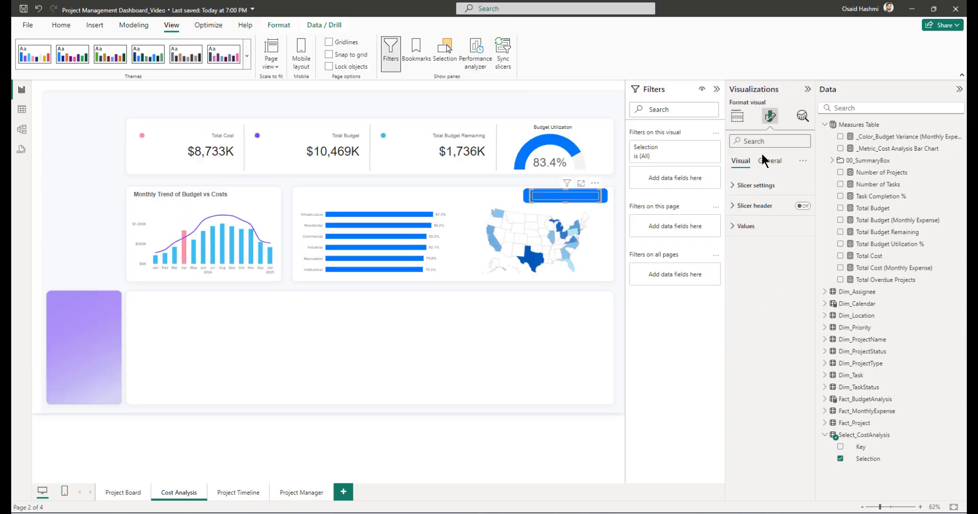
click(763, 227)
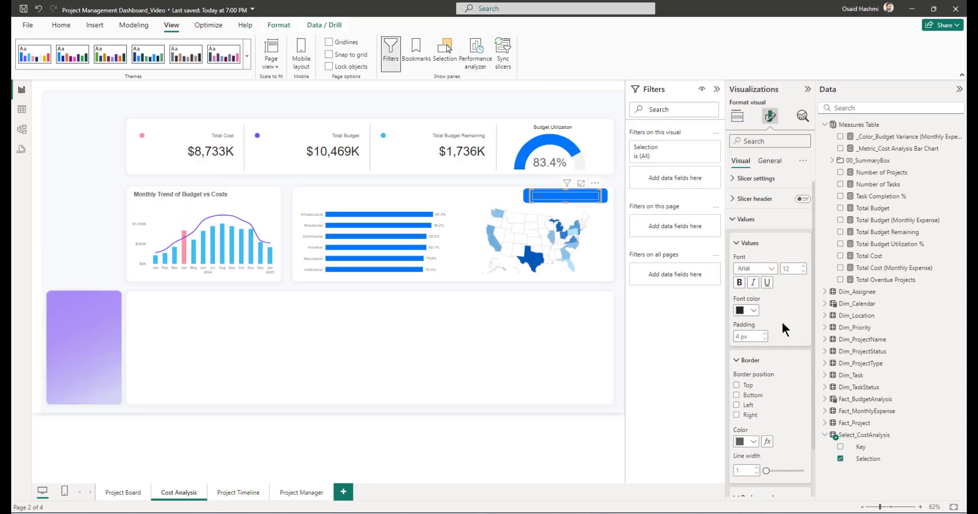
scroll(781, 321, down, 2)
click(747, 468)
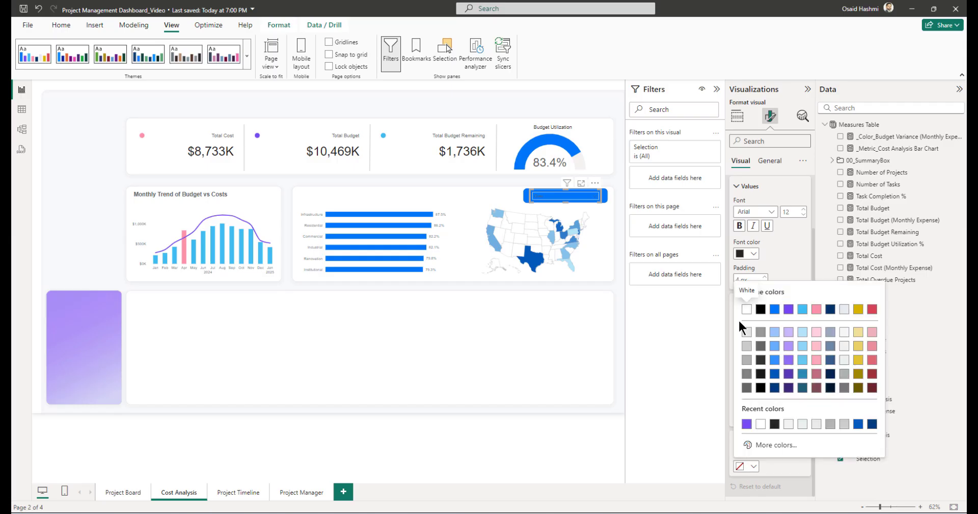
click(747, 310)
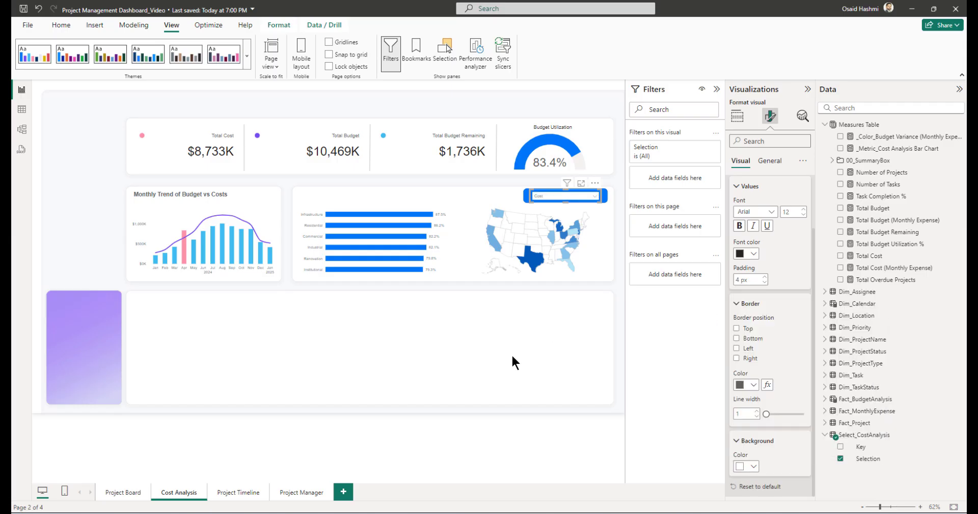
Step: Set the fill of the rounded rectangle behind the slicer to a very light gray and turn off its border
click(524, 195)
click(752, 200)
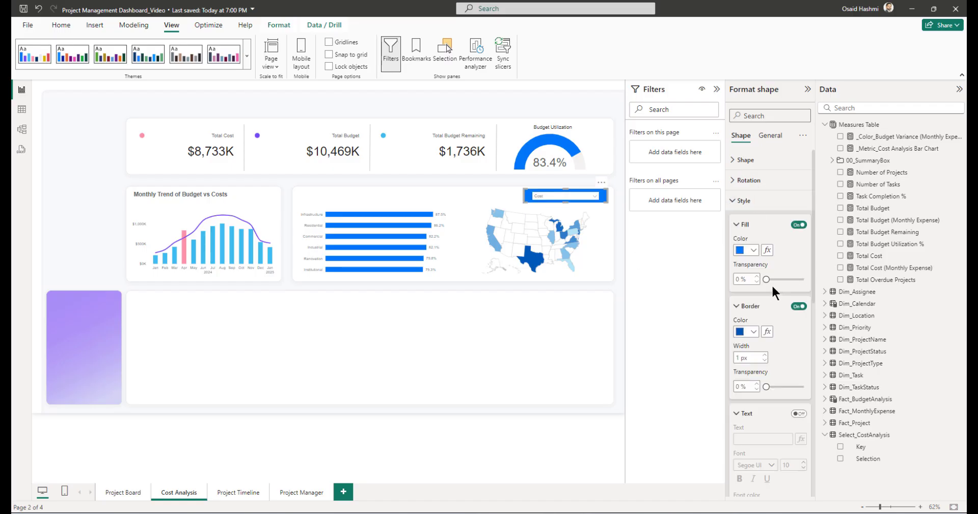
click(752, 251)
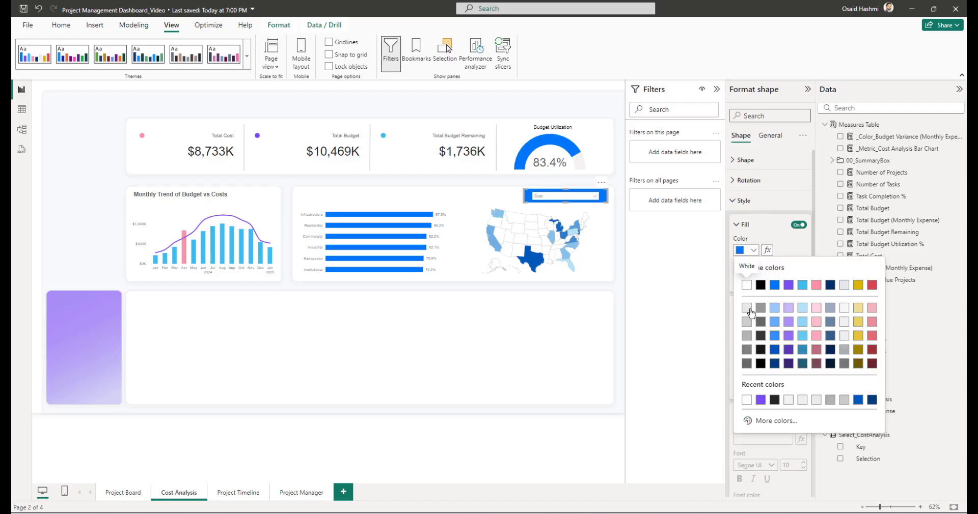
click(751, 311)
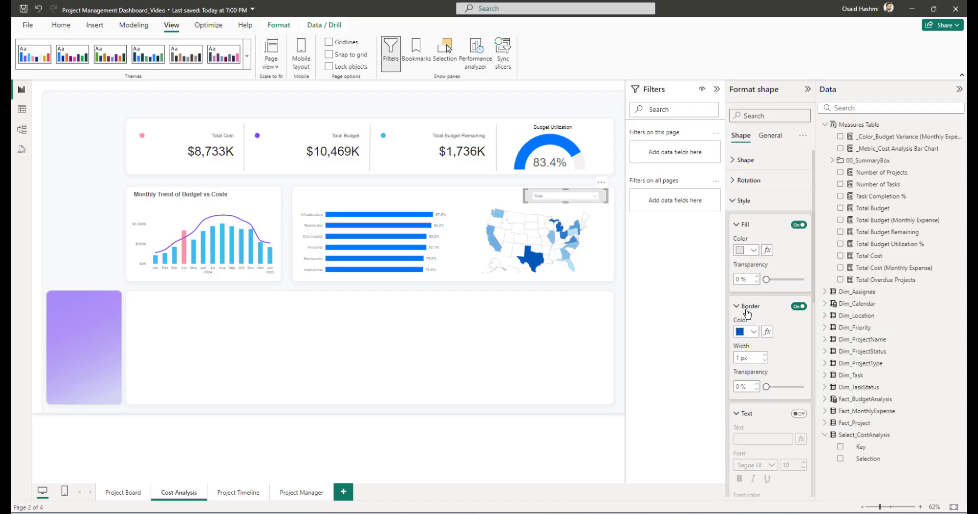
click(746, 249)
click(840, 311)
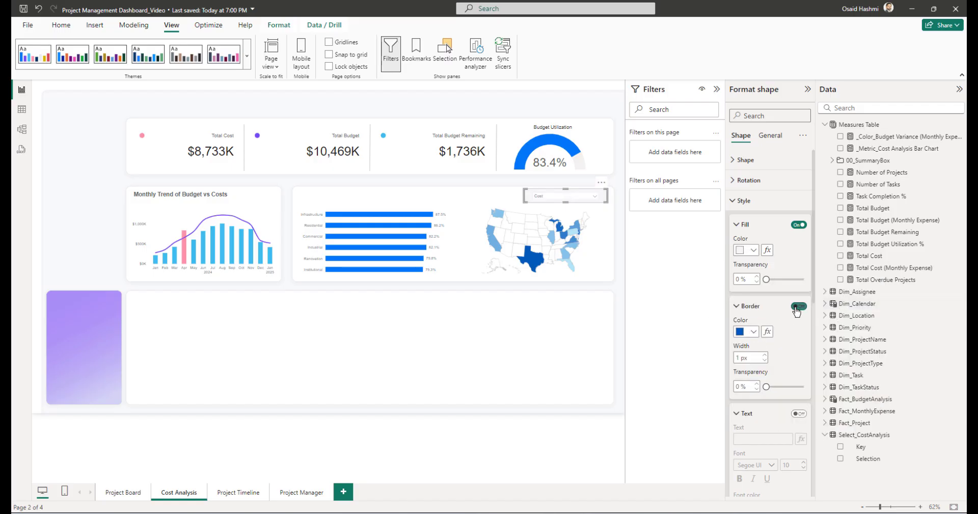
click(621, 283)
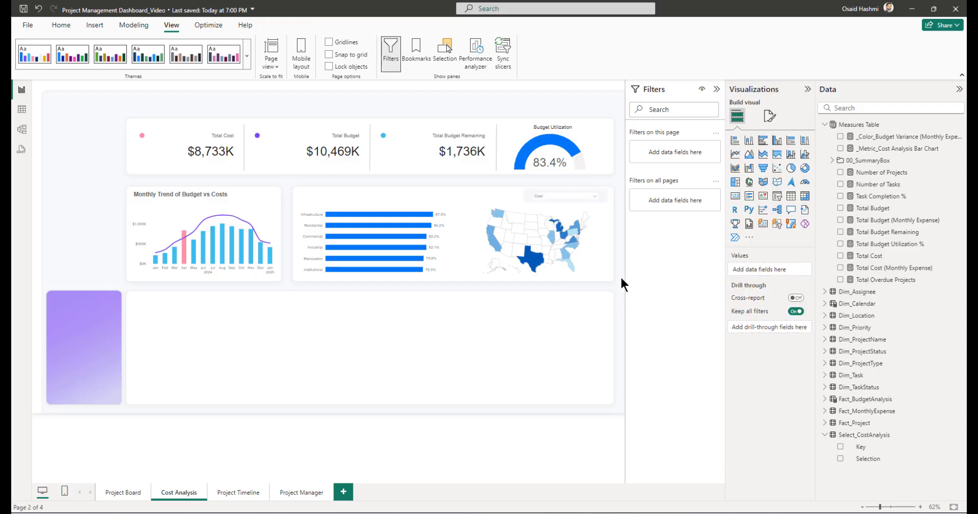
Step: Set the rounded corners of the rectangle behind the slicer to 10%
click(526, 194)
click(752, 204)
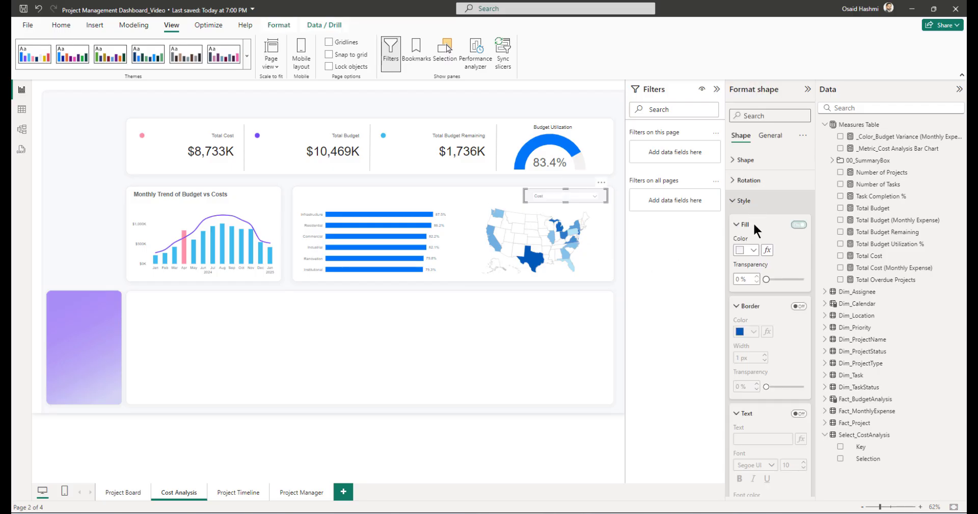
click(745, 225)
click(745, 160)
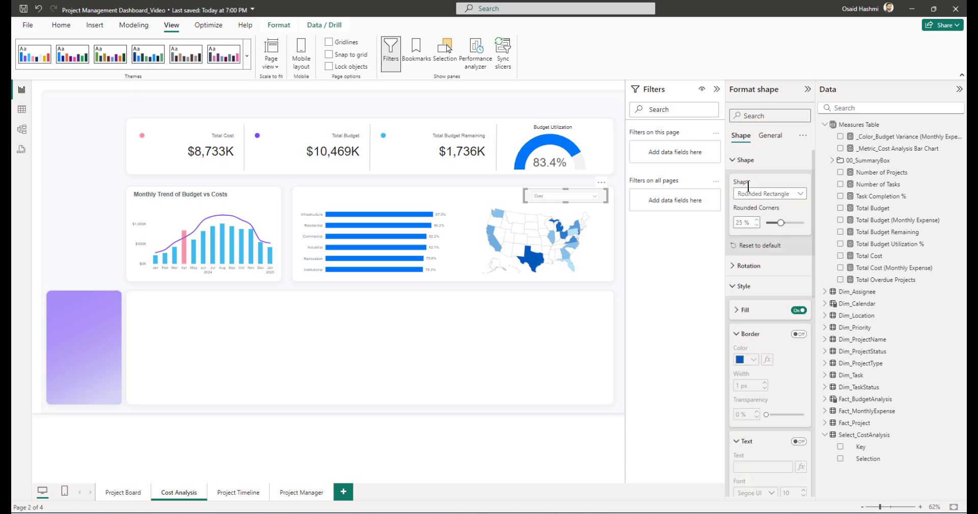
double_click(739, 223)
text(10)
click(584, 83)
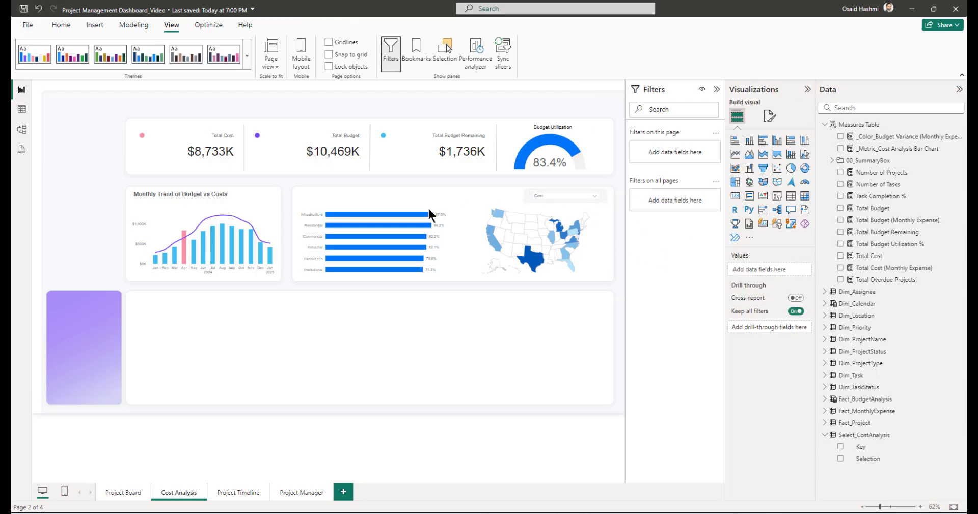
Step: Replace Total Budget Utilization % on the bar chart's X-axis with the _Metric_Cost Analysis Bar Chart measure
click(401, 208)
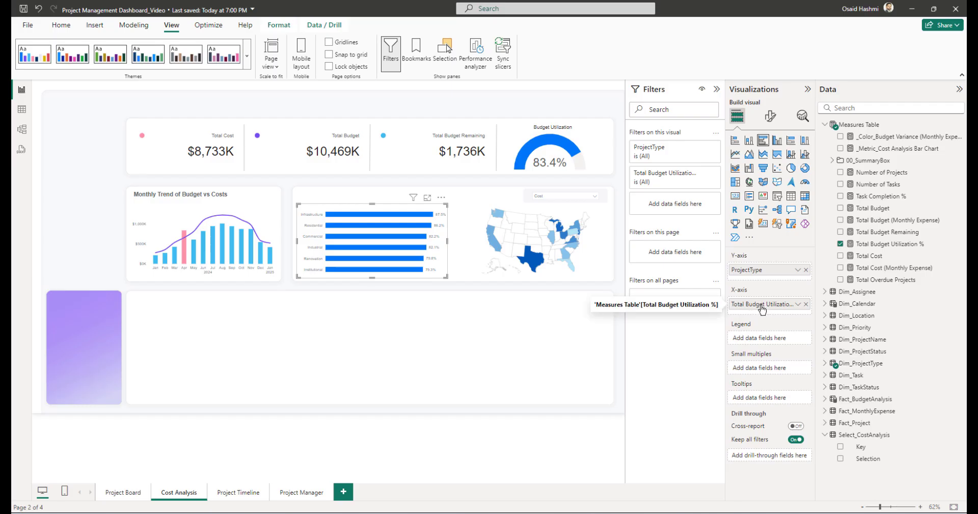
click(806, 305)
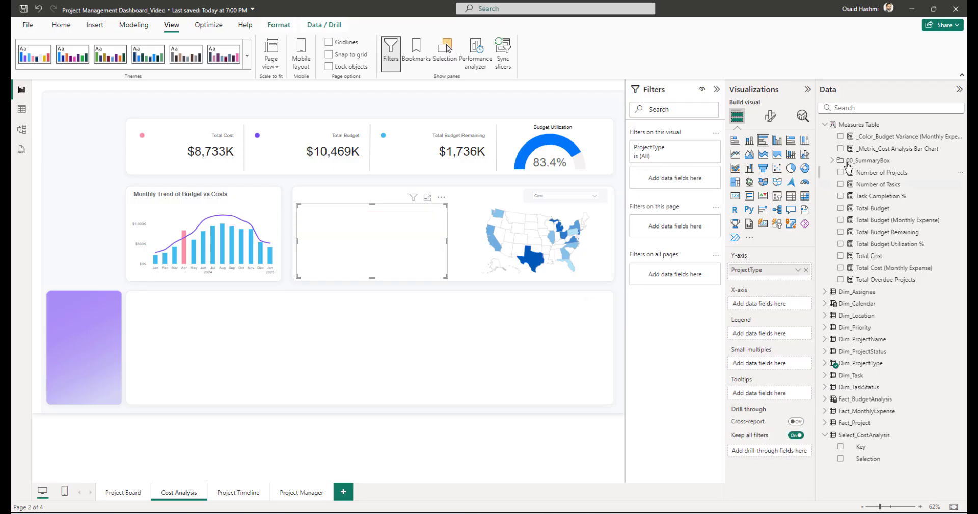
click(840, 148)
Step: Switch the slicer to Budget and Budget Remaining to check how the bar chart responds
click(551, 195)
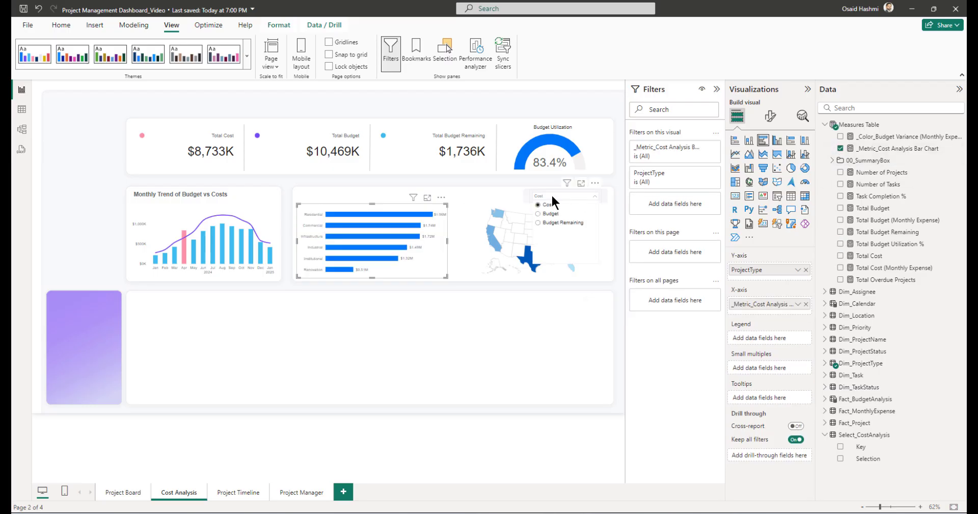
click(550, 212)
click(559, 222)
Step: Replace Number of Tasks in the map's color saturation with the _Metric_Cost Analysis Bar Chart measure
click(595, 230)
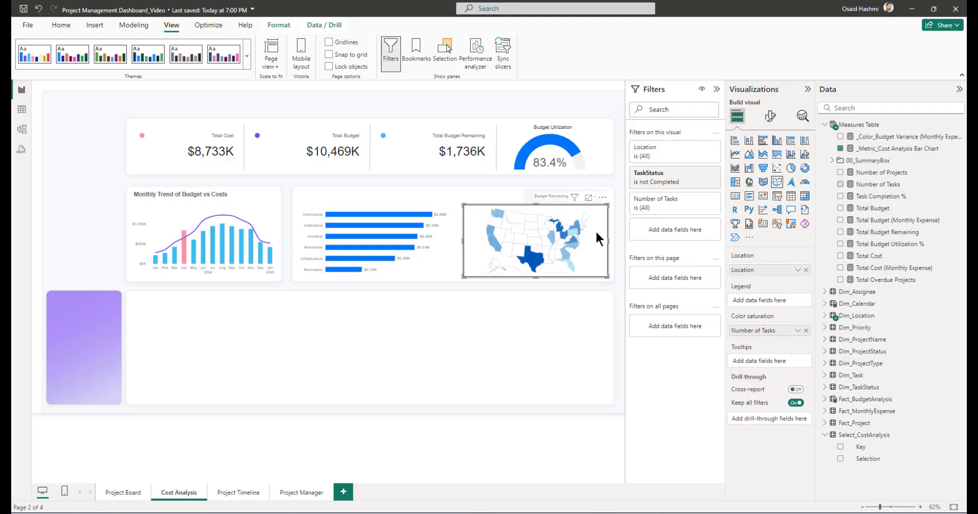
drag(769, 329, 840, 171)
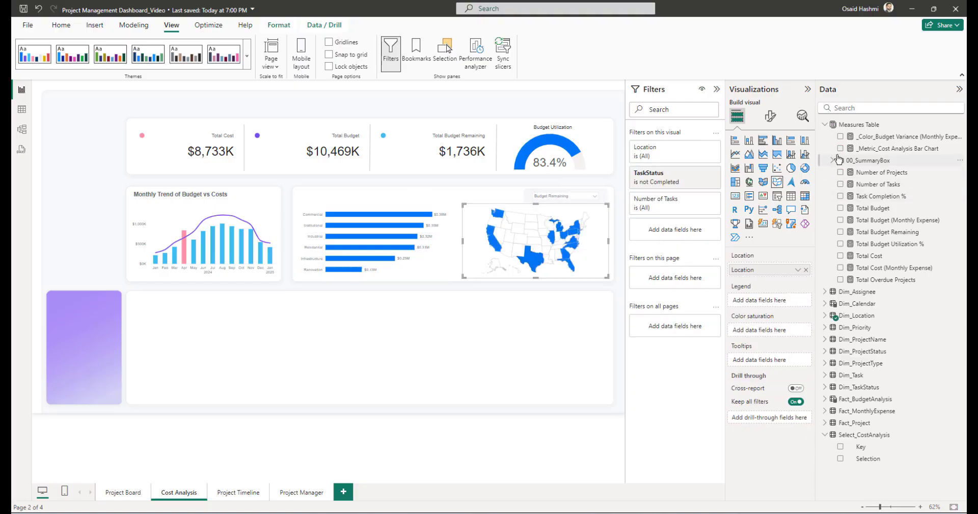
click(840, 148)
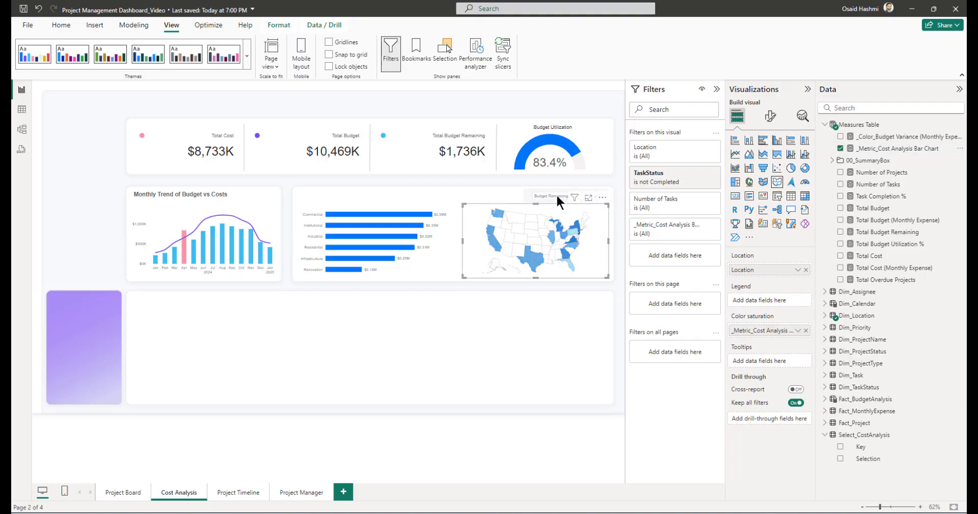
Step: Set the slicer to Budget and remove the TaskStatus filter from the map
click(542, 194)
click(543, 214)
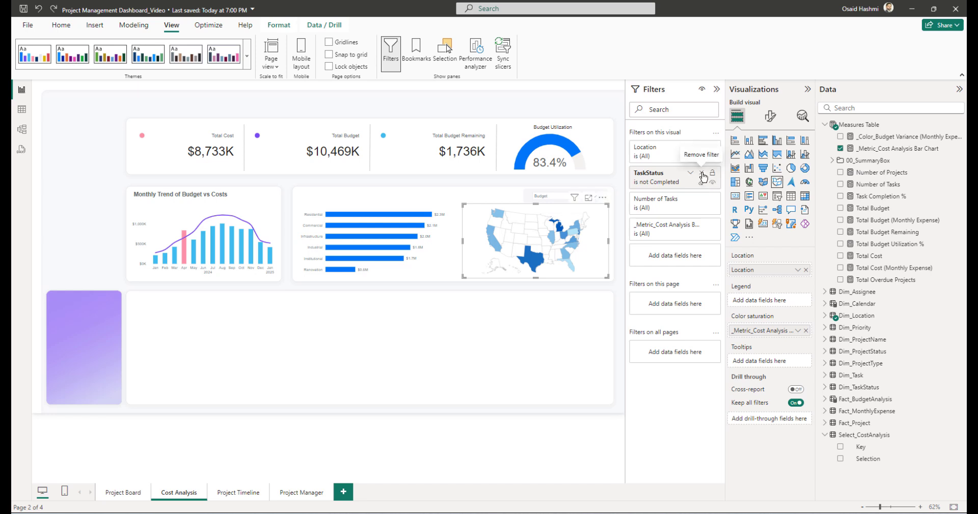
click(703, 177)
Step: Rename the map's color saturation field as Metric for this visual
click(423, 255)
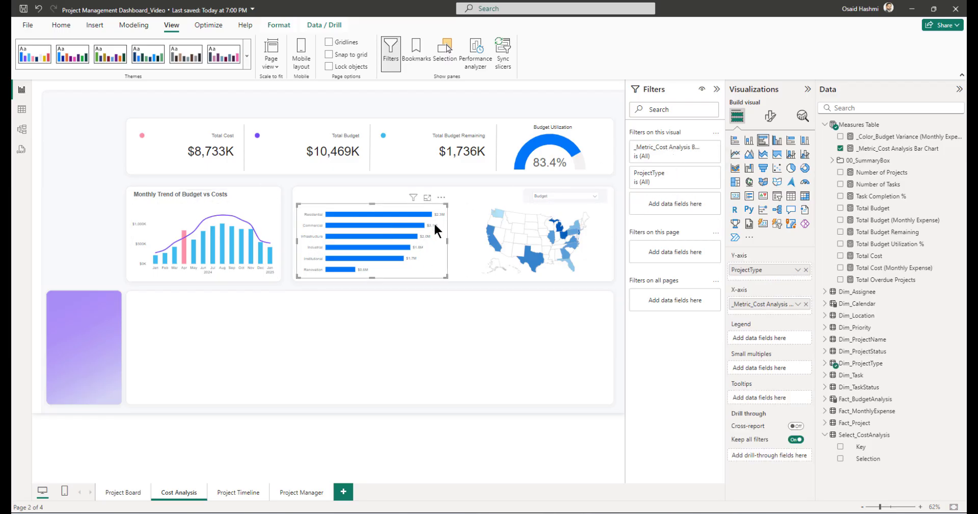
click(478, 252)
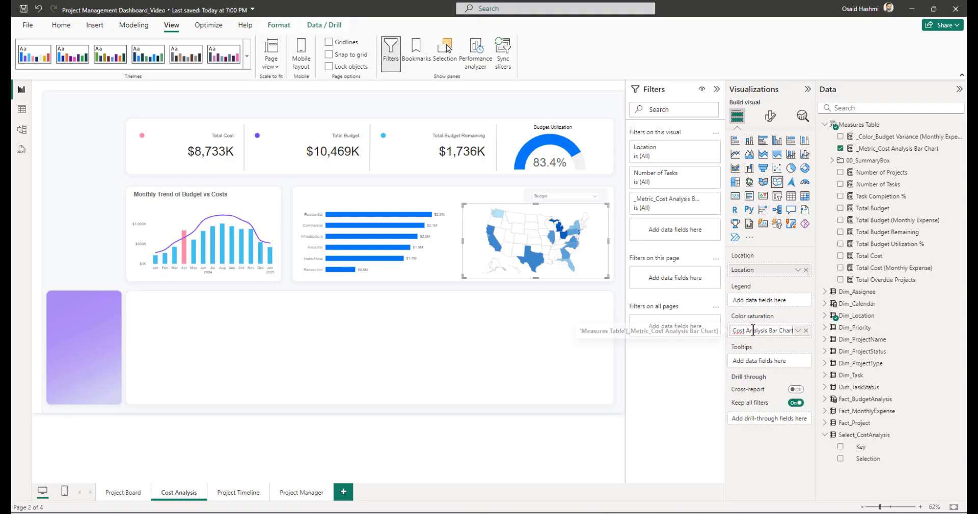
double_click(754, 331)
text(Metri)
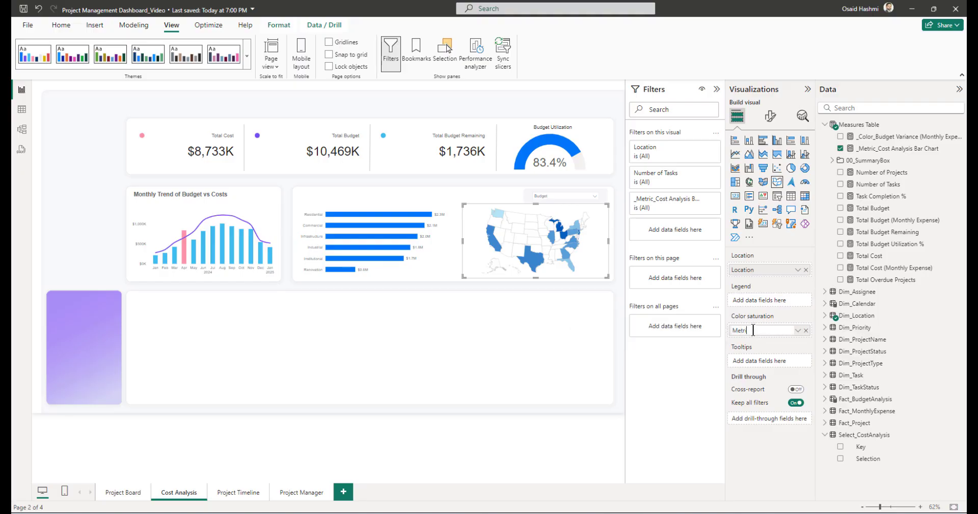
text(c)
key(Return)
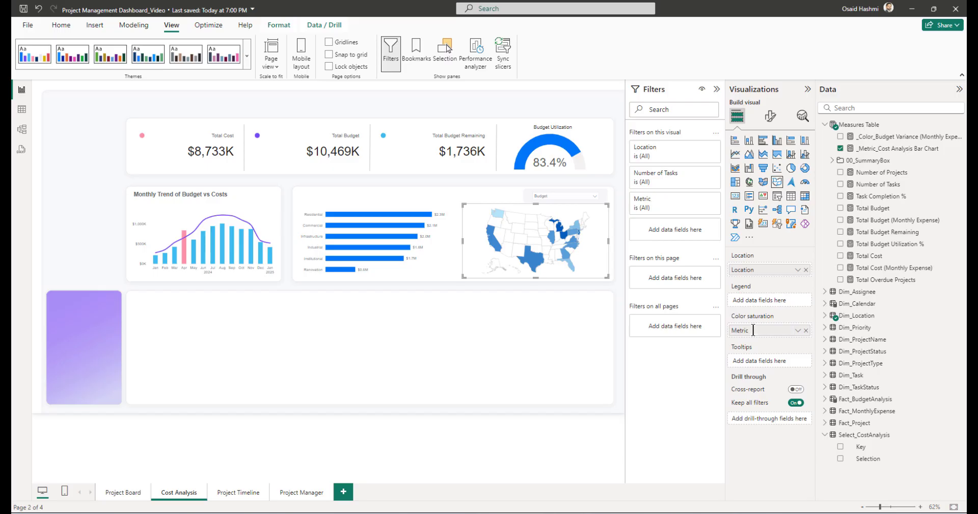
Step: Rename the bar chart's X-axis field as Metric and deselect the chart
click(424, 262)
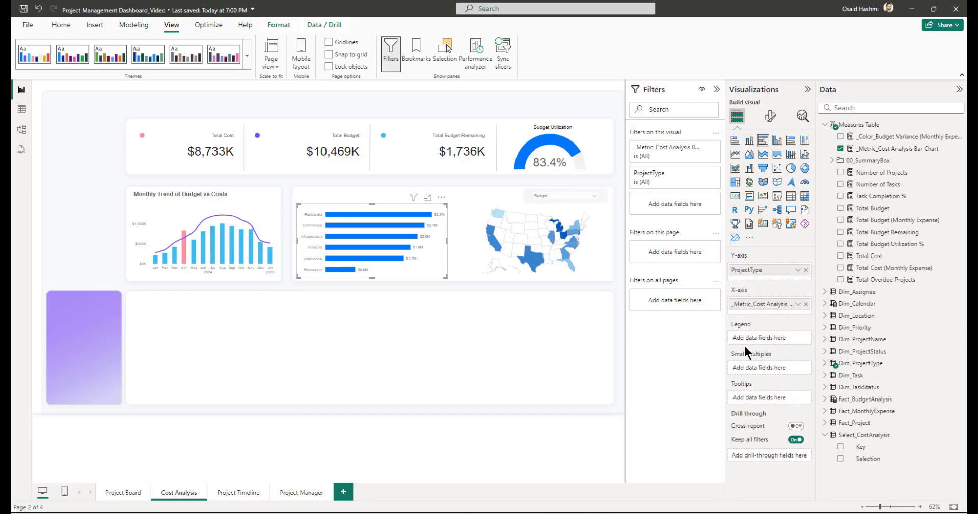
double_click(748, 305)
text(tric)
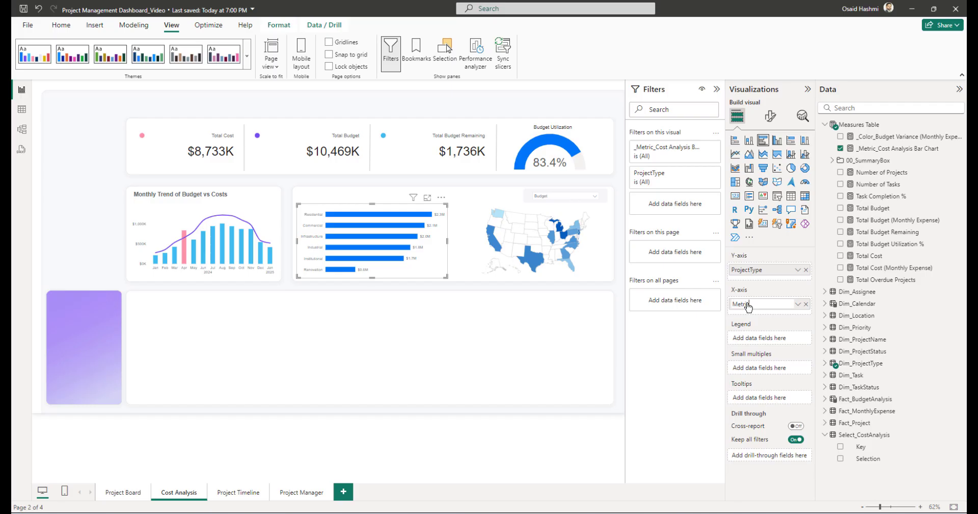
key(Return)
click(396, 200)
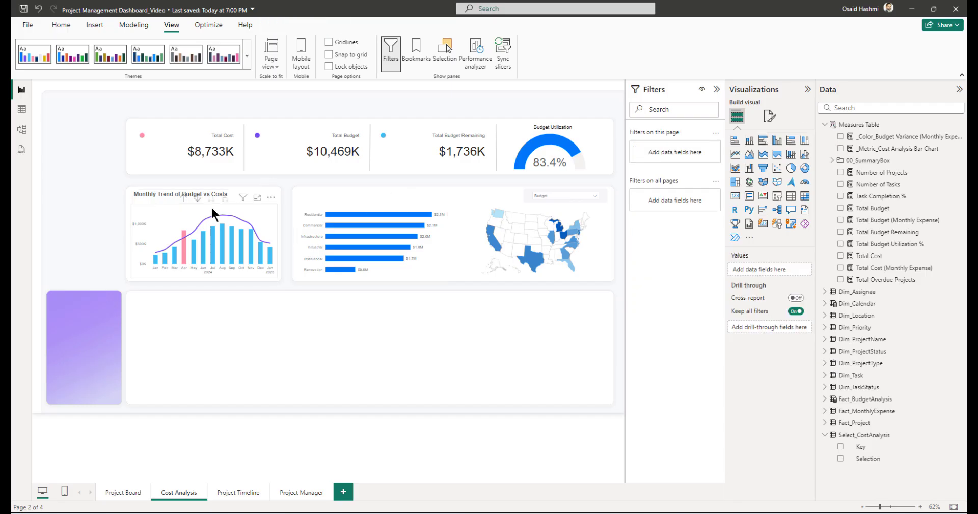
Step: Duplicate the Monthly Trend of Budget vs Costs title and place the copy above the bar chart
click(213, 197)
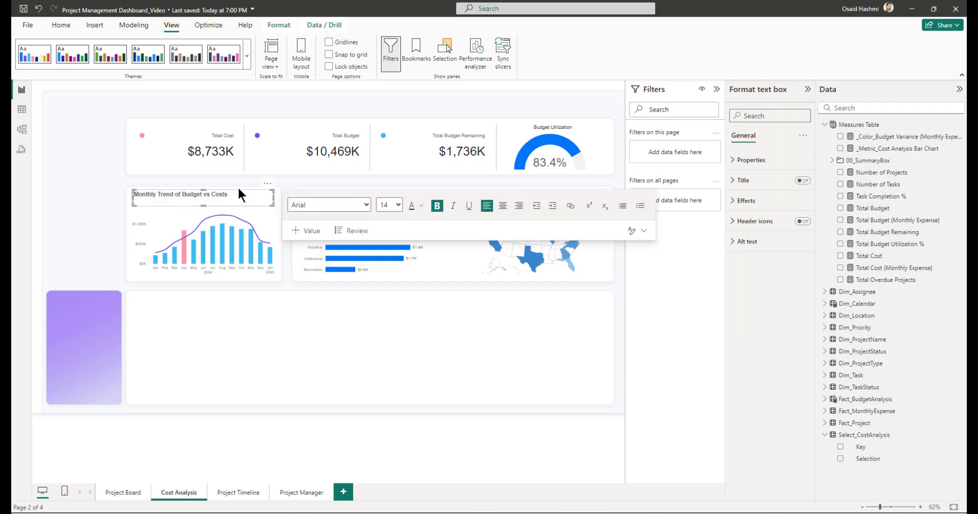
click(237, 190)
click(237, 190)
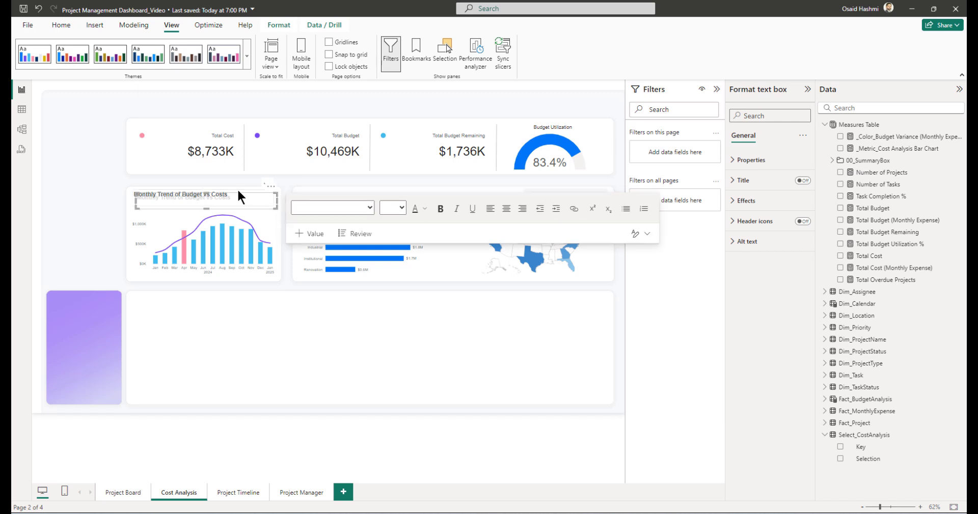
drag(269, 192, 487, 186)
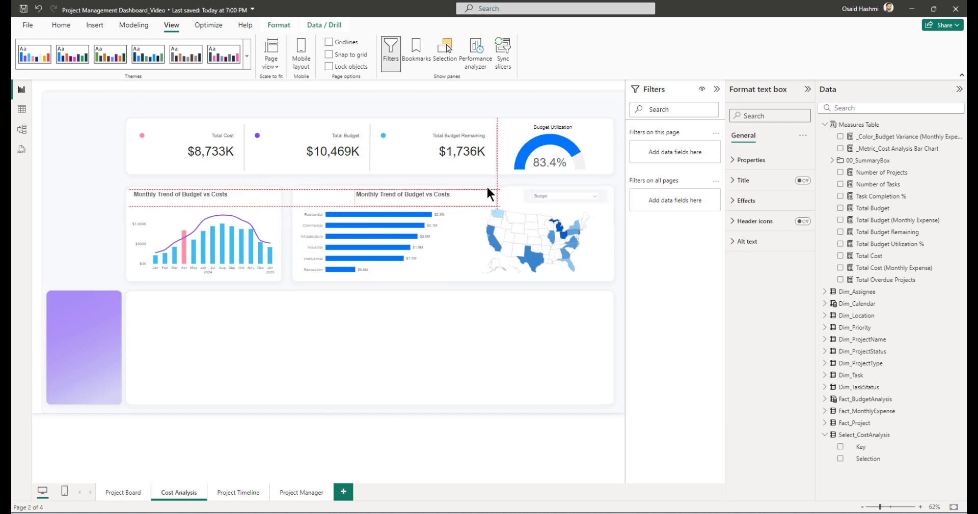
Step: Set the copied title box's height to 55 and its width to 658
click(774, 160)
double_click(750, 209)
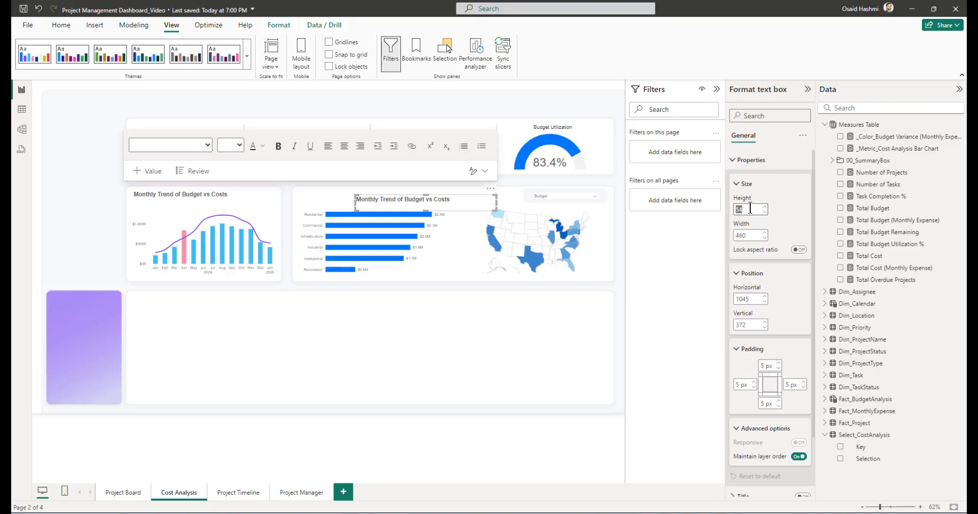
text(55)
key(Tab)
text(658)
key(Tab)
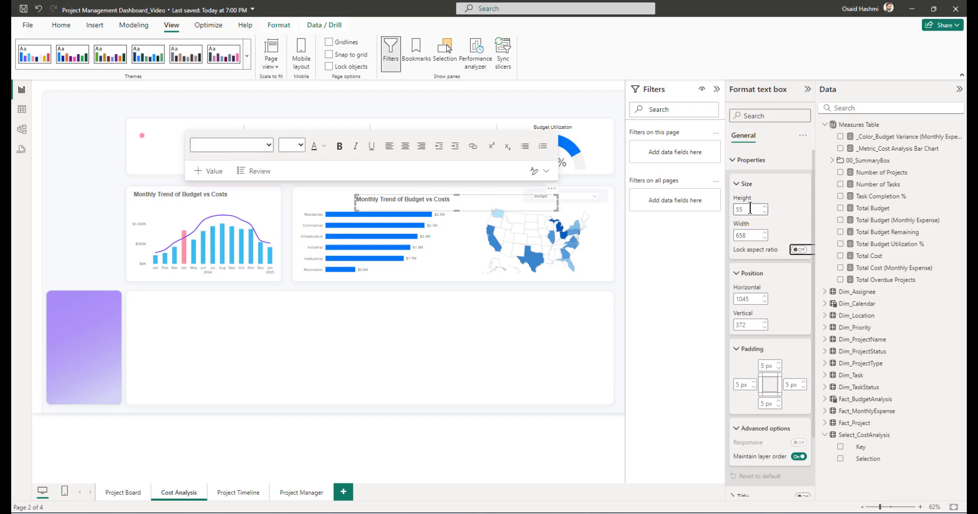
Step: Position the copied title box at horizontal 857 and vertical 356
key(Tab)
text(857)
key(Tab)
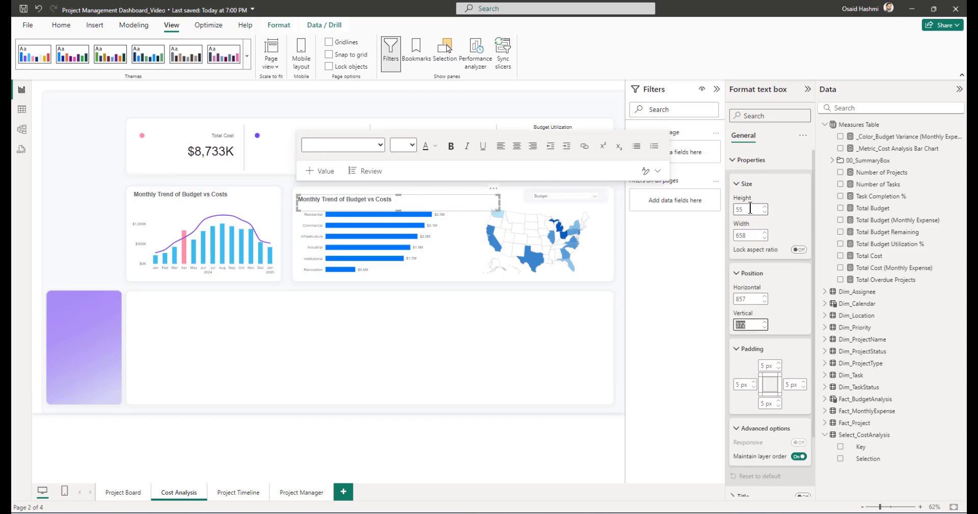
text(356)
key(Tab)
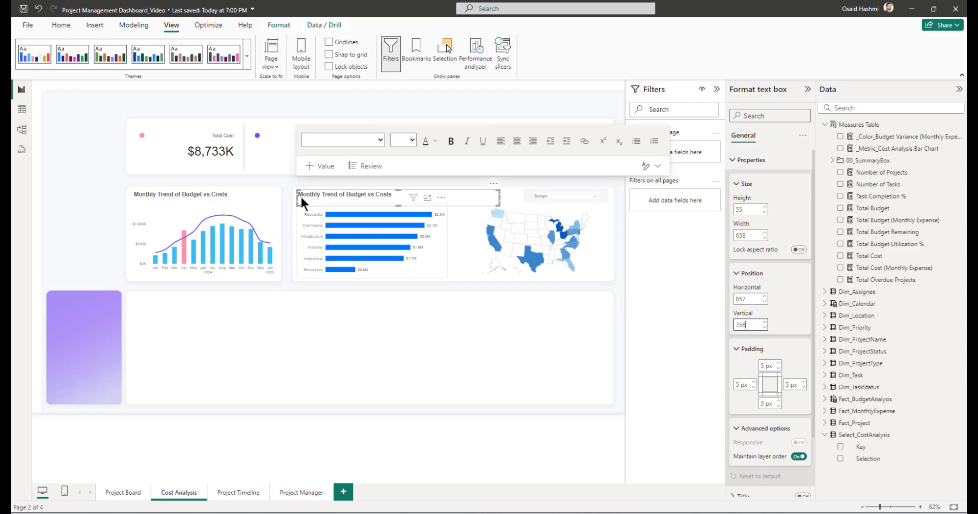
Step: Delete the copied title's text except for its first letter M
click(407, 195)
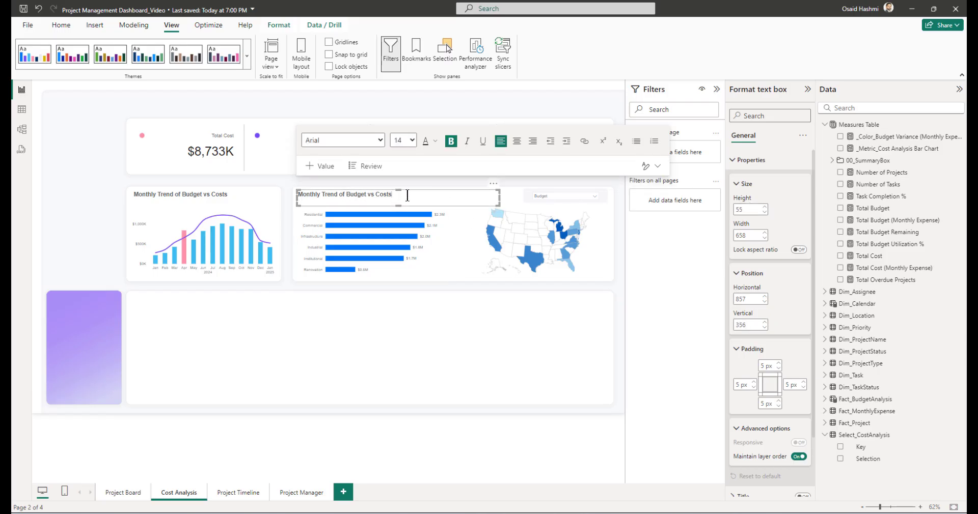
key(shift+Left)
key(shift+Left)
key(shift+Left)
key(shift+Left)
key(shift+Left)
key(shift+Left)
key(shift+Left)
key(shift+Left)
key(shift+Left)
key(shift+Left)
key(shift+Left)
key(shift+Left)
key(shift+Left)
key(shift+Left)
key(shift+Left)
key(shift+Left)
key(shift+Left)
key(shift+Left)
key(shift+Left)
key(shift+Left)
key(BackSpace)
key(BackSpace)
Step: Create a new measure in the Measures Table named _Filter_CostAnalysis Selection
right_click(852, 126)
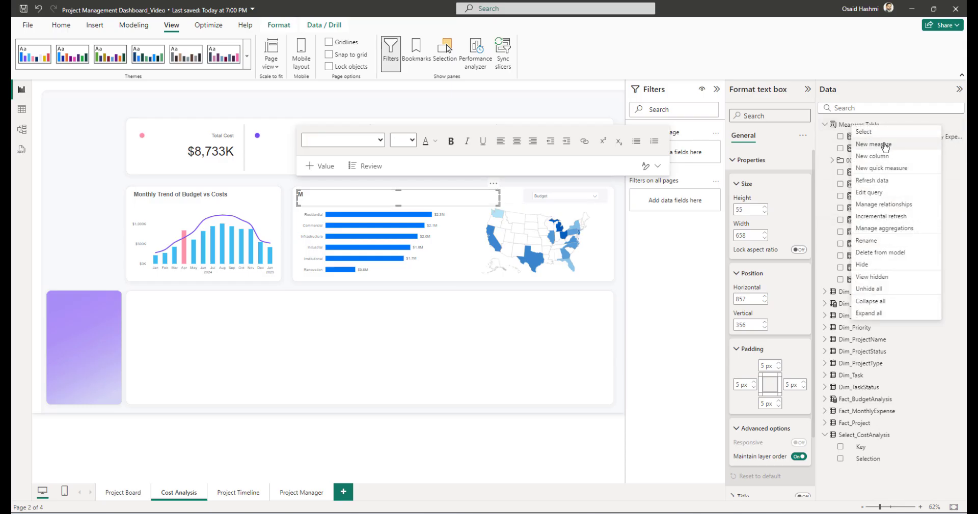
click(875, 148)
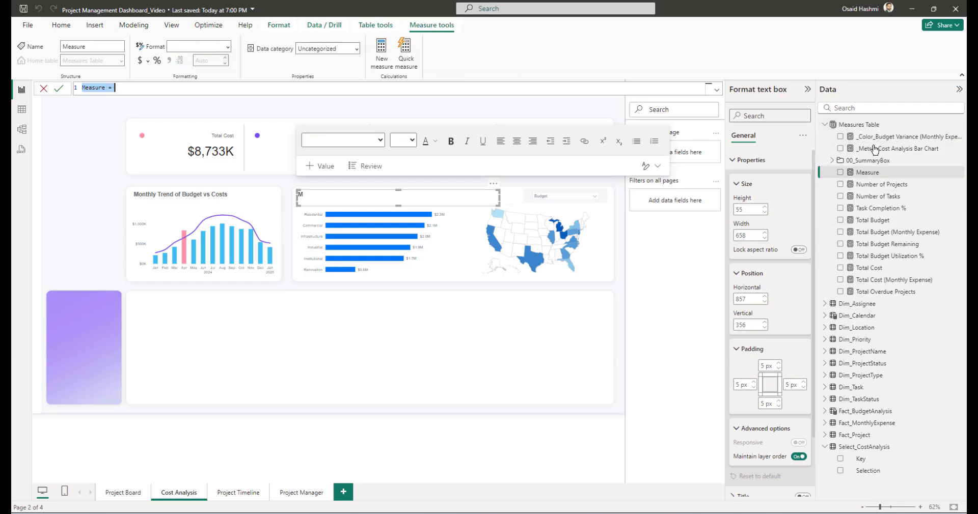
text(Mea)
key(BackSpace)
key(BackSpace)
key(BackSpace)
text(_Filter_CostNa)
key(BackSpace)
key(BackSpace)
text(Analysis)
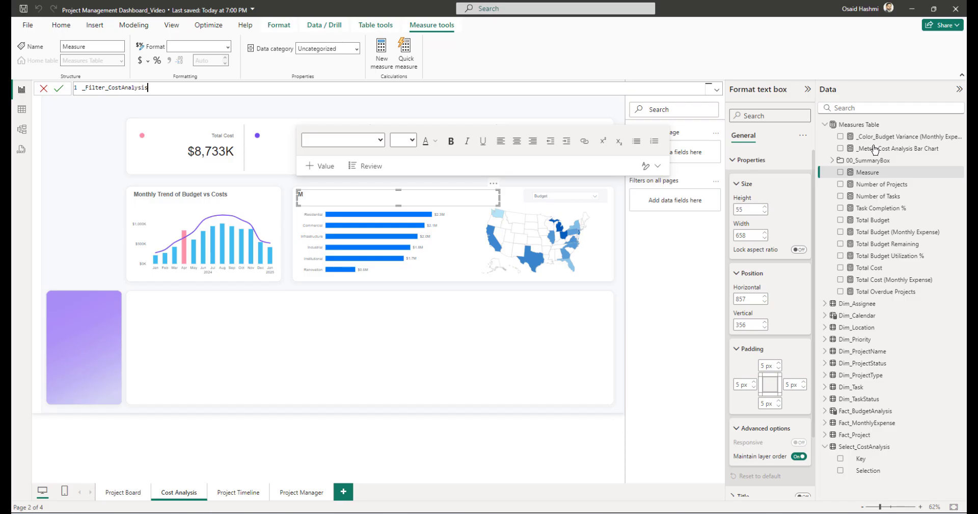
text( Selection =)
key(shift+Return)
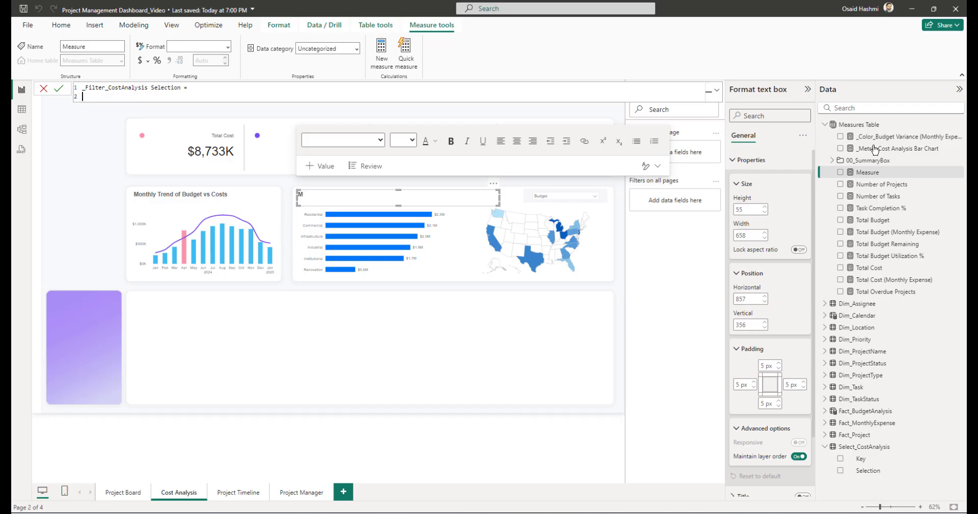
Step: Start the measure's formula with an IF whose condition is HASONEVALUE(Select_CostAnalysis[Selection])
text(if)
key(Tab)
key(shift+Return)
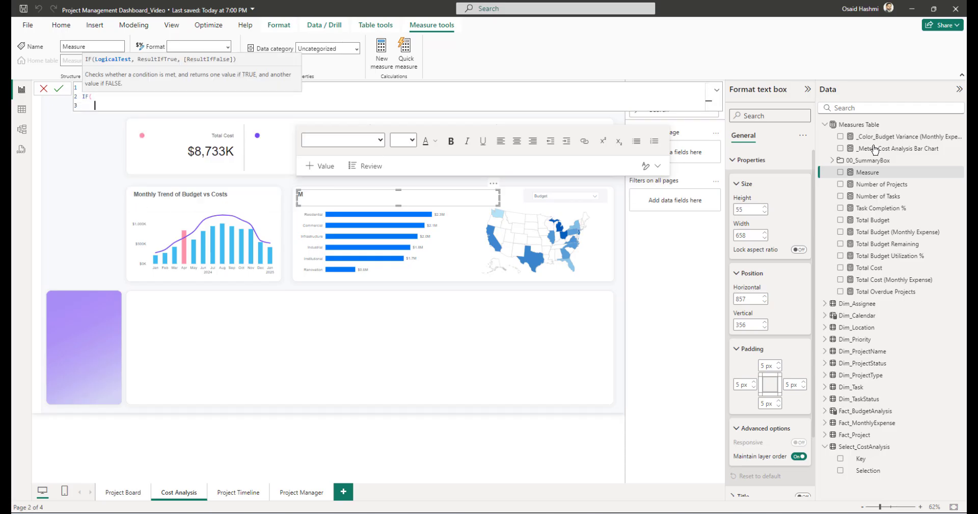
text(HASONEFILTER()
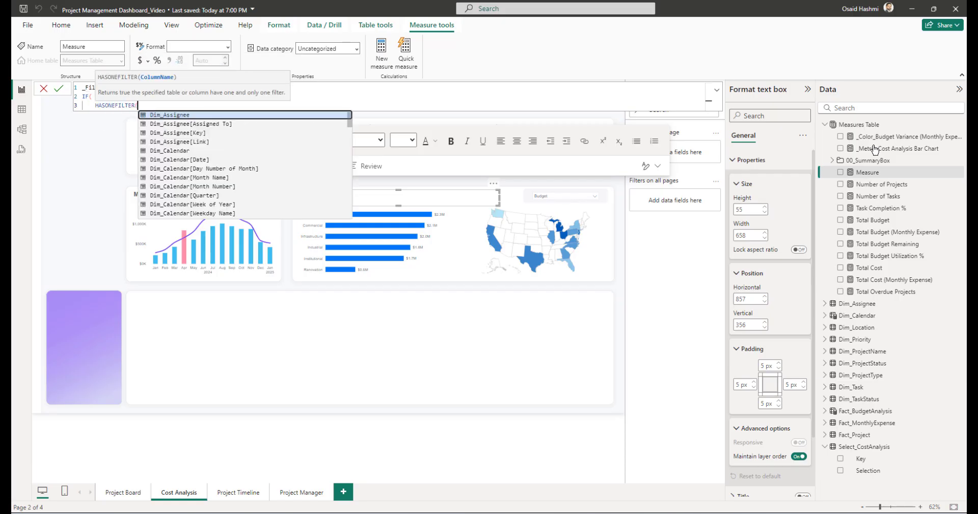
key(BackSpace)
key(BackSpace)
key(BackSpace)
key(BackSpace)
key(BackSpace)
key(BackSpace)
text(V)
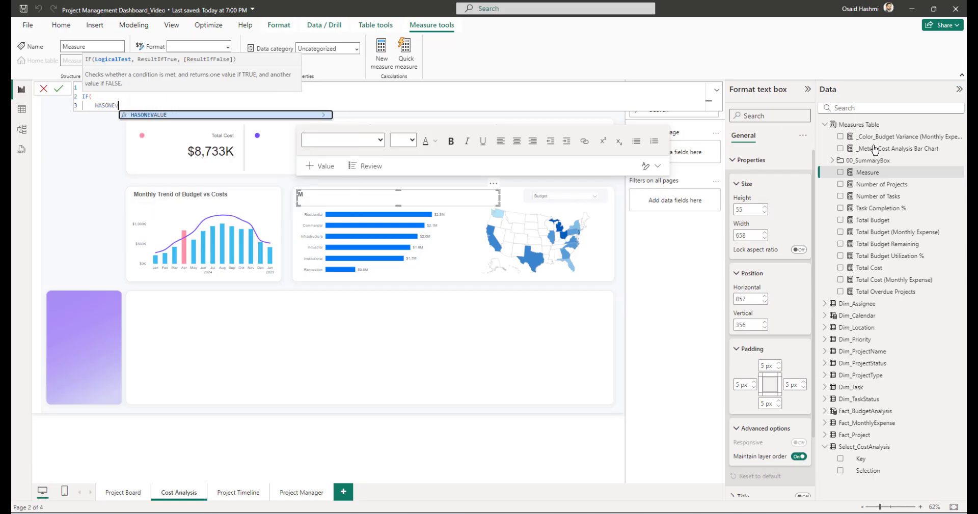
key(Tab)
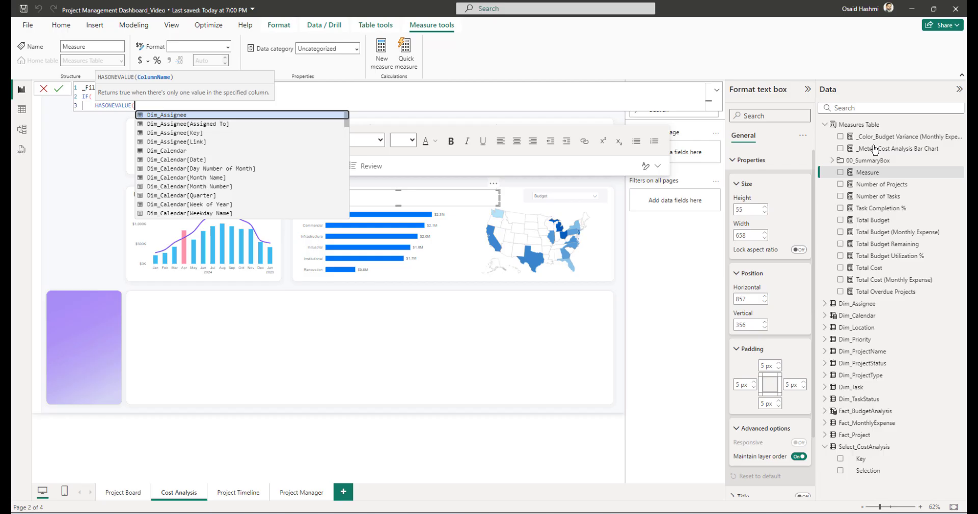
text(selection)
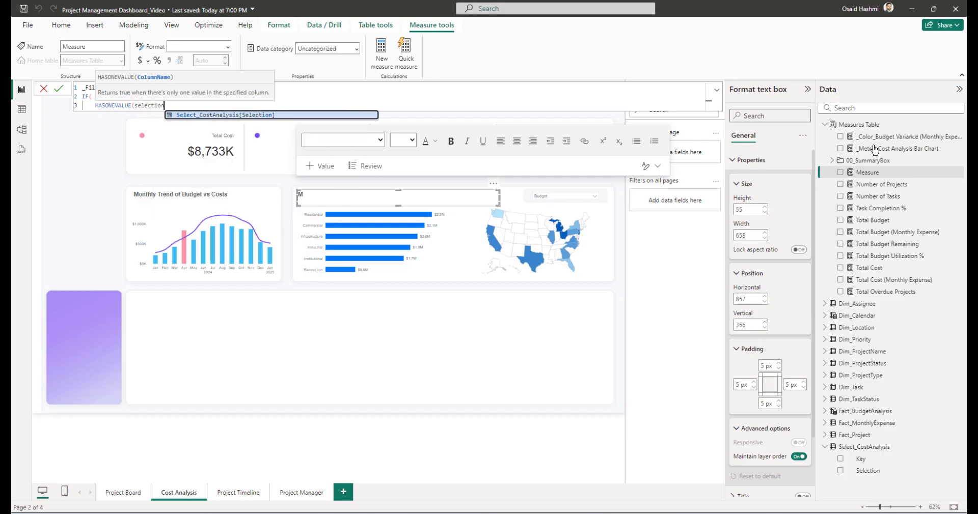
key(Tab)
text())
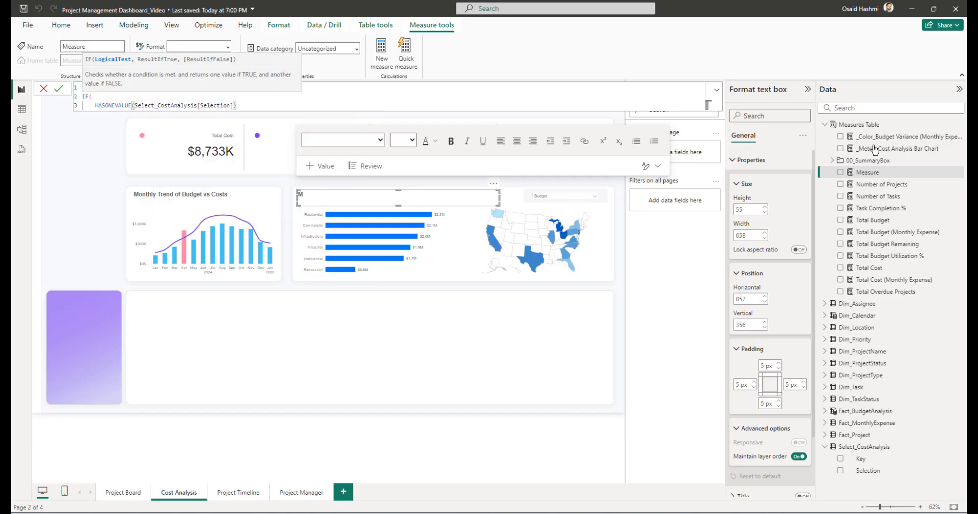
Step: Add VALUES(Select_CostAnalysis[Selection]) as the IF function's result when the condition is true
text(,)
key(shift+Return)
text(val)
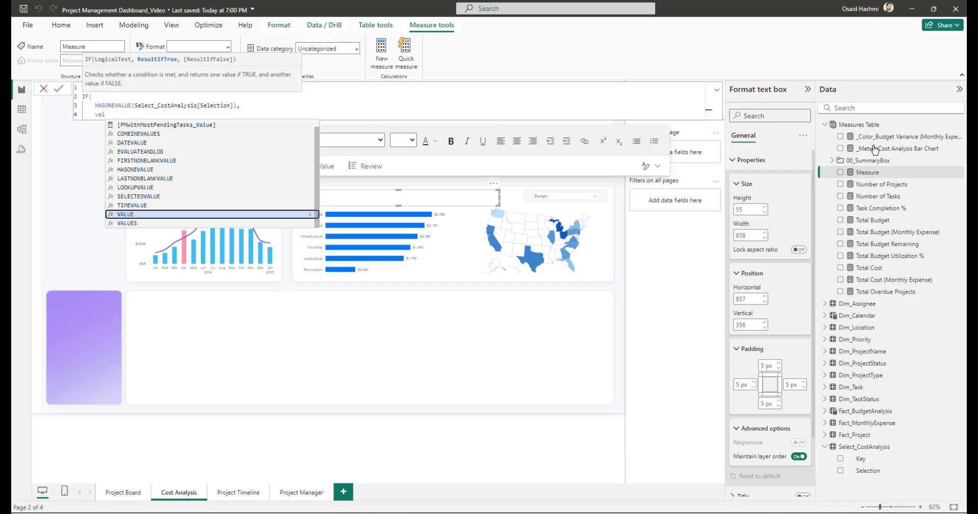
text(ues)
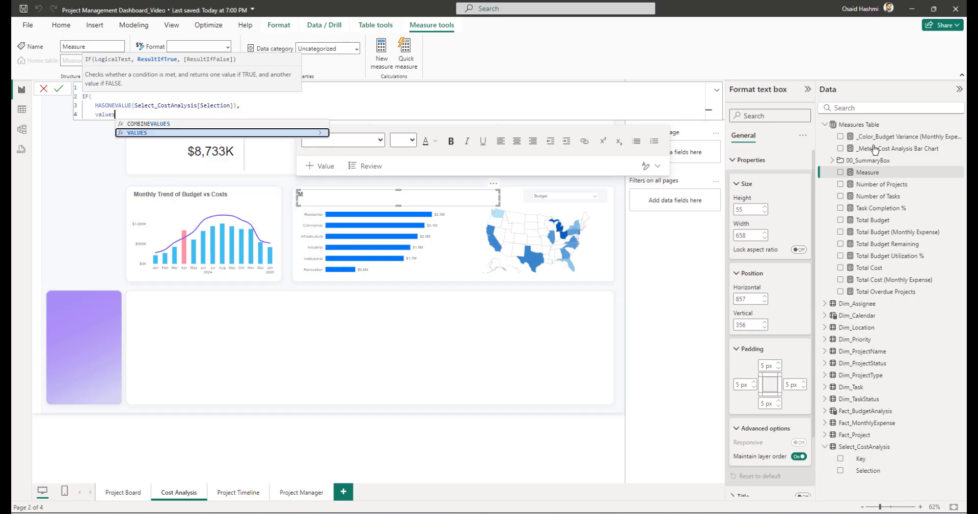
key(Tab)
text(selection)
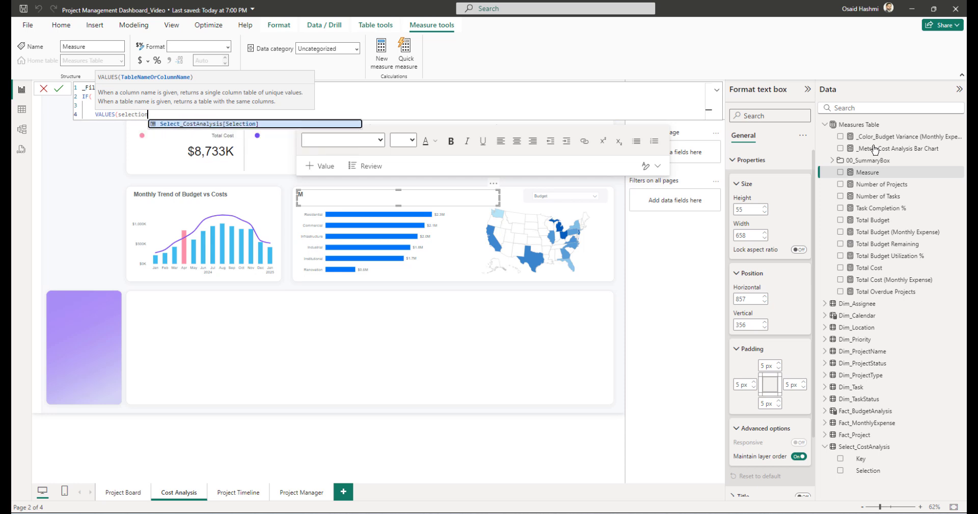
key(Tab)
text())
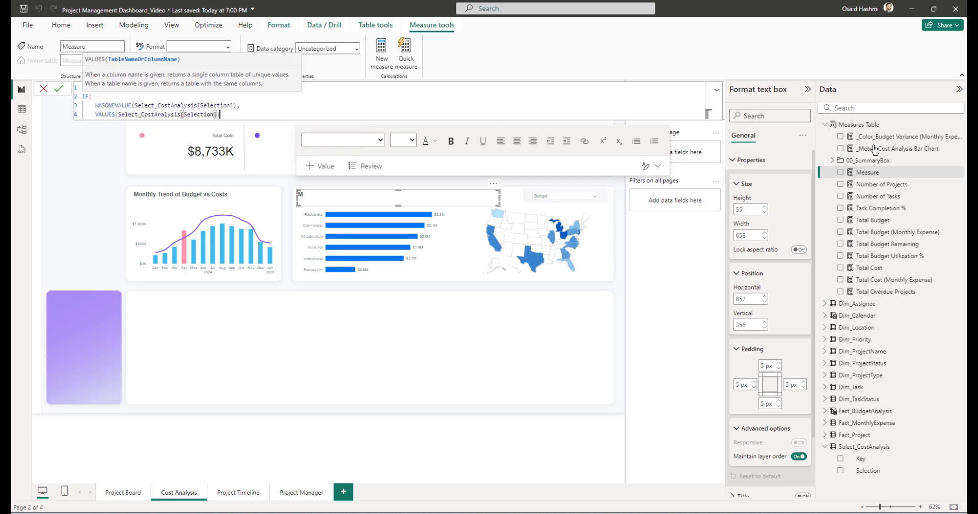
Step: Add "Select a Metric" as the IF function's fallback result, close the formula and commit the measure
text(,)
key(shift+Return)
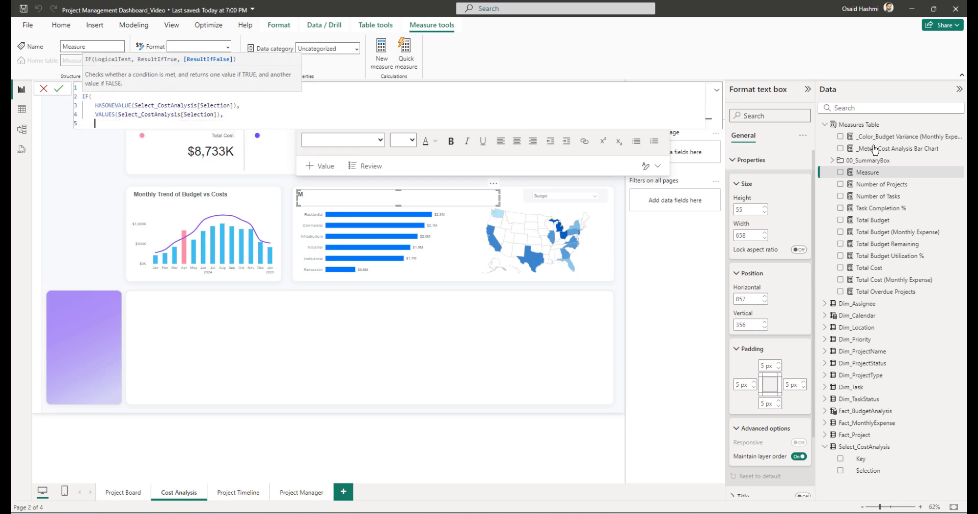
text("Select a Metric")
key(shift+Return)
key(BackSpace)
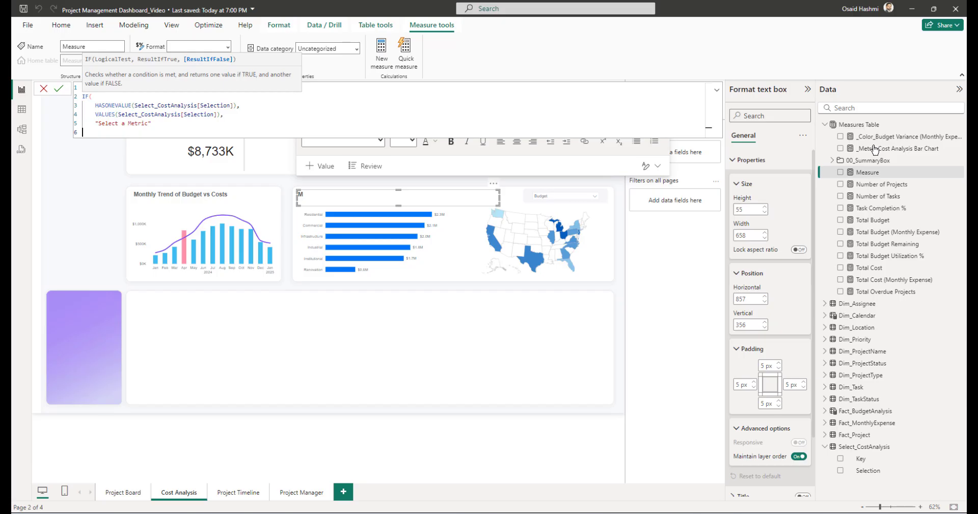
text())
key(Return)
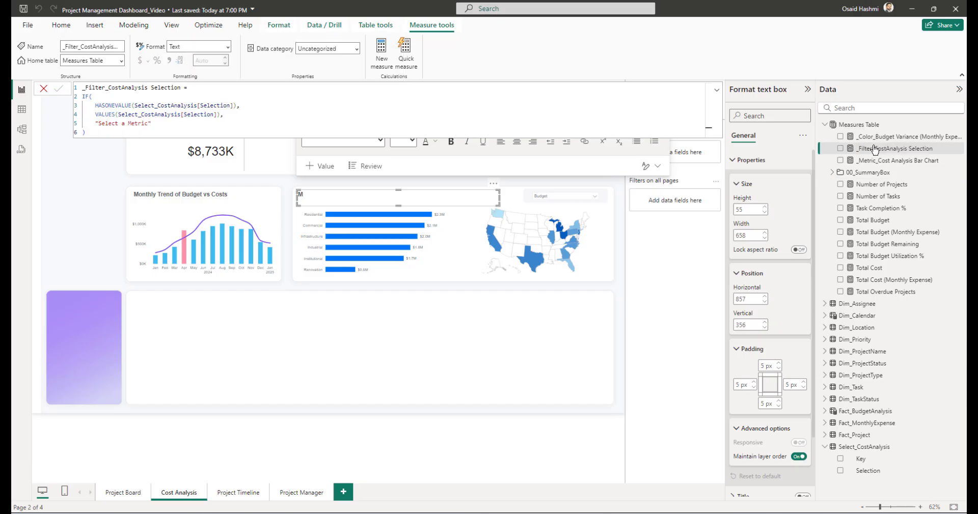
Step: Insert a dynamic value based on the _Filter_CostAnalysis Selection measure after the letter M in the title box
click(338, 197)
click(320, 168)
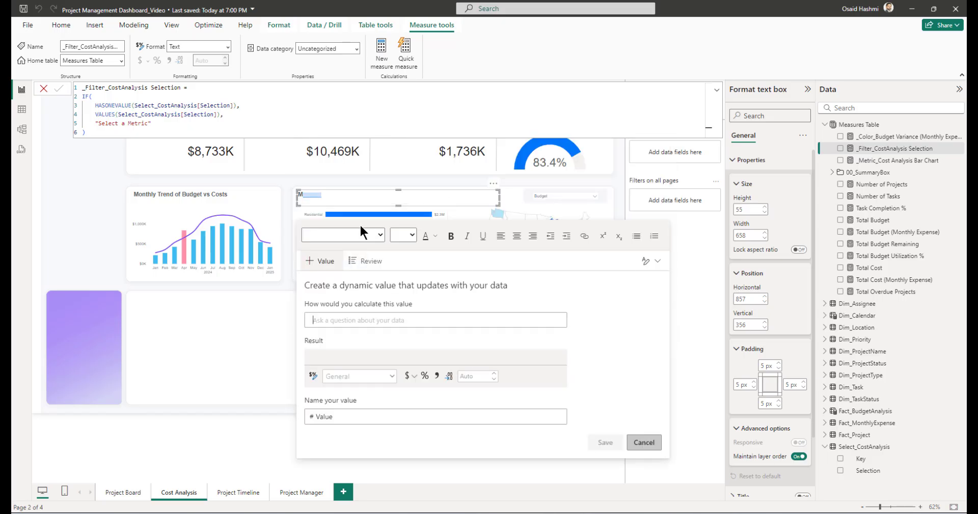
click(348, 320)
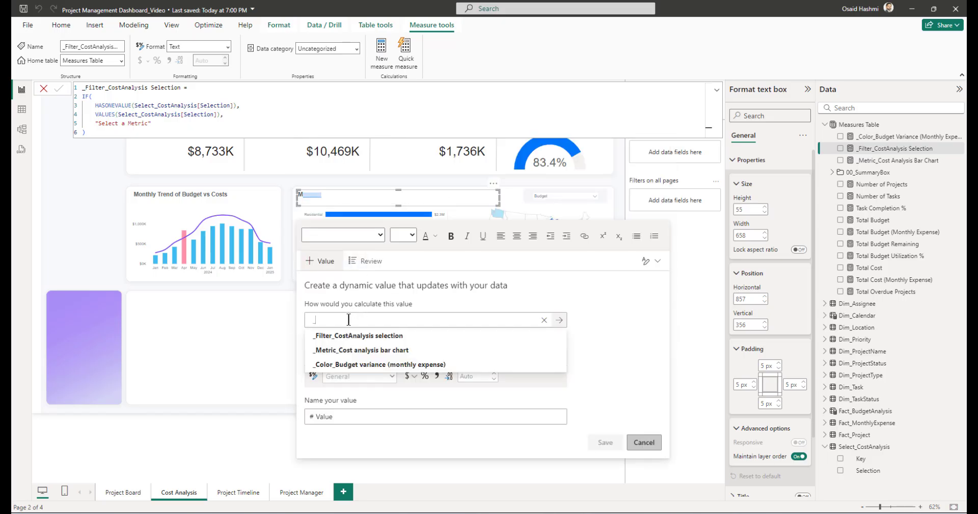
click(352, 337)
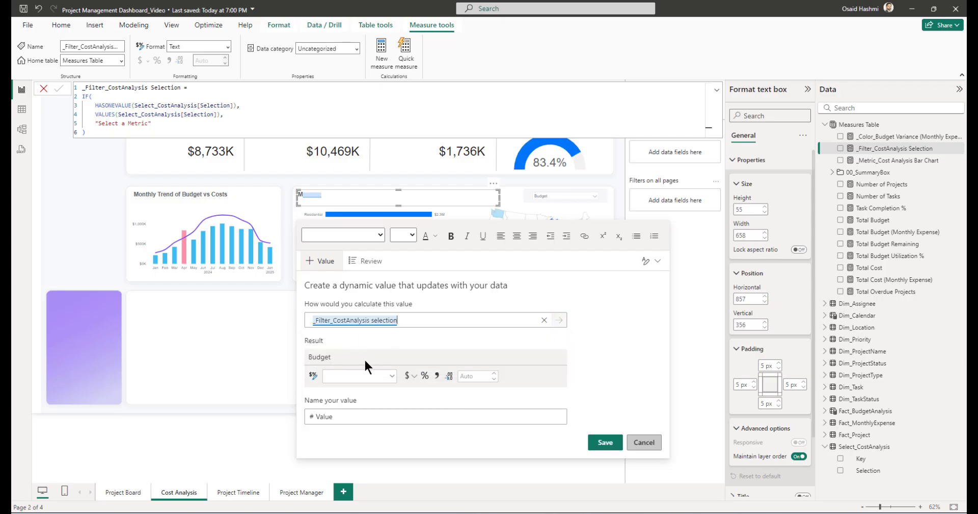
click(604, 442)
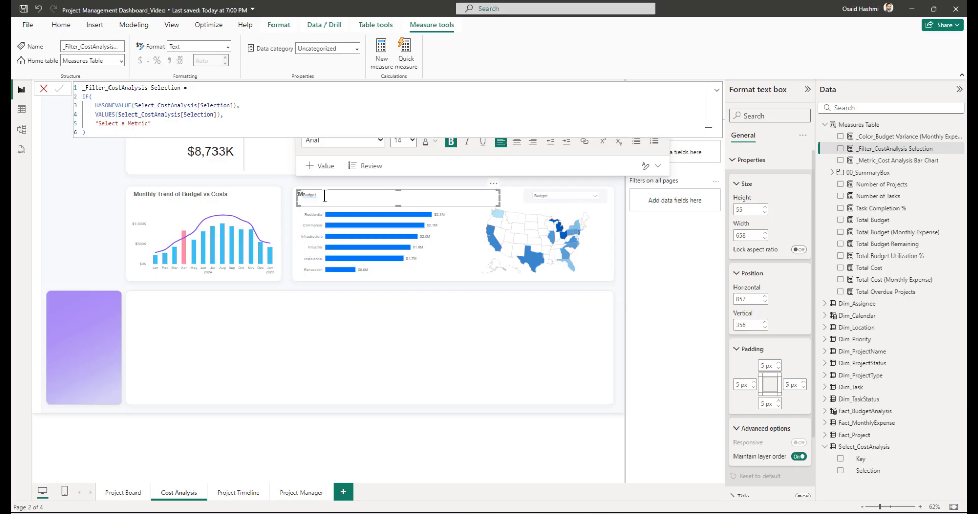
Step: Remove the leftover letter M and add "by Project Type and Locations" after the dynamic value in the title
key(BackSpace)
key(BackSpace)
key(BackSpace)
text(ject Type and Location)
Step: Set the font size of the whole bar chart and map title to 11
key(ctrl+a)
click(412, 141)
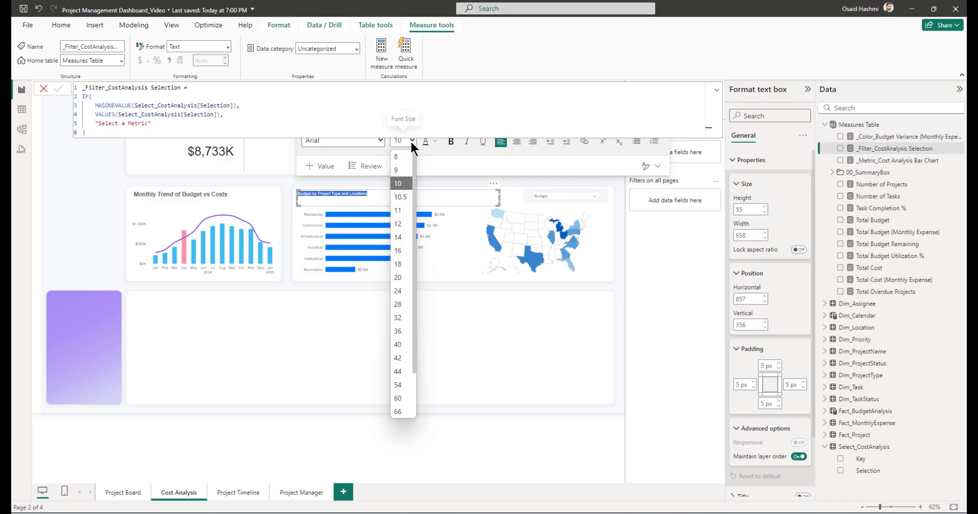
click(398, 210)
click(493, 364)
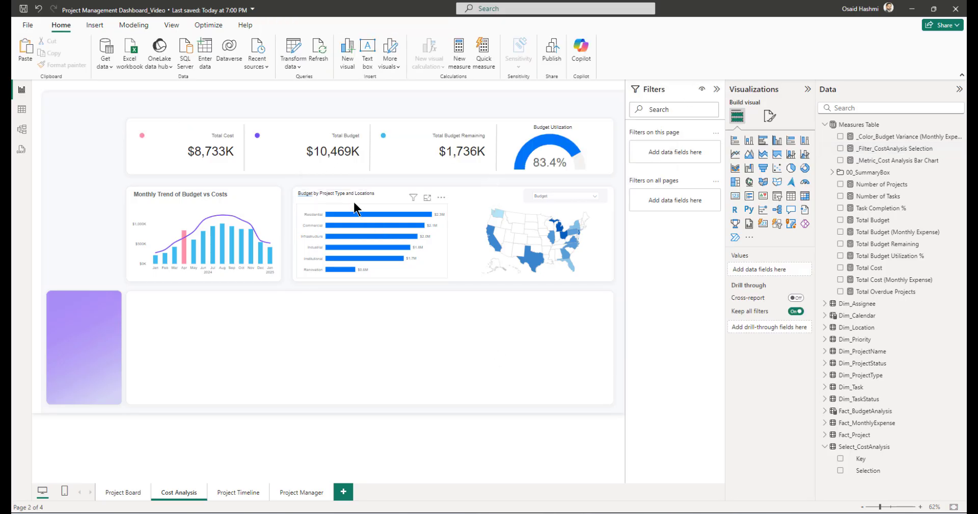
Step: Copy the hex code of the font colour used by the "Monthly Trend of Budget vs Costs" title
click(187, 195)
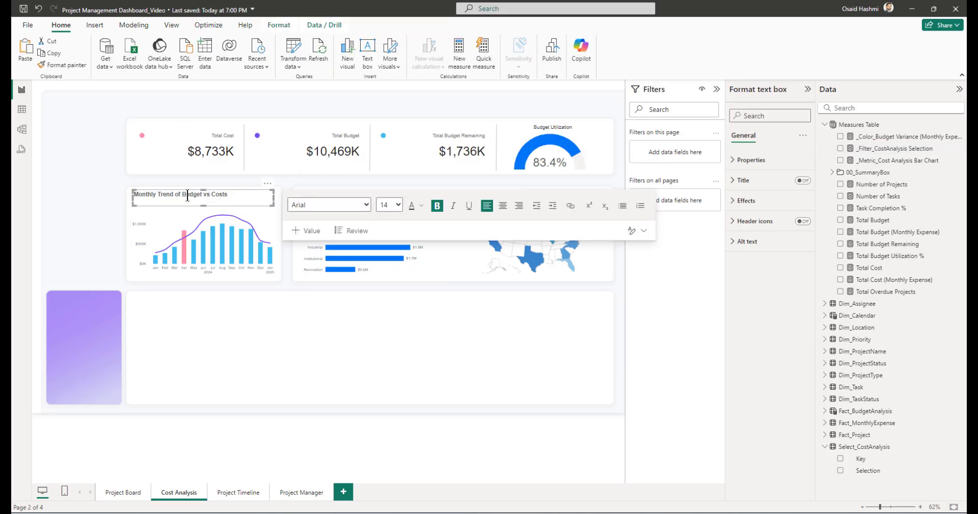
click(421, 206)
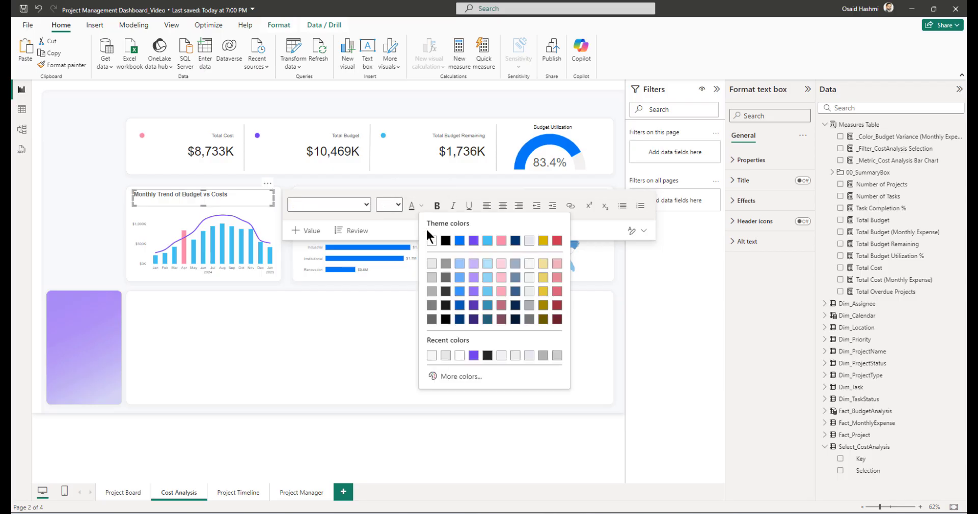
click(461, 377)
key(ctrl+c)
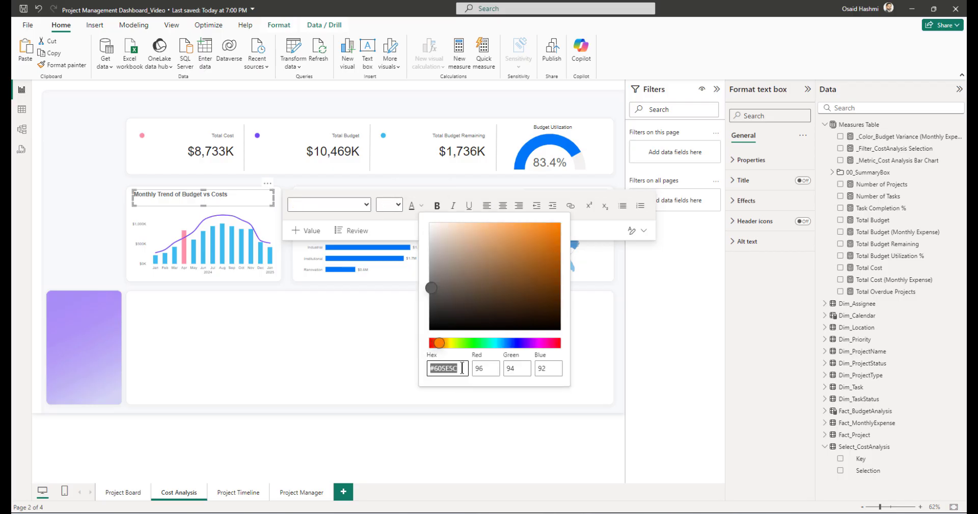
click(363, 377)
click(347, 325)
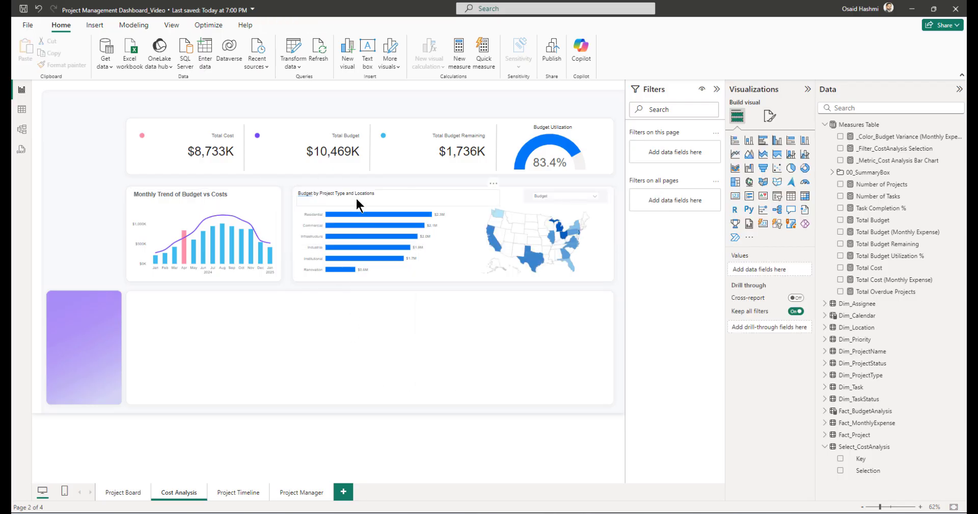
Step: Format the whole "Budget by Project Type and Locations" title with font size 14 and the copied font colour #605E5C
click(356, 192)
key(ctrl+a)
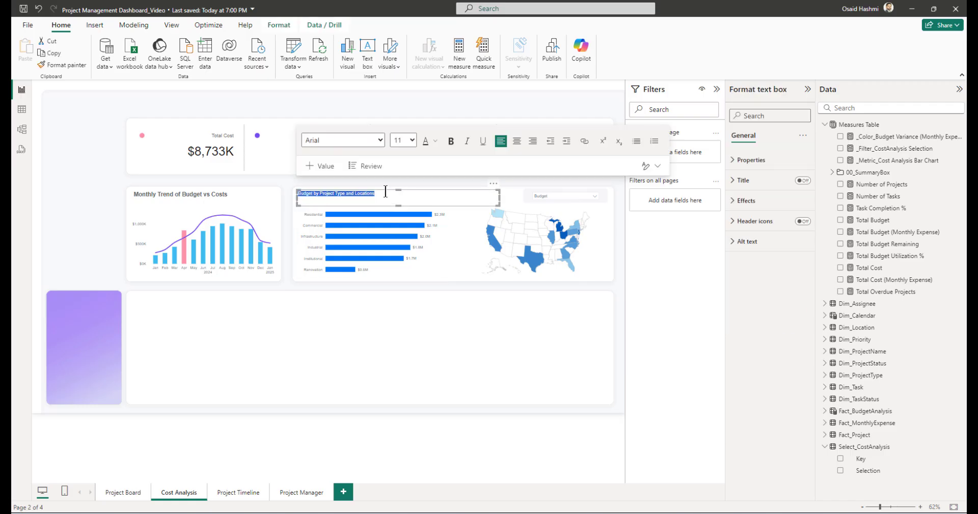
click(411, 141)
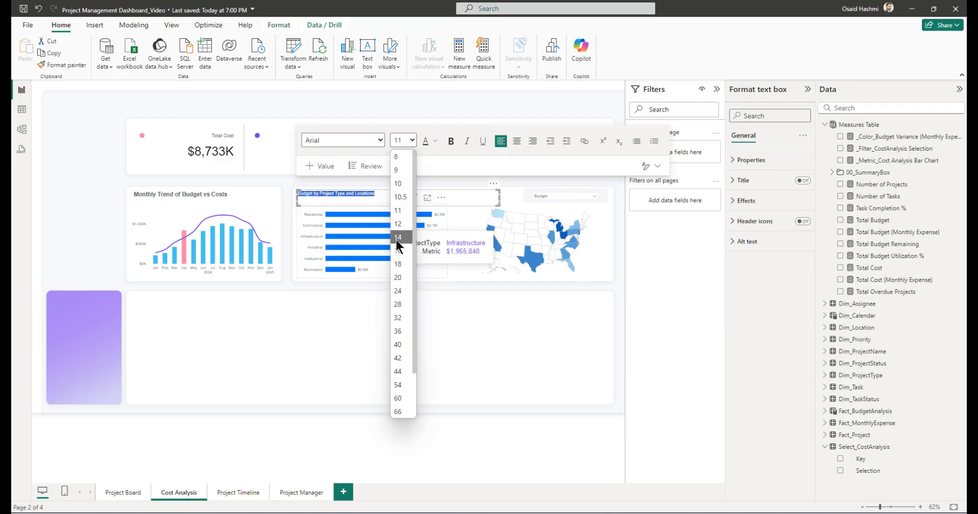
click(396, 240)
click(435, 142)
click(474, 318)
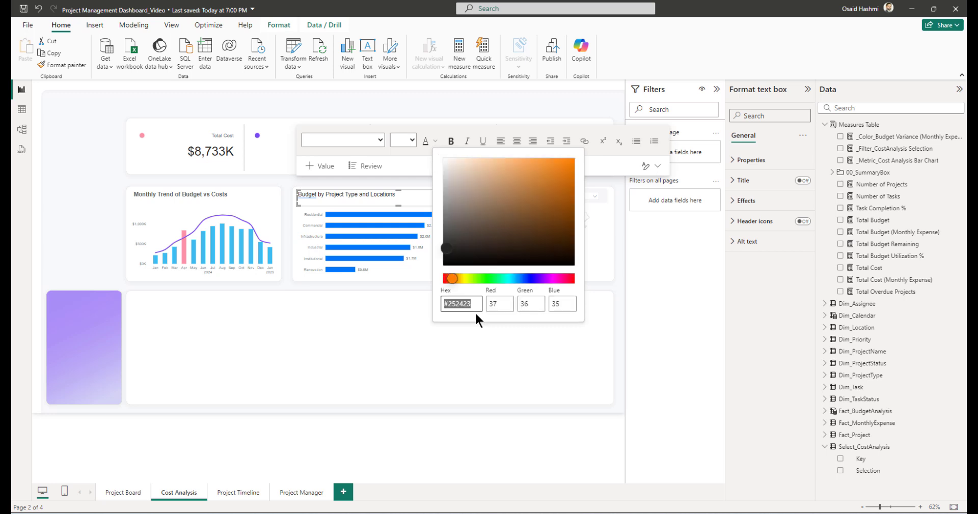
key(ctrl+v)
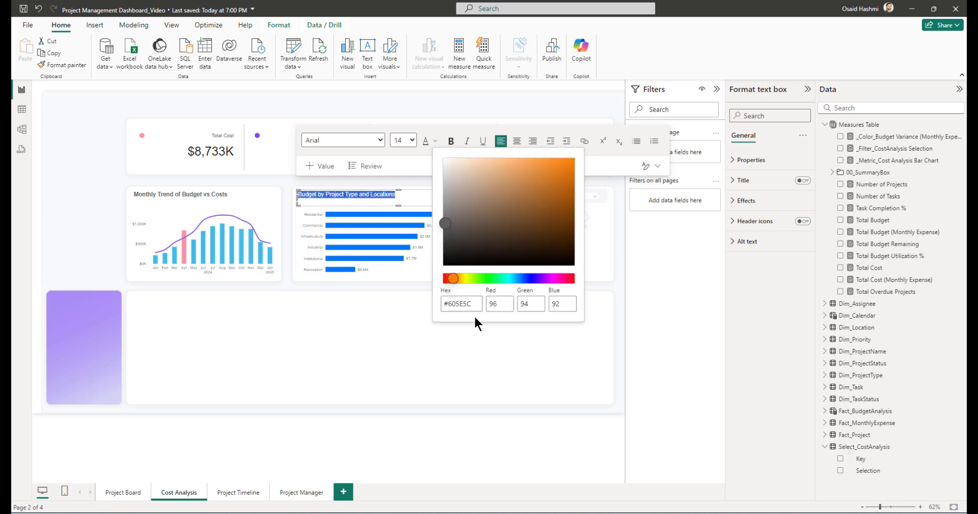
Step: Finish colouring the "Budget by Project Type and Locations" title text with #605E5C and make it bold
click(436, 352)
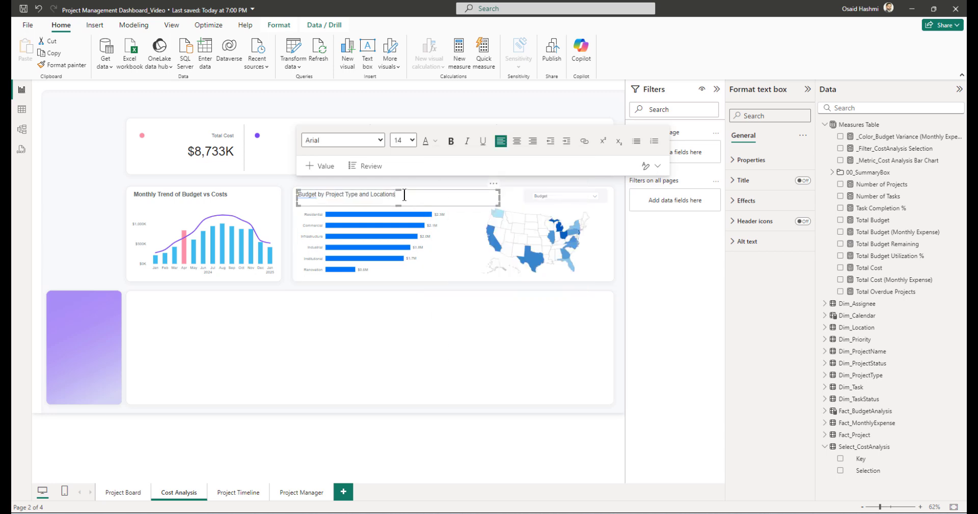
key(ctrl+a)
click(450, 142)
click(415, 338)
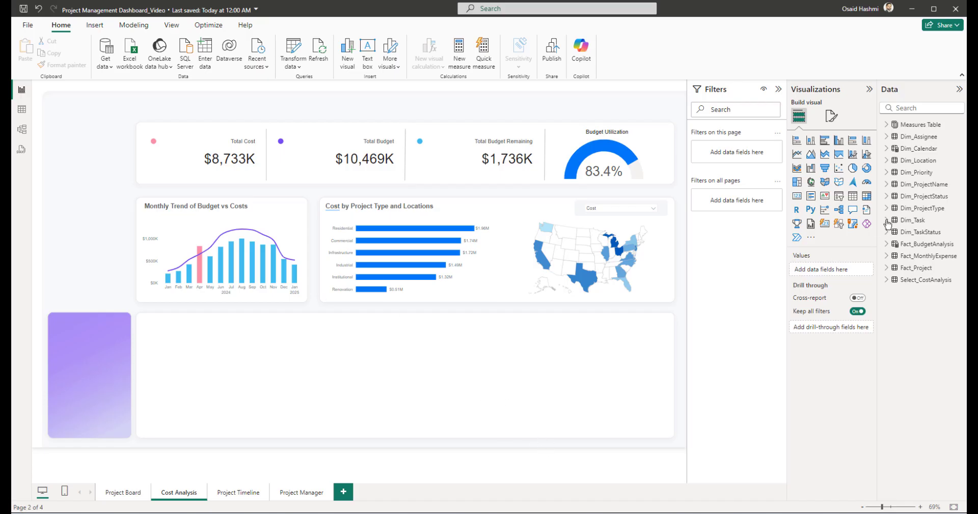
Step: Insert a matrix in the empty card below the charts and add Project ID - Name to its rows
click(866, 197)
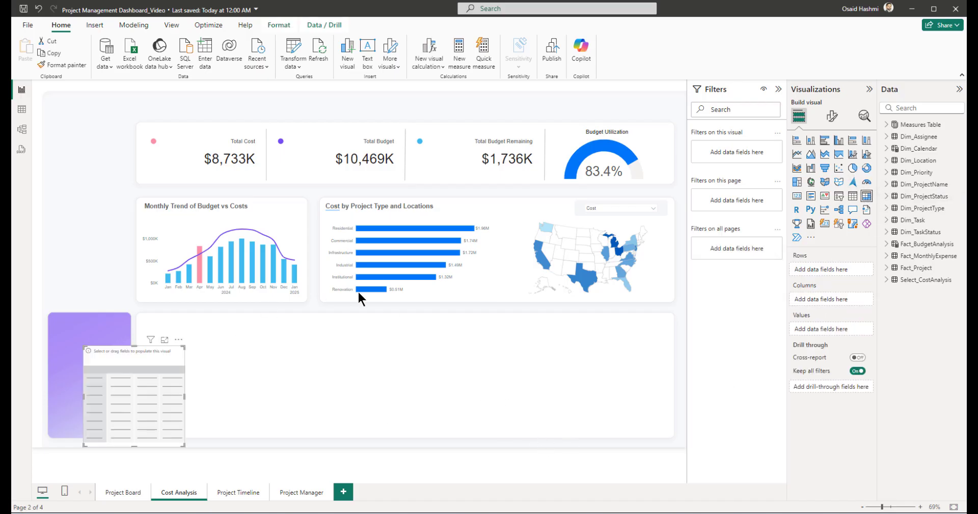
drag(152, 374, 378, 334)
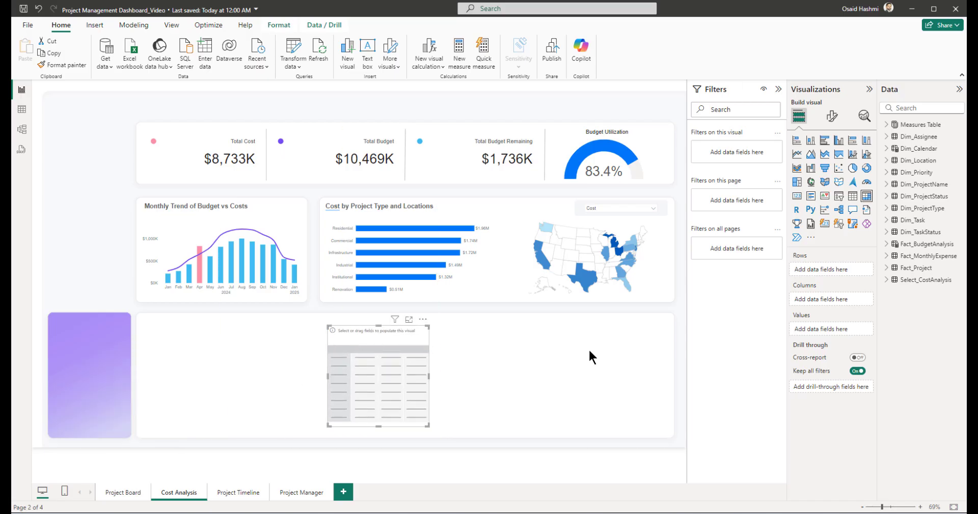
click(902, 109)
text(project id)
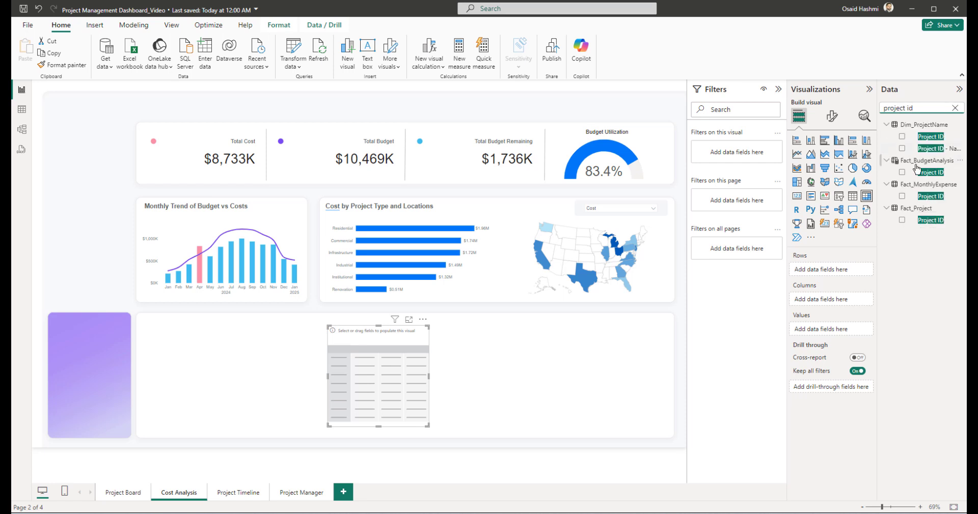
click(901, 148)
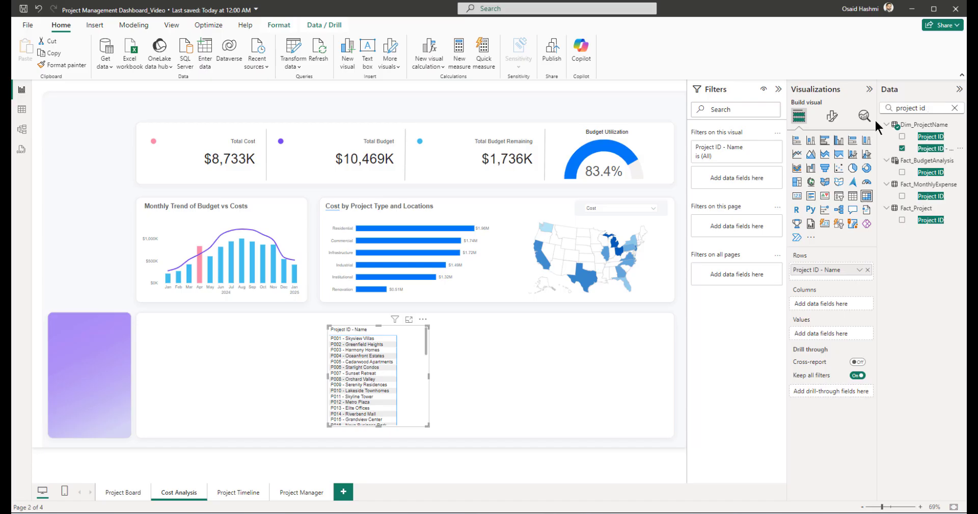
Step: Add ProjectType below Project ID - Name in the matrix rows and stretch the matrix across the card's width
click(934, 106)
key(BackSpace)
key(BackSpace)
key(BackSpace)
text(type)
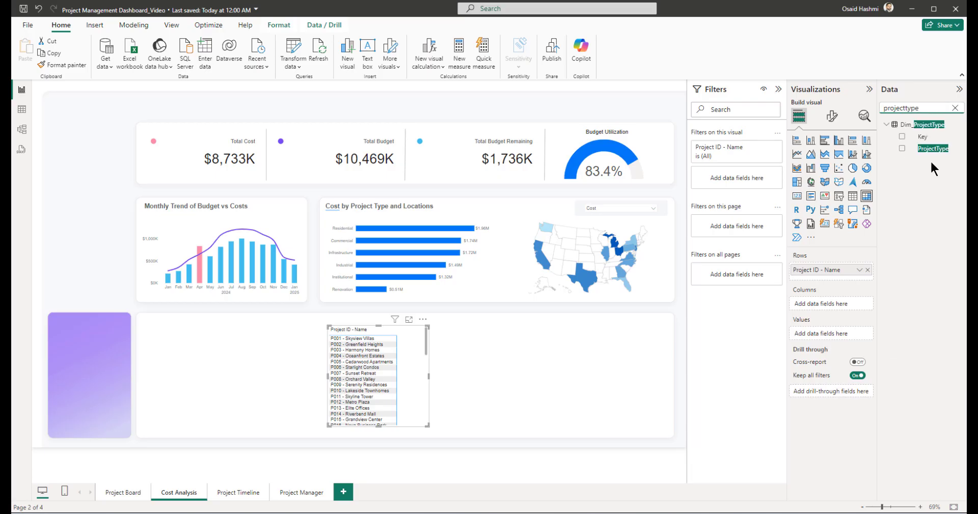
drag(931, 148, 837, 280)
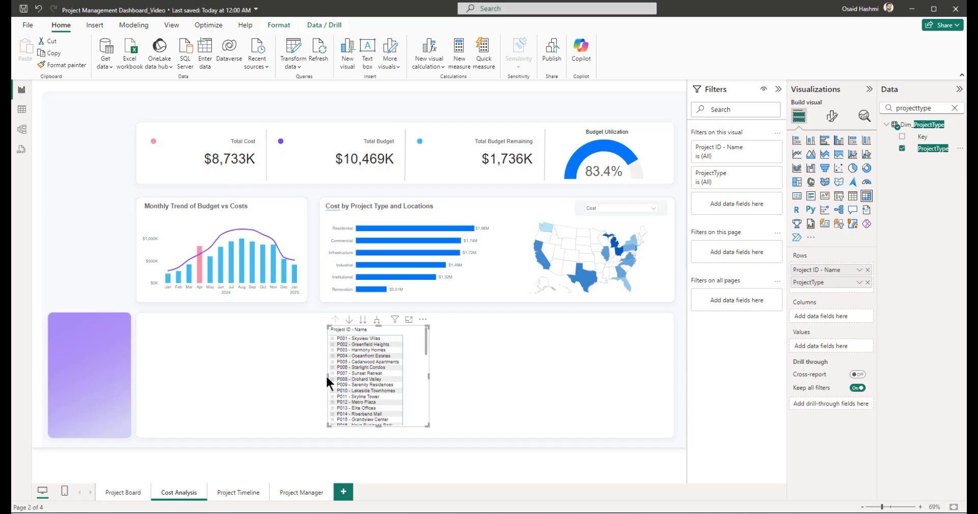
drag(326, 377, 142, 387)
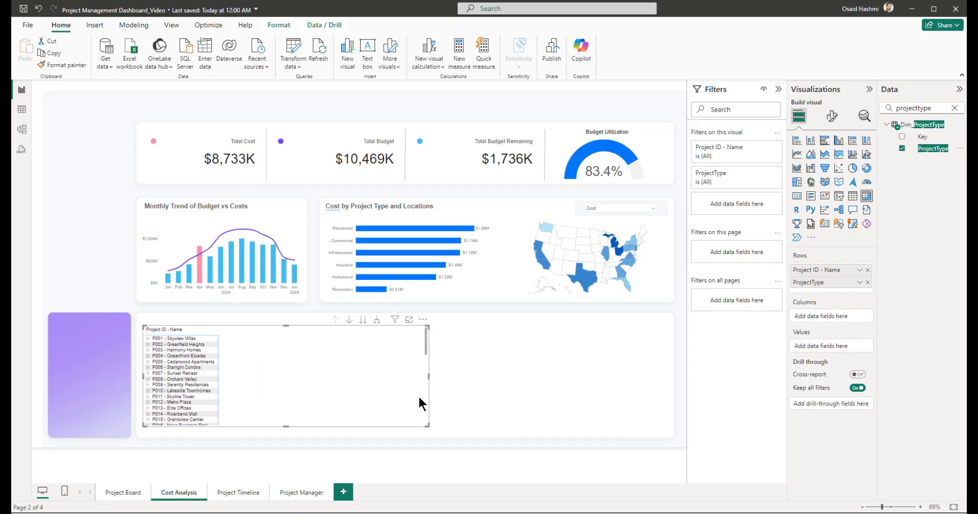
drag(428, 377, 660, 376)
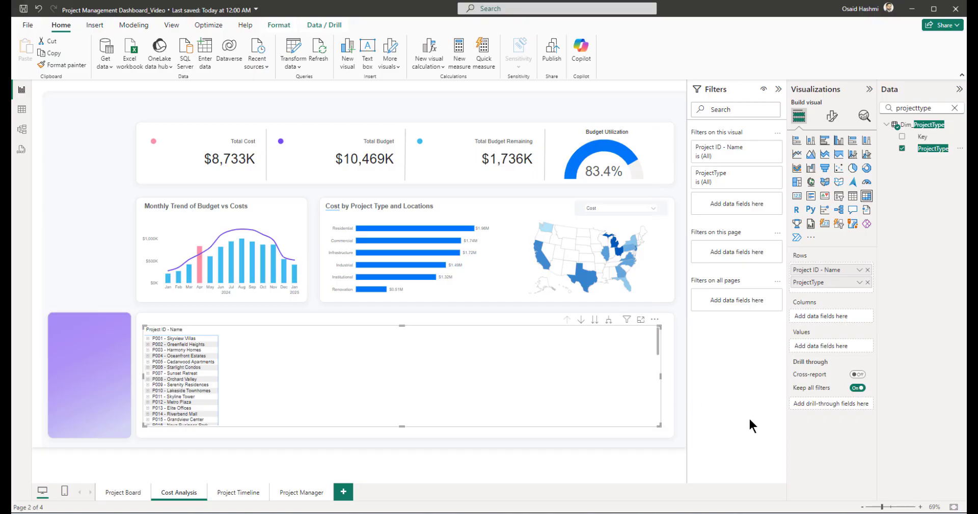
Step: Add Task Name from Dim_Task to the matrix rows below ProjectType
click(929, 107)
key(ctrl+a)
text(task name)
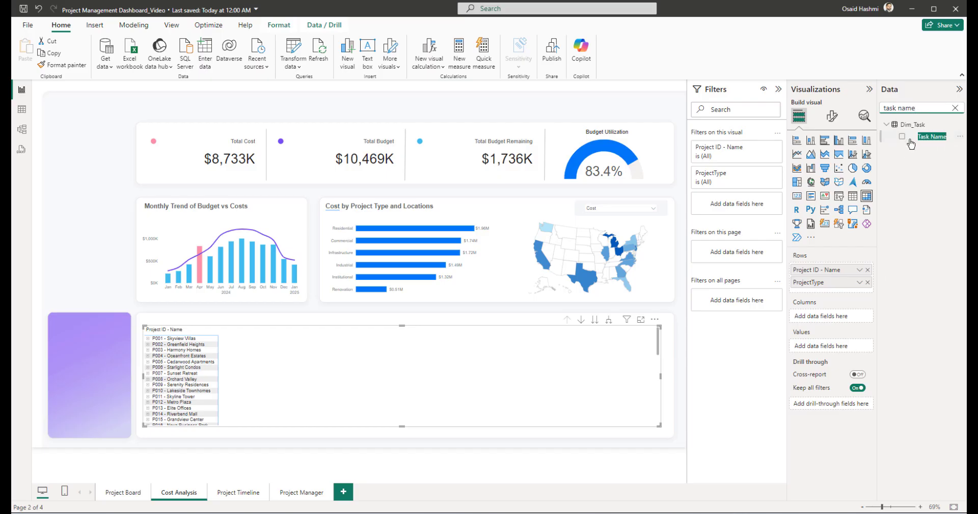
drag(906, 138, 815, 295)
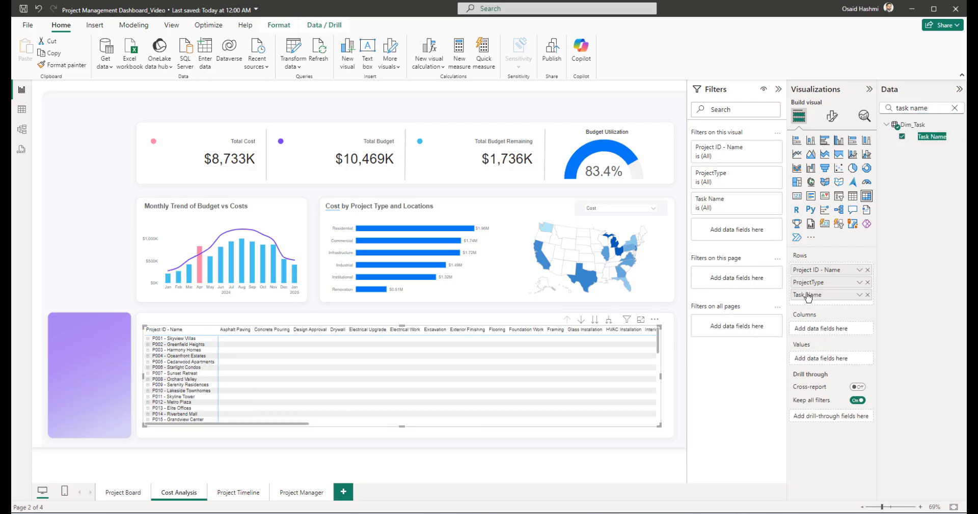
Step: Add Assigned To from Dim_Assignee to the matrix rows below Task Name
click(930, 107)
key(ctrl+a)
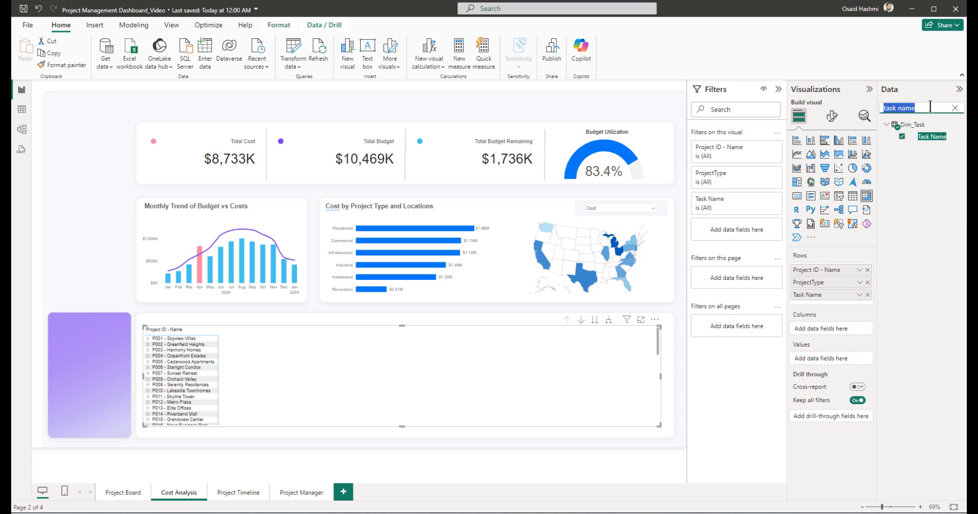
text(a)
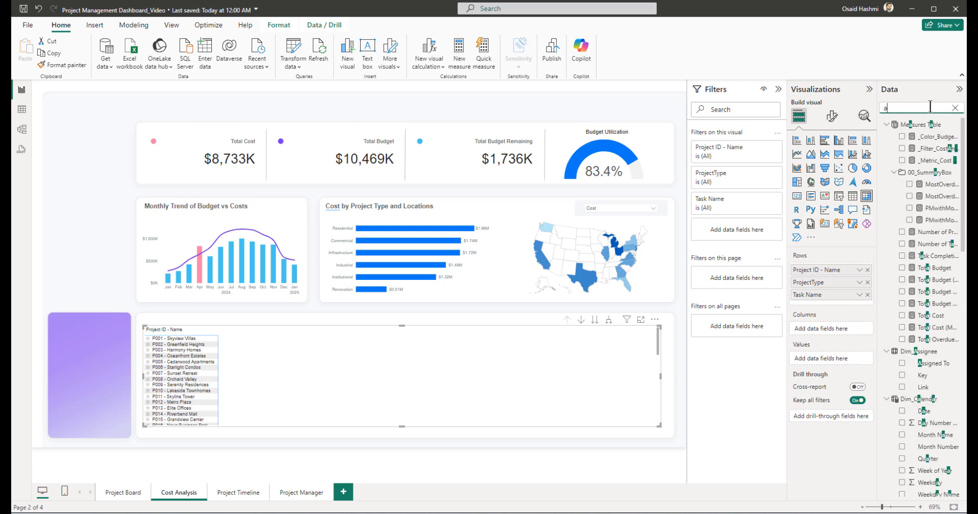
text(ssigned to)
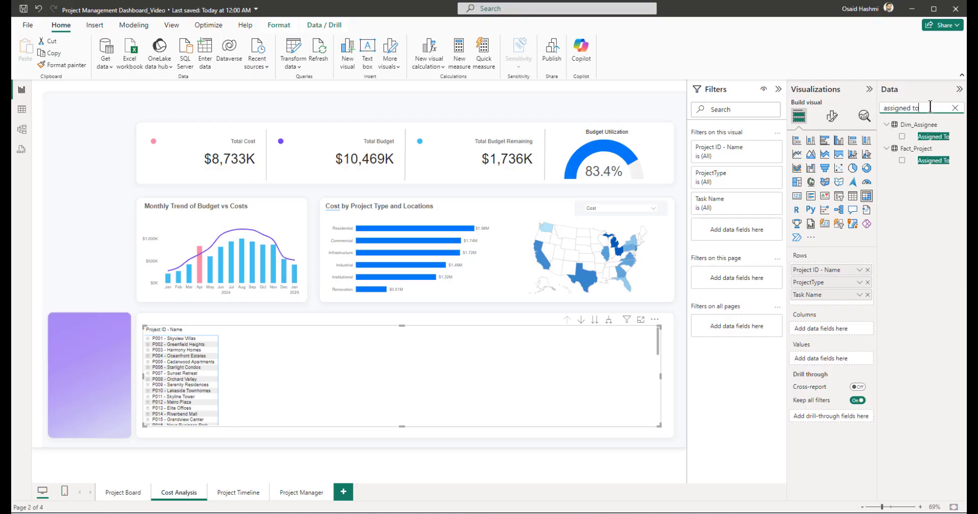
drag(924, 136, 831, 307)
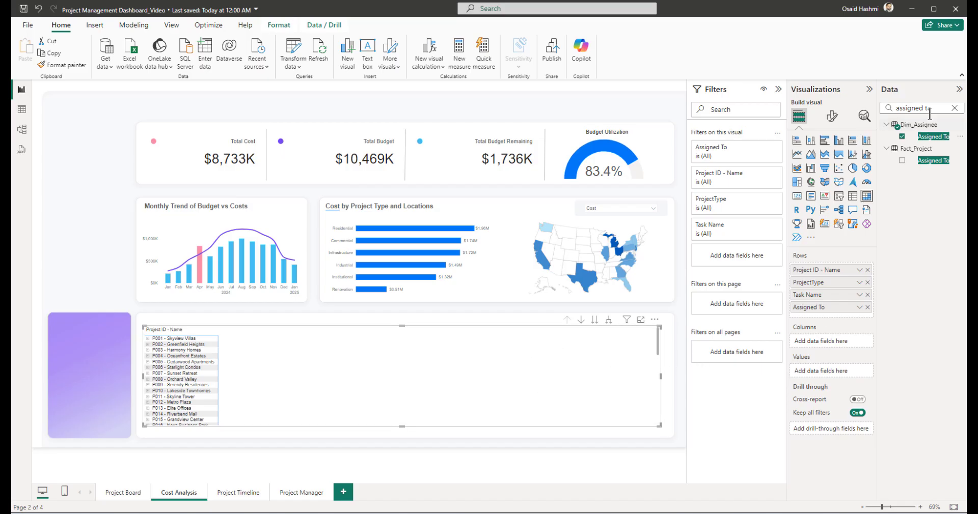
Step: Add the Total Budget and Total Cost measures from Measures Table to the matrix values
click(955, 108)
text(t)
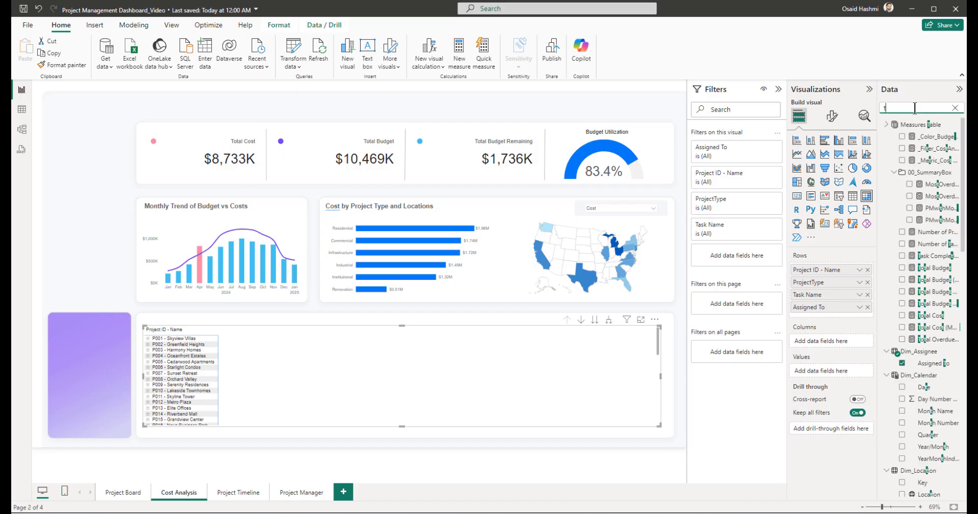
text(otal budget)
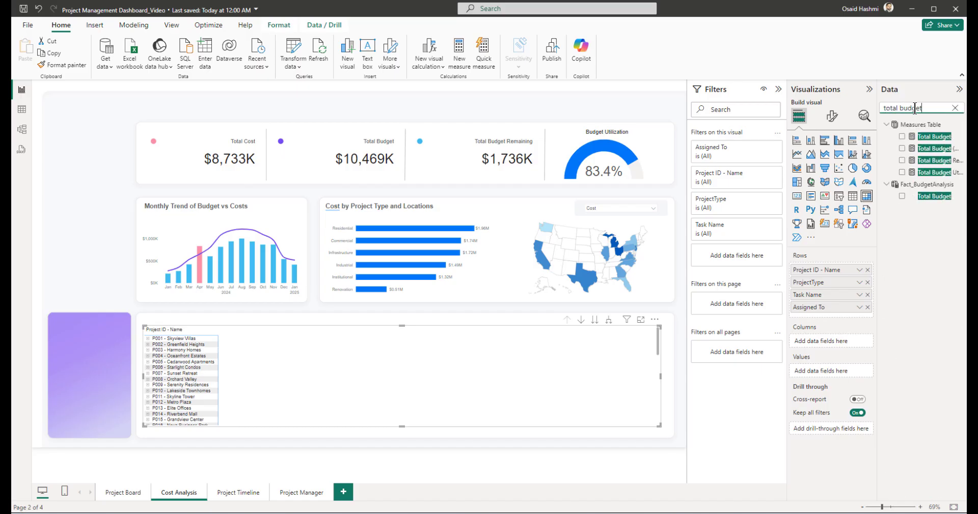
click(902, 136)
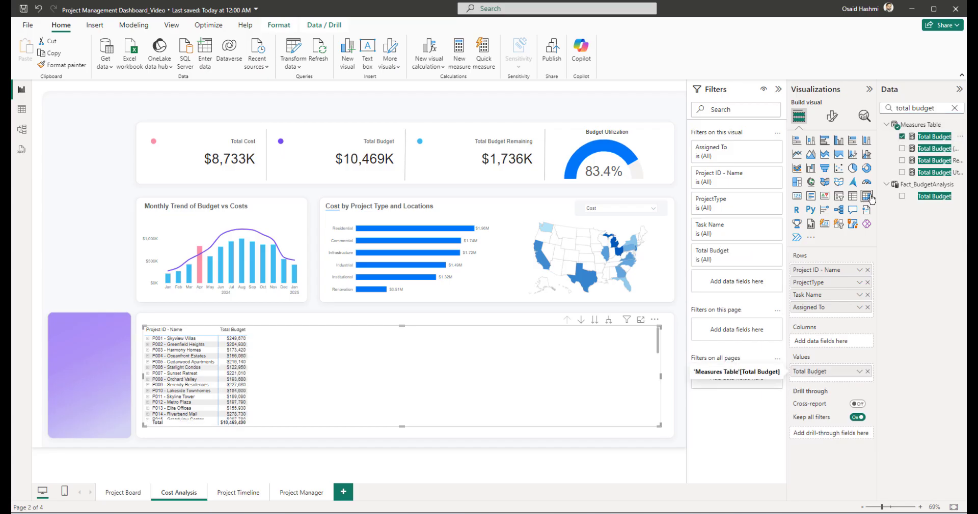
drag(940, 108, 876, 109)
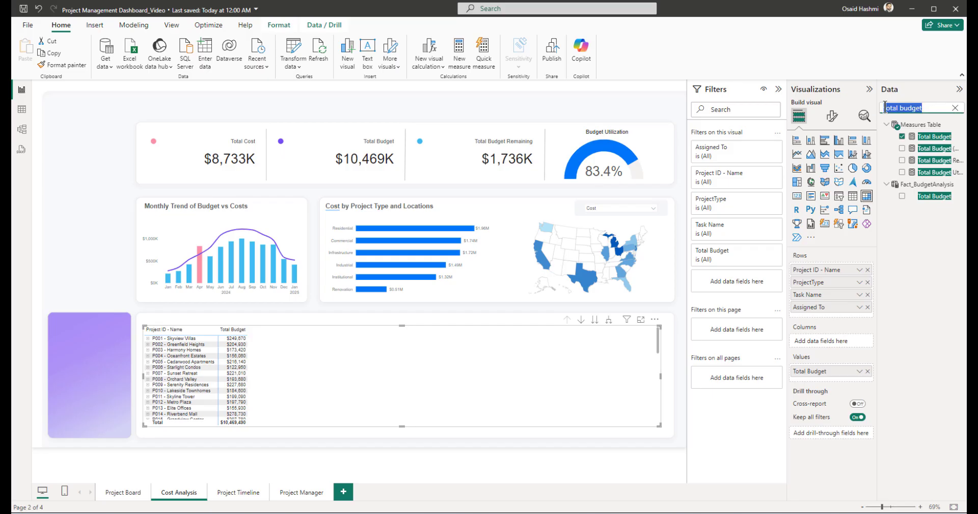
text(total cost)
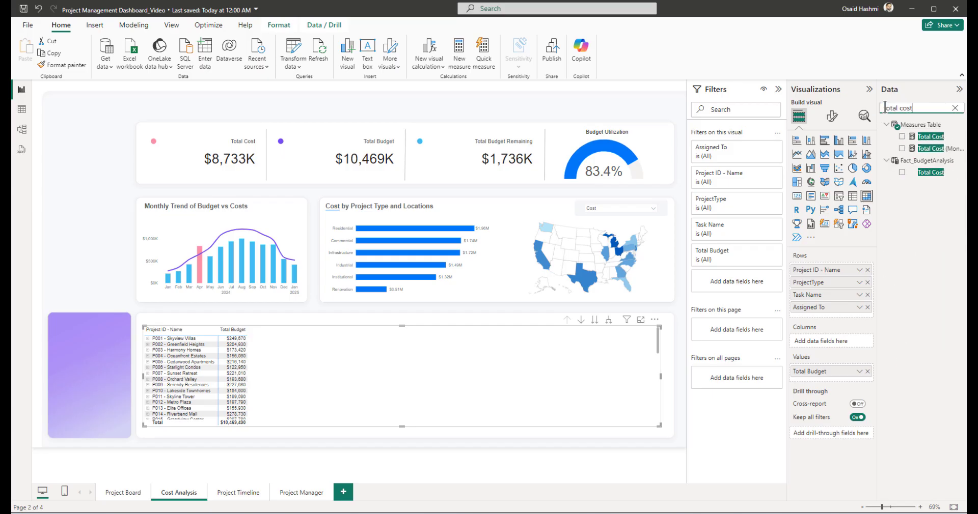
click(902, 137)
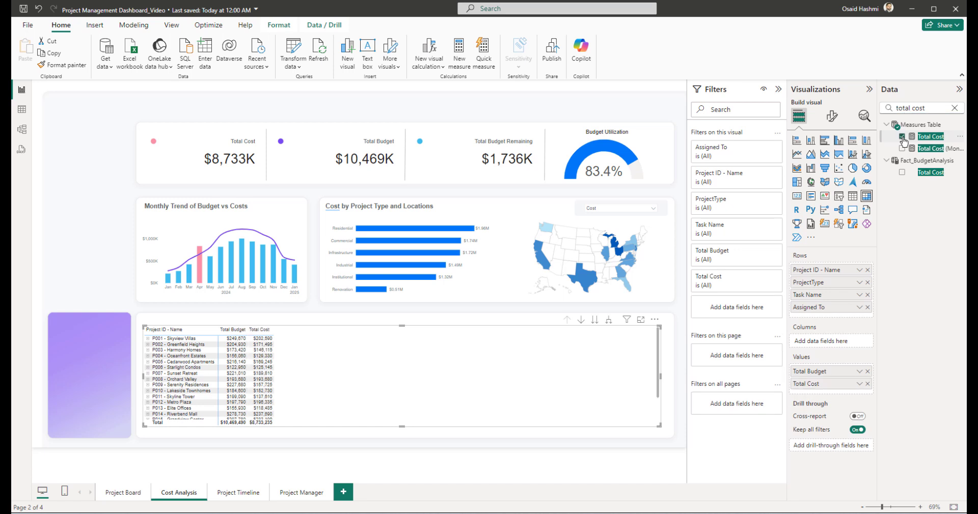
Step: Add the Total Budget Remaining and Total Budget Utilization % measures to the matrix values
click(915, 108)
key(ctrl+a)
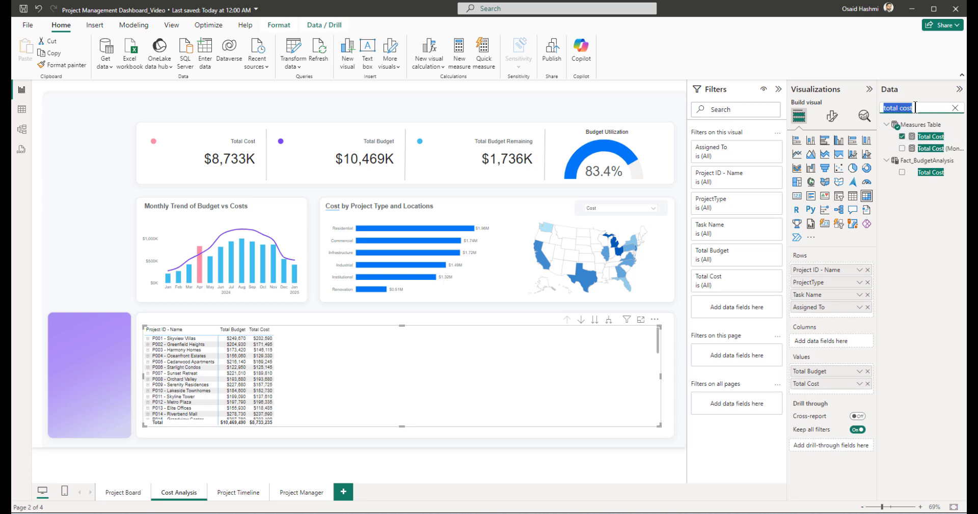
text(remaining)
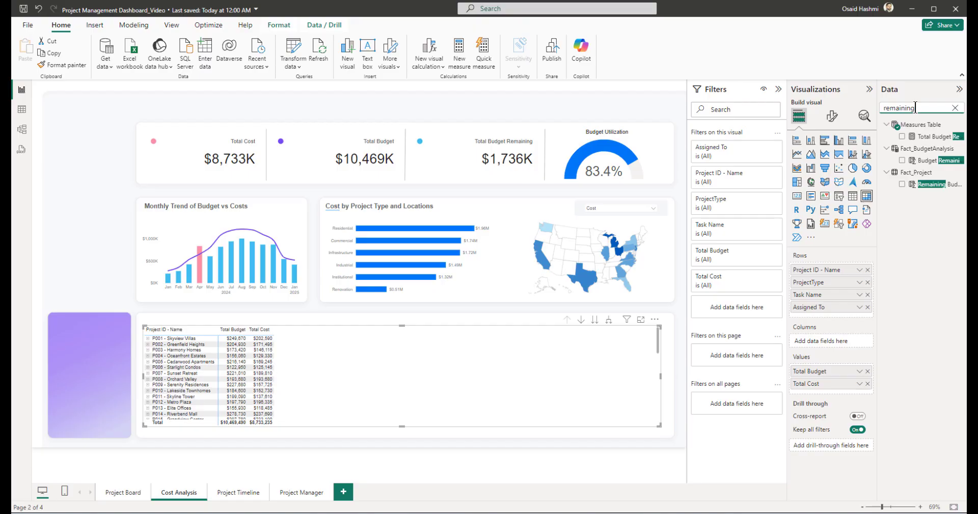
click(902, 137)
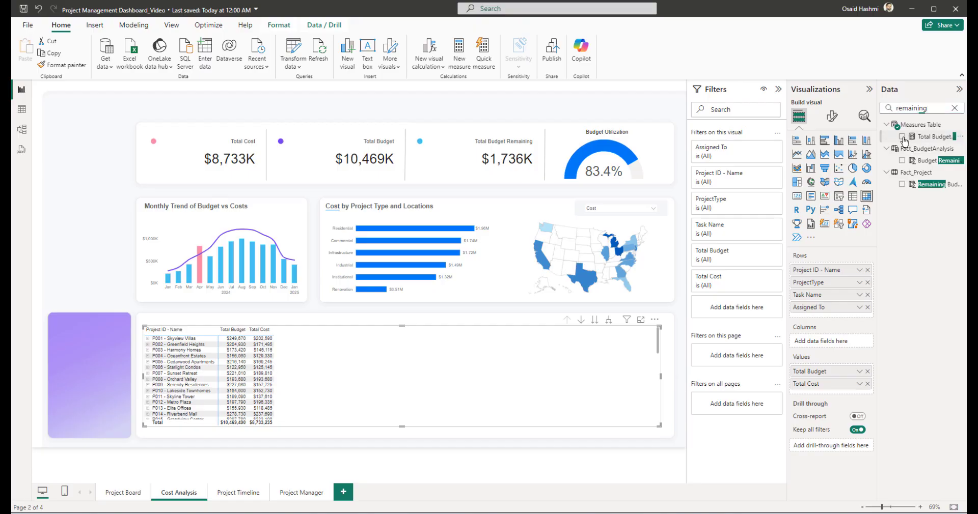
double_click(919, 108)
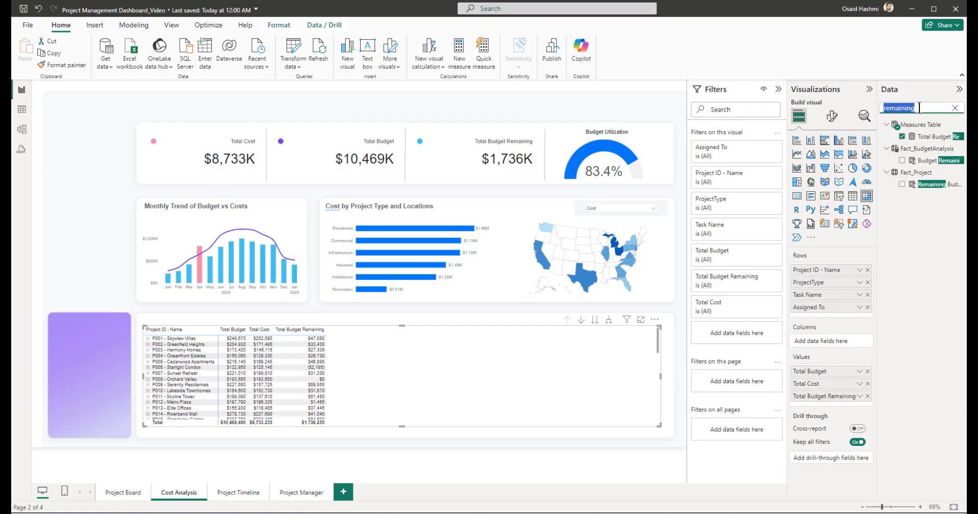
text(bud)
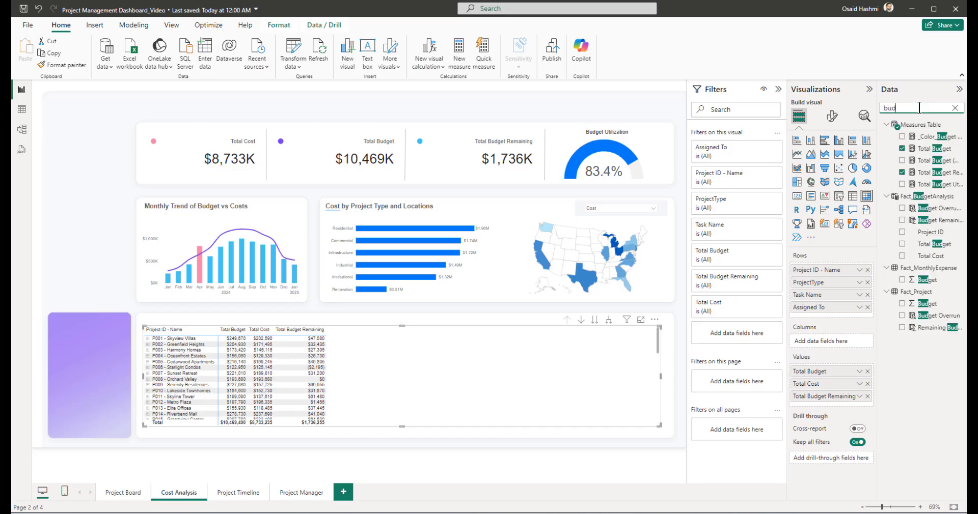
text(get ut)
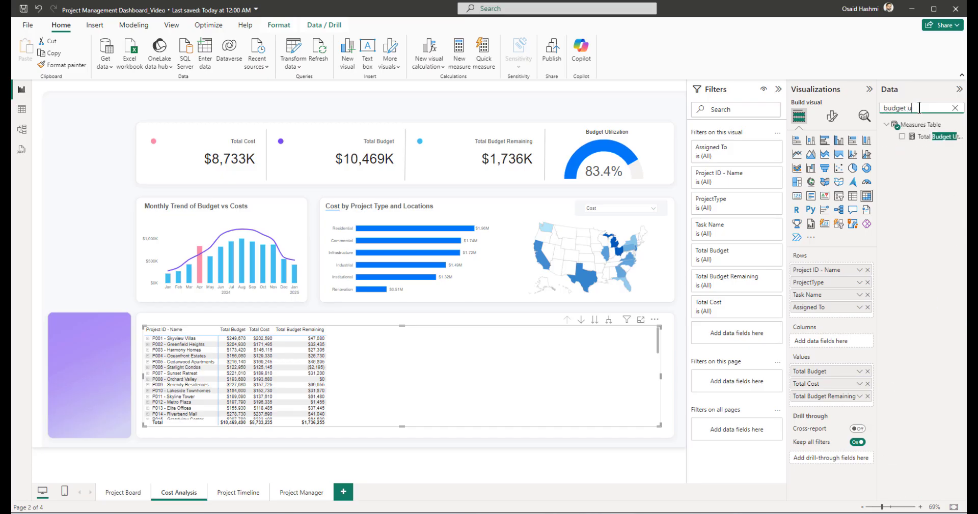
click(902, 137)
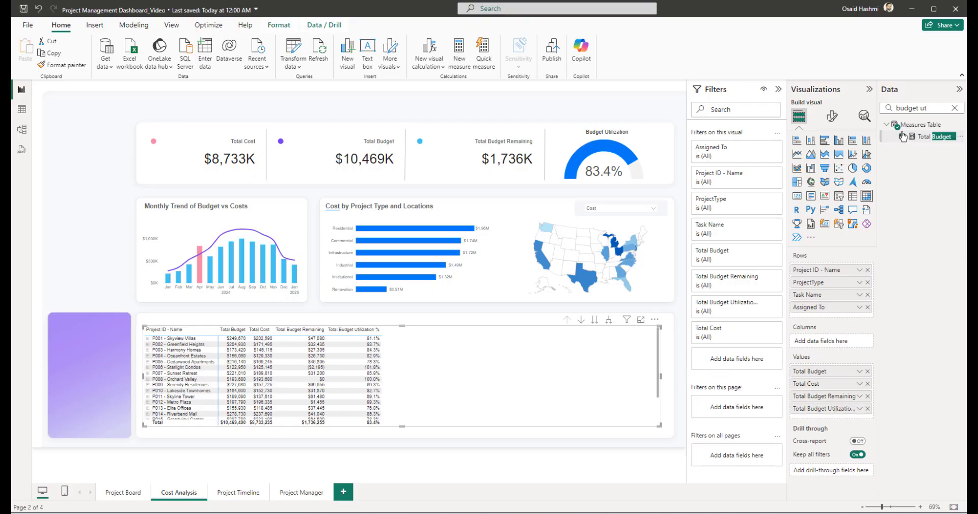
Step: Add the Task Completion % measure to the matrix values
triple_click(912, 107)
text(task comple)
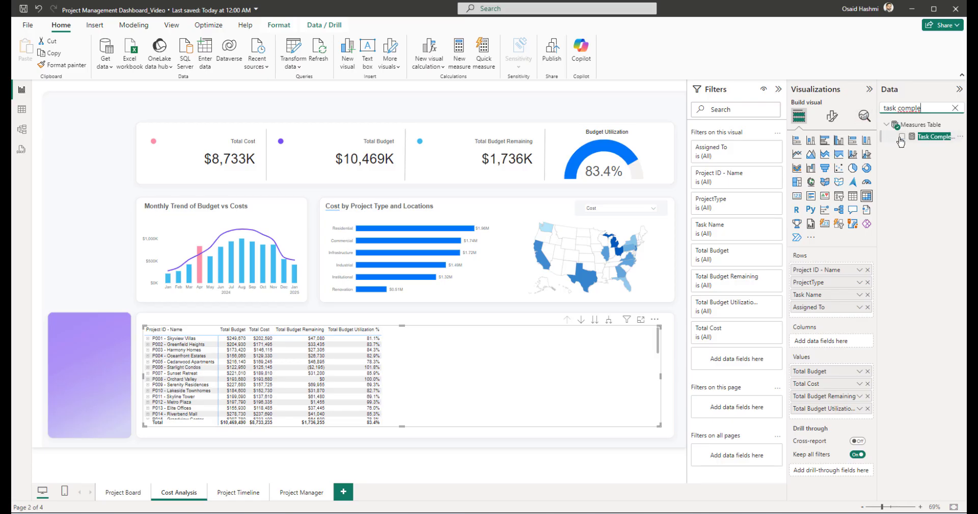
click(902, 136)
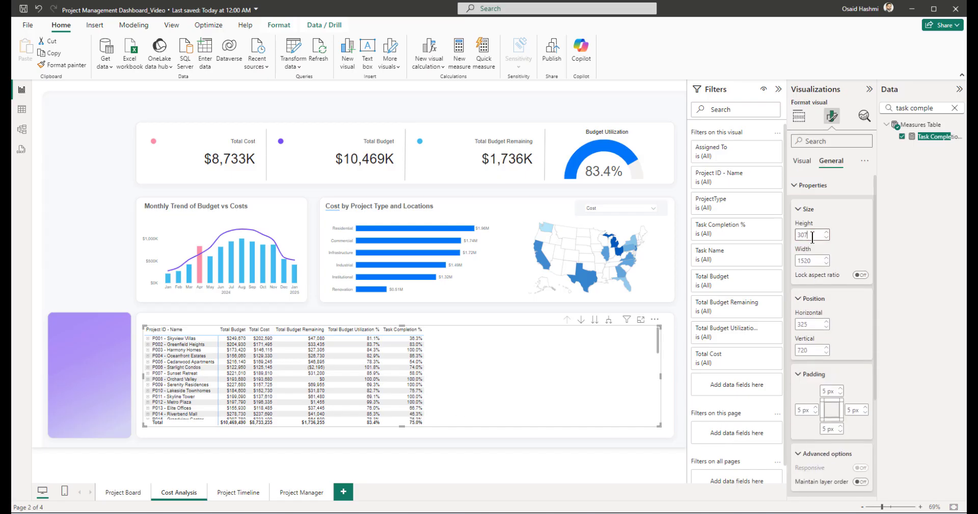
Step: Set the matrix width to 1546, its horizontal position to 323 and its vertical position to 743
key(Tab)
text(1)
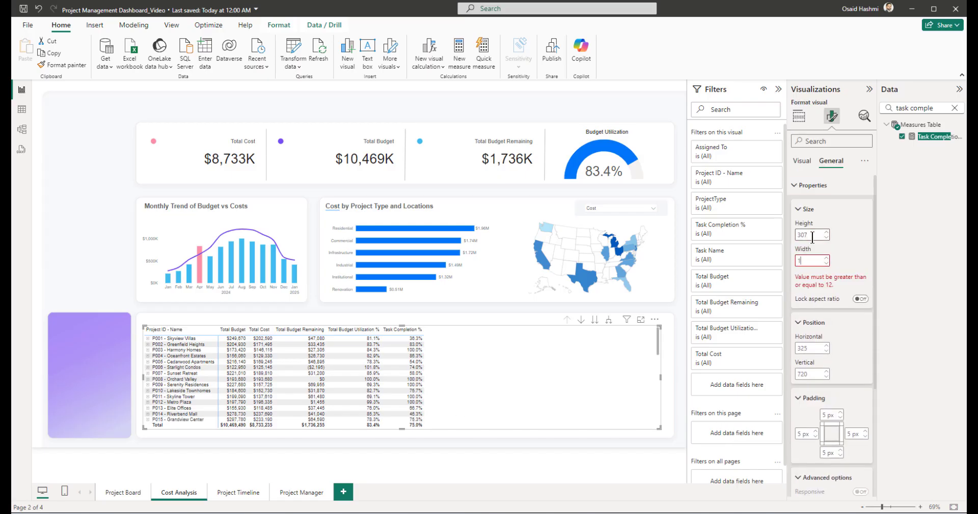
text(546)
key(Tab)
key(Tab)
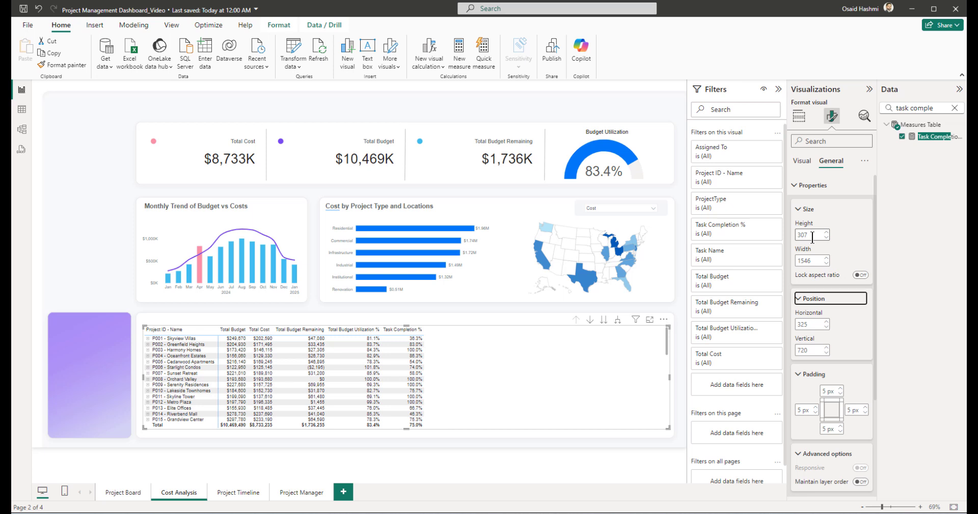
key(Tab)
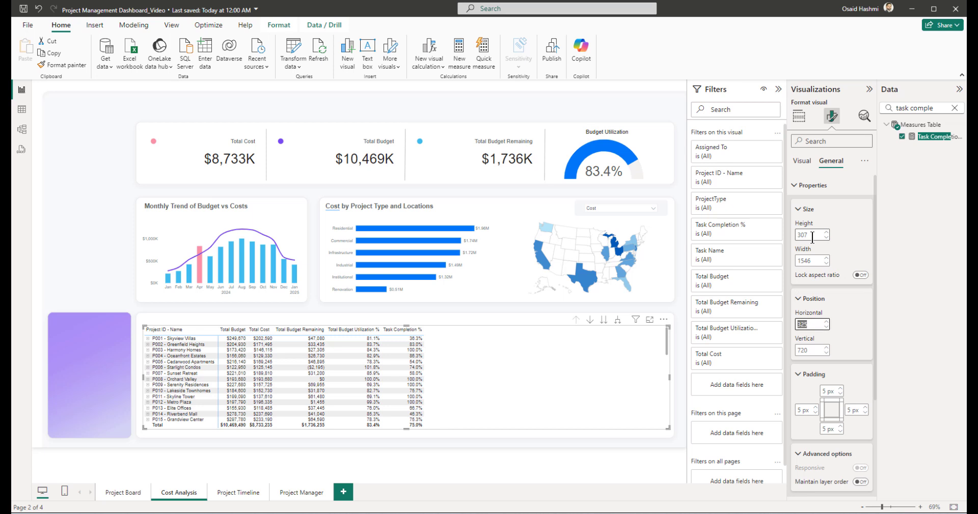
text(323)
key(Tab)
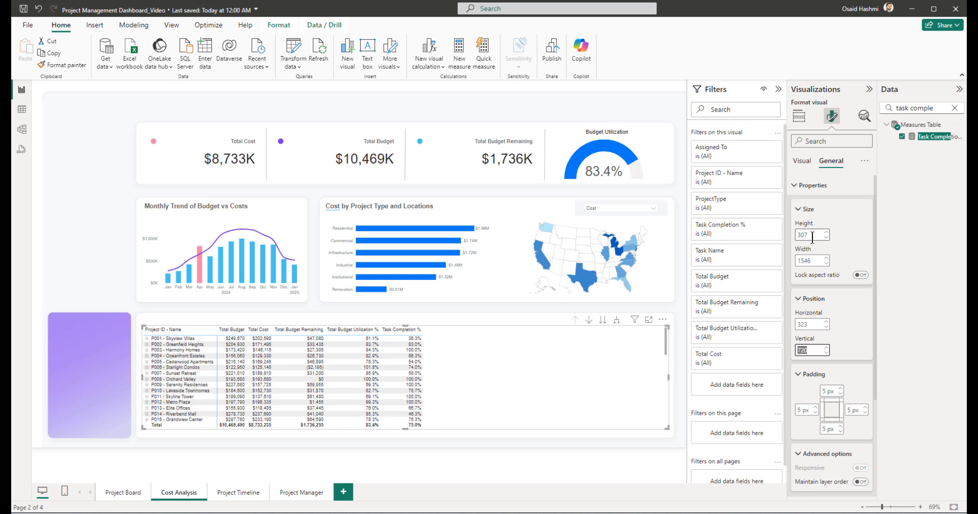
text(743)
key(Return)
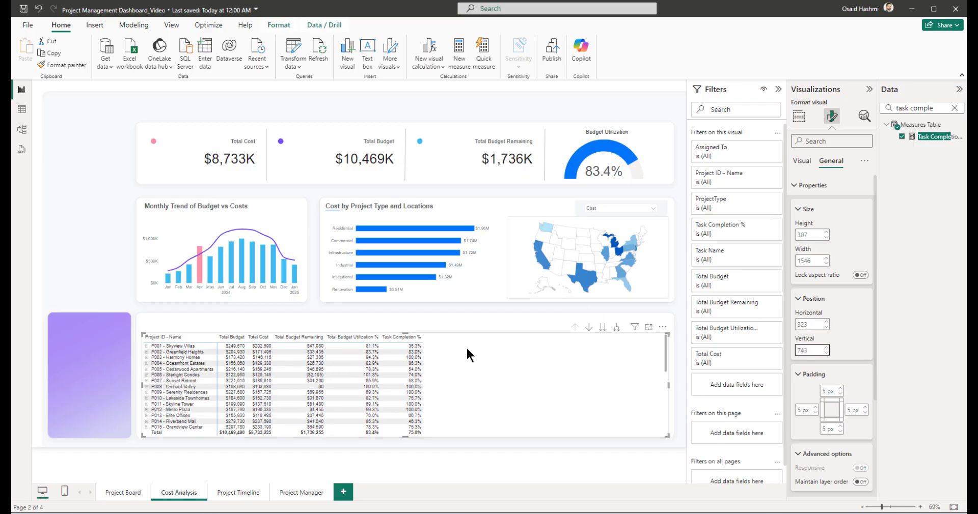
Step: Set the matrix grid's row padding to 15
click(807, 188)
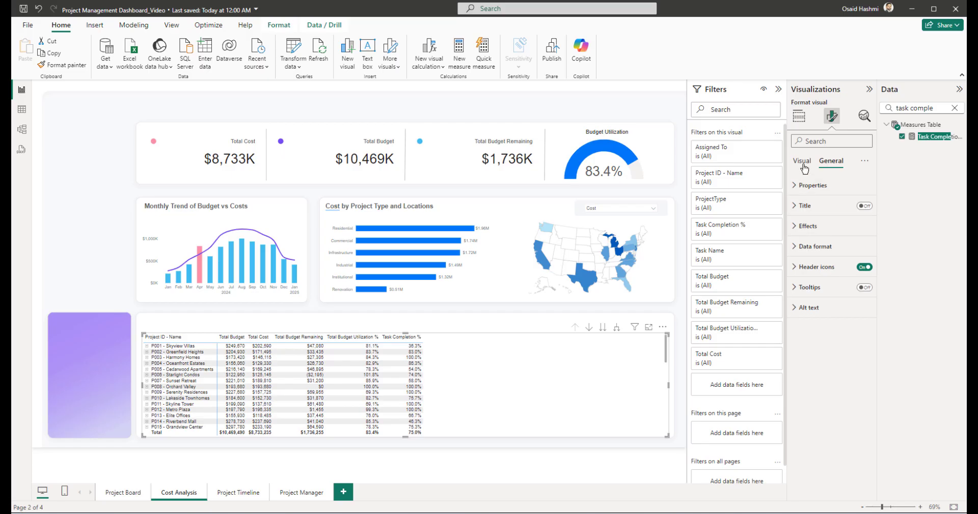
click(802, 161)
click(805, 206)
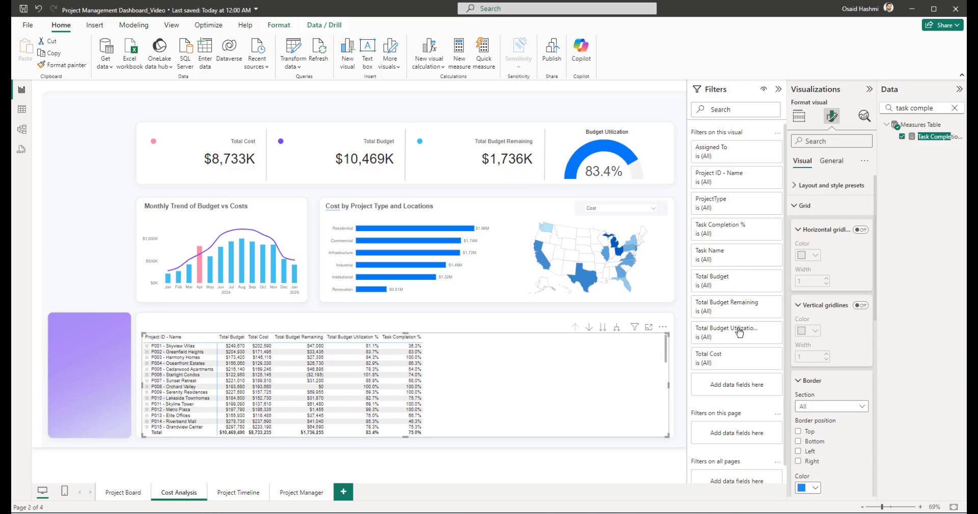
scroll(812, 270, down, 3)
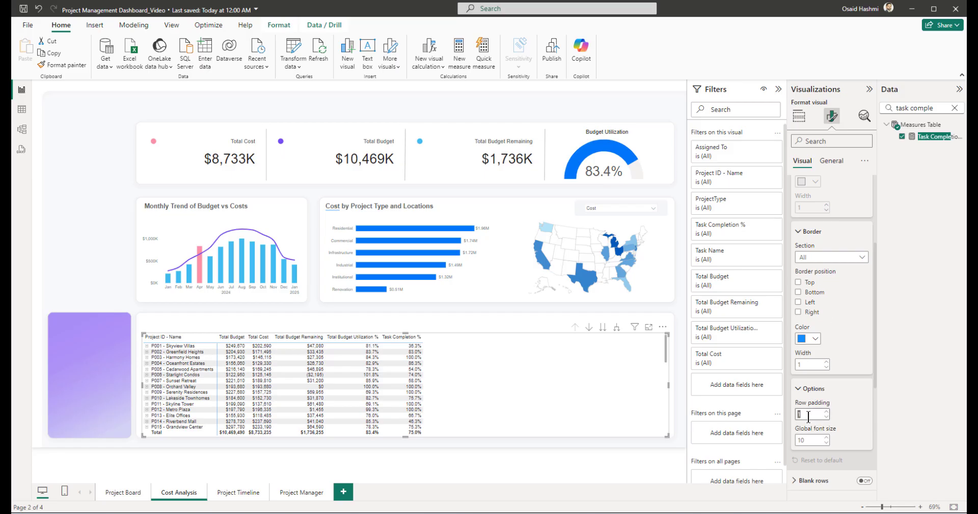
text(15)
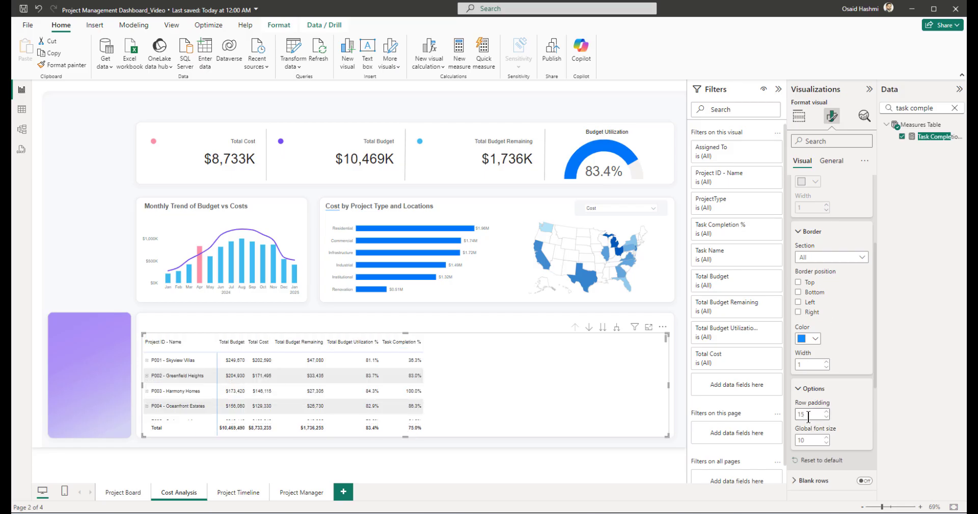
scroll(827, 262, up, 5)
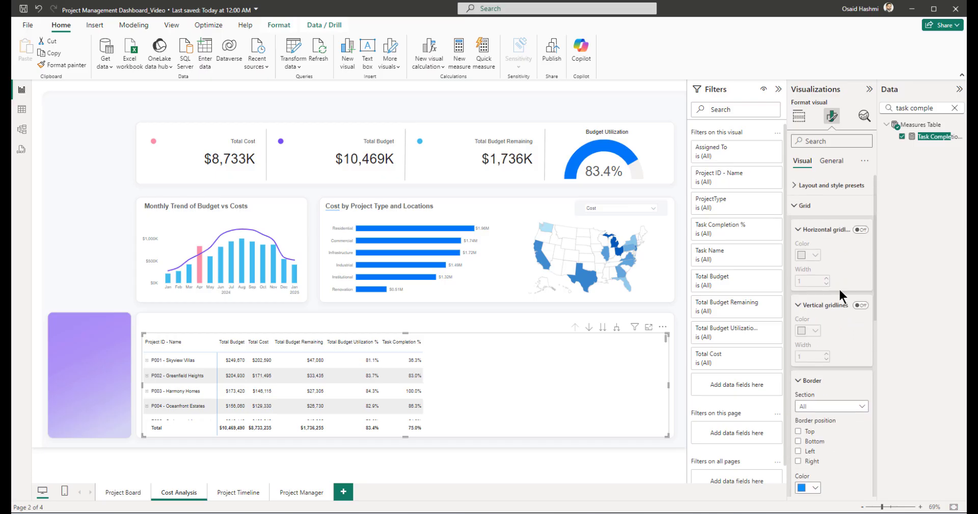
click(810, 206)
Step: Set the alternate background color of the matrix values to white
click(808, 247)
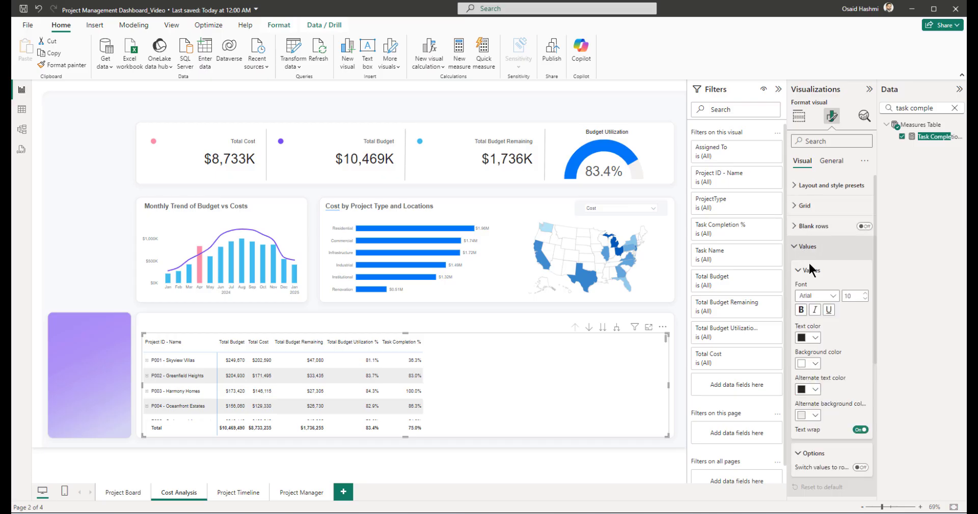
click(814, 416)
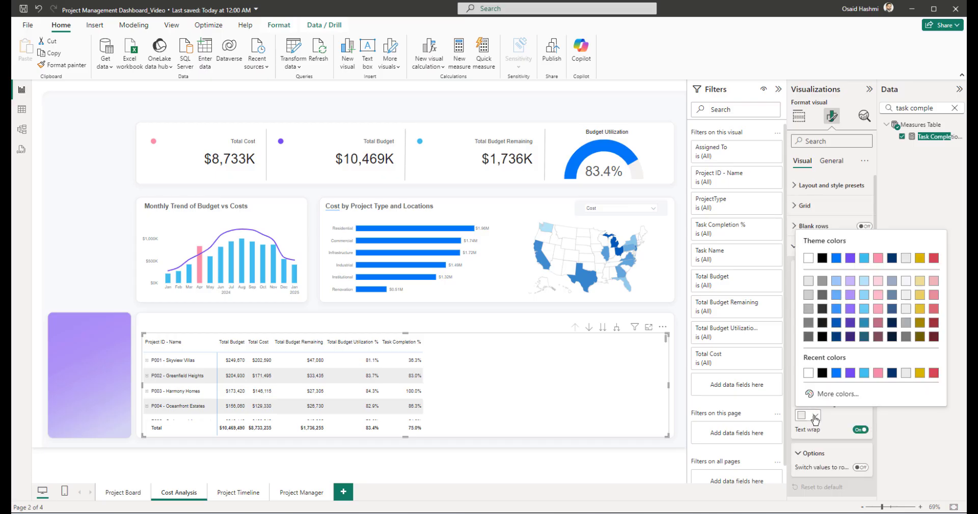
click(808, 259)
Step: Switch the matrix layout to Tabular and expand the P001 - Skyview Villas project down to its tasks and assignees
click(147, 360)
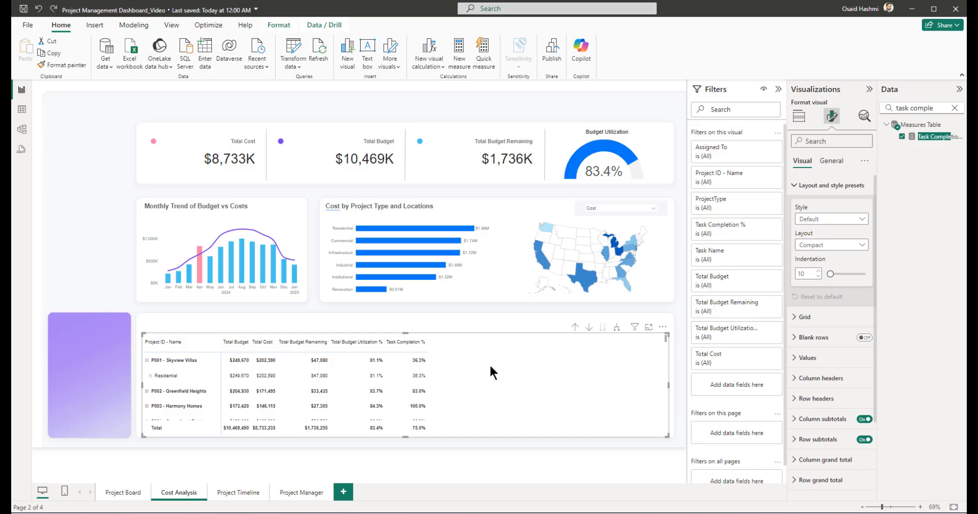
scroll(865, 208, down, 1)
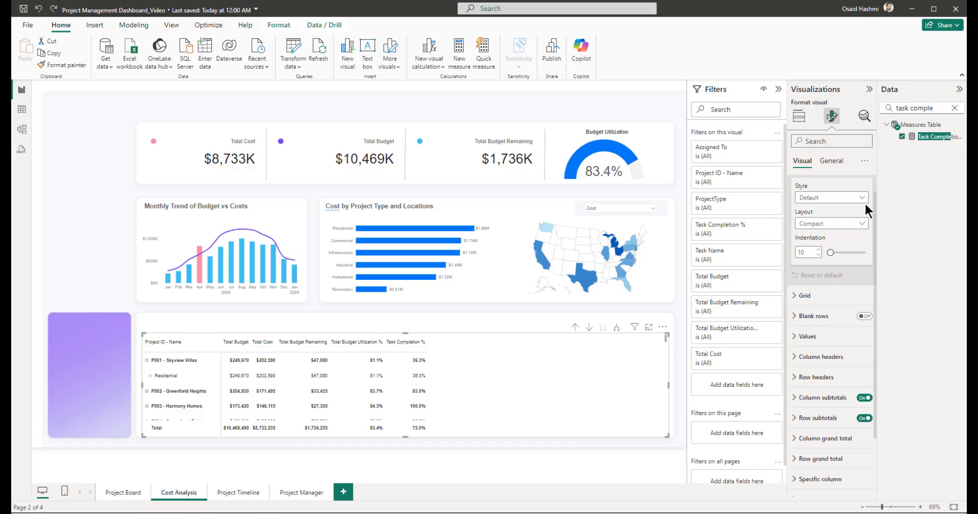
scroll(865, 205, up, 1)
click(830, 245)
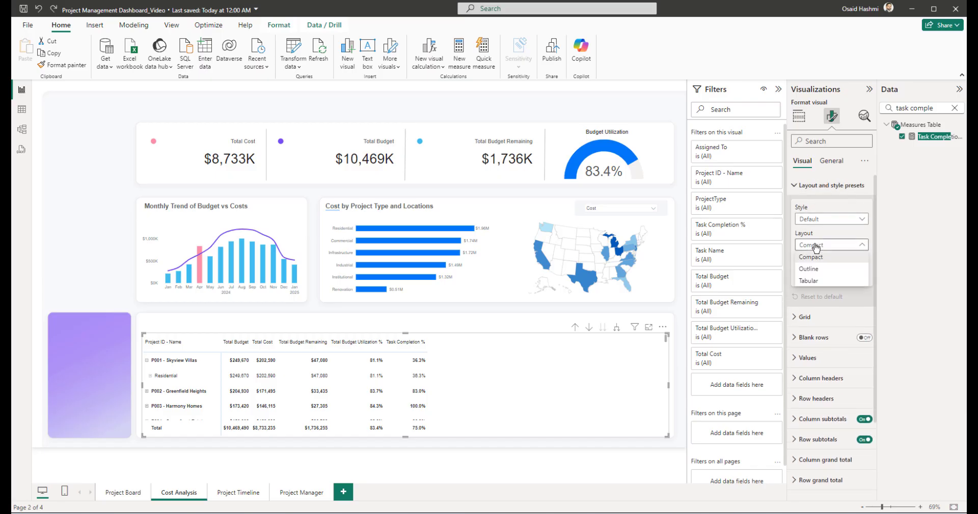
click(811, 280)
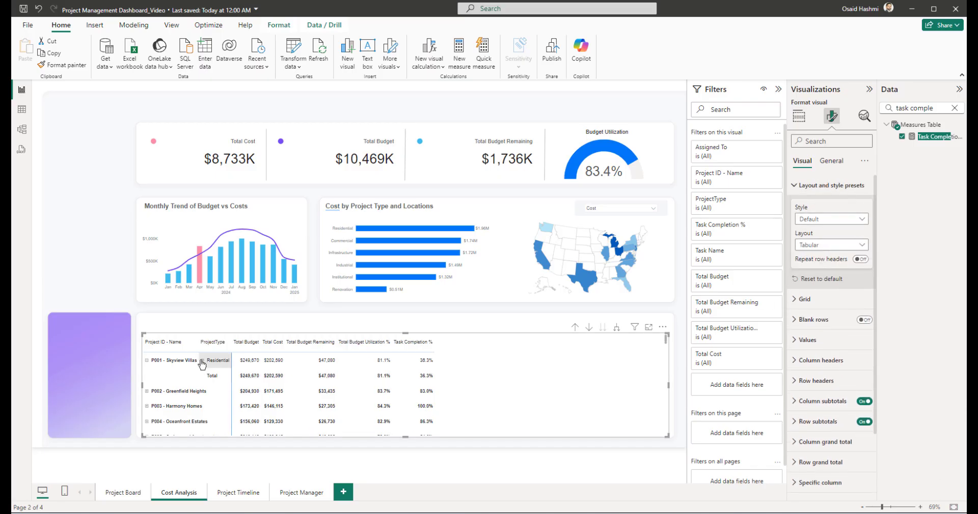
click(202, 361)
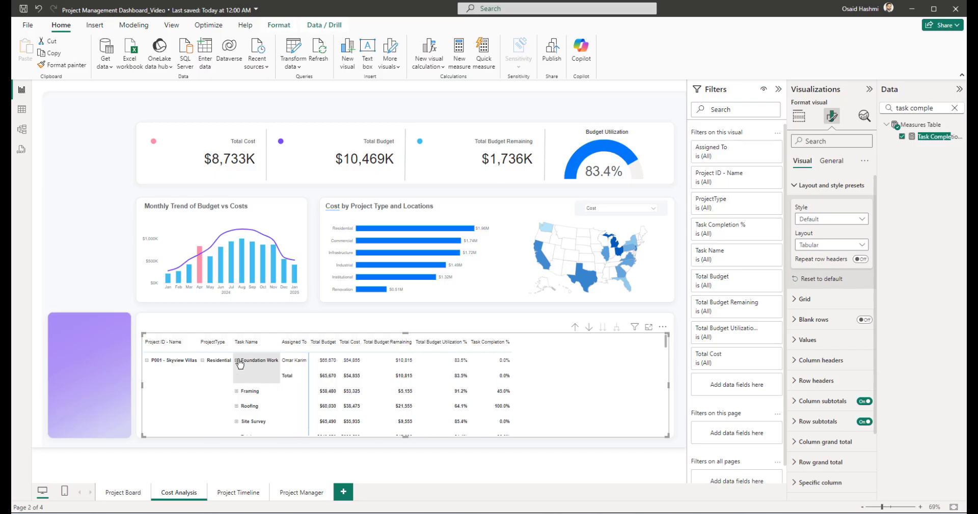
click(817, 187)
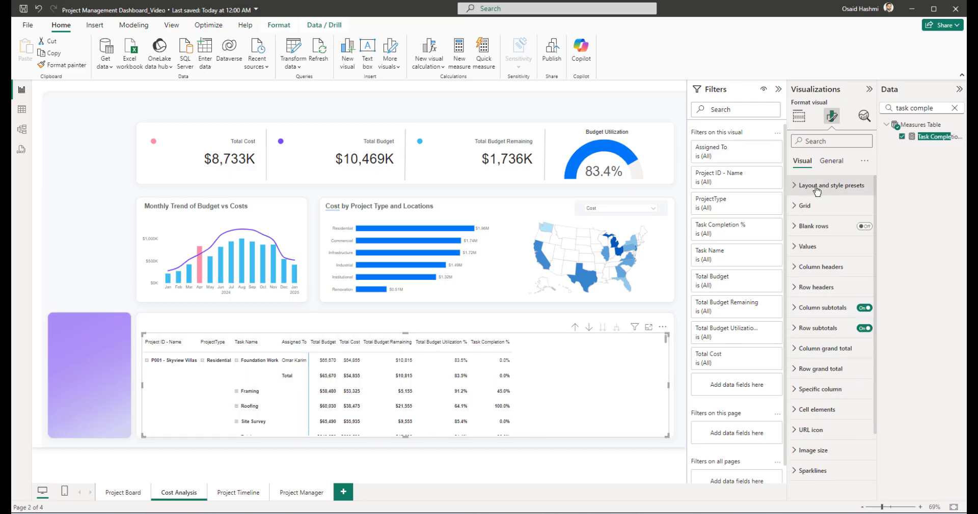
Step: Turn off the matrix row subtotals and give the column headers a light gray background
click(863, 329)
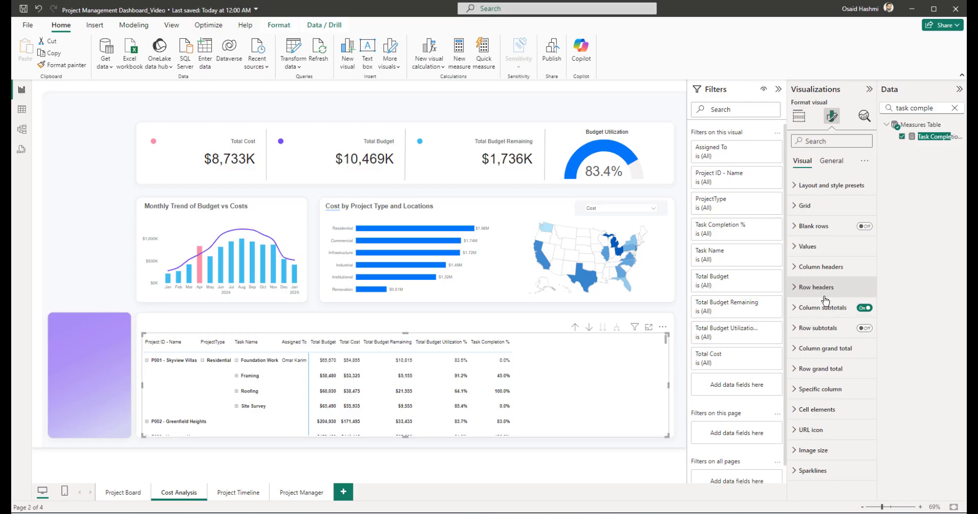
click(825, 275)
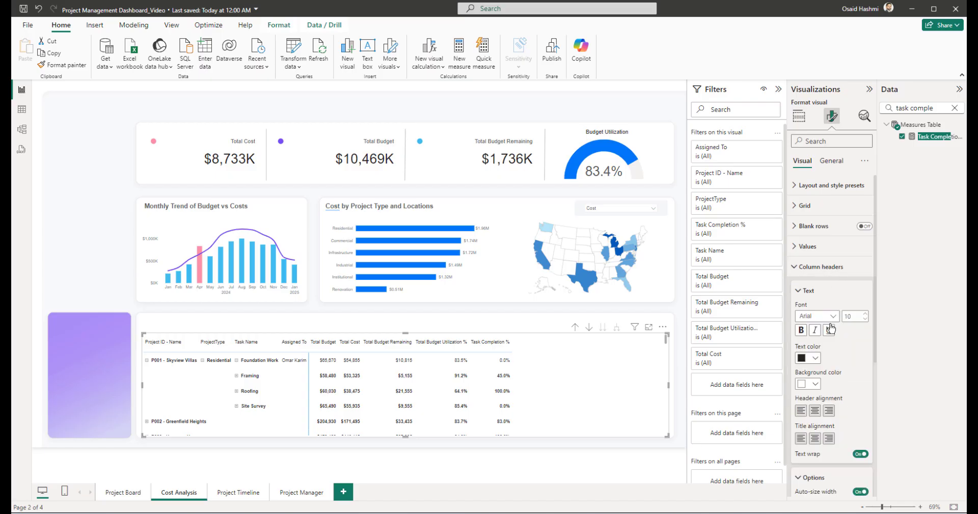
click(816, 385)
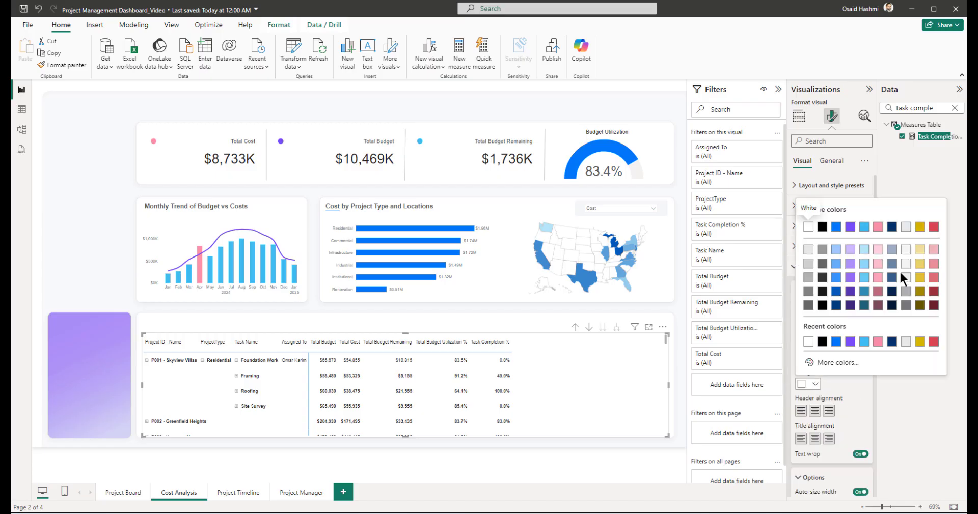
click(906, 270)
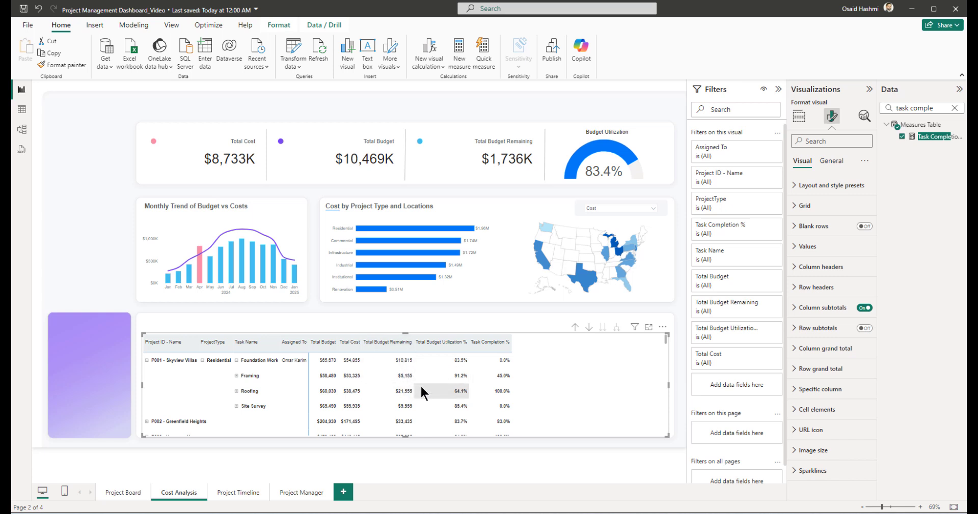
Step: Enable conditional font color and data bars for the Total Budget Remaining series in the matrix cell elements
click(813, 409)
click(818, 270)
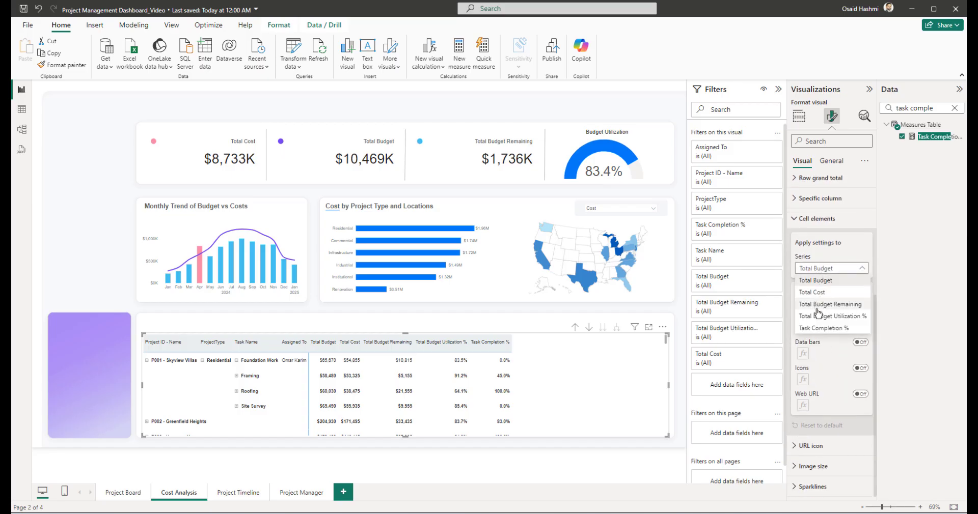
click(812, 310)
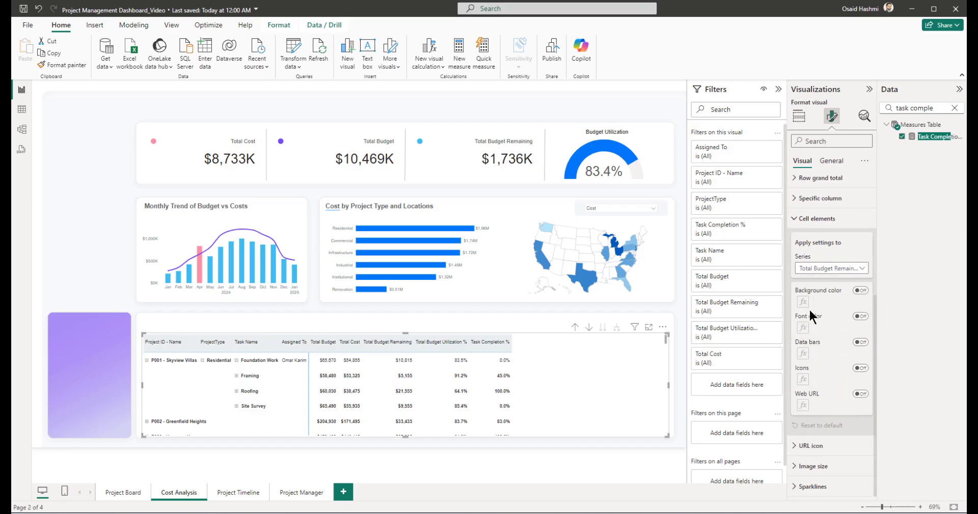
click(860, 317)
click(859, 342)
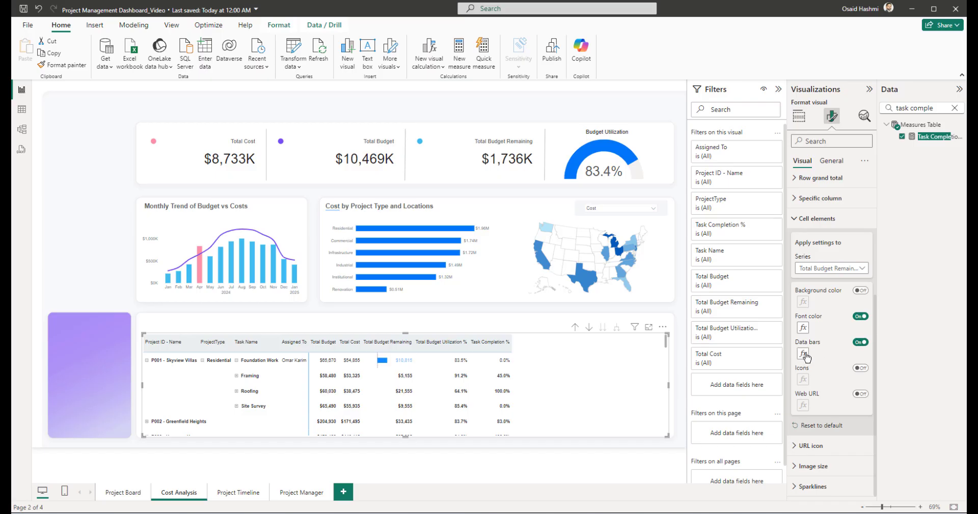
Step: Set the positive bar color of the Total Budget Remaining data bars to #97D8B9
click(803, 354)
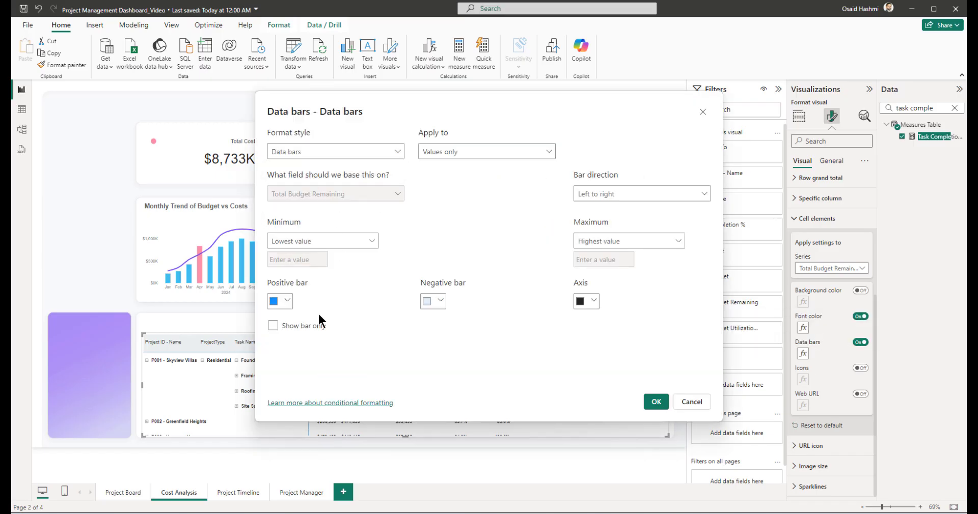
click(277, 302)
click(312, 261)
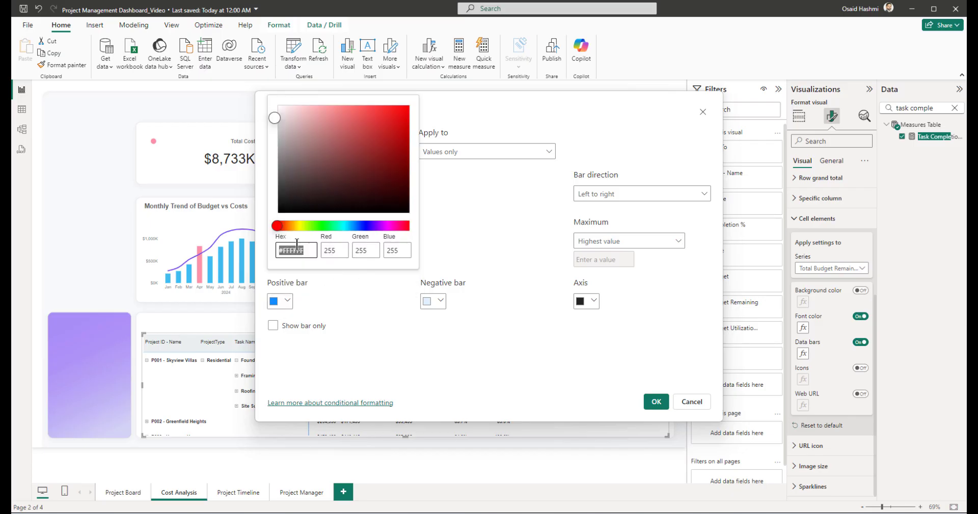
double_click(305, 250)
text(97d8b9)
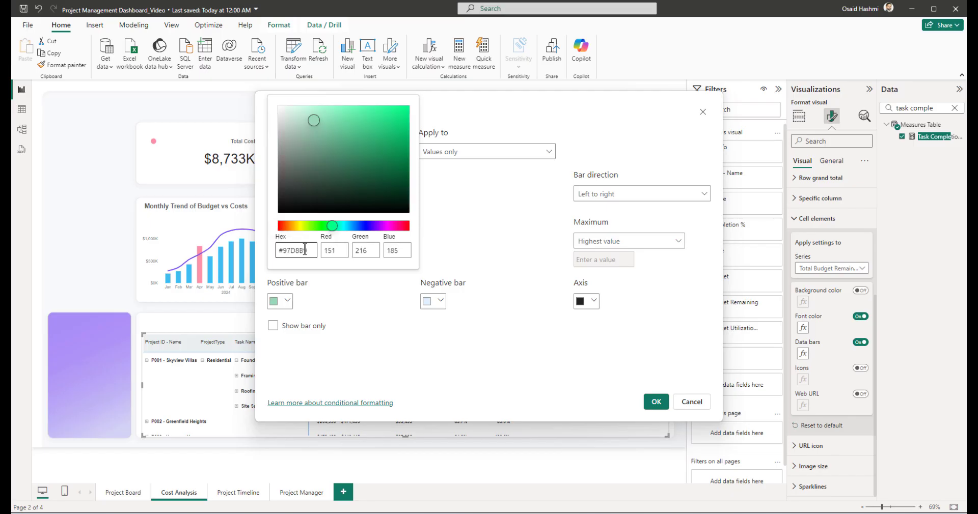
click(379, 314)
Step: Set the negative bar color of the Total Budget Remaining data bars to #EEA2A2 and apply the data bar settings
click(440, 301)
click(452, 261)
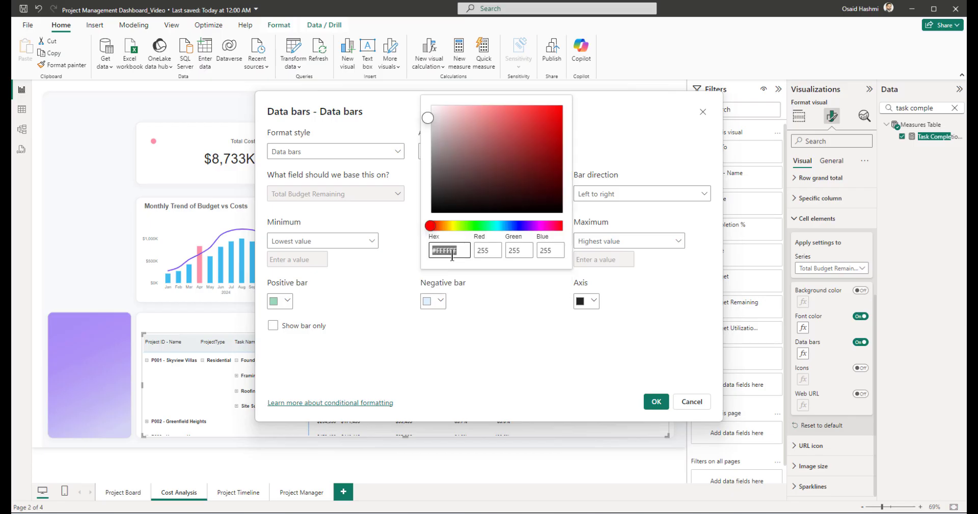
double_click(452, 250)
text(eea2a2)
click(521, 342)
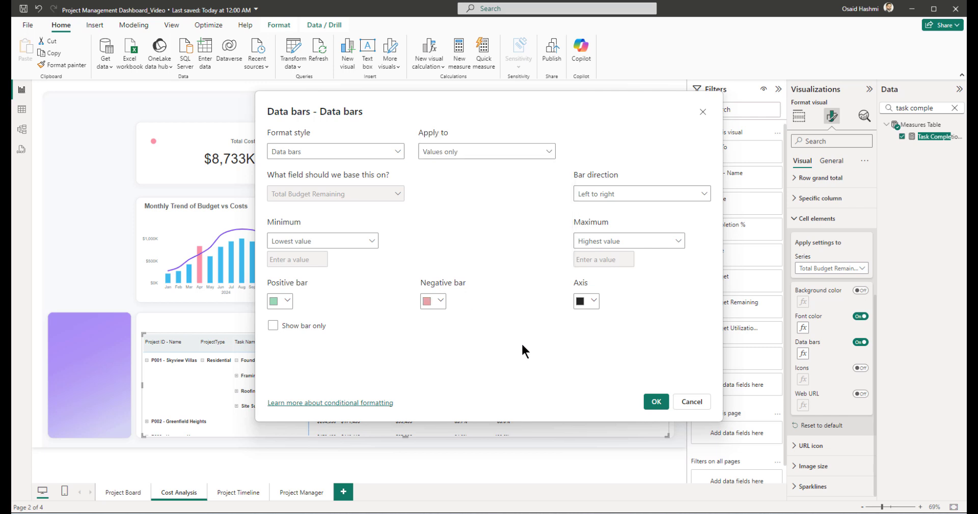
click(656, 402)
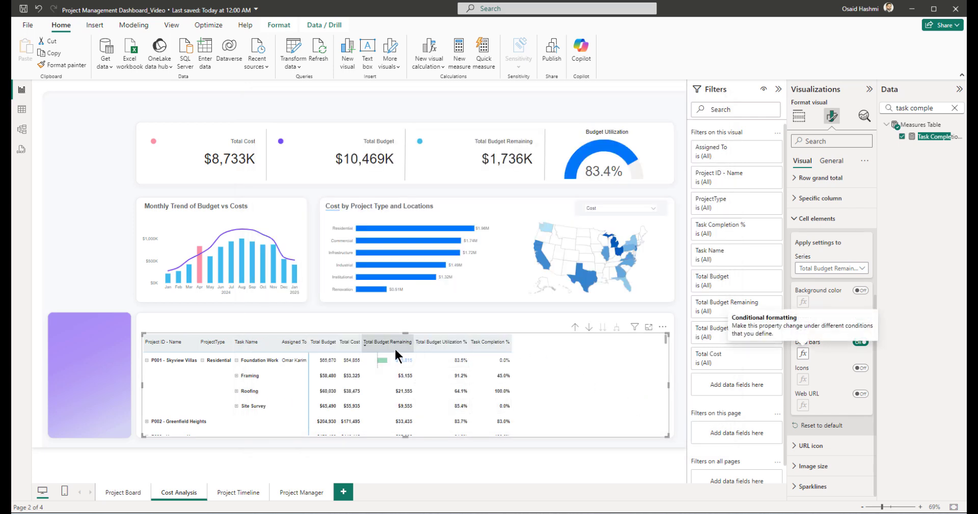
Step: Create a new measure in the Measures Table and name it _Color_Total Budget Remaining
click(954, 108)
right_click(921, 127)
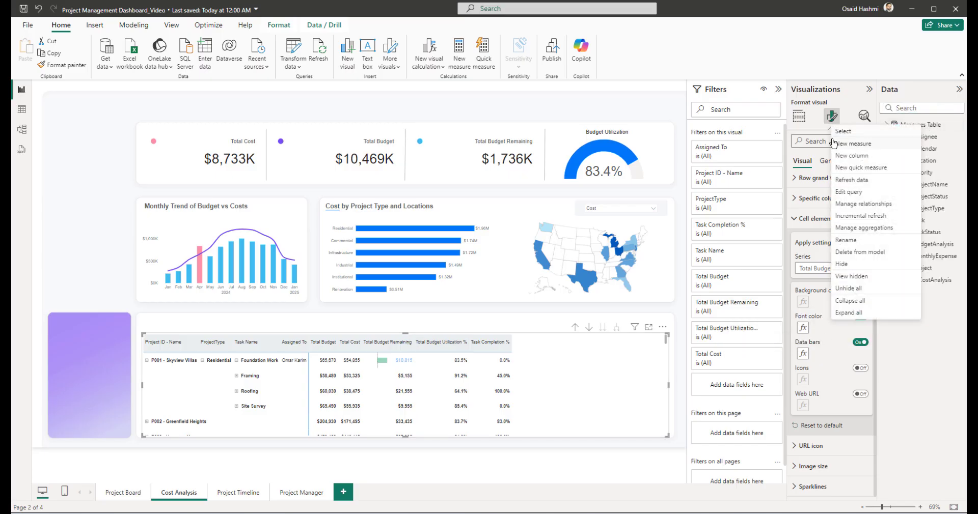
key(Escape)
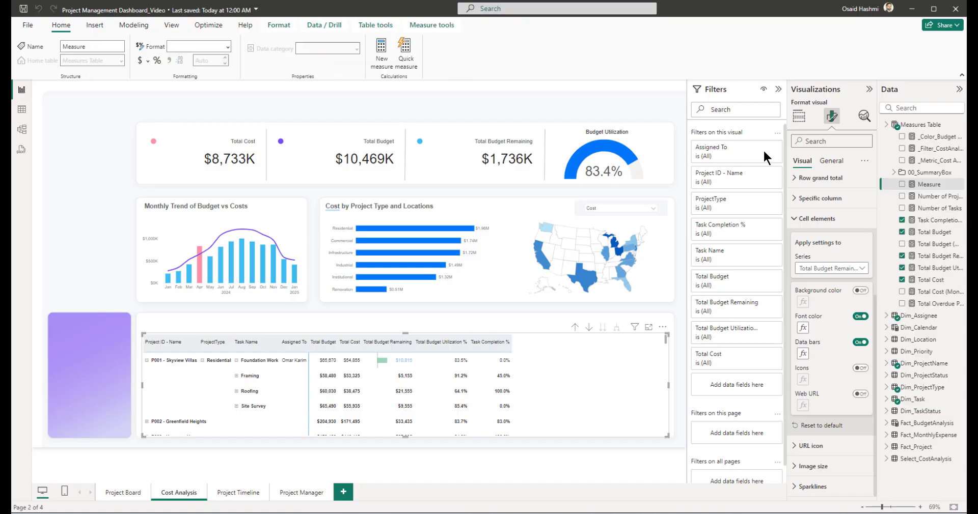
text(Color)
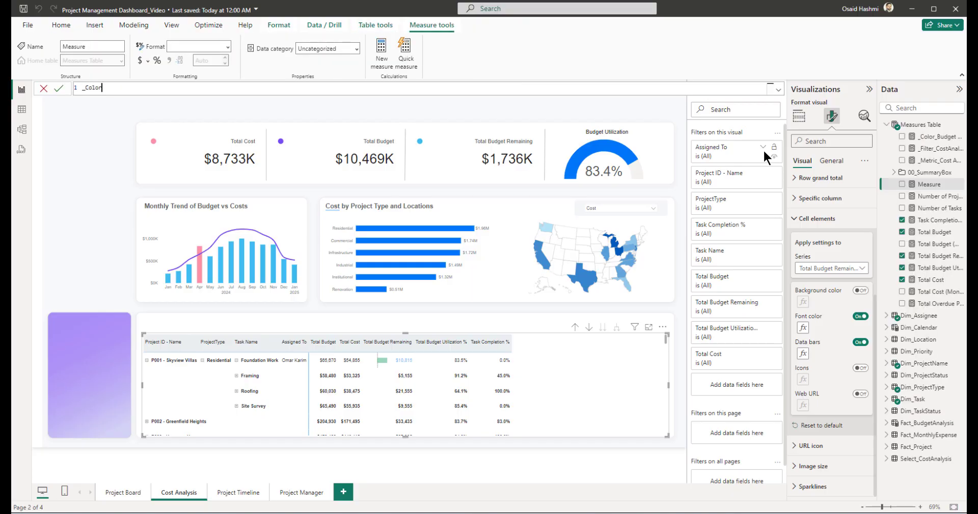
text(_Total Budget Remaining =)
key(shift+Return)
Step: Begin the _Color_Total Budget Remaining formula with a SWITCH function that evaluates TRUE()
text(sw)
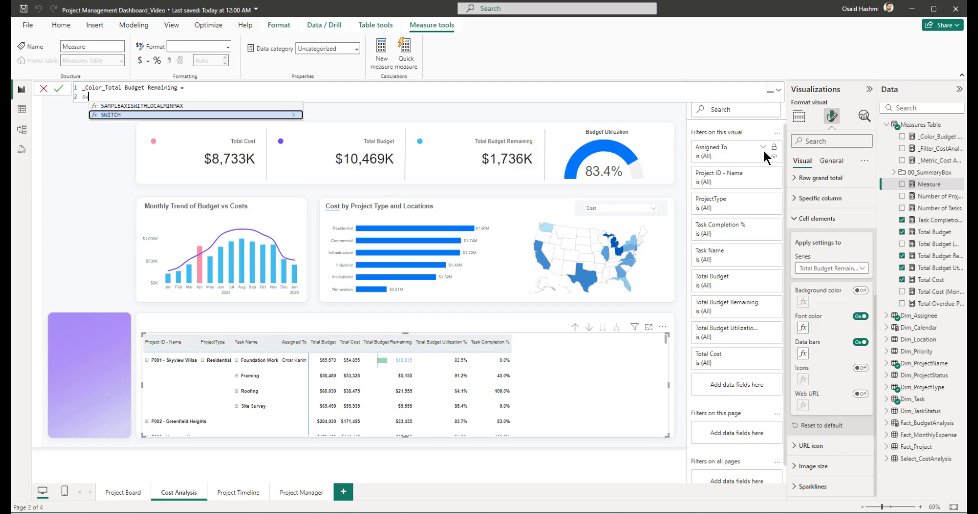
key(Tab)
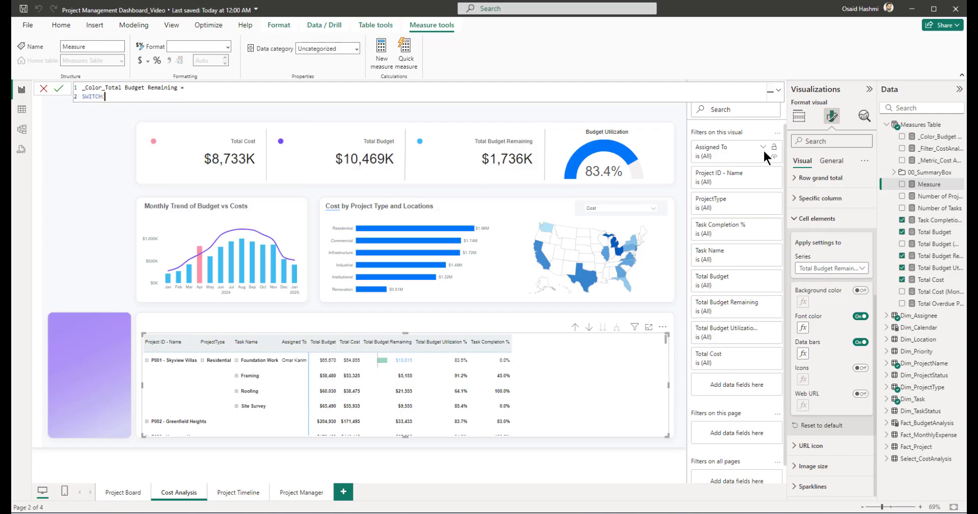
key(shift+Return)
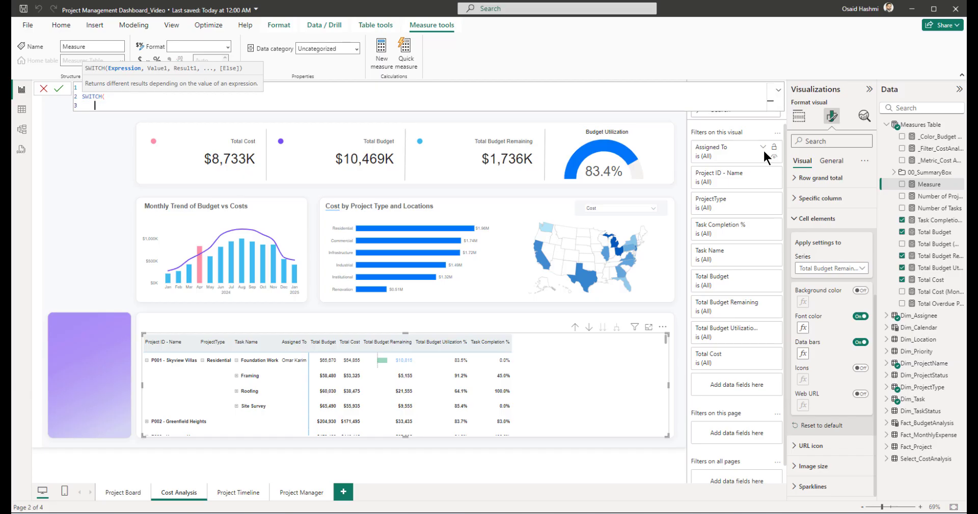
text(tr)
key(Tab)
text(,)
key(shift+Return)
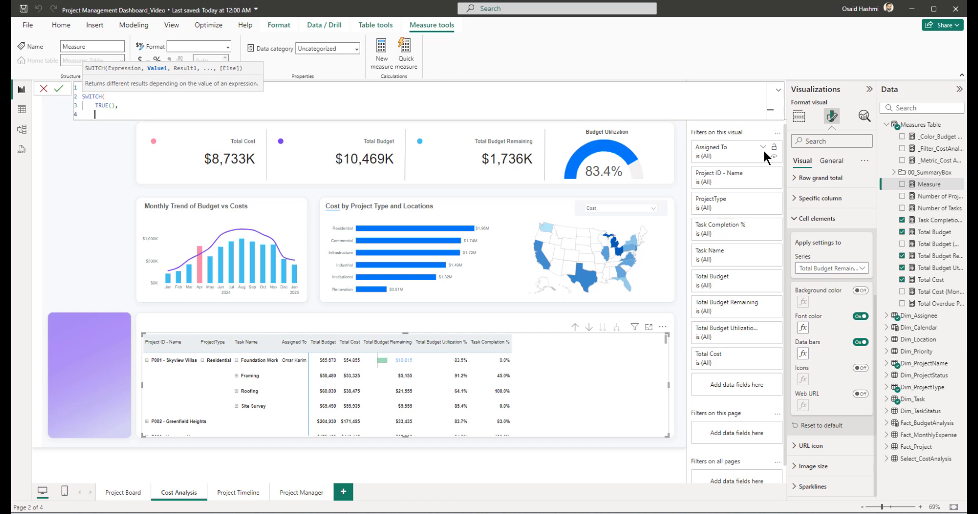
Step: Add a SWITCH condition returning "#DC4441" when [Total Budget] is less than [Total Cost]
text(total budget)
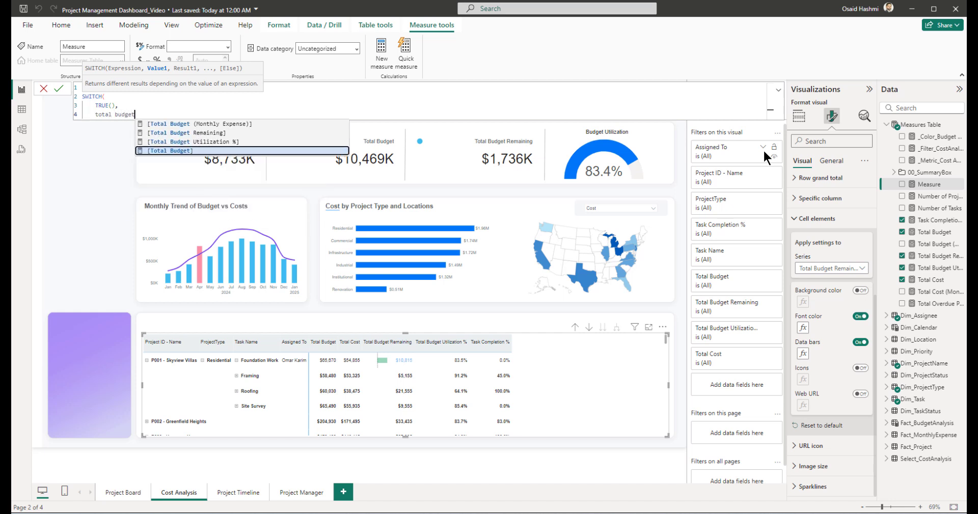
key(Tab)
text(< )
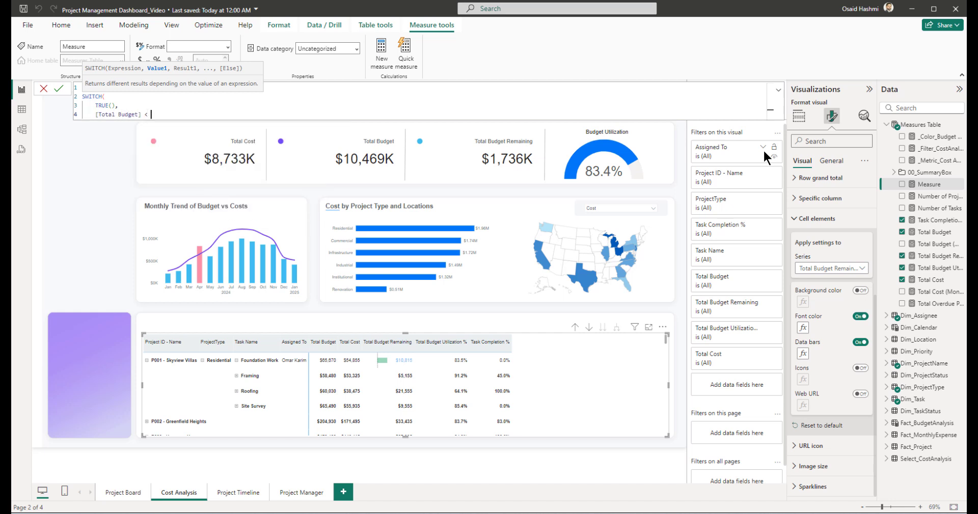
text(total cost)
key(Tab)
text(, "#DC4441",)
key(shift+Return)
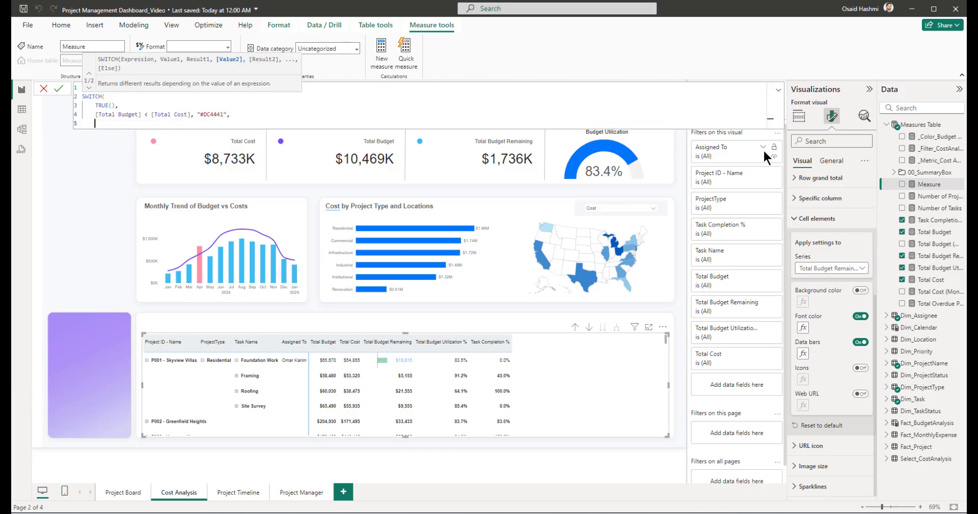
Step: Add a SWITCH condition returning "#252423" when [Total Budget] equals [Total Cost]
text(TOTAL)
key(Tab)
text(= TOTAL COS)
key(Tab)
text(, ")
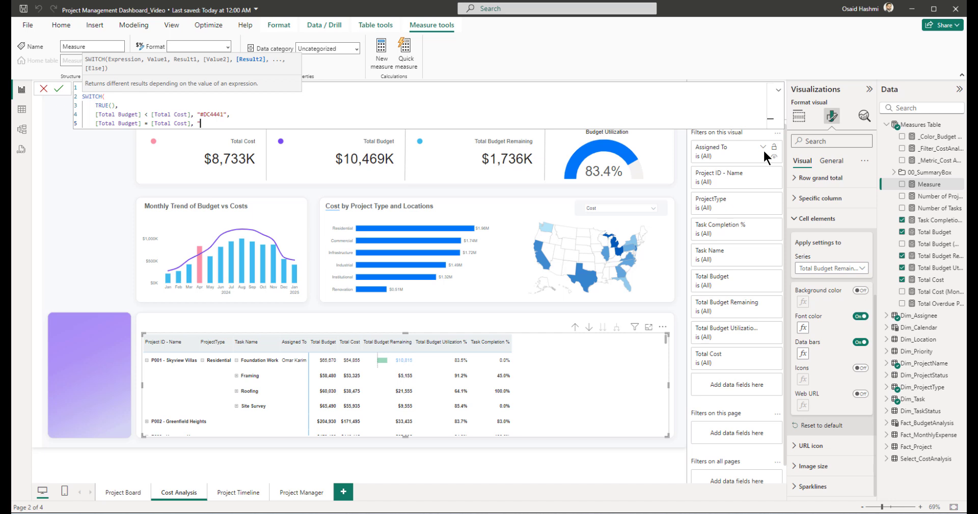
text(#252423)
key(shift+Left)
key(shift+Left)
key(shift+Left)
key(shift+Left)
key(shift+Left)
key(shift+Left)
key(shift+Left)
key(shift+Left)
key(Right)
text(,)
key(shift+Return)
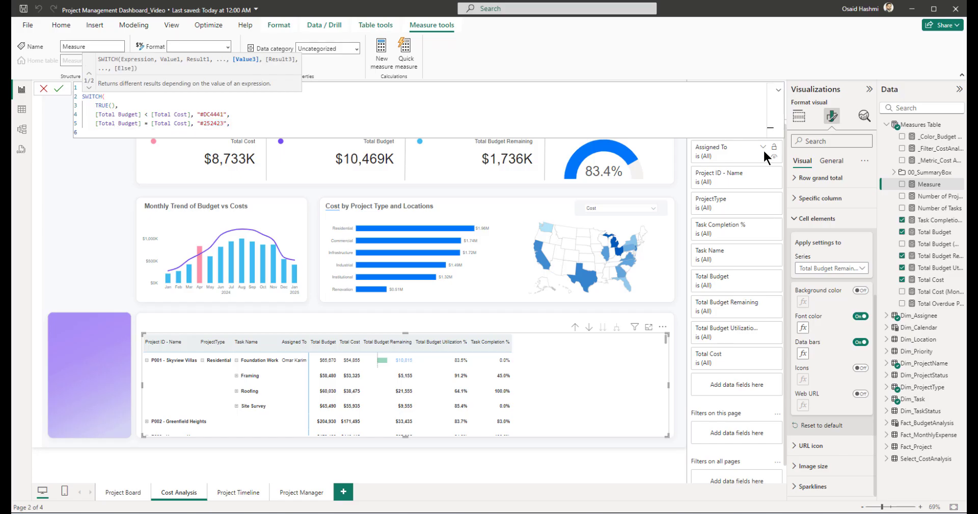
Step: Set "#252423" as the SWITCH default result, close the function and commit the measure
text("#252423")
key(shift+Return)
text())
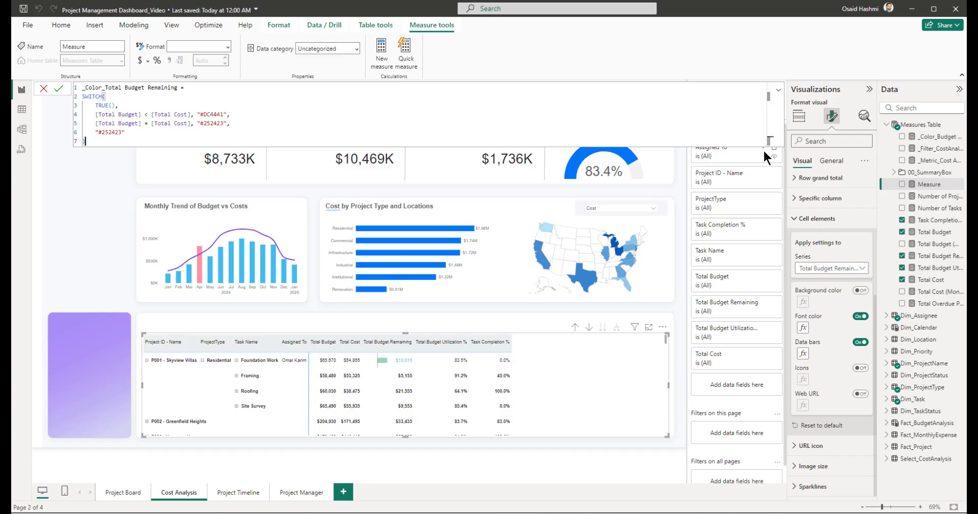
key(Return)
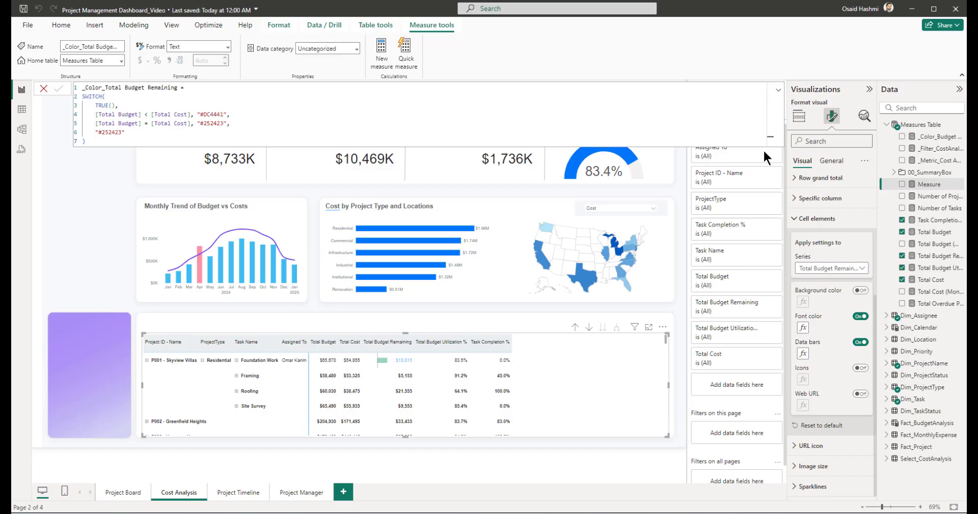
click(778, 92)
Step: Base the Total Budget Remaining font color on the field value of the _Color_Total Budget Remaining measure
click(803, 328)
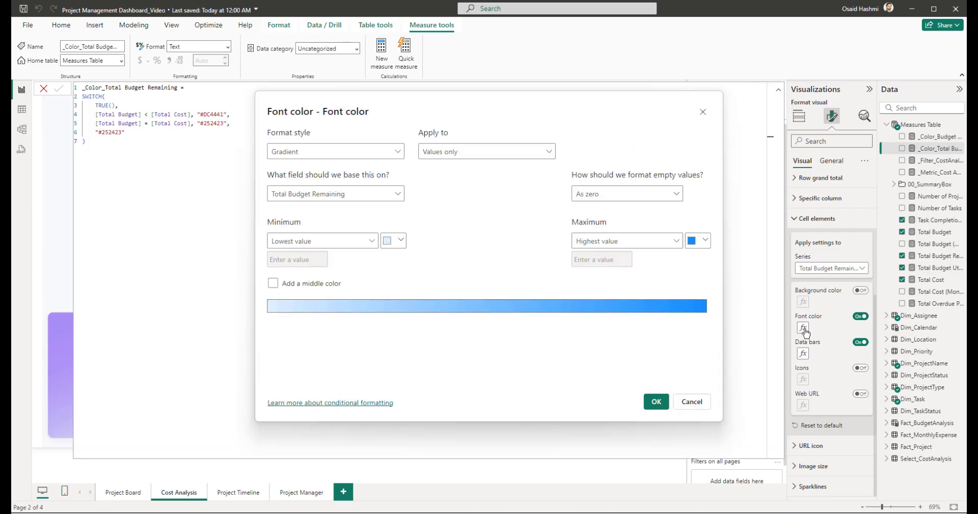
click(344, 160)
click(289, 199)
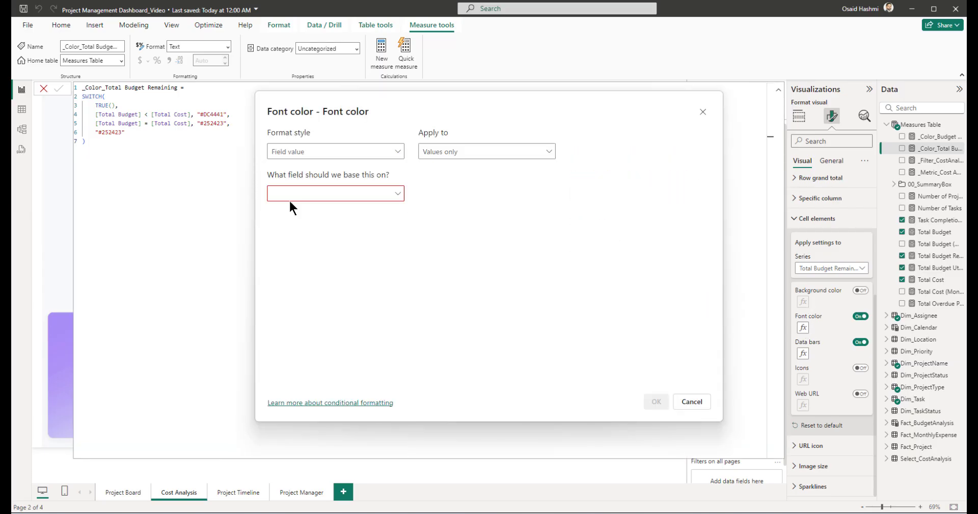
click(325, 199)
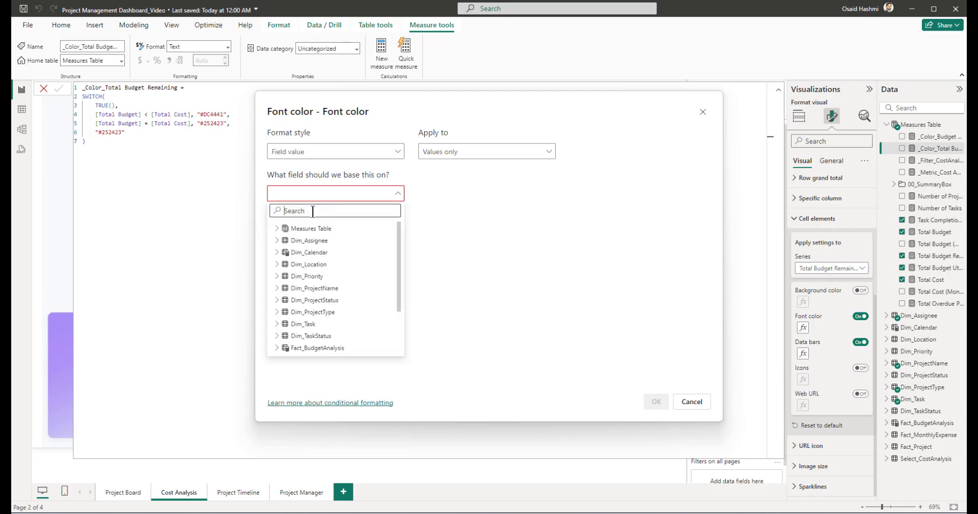
click(276, 230)
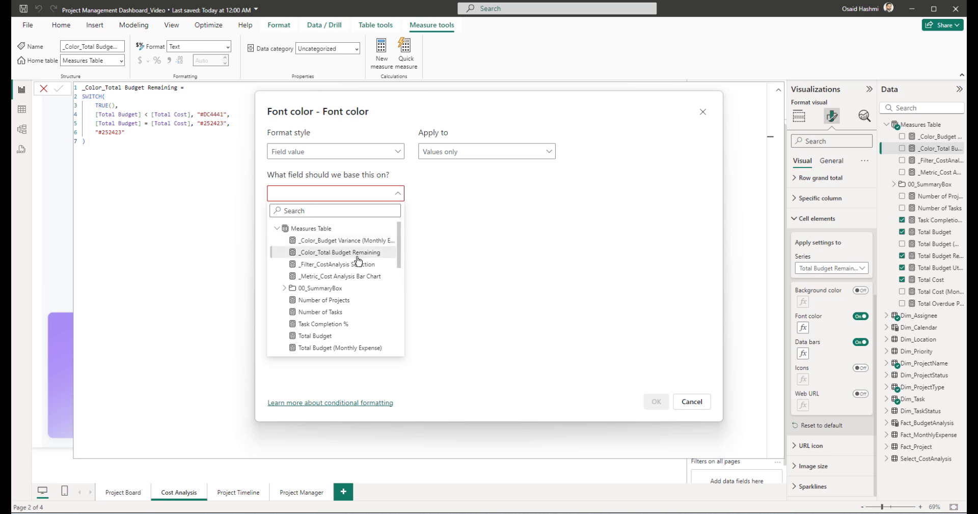
click(330, 255)
click(656, 403)
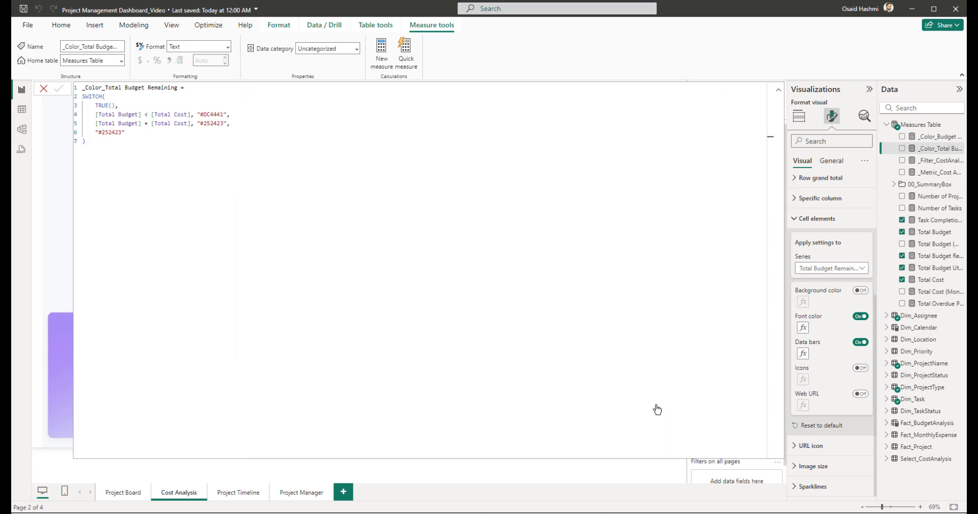
click(778, 93)
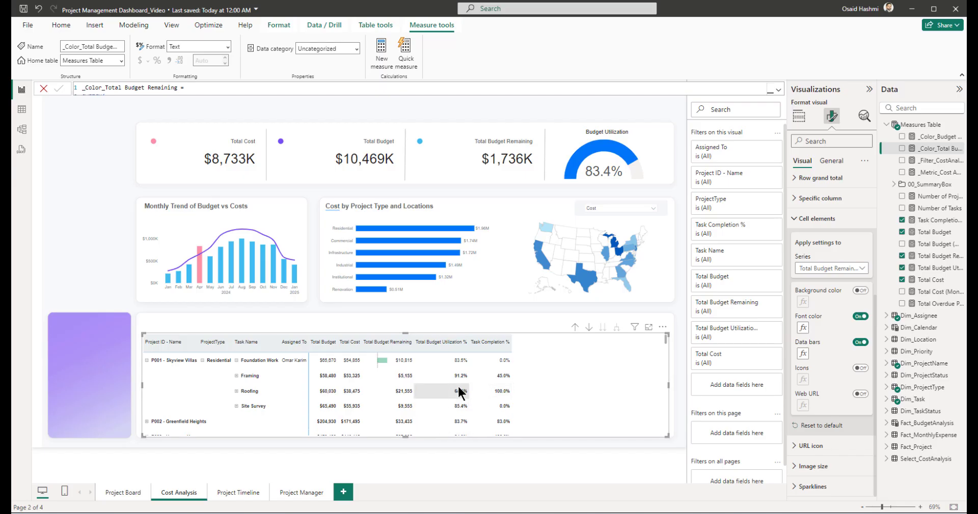
Step: Sort the matrix ascending by Total Budget Remaining and expand project P037 - Skylink Metro to its task rows
click(236, 376)
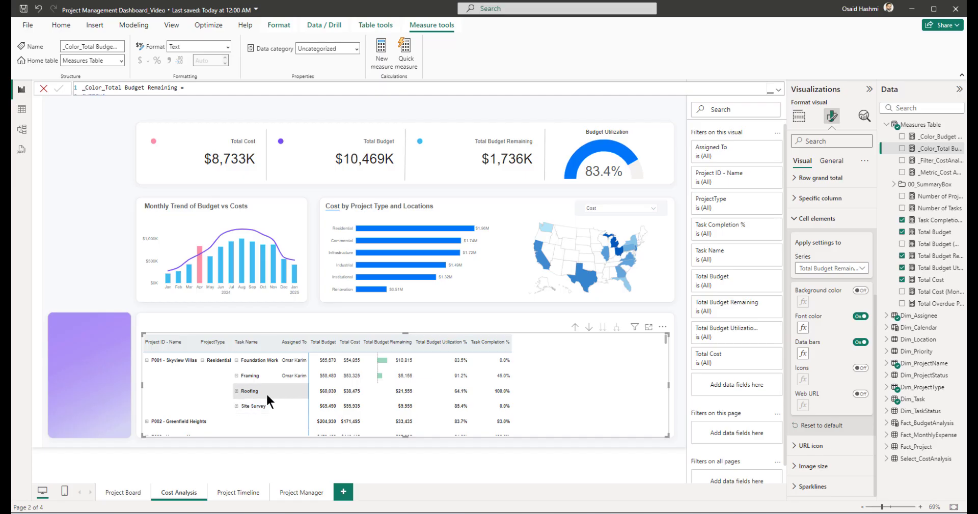
click(385, 343)
click(384, 341)
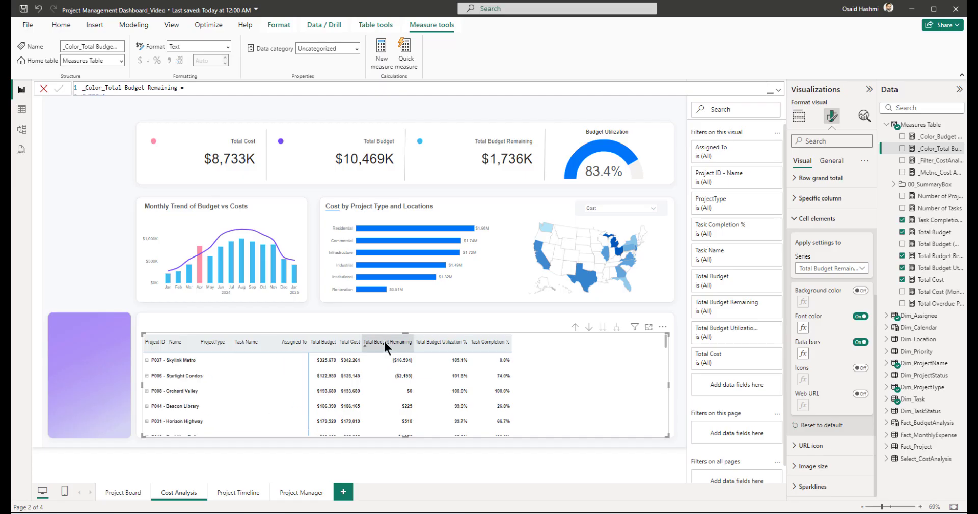
click(147, 360)
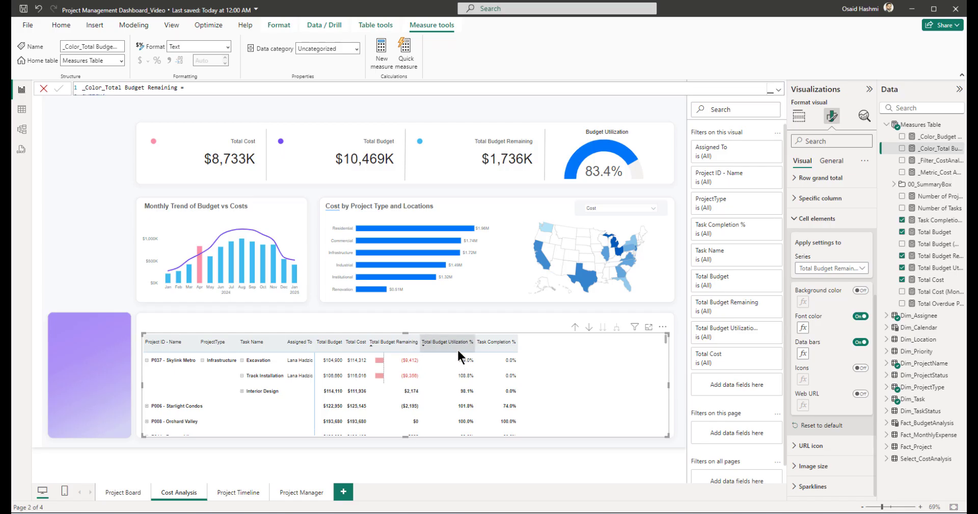
Step: Create another measure in the Measures Table and name it _Color_Budget Utilization
right_click(915, 123)
key(Escape)
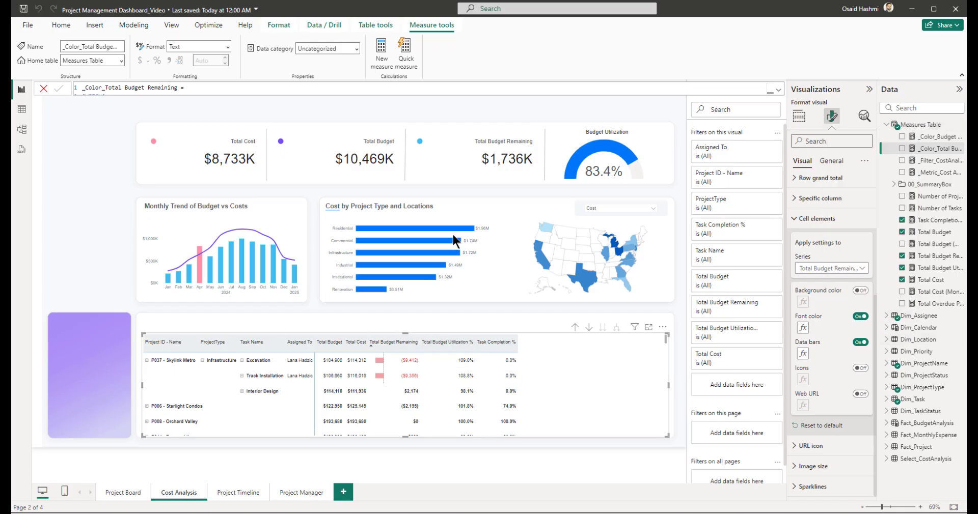
text(_co)
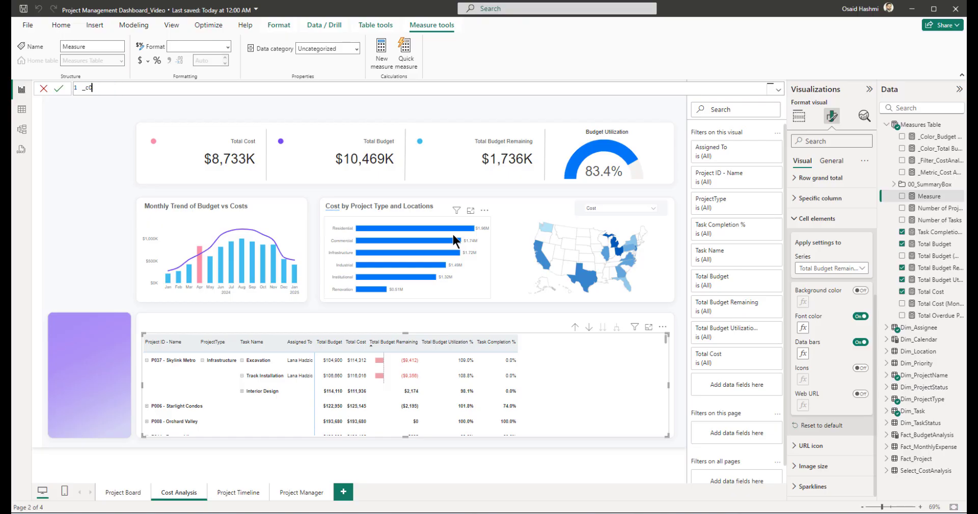
key(BackSpace)
key(BackSpace)
text(Color_Budget Utilization =)
key(shift+Return)
Step: Begin the _Color_Budget Utilization formula with a SWITCH function that evaluates TRUE()
text(sw)
key(Tab)
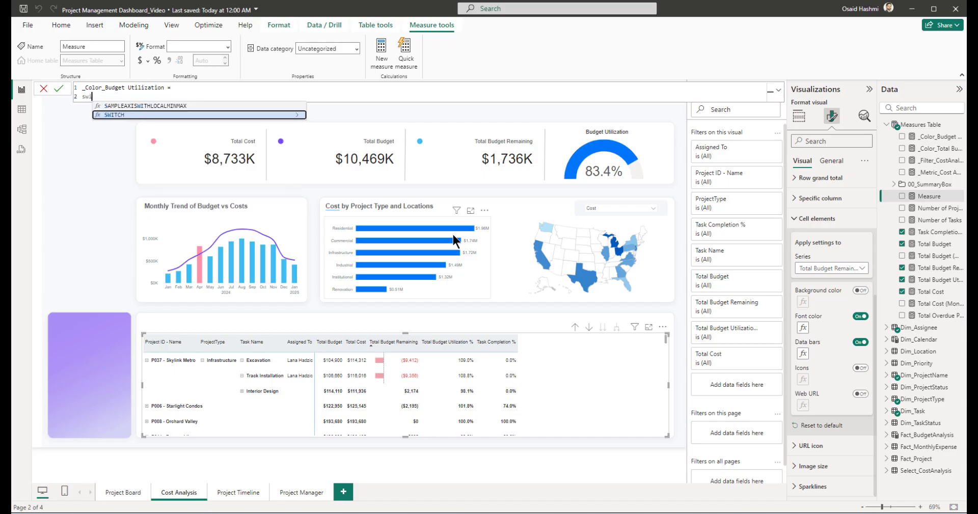
key(shift+Return)
text(true)
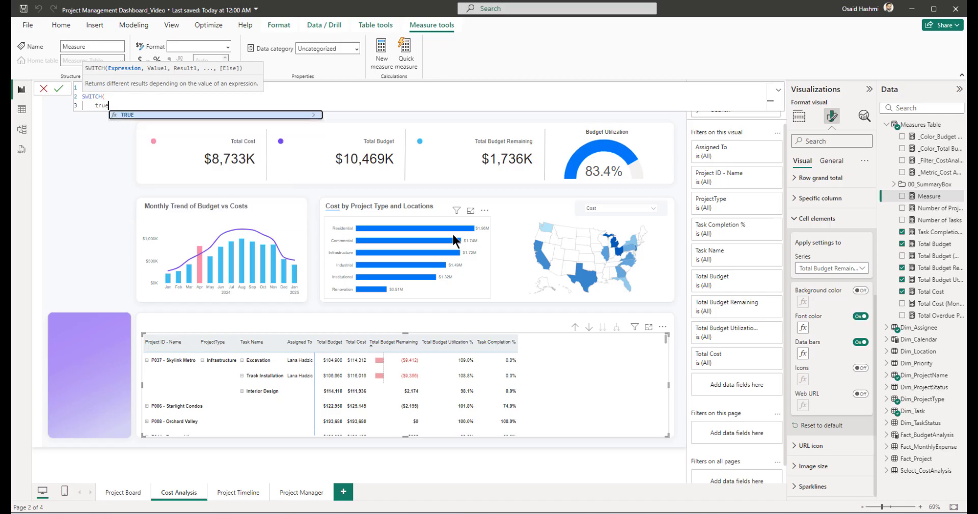
key(Tab)
text(),)
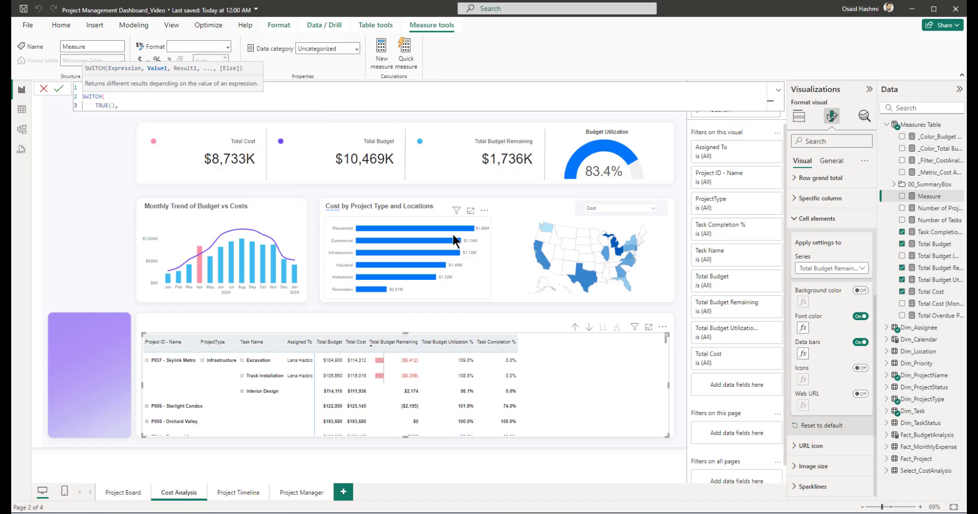
Step: Add a SWITCH condition returning "#252423" when [Total Budget Utilization %] is at most 1
key(shift+Return)
text(total)
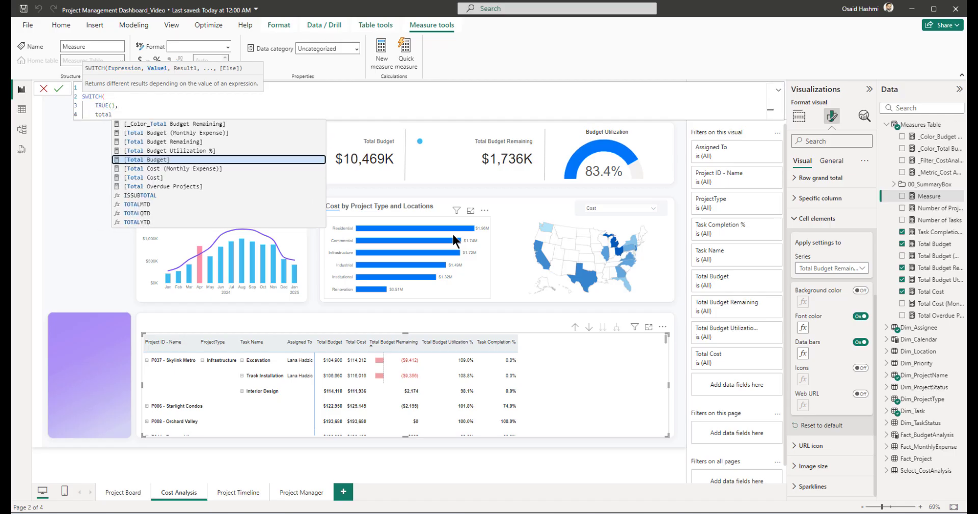
key(Up)
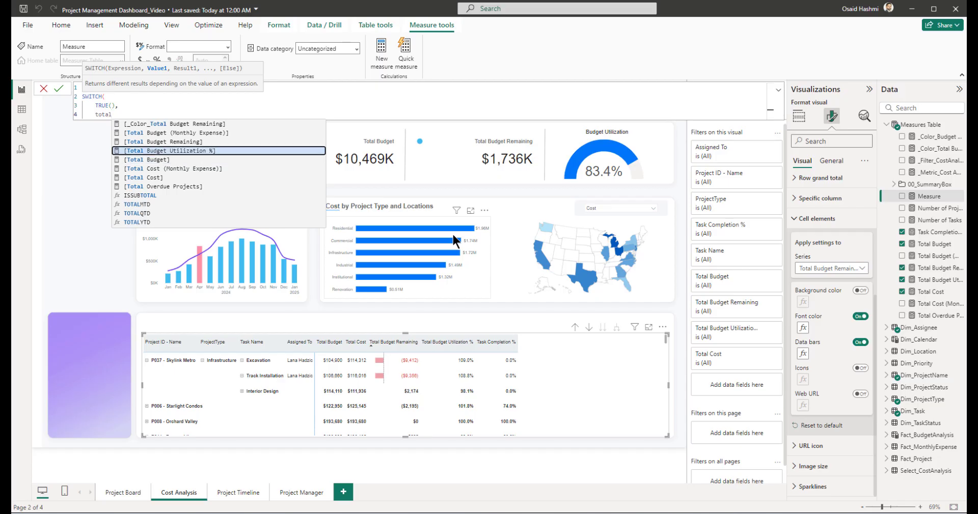
key(Tab)
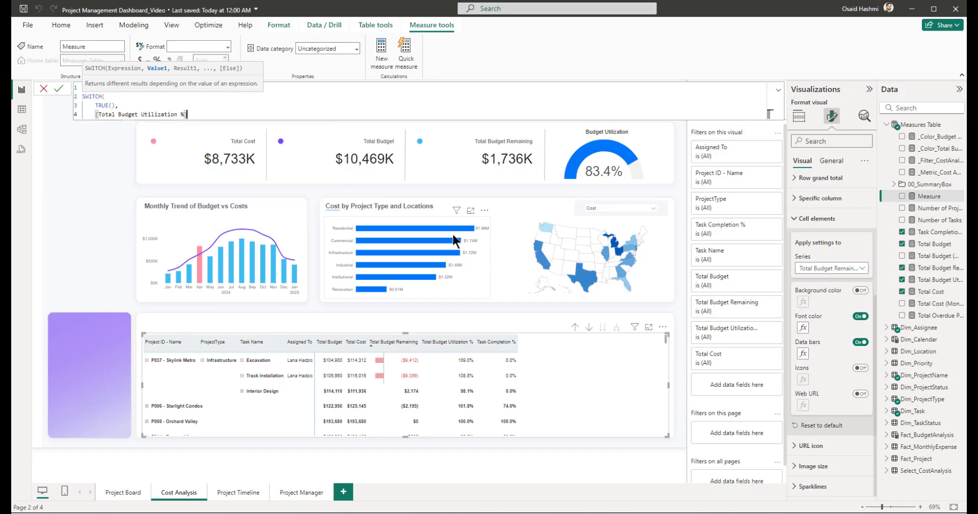
text(<= 1, "#252423)
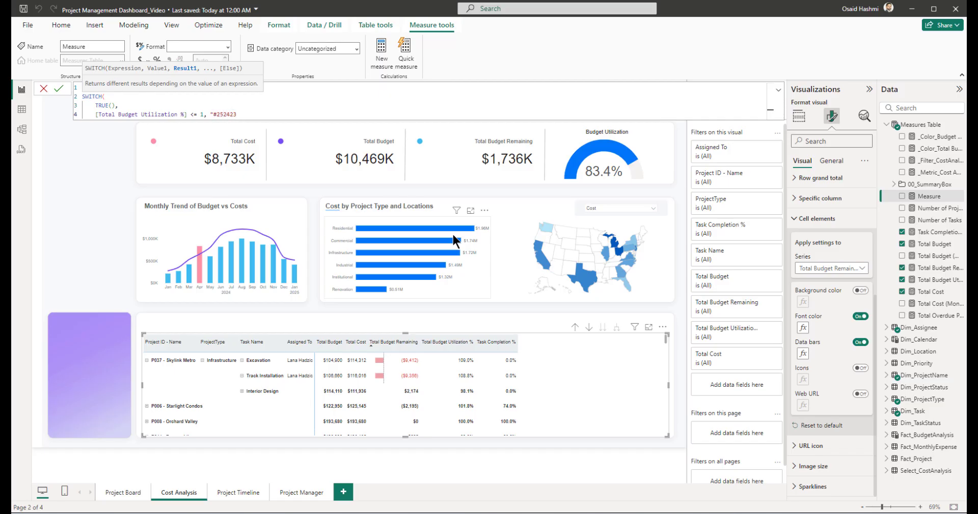
text(",)
key(shift+Return)
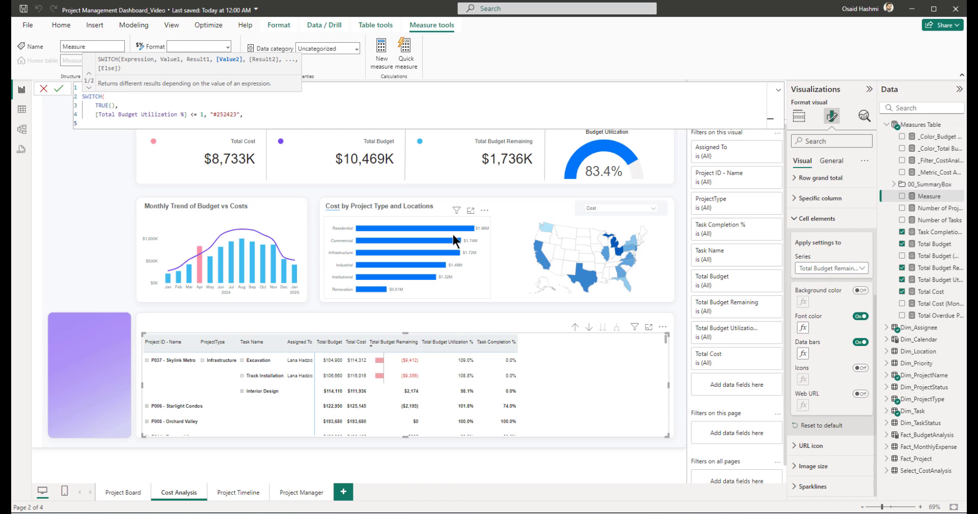
Step: Add a SWITCH condition returning "#DC4441" when [Total Budget Utilization %] is greater than 1
text(total)
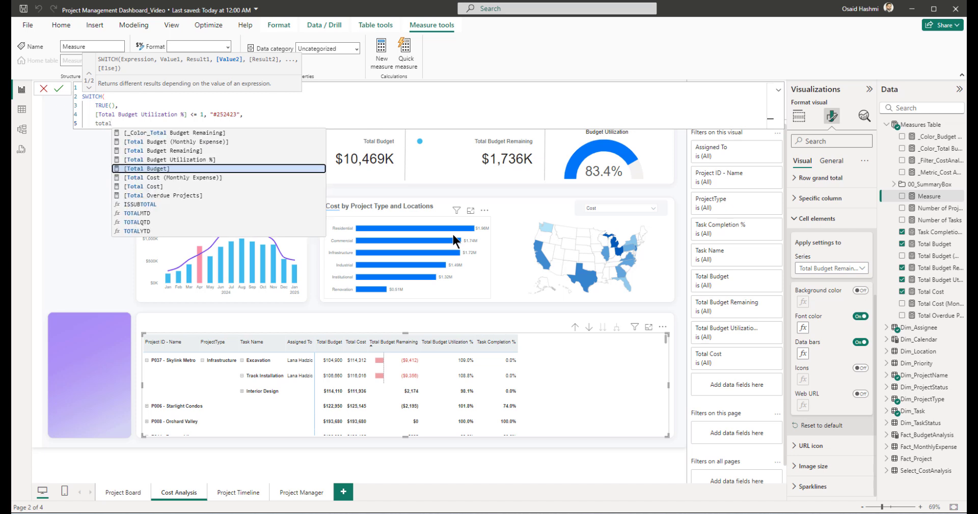
text( budget ut)
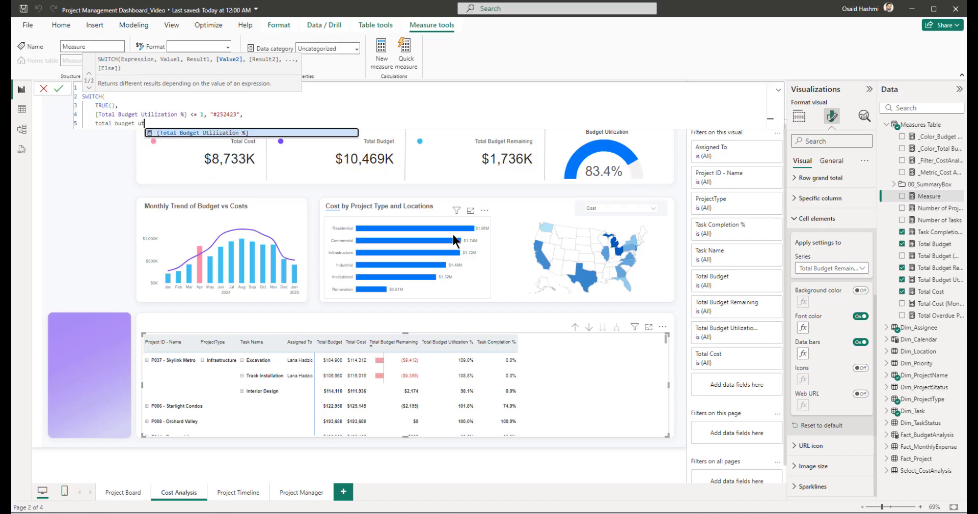
key(Tab)
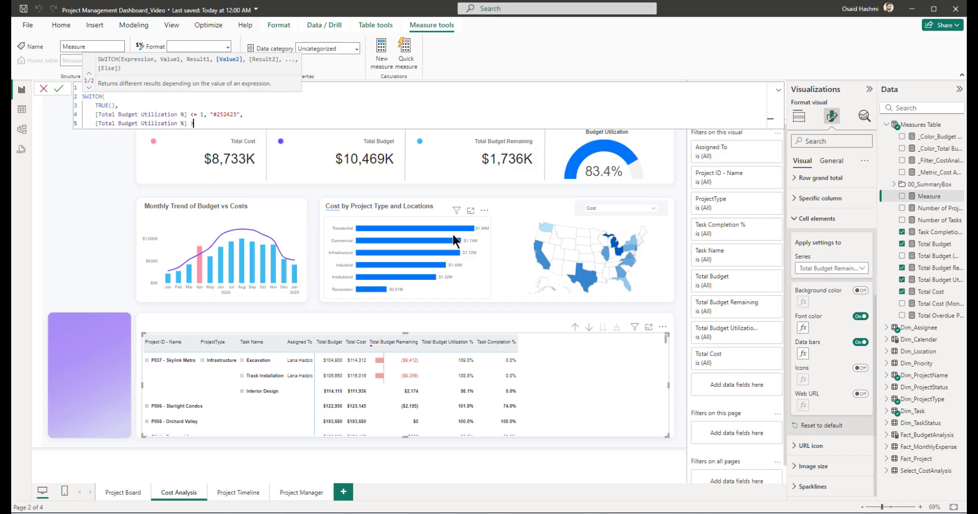
text(> 1, )
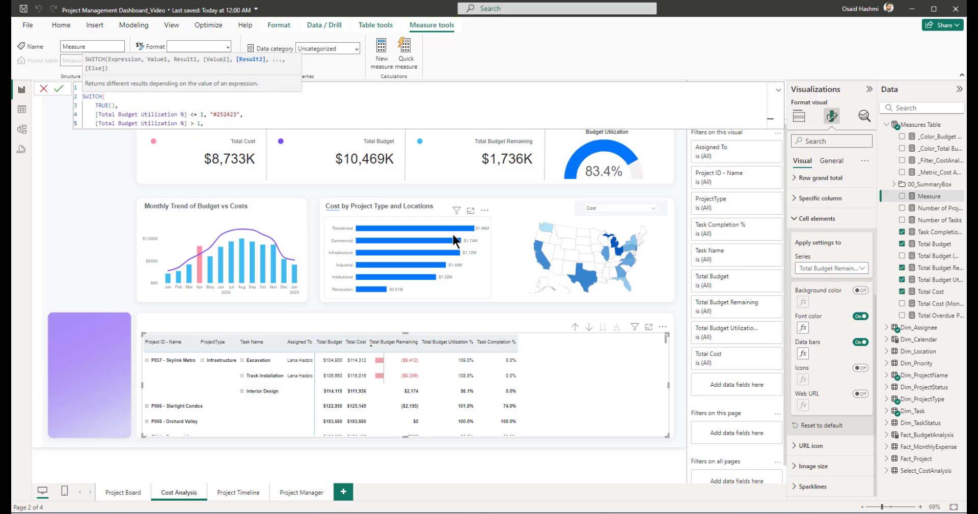
text("")
text(#)
text(DC)
text(444)
text(1,)
key(Return)
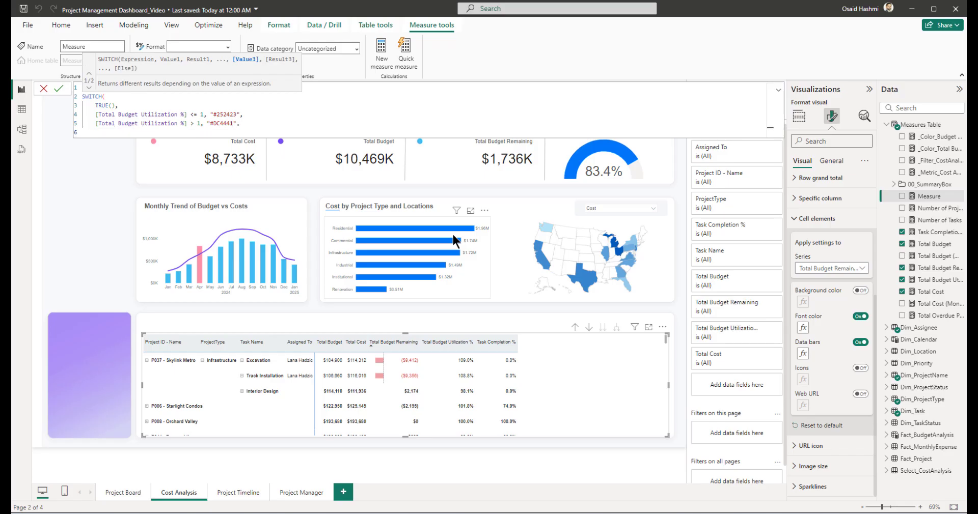
Step: Finish the SWITCH formula with "#252423" as the default result and commit the _Color_Budget Utilization measure
text("#252423")
key(shift+Return)
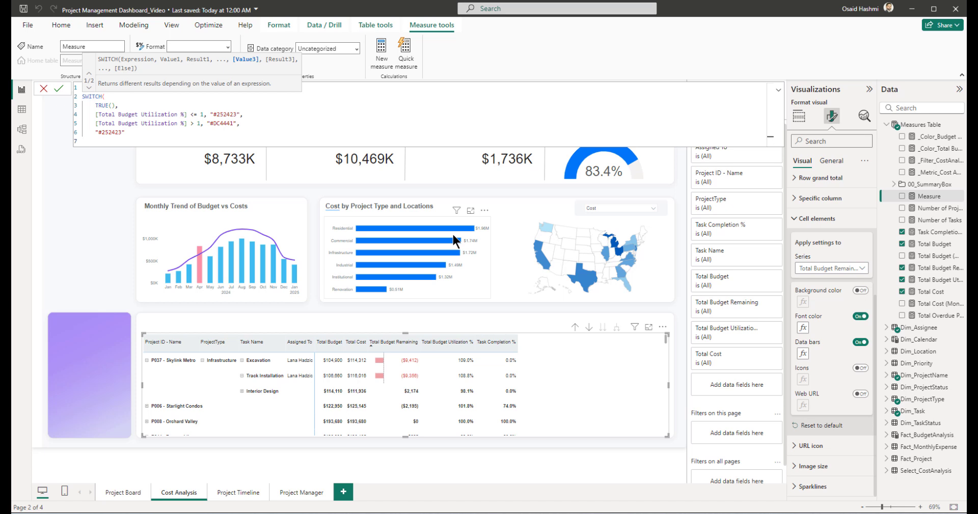
text())
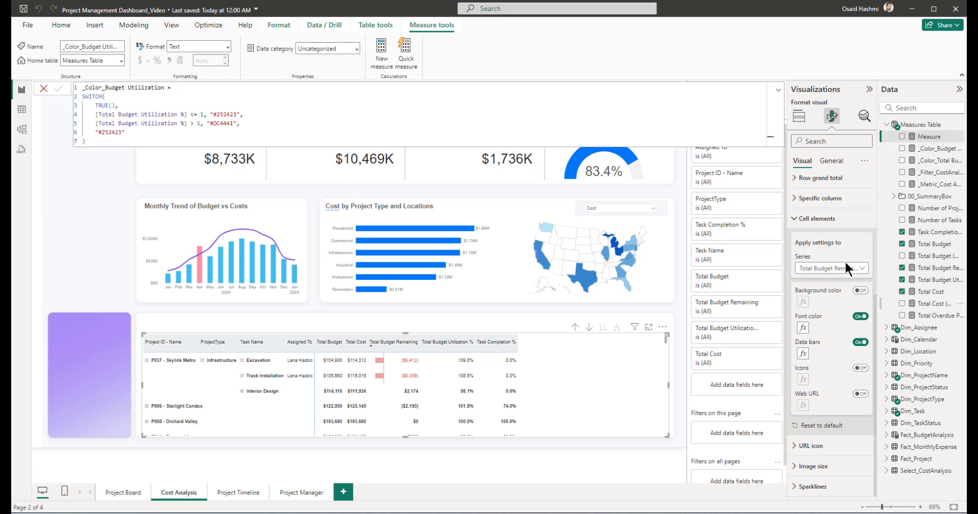
Step: Format the Total Budget Utilization % font color by field value, based on the _Color_Budget Utilization measure
click(824, 269)
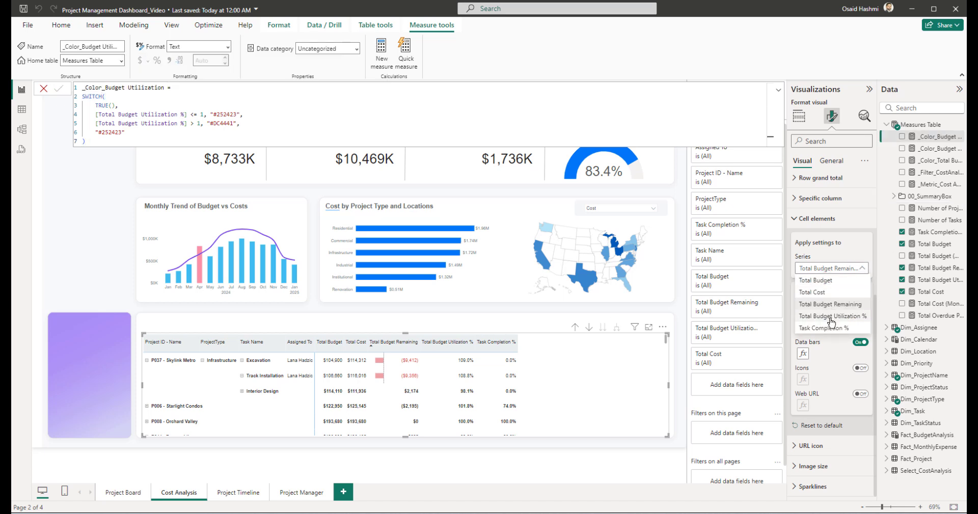
click(832, 316)
click(860, 317)
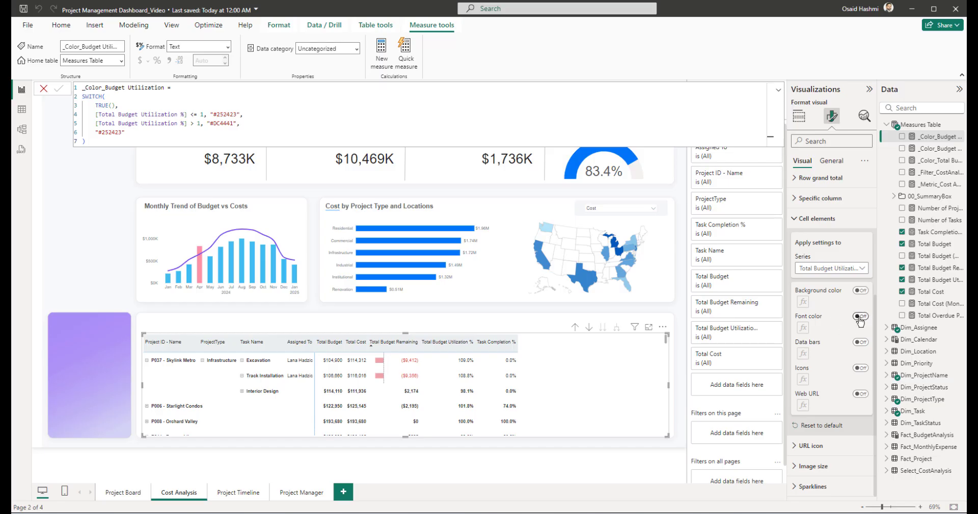
click(803, 328)
click(298, 151)
click(301, 199)
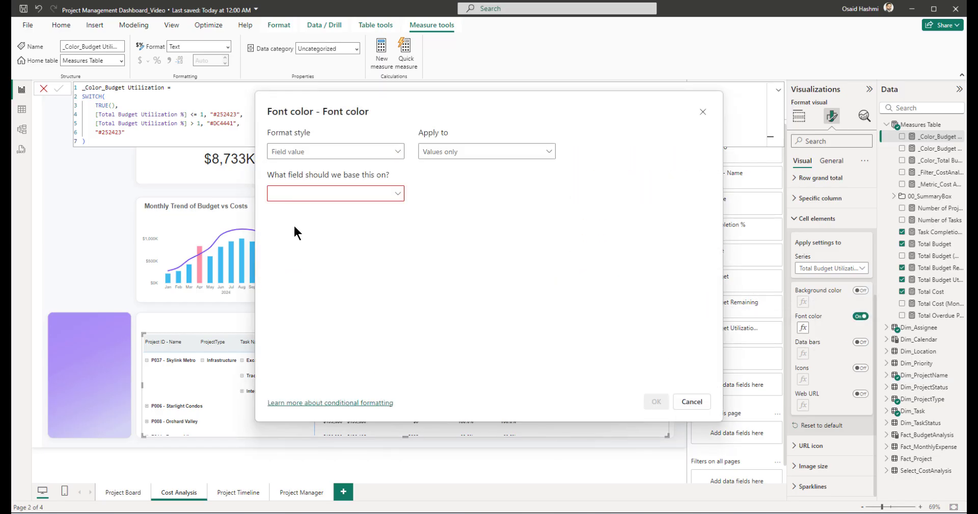
click(304, 193)
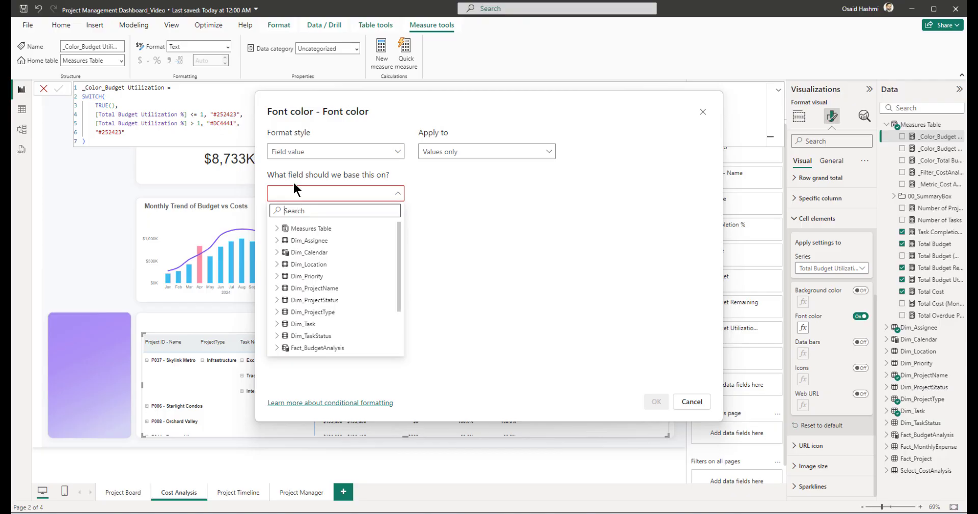
text(_color)
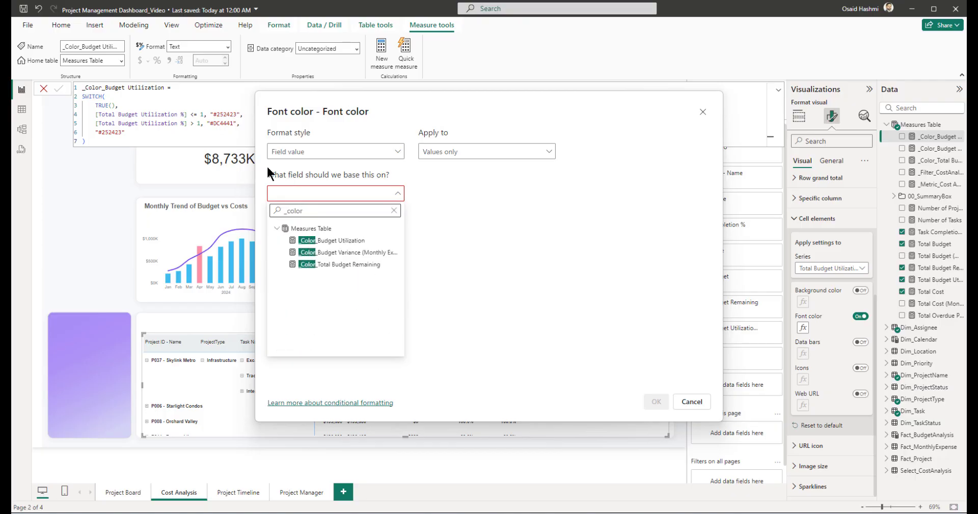
click(319, 240)
click(648, 401)
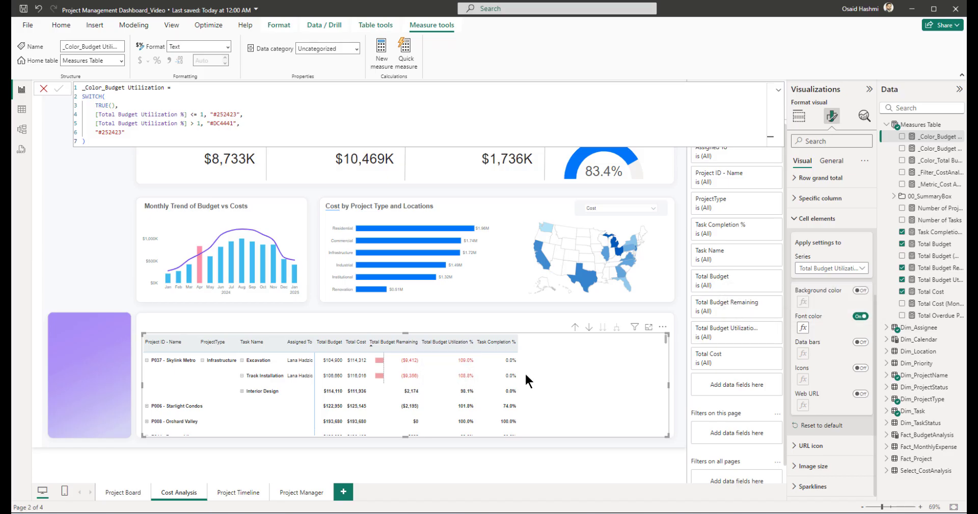
Step: Turn on data bars for the Task Completion % series and open their conditional formatting settings
click(828, 269)
click(822, 328)
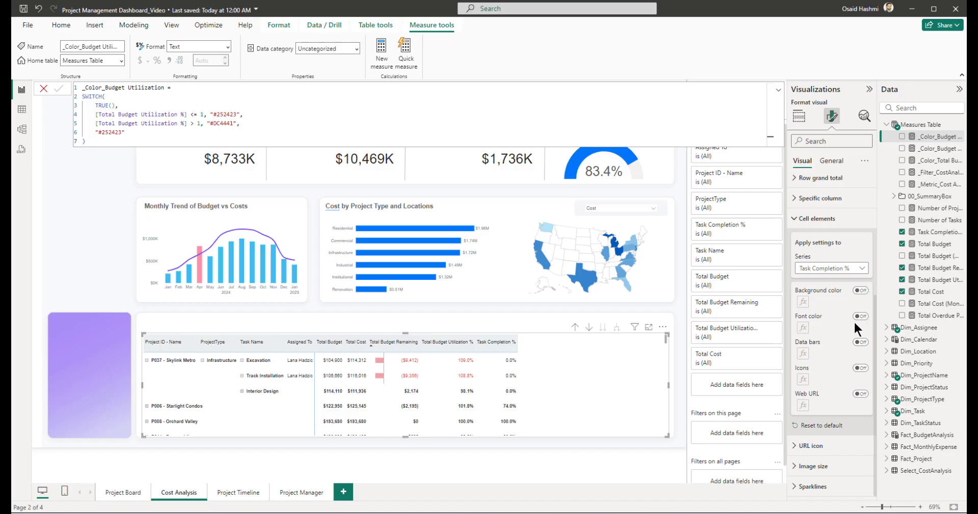
click(860, 342)
click(803, 354)
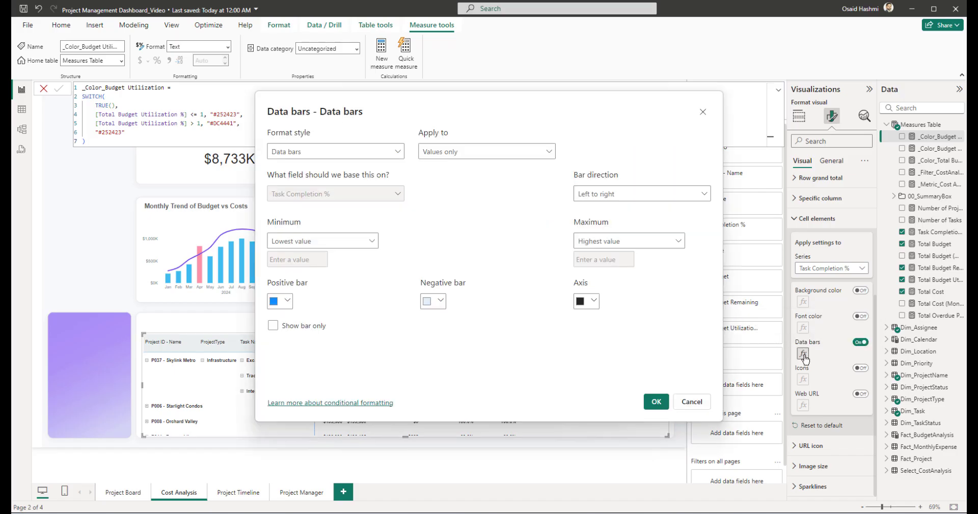
Step: Set the positive bar color of the Task Completion % data bars to the custom hex #88D6F5
click(290, 304)
click(307, 263)
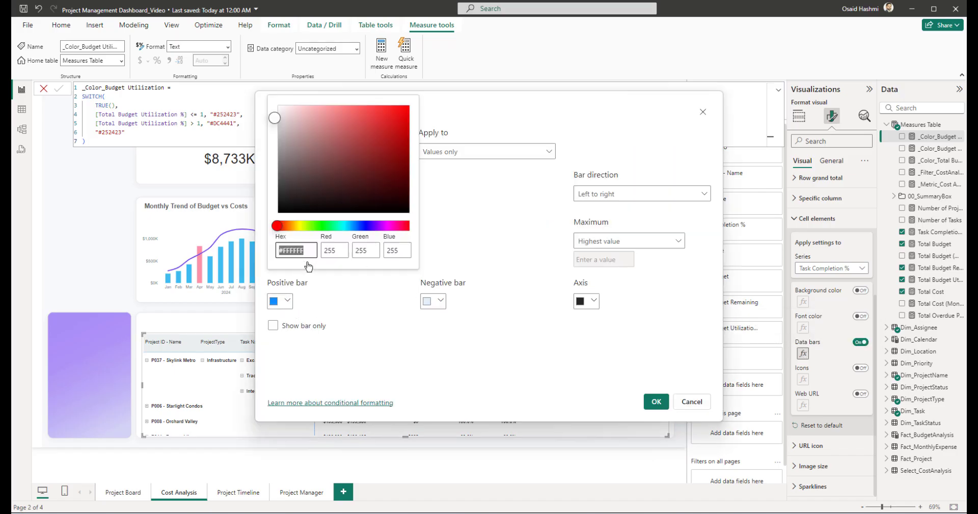
click(309, 253)
key(BackSpace)
key(BackSpace)
key(BackSpace)
key(BackSpace)
text(88)
text(d6)
text(ff)
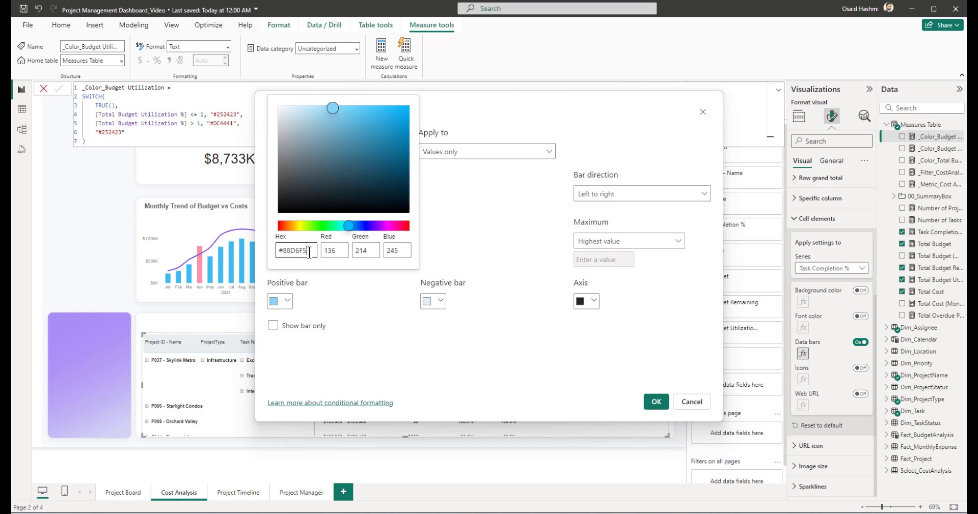
Step: Look at the negative bar color choices and apply the data bar settings to Task Completion %
click(441, 303)
click(441, 301)
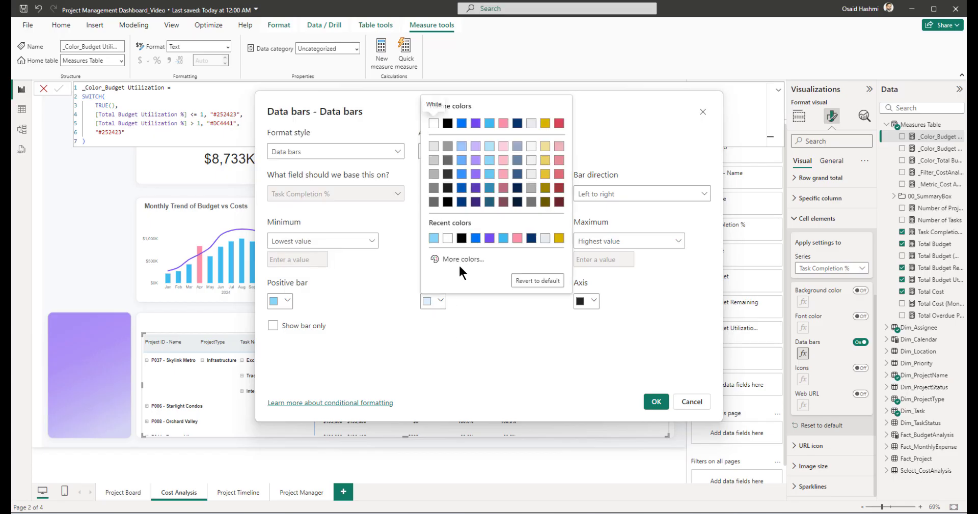
click(460, 263)
click(492, 313)
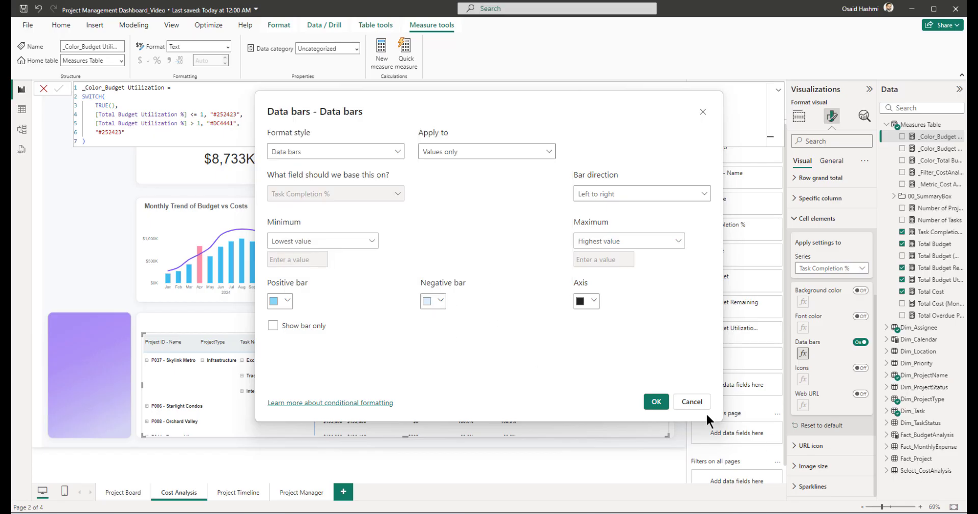
click(656, 402)
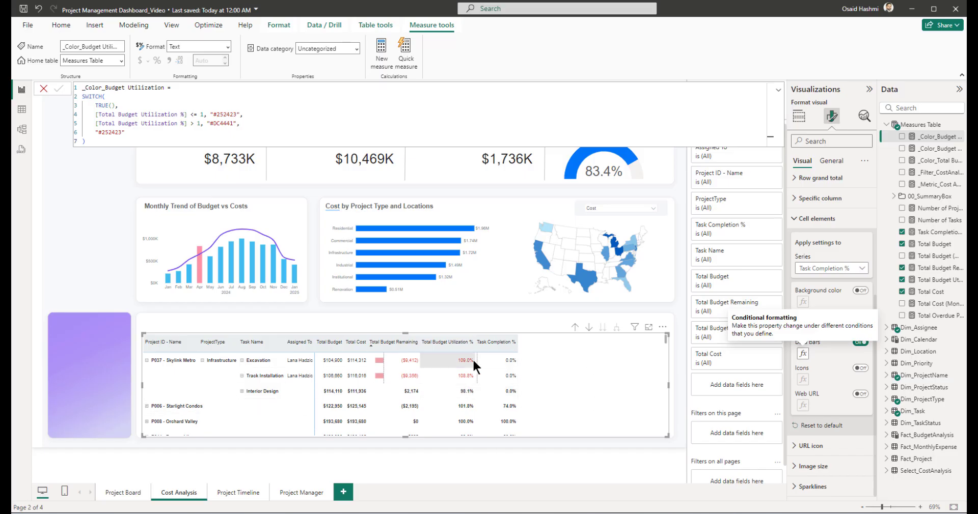
Step: Expand project P006 - Starlight Condos to its task rows and widen the matrix's Task Completion % column
click(147, 406)
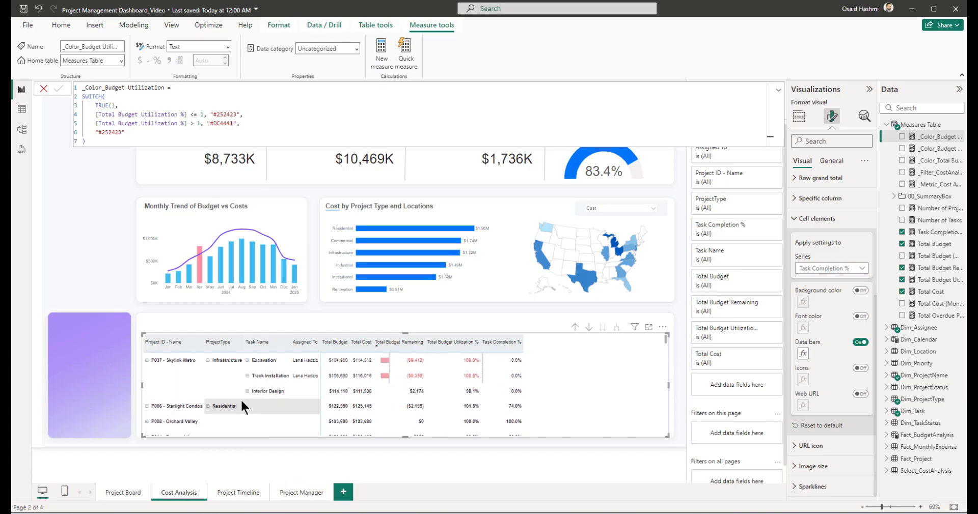
click(207, 406)
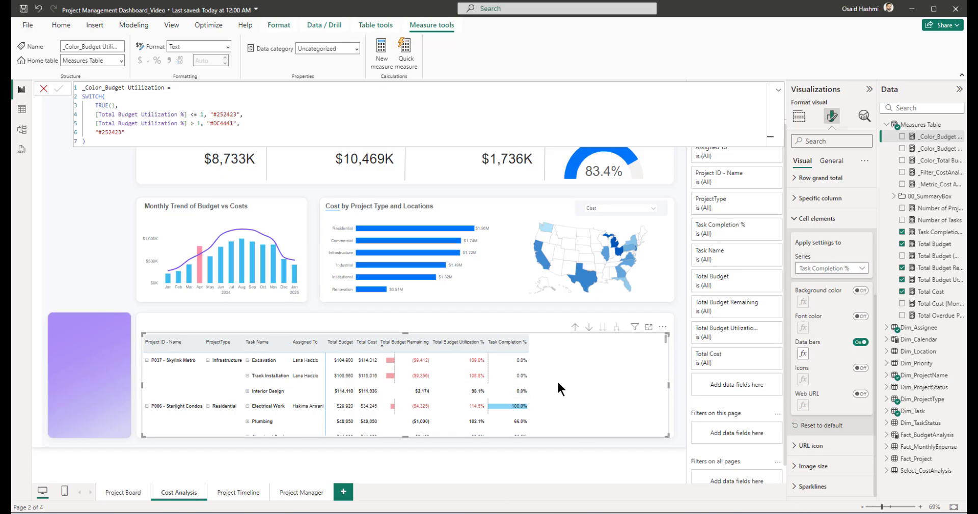
drag(527, 340, 557, 340)
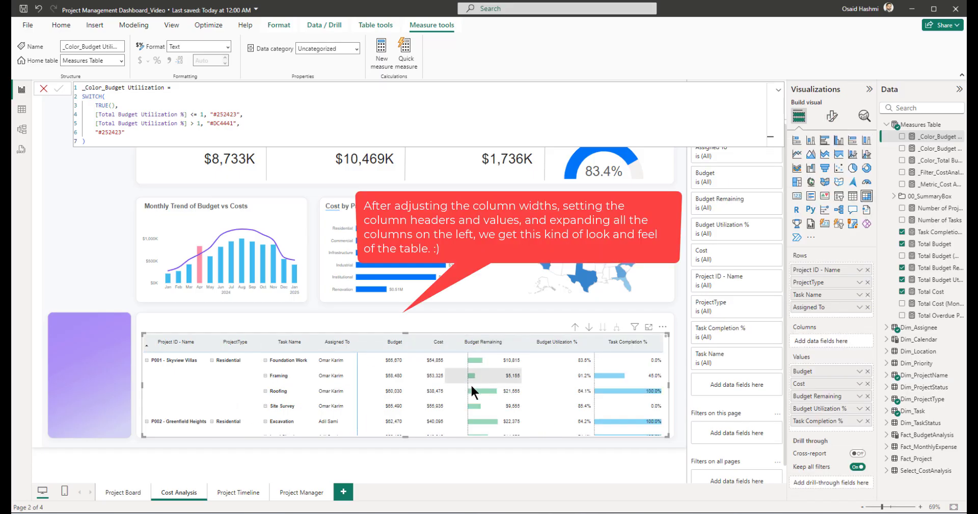
scroll(471, 384, down, 15)
scroll(472, 397, down, 20)
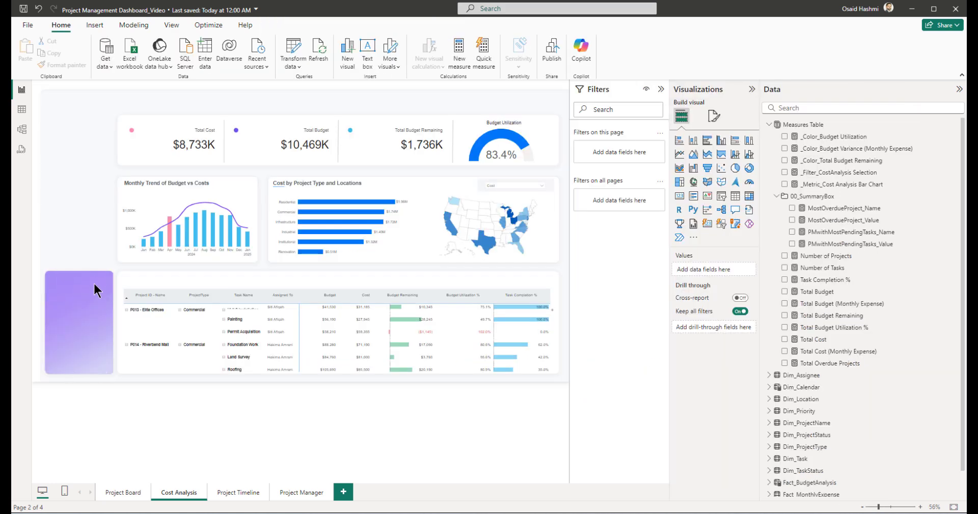
Step: Copy the "Need your attention" text box from the Project Board page onto the purple panel of the Cost Analysis page
click(122, 492)
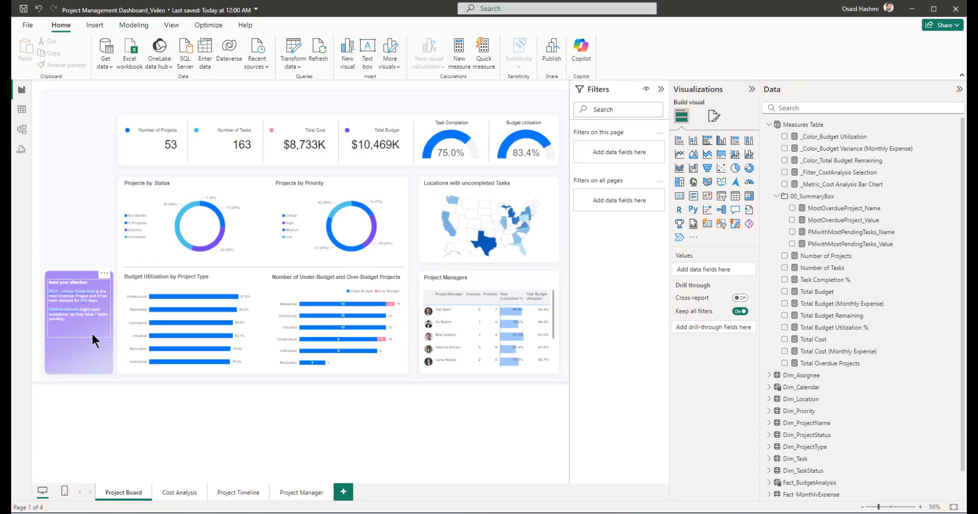
click(93, 335)
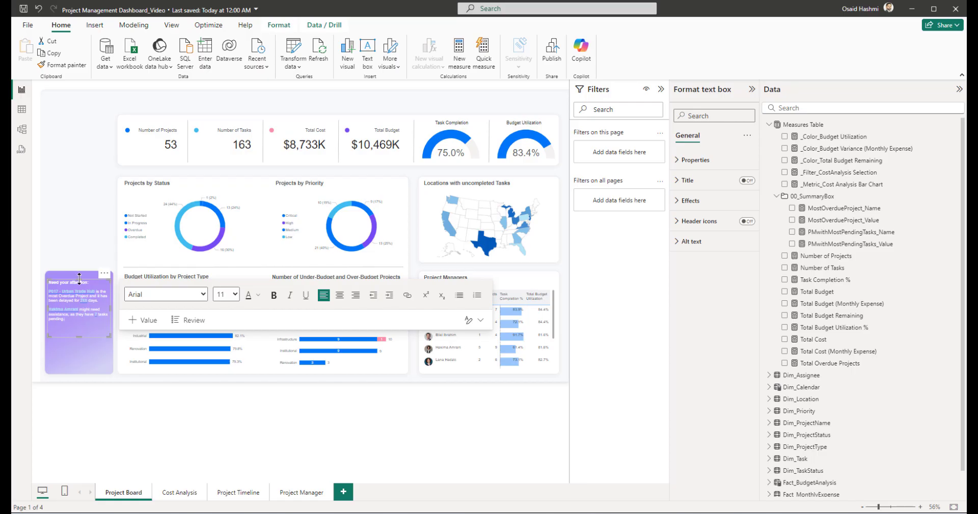
click(176, 492)
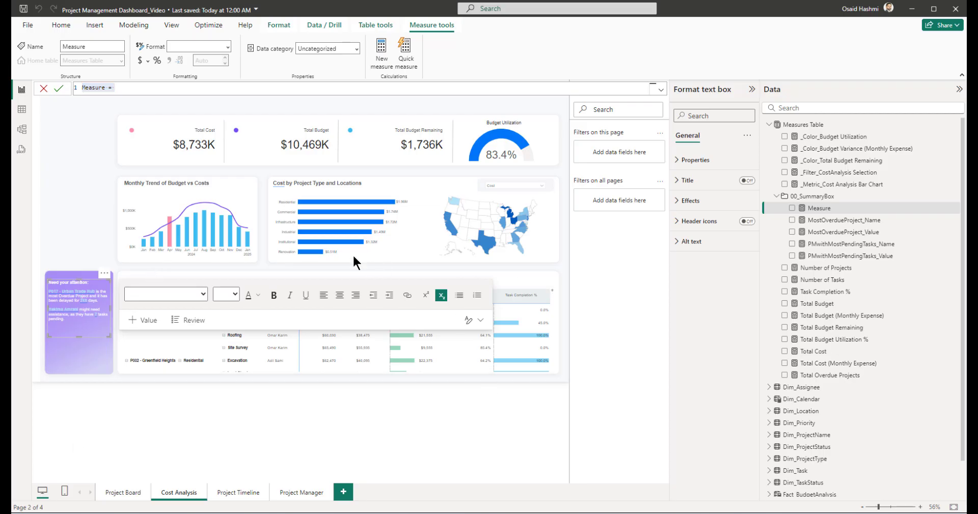
Step: Define the new 00_SummaryBox measure ProjectWithHighestBudgetUtilization_Name to return the Project ID - Name with the highest Actual Cost to Budget ratio
click(127, 91)
text(ProjectWithHighestBudgetUtilization_Name = VAR BudgetUtilization =     ADDCOLUMNS(         'Dim_ProjectName',         "Utilization",         DIVIDE(             SUMX(                 FILTER(                     'Fact_Project',                     'Fact_Project'[Project ID] = 'Dim_ProjectName'[Project ID]                 ),                 'Fact_Project'[Actual Cost]             ),             SUMX(                 FILTER(                     'Fact_Project',                     'Fact_Project'[Project ID] = 'Dim_ProjectName'[Project ID]                 ),                 'Fact_Project'[Budget]             ),             0         ) * 100     ) VAR MaxUtilization =     MAXX(BudgetUtilization, [Utilization])  VAR MostUtilizedProject =     FIRSTNONBLANK(         SELECTCOLUMNS(             FILTER(                 BudgetUtilization,                 [Utilization] = MaxUtilization             ),             "ProjectName", 'Dim_ProjectName'[Project ID - Name]         ),         ""     ) RETURN     MostUtilizedProject)
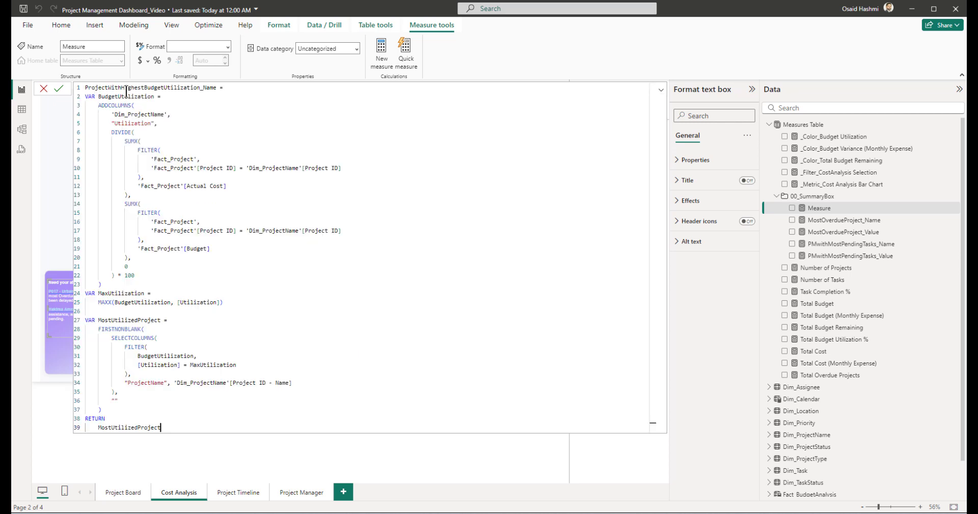
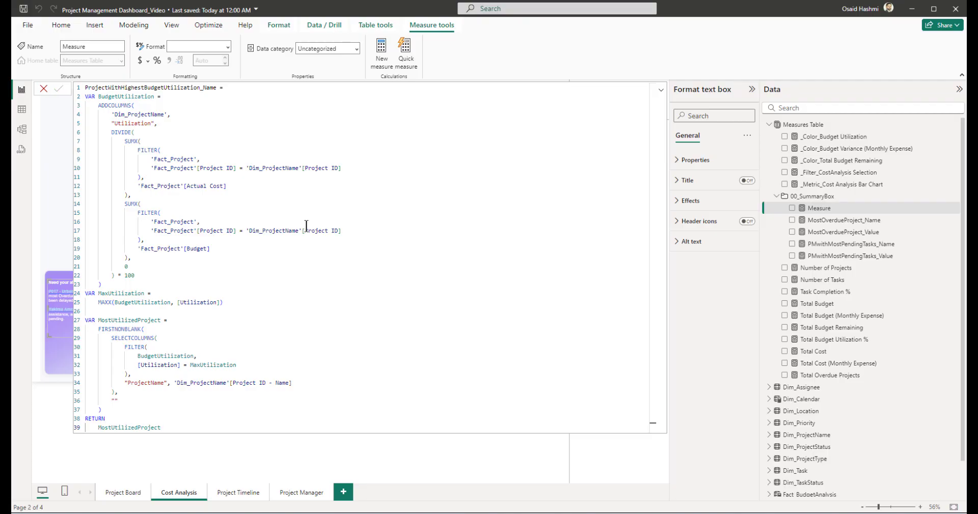
key(Return)
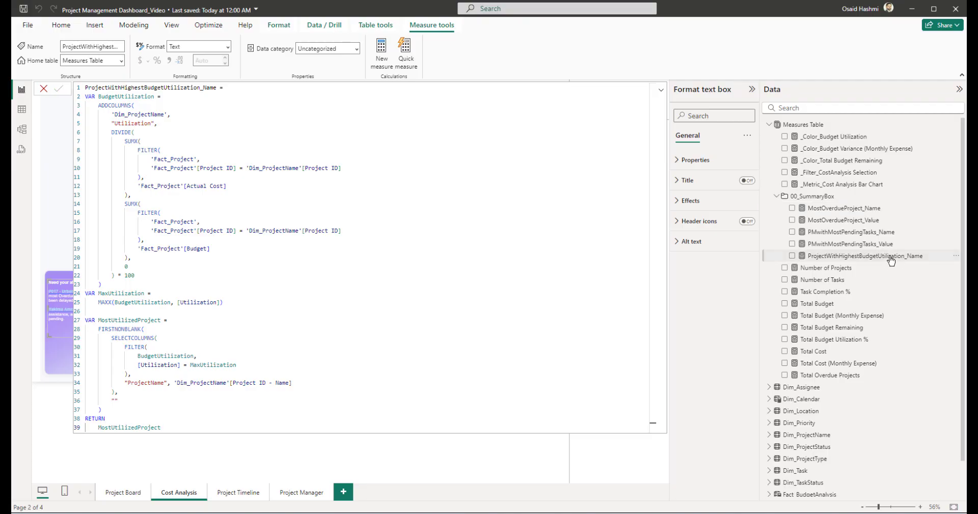
Step: Create the measure ProjectWithHighestBudgetUtilization_Value in 00_SummaryBox, returning the maximum project utilization rounded to 2 decimals with "%" appended
right_click(816, 197)
click(830, 209)
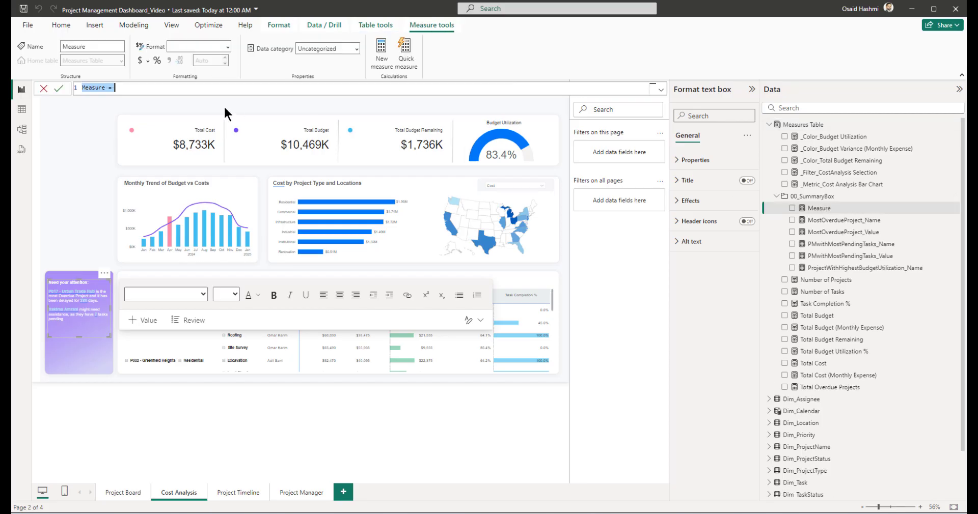
text(ProjectWithHighestBudgetUtilization_Value = VAR BudgetUtilization =     ADDCOLUMNS(         'Dim_ProjectName',         "Utilization",         DIVIDE(             SUMX(                 FILTER(                     'Fact_Project',                     'Fact_Project'[Project ID] = 'Dim_ProjectName'[Project ID]                 ),                 'Fact_Project'[Actual Cost]             ),             SUMX(                 FILTER(                     'Fact_Project',                     'Fact_Project'[Project ID] = 'Dim_ProjectName'[Project ID]                 ),                 'Fact_Project'[Budget]             ),             0         ) * 100     ) VAR MaxUtilization =     MAXX(BudgetUtilization, [Utilization])  RETURN     ROUND(MaxUtilization, 2) & "%")
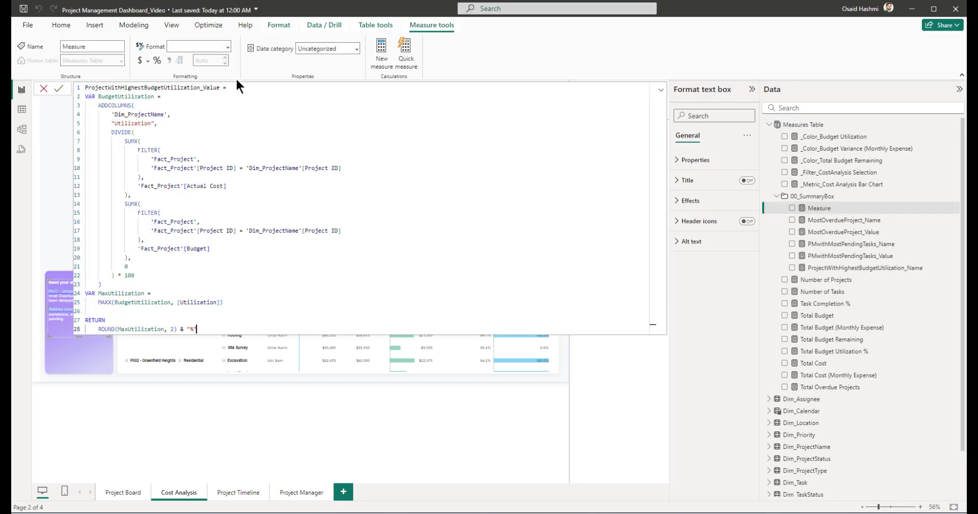
key(Return)
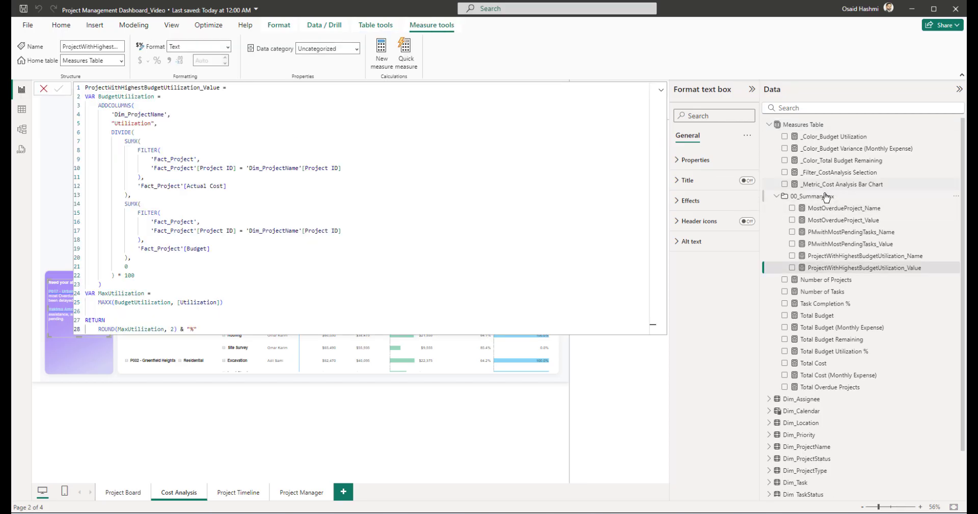
Step: Create the measure ProjectWithHighestCost_Name in 00_SummaryBox, returning the Project ID - Name with the highest total Actual Cost
right_click(816, 200)
click(838, 207)
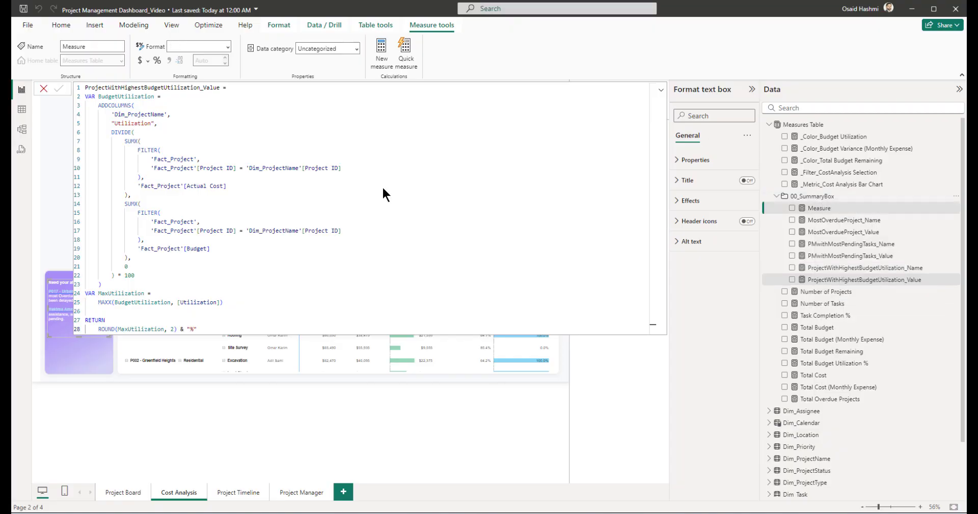
text(ProjectWithHighestCost_Name =  VAR Cost =     ADDCOLUMNS(         'Dim_ProjectName',         "Cost",         SUMX(             FILTER(                 'Fact_Project',                 'Fact_Project'[Project ID] = 'Dim_ProjectName'[Project ID]             ),             'Fact_Project'[Actual Cost]         )     )  VAR MaxCost =     MAXX(Cost, [Cost])  VAR HighestCostProject =     FIRSTNONBLANK(         SELECTCOLUMNS(             FILTER(                 Cost,                 [Cost] = MaxCost             ),             "ProjectName", 'Dim_ProjectName'[Project ID - Name]         ),         ""     ) RETURN     HighestCostProject)
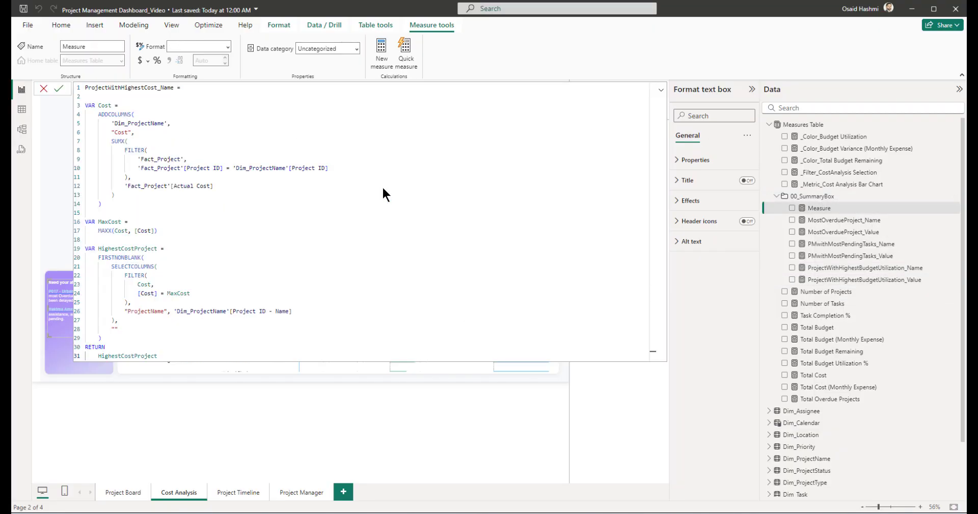
key(Return)
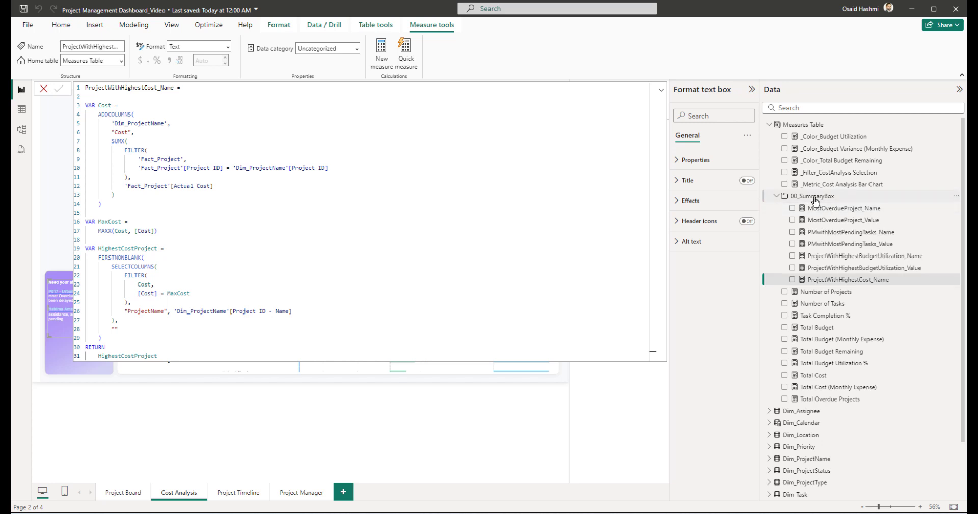
Step: Create the measure ProjectWithHighestCost_Value in 00_SummaryBox, returning the maximum project Actual Cost rounded to 2 decimals
right_click(815, 197)
click(838, 208)
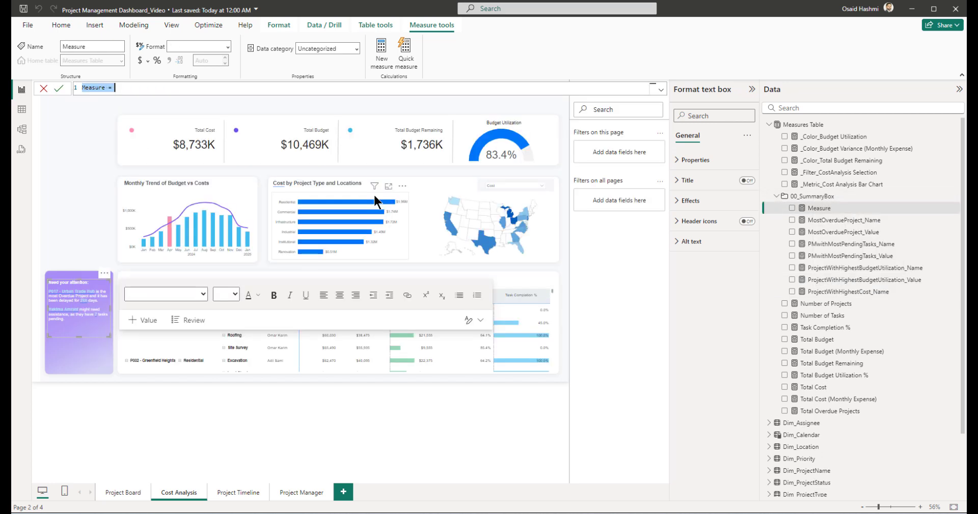
text(ProjectWithHighestCost_Value = VAR Cost =     ADDCOLUMNS(         'Dim_ProjectName',         "Cost",         SUMX(             FILTER(                 'Fact_Project',                 'Fact_Project'[Project ID] = 'Dim_ProjectName'[Project ID]             ),             'Fact_Project'[Actual Cost]         )     )  VAR MaxCost =     MAXX(Cost, [Cost])  RETURN     ROUND(MaxCost, 2))
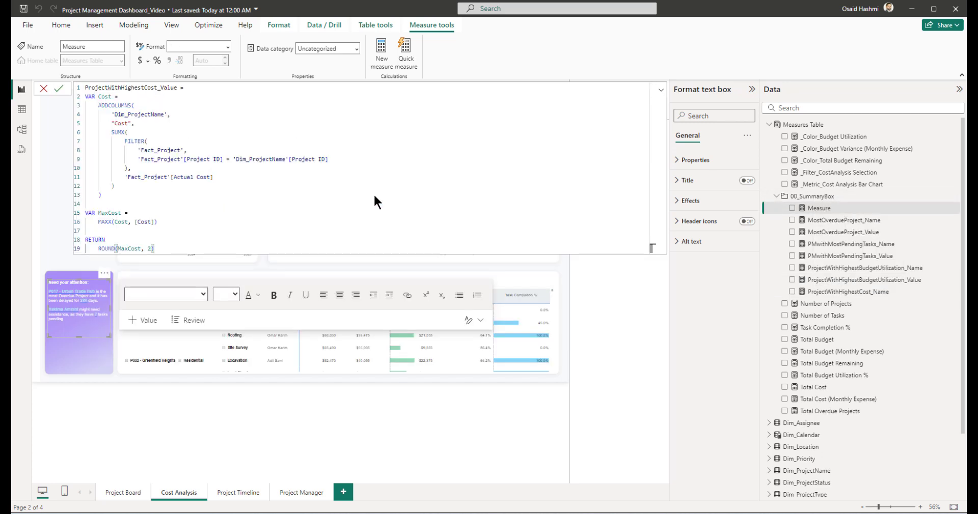
key(Return)
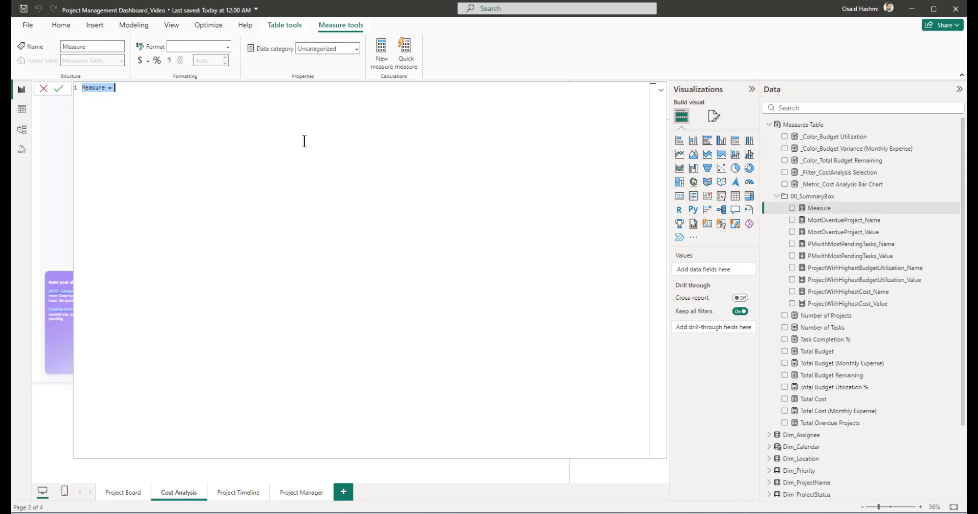
Step: Define the new measure NumberOfTasksOverBudget_Value to count Fact_Project Task IDs where Budget Overrun equals "Over Budget"
text(NumberOfTasksOverBudget_Value = CALCULATE(     COUNT('Fact_Project'[Task ID]),     FILTER(         'Fact_Project',         'Fact_Project'[Budget Overrun] = "Over Budget"     ) ))
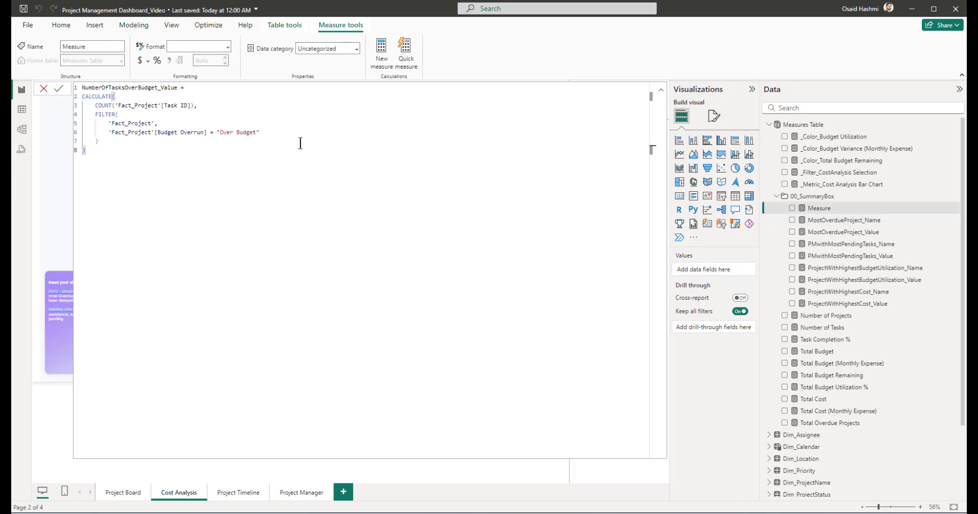
key(Return)
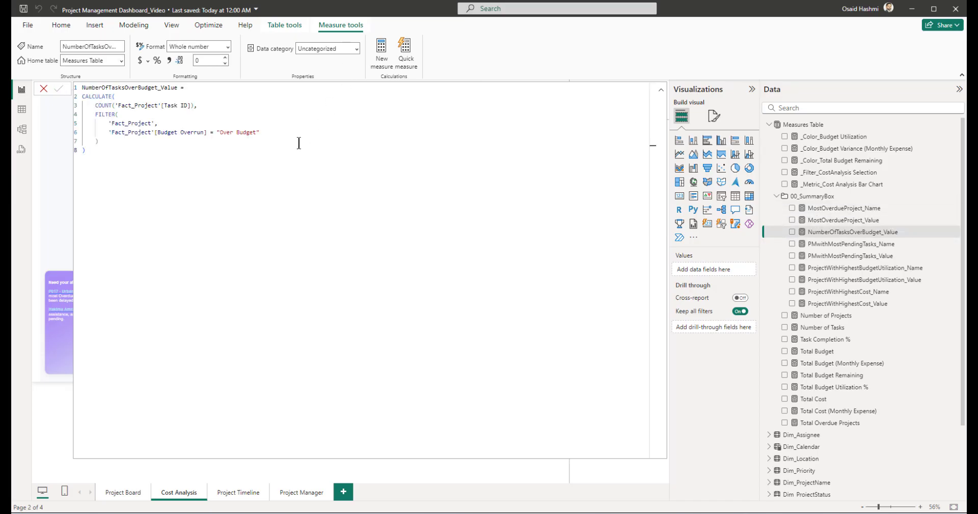
click(661, 90)
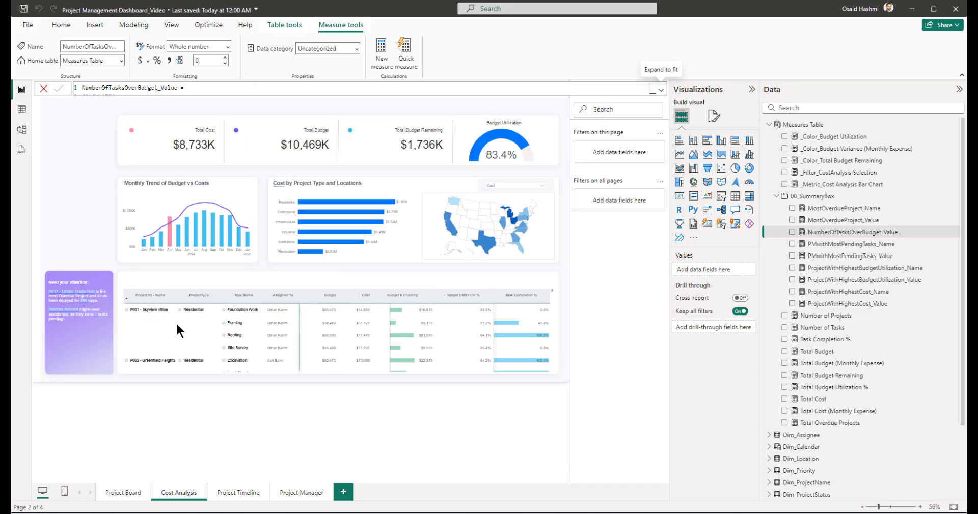
Step: Delete both copied paragraphs beneath the "Need your attention:" heading in the purple panel's text box, keeping the heading
click(751, 90)
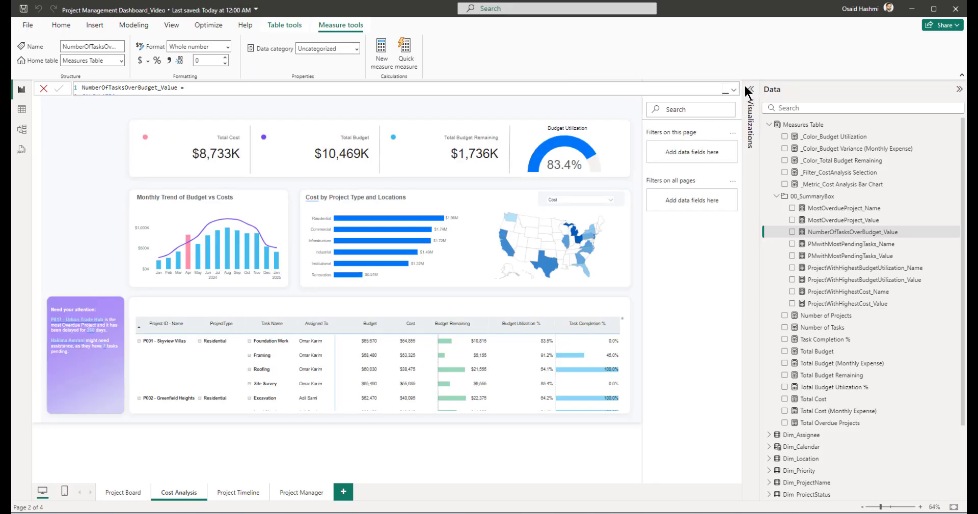
click(733, 89)
click(734, 90)
scroll(158, 366, up, 3)
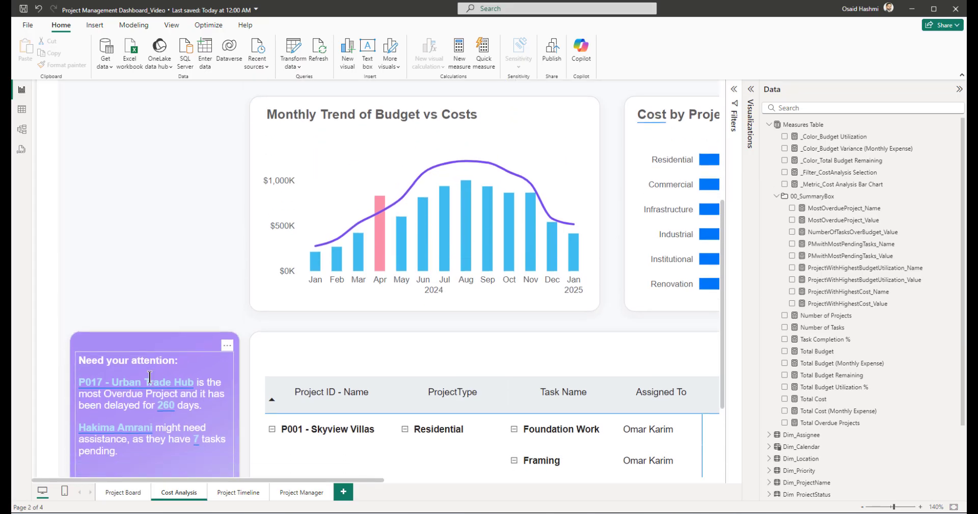
scroll(149, 377, down, 3)
click(146, 382)
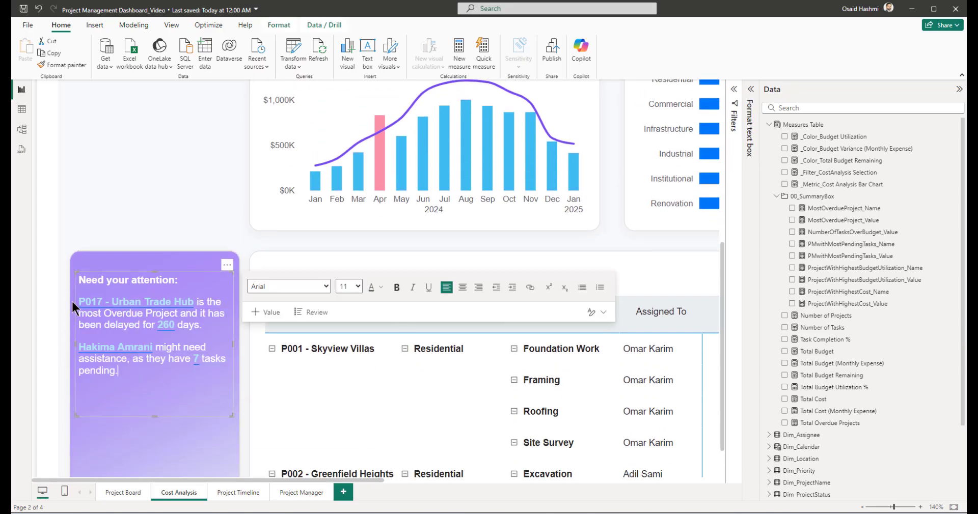
drag(120, 370, 81, 305)
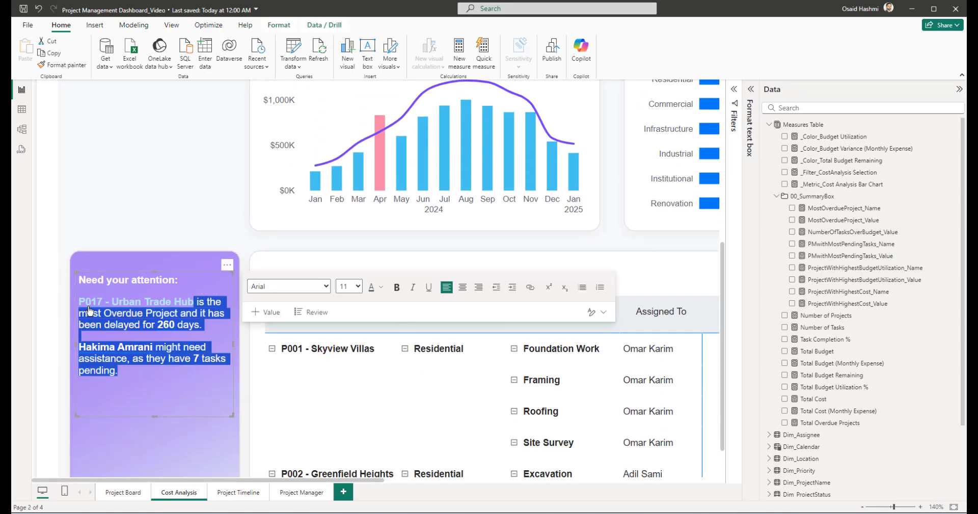
key(BackSpace)
key(BackSpace)
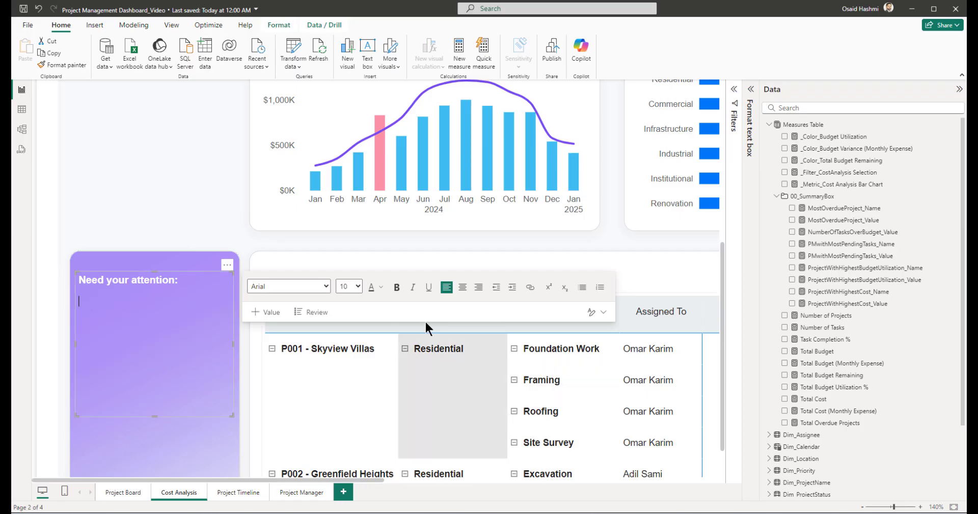
Step: Insert a dynamic value for "project with highest budget utilization name" beneath the "Need your attention:" heading
click(259, 313)
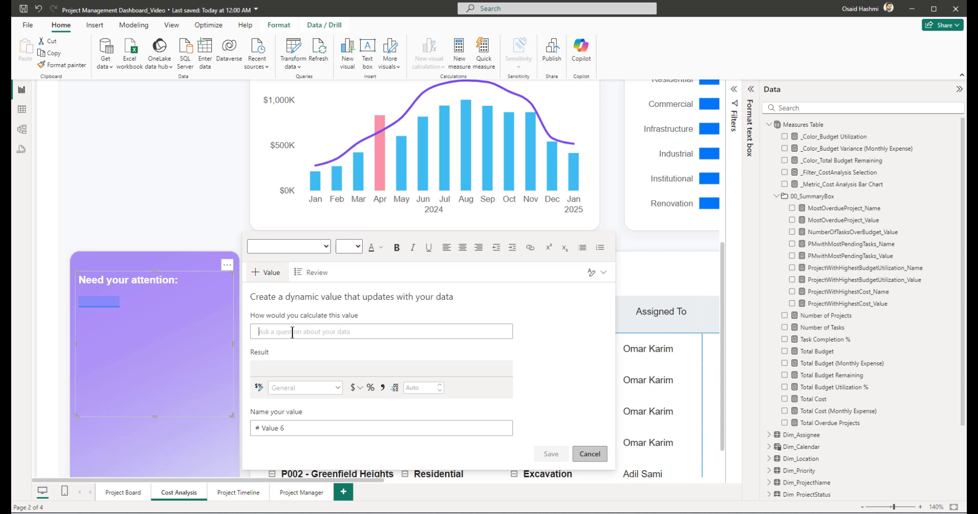
text(proje)
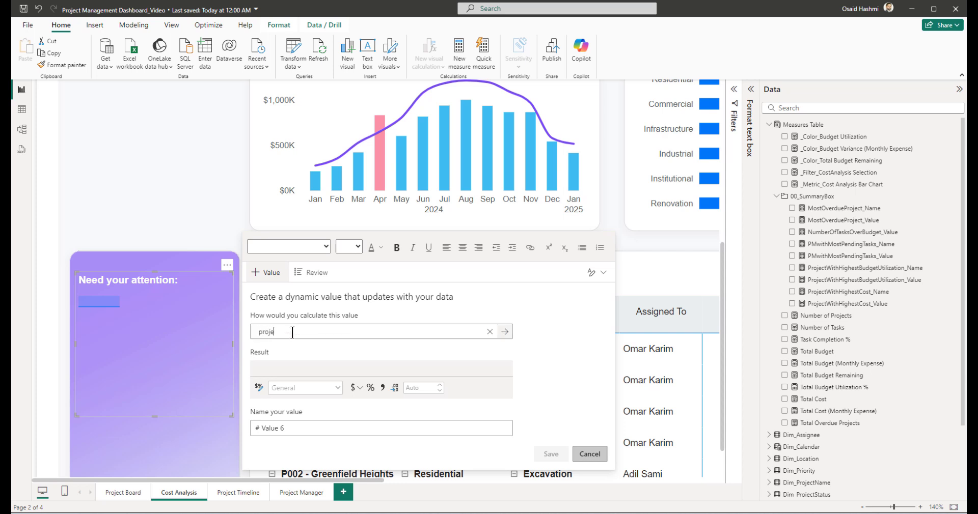
text(ctwith)
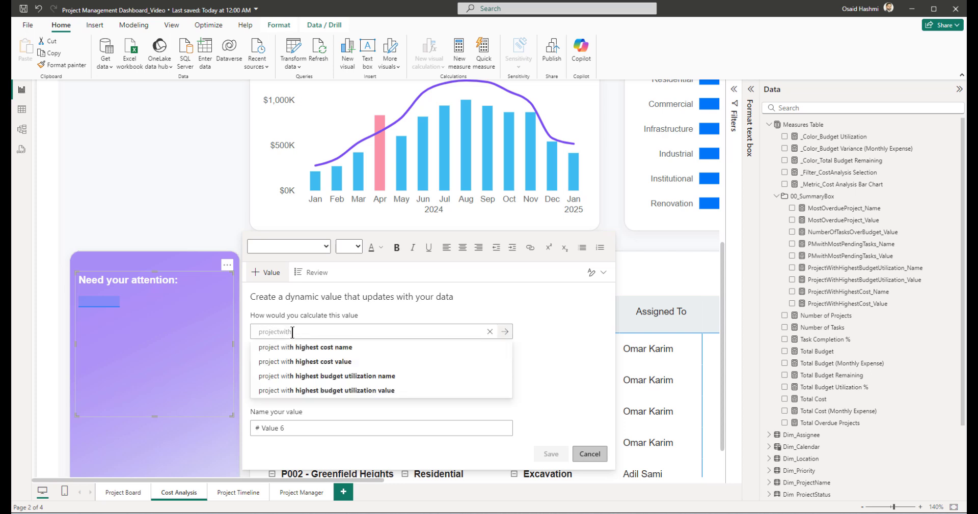
click(303, 377)
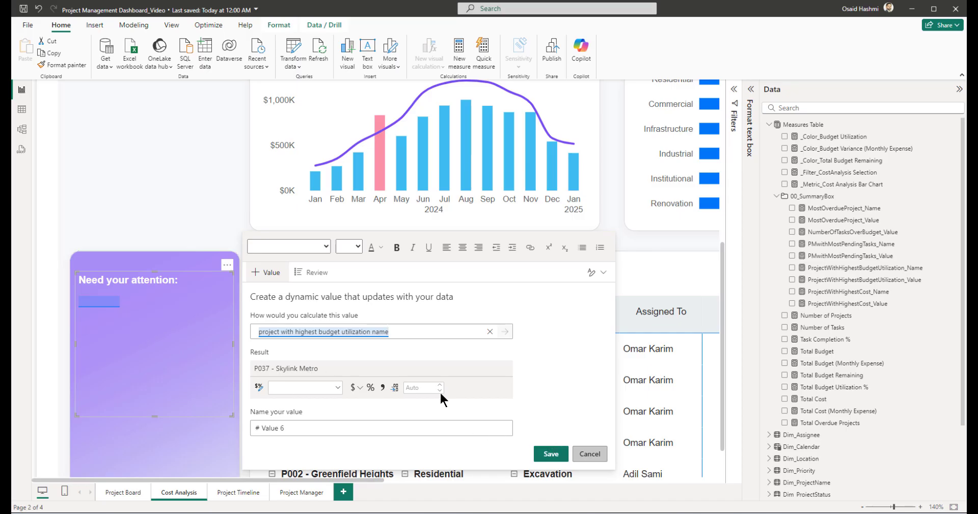
click(550, 454)
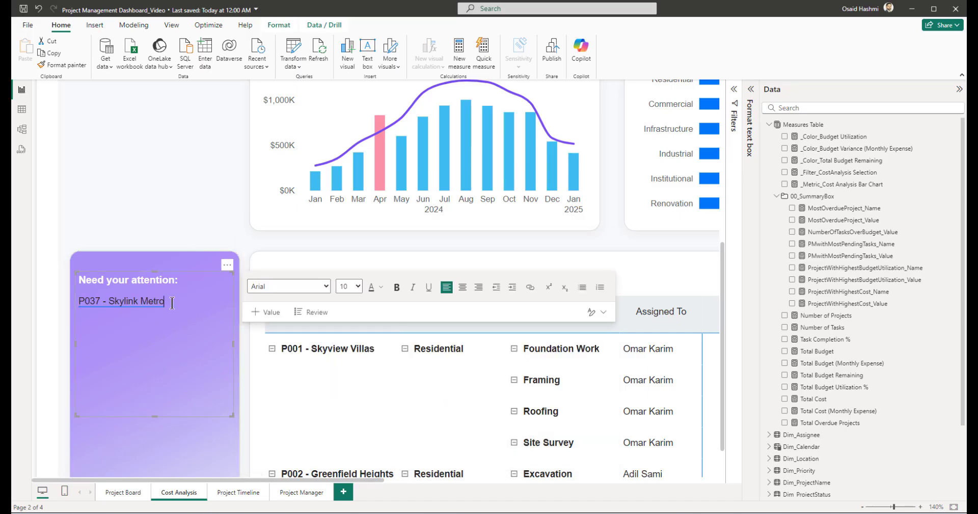
Step: Continue the sentence with "has the highest Budget Utilization, which is" and append the dynamic value "project with highest budget utilization value"
text(has the highest Budget Utilization)
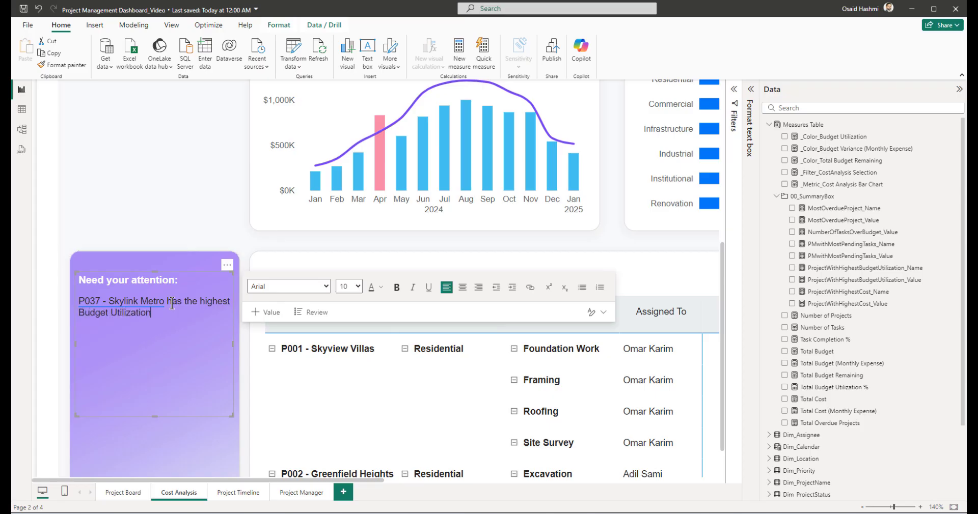
text(, which is)
click(264, 313)
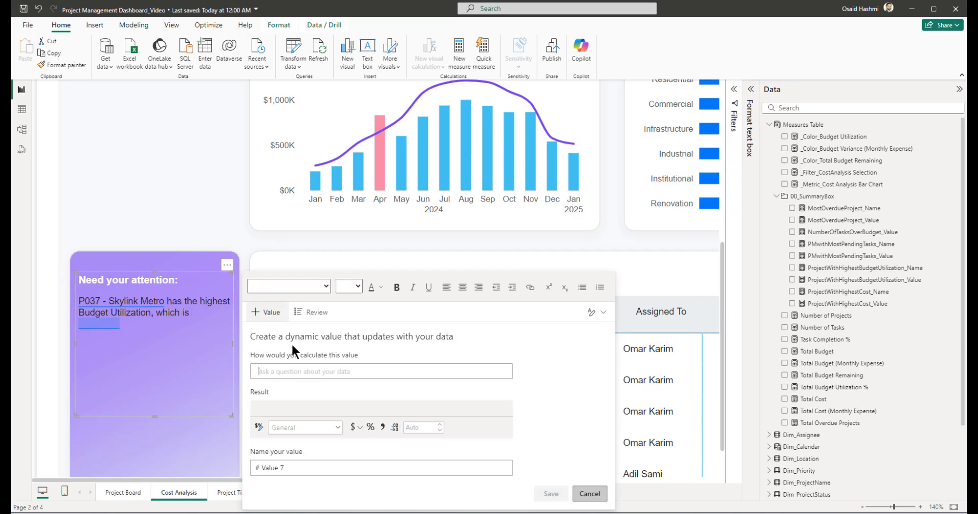
click(302, 334)
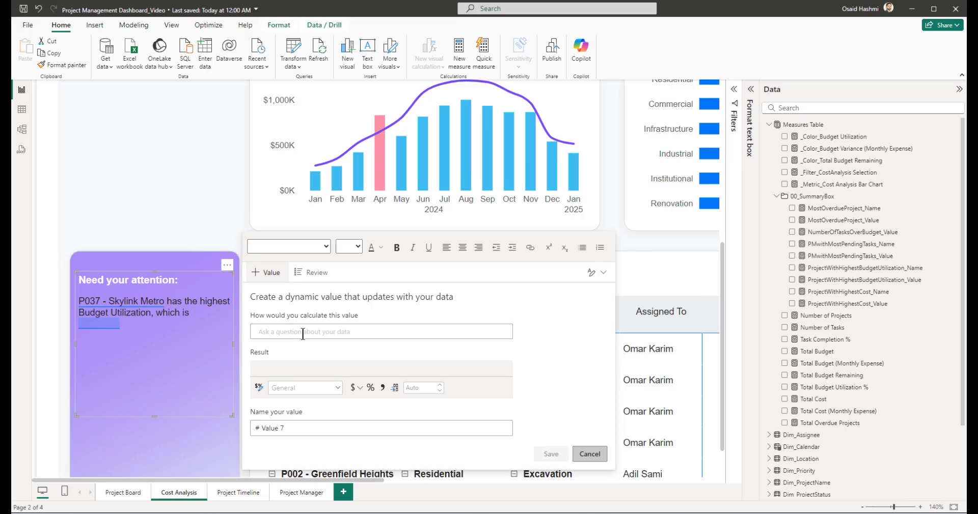
text(project)
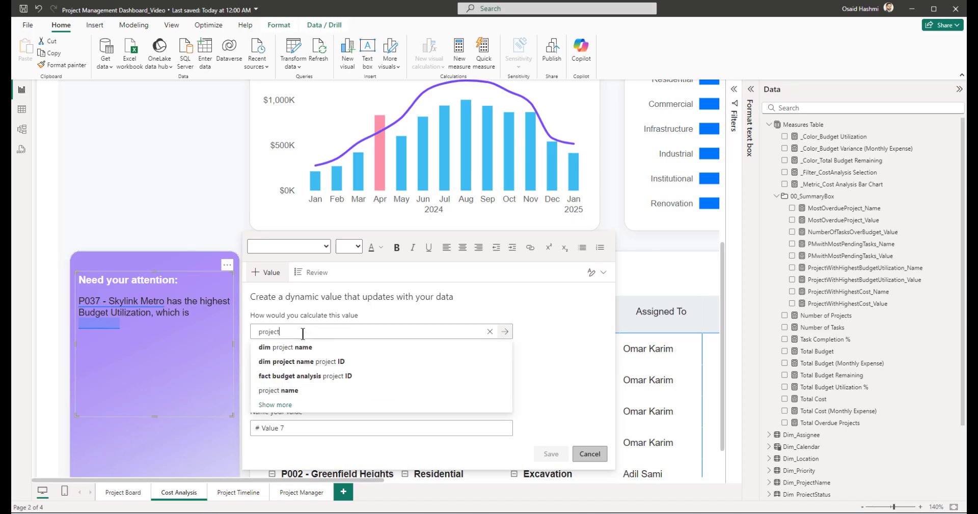
text(with)
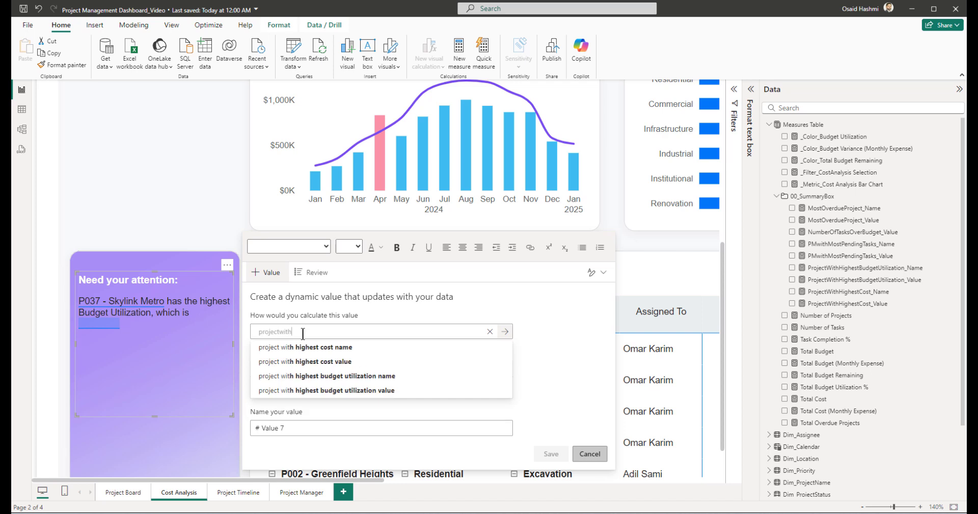
click(310, 391)
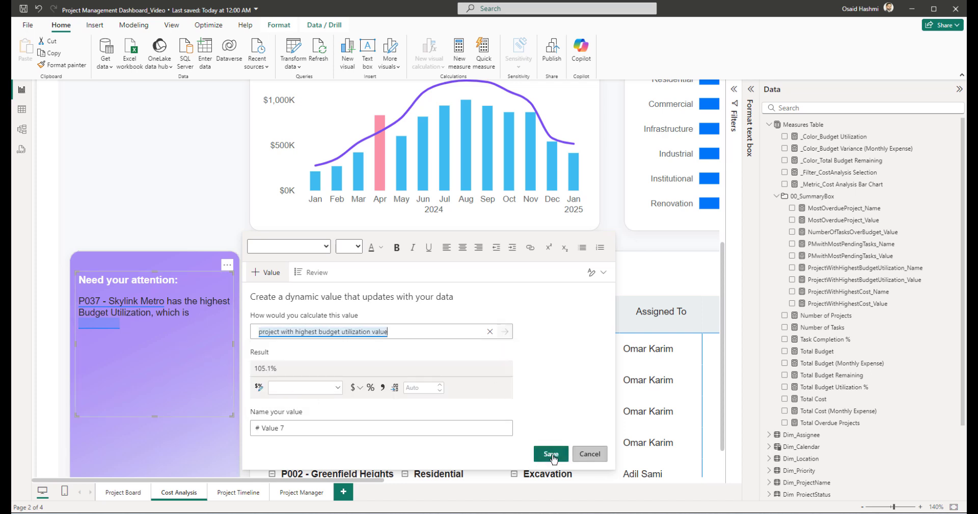
click(549, 455)
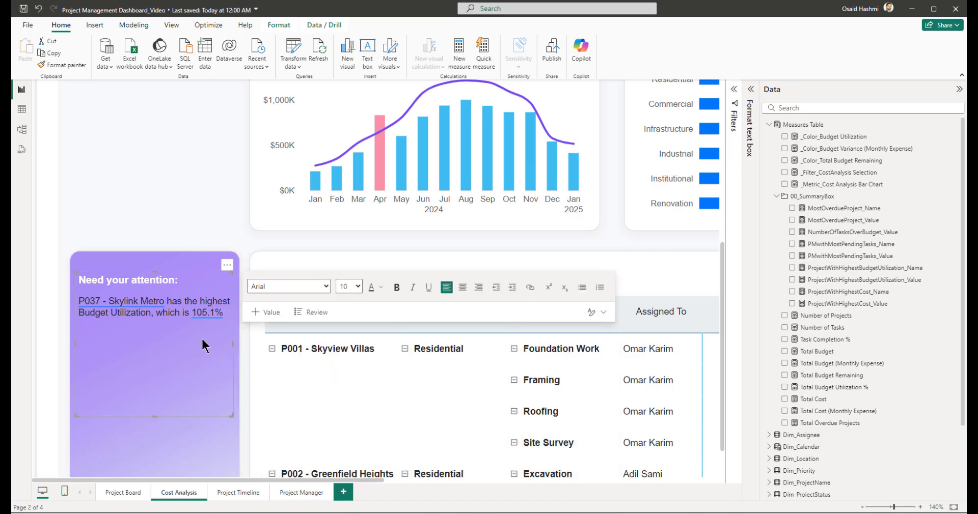
Step: Start a second paragraph in the text box with the dynamic value "project with highest cost name"
click(263, 311)
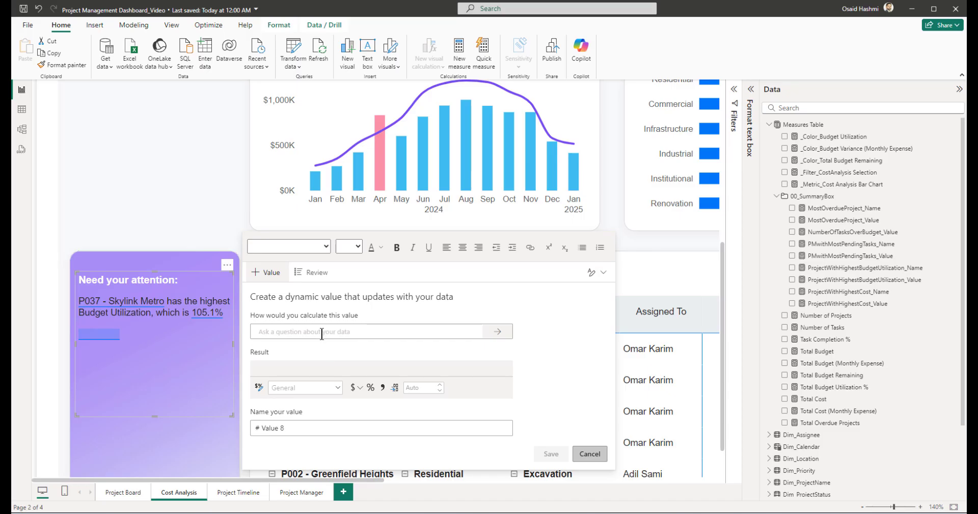
click(321, 332)
text(projectwith)
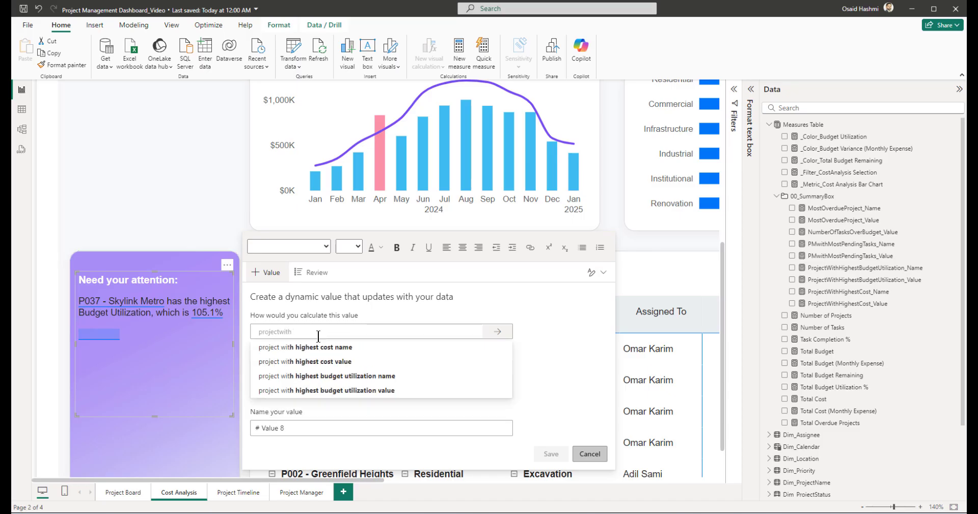
click(305, 348)
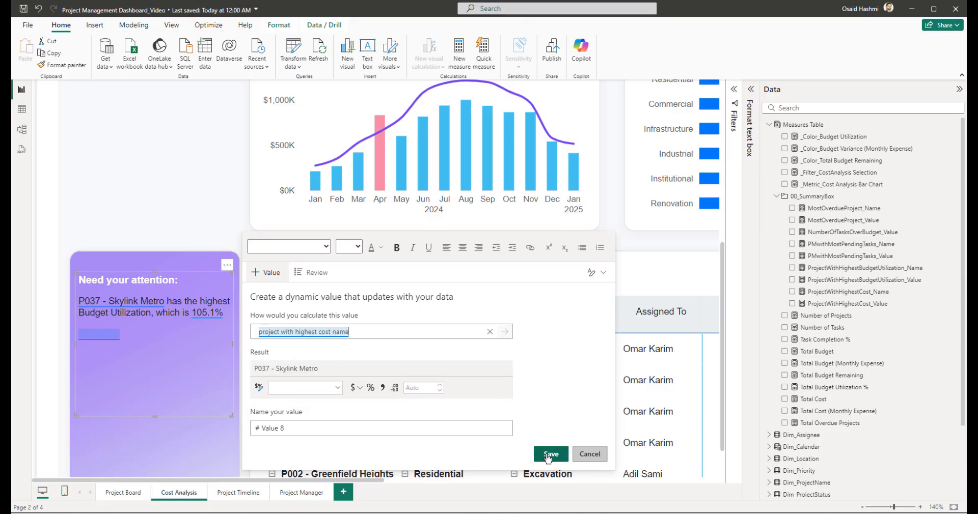
click(548, 457)
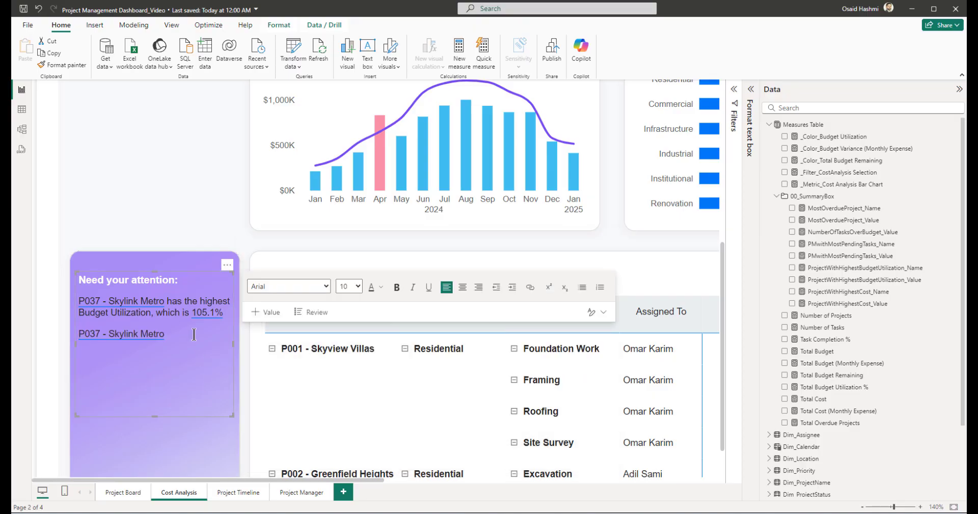
Step: Continue the second paragraph with "is the project with the highest cost, which is" and append the dynamic value "project with highest cost value"
text(is the project with the highest)
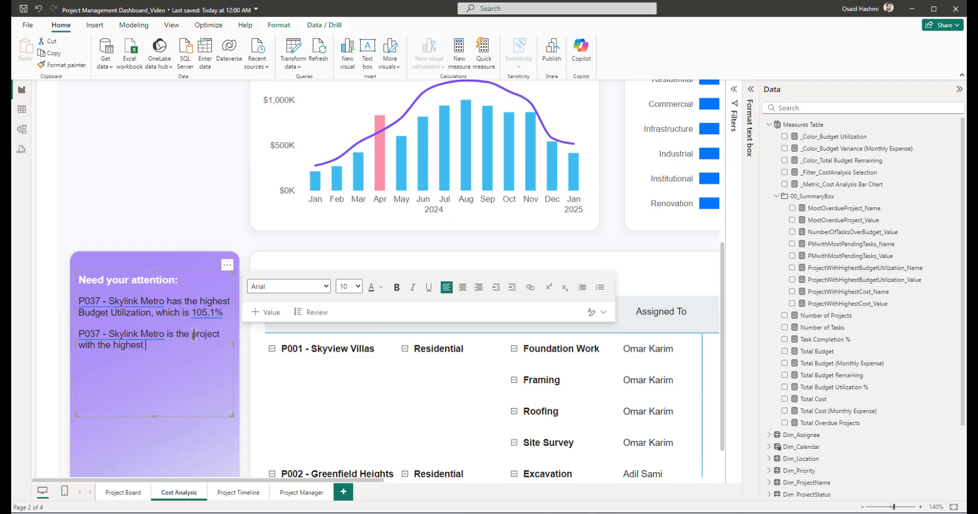
text( cost, which is)
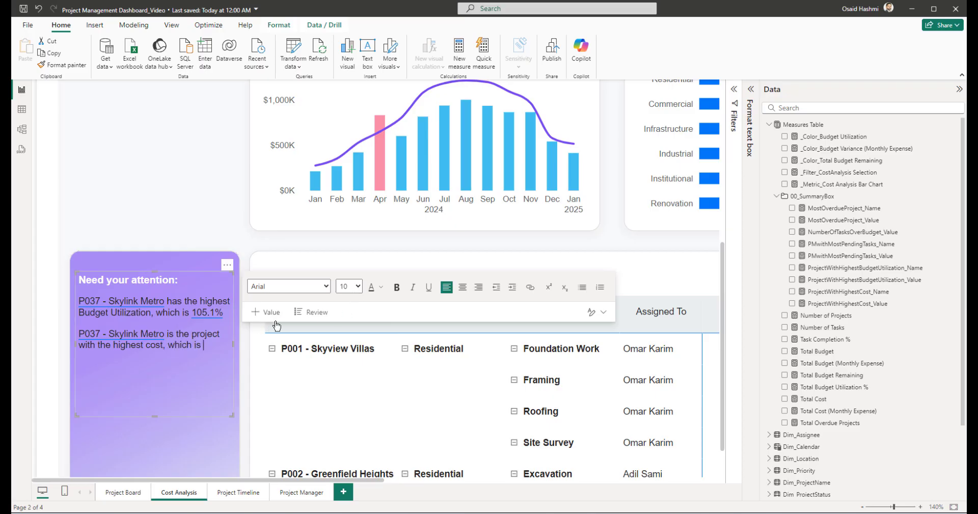
click(263, 313)
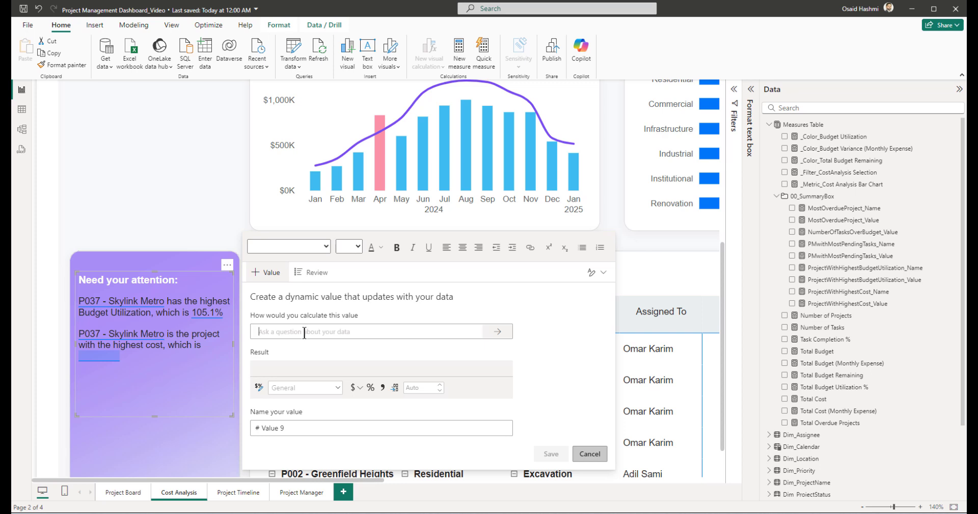
text(projectwi)
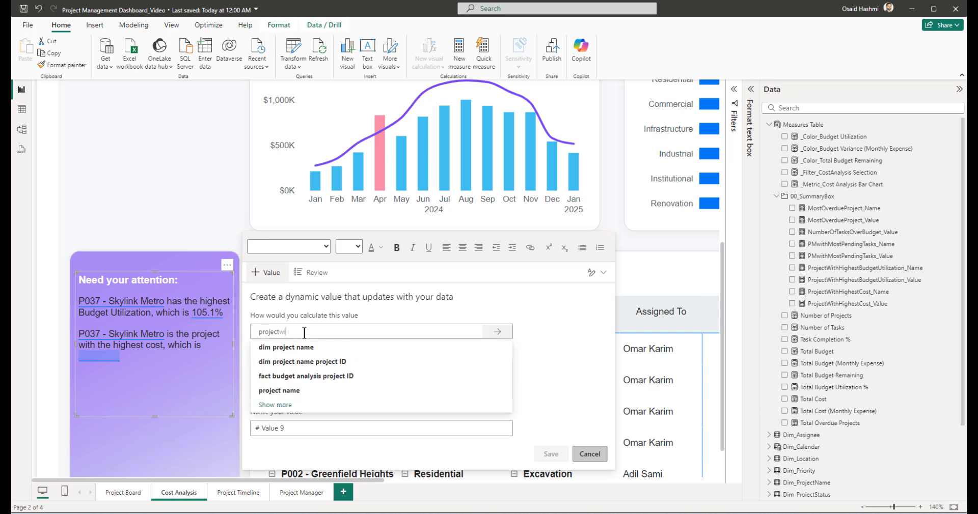
text(th)
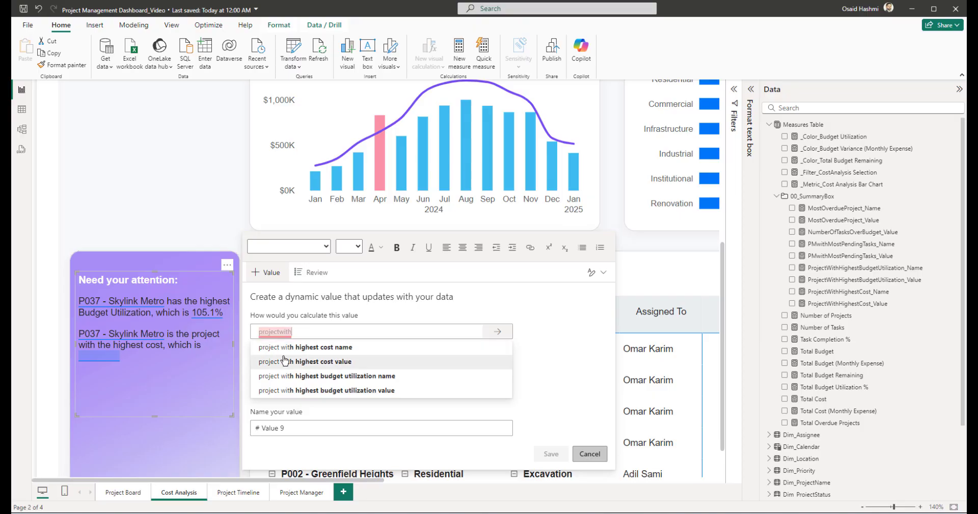
click(285, 361)
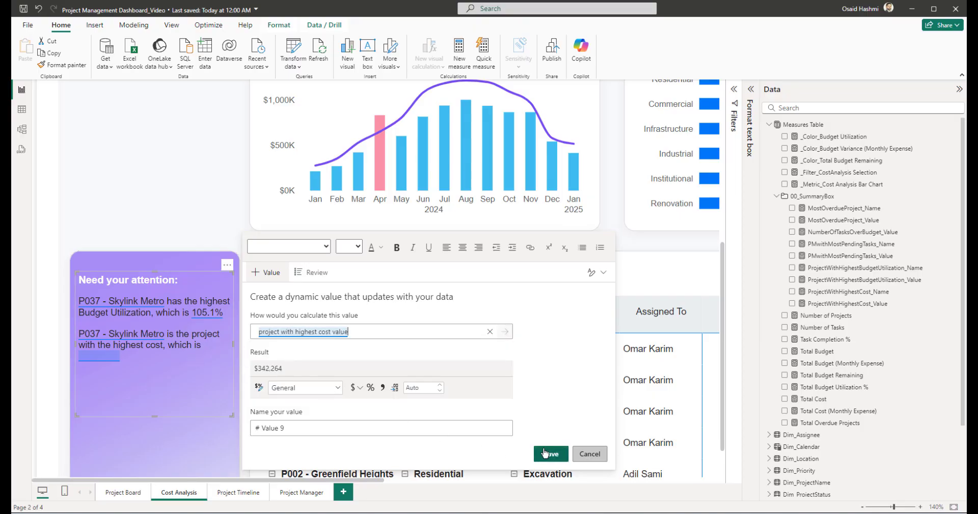
click(544, 453)
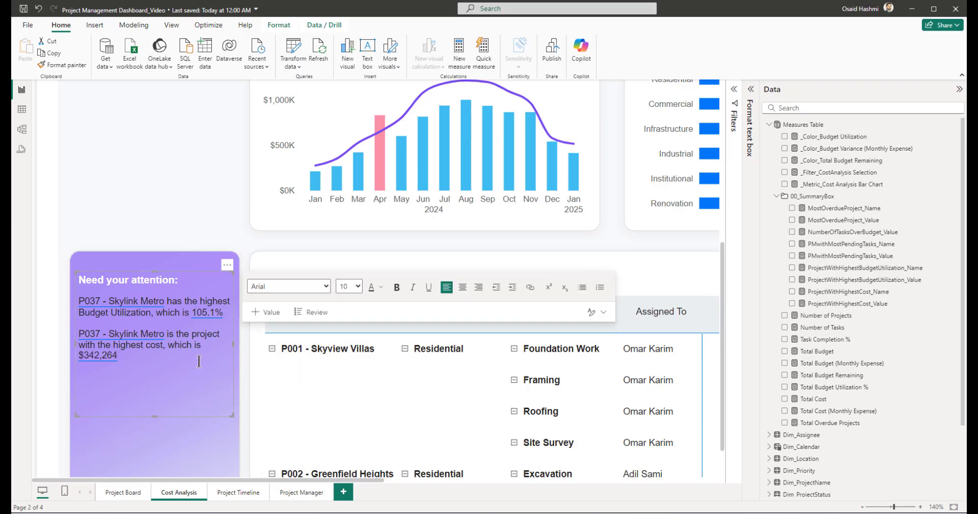
Step: Add a third paragraph "There are … Tasks which are over the allocated Budget", inserting the dynamic value "number of tasks over budget value" after "are"
text(There ar)
click(266, 313)
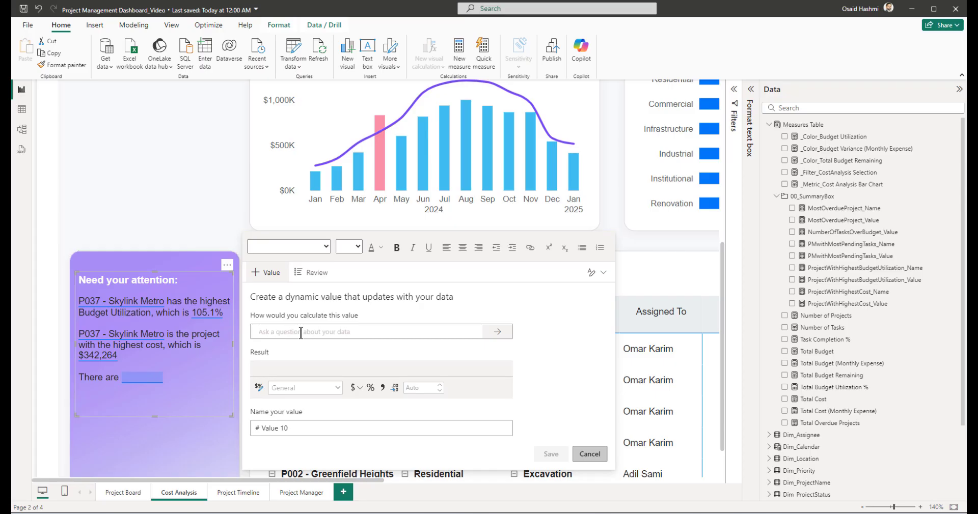
text(numberof)
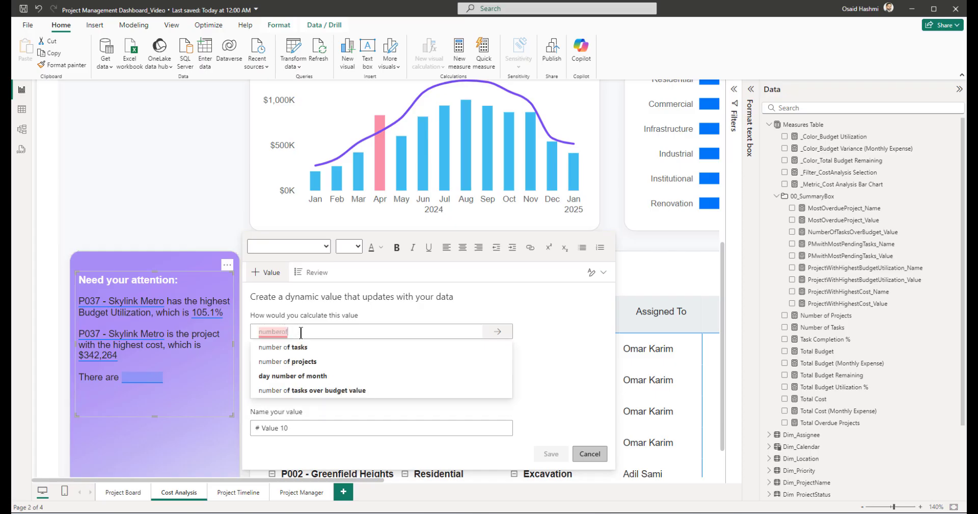
click(275, 391)
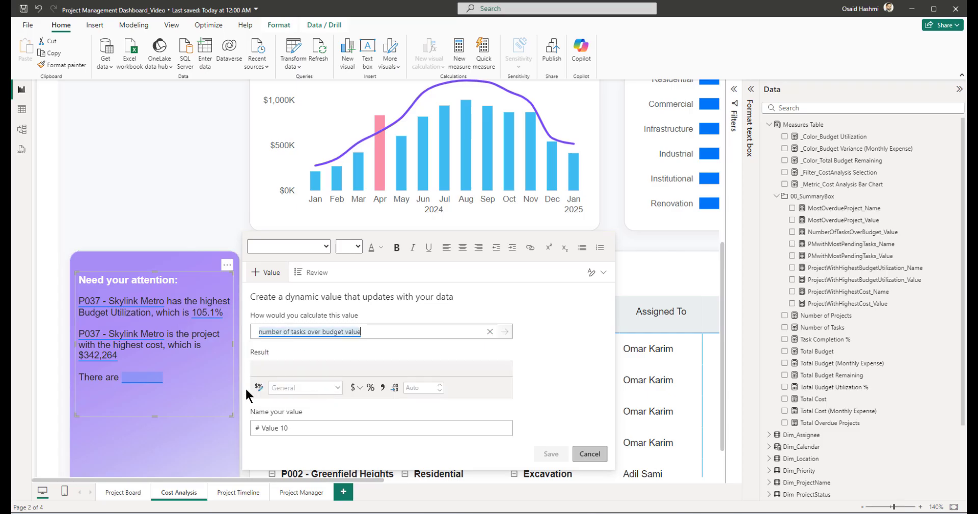
click(568, 452)
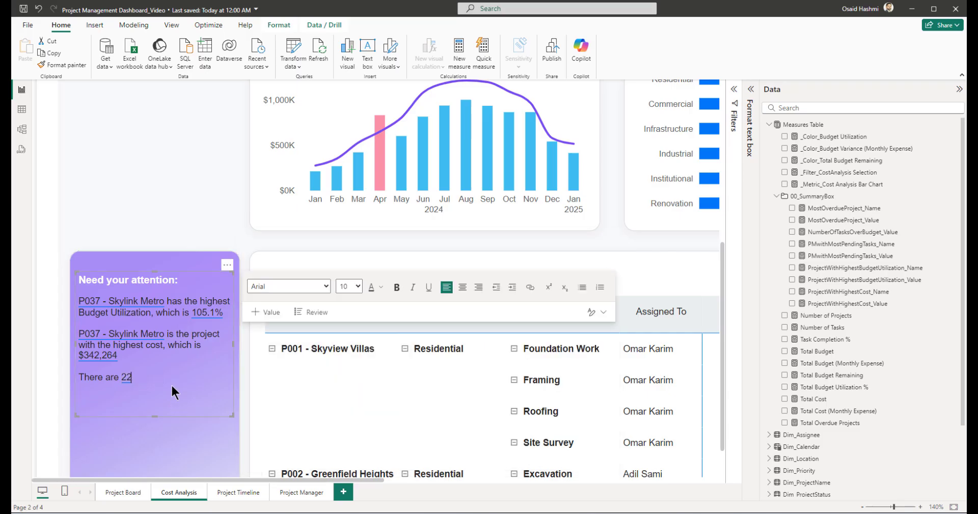
text(Tasks which are over the allocated Budget)
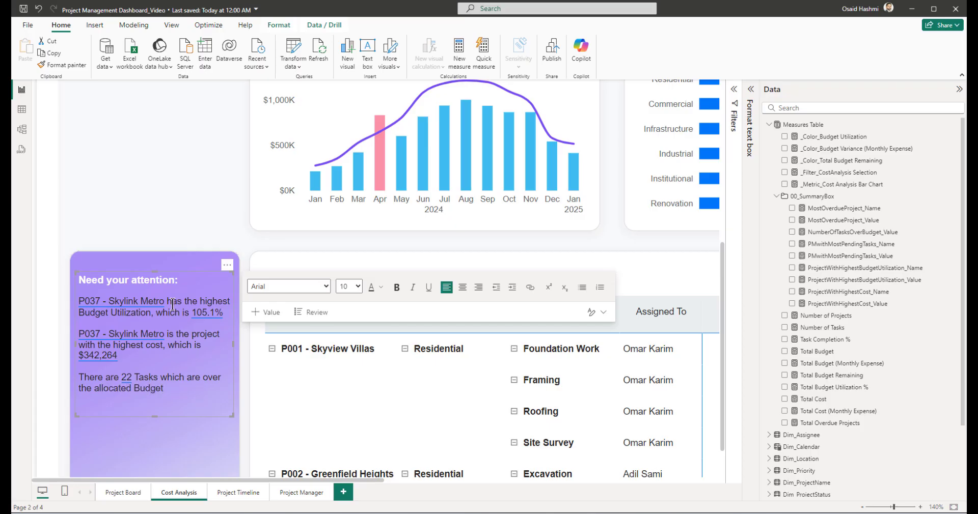
Step: Set the font color of all text in the "Need your attention:" text box to white
click(170, 302)
click(179, 388)
key(ctrl+a)
click(380, 287)
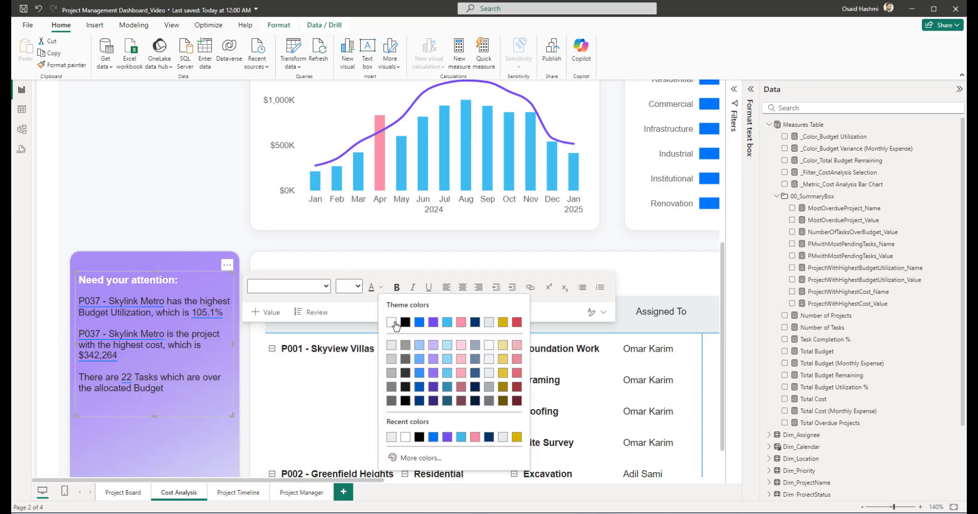
click(391, 323)
Step: Highlight the dynamic values in the summary paragraphs with a pale light-blue font color and bold
click(166, 302)
key(shift+Home)
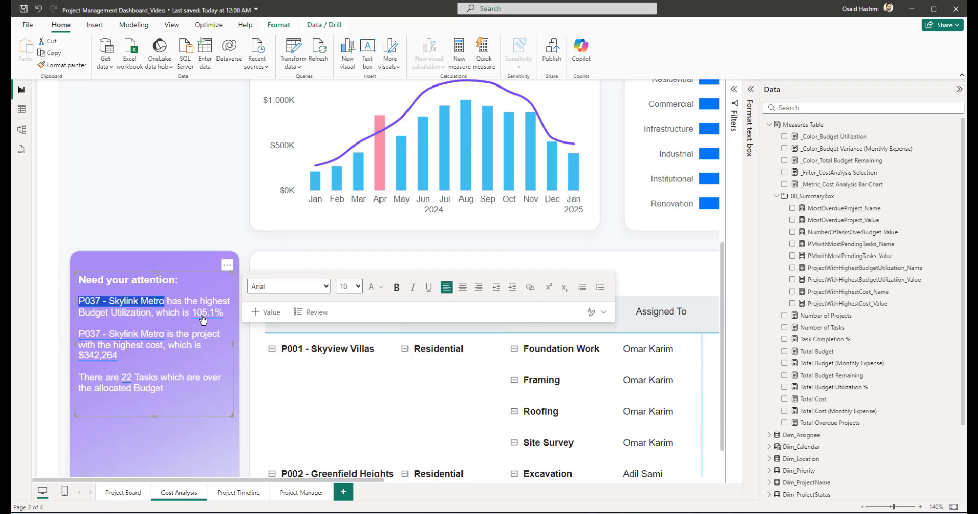
click(380, 287)
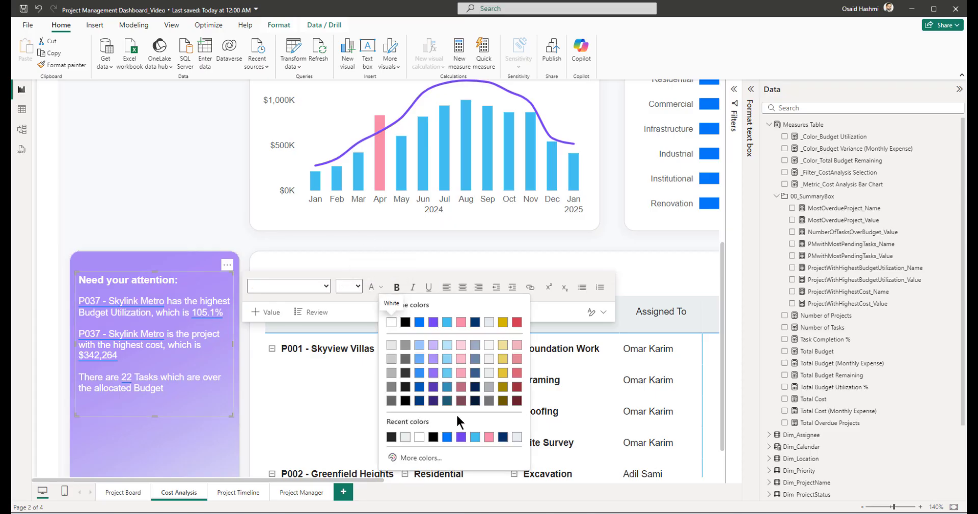
click(447, 346)
click(182, 322)
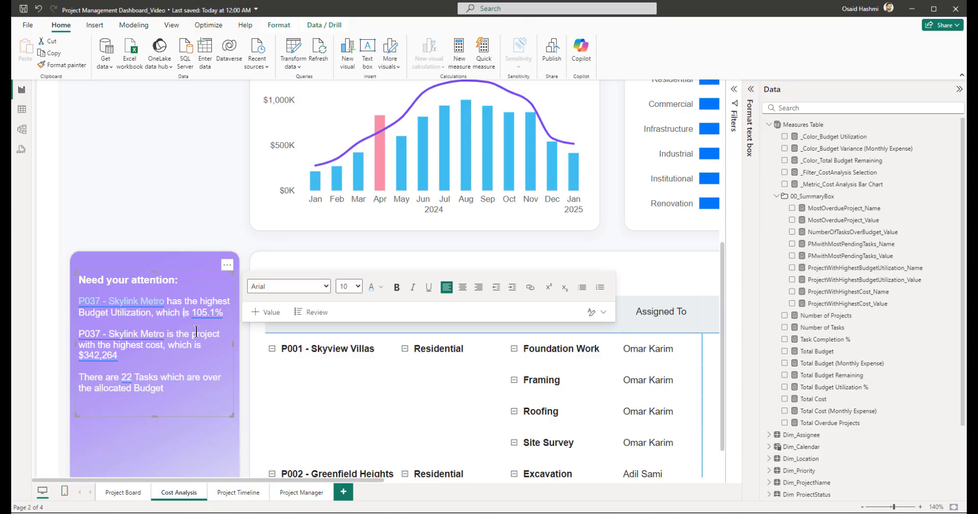
click(162, 301)
click(397, 287)
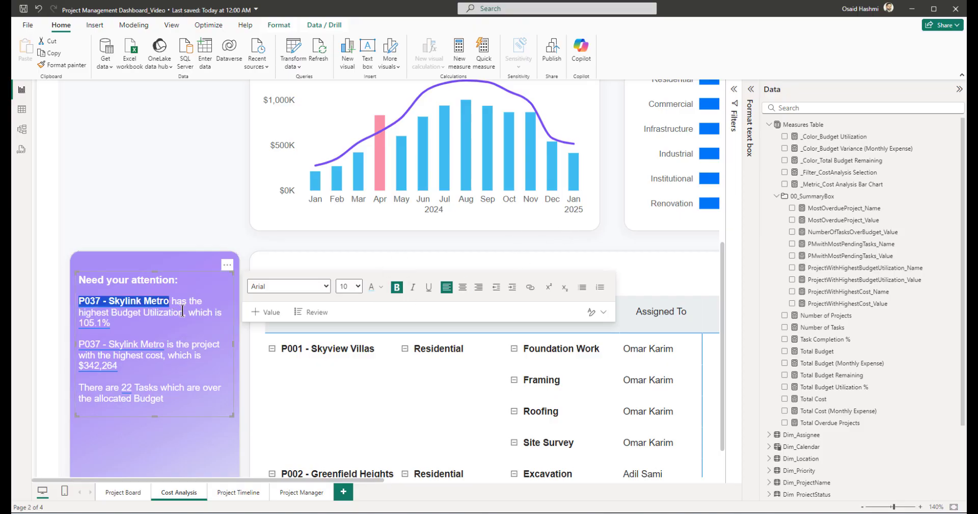
Step: Set the font size of all text in the "Need your attention:" text box to 11
click(181, 402)
key(ctrl+a)
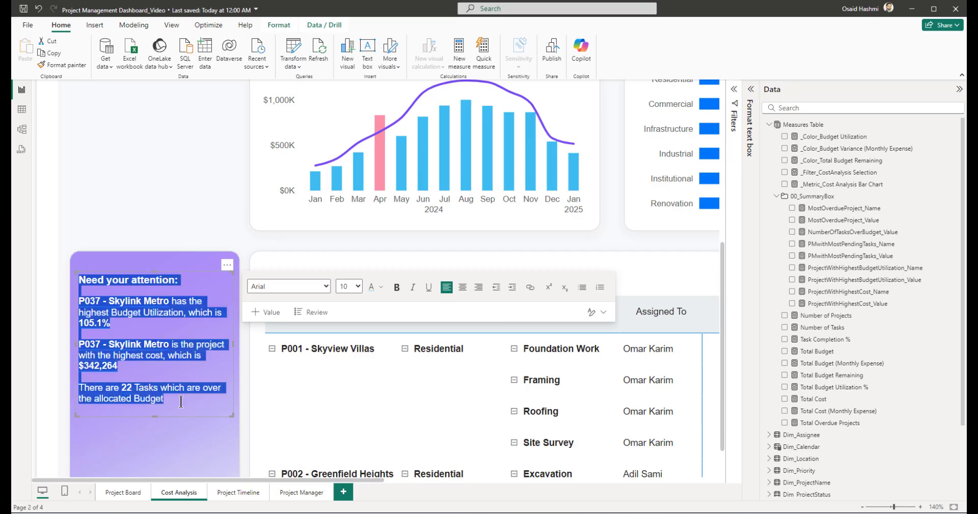
click(358, 286)
click(347, 68)
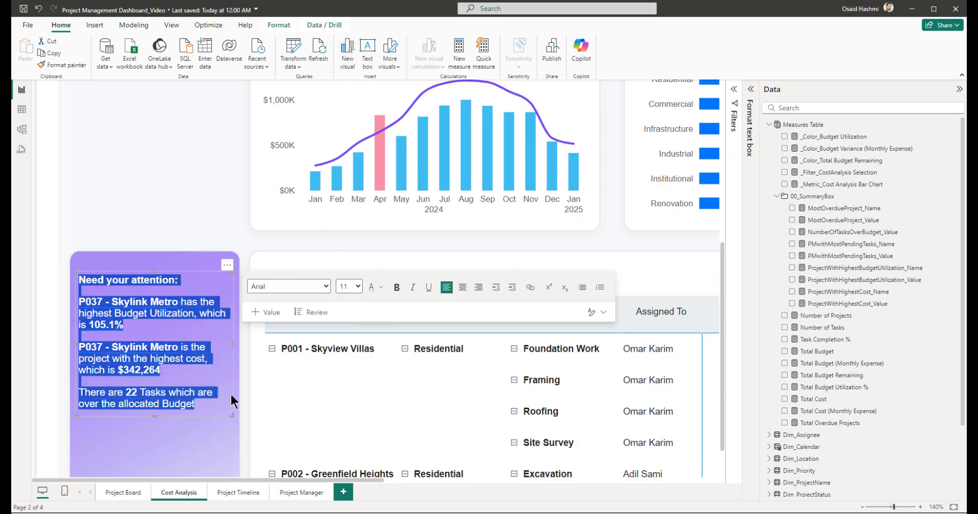
Step: Check the font formatting of the summary text box on the Project Board page for comparison, and return to the Cost Analysis page
click(124, 493)
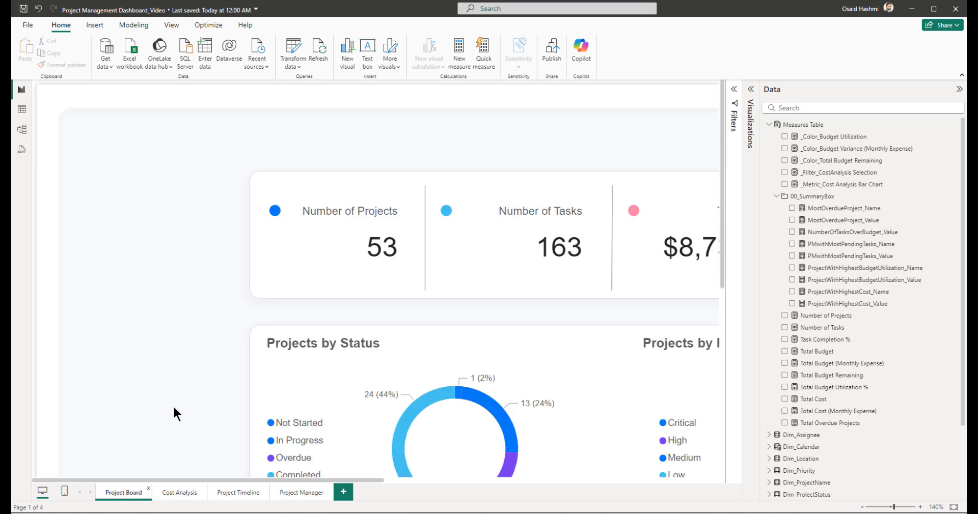
scroll(174, 402, down, 5)
scroll(176, 395, up, 2)
click(125, 424)
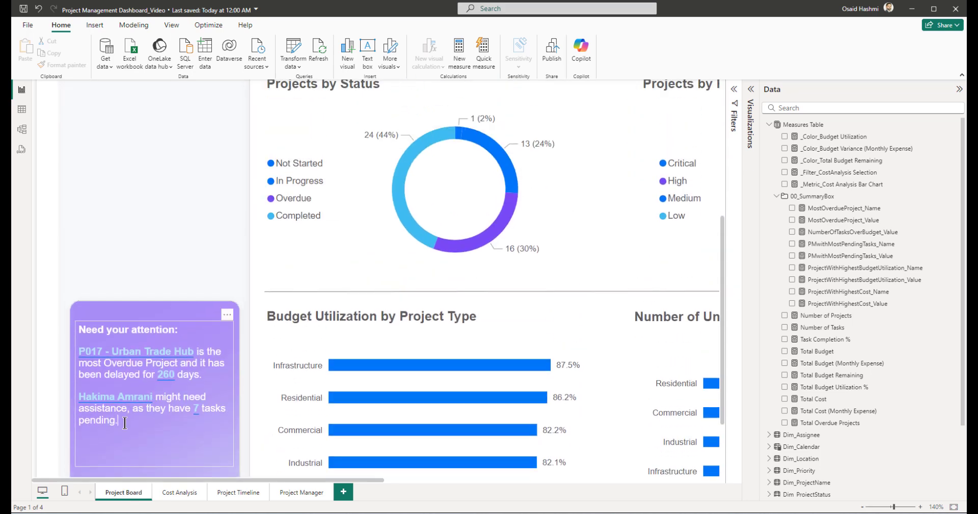
key(ctrl+a)
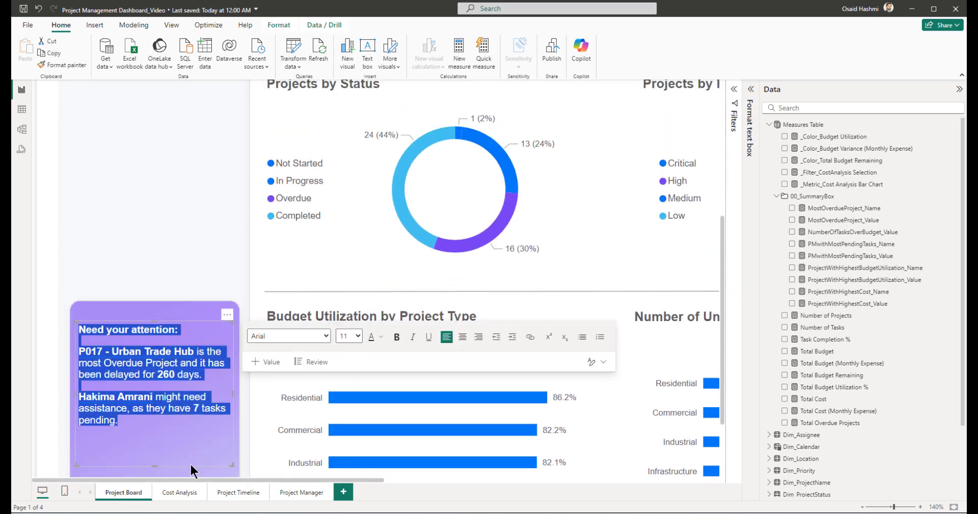
click(172, 492)
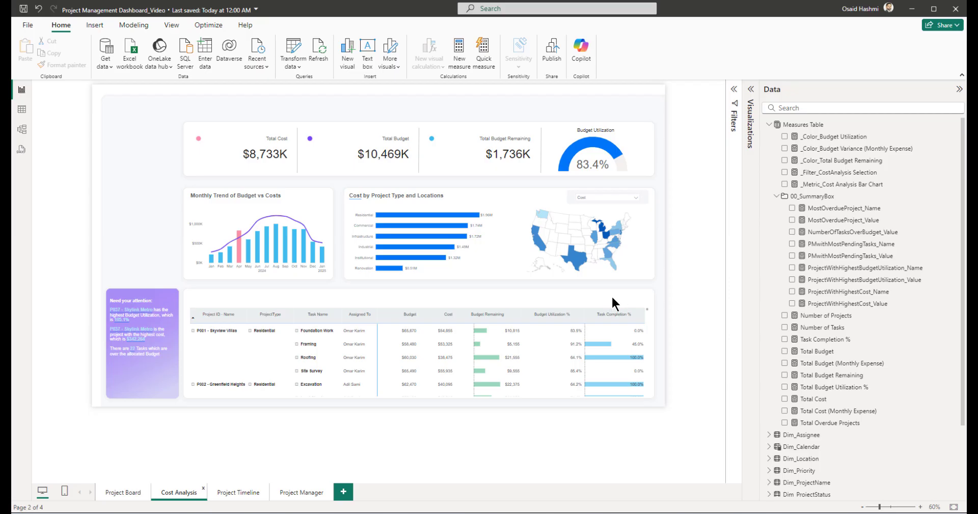
Step: Duplicate the "Monthly Trend of Budget vs Costs" title text box and move the copy above the project table's header row
click(233, 200)
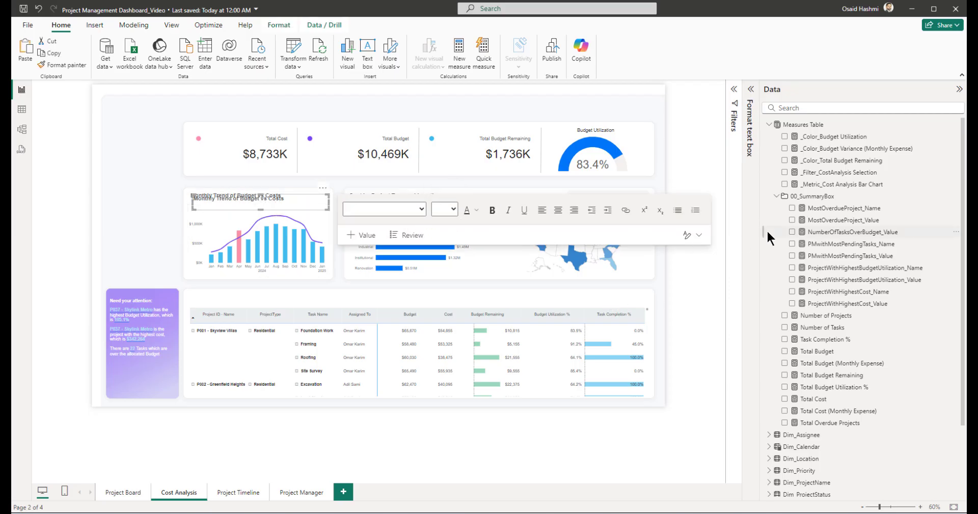
click(750, 106)
click(705, 160)
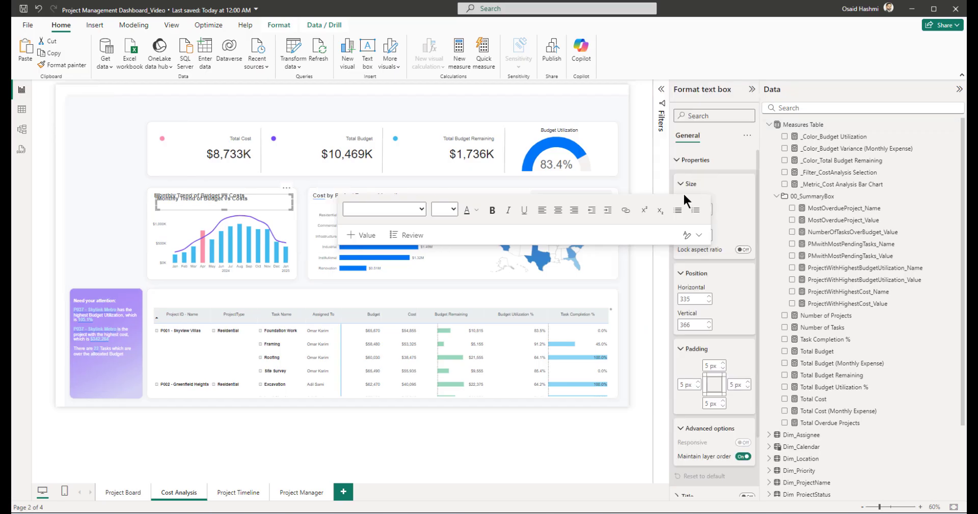
click(733, 188)
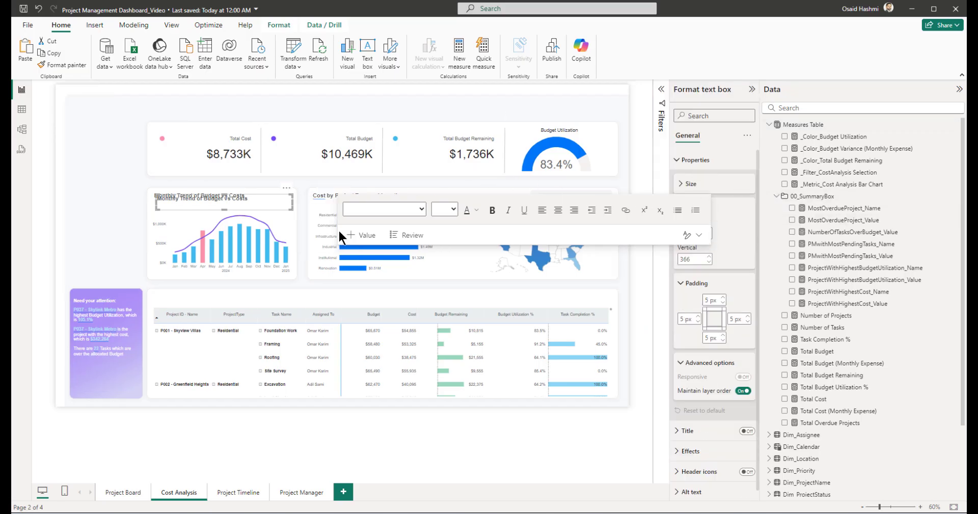
drag(285, 192, 284, 283)
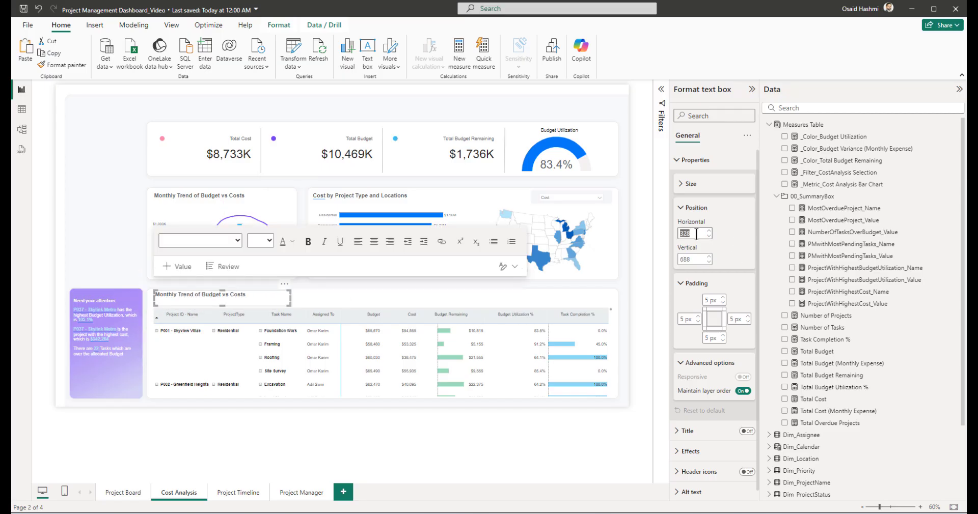
Step: Set the copied title text box's width to 1131, its horizontal position to 325 and its vertical position to 695
click(692, 187)
double_click(692, 210)
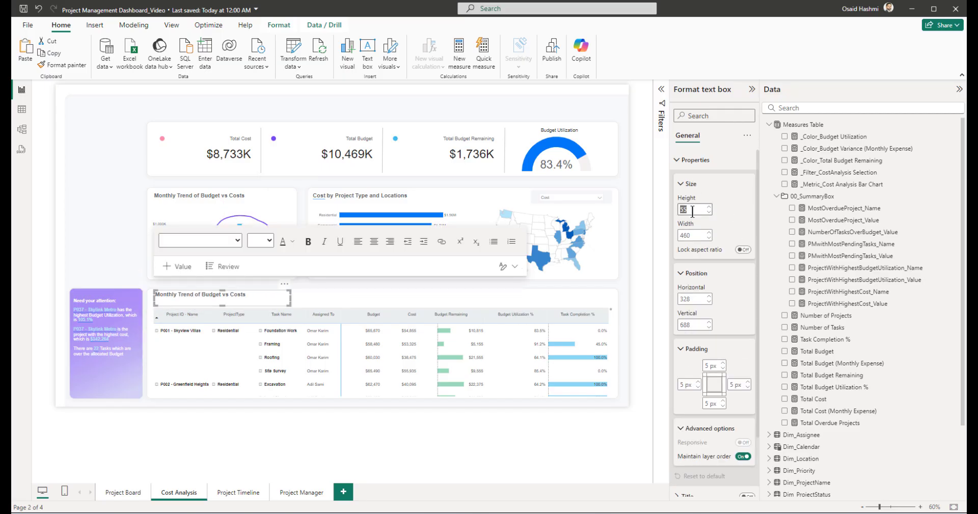
double_click(695, 236)
text(1131)
key(Return)
double_click(694, 299)
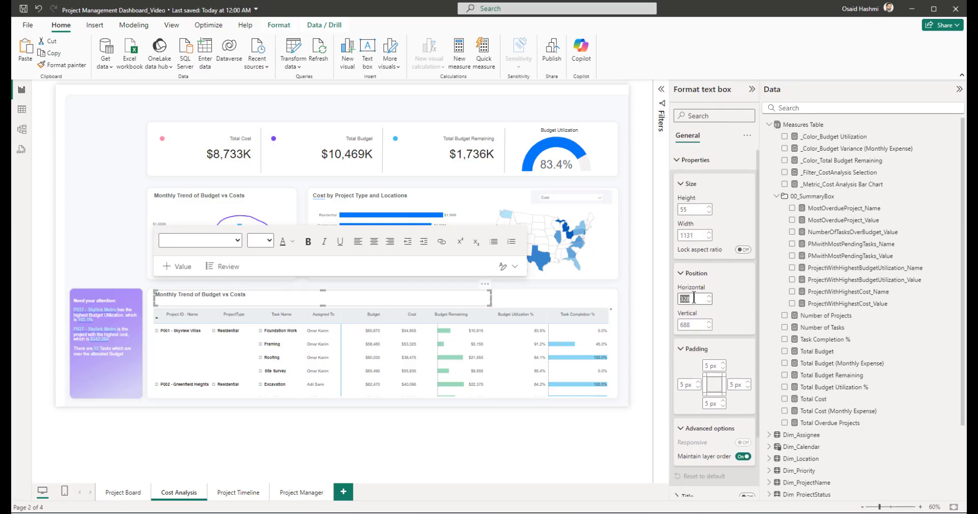
text(325)
key(Tab)
text(695)
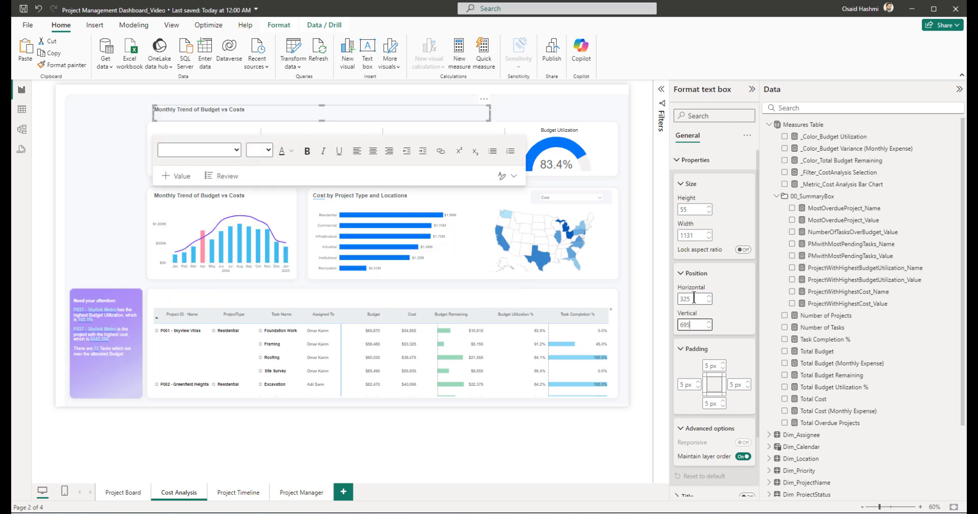
key(Return)
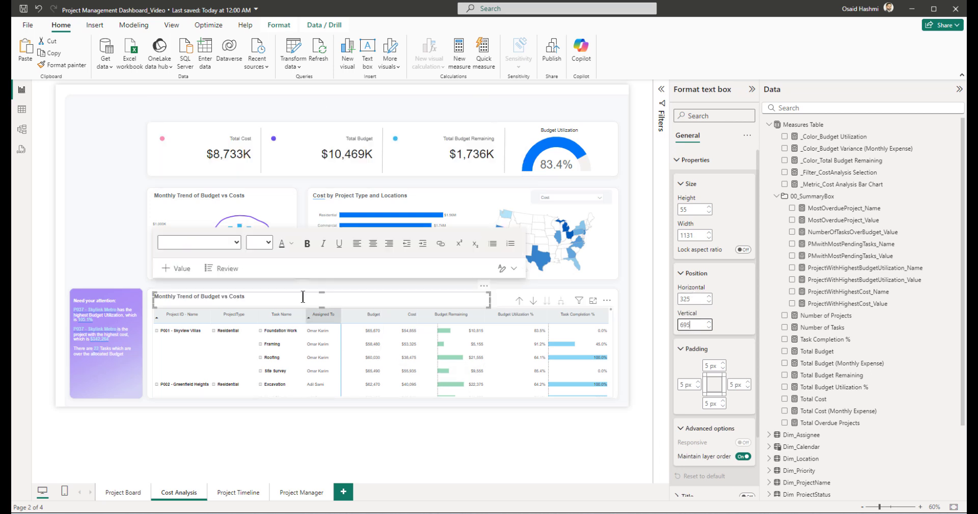
Step: Replace the copied title's text with "Budget Allocation and Utilization, and Task Completion"
click(270, 297)
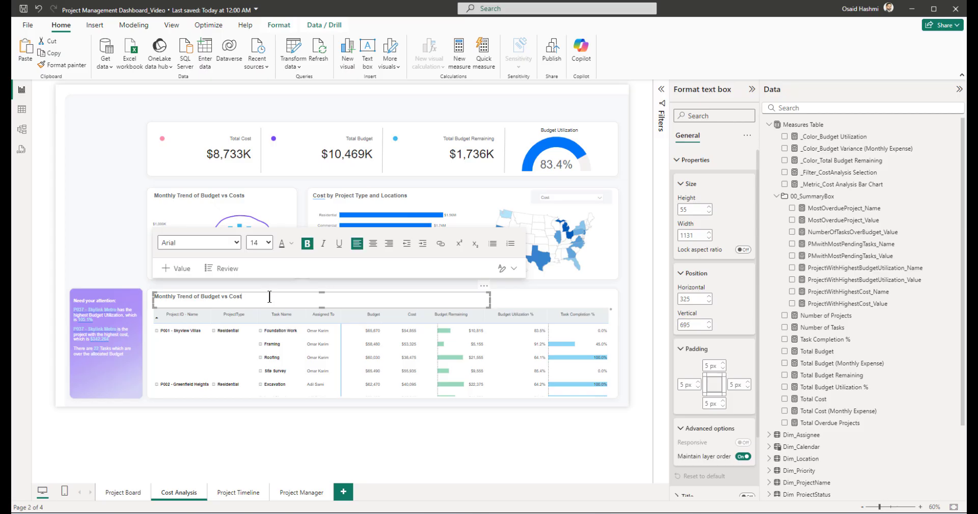
key(BackSpace)
key(BackSpace)
key(BackSpace)
key(BackSpace)
key(BackSpace)
key(BackSpace)
key(BackSpace)
key(BackSpace)
key(BackSpace)
key(BackSpace)
key(BackSpace)
key(BackSpace)
key(BackSpace)
key(BackSpace)
key(BackSpace)
key(BackSpace)
key(BackSpace)
key(BackSpace)
text(udget Allocation and Utilization, and Task Completion)
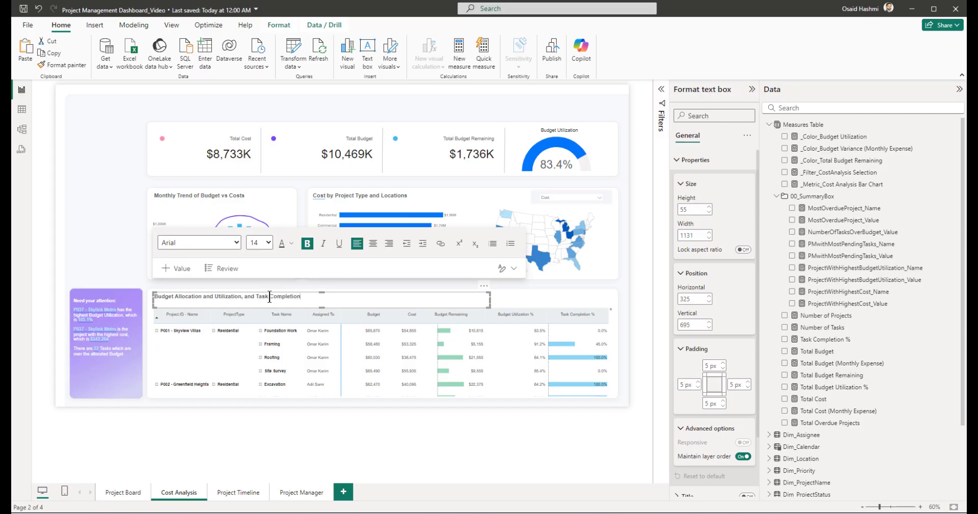
click(623, 300)
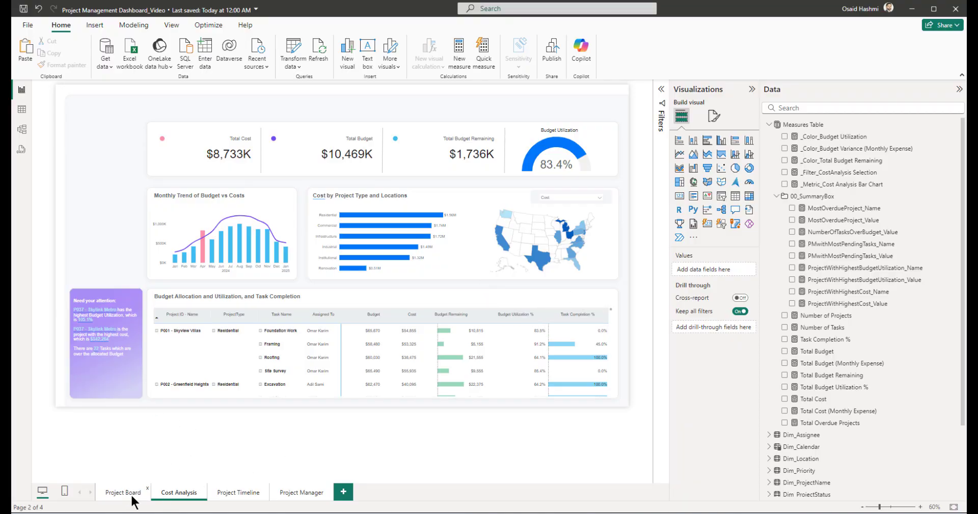
Step: Duplicate the Cost slicer, place the copy above the project table, and replace its field with Assigned To from Dim_Assignee
click(610, 197)
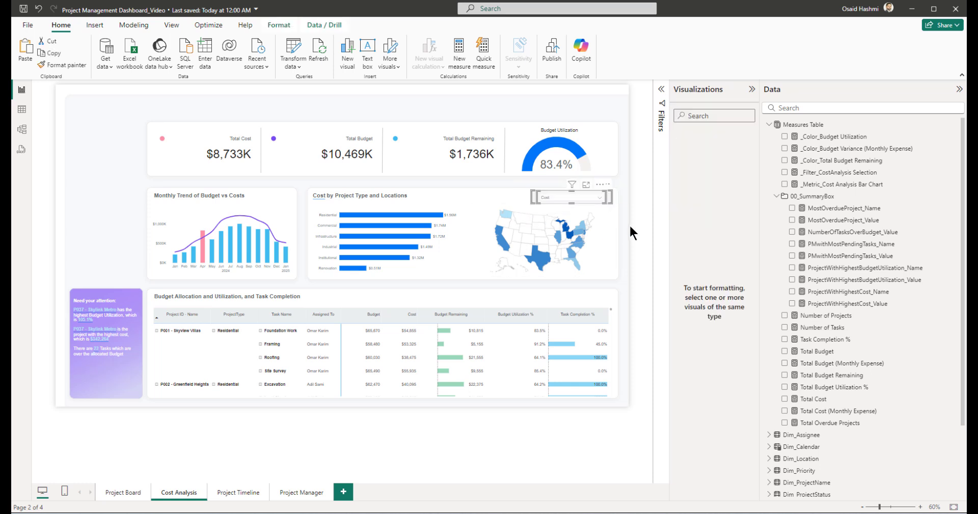
drag(600, 190, 596, 288)
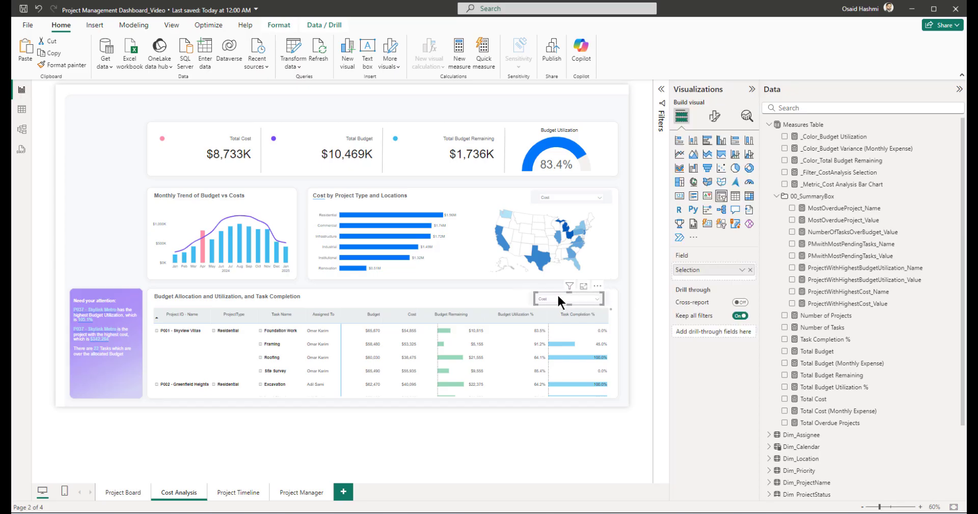
click(749, 270)
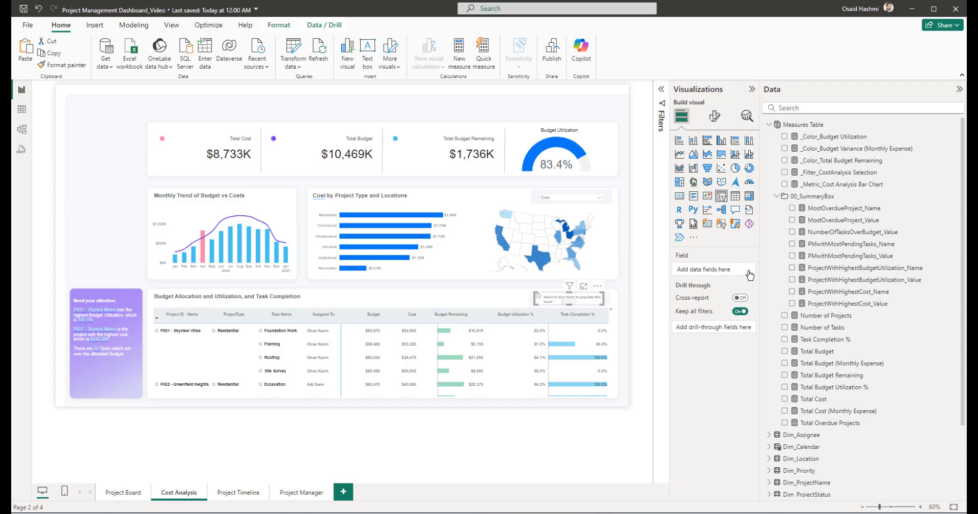
click(800, 106)
text(ass)
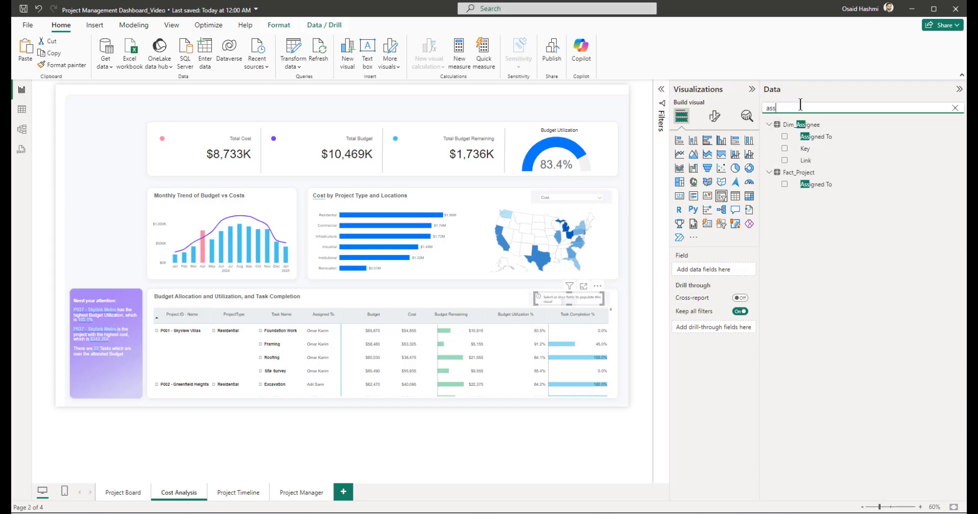
text(igned)
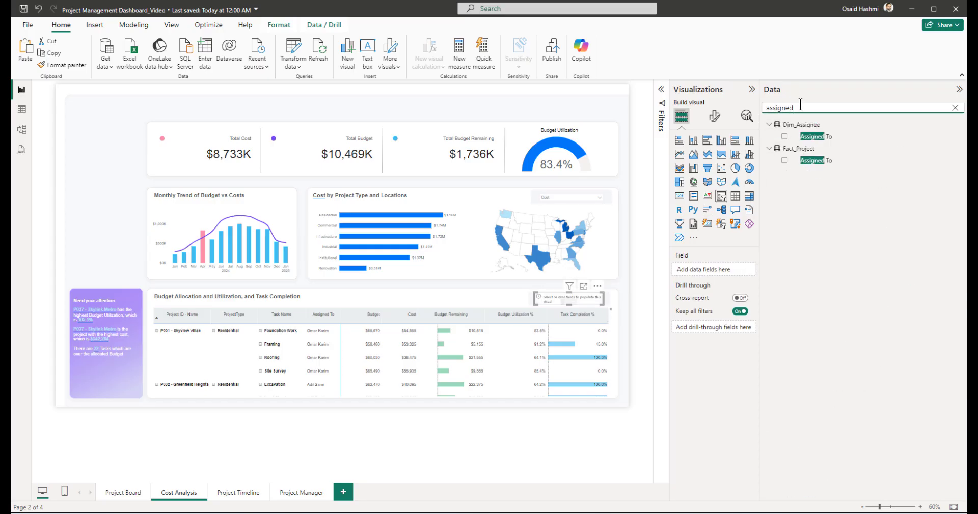
click(784, 136)
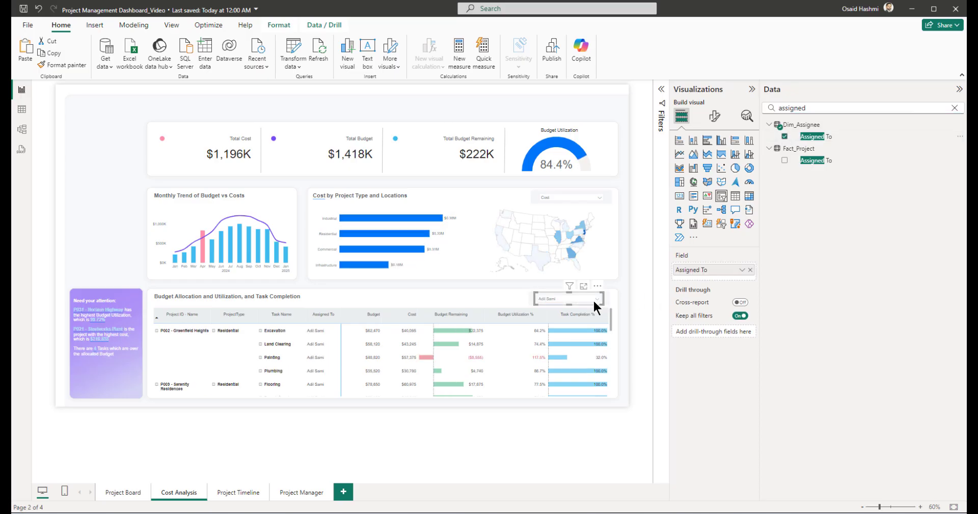
Step: Turn off single selection in the slicer settings of the Assigned To slicer
click(559, 300)
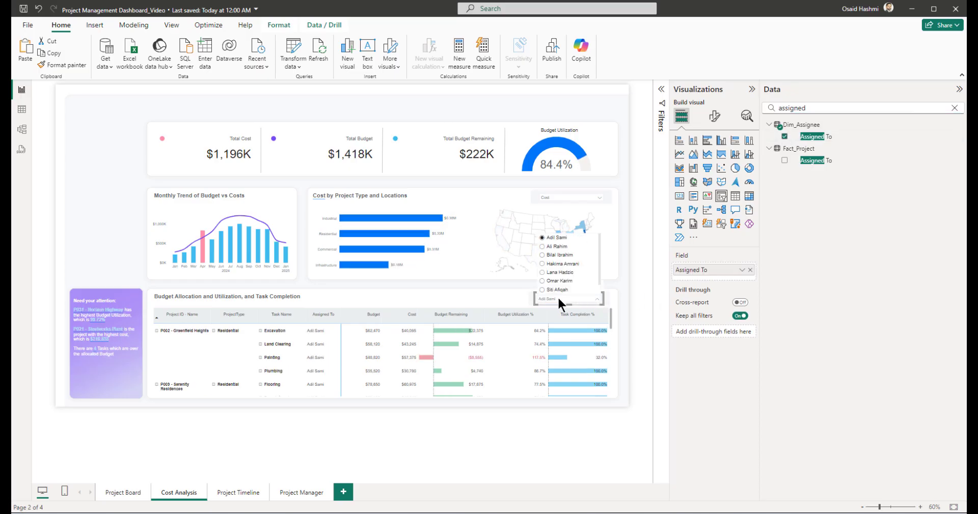
click(714, 116)
click(713, 162)
click(685, 161)
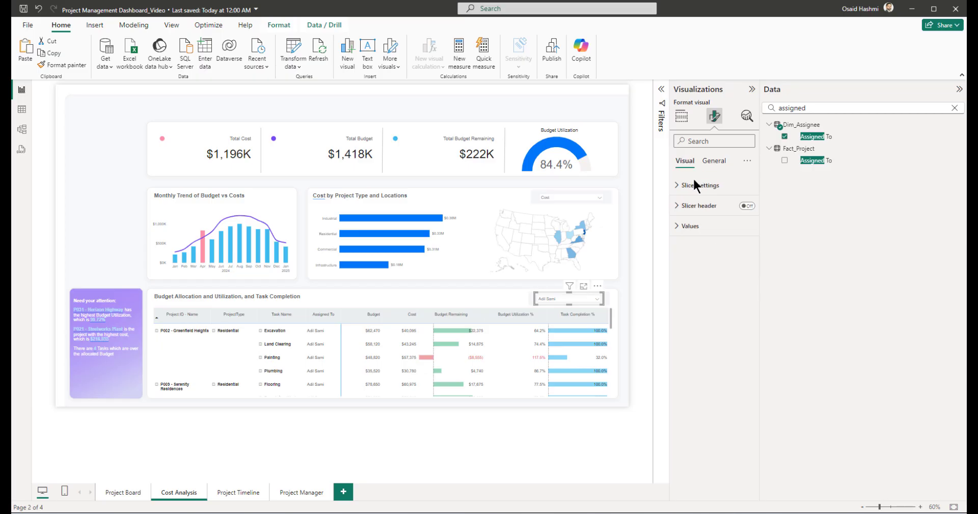
click(697, 185)
click(742, 272)
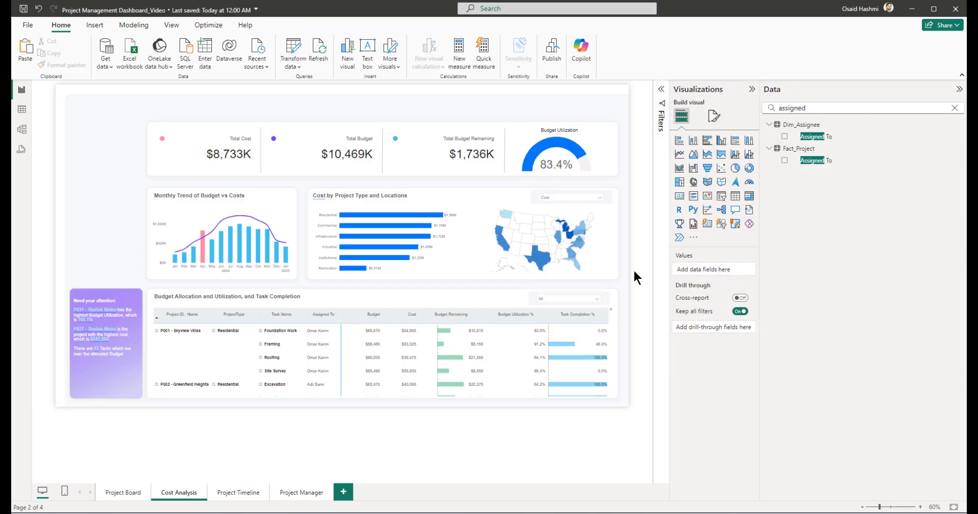
click(536, 298)
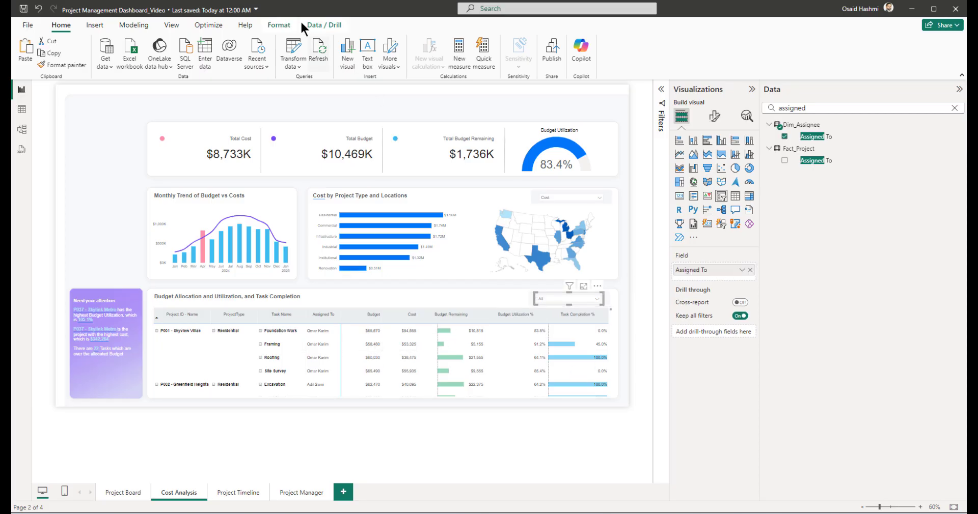
click(277, 26)
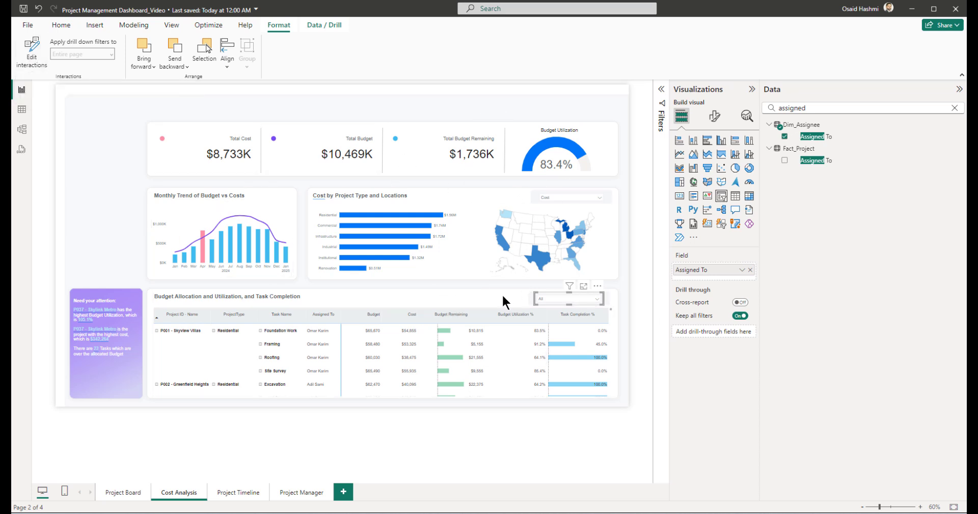
key(Escape)
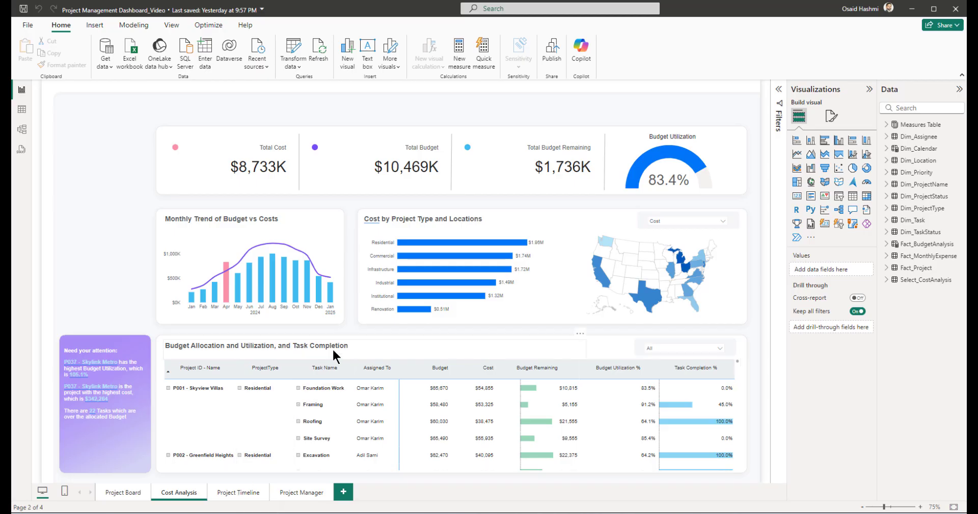
Step: Add a new report page and name it Tooltip_Assignee
click(115, 492)
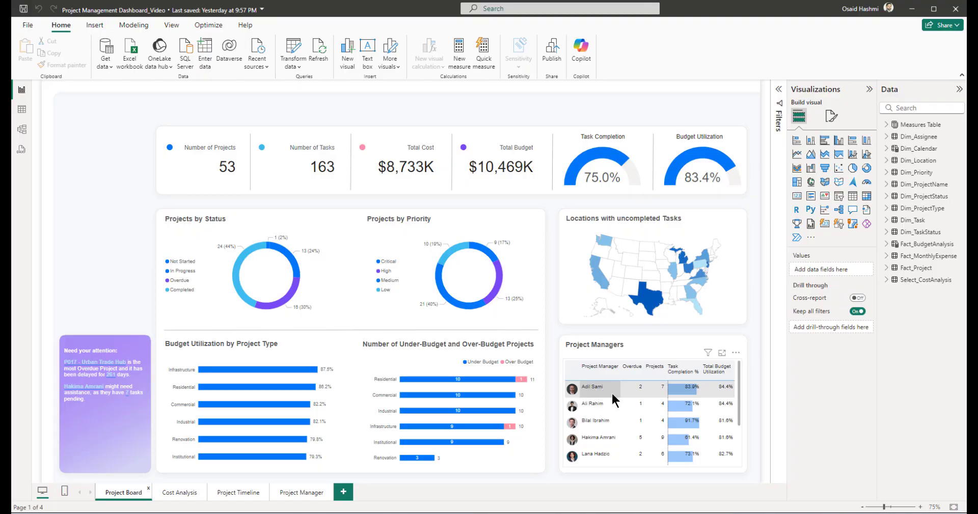
click(175, 493)
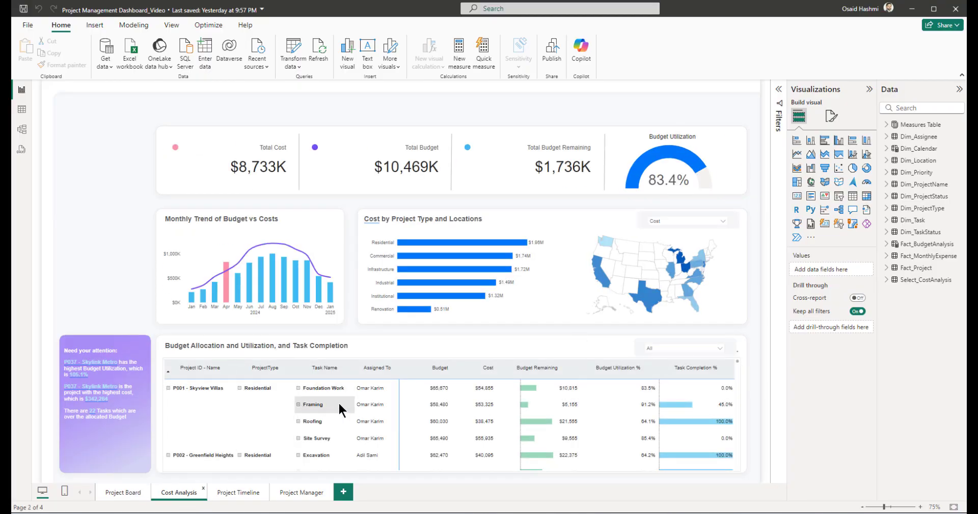
click(343, 493)
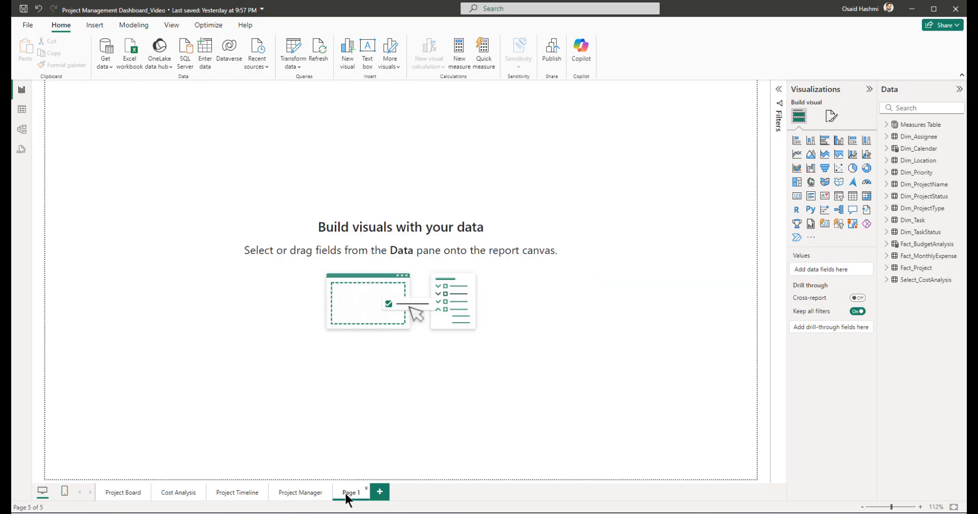
double_click(344, 490)
text(Tooltip_Assigneee)
key(Return)
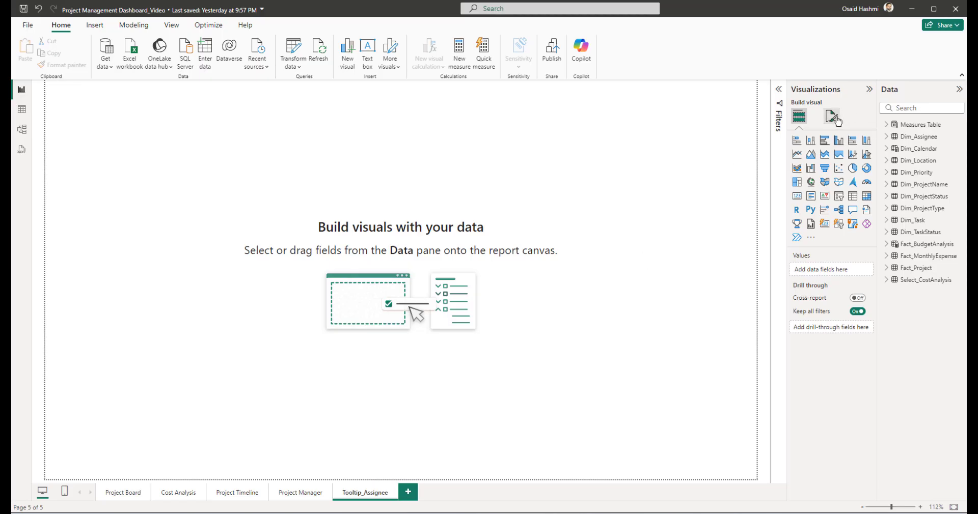
Step: Set the canvas type of the Tooltip_Assignee page to Tooltip
click(833, 117)
click(810, 185)
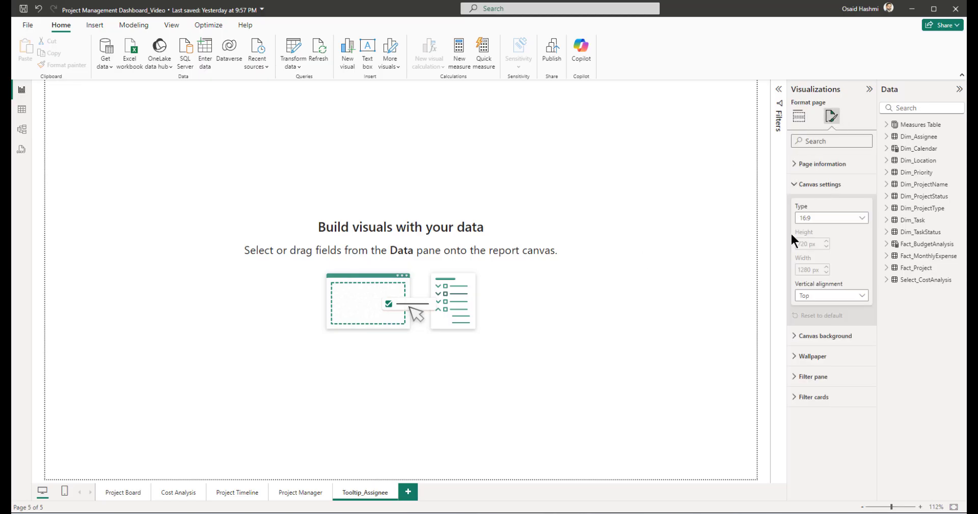
click(813, 219)
click(809, 264)
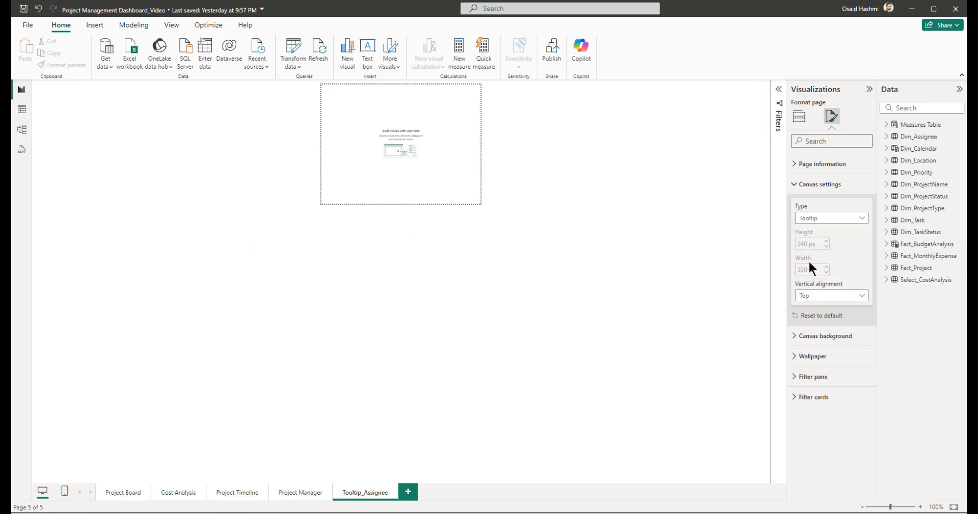
Step: Change the page's canvas type to Custom, with a height of 328 px and a width of 640 px
click(817, 218)
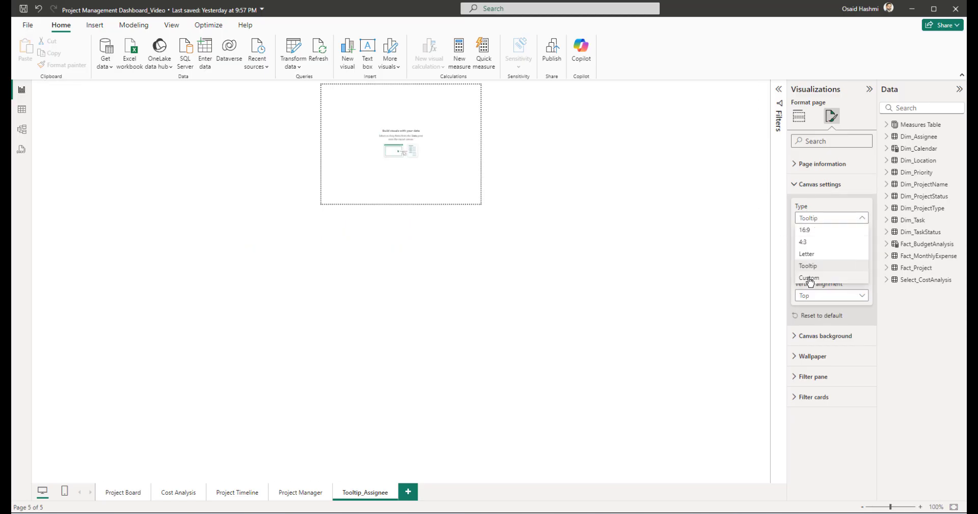
click(811, 278)
double_click(810, 245)
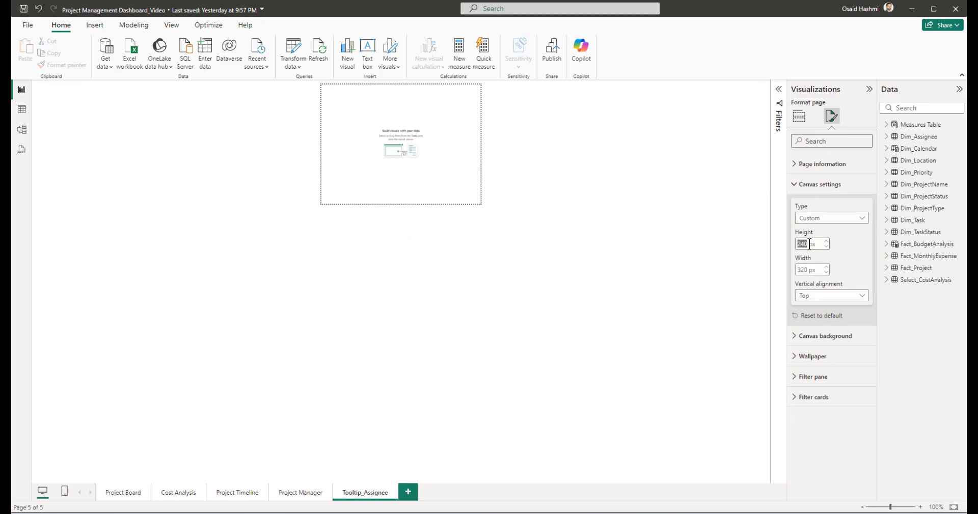
text(328)
key(Tab)
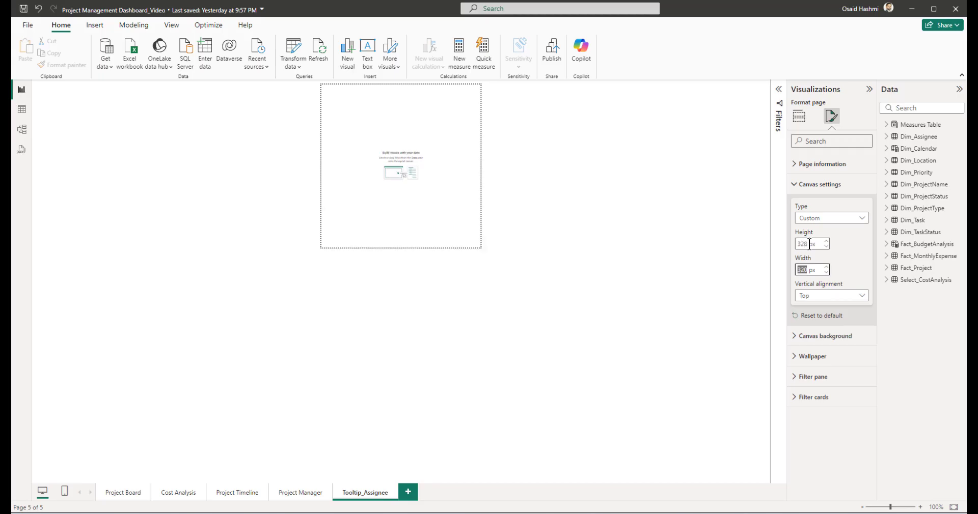
text(640)
key(Return)
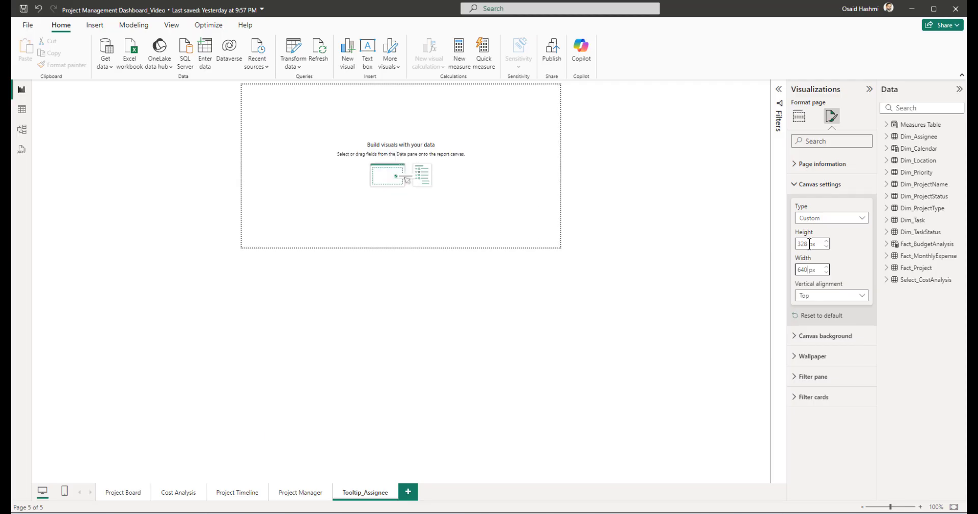
Step: Allow the Tooltip_Assignee page to be used as a tooltip
click(830, 184)
click(817, 164)
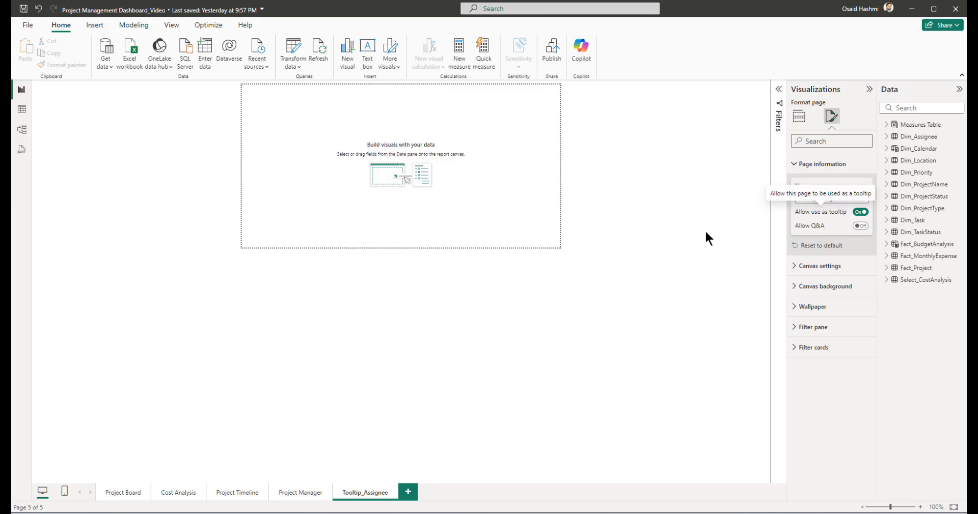
click(687, 234)
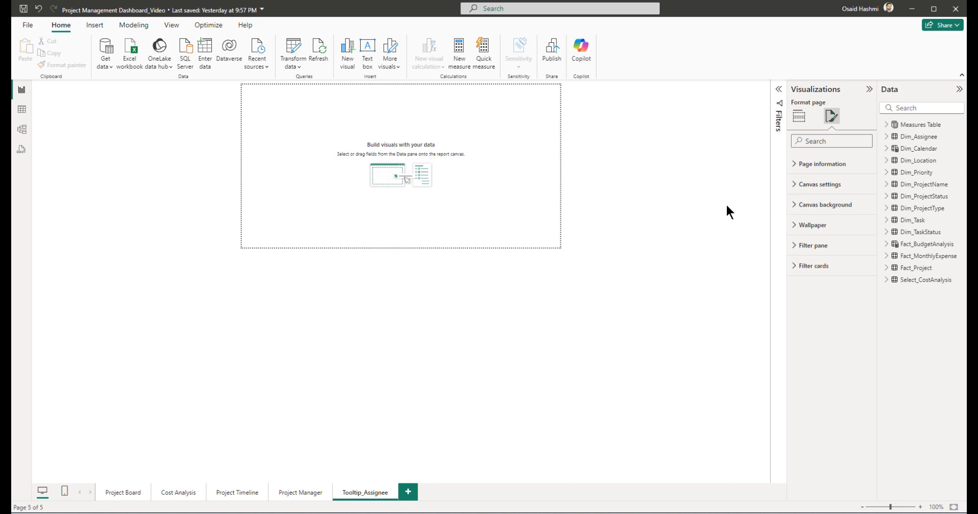
Step: Use Tooltip_Assignee.svg as the page's canvas background image with 0% transparency
click(822, 204)
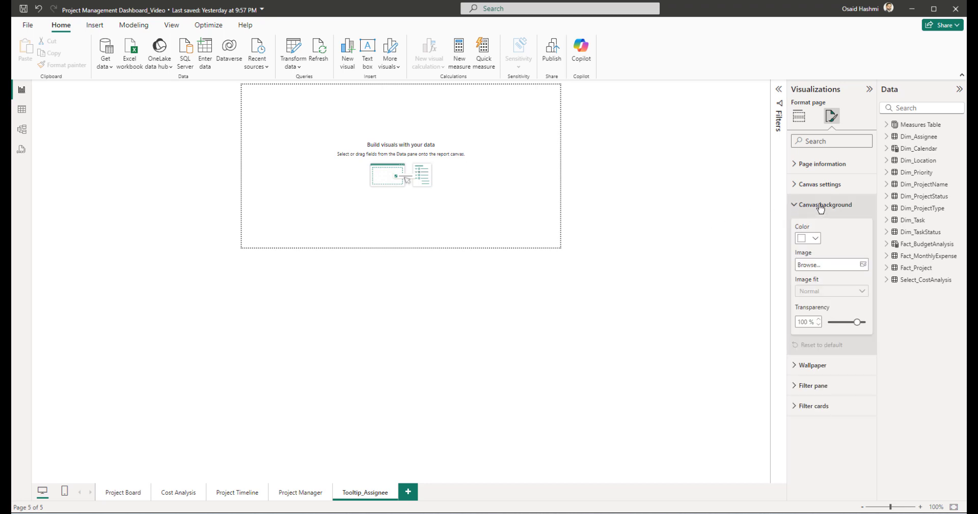
click(861, 265)
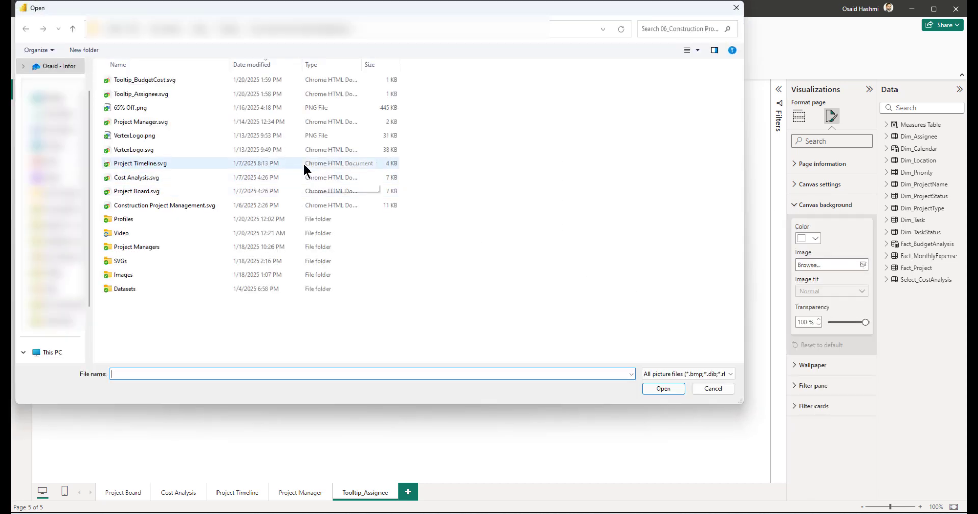
double_click(151, 93)
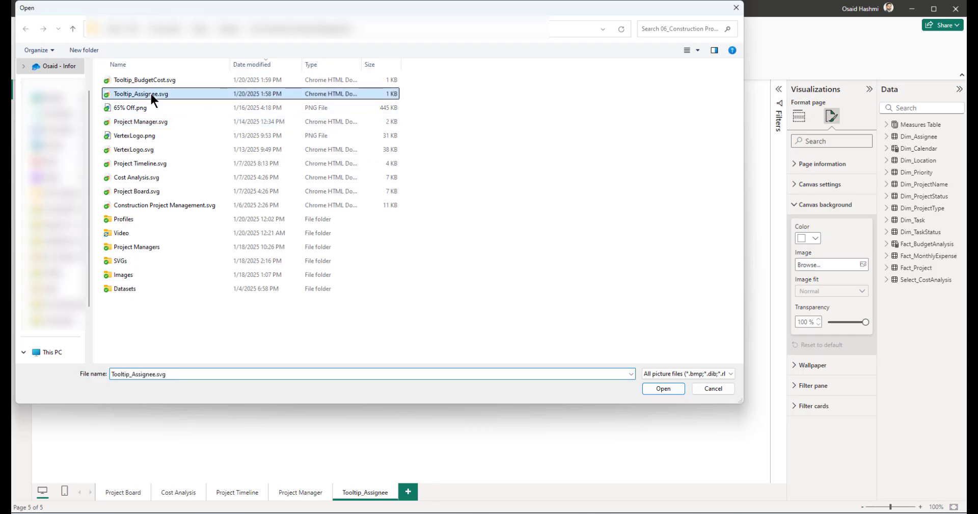
drag(864, 323, 800, 325)
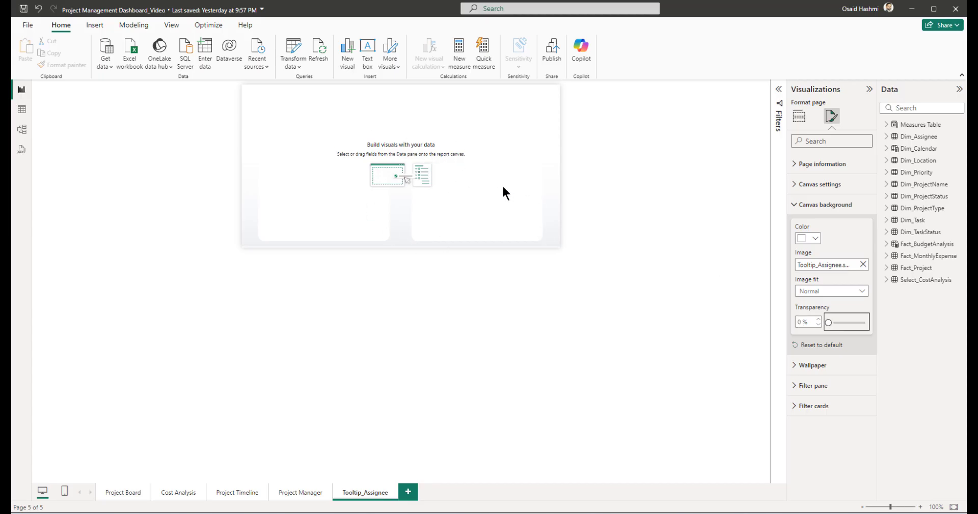
click(579, 259)
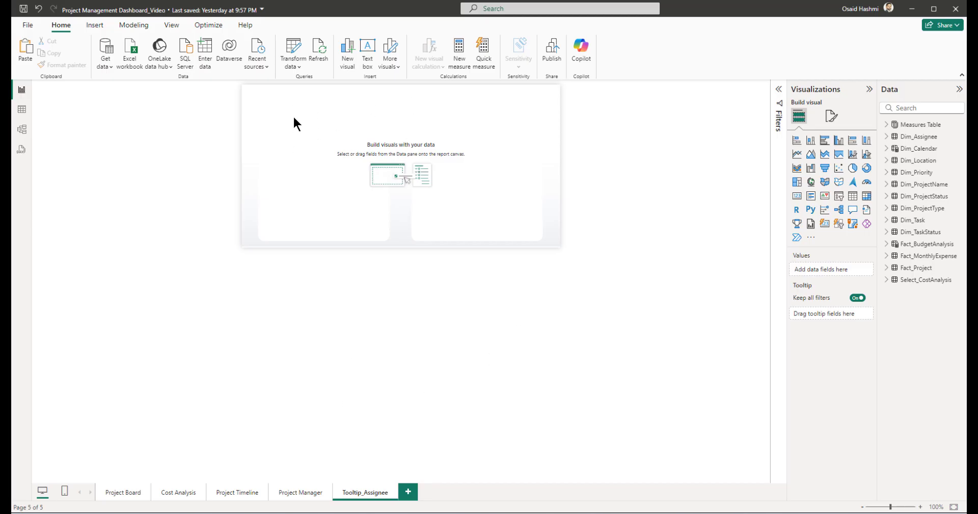
Step: Copy the Project Managers table from the Project Board page and paste it onto the Tooltip_Assignee page
click(123, 493)
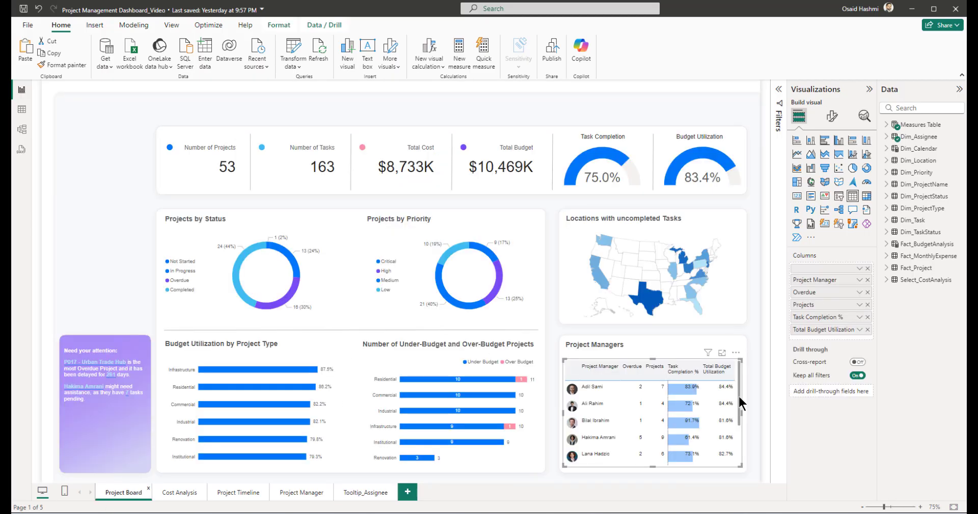
click(364, 495)
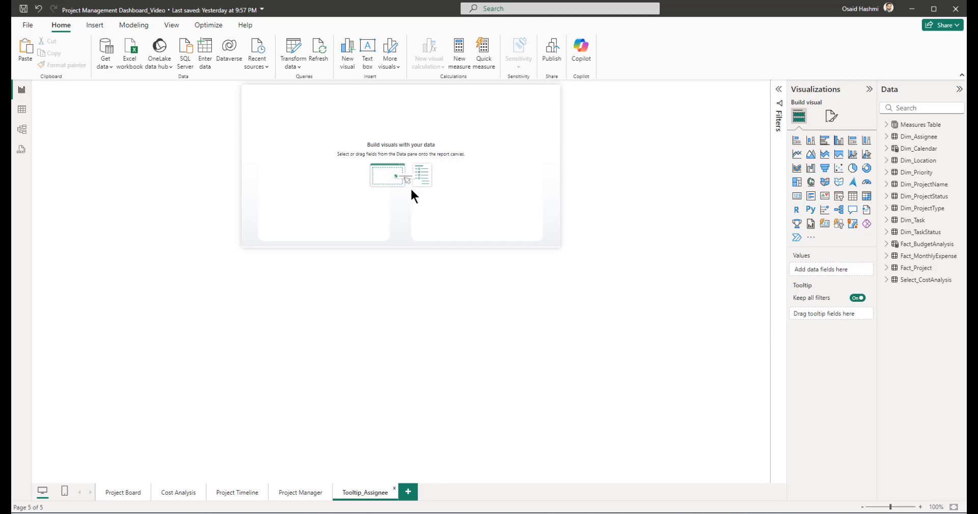
key(ctrl+v)
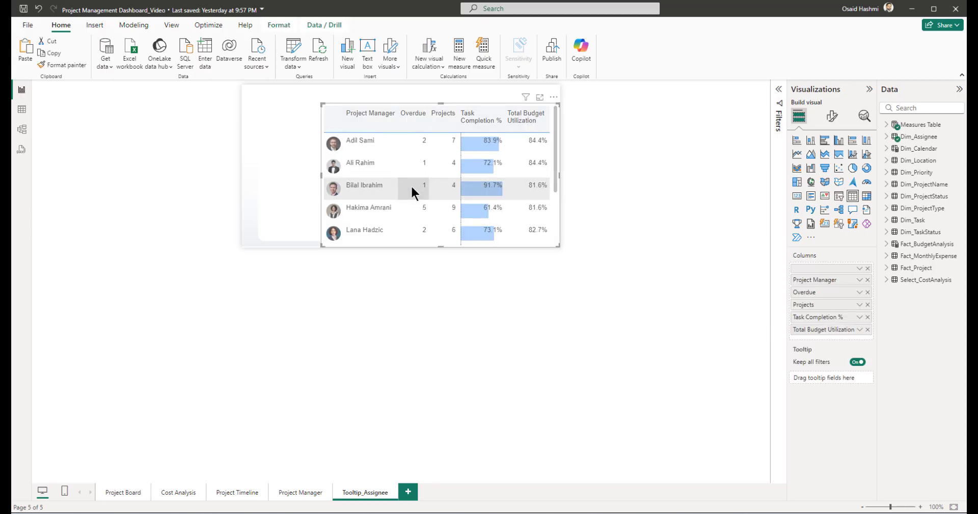
Step: Remove the Project Manager, Overdue, Projects, Task Completion % and Total Budget Utilization columns from the pasted table, leaving only the photo column
click(868, 280)
click(868, 281)
click(868, 280)
click(868, 281)
click(867, 280)
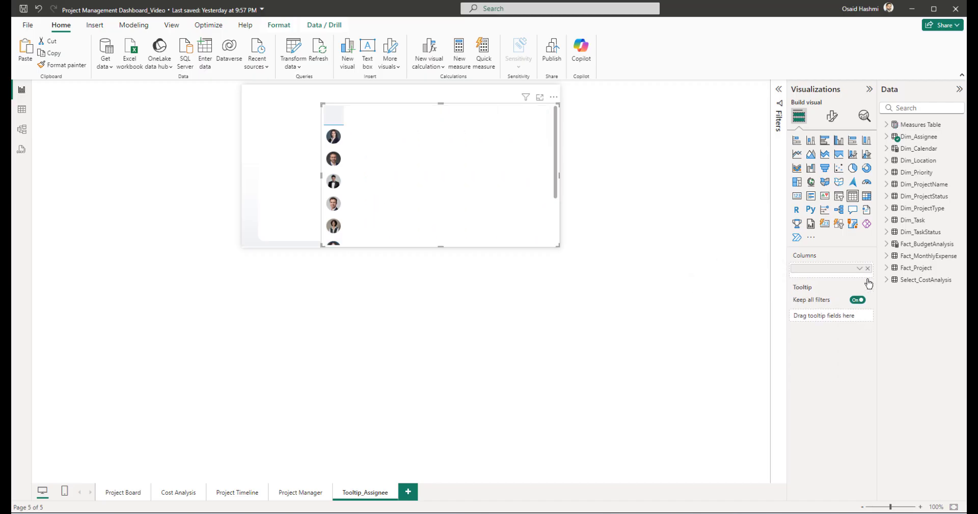
Step: Set the width of the photo table on the Tooltip_Assignee page to 137
click(832, 116)
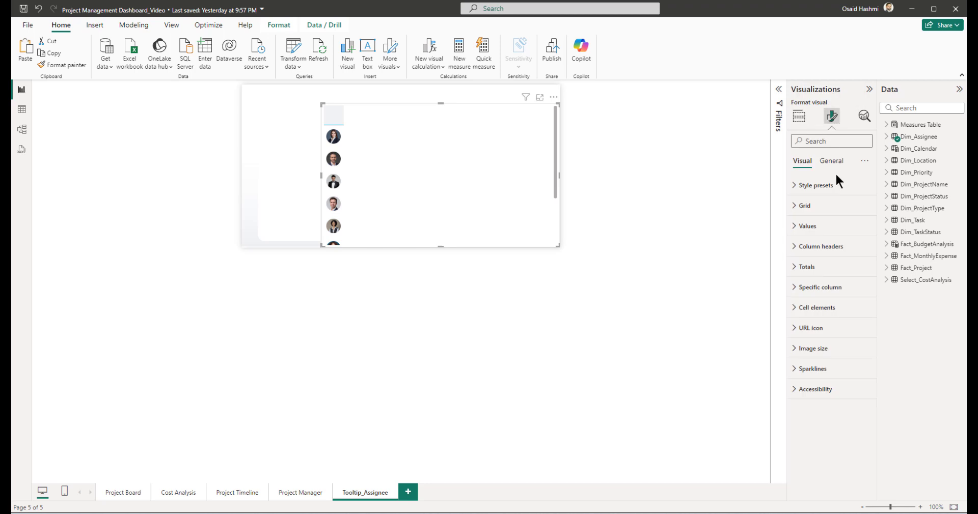
click(834, 163)
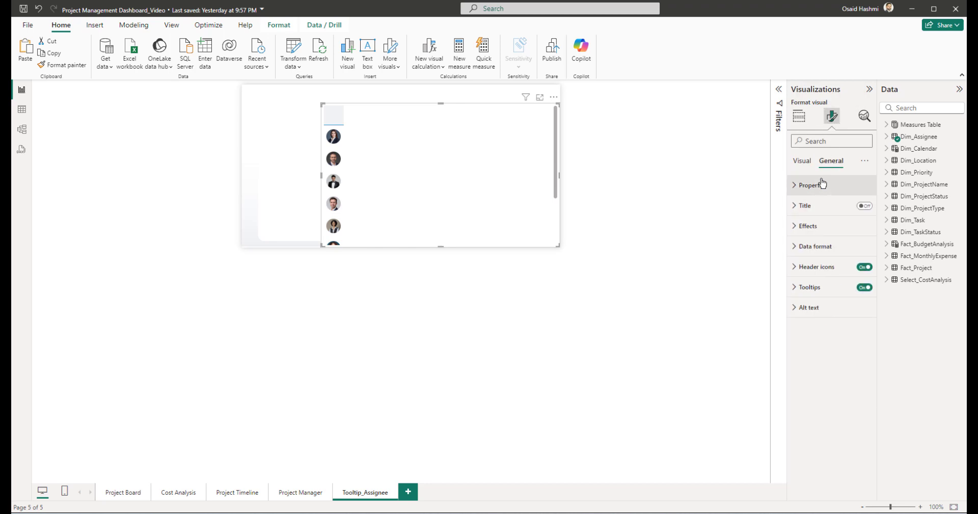
click(820, 185)
double_click(807, 234)
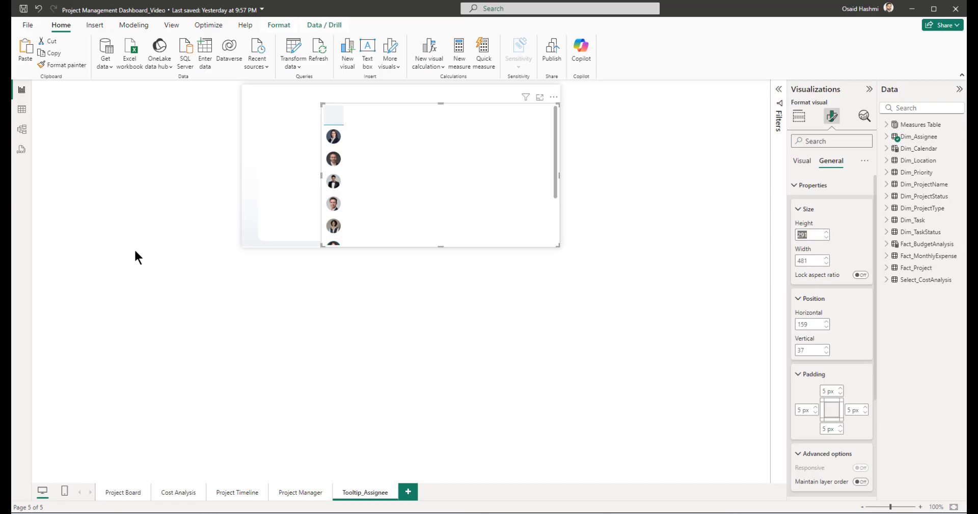
click(815, 233)
key(Tab)
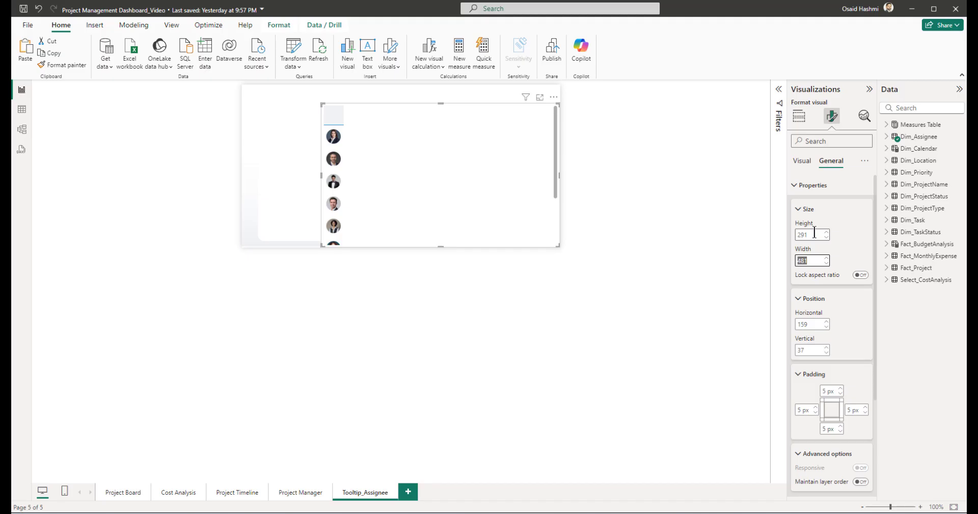
text(137)
key(Return)
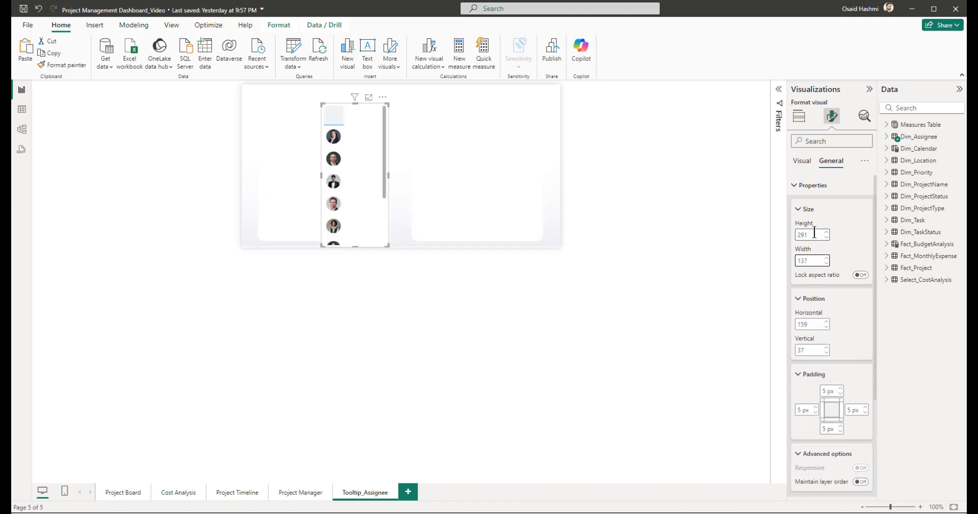
Step: Position the photo table at horizontal 21 and vertical 23
key(Tab)
key(Tab)
key(Tab)
text(21)
key(Tab)
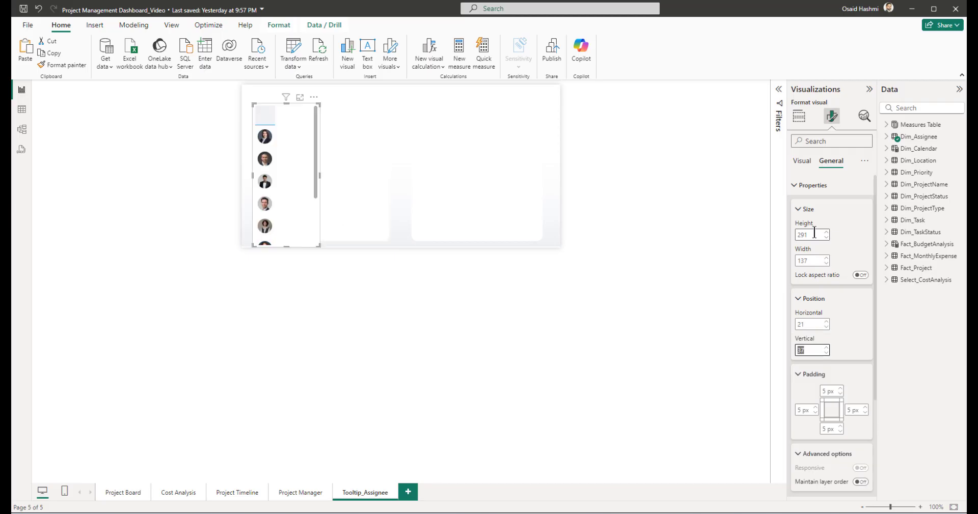
text(23)
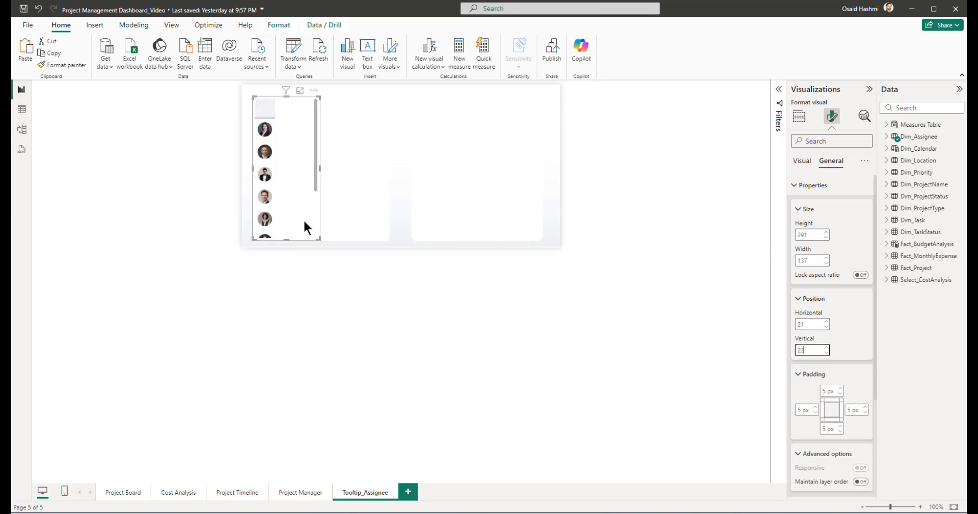
Step: Set the photo table's height to 119
double_click(812, 235)
text(119)
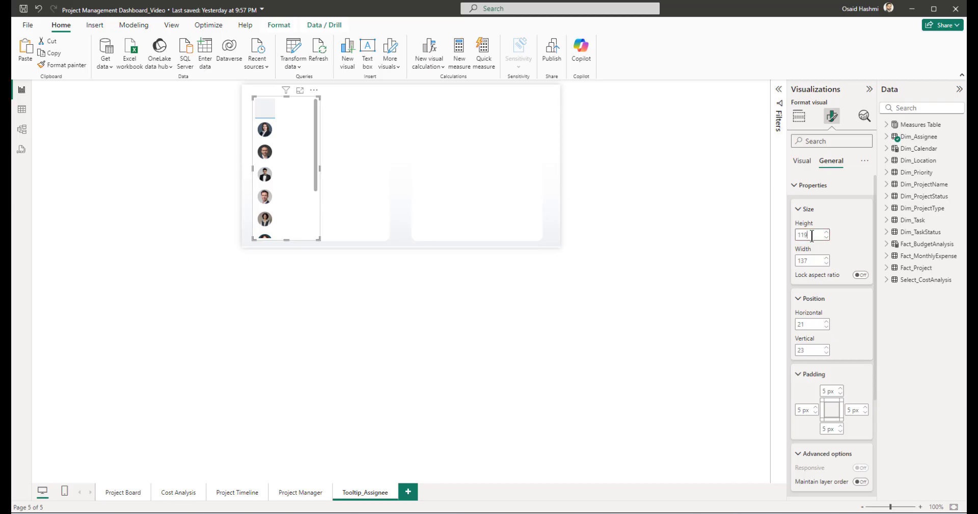
key(Return)
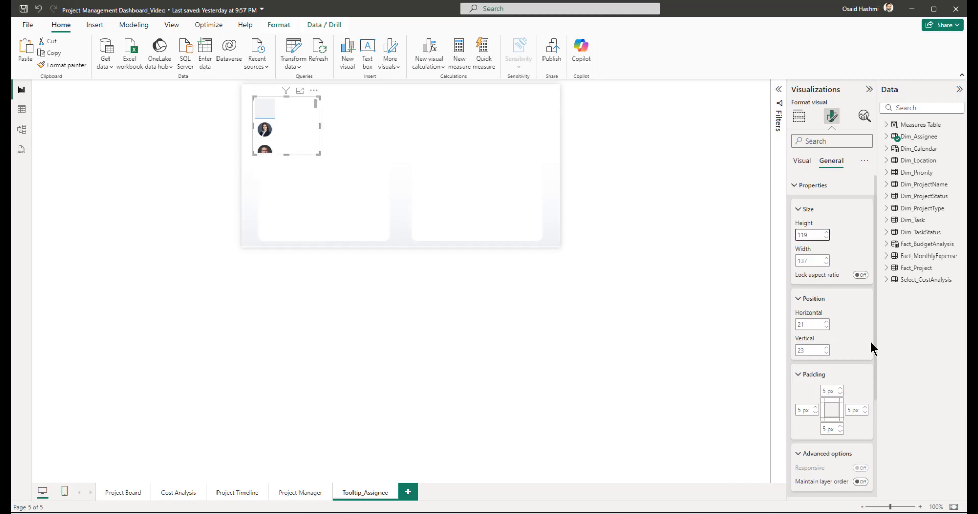
click(809, 210)
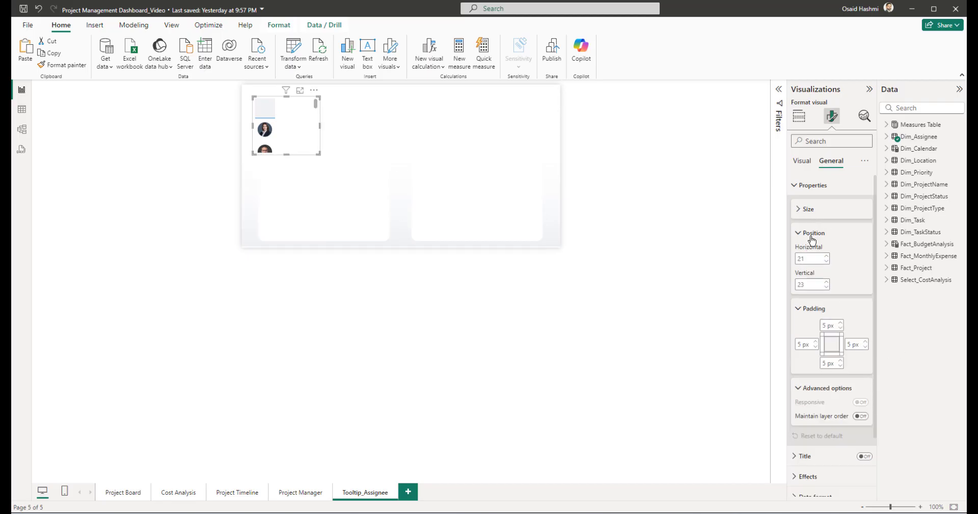
click(812, 233)
click(812, 257)
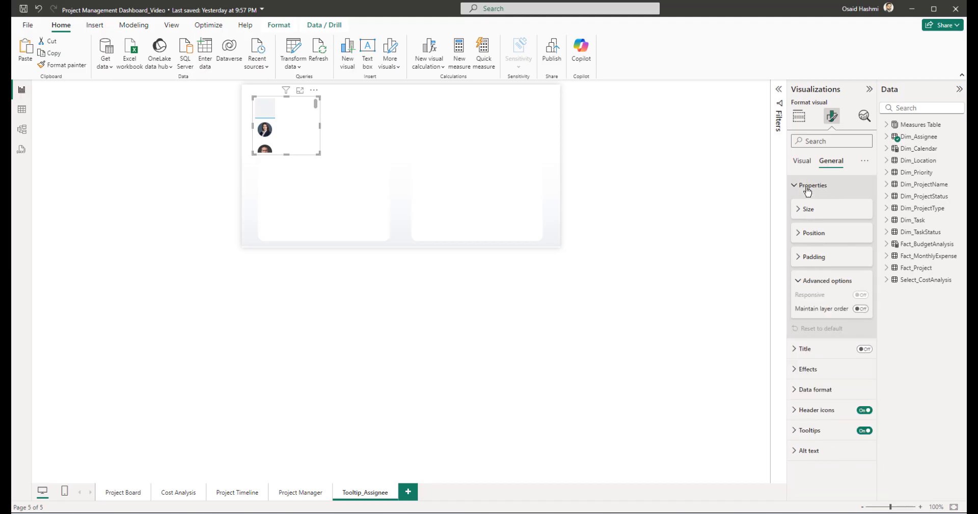
Step: Change the photo table's grid border color to white
click(801, 162)
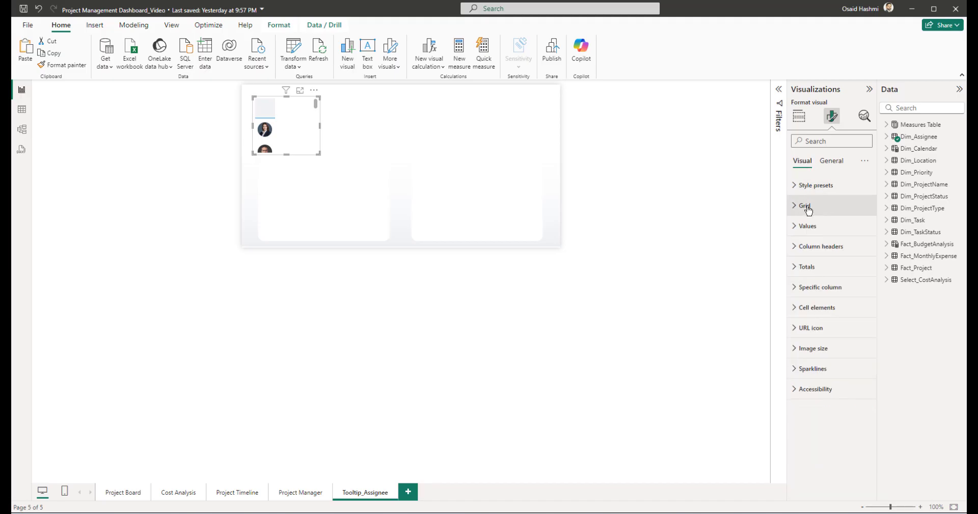
click(810, 207)
click(815, 234)
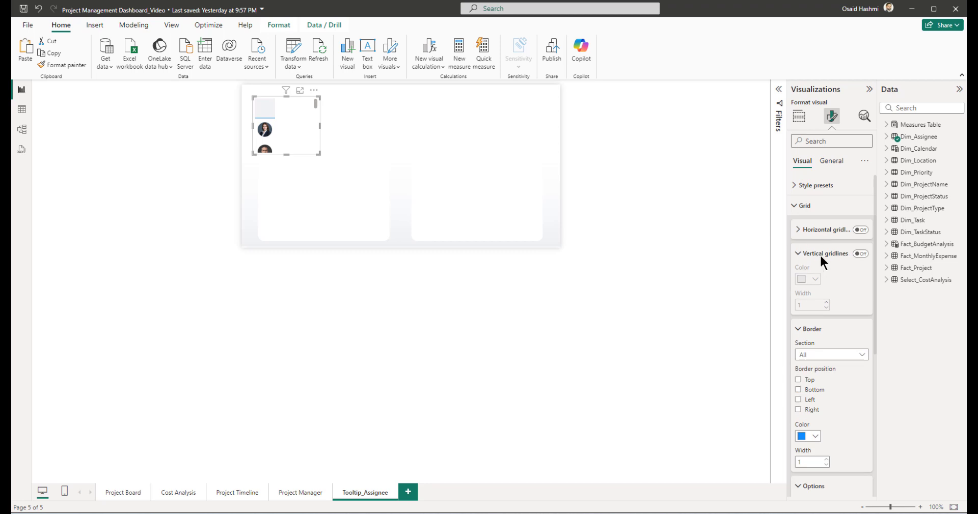
click(820, 254)
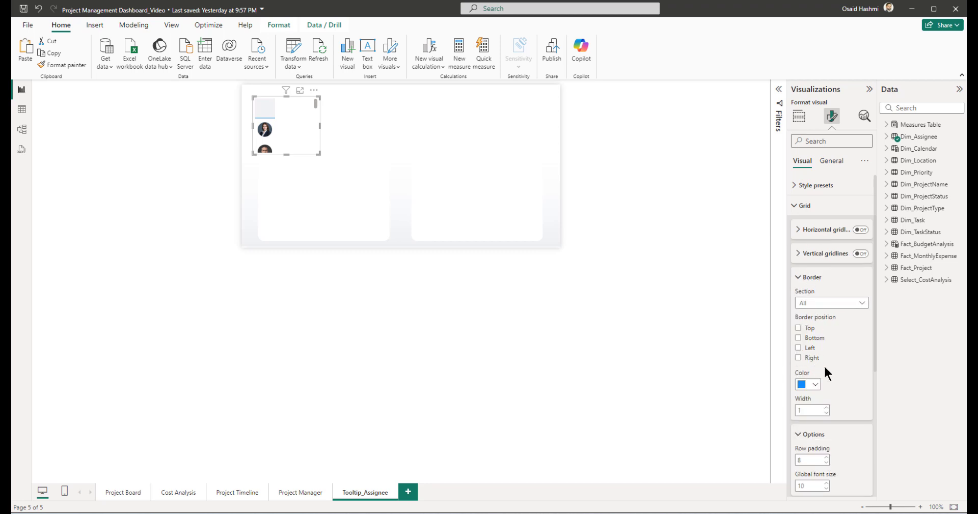
scroll(824, 365, down, 1)
click(811, 359)
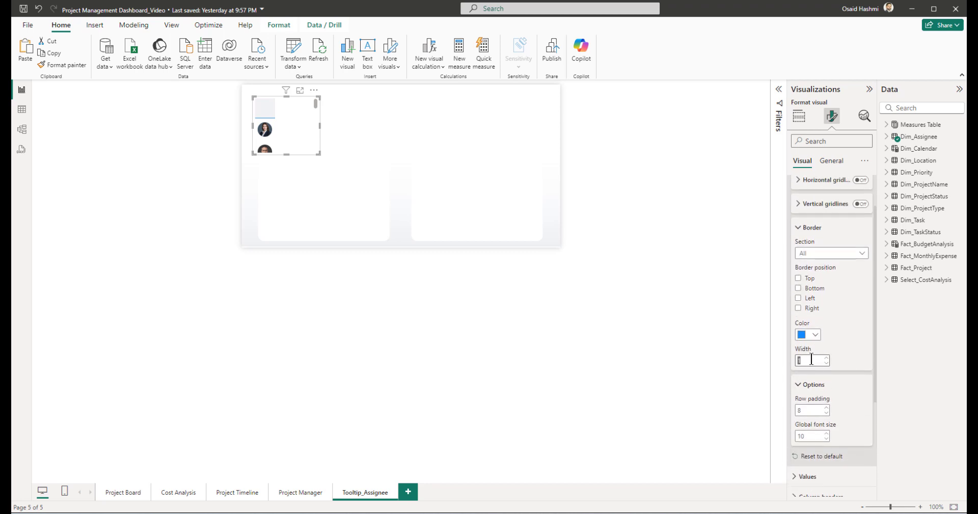
click(828, 364)
click(816, 335)
click(806, 179)
Step: Set the photo table's grid row padding to 0 and its global font size to 8
click(813, 410)
text(0)
click(810, 437)
text(8)
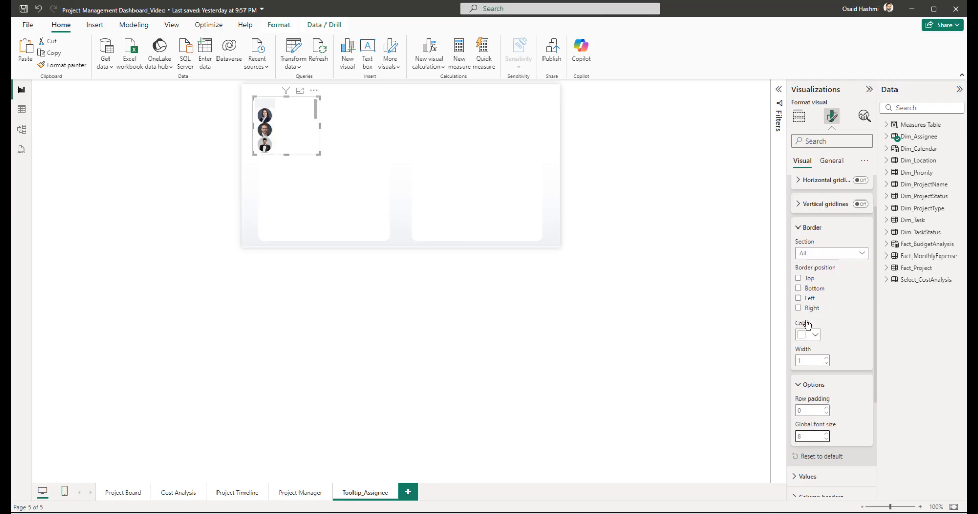
click(809, 384)
click(809, 229)
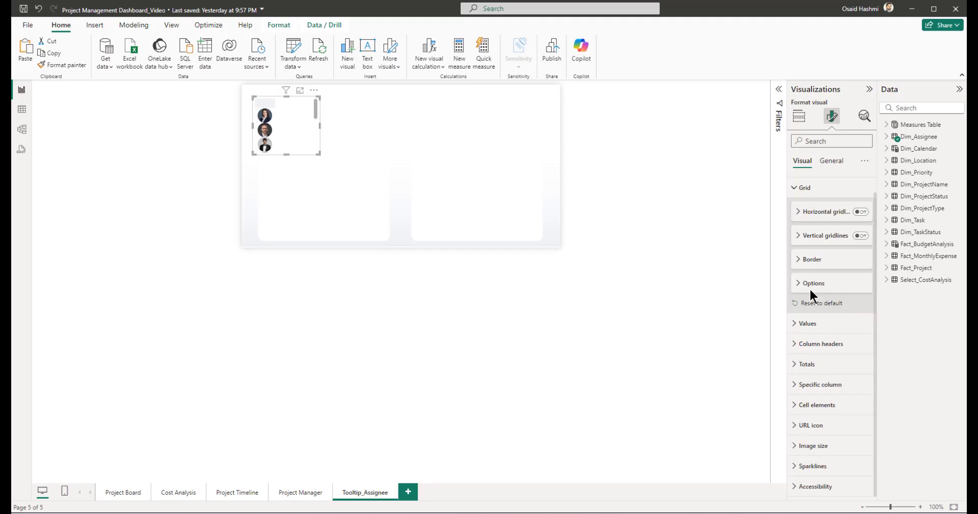
Step: Change the background color of the photo table's column header to white
click(813, 344)
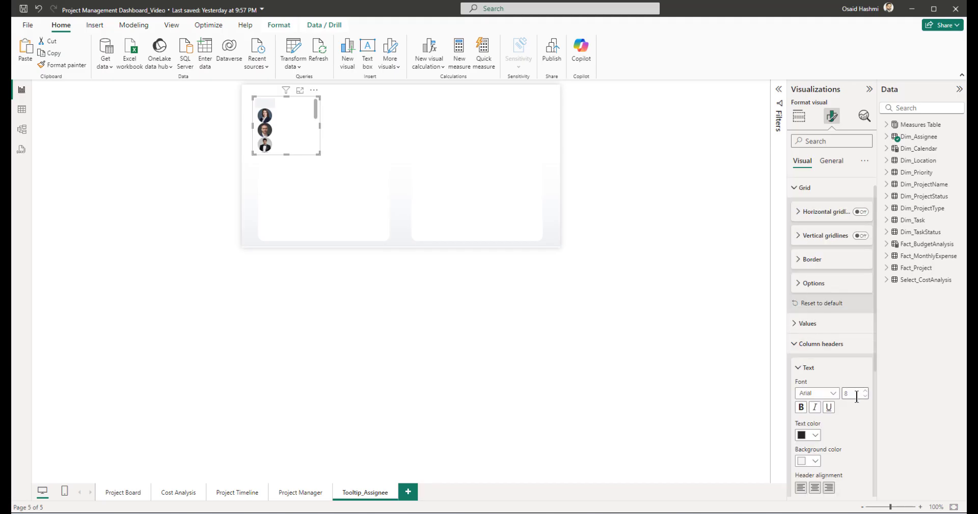
scroll(857, 397, down, 3)
click(815, 362)
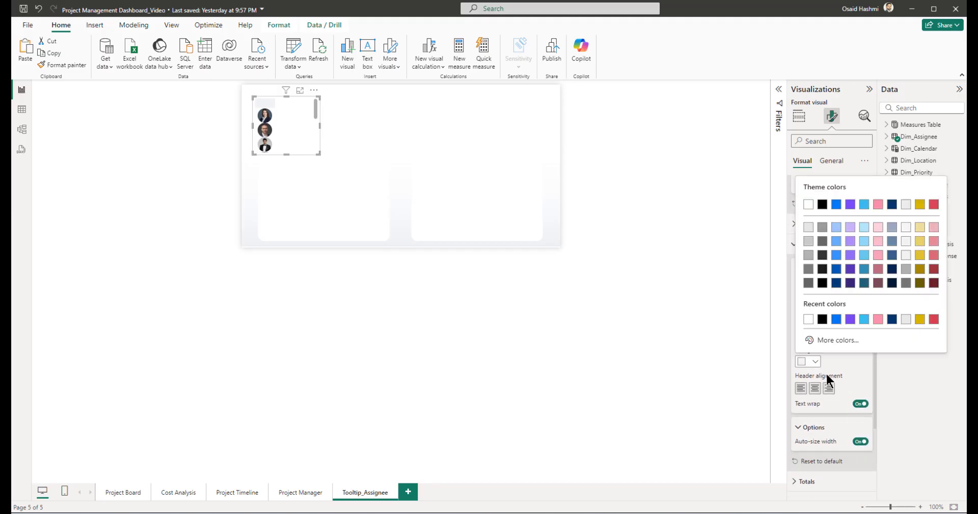
click(808, 206)
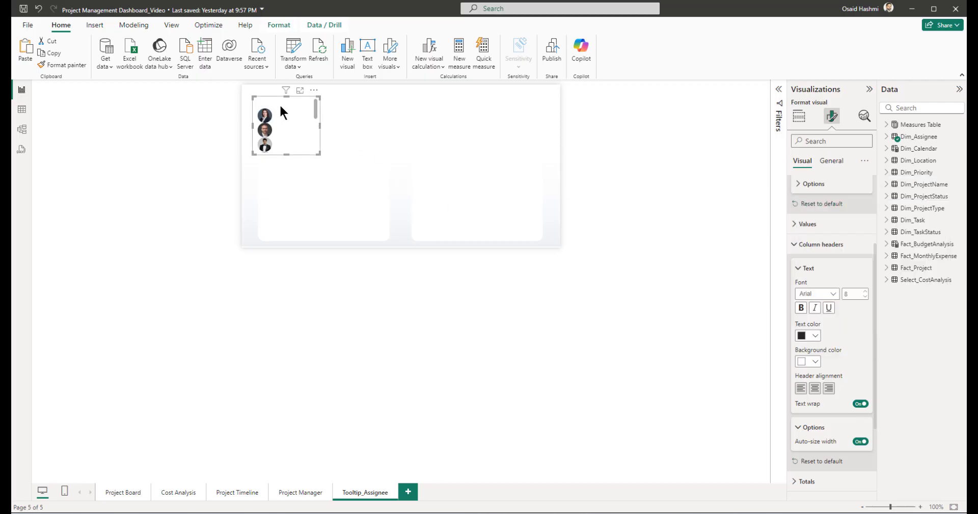
click(809, 245)
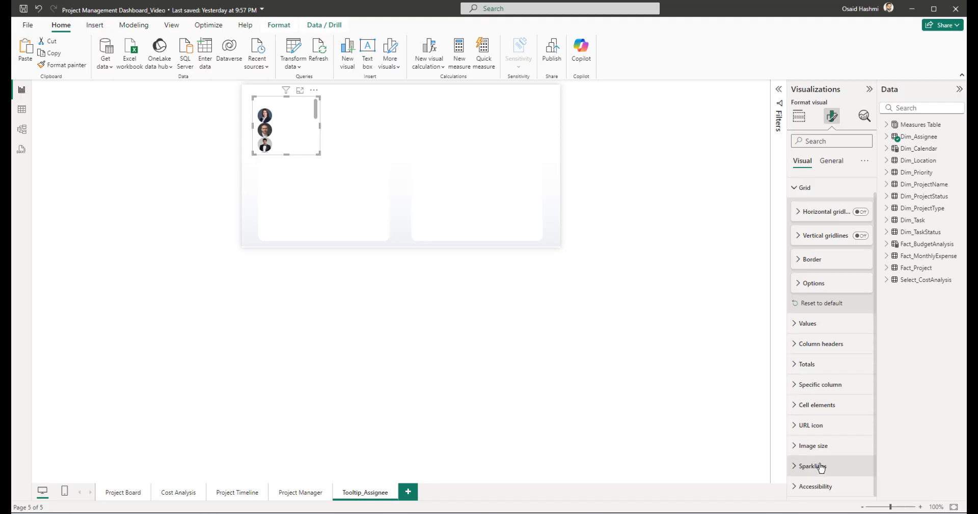
Step: Set the photo table's image size to 100 px in height and width, and check the enlarged photos
click(813, 446)
scroll(818, 474, down, 2)
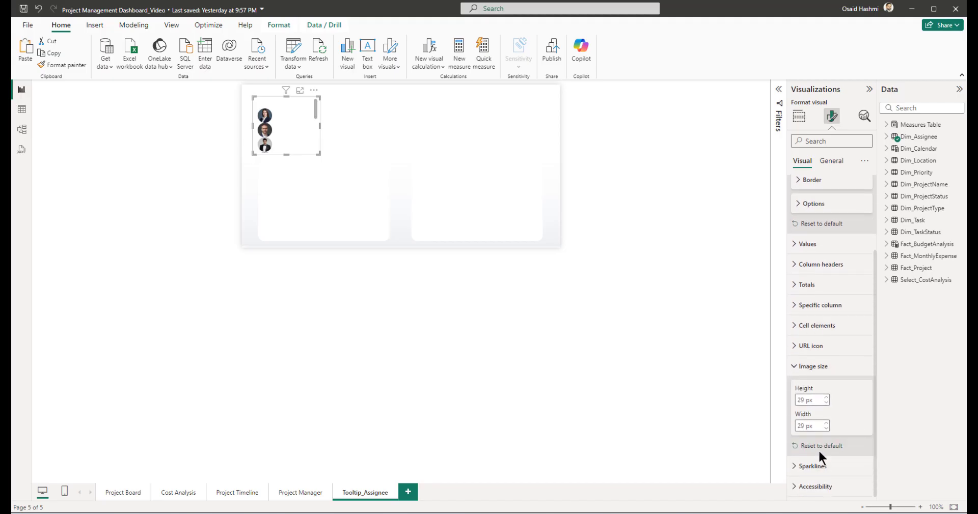
double_click(803, 400)
text(100)
key(Tab)
text(100)
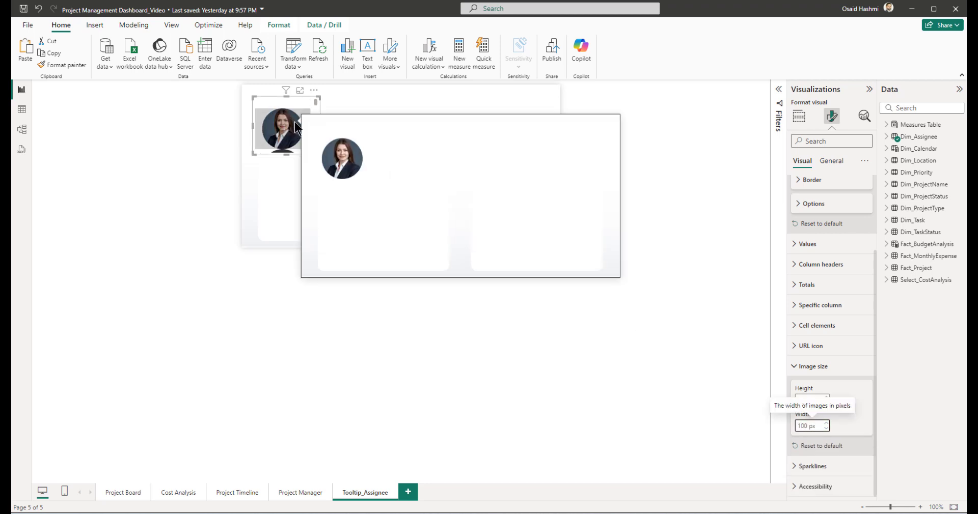
click(401, 194)
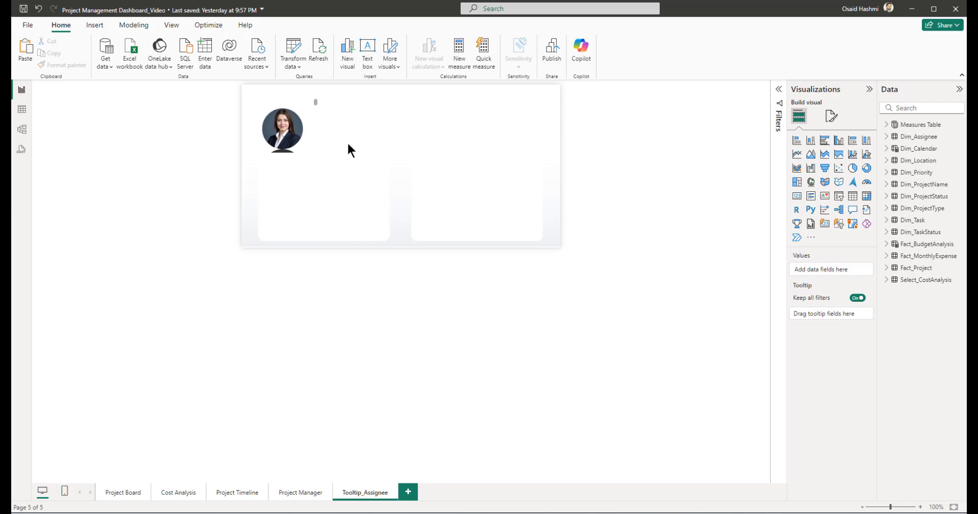
scroll(290, 126, down, 2)
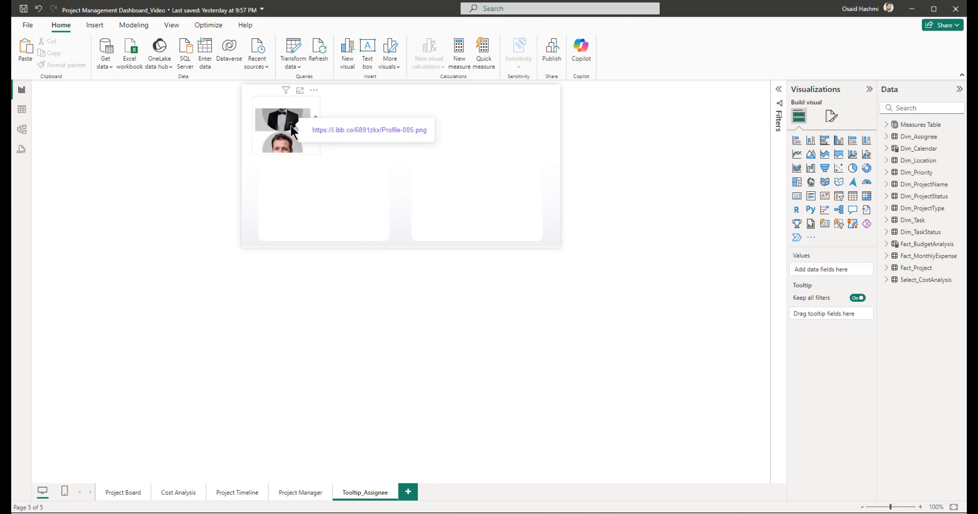
scroll(290, 126, down, 2)
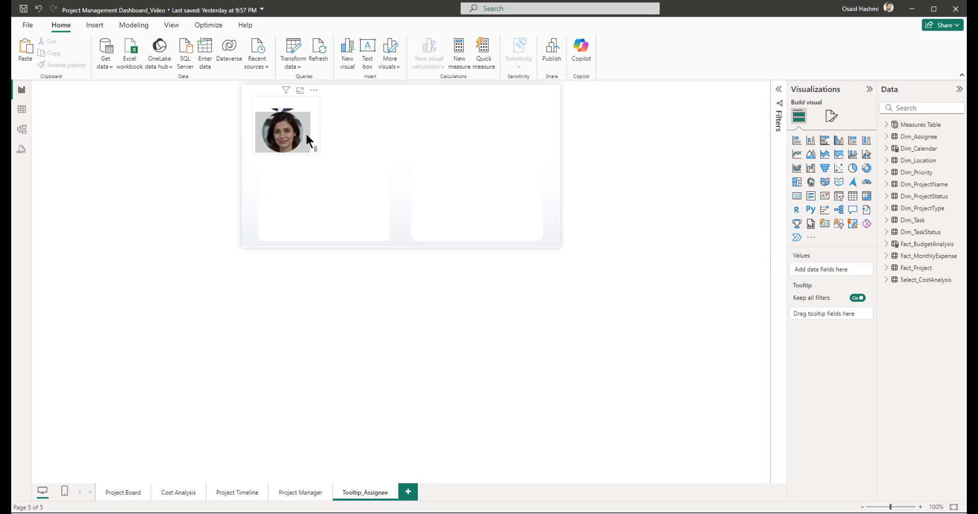
scroll(306, 130, up, 4)
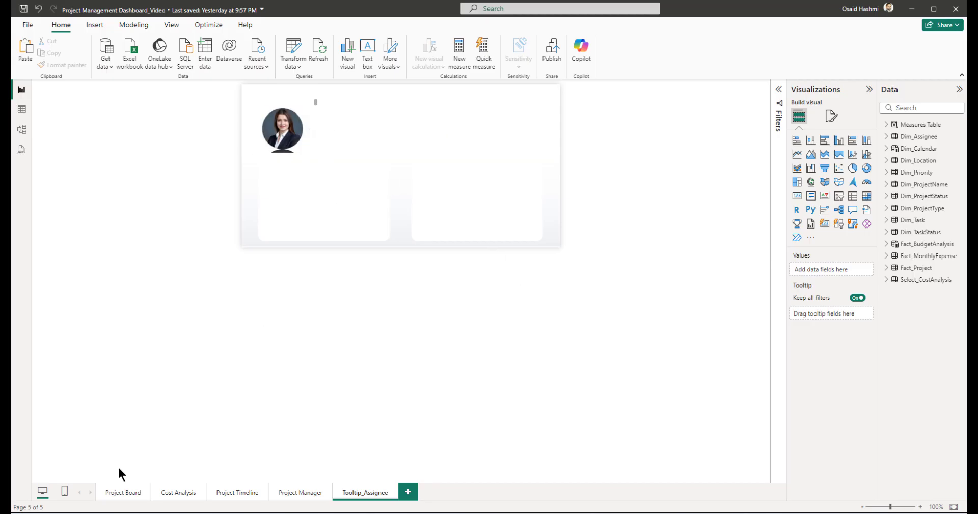
Step: On the Project Board page, assign the Tooltip_Assignee report page as the tooltip of the Project Managers table
click(124, 493)
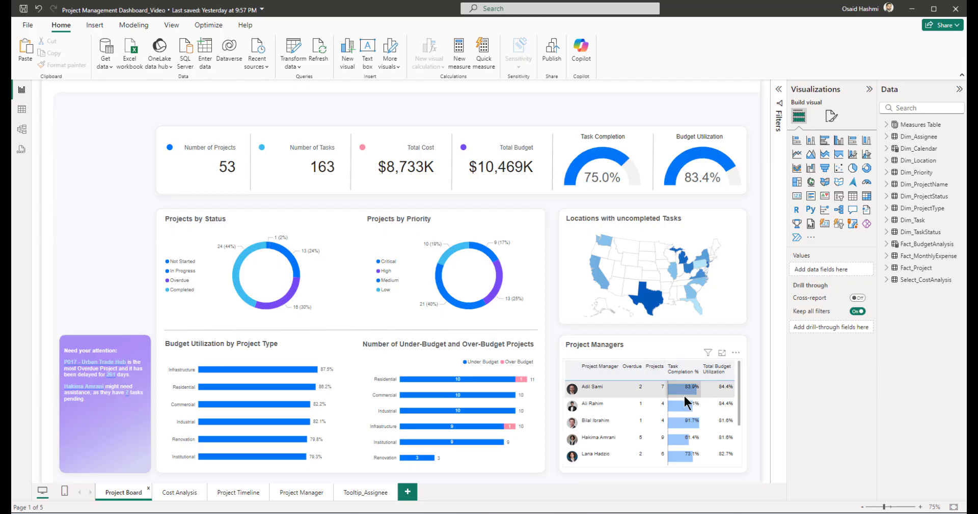
click(739, 383)
click(831, 114)
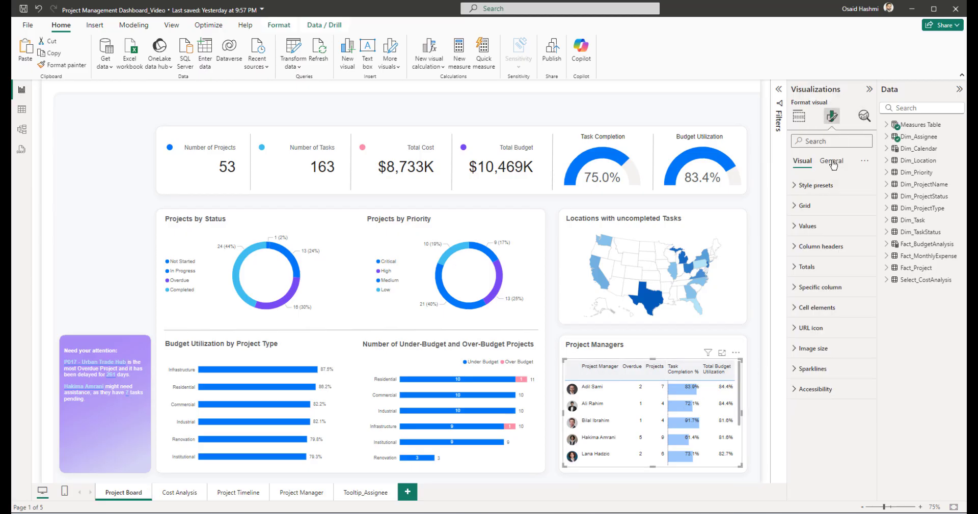
click(830, 160)
click(864, 287)
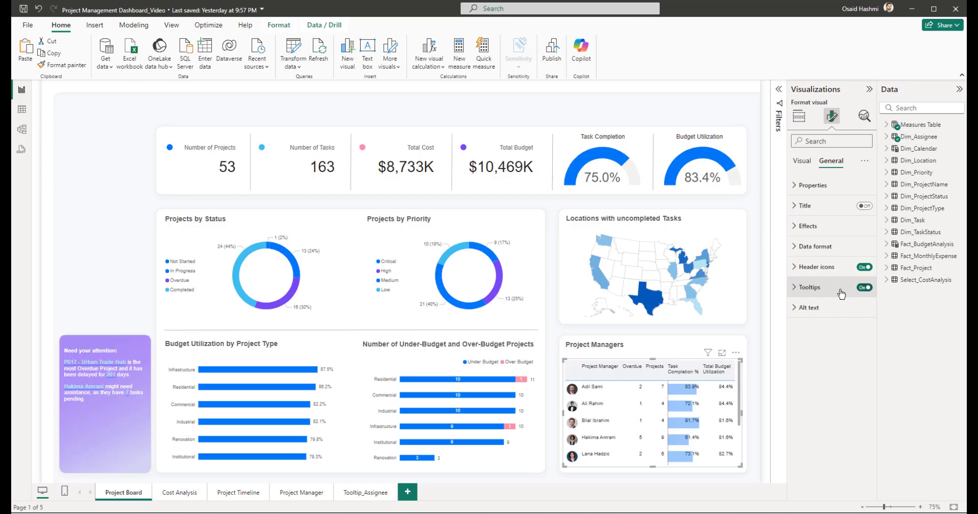
click(821, 294)
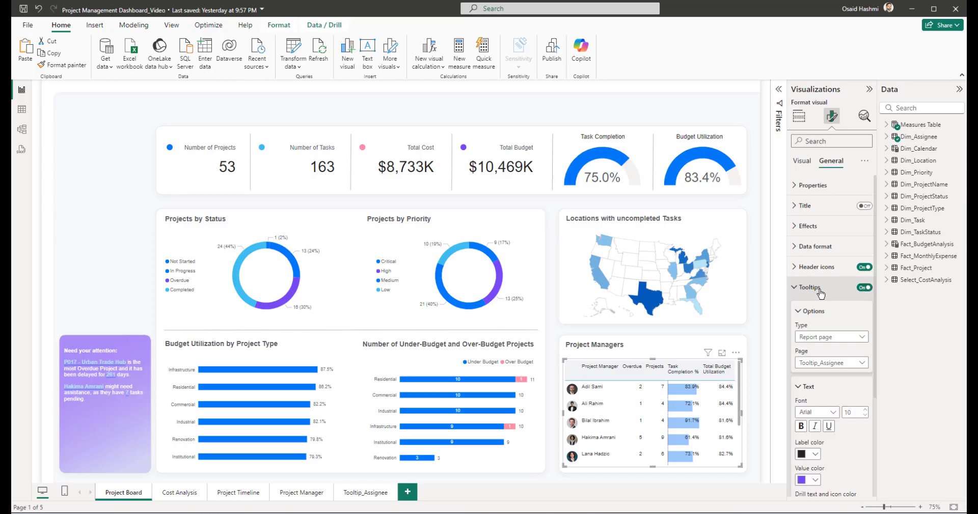
click(825, 369)
click(820, 392)
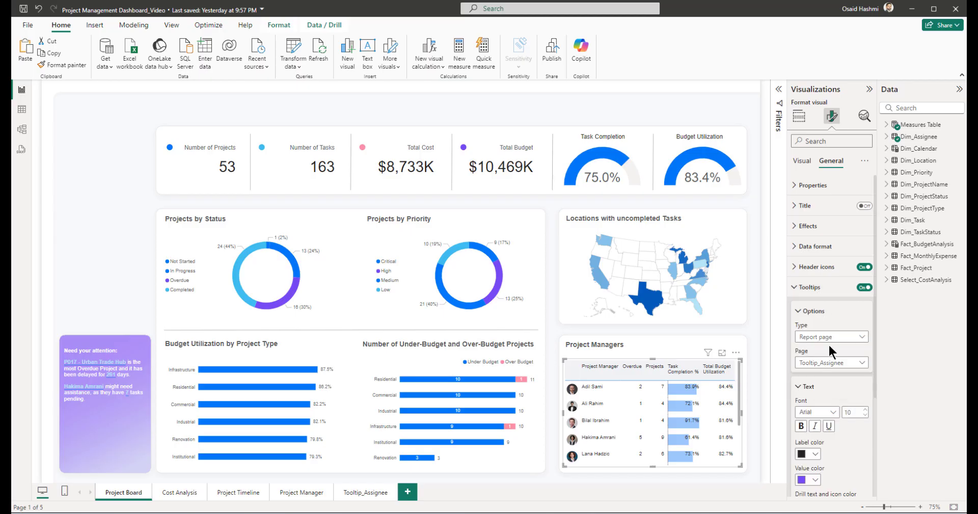
mouse_move(574, 394)
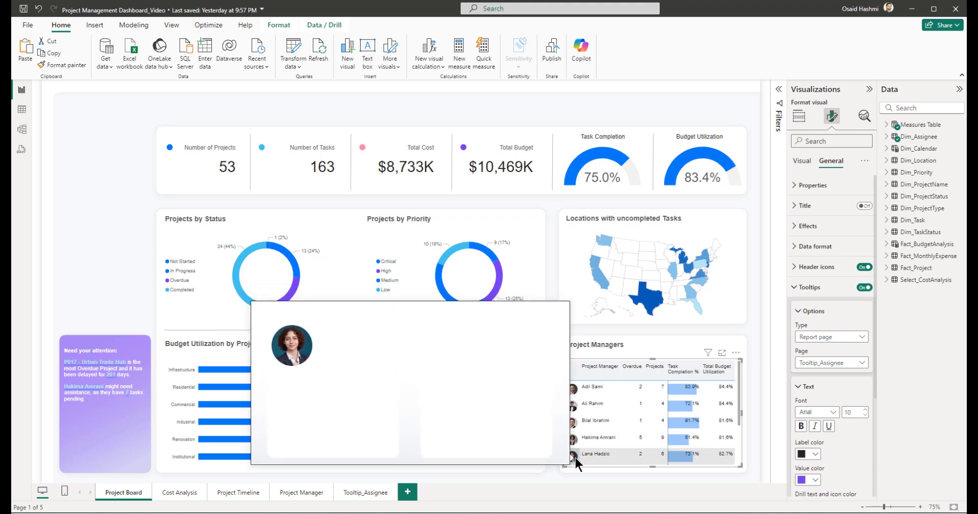
Step: On the Tooltip_Assignee page, start a new measure named Assignee Name in the Measures Table
click(392, 496)
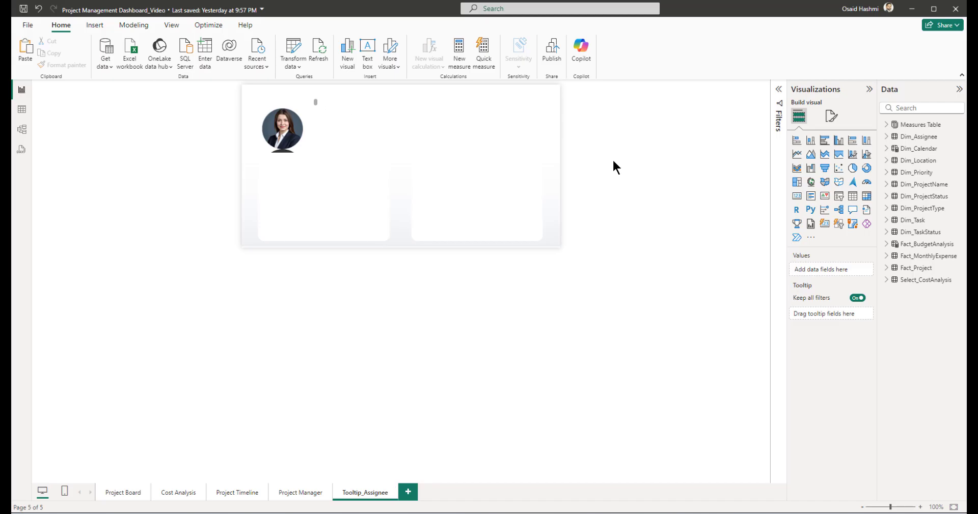
click(887, 126)
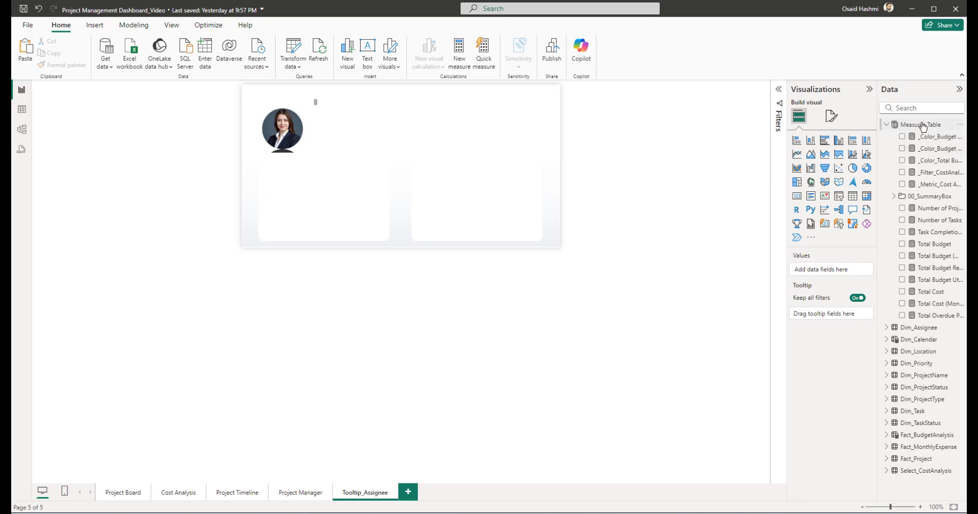
right_click(922, 129)
key(Escape)
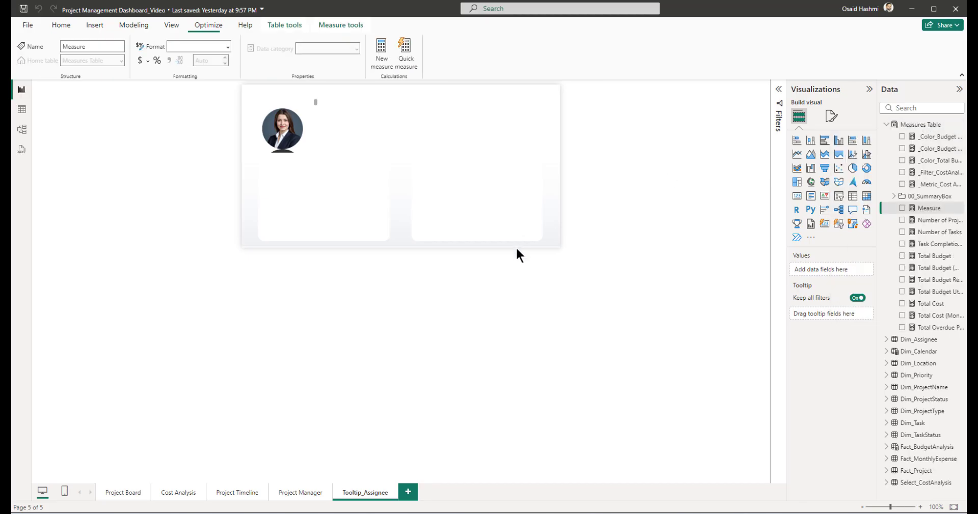
text(Assign)
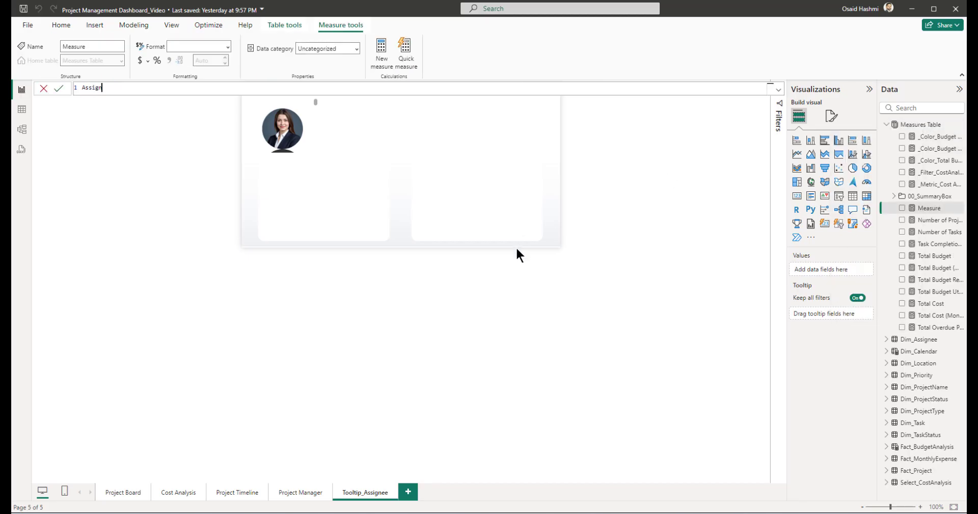
text(ee Name =)
key(shift+Return)
Step: Begin the Assignee Name formula with MAXX over TOPN(1, Dim_Assignee, Dim_Assignee[Assigned To], ASC)
text(MA)
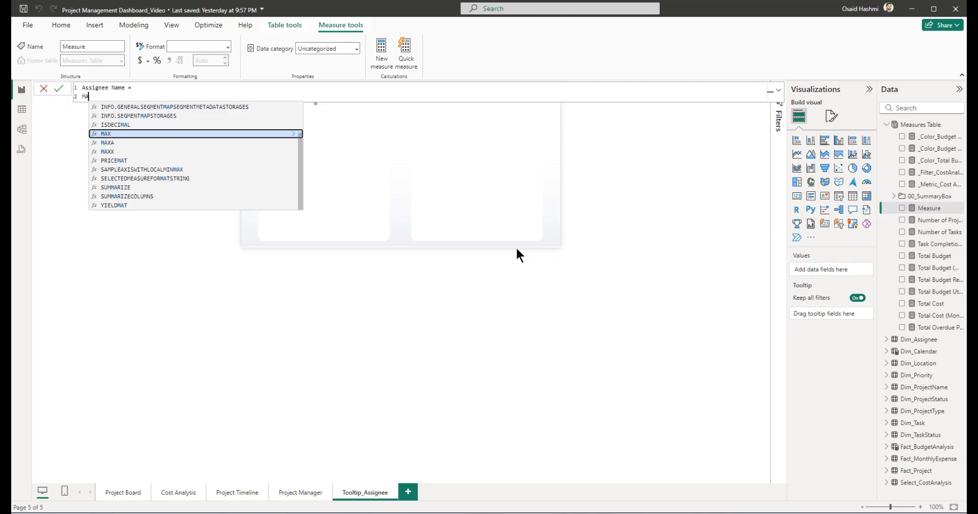
text(XX()
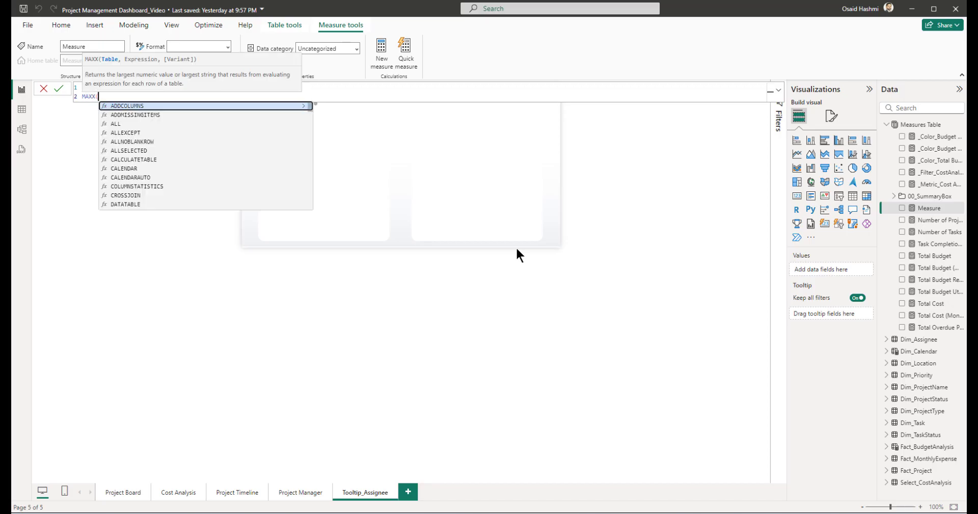
key(shift+Return)
text(to)
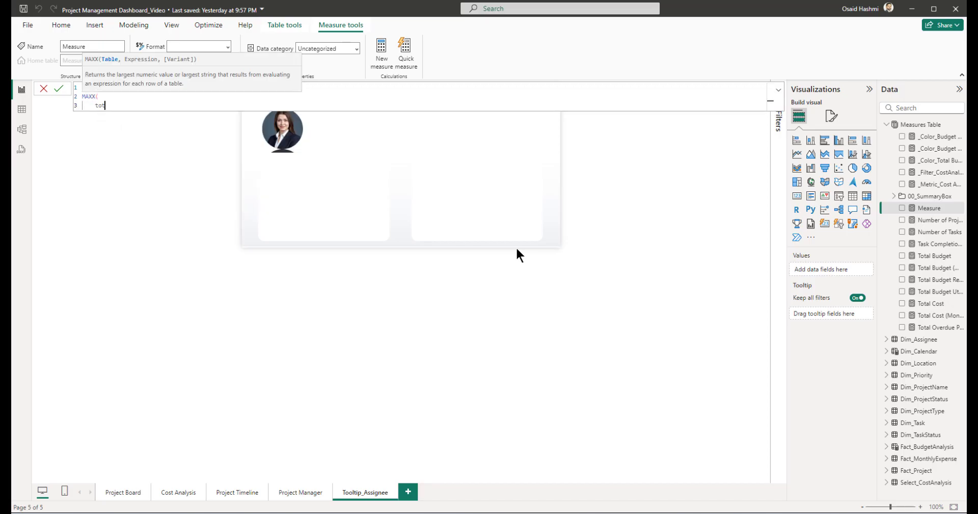
text(p)
key(Tab)
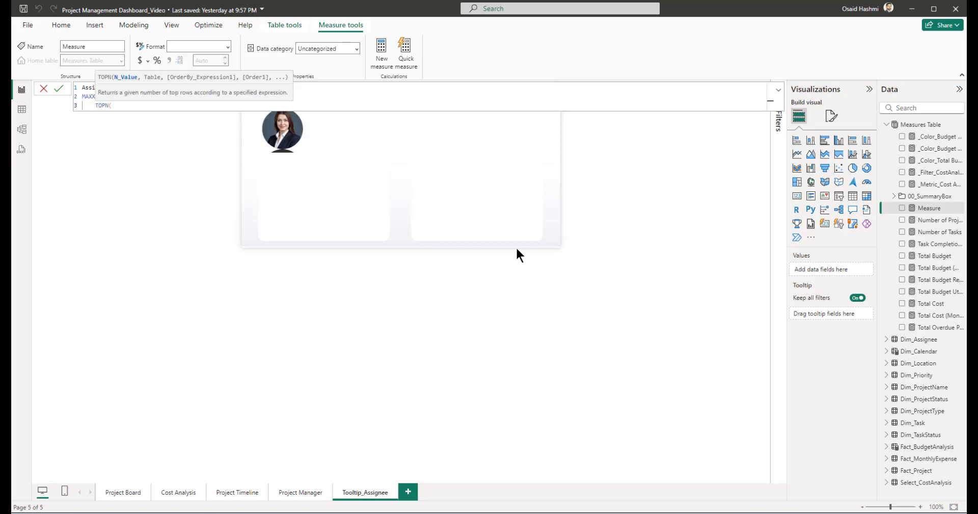
key(BackSpace)
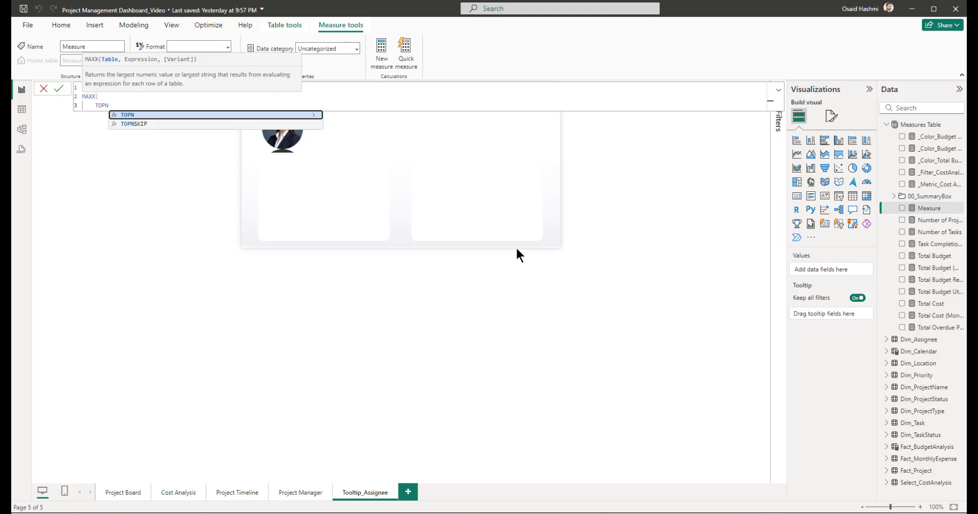
text((1,)
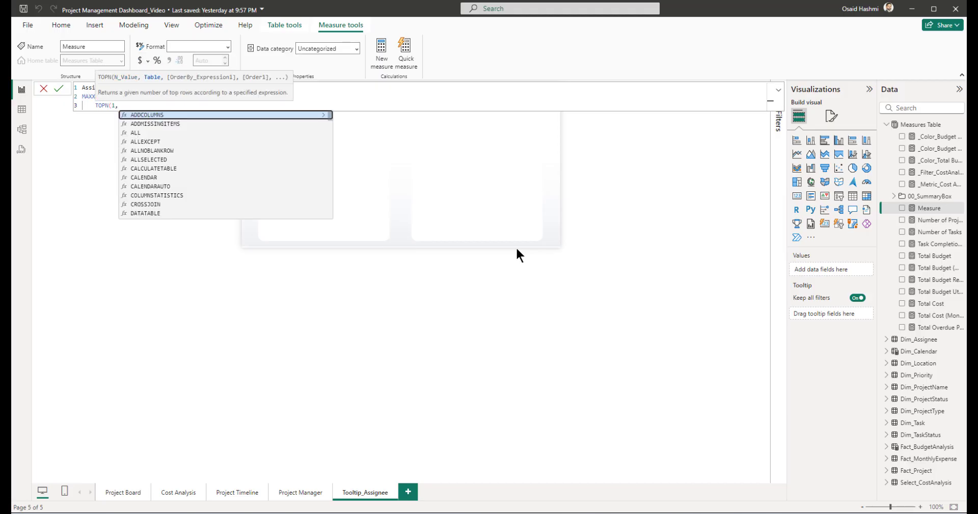
text( Dim)
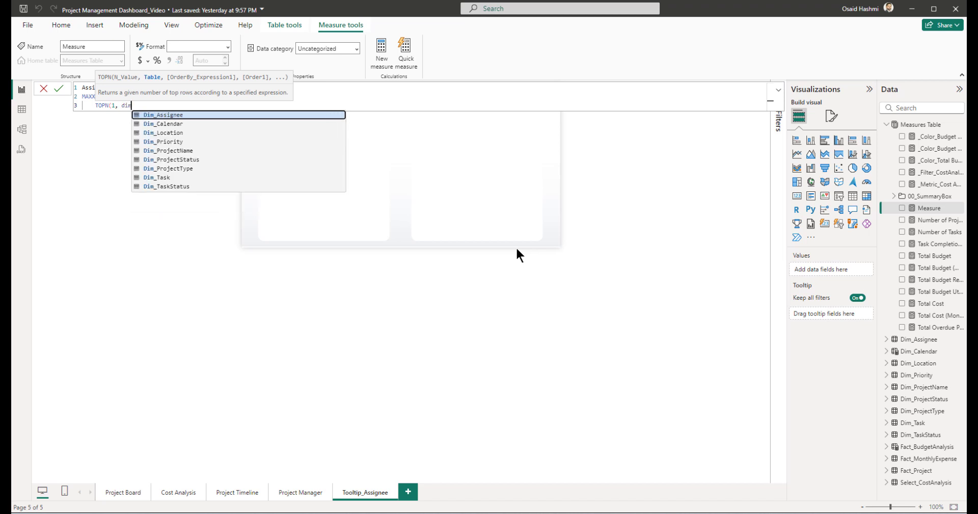
key(Tab)
text(, )
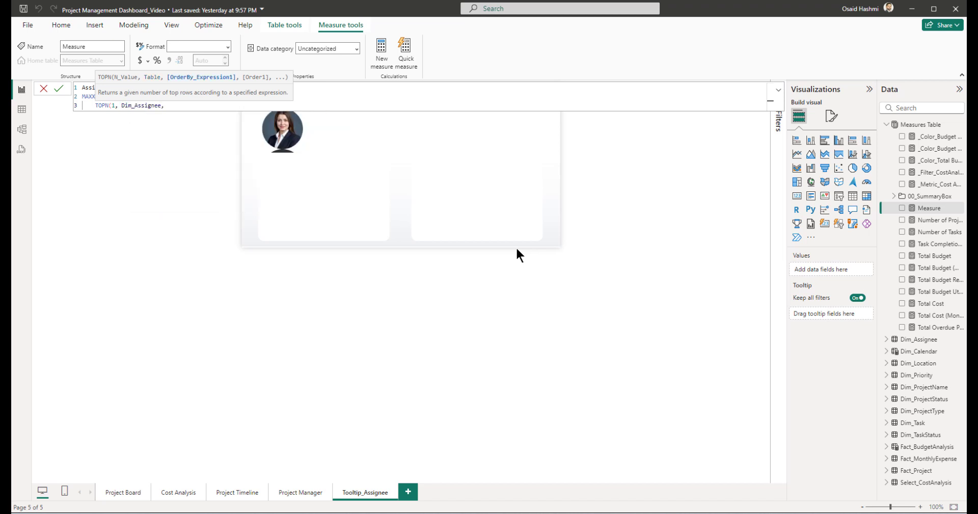
text(dim)
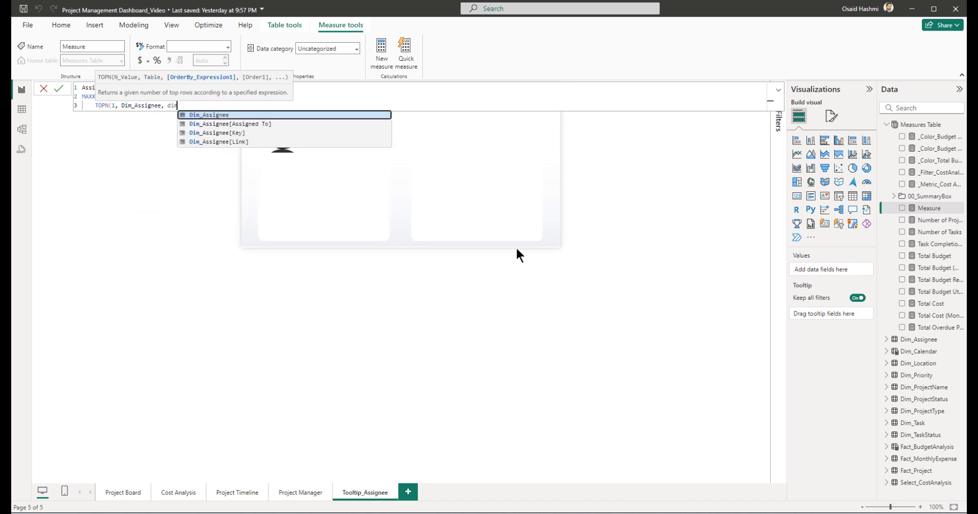
key(Down)
key(Tab)
text(, ASC)
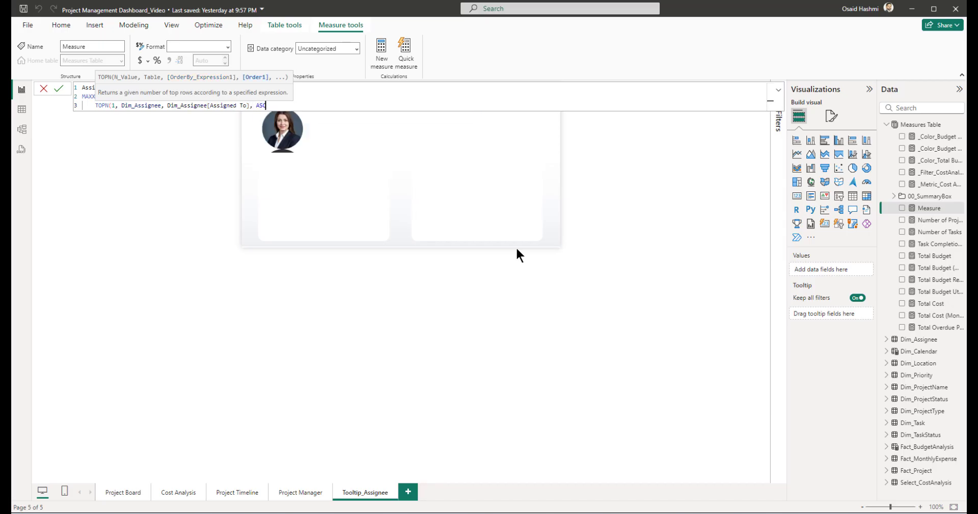
text())
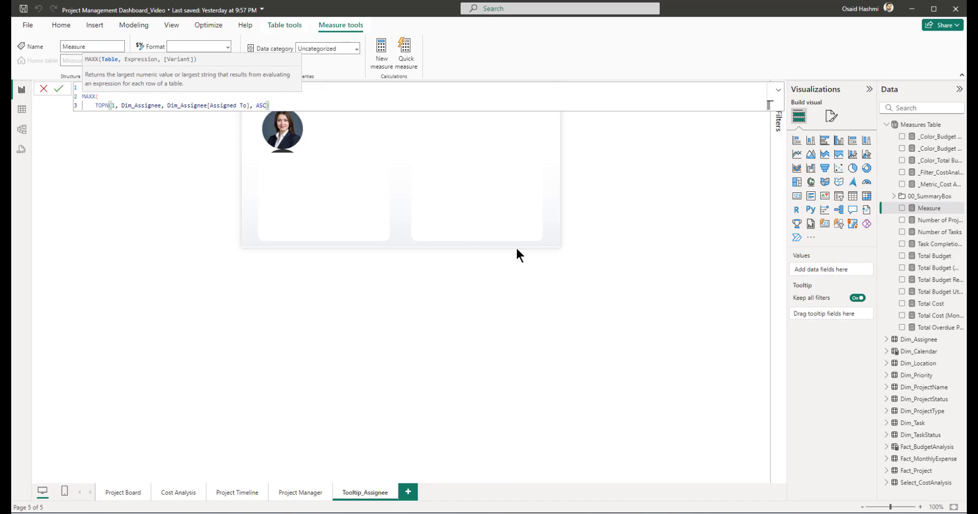
Step: Complete the MAXX formula with Dim_Assignee[Assigned To] as its expression and commit the Assignee Name measure
text(,)
key(shift+Return)
text(dim)
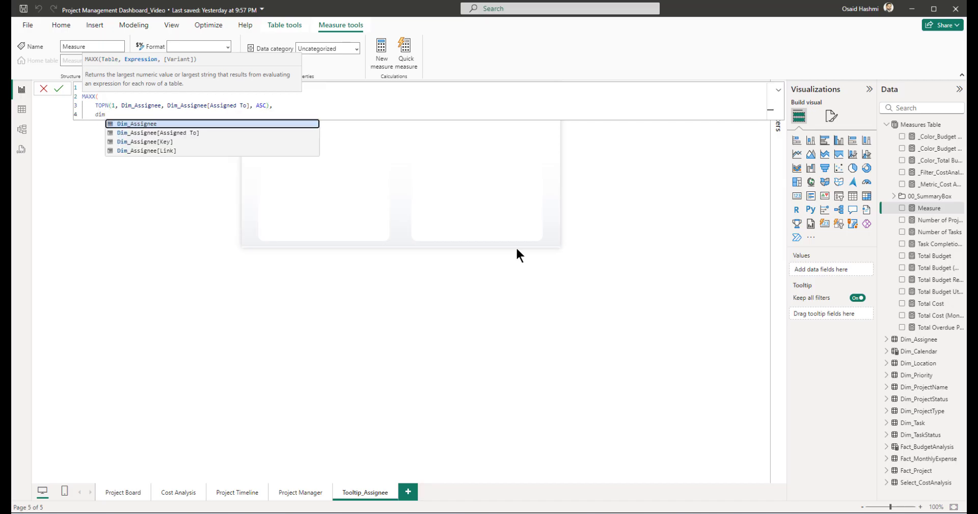
key(Tab)
key(Tab)
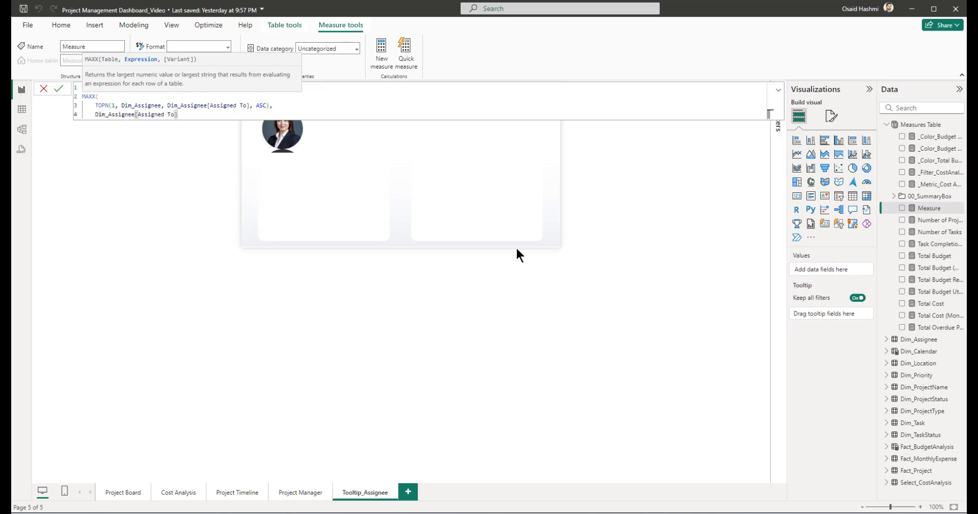
key(shift+Return)
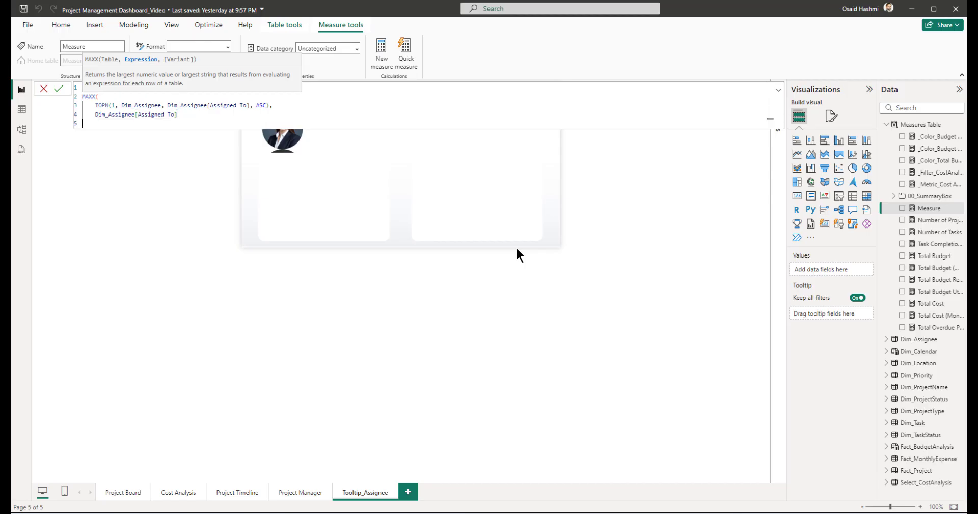
text())
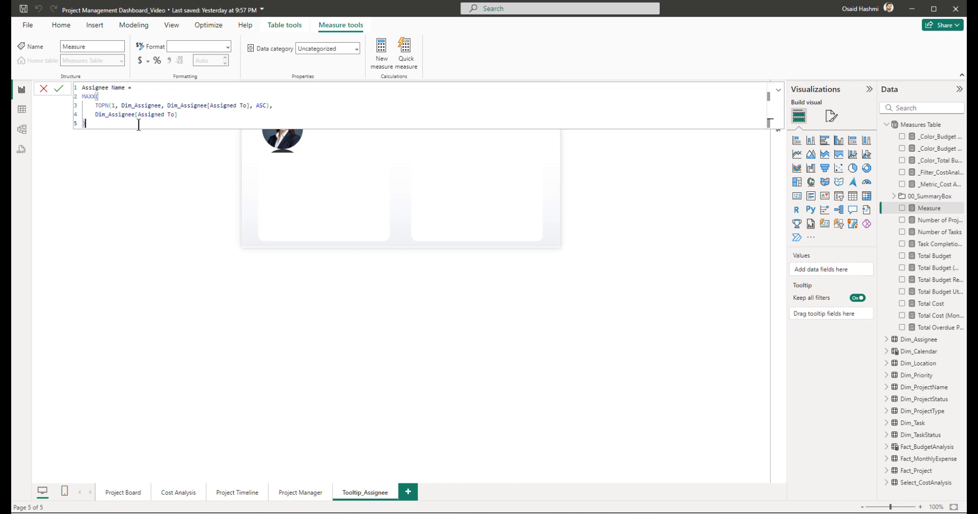
key(Return)
click(178, 135)
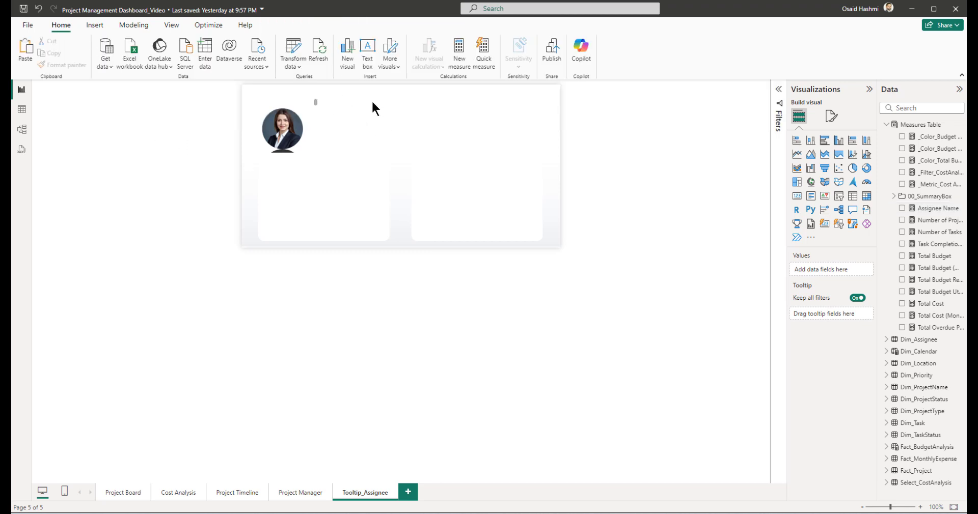
Step: Add a card showing the Assignee Name measure and set its size to 50 high and 215 wide
click(796, 196)
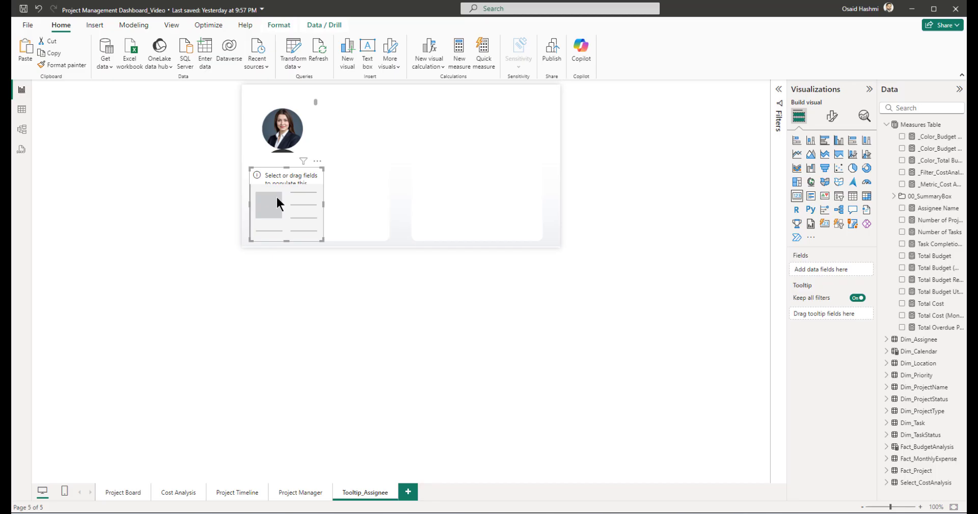
click(901, 208)
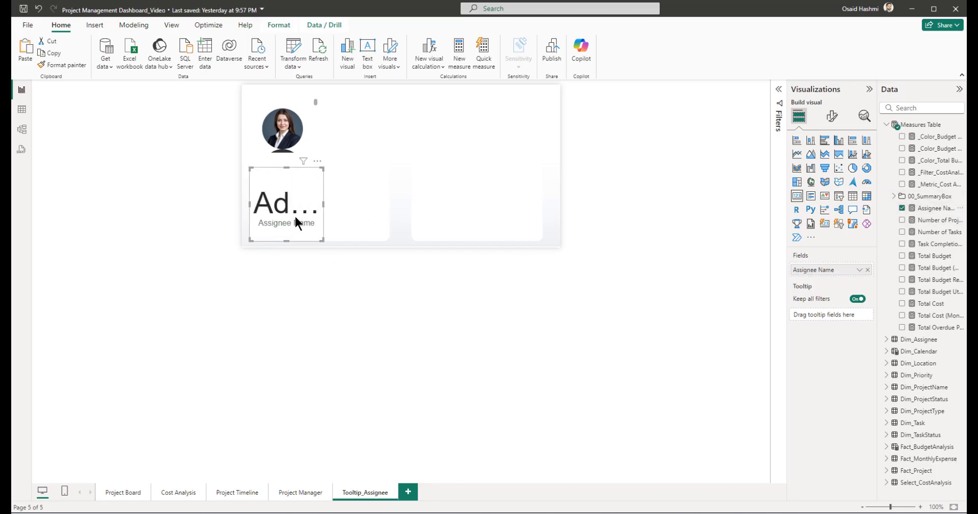
click(831, 116)
click(830, 161)
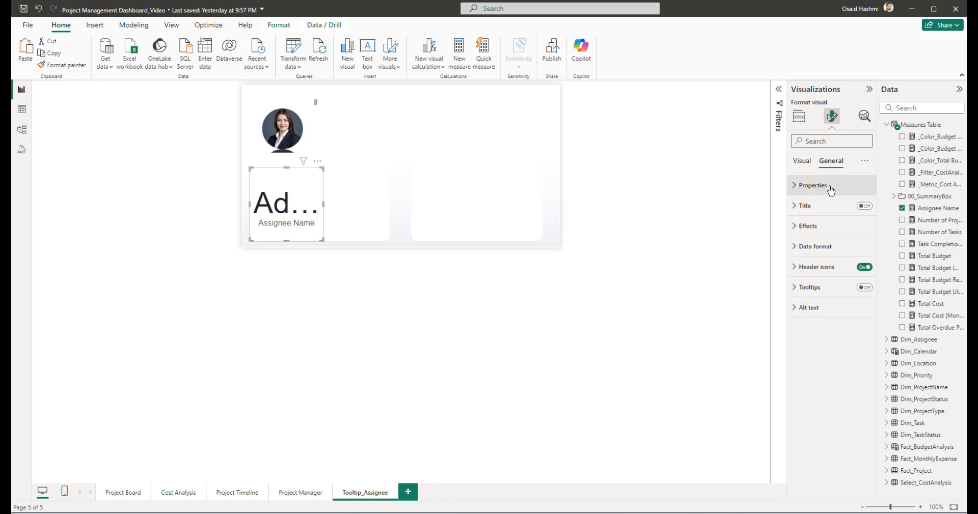
click(813, 185)
double_click(807, 235)
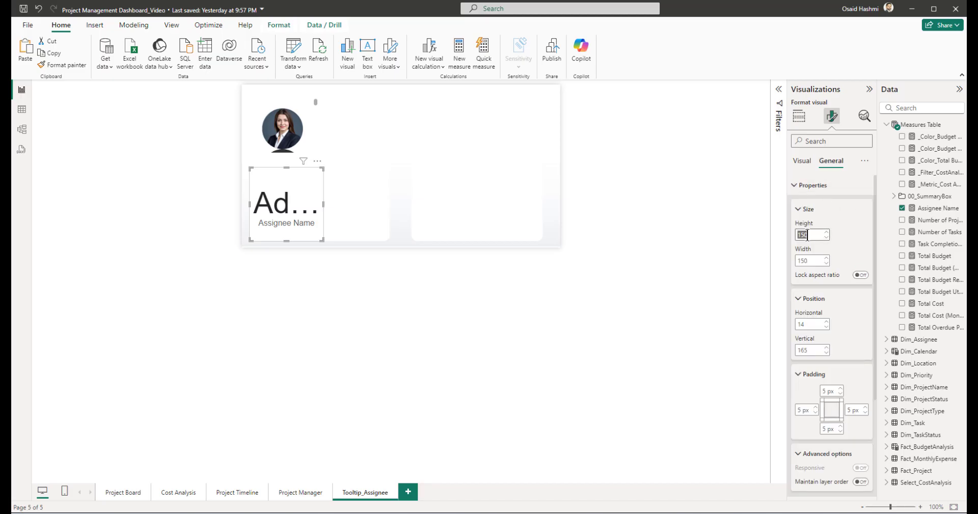
text(50)
key(Tab)
text(215)
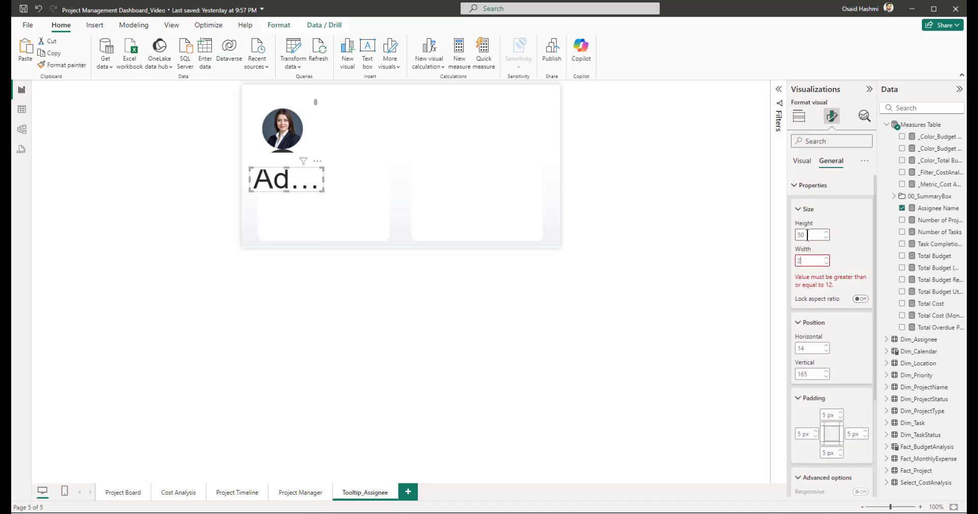
key(Tab)
Step: Position the Assignee Name card at horizontal 158 and vertical 23
key(Tab)
key(Tab)
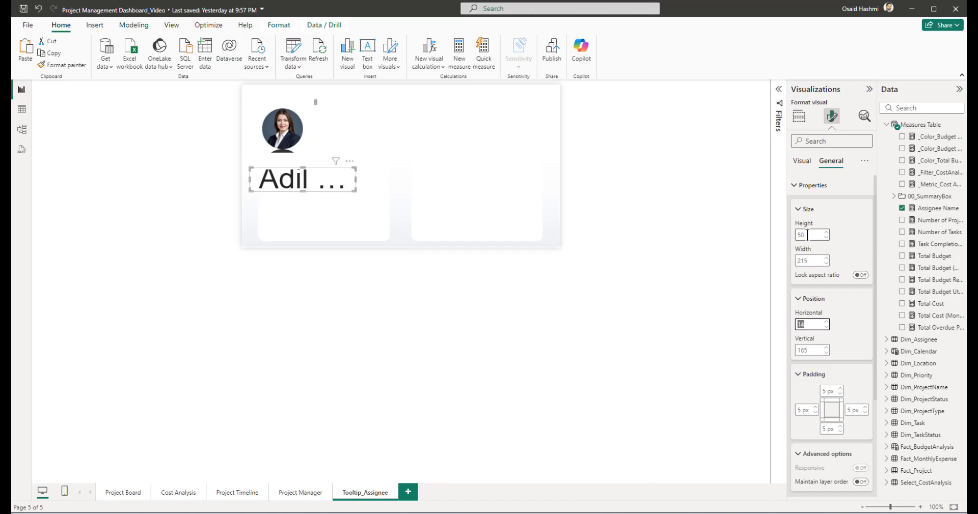
text(158)
key(Tab)
text(23)
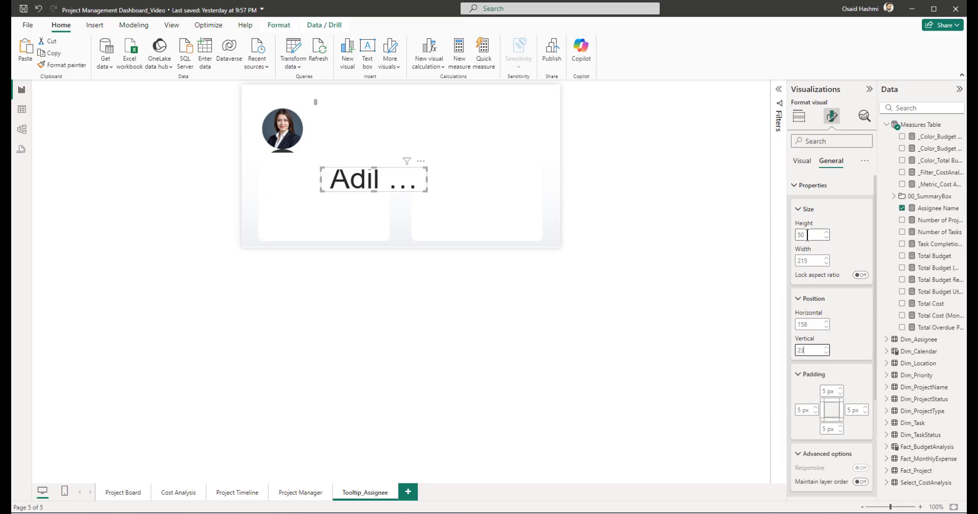
key(Return)
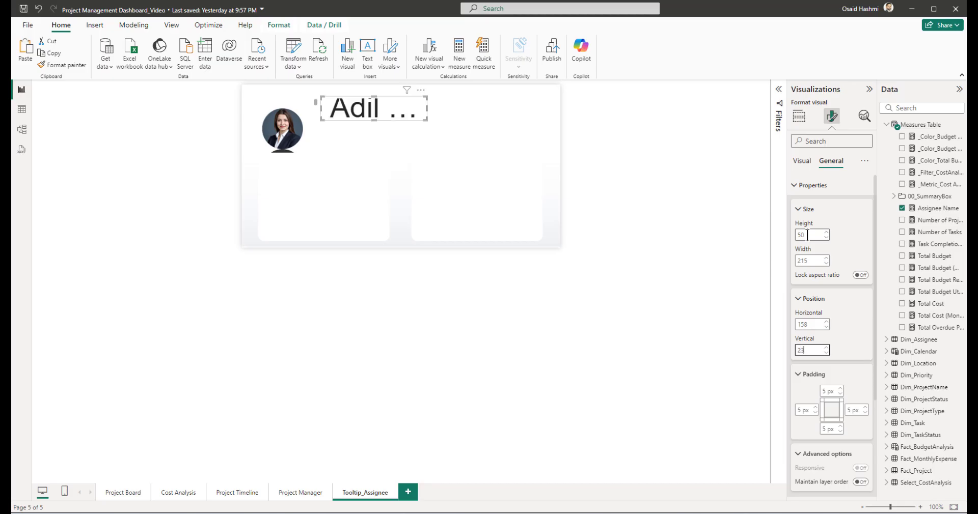
Step: Turn off the Assignee Name card's category label and set its callout value font size to 18
click(801, 161)
click(863, 208)
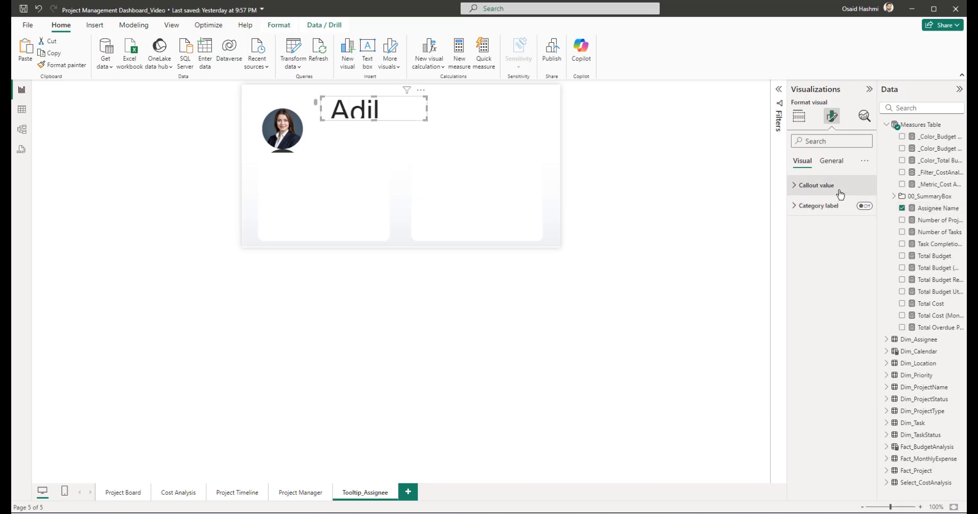
click(818, 187)
double_click(854, 219)
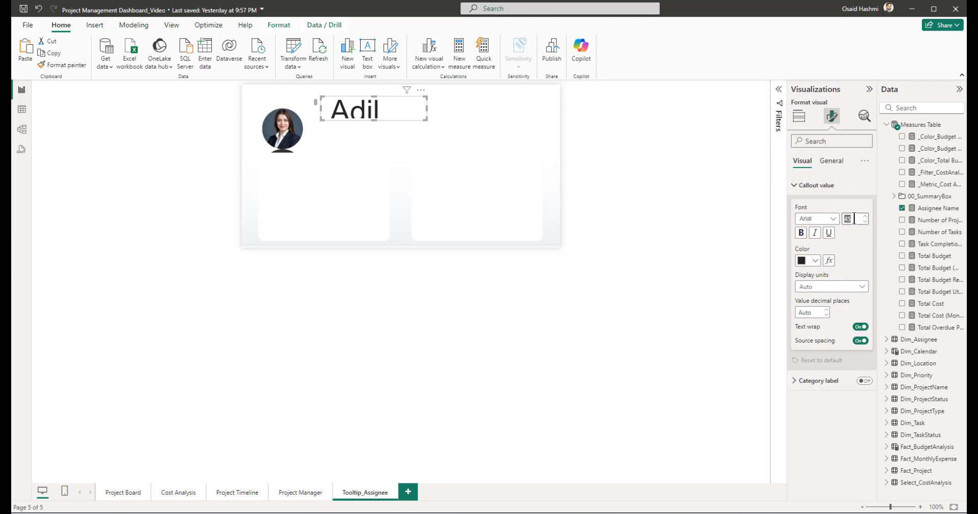
text(18)
click(370, 140)
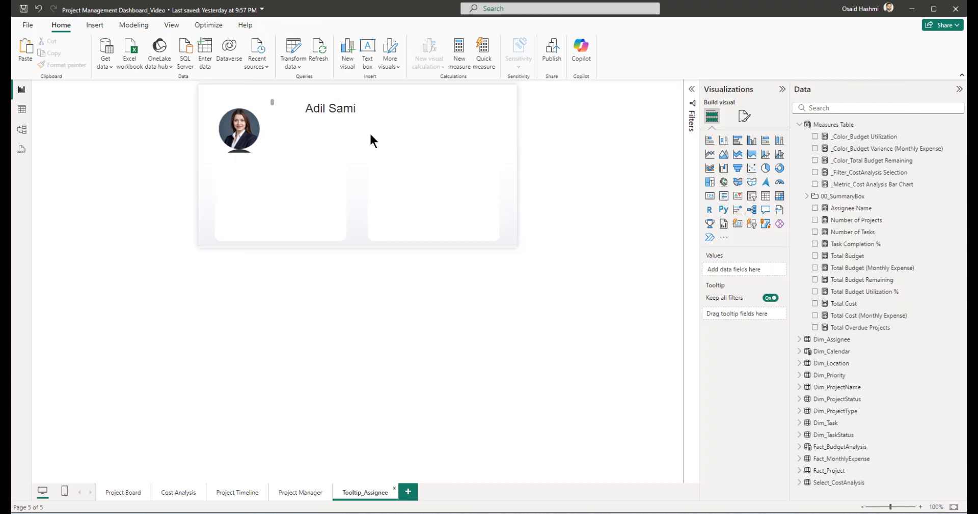
Step: Add a new multi-value card to the tooltip page showing Total Budget, Total Cost and Total Budget Remaining
click(736, 225)
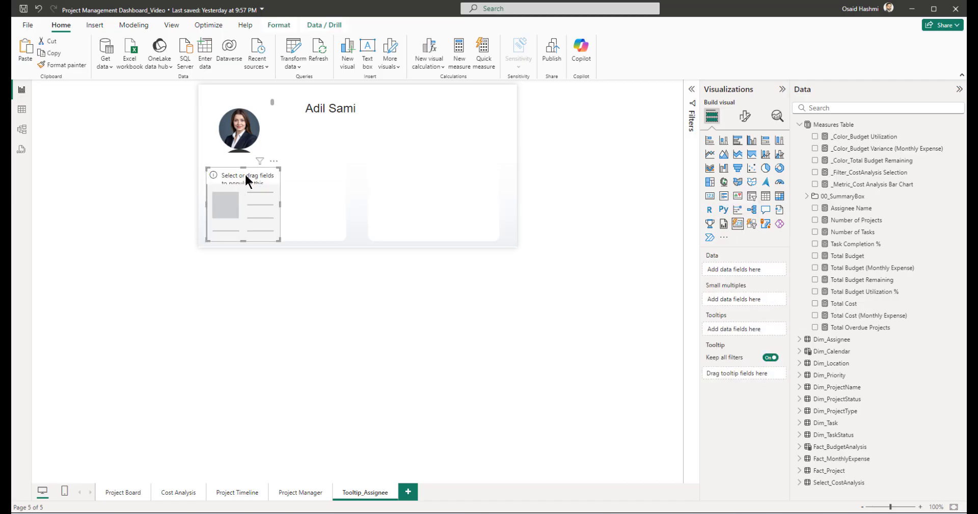
drag(244, 173, 390, 166)
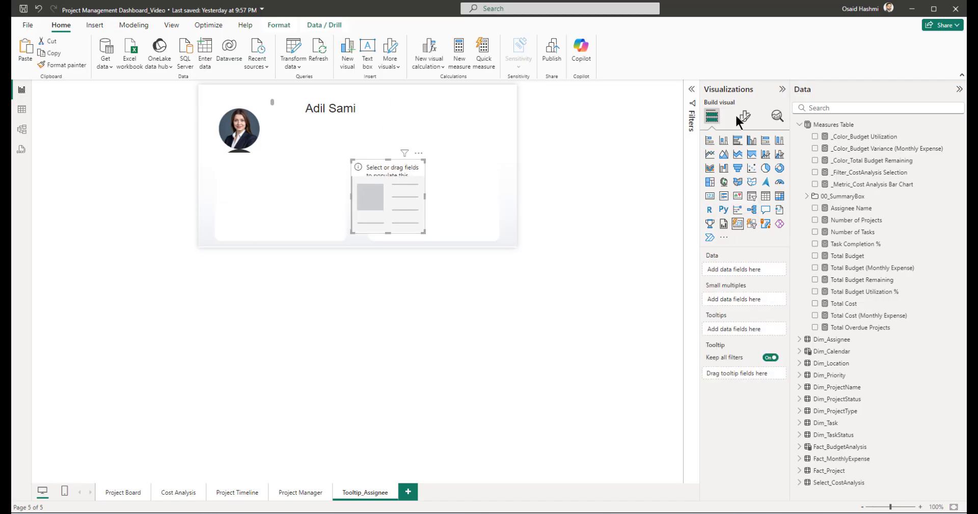
click(814, 256)
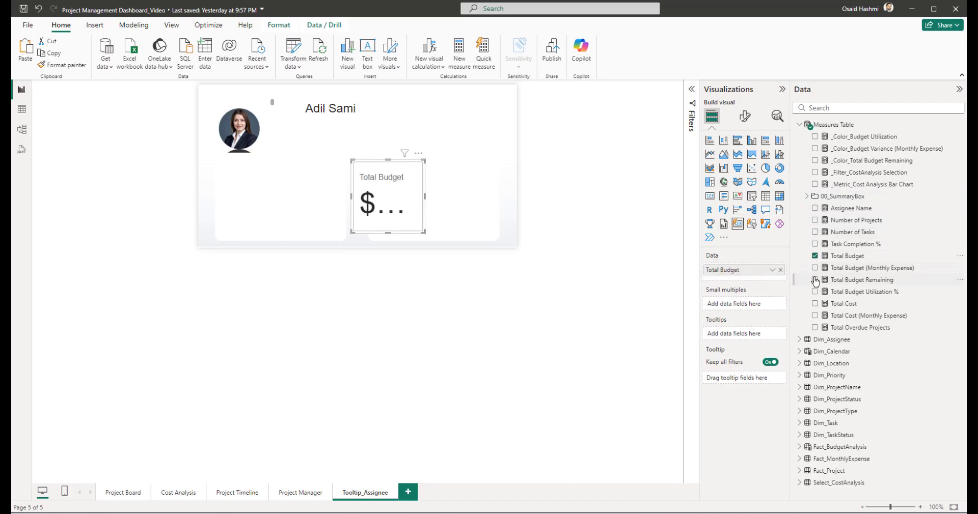
click(815, 304)
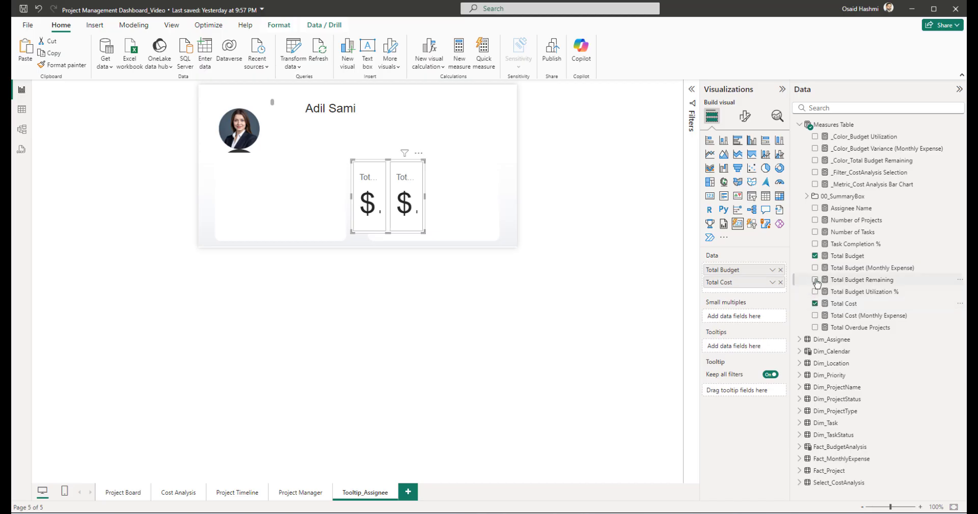
click(815, 280)
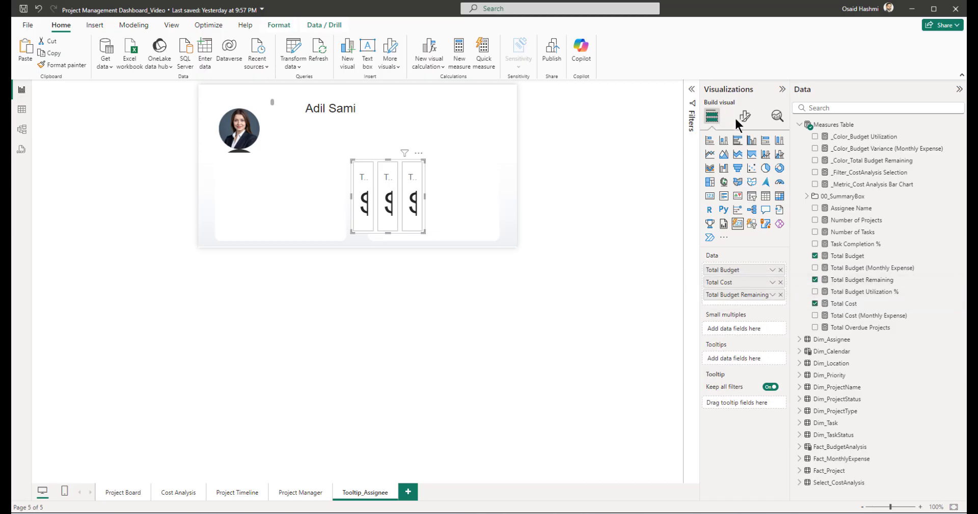
Step: Set the budget measures card's size to 76 high and 458 wide
click(741, 118)
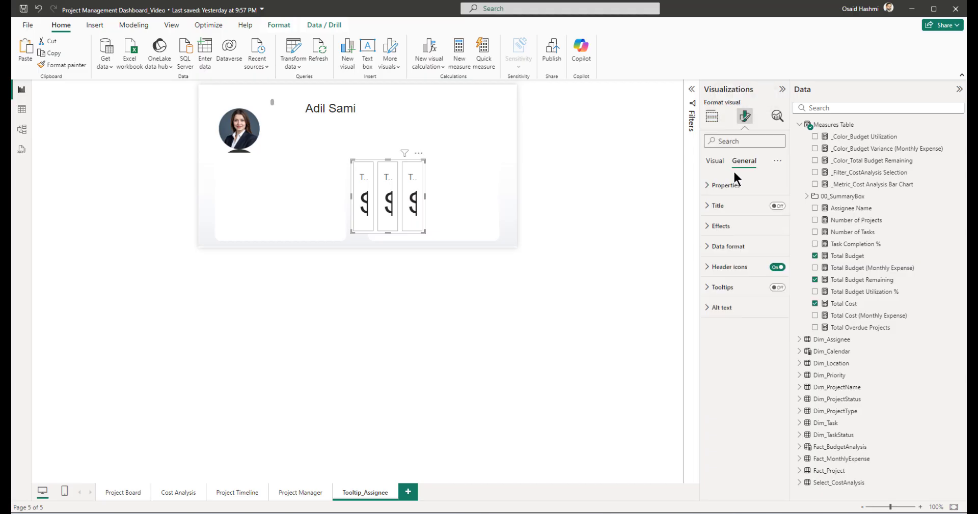
click(728, 185)
double_click(727, 235)
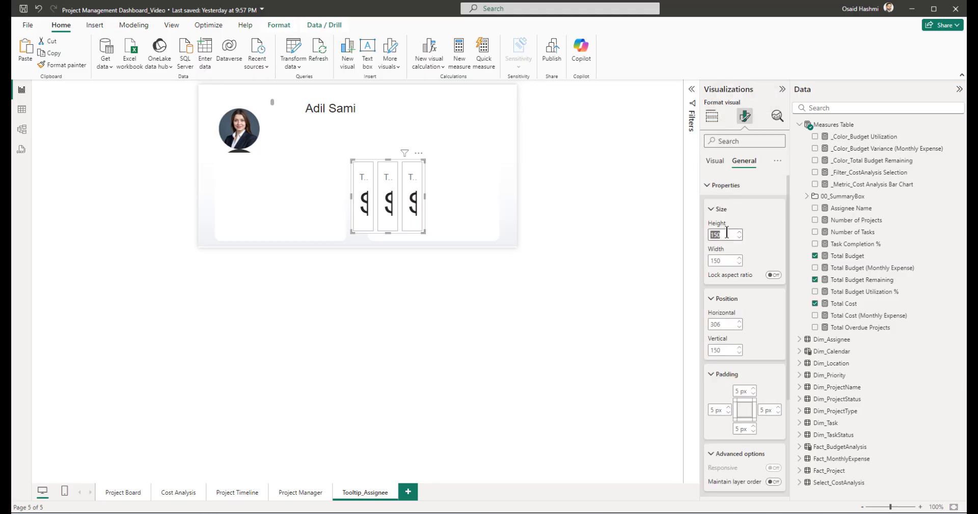
text(76)
key(Return)
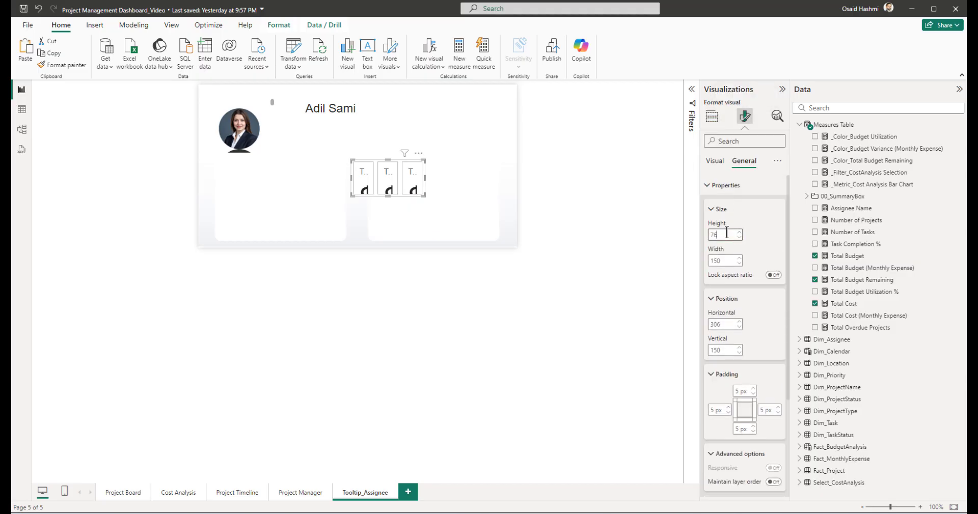
key(Tab)
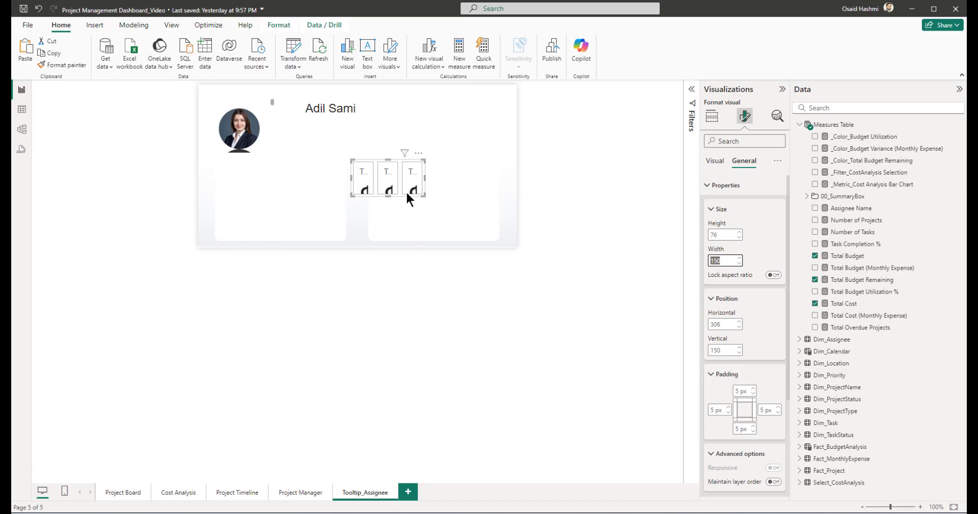
drag(419, 158, 338, 166)
click(726, 259)
click(726, 259)
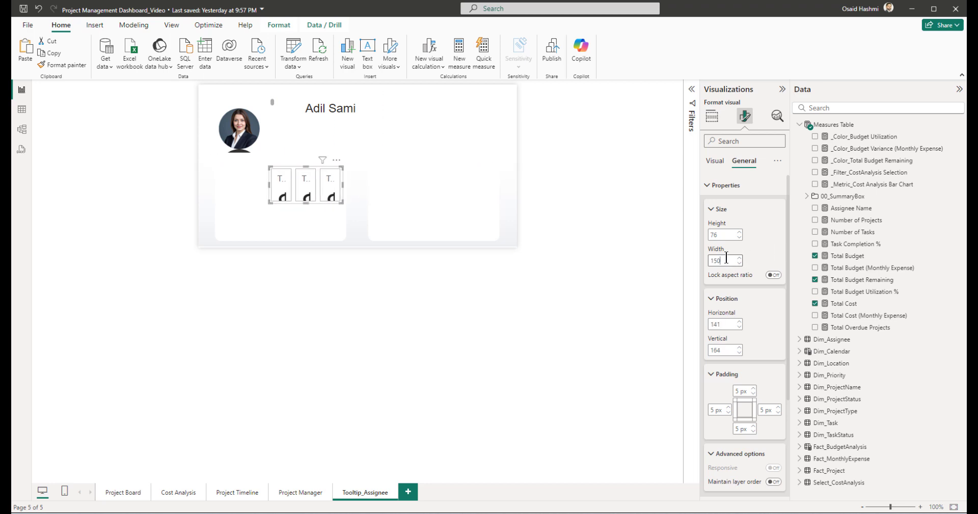
text(458)
key(ctrl+a)
text(458)
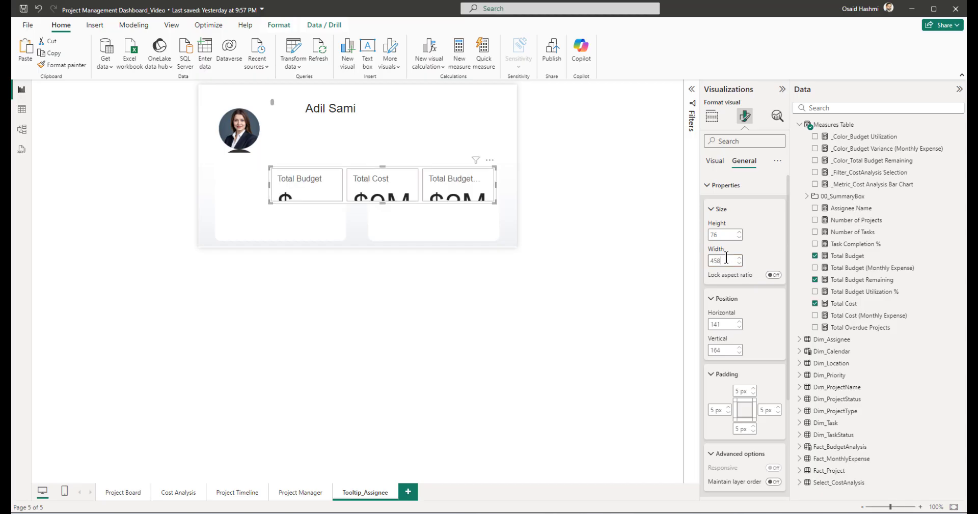
Step: Position the budget measures card at horizontal 158 and vertical 72
key(Tab)
key(Tab)
key(Tab)
key(Tab)
key(shift+Tab)
text(158)
key(Tab)
text(72)
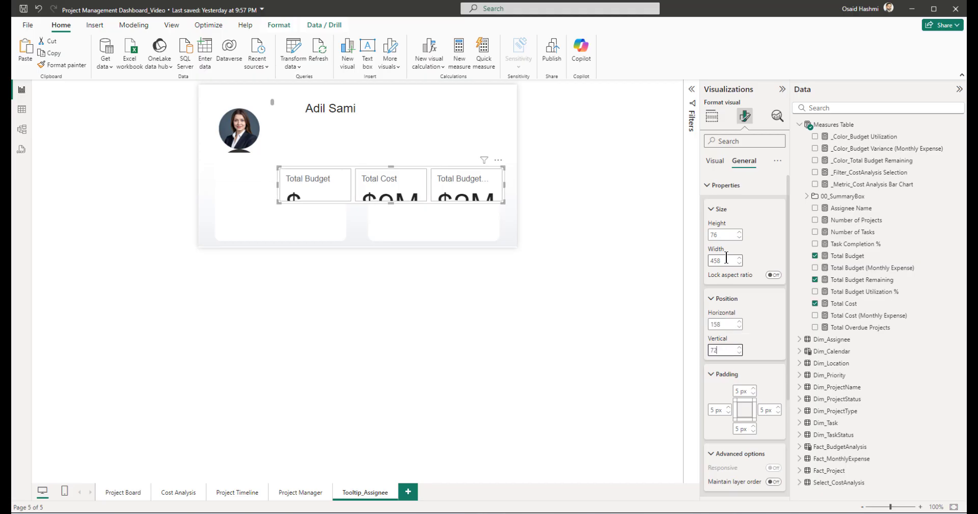
Step: Set the callout value font size of the budget measures card to 15 for all series
click(714, 161)
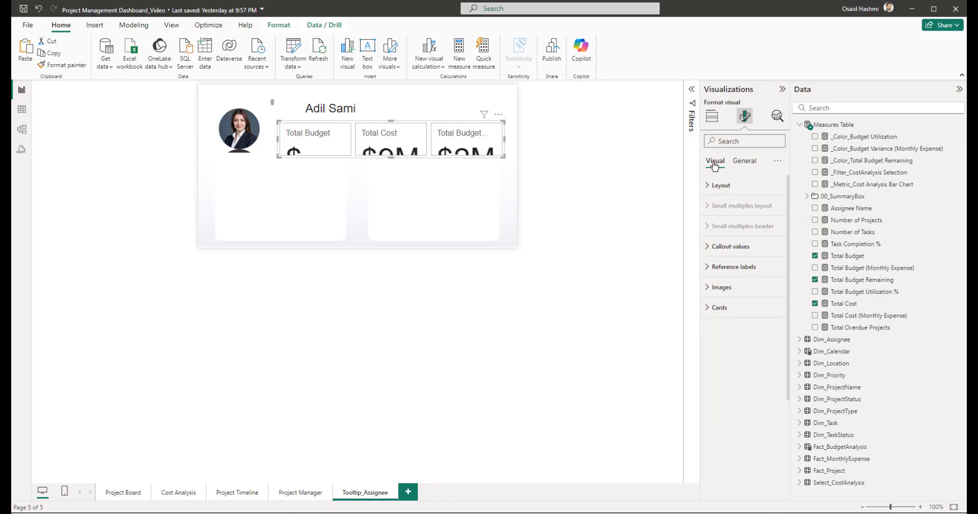
click(722, 247)
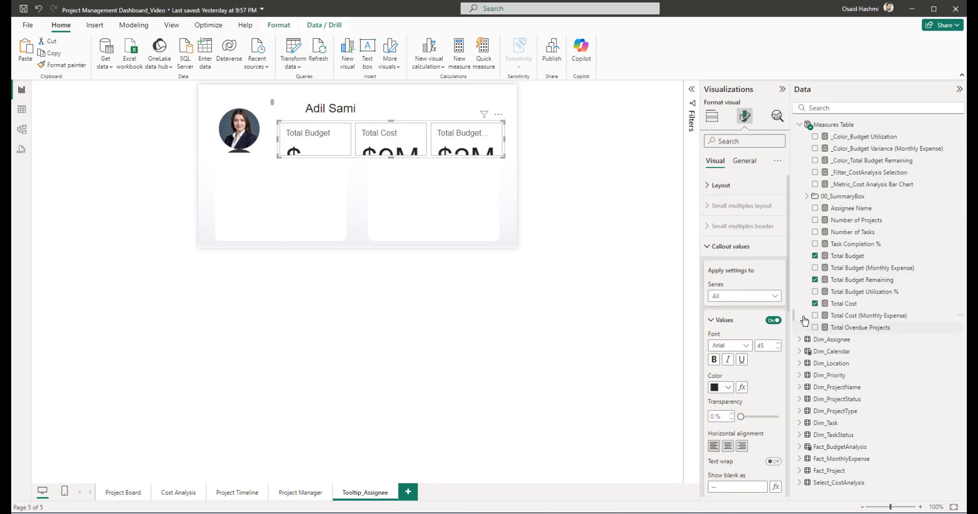
double_click(764, 346)
Step: Set the callout display units to Thousands for Total Budget, Total Cost and Total Budget Remaining
scroll(763, 350, down, 3)
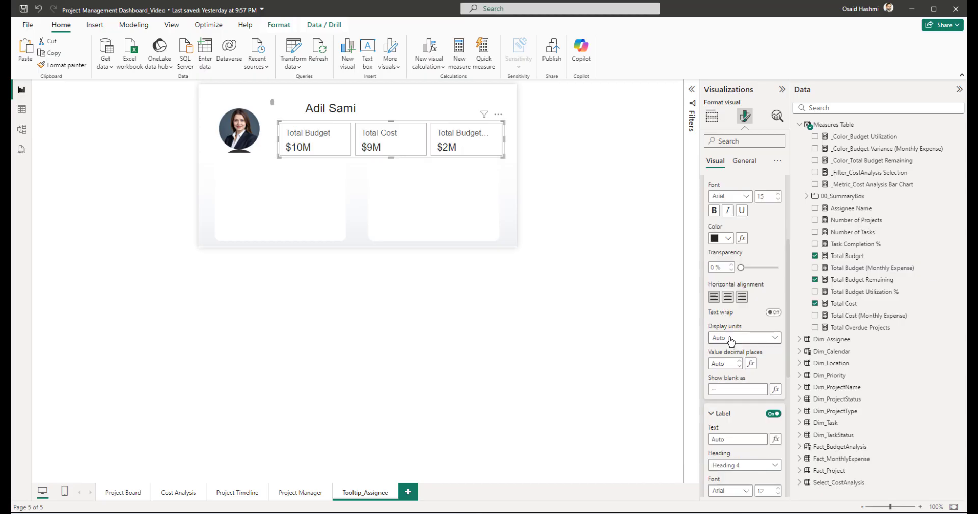
click(744, 338)
click(723, 377)
scroll(739, 204, up, 1)
click(743, 196)
click(730, 232)
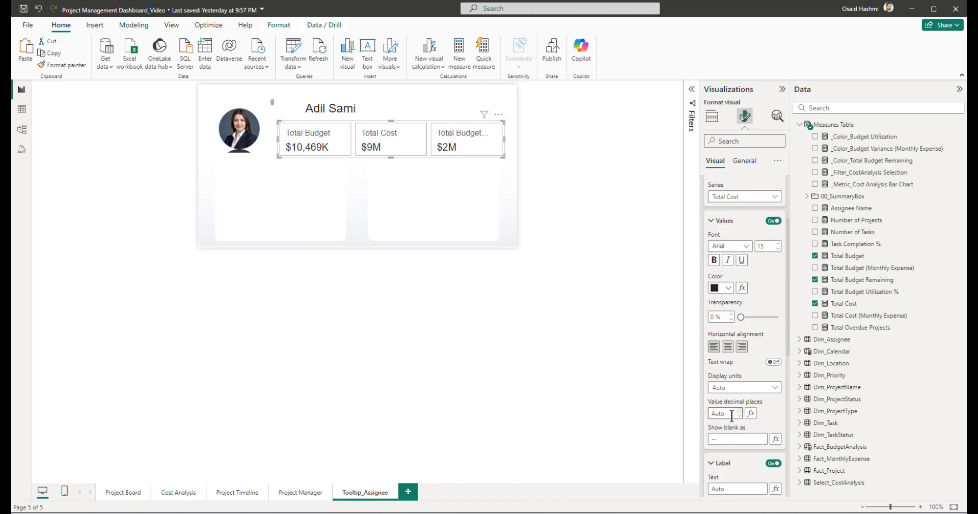
click(728, 389)
click(728, 425)
click(731, 199)
click(731, 244)
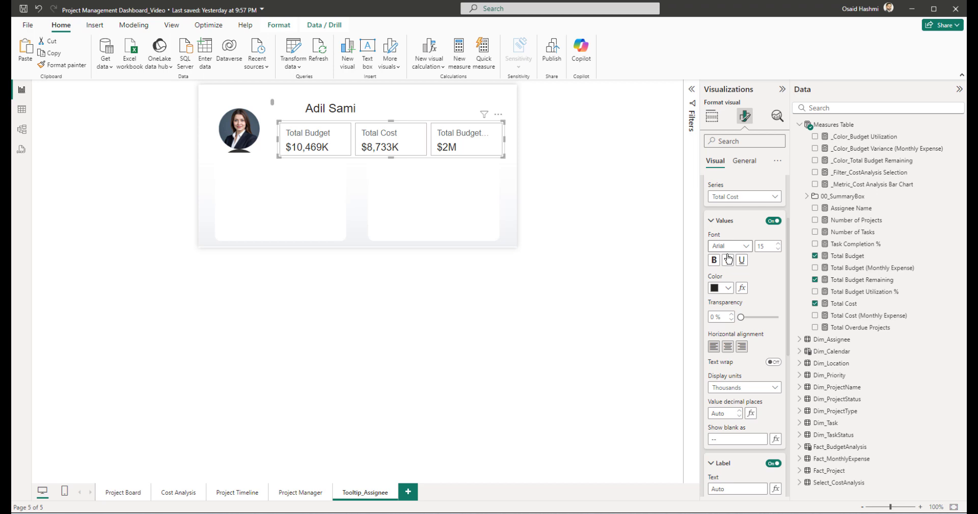
click(727, 388)
click(725, 424)
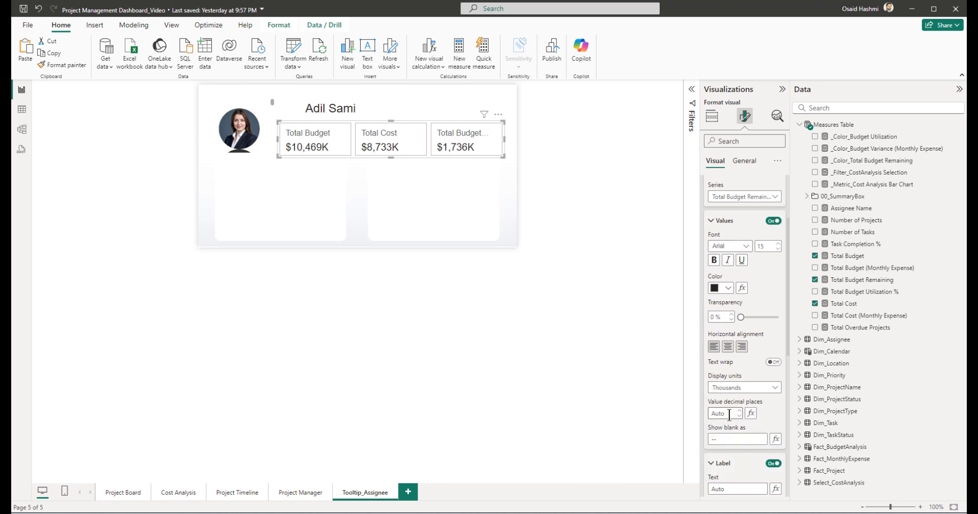
Step: Set the callout label font size to 9 for Total Budget Remaining and for all series
click(722, 221)
click(764, 322)
text(9)
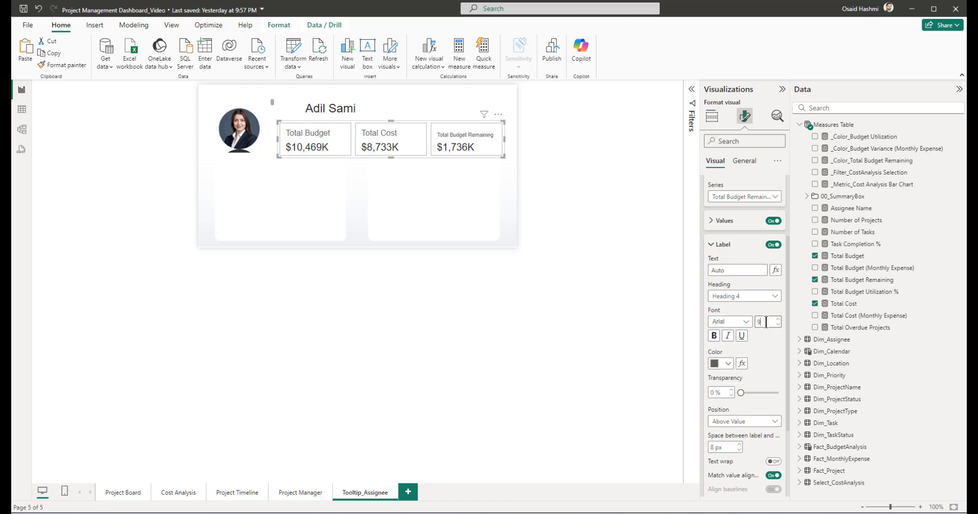
click(733, 198)
click(733, 210)
click(763, 322)
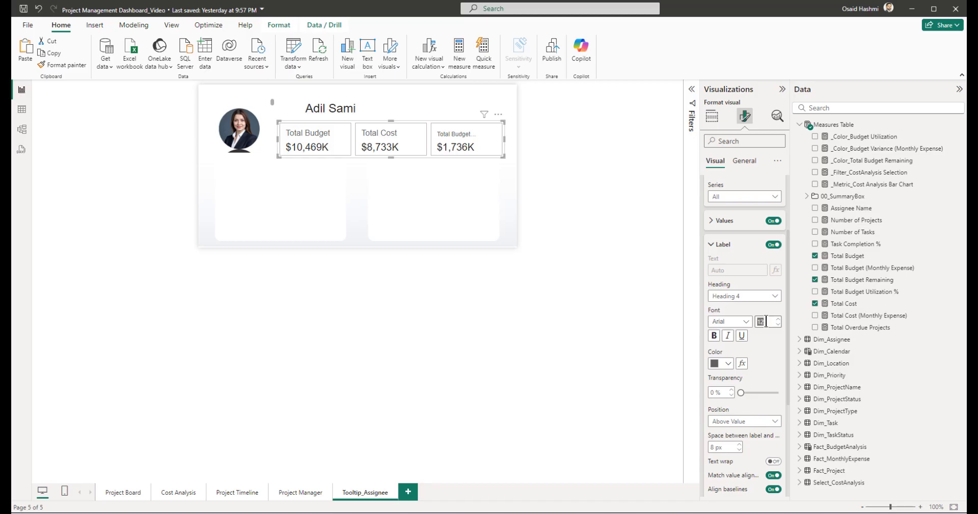
text(9)
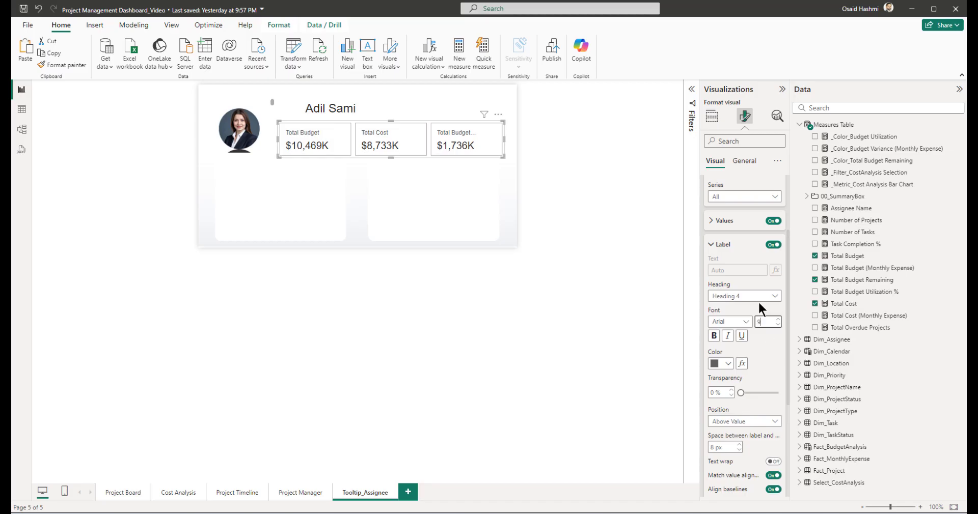
Step: Change the callout label color of all series to purple
click(741, 363)
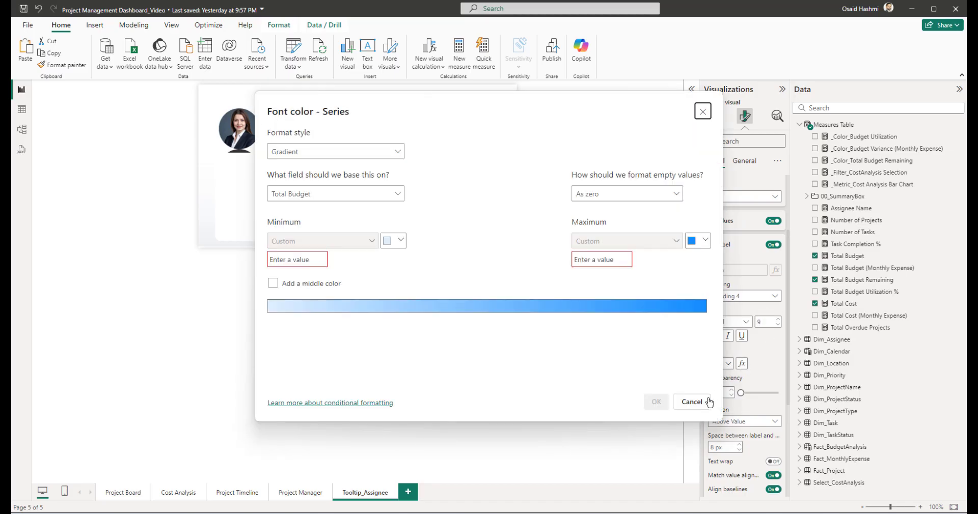
click(694, 401)
click(732, 367)
click(755, 218)
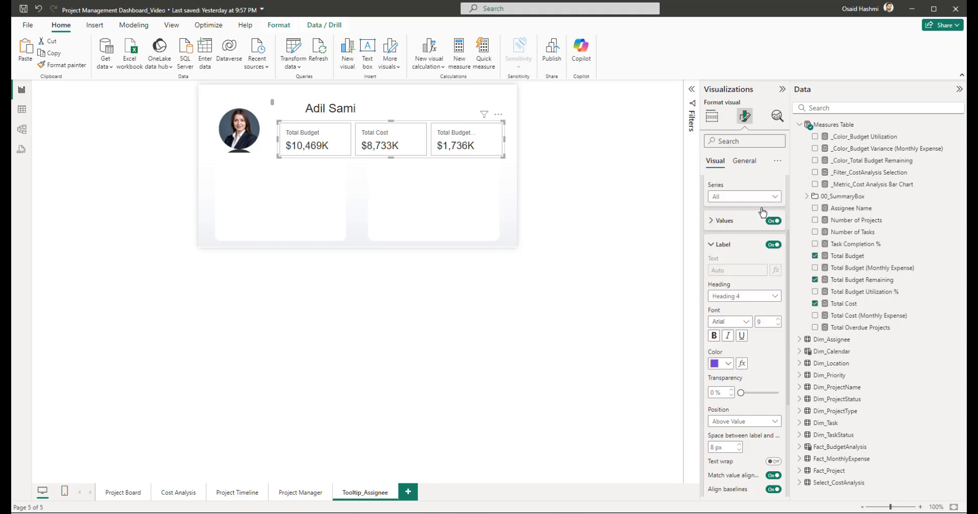
Step: Center the callout values horizontally for all series in the budget measures card
click(722, 245)
click(722, 301)
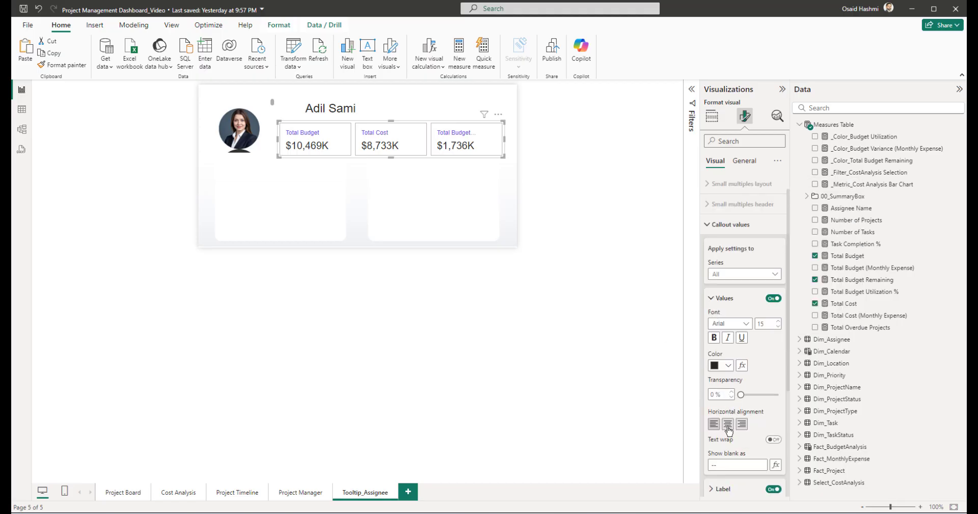
click(727, 425)
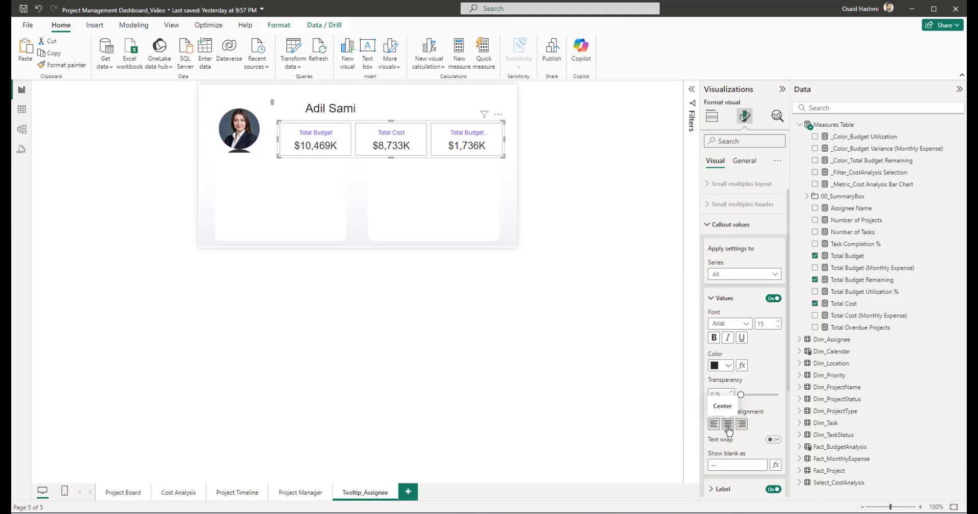
Step: Turn off the border and the background of the individual cards in the budget measures visual
click(728, 224)
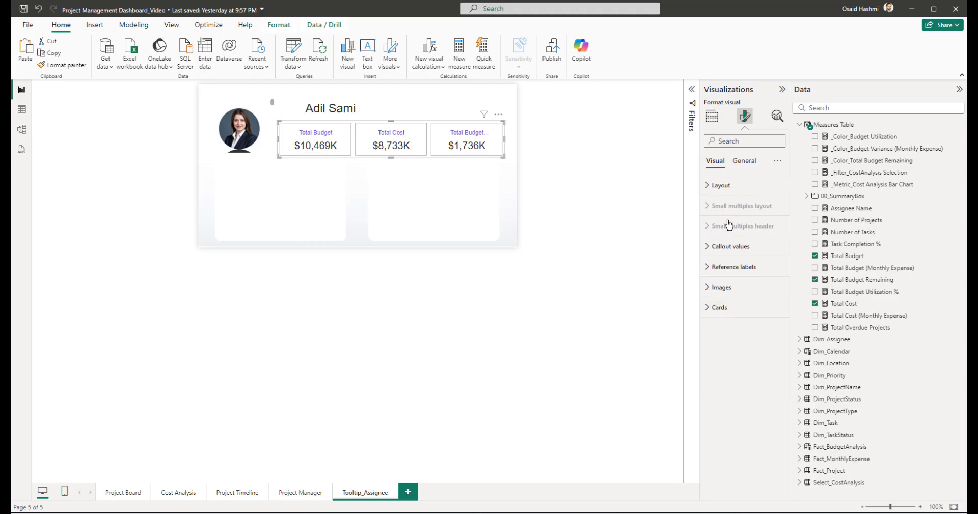
click(725, 306)
scroll(747, 374, down, 5)
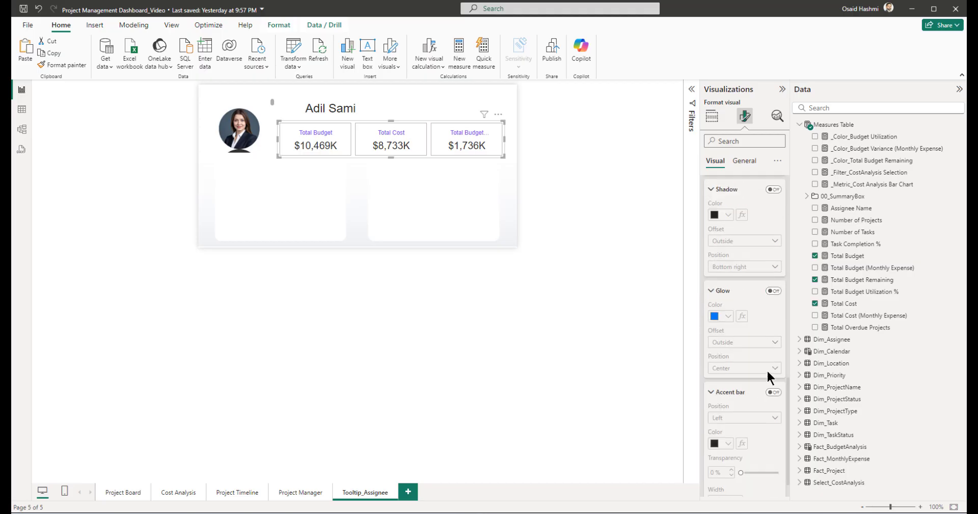
scroll(748, 377, down, 1)
click(733, 362)
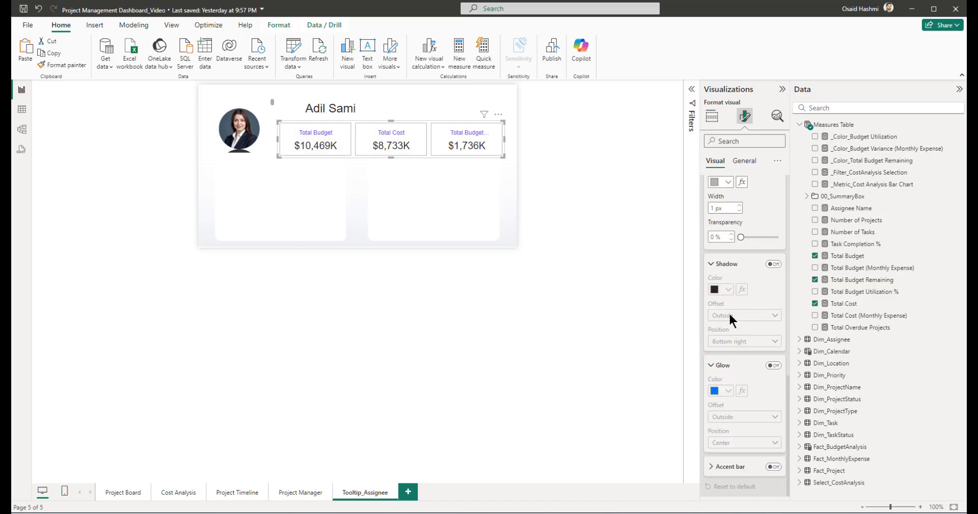
click(725, 370)
click(727, 346)
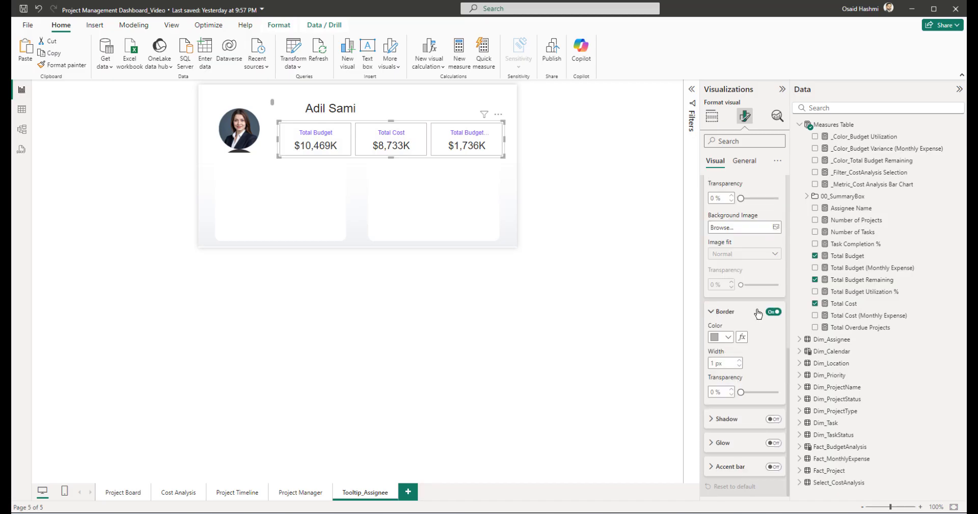
click(772, 312)
click(733, 316)
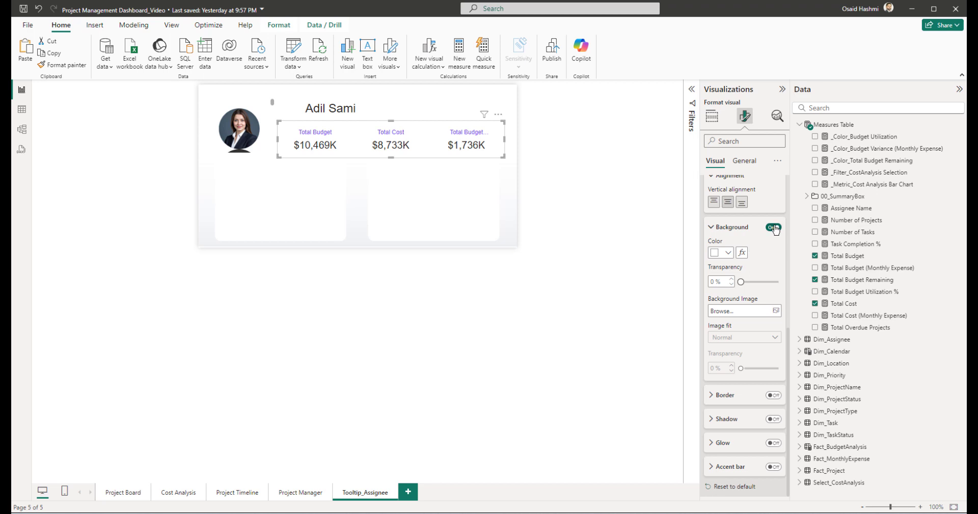
click(773, 227)
click(737, 235)
scroll(731, 312, up, 5)
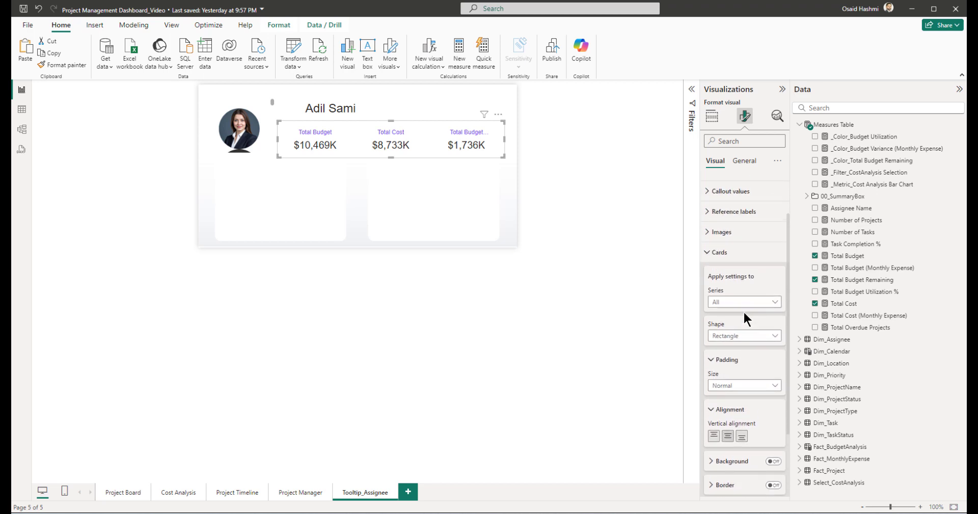
click(729, 308)
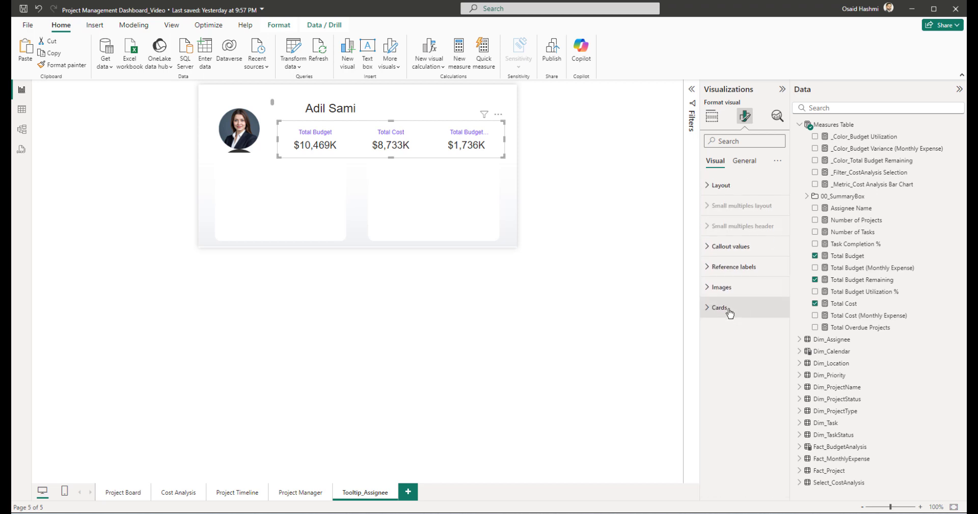
Step: Turn off the overall visual background in the budget measures card's effects
click(745, 164)
click(718, 209)
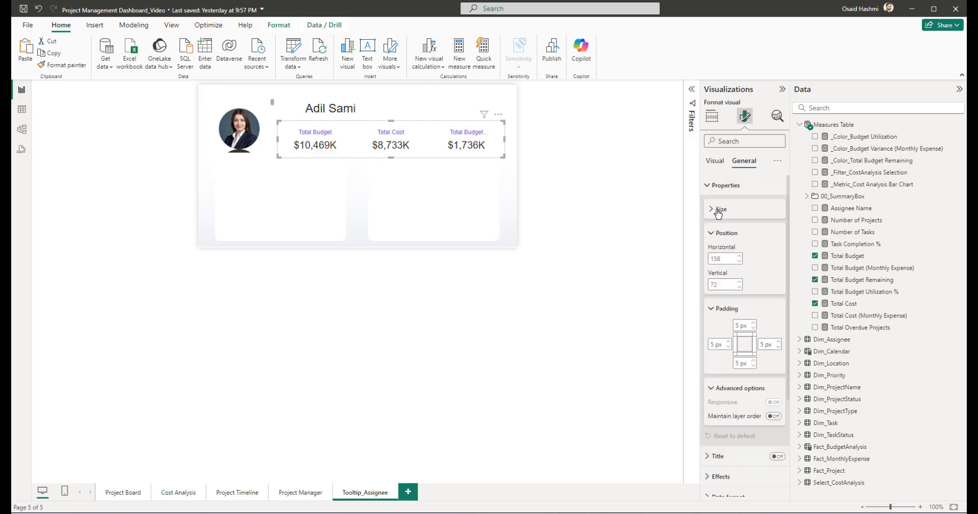
click(727, 239)
click(722, 252)
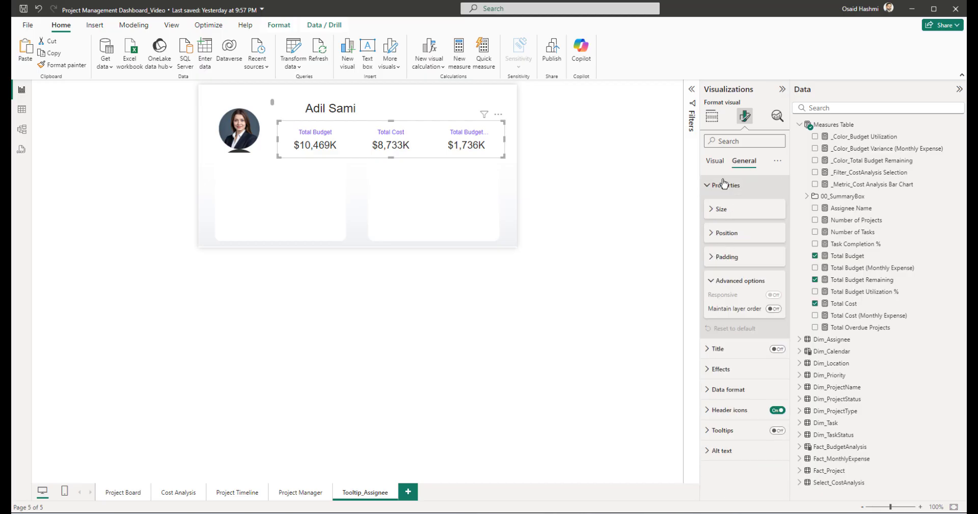
click(726, 185)
click(721, 226)
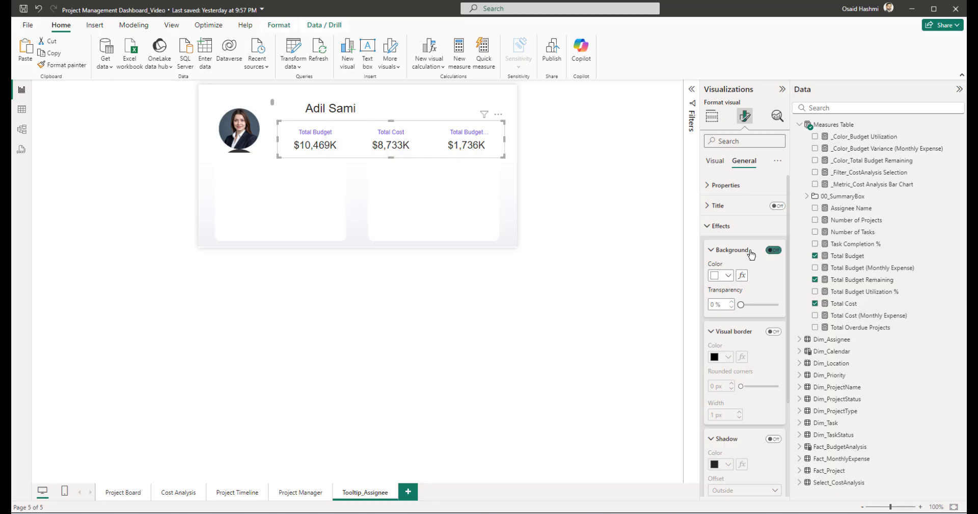
click(773, 250)
click(721, 228)
click(551, 157)
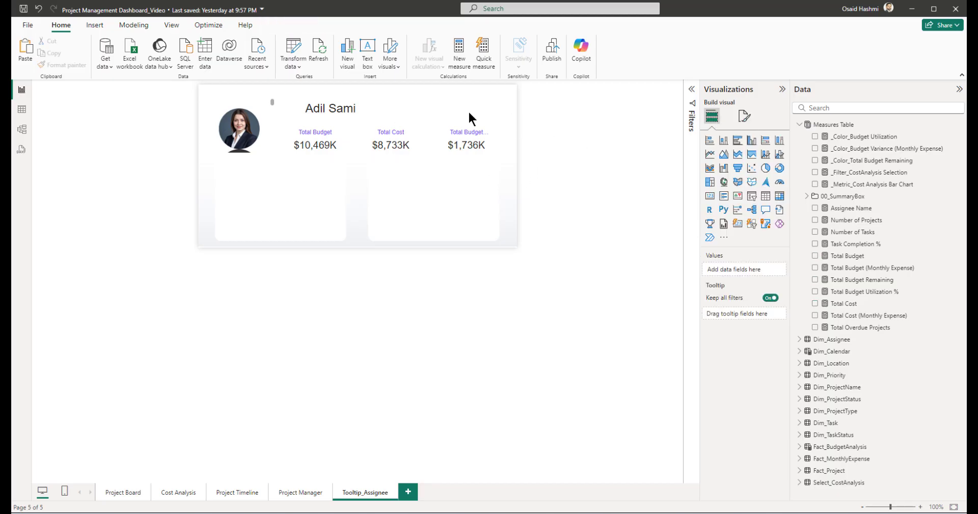
Step: Reselect the budget measures card for further formatting
click(427, 133)
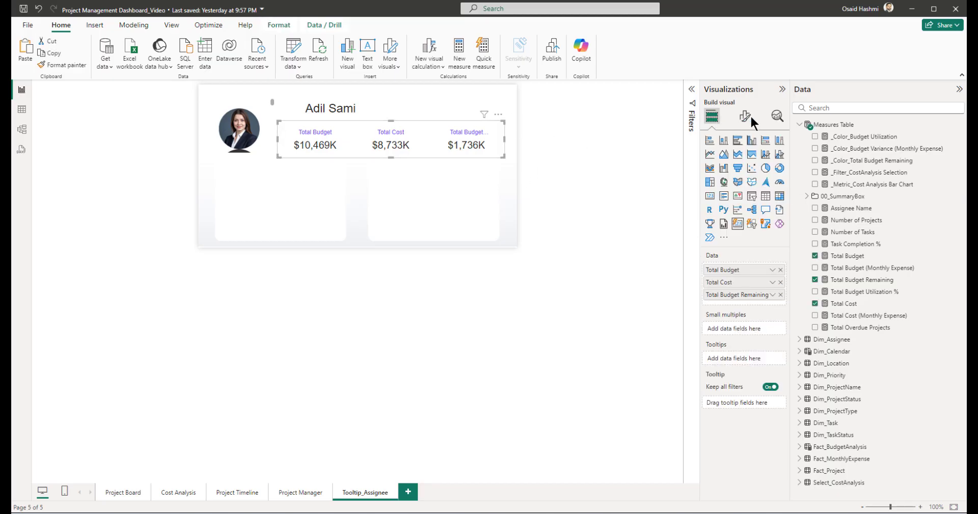
Step: Rename the budget card's three fields as Budget Allocated, Budget Used and Budget Remaining
double_click(745, 271)
text(Budget Allocated)
key(Return)
double_click(738, 287)
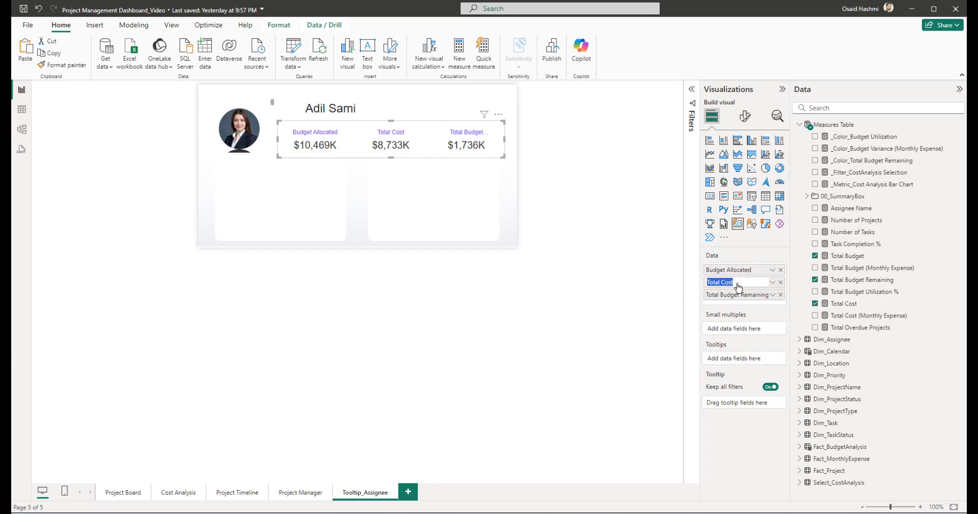
text(Budget Used)
key(Return)
double_click(733, 295)
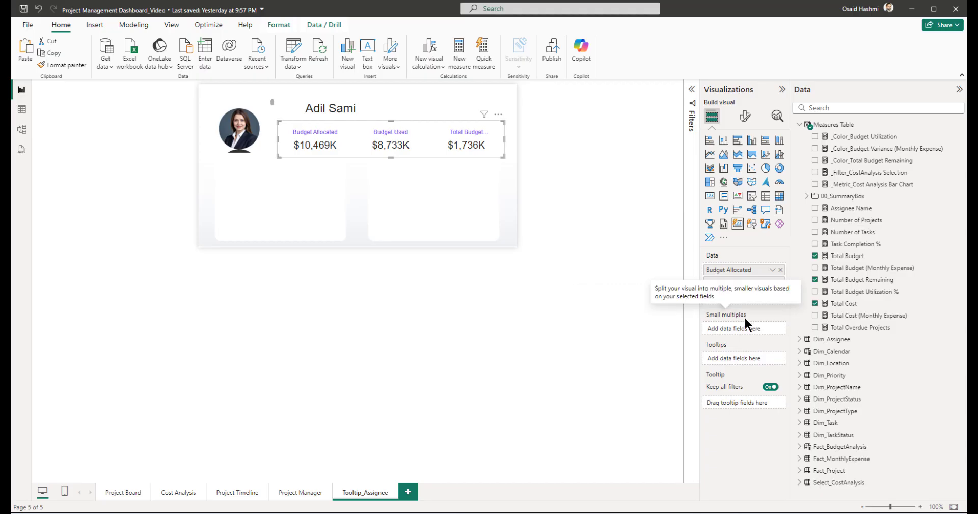
click(581, 234)
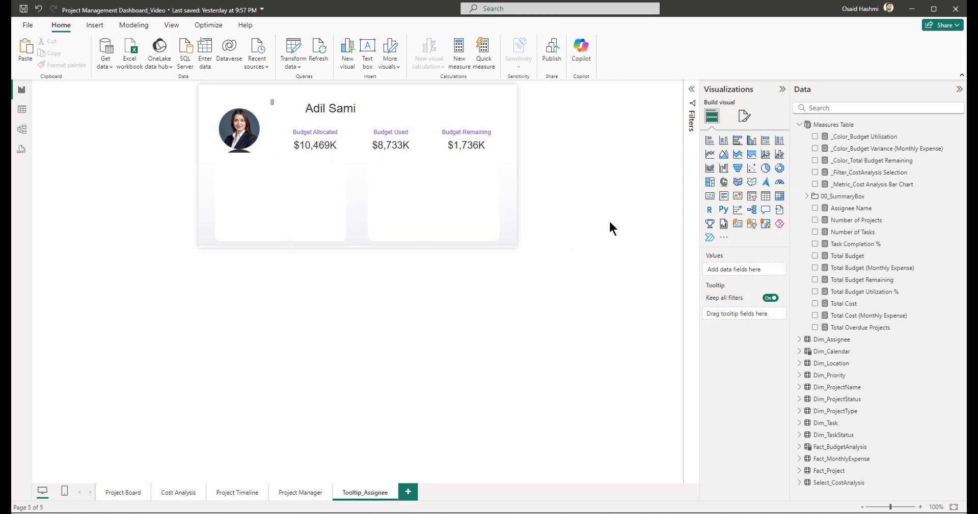
Step: Copy the Projects by Status donut chart from the Project Board page to the Tooltip_Assignee page
click(118, 491)
click(237, 261)
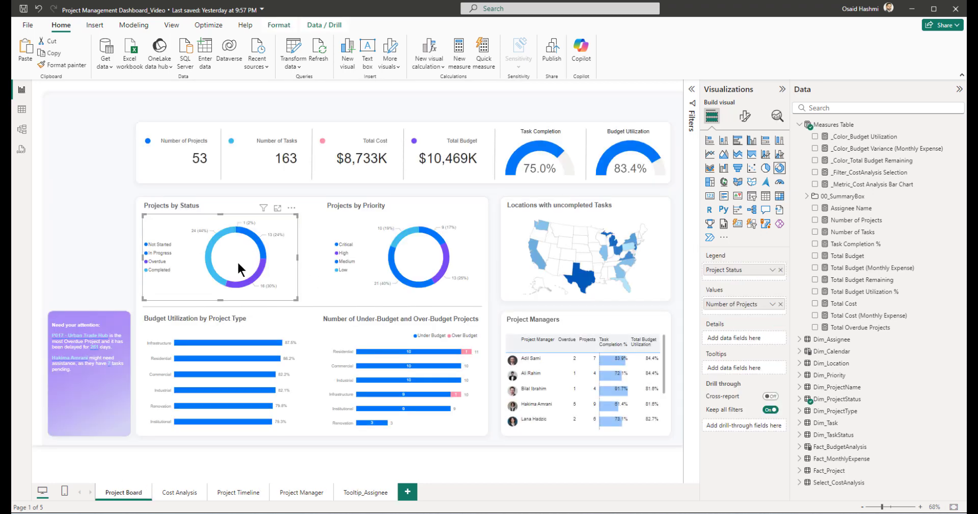
click(360, 488)
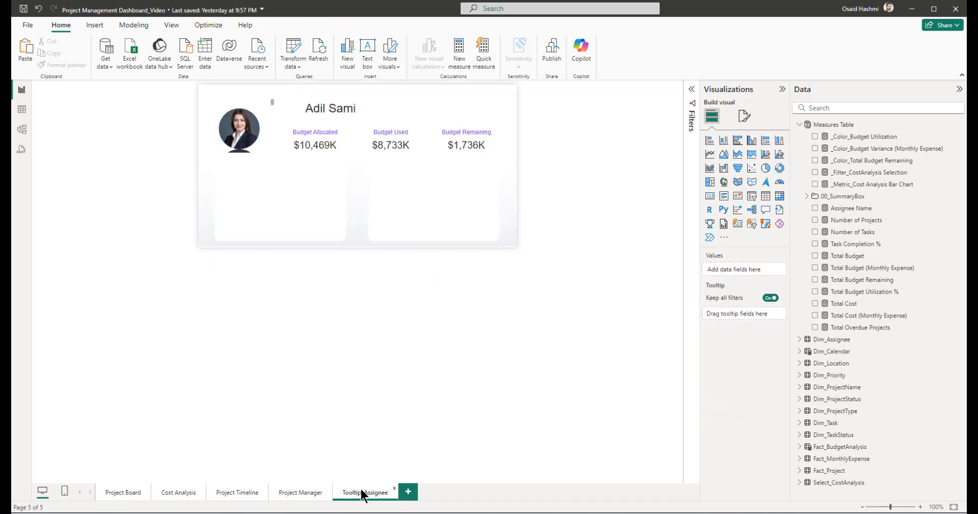
key(ctrl+v)
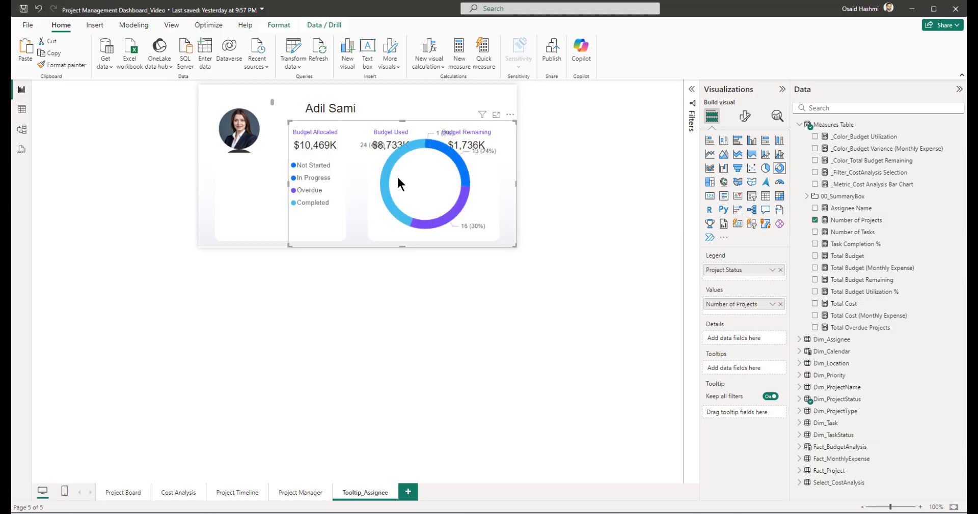
Step: Set the pasted donut chart's height to 150 and its width to 264
click(745, 116)
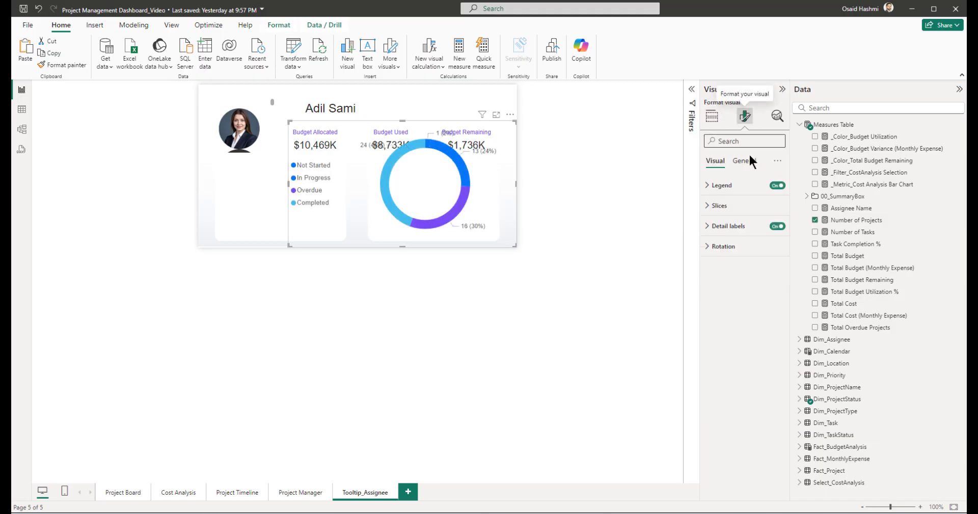
click(744, 161)
click(733, 187)
double_click(728, 233)
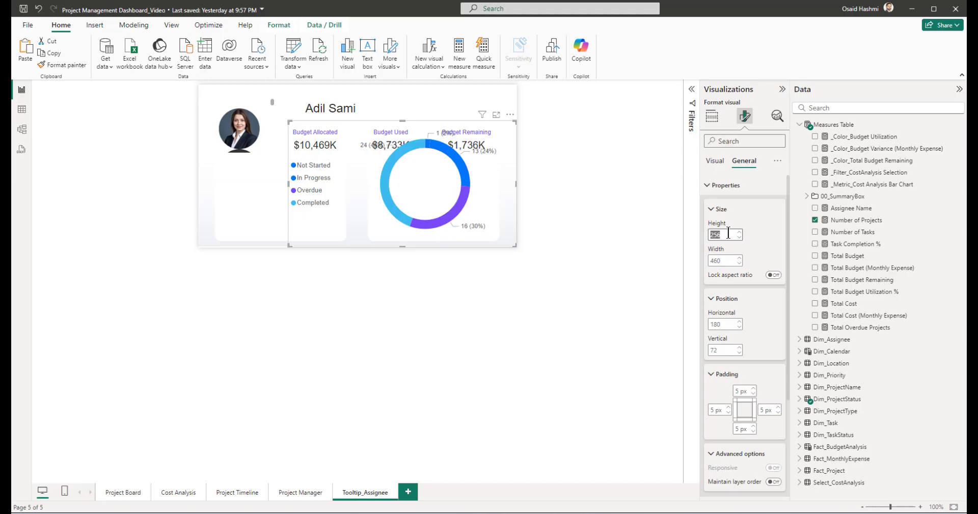
text(150)
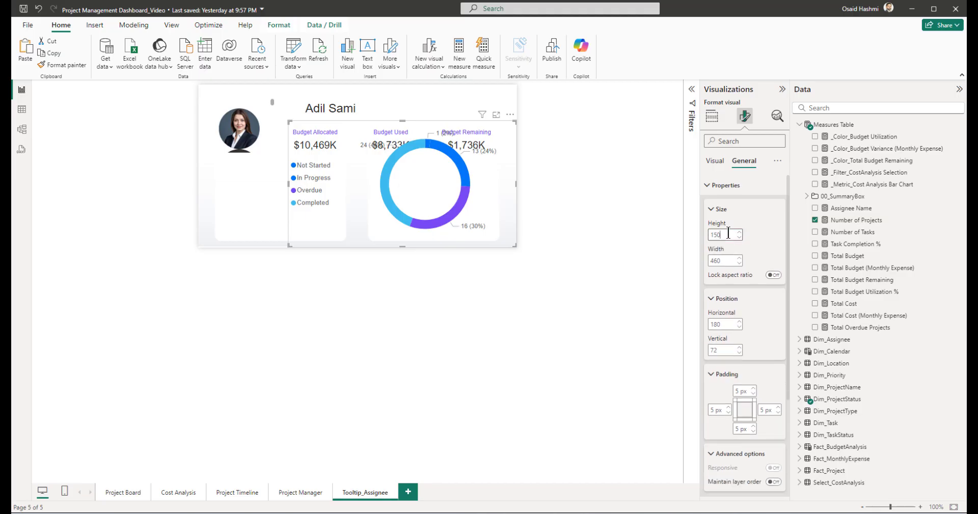
key(Tab)
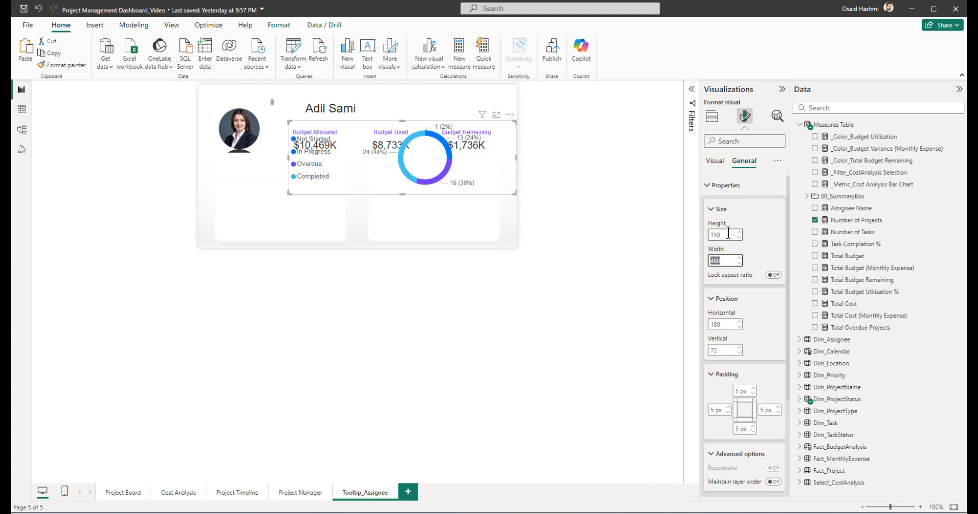
text(264)
key(Tab)
Step: Position the donut chart at horizontal 38 and vertical 167
key(Tab)
key(Tab)
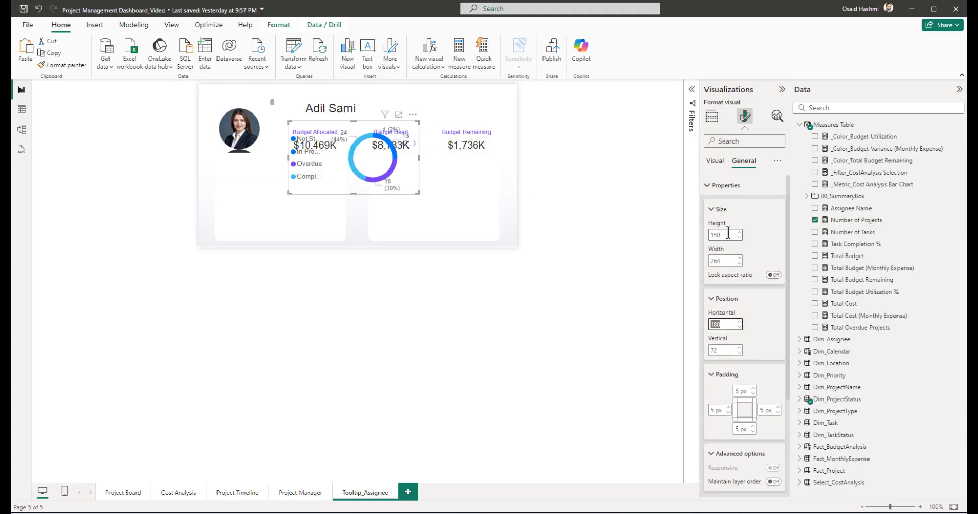
text(38)
key(Tab)
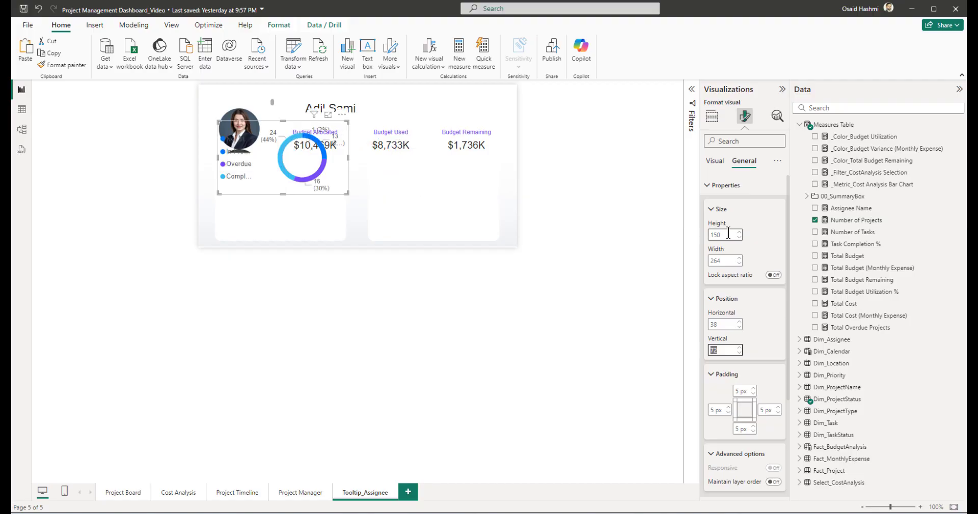
text(167)
click(726, 185)
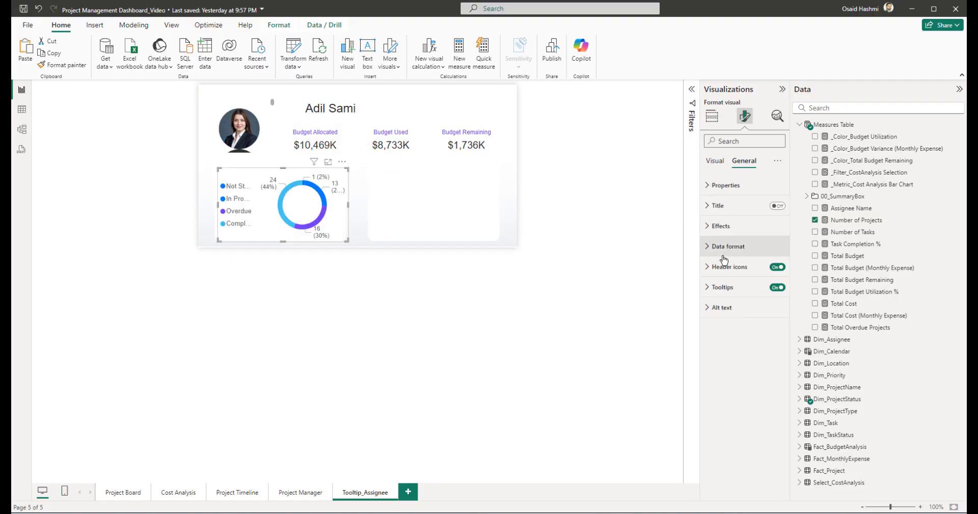
Step: Set the donut chart's detail labels to show only the data value
click(722, 164)
click(724, 227)
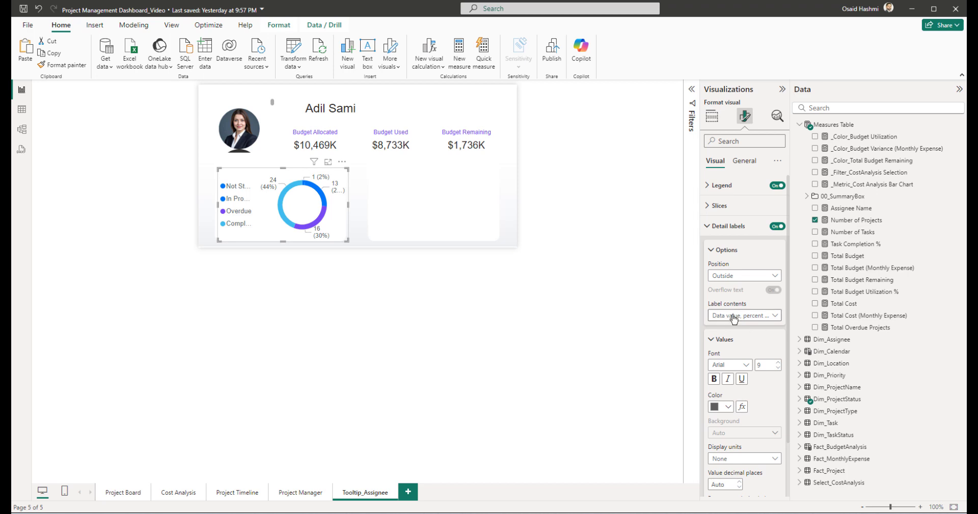
click(734, 316)
click(733, 342)
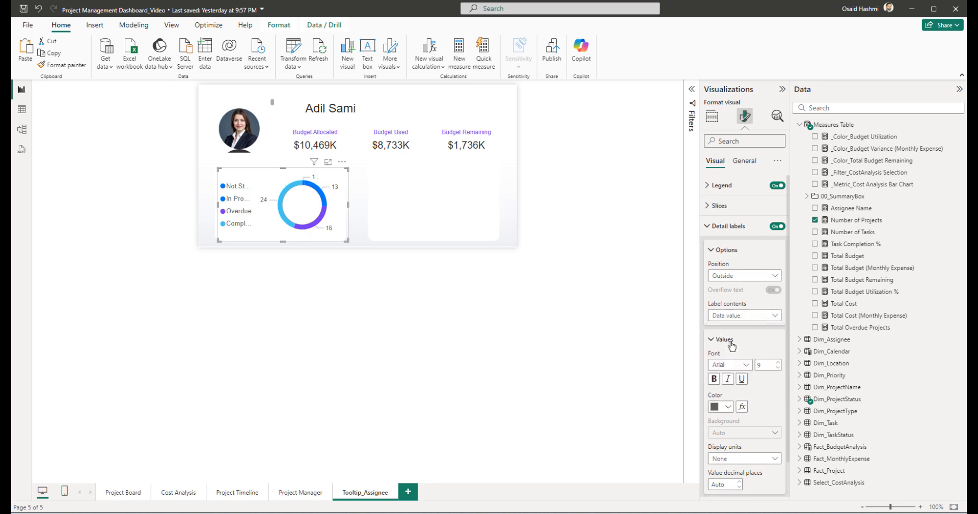
click(723, 250)
click(723, 249)
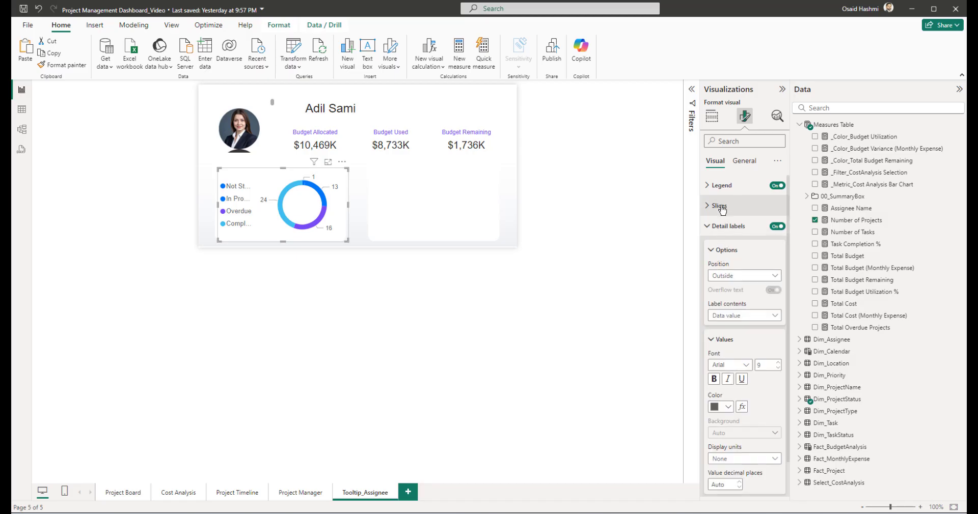
Step: Change the color of the donut chart's Not Started slice to the pink theme color
click(719, 205)
click(725, 254)
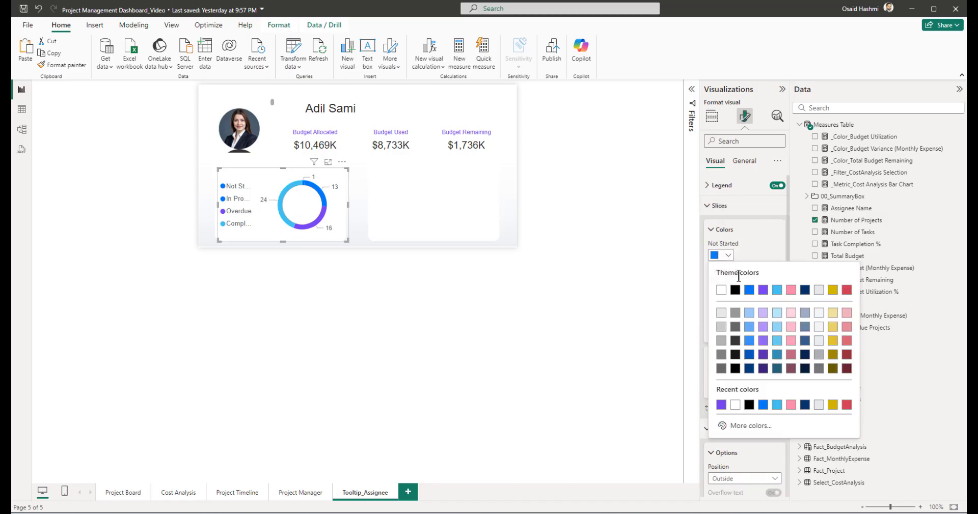
click(752, 290)
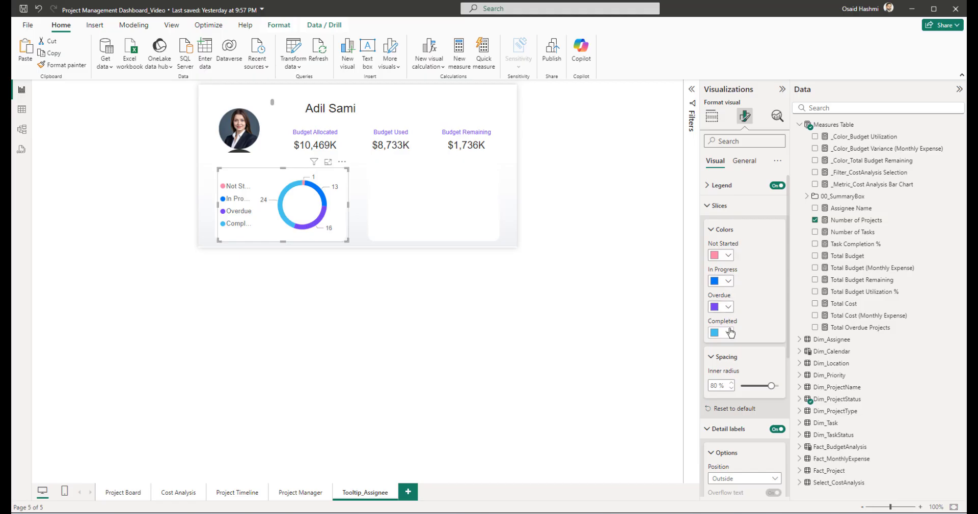
click(718, 205)
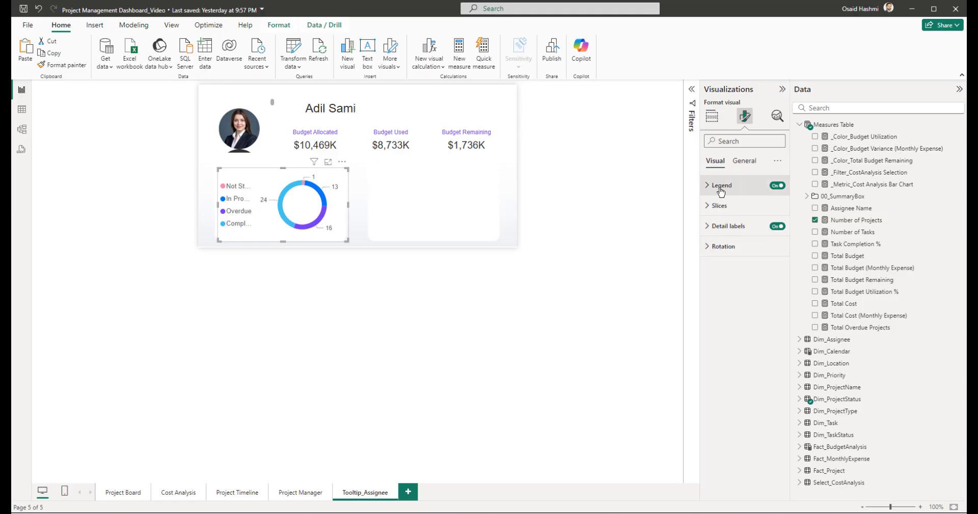
Step: Set the font size of the donut chart's legend and detail labels to 8
click(721, 186)
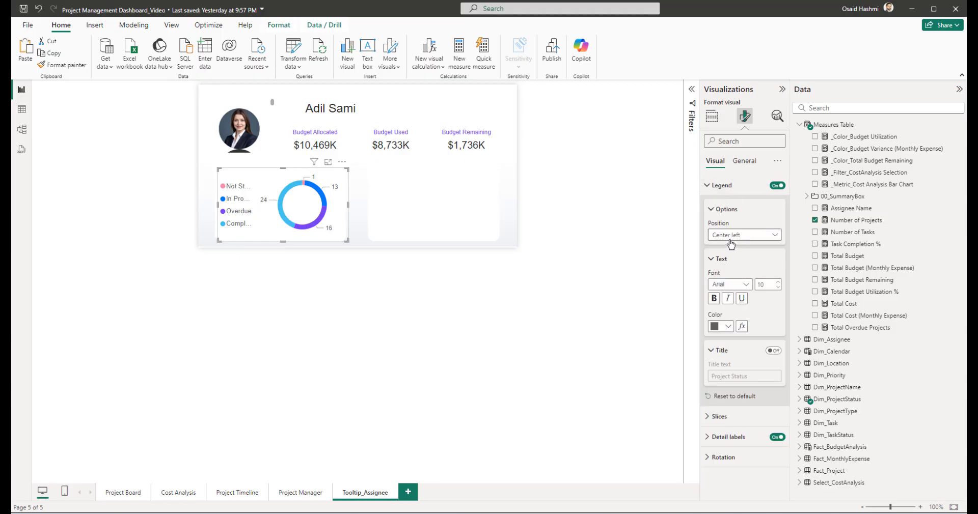
double_click(769, 285)
text(8)
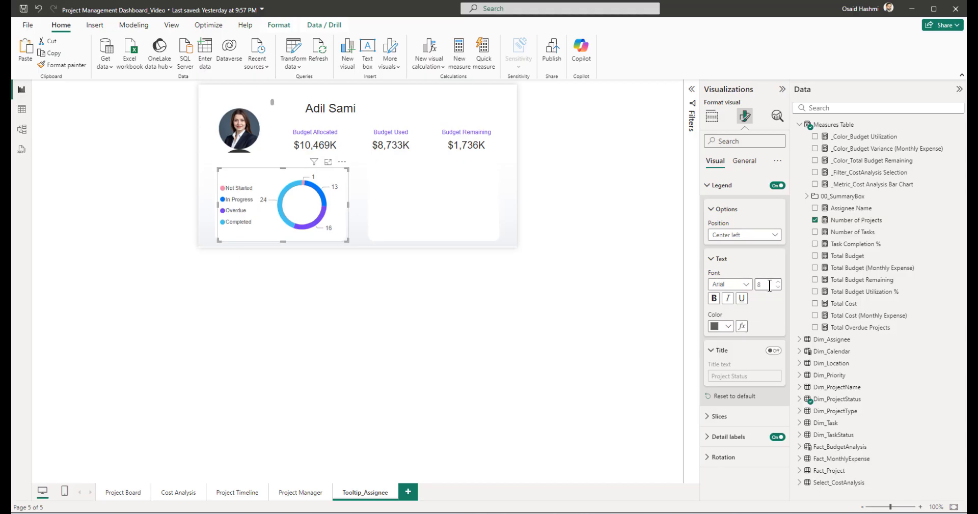
click(721, 209)
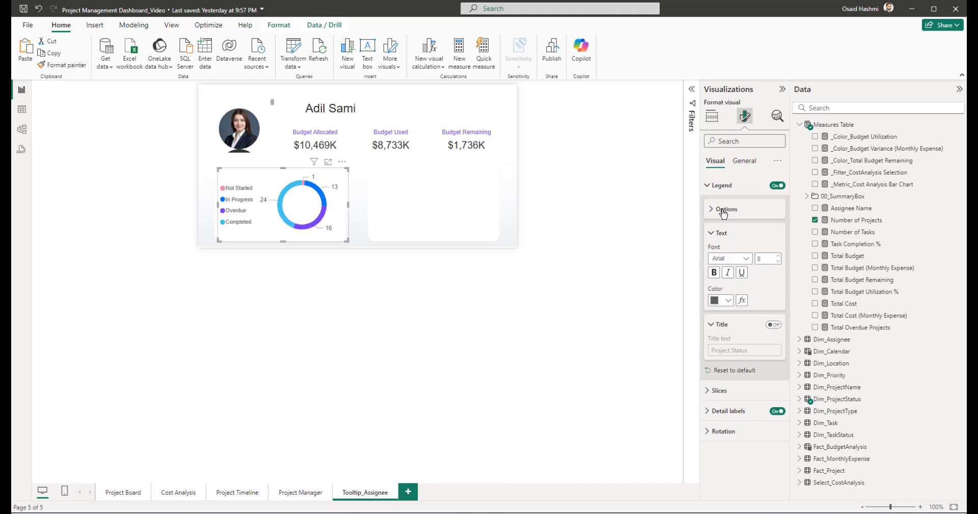
click(723, 191)
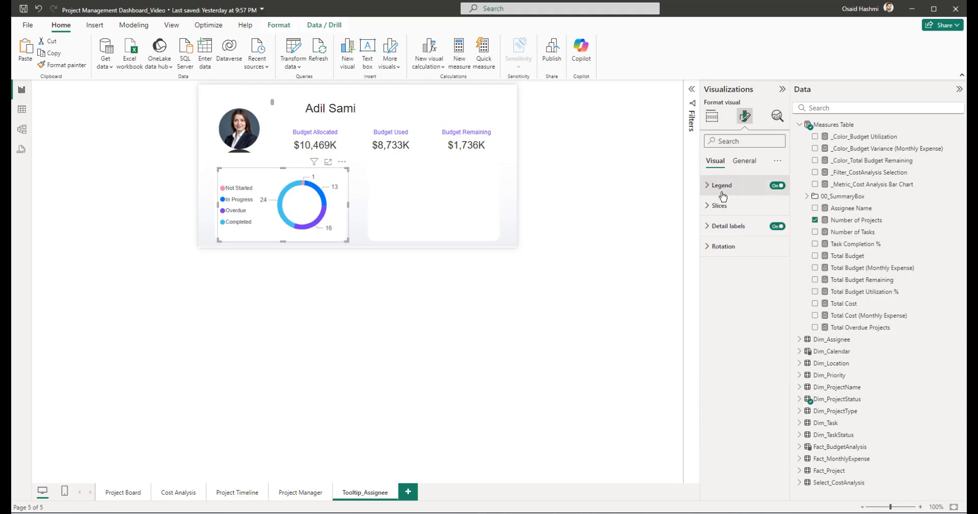
click(720, 226)
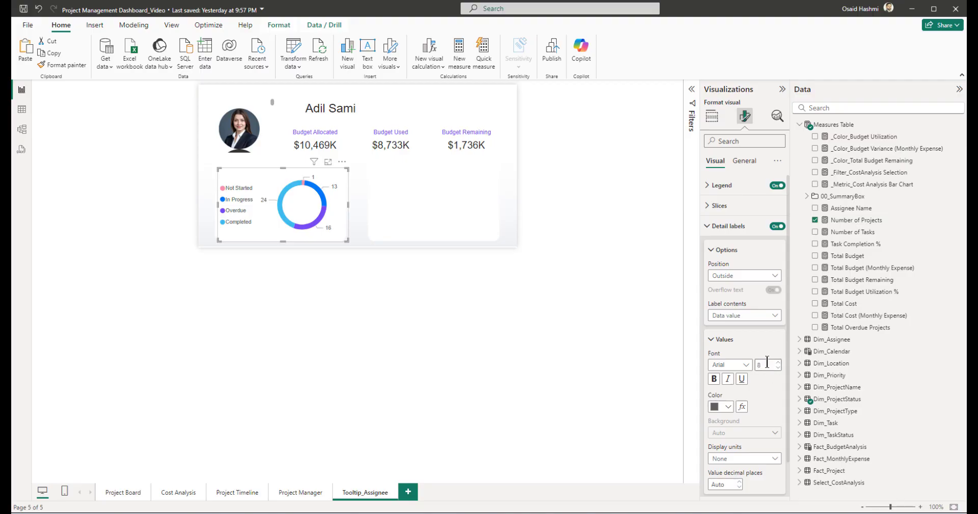
click(345, 298)
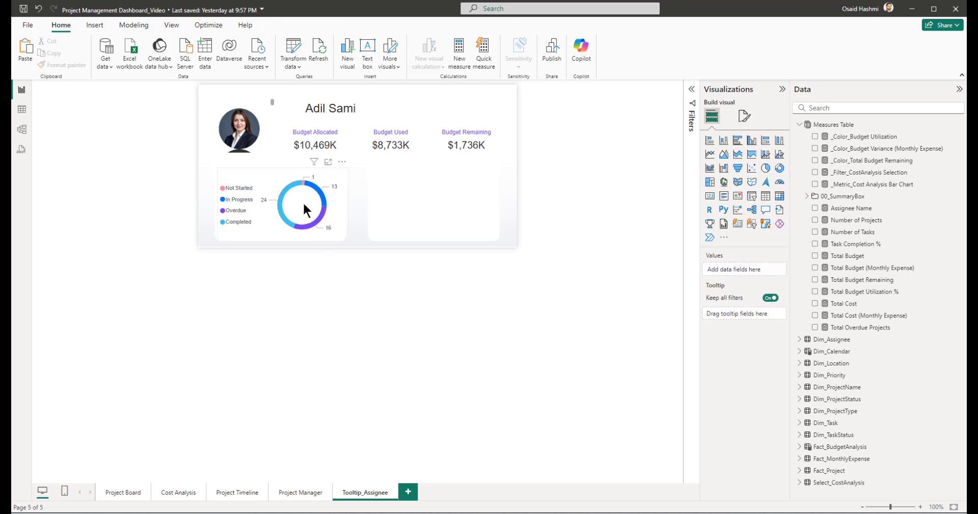
Step: Add a card visual showing the Number of Projects measure to the tooltip page
click(709, 196)
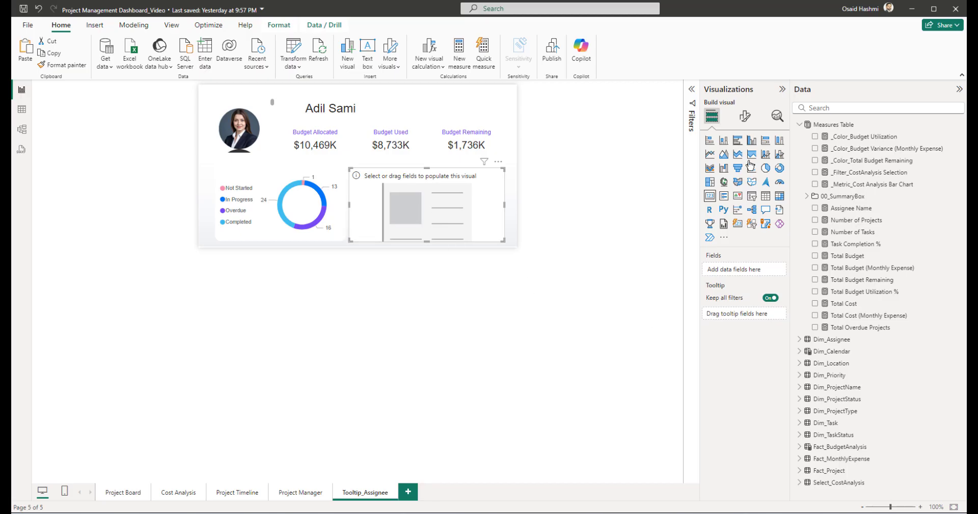
click(837, 108)
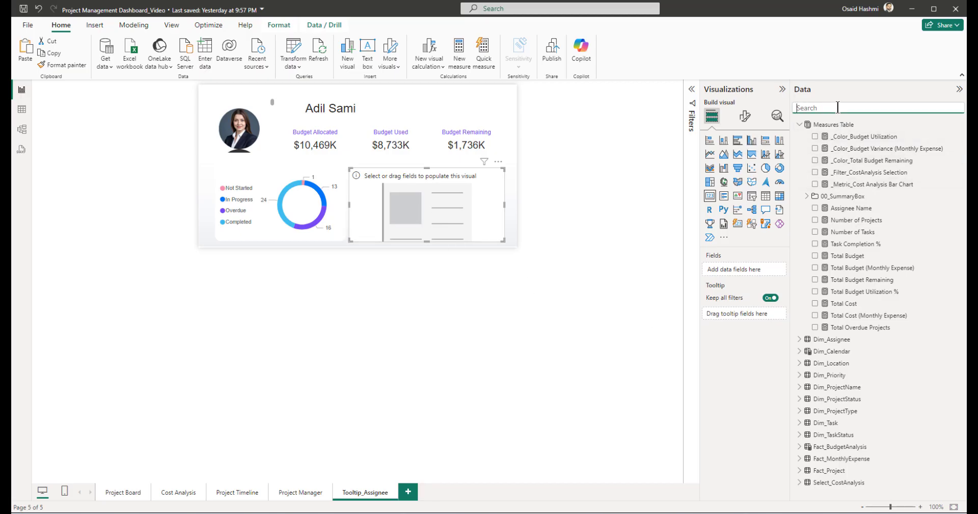
text(number of pr)
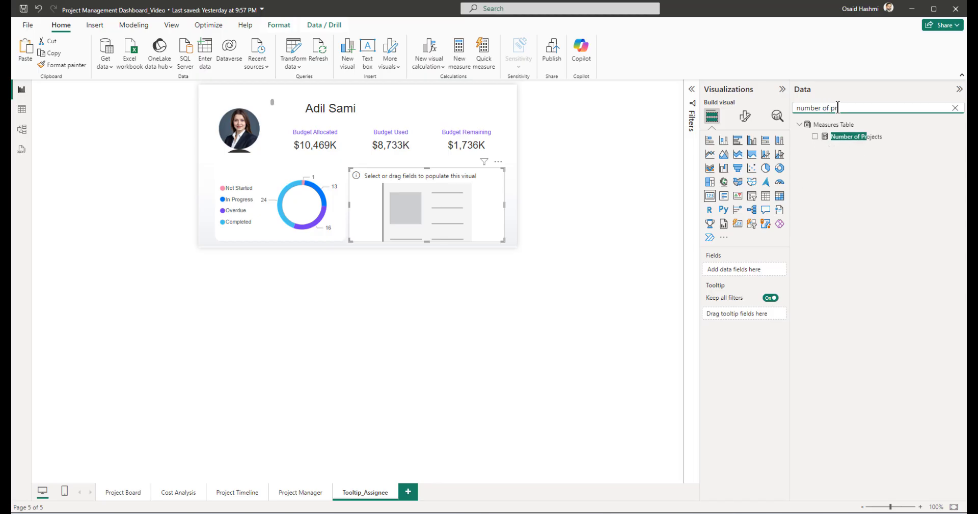
click(814, 136)
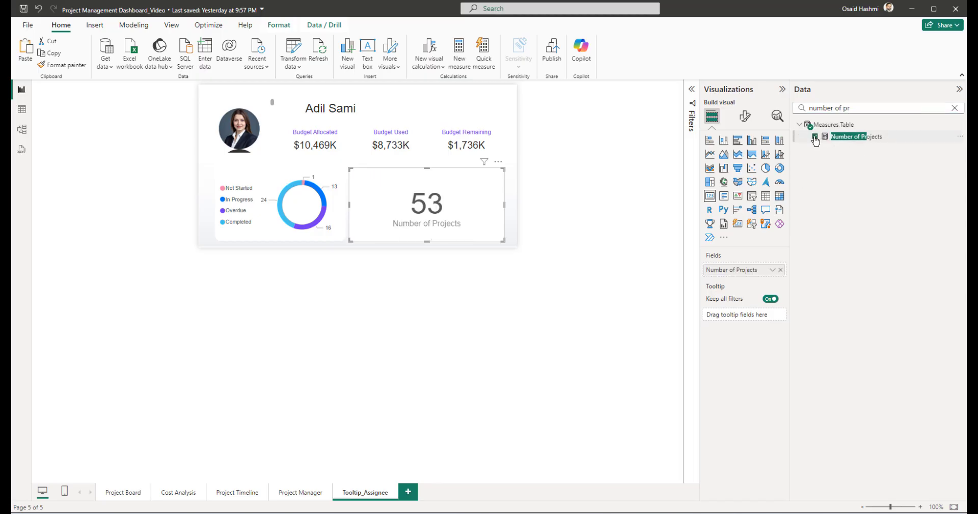
click(589, 220)
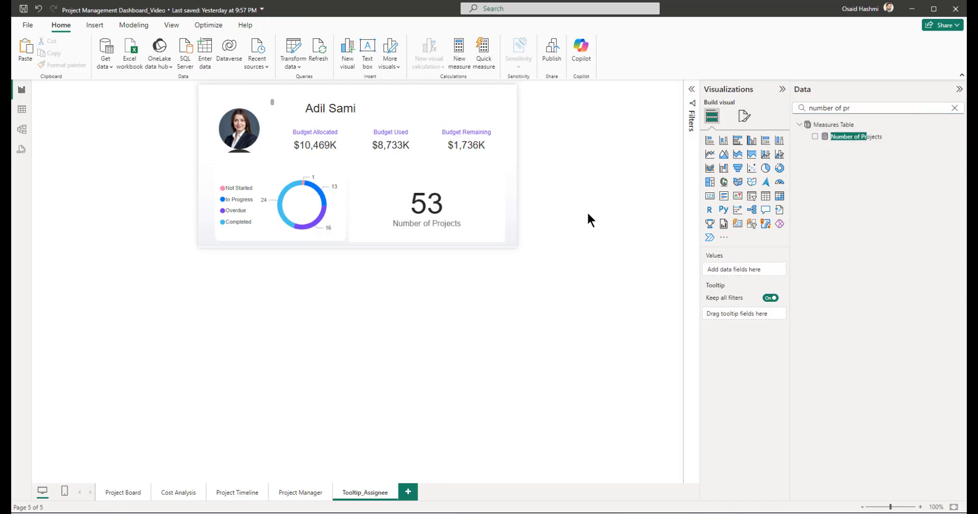
Step: Set the Number of Projects card's callout value to font size 20 and turn off its category label
click(428, 206)
click(745, 116)
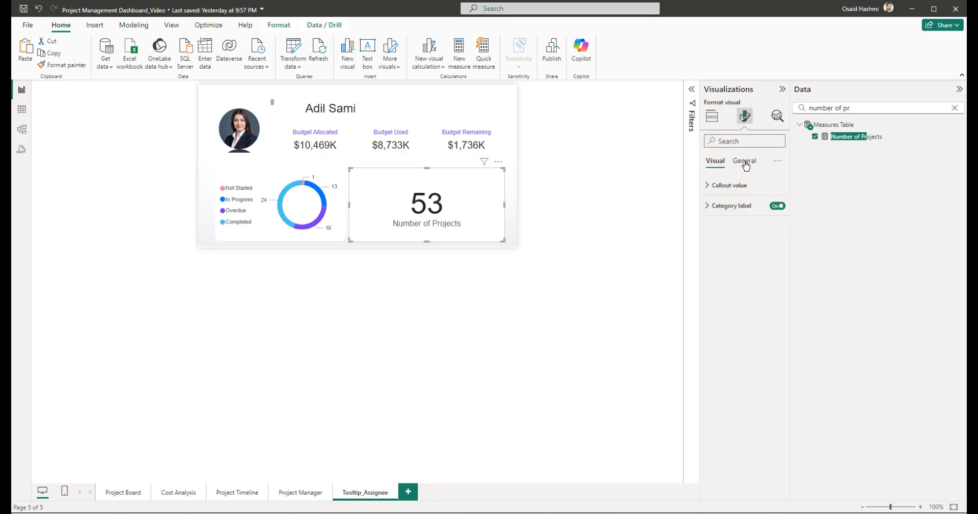
click(743, 162)
click(715, 161)
click(729, 185)
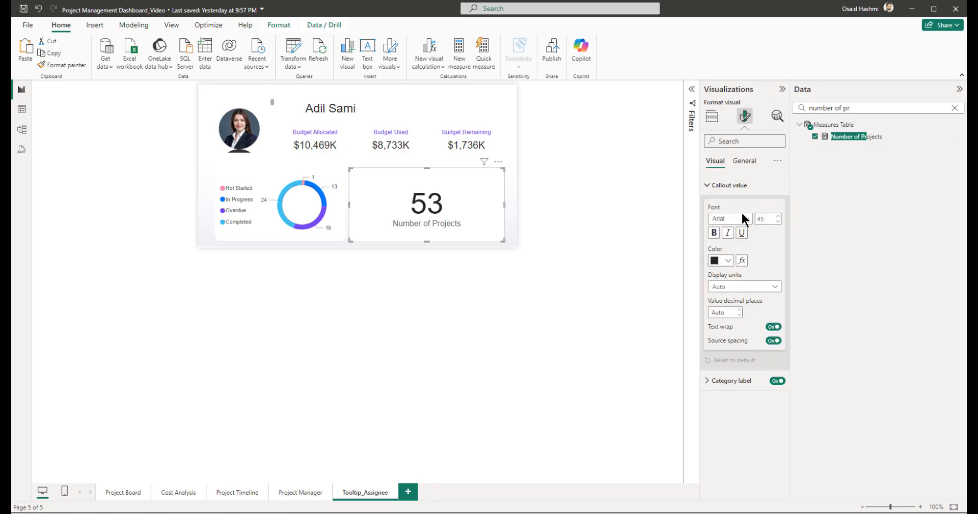
double_click(763, 219)
text(20)
click(707, 187)
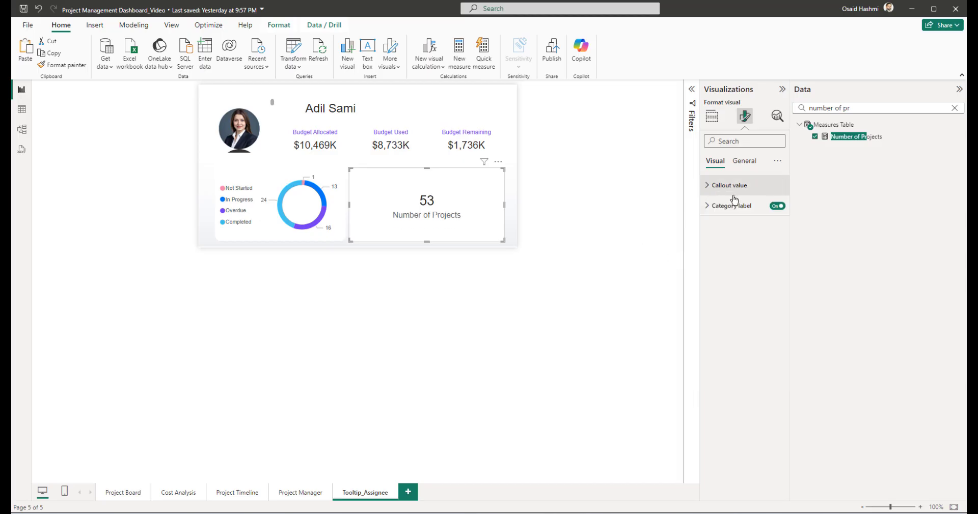
click(777, 207)
Step: Resize the Number of Projects card to a height of 65 and a width of 136
click(742, 161)
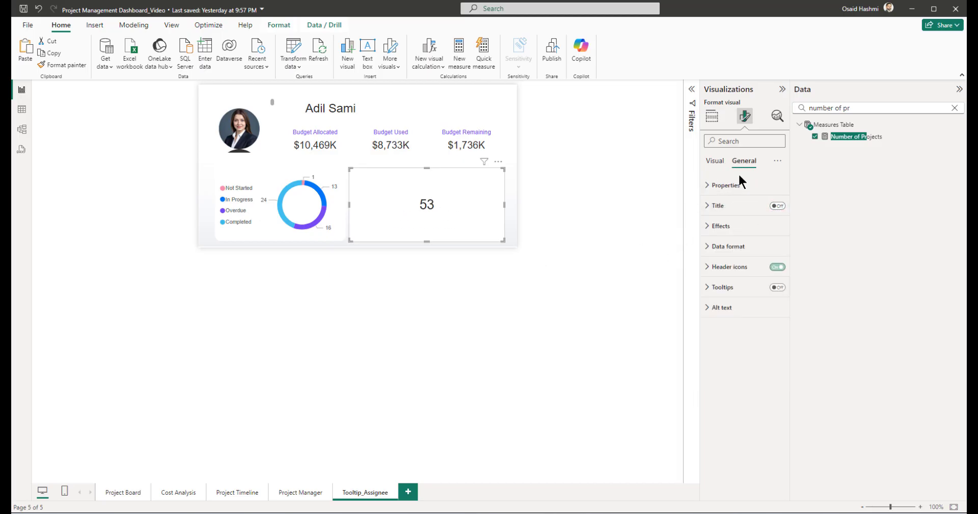
click(725, 185)
double_click(725, 235)
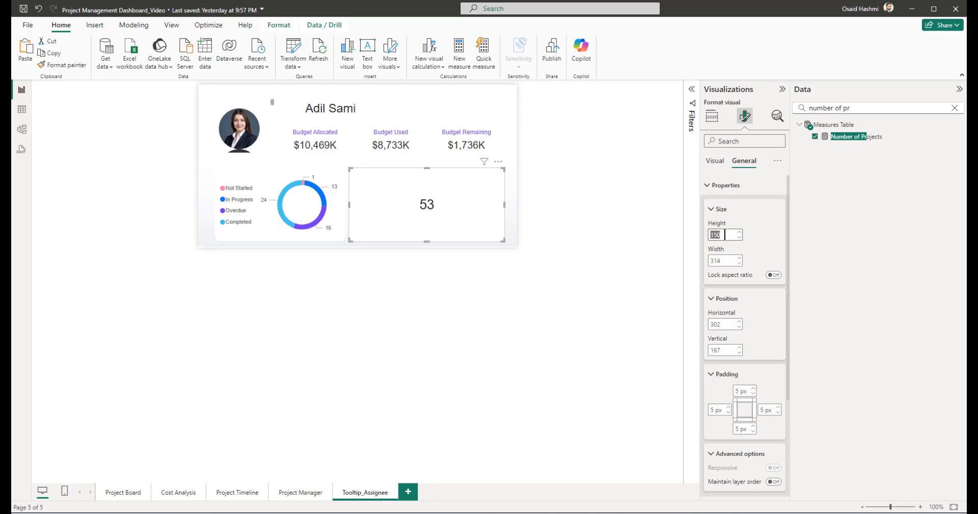
text(65)
key(Tab)
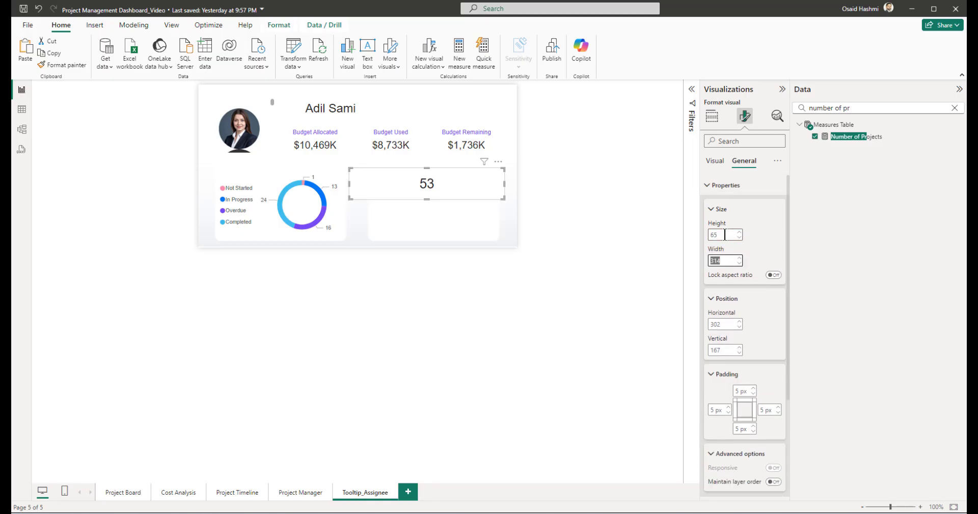
text(13)
key(Tab)
key(Tab)
key(Tab)
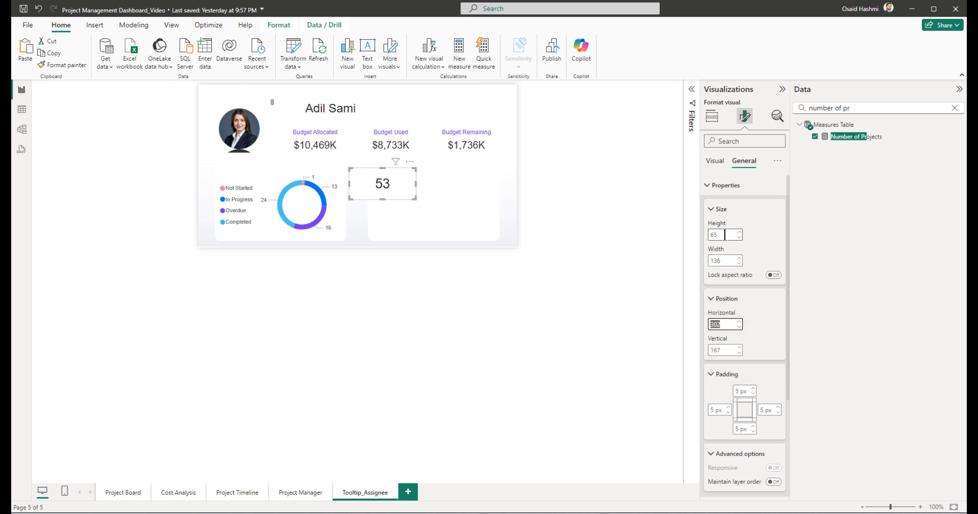
Step: Position the Number of Projects card at horizontal 140 and vertical 218, in the middle of the donut chart
text(140)
key(Tab)
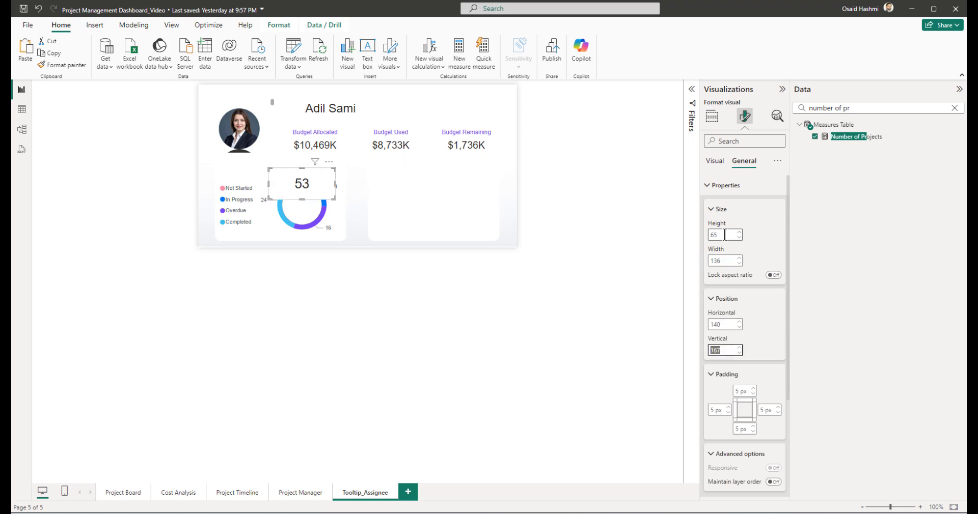
text(218)
key(Return)
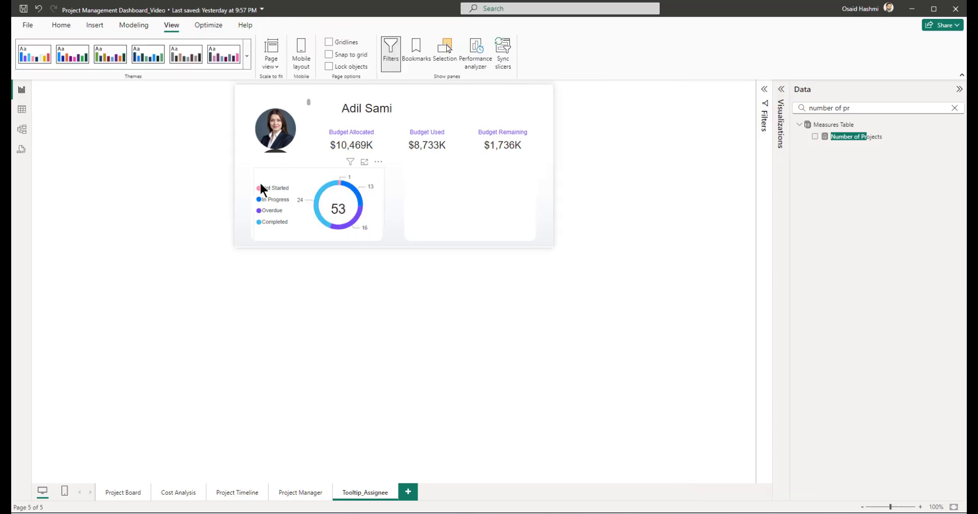
Step: Turn on the project status donut chart's title and set its text to Projects
click(276, 180)
click(815, 137)
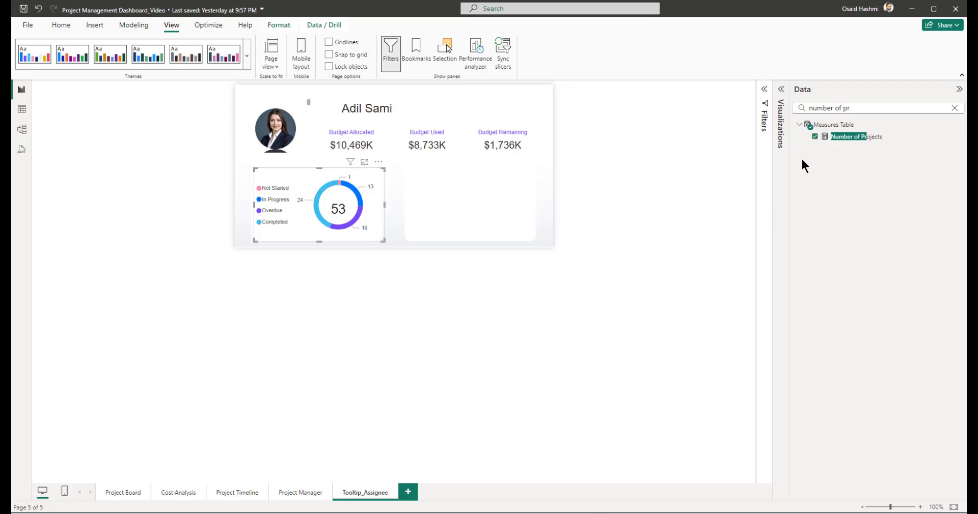
click(782, 90)
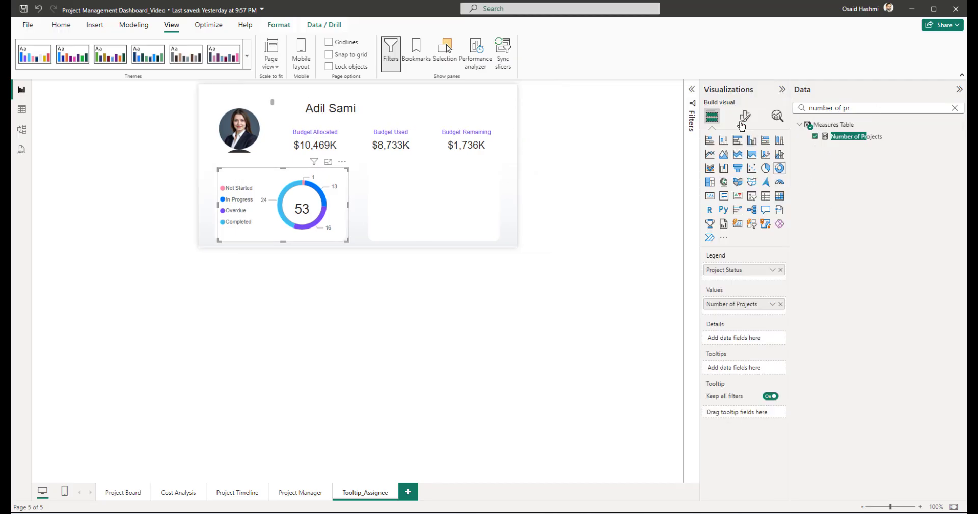
click(745, 116)
click(744, 161)
click(764, 206)
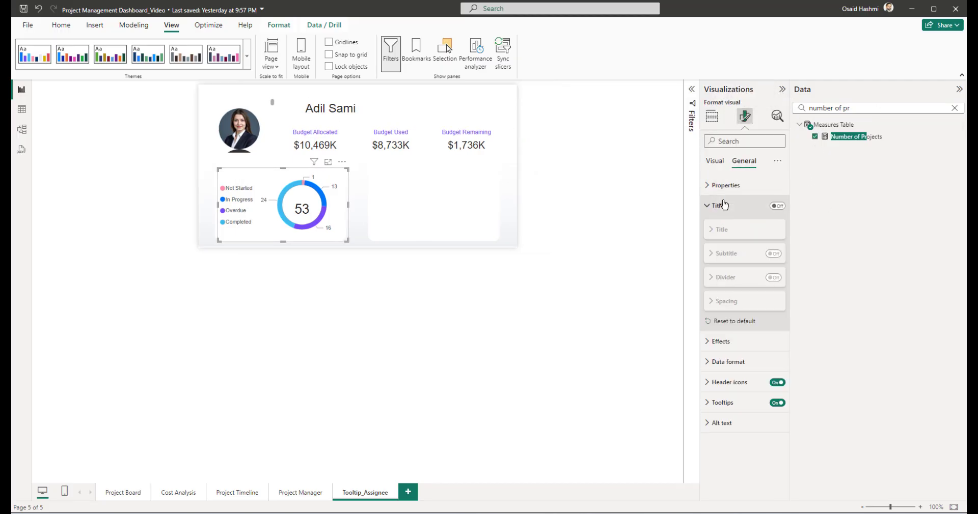
click(777, 206)
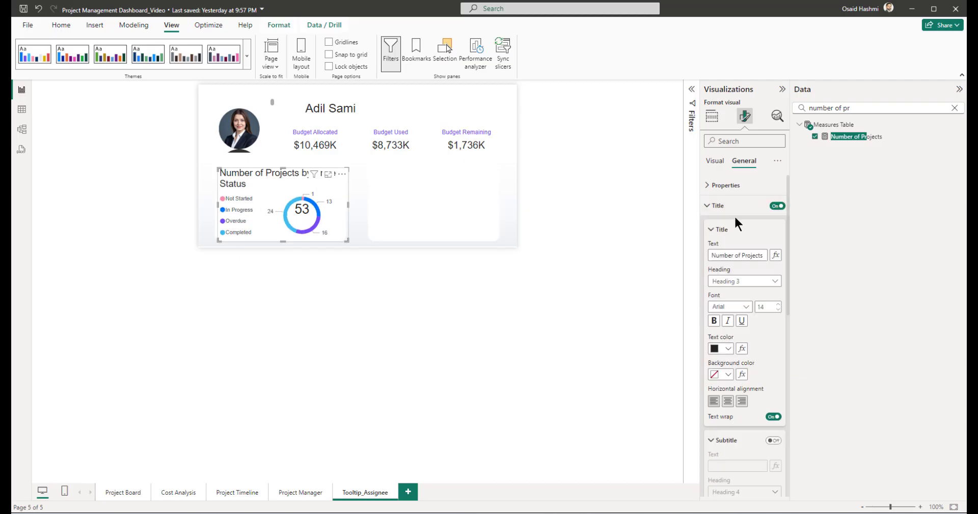
click(750, 254)
key(ctrl+a)
text(Proje)
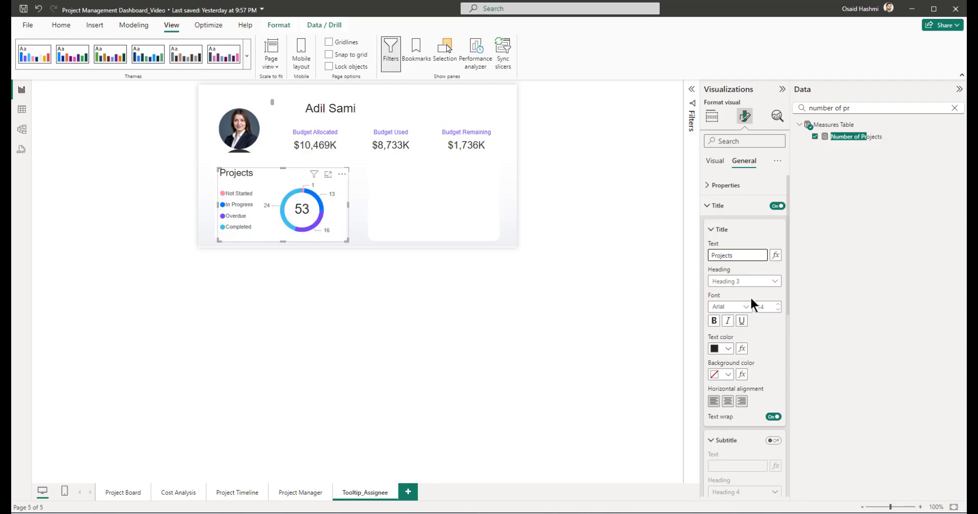
Step: Center the donut chart's Projects title and format it in bold, font size 11, with a dark gray text color
click(727, 402)
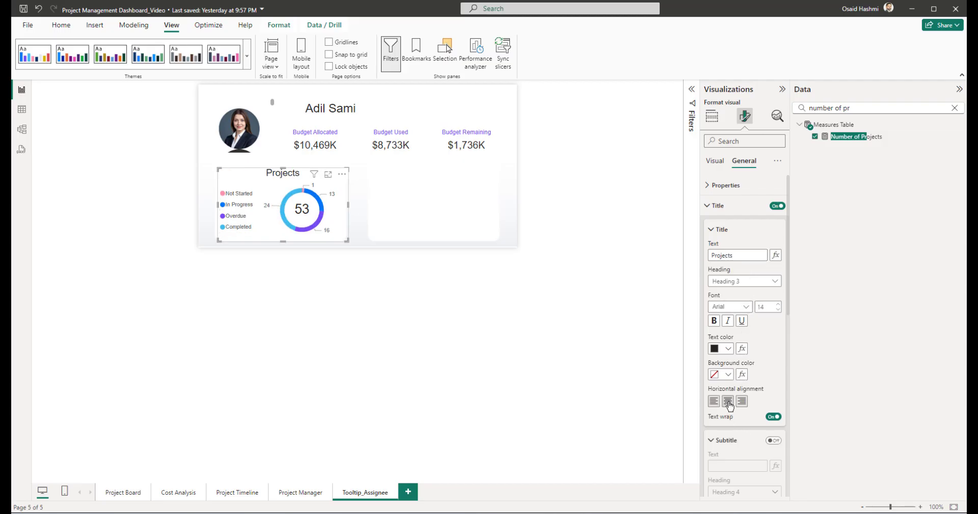
double_click(767, 306)
text(13)
key(Down)
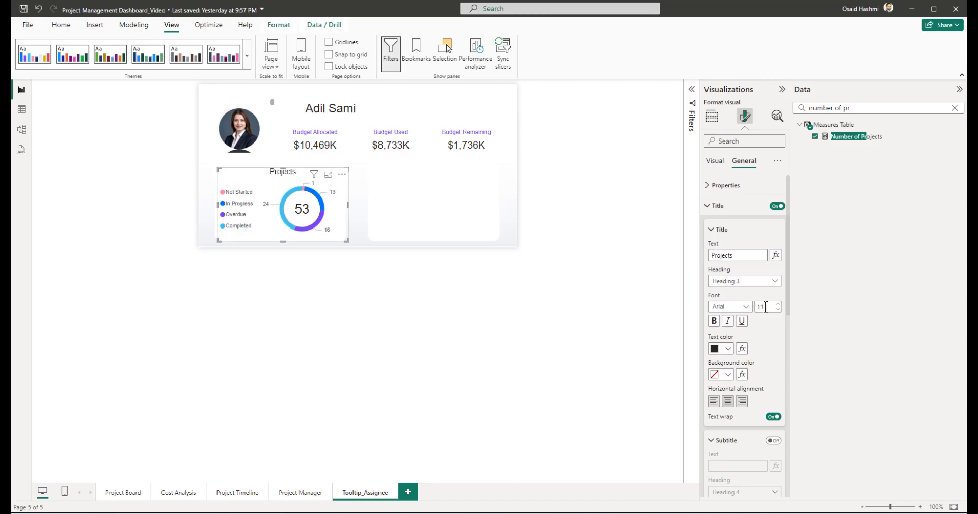
click(728, 349)
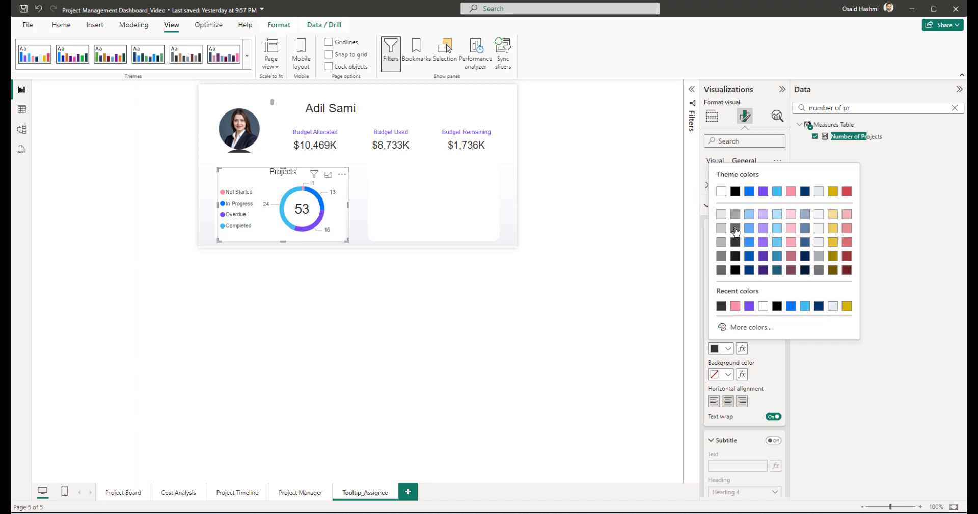
click(732, 234)
click(716, 321)
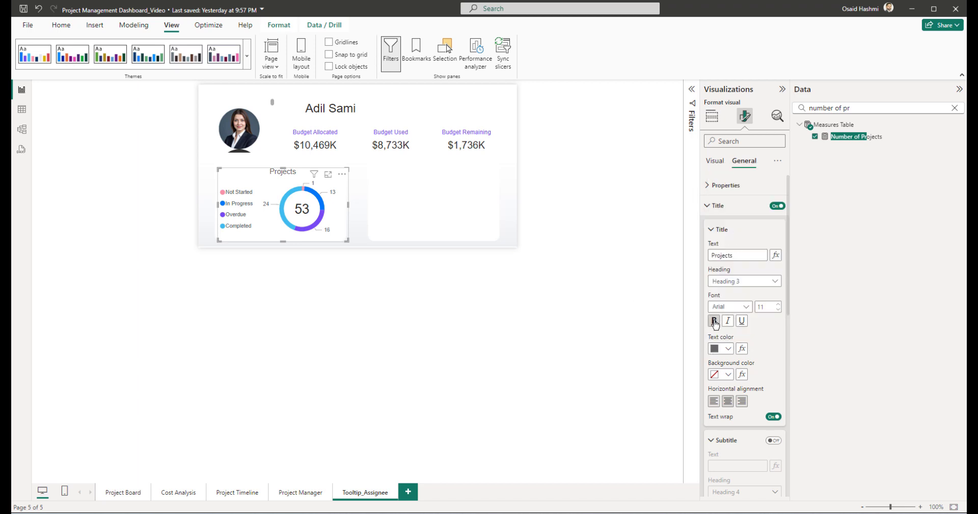
Step: Duplicate the donut chart together with its count card and place the copies over the empty white panel beside the originals
click(209, 169)
drag(212, 159, 363, 254)
key(ctrl+c)
key(ctrl+v)
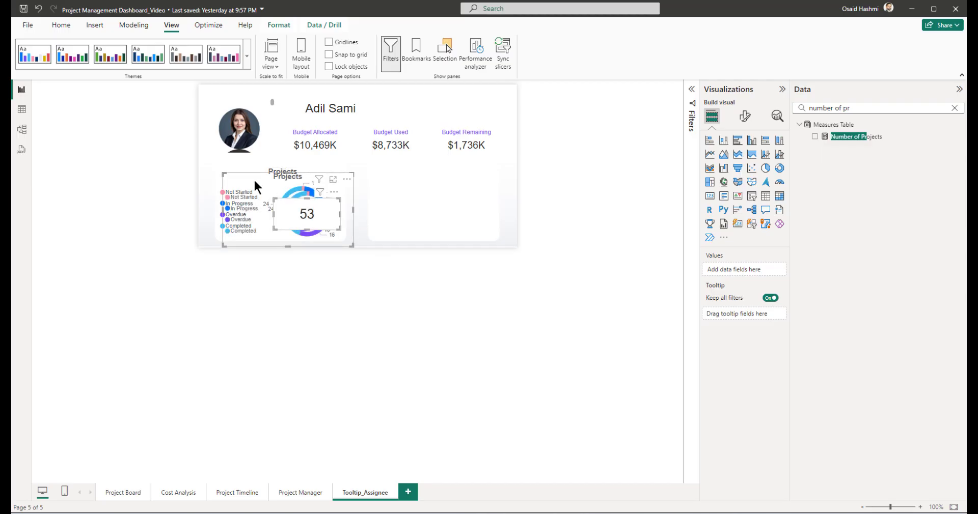
drag(254, 178, 401, 175)
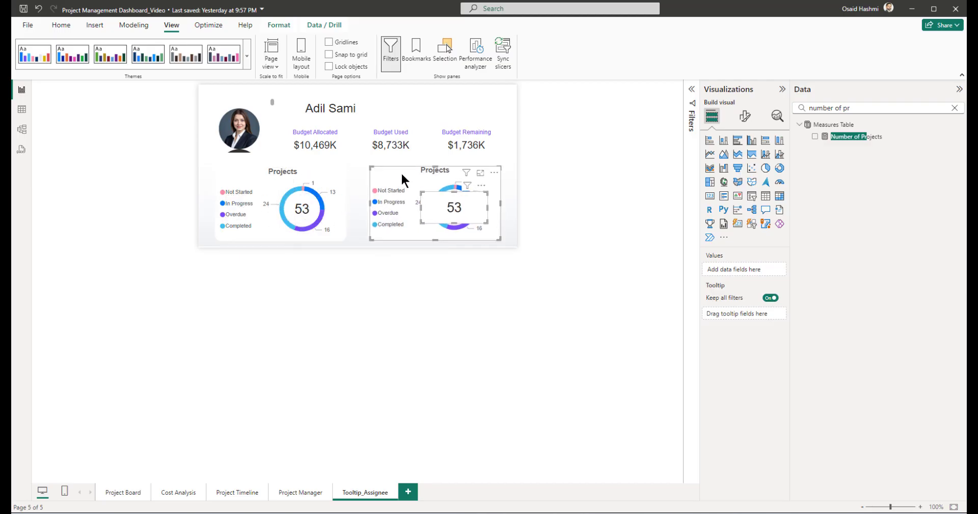
click(523, 291)
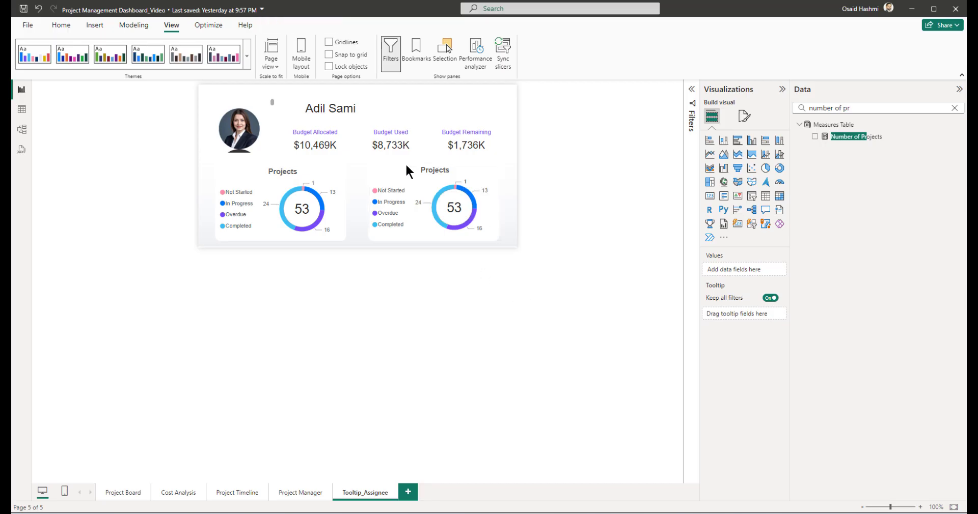
Step: Replace the copied donut chart's Number of Projects value with the Number of Tasks measure
click(422, 194)
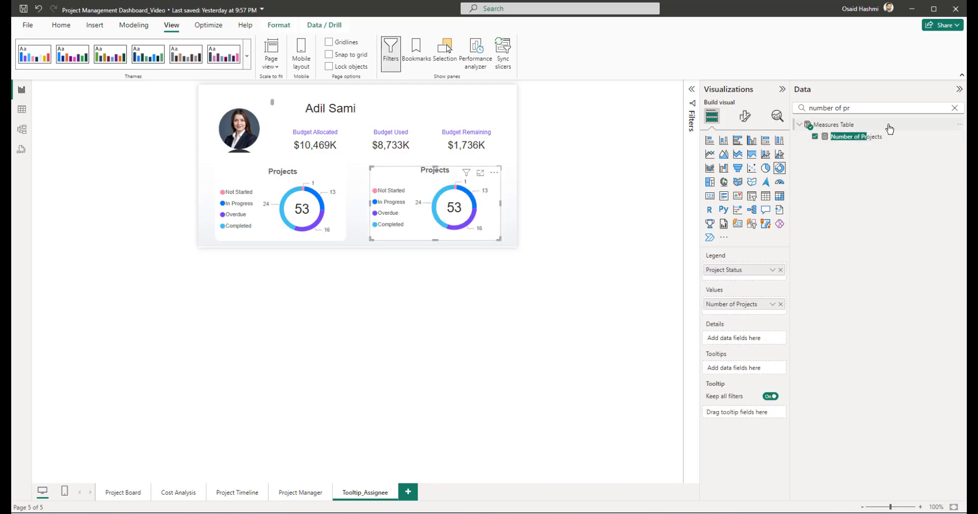
click(864, 109)
key(BackSpace)
text(tas)
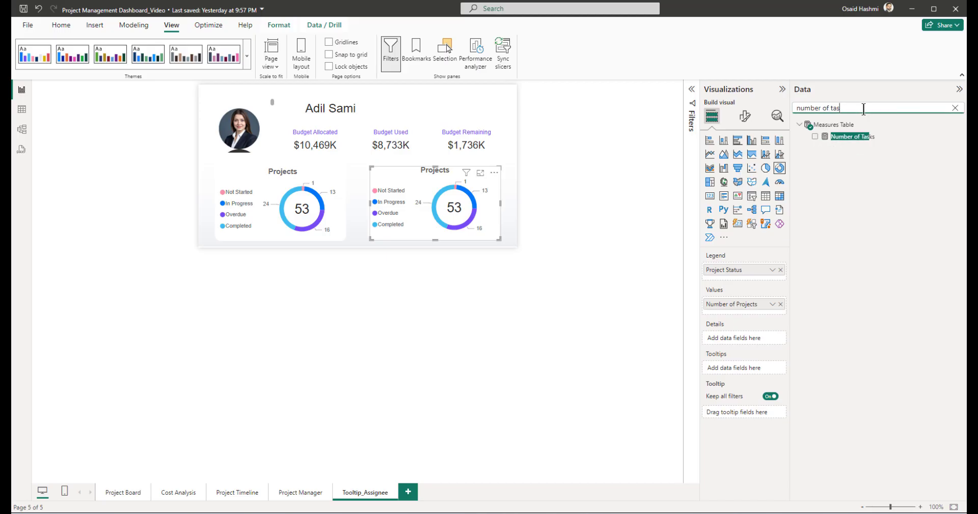
click(780, 304)
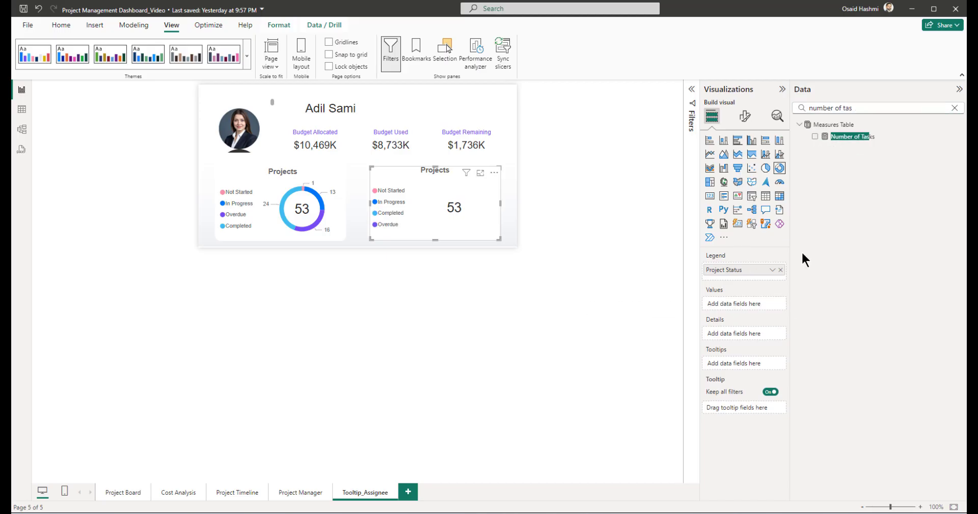
click(814, 137)
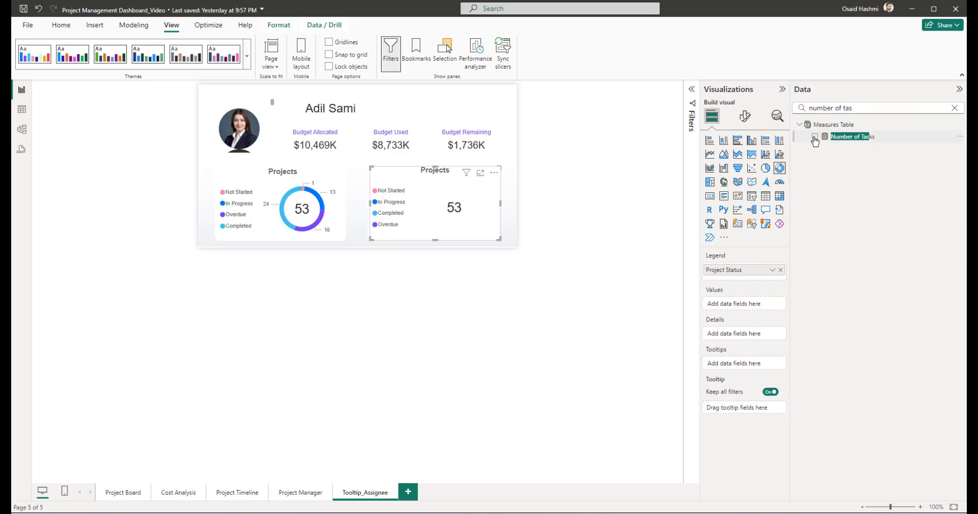
Step: Replace the copied donut chart's Project Status legend with the TaskStatus field from Dim_TaskStatus
click(780, 270)
click(830, 108)
key(ctrl+a)
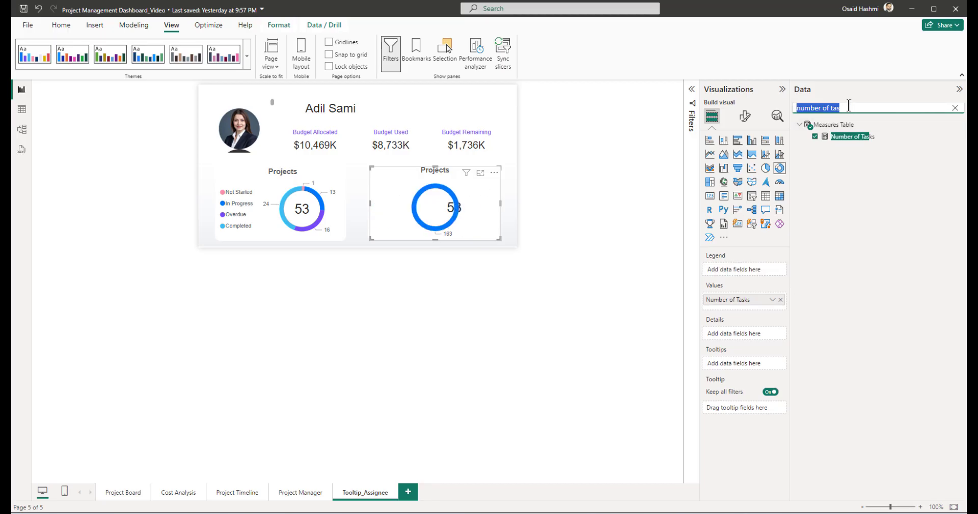
key(BackSpace)
text(status)
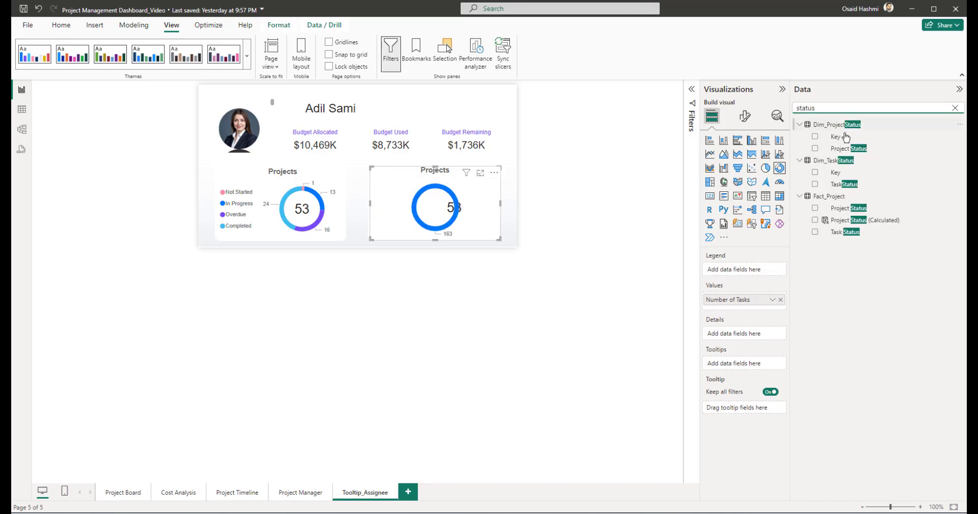
click(815, 184)
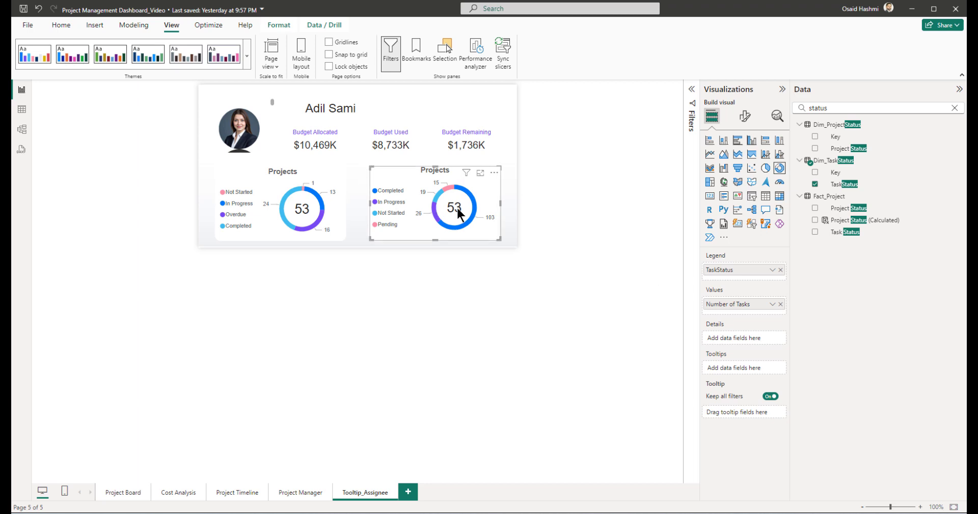
Step: Select the card over the copied donut chart through the layer list and swap its Number of Projects field for Number of Tasks
click(281, 25)
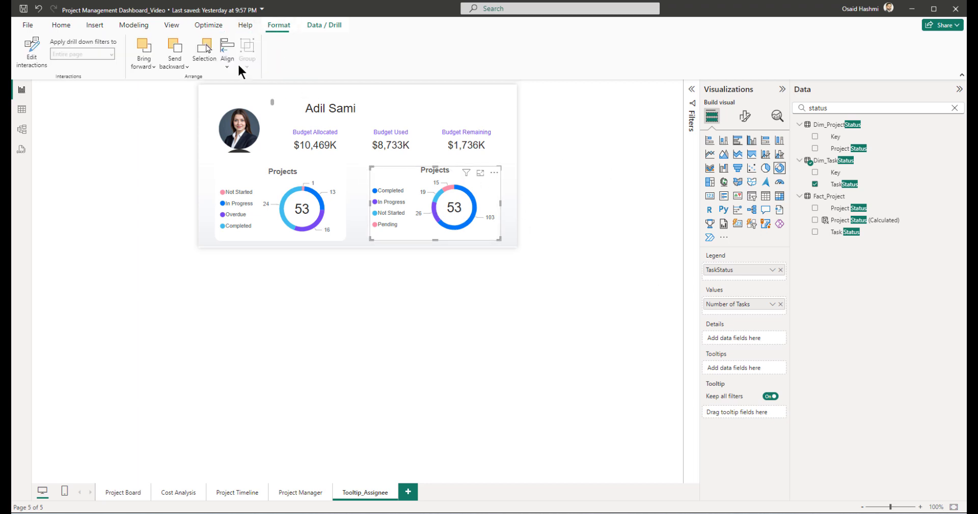
click(209, 51)
click(632, 210)
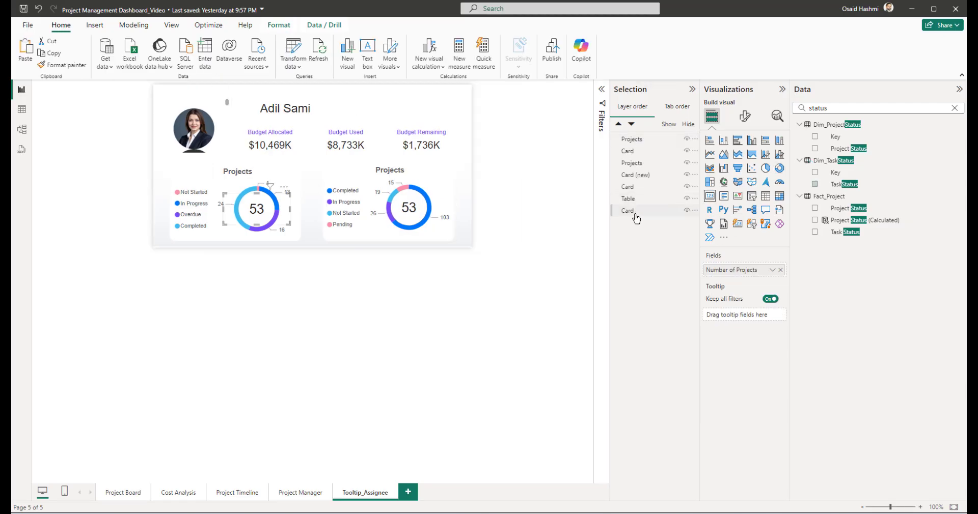
click(636, 187)
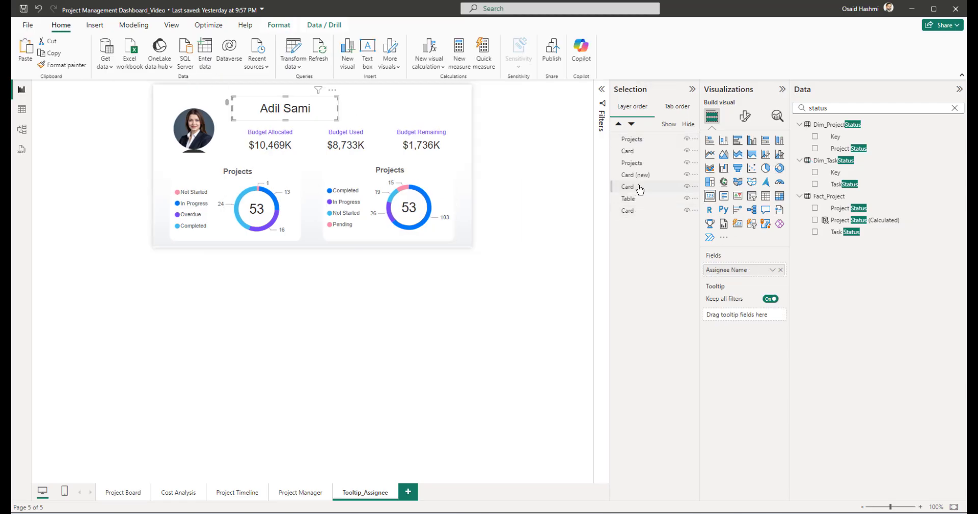
click(637, 153)
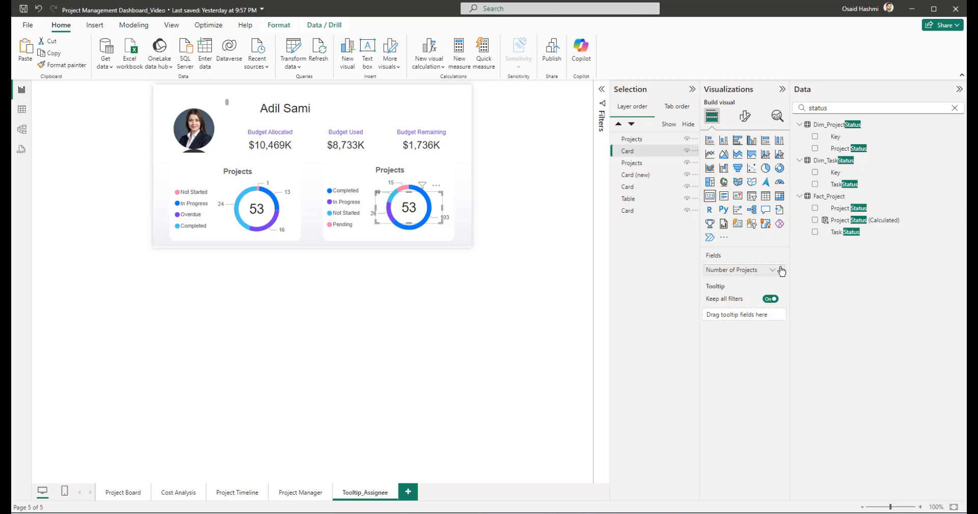
double_click(835, 109)
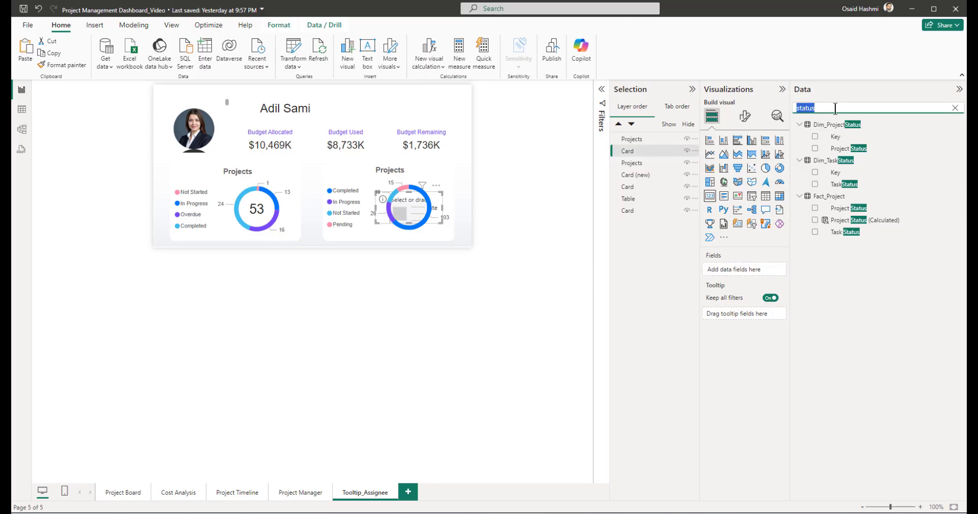
text(number of)
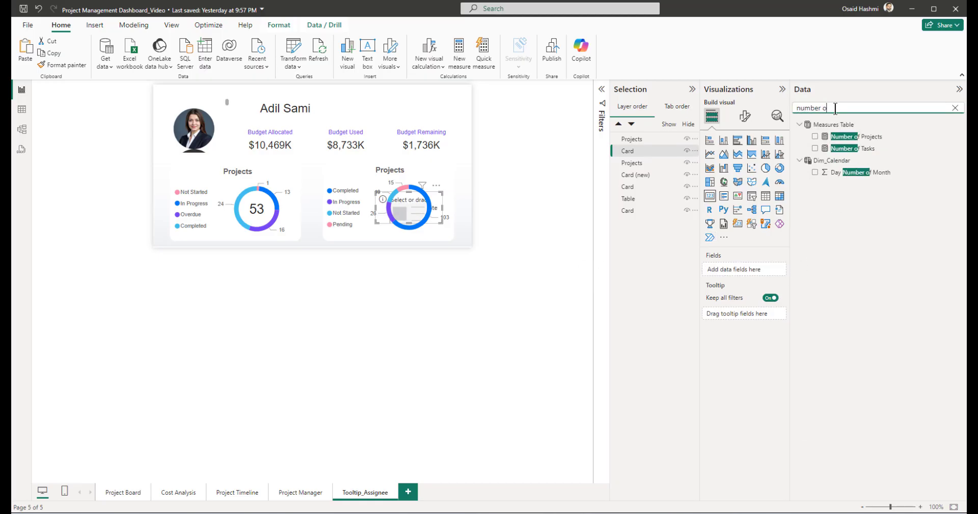
click(815, 148)
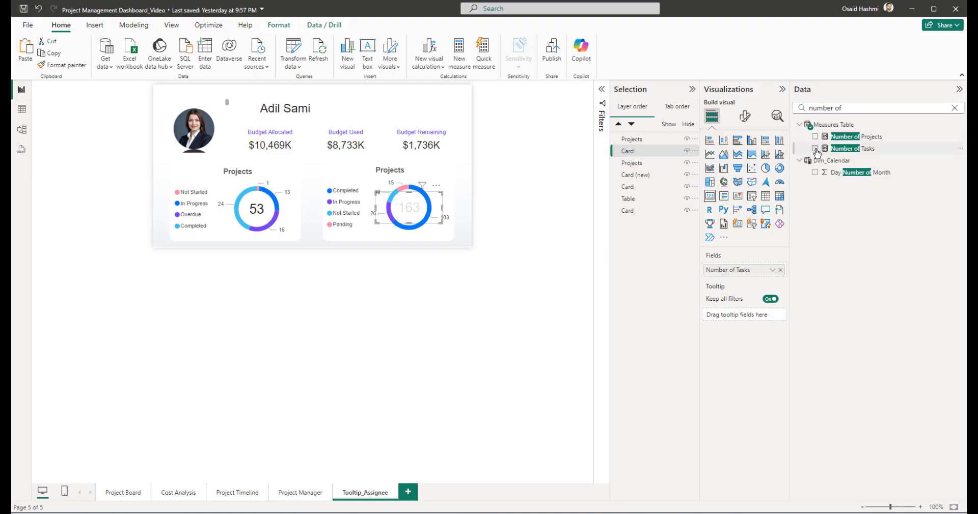
click(461, 265)
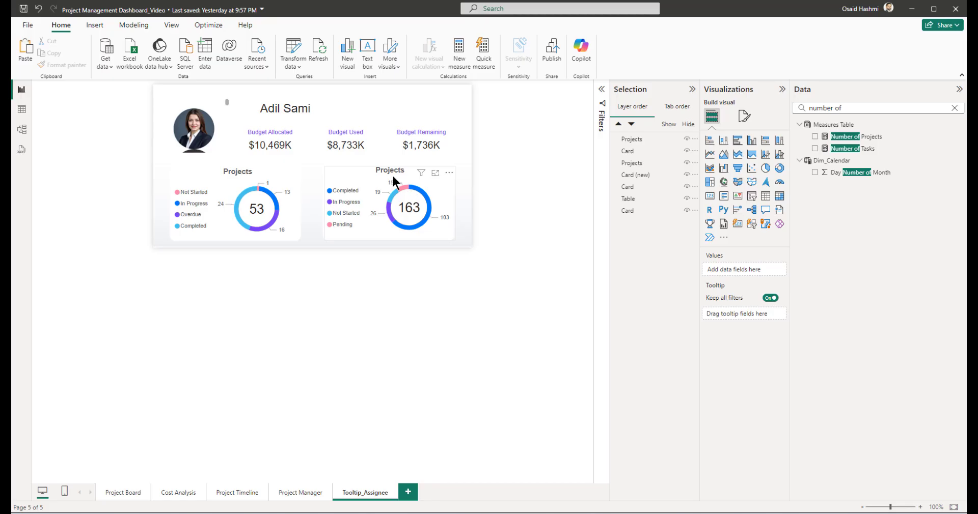
Step: Change the title text of the copied task-status donut chart to Tasks
click(441, 189)
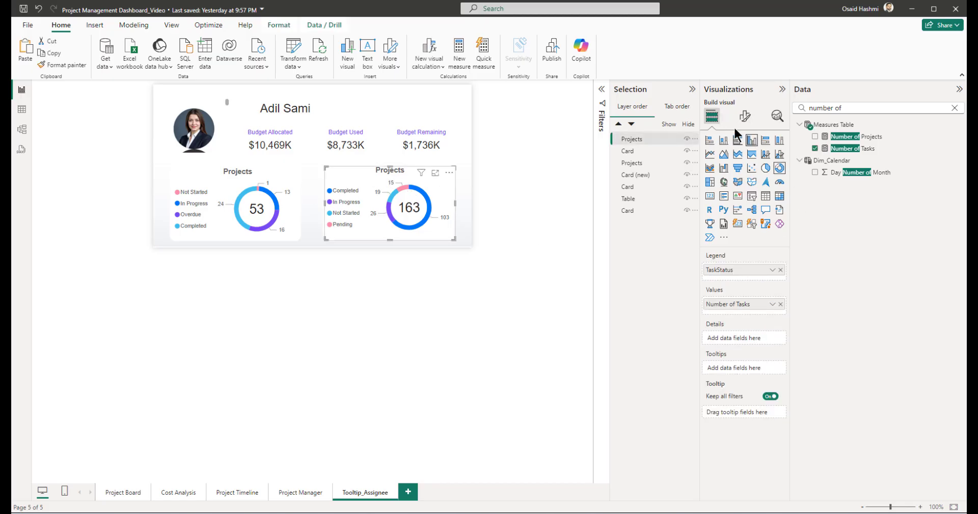
click(744, 116)
click(743, 161)
click(741, 206)
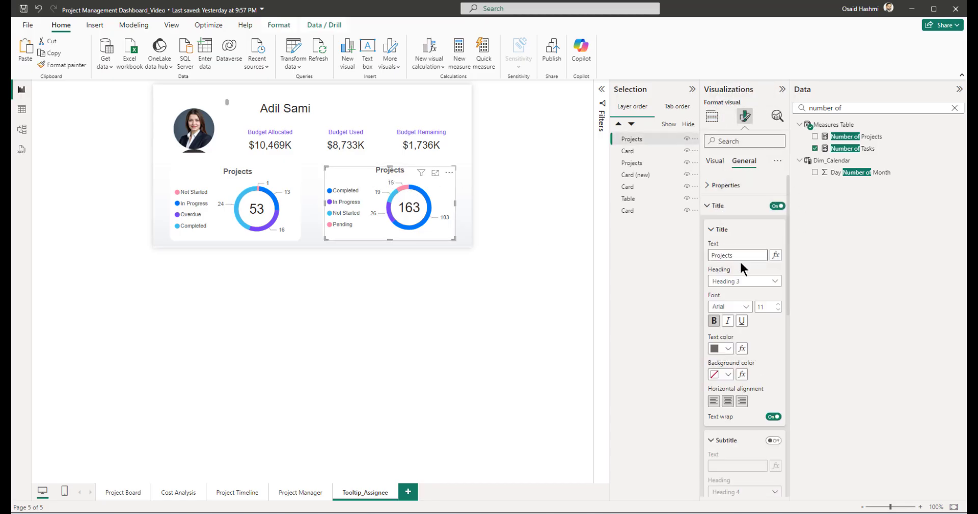
click(737, 255)
text(Tasks)
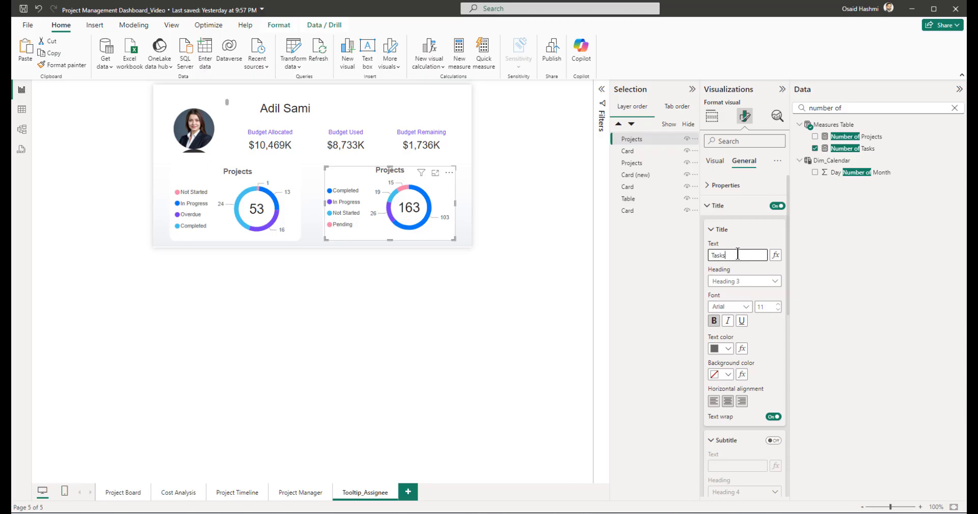
click(539, 283)
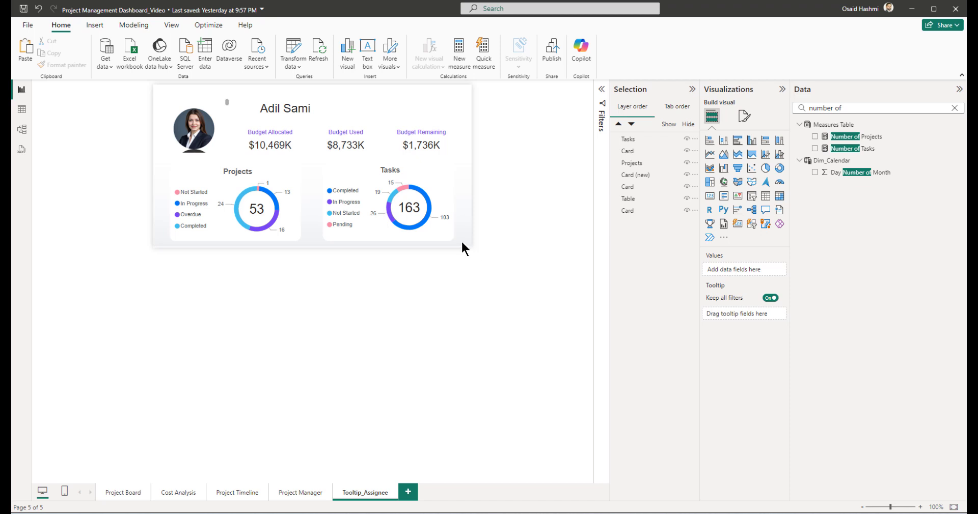
Step: Sort the Tasks donut chart's axis by TaskStatus
click(438, 197)
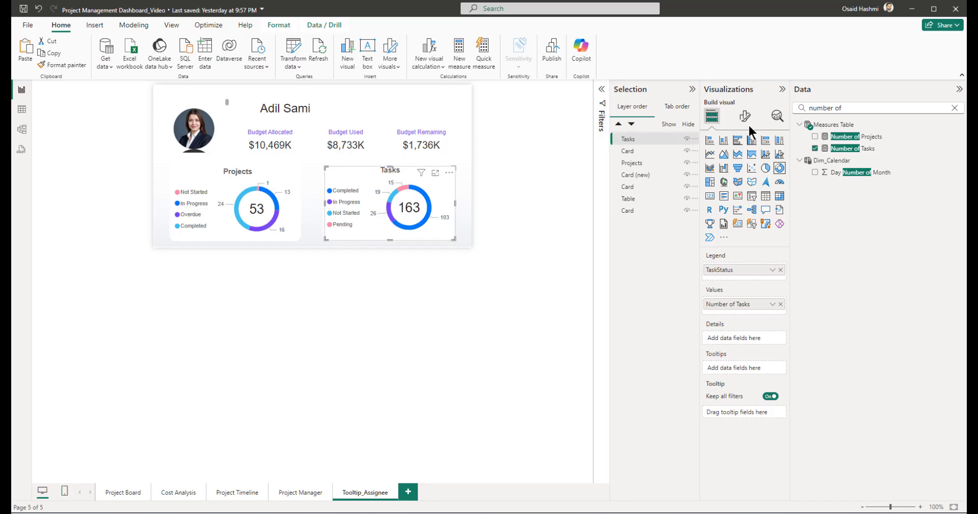
click(447, 174)
mouse_move(505, 231)
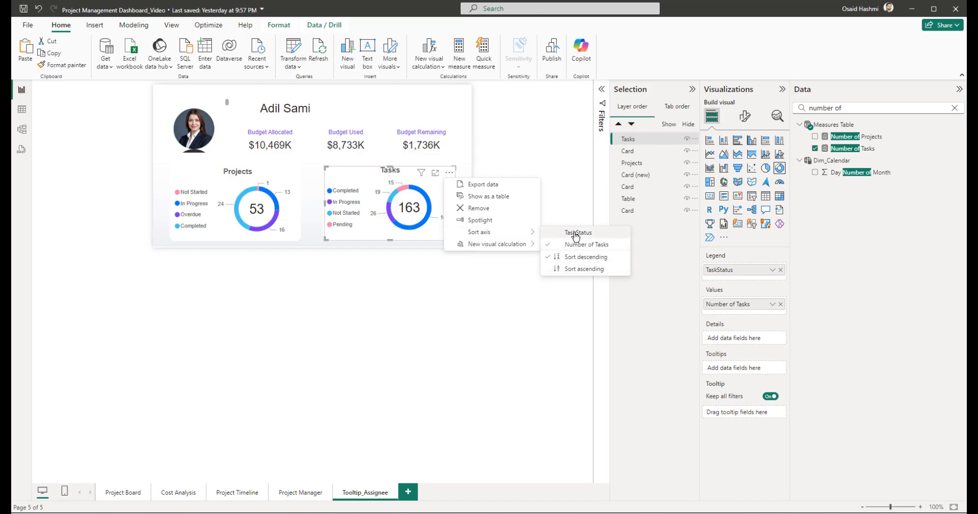
click(575, 234)
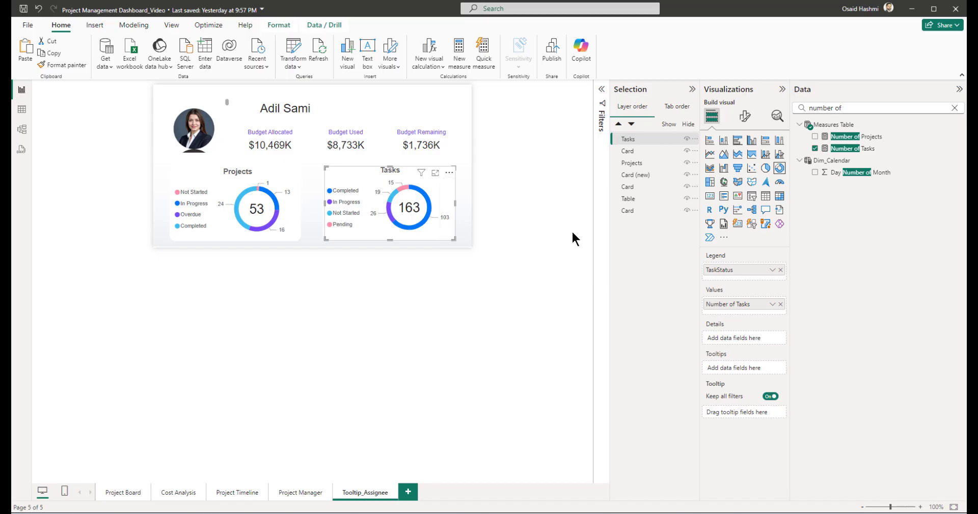
Step: Recolor the Tasks donut slices: Not Started theme purple, In Progress theme blue and Completed light blue
click(744, 116)
click(719, 206)
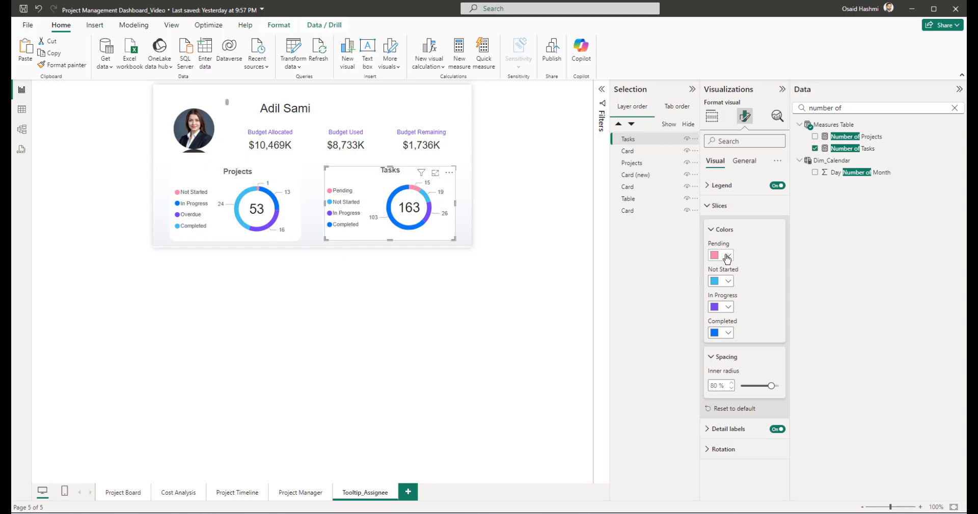
click(724, 281)
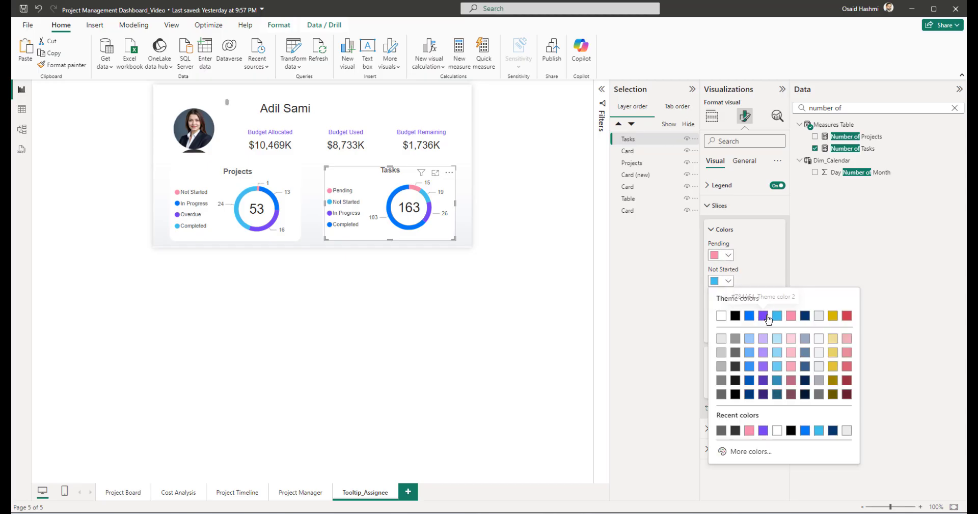
click(763, 316)
click(729, 306)
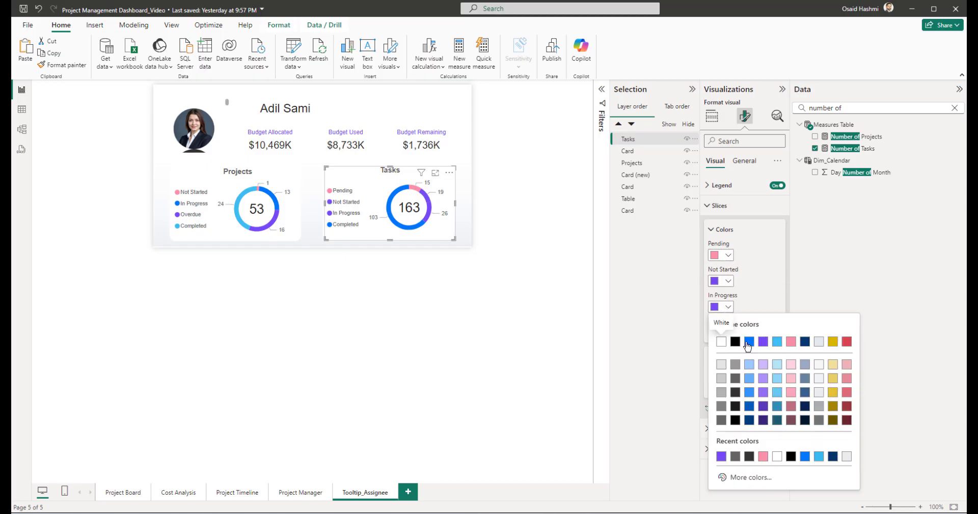
click(749, 342)
click(728, 332)
click(776, 175)
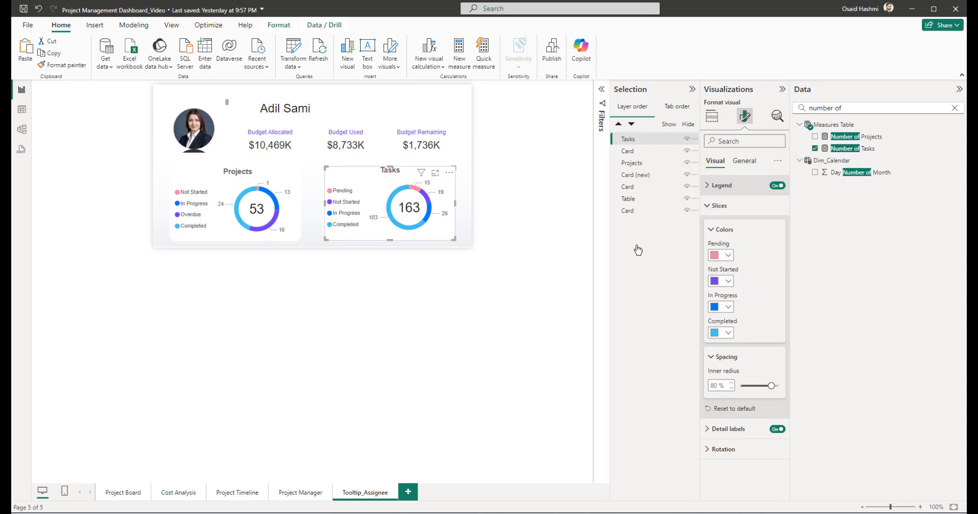
click(502, 305)
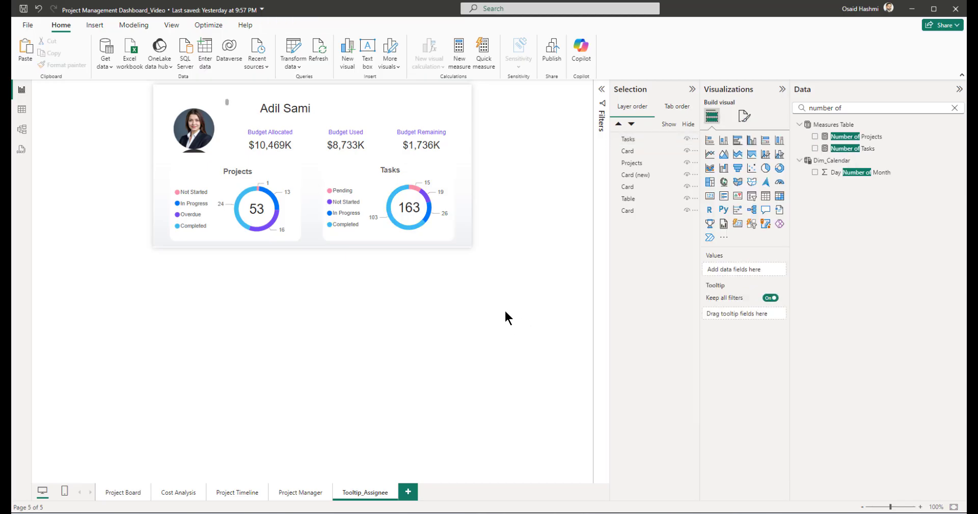
Step: Collapse the side panes on the Project Board page and preview the tooltip for rows of the Project Managers table
click(125, 493)
click(691, 89)
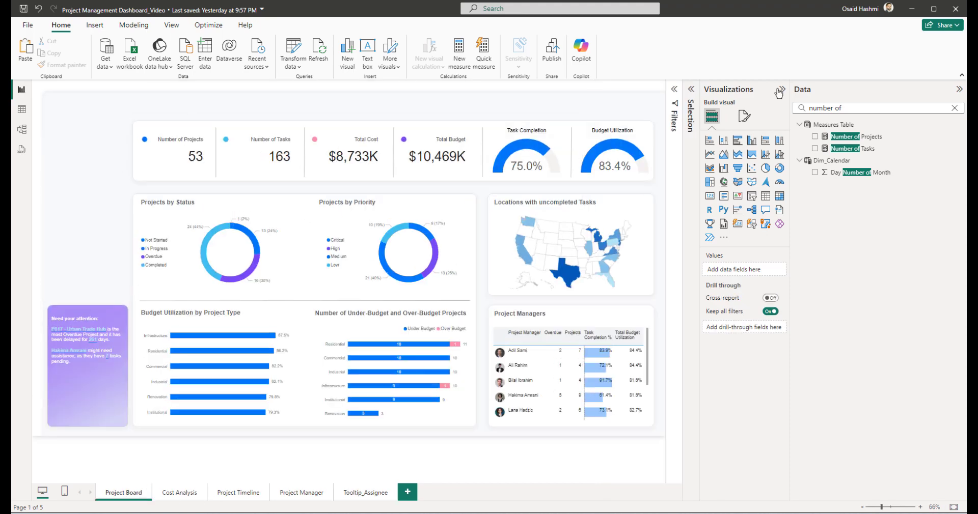
click(781, 89)
click(959, 89)
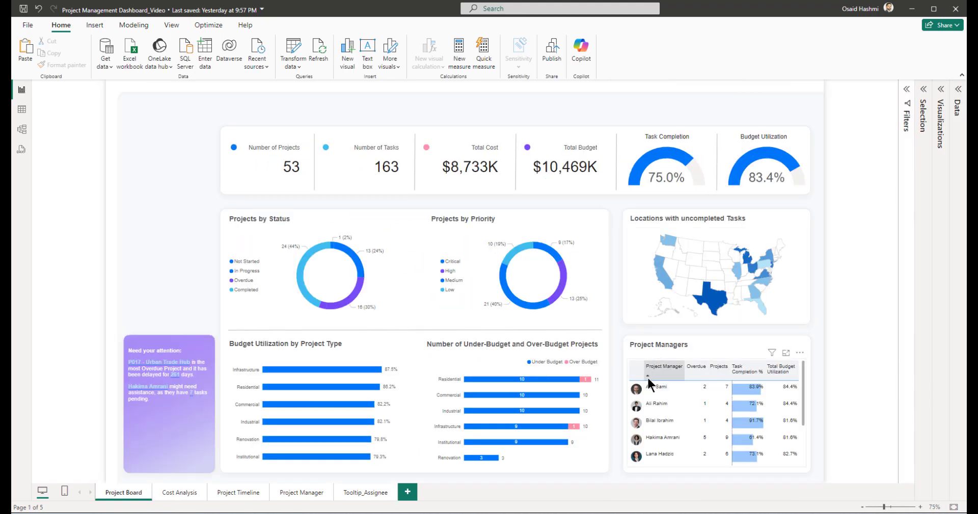
mouse_move(639, 391)
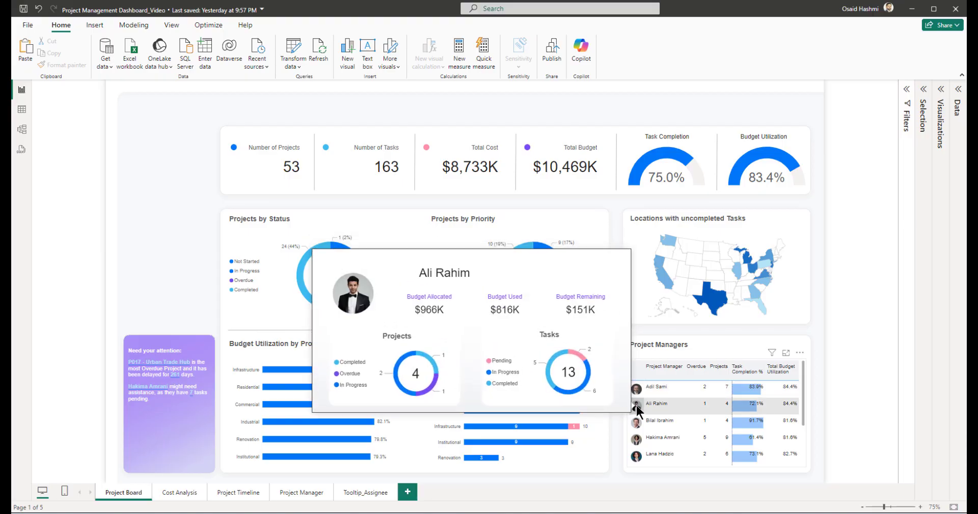
Step: Hide the Tooltip_Assignee page from report viewers
click(377, 492)
right_click(375, 492)
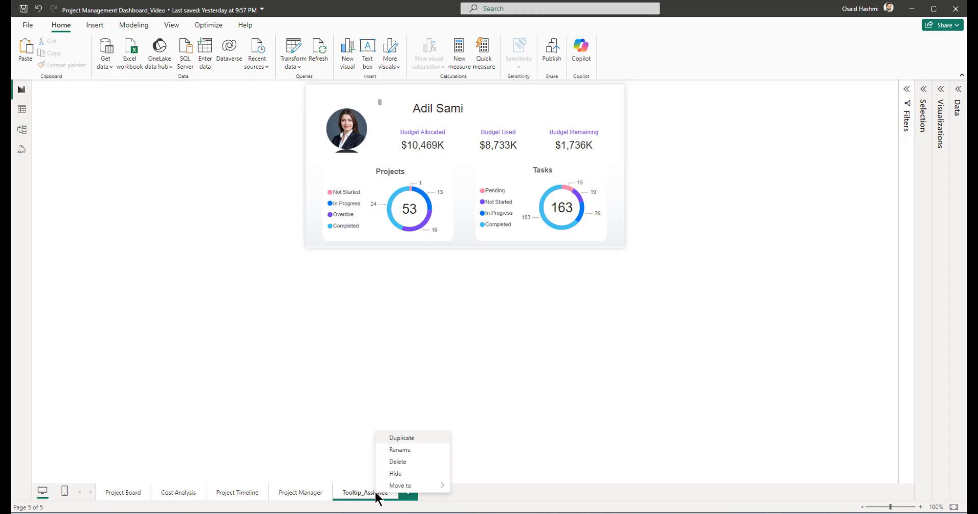
click(413, 475)
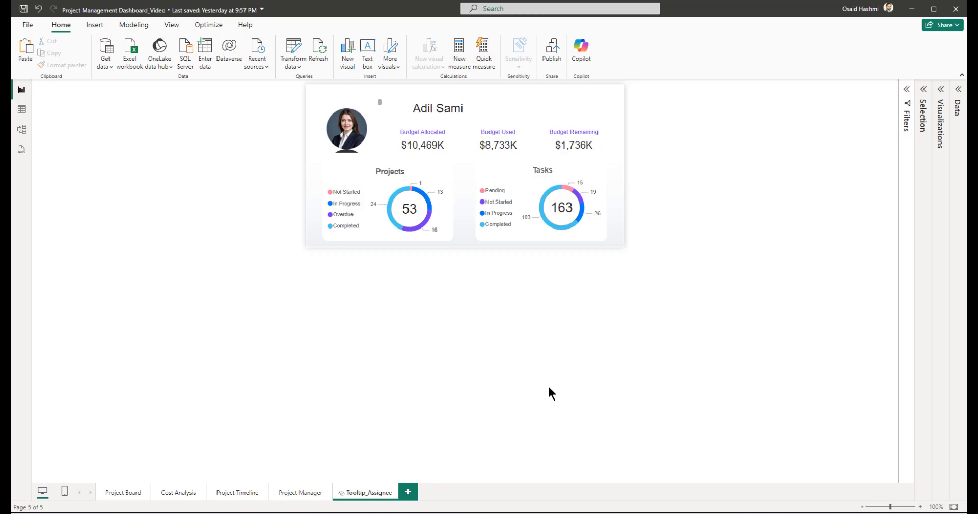
Step: View the Cost Analysis page, and add a new report page named Tooltip_BudgetCost
click(170, 492)
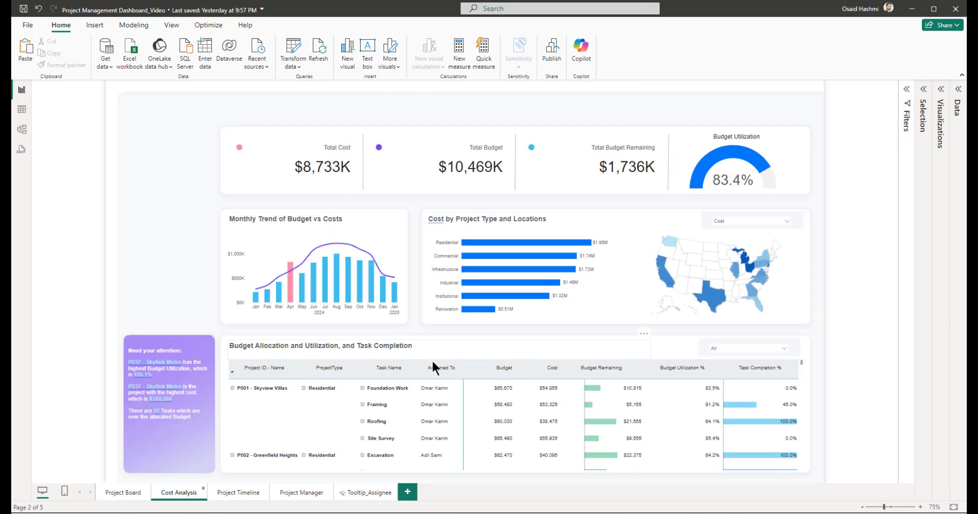
click(408, 492)
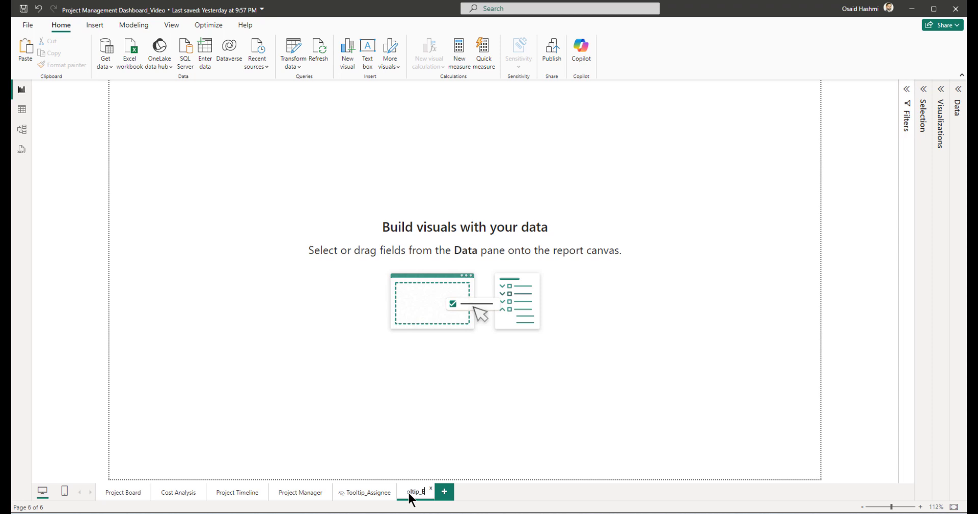
key(Return)
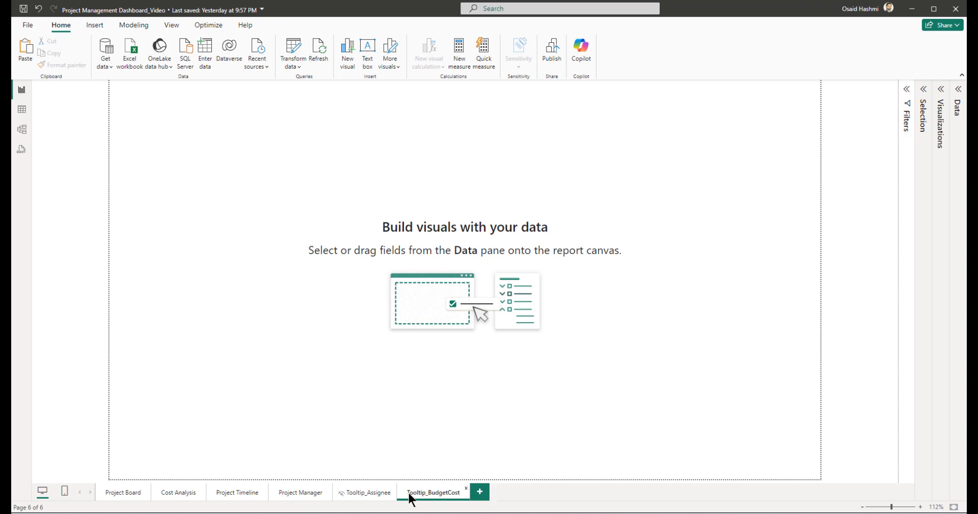
Step: Allow the Tooltip_BudgetCost page to be used as a tooltip in its page information
click(940, 95)
click(905, 116)
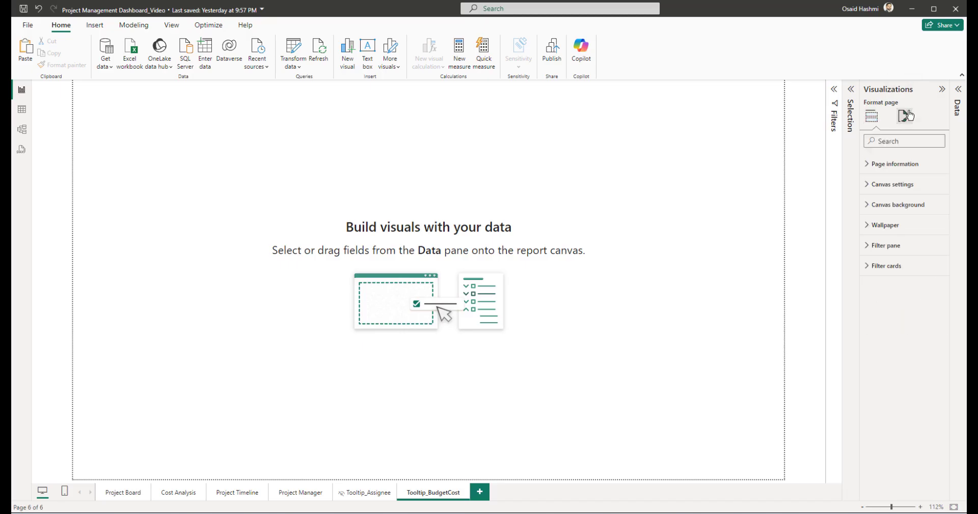
click(883, 164)
click(932, 212)
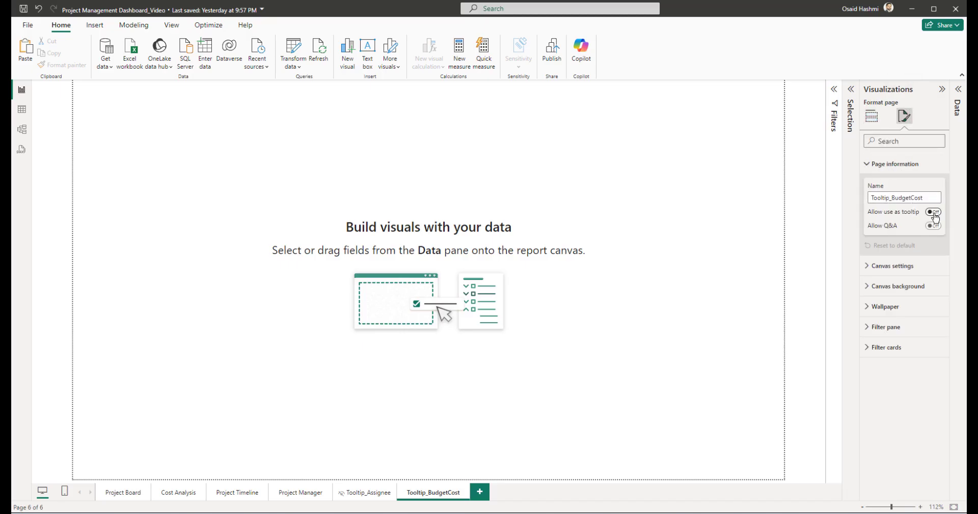
click(883, 166)
Step: Set the tooltip page's canvas to a custom size with a height of 220 px and a width of 290 px
click(886, 184)
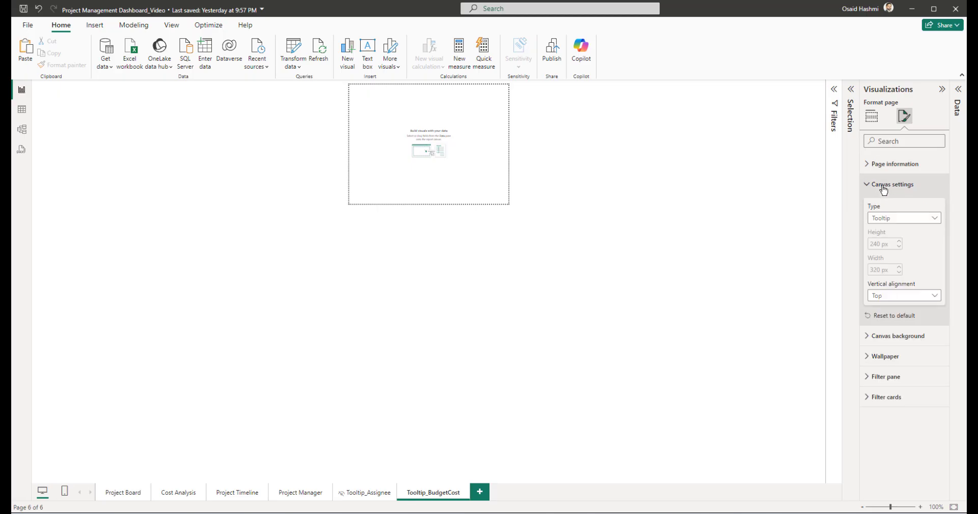
click(888, 219)
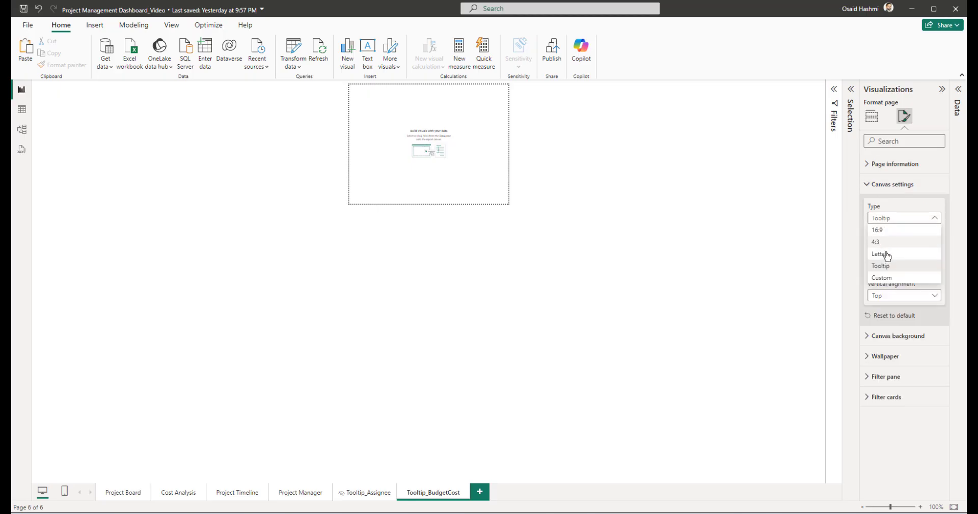
click(881, 278)
click(878, 244)
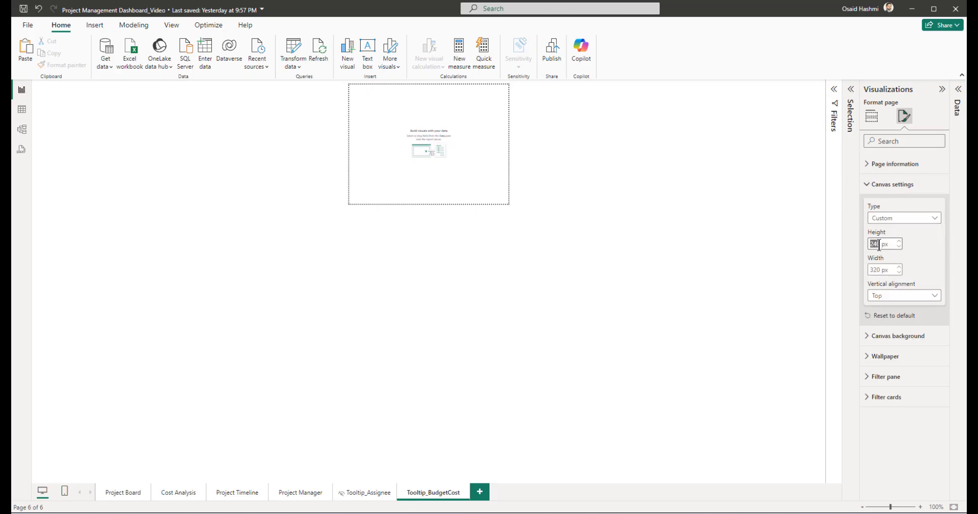
text(220)
key(Tab)
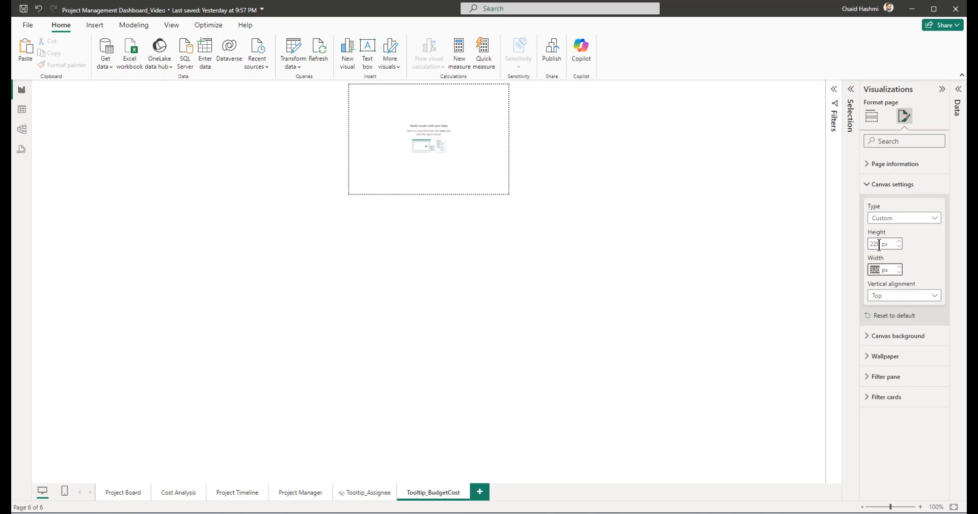
text(290)
key(Return)
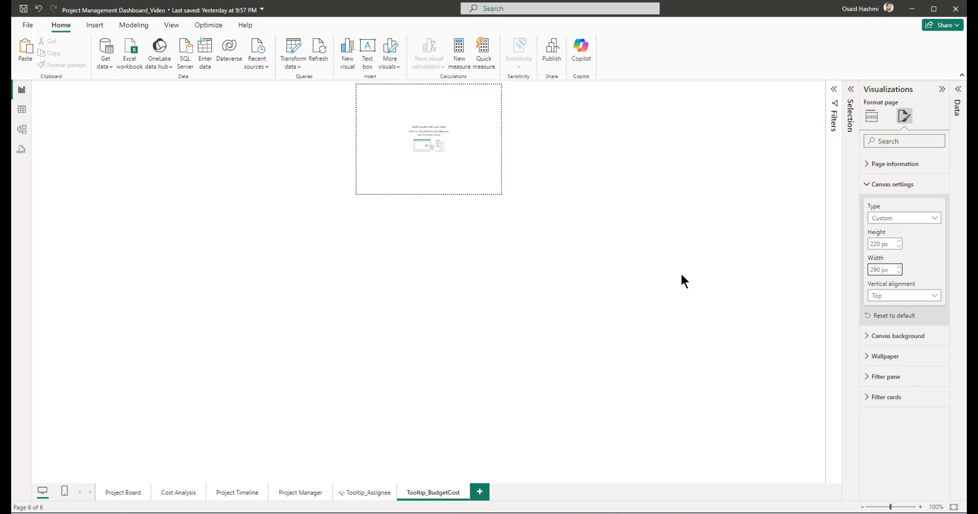
click(886, 186)
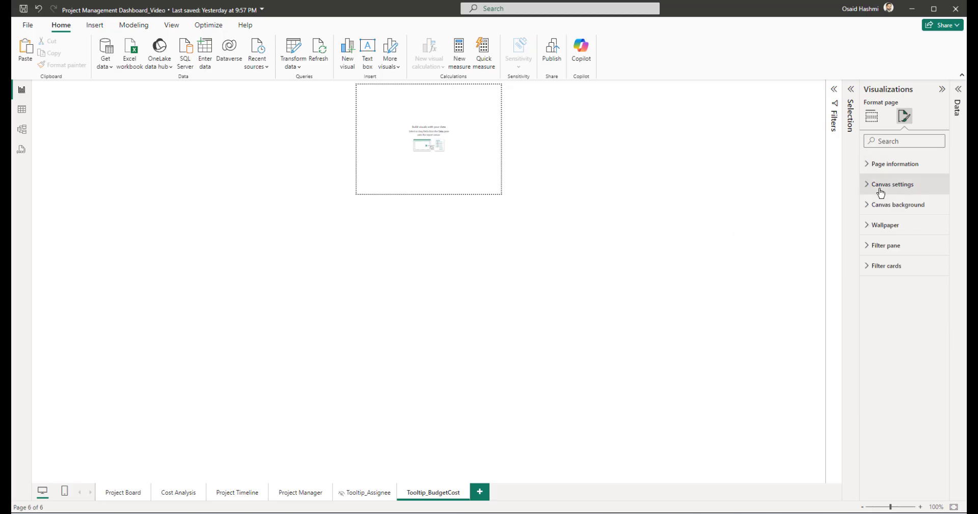
Step: Set Tooltip_BudgetCost.svg as the canvas background image and lower its transparency to the minimum
click(884, 205)
click(935, 264)
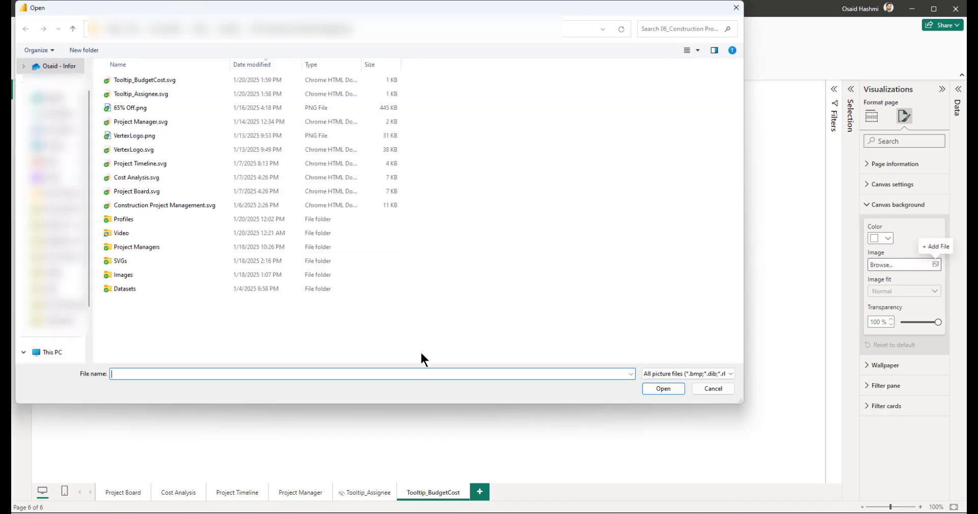
double_click(152, 80)
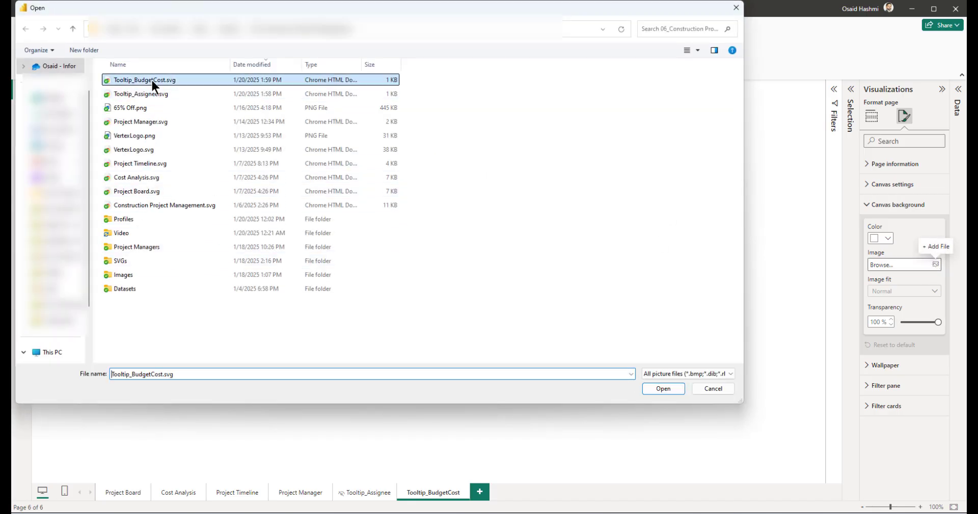
drag(938, 323, 639, 328)
click(585, 333)
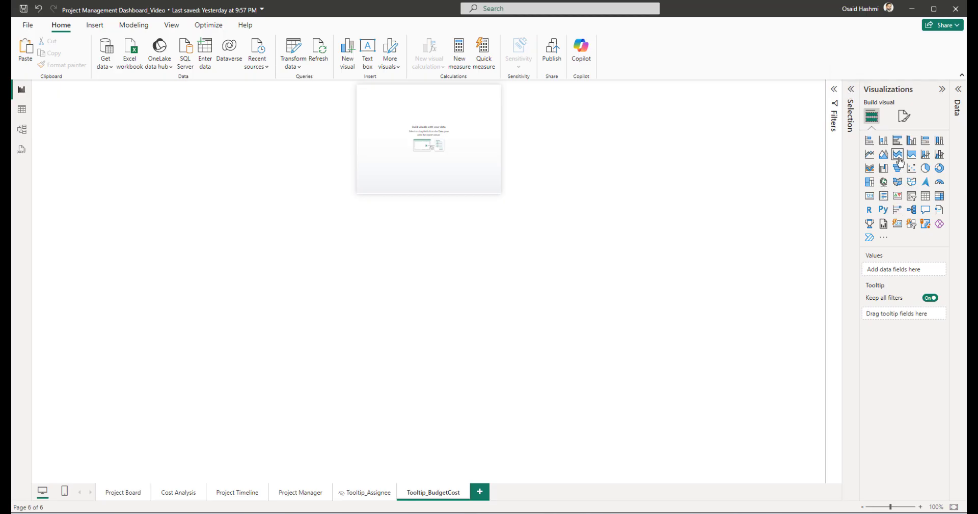
Step: Insert a waterfall chart on the Tooltip_BudgetCost page and stretch its edges to fill the canvas
click(883, 168)
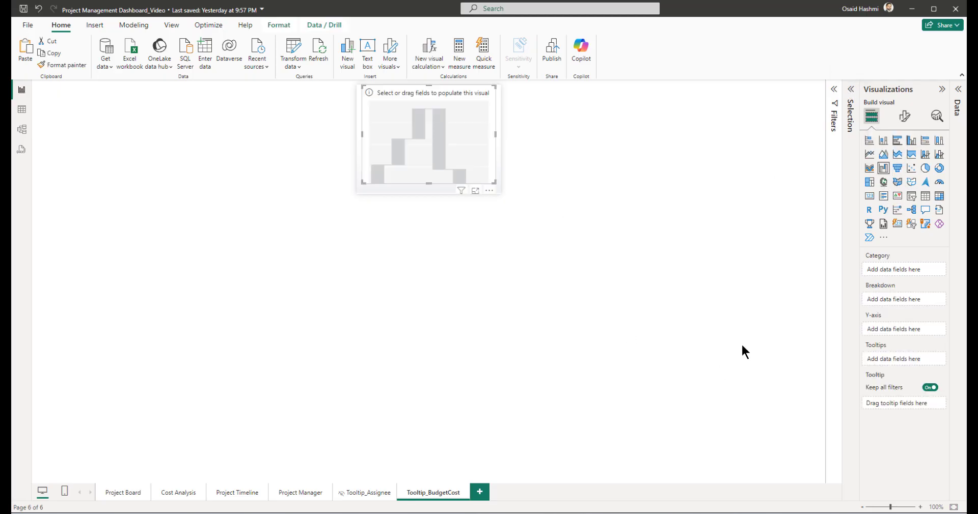
click(957, 94)
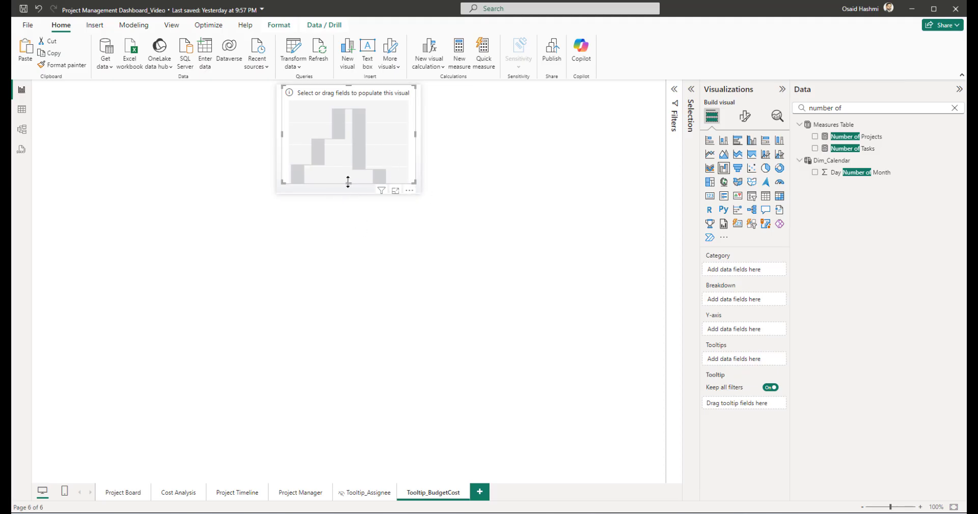
drag(347, 182, 347, 193)
drag(281, 138, 265, 139)
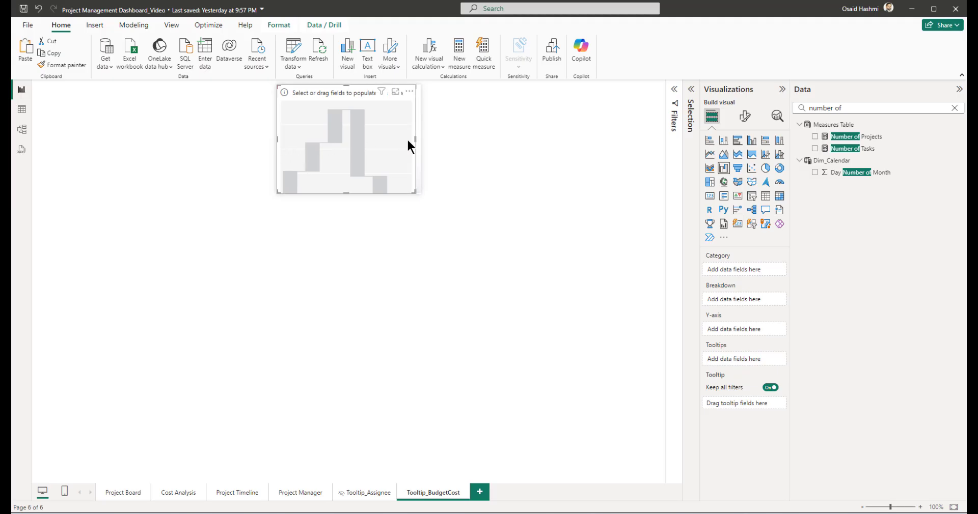
drag(416, 138, 420, 138)
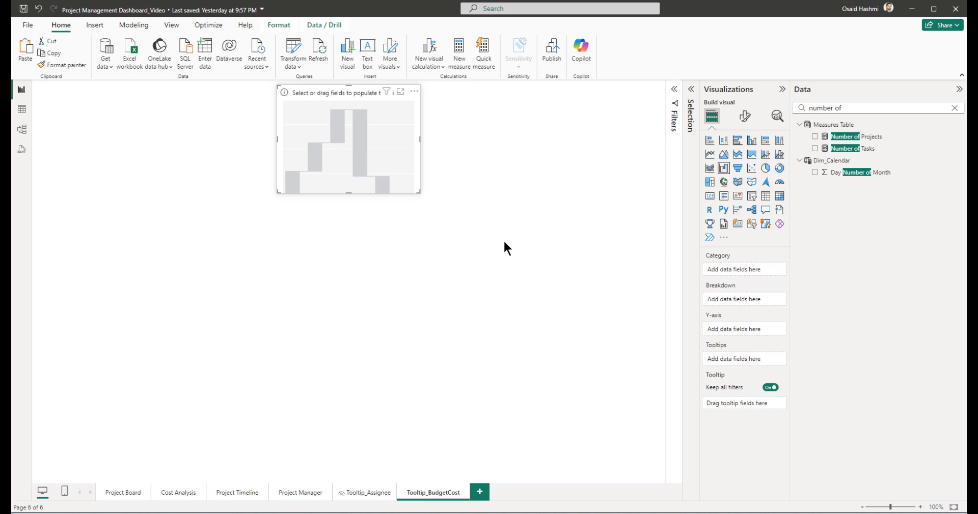
Step: Find the Total Budget Remaining measure and add it to the waterfall chart's Y-axis
triple_click(841, 110)
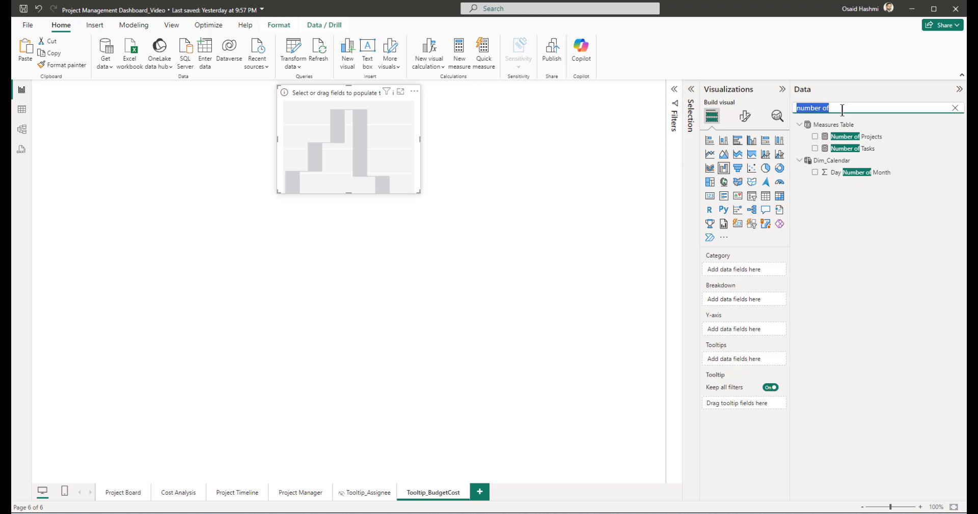
text(t)
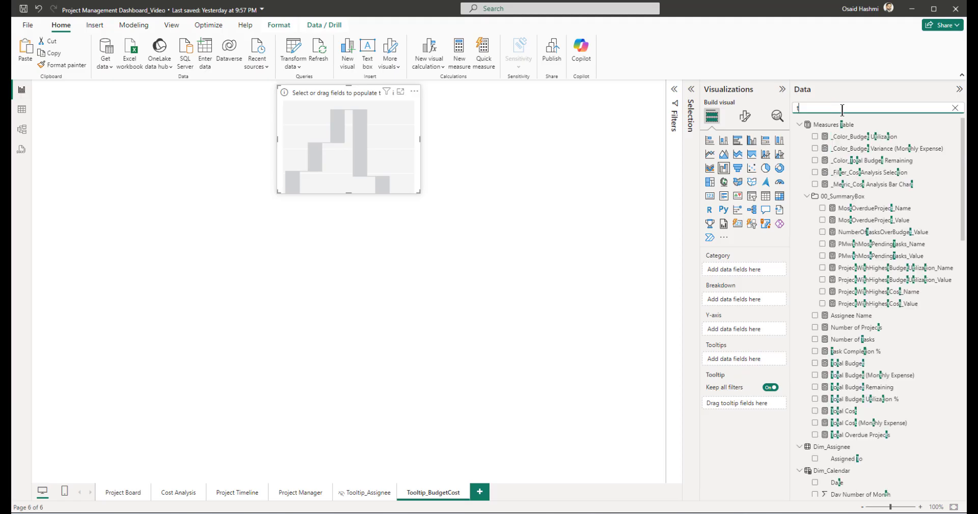
text(otal budget rem)
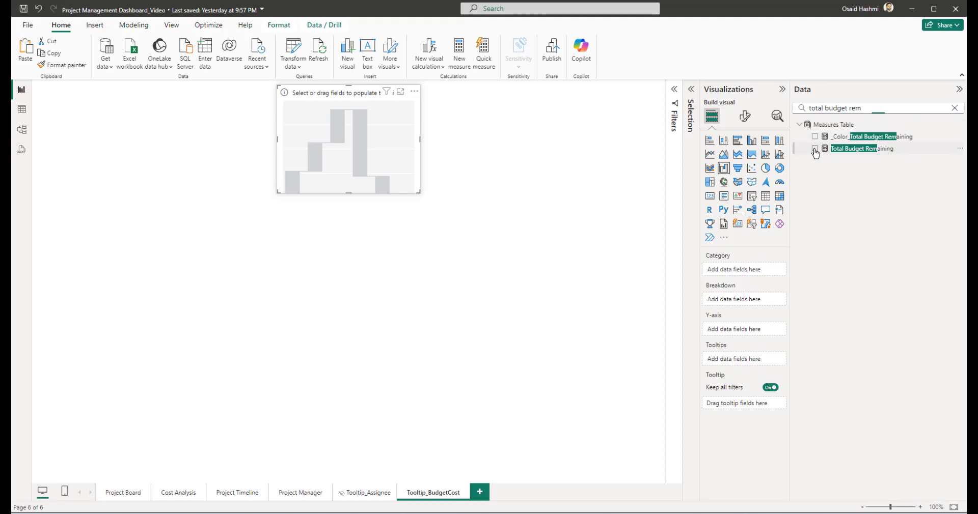
click(815, 148)
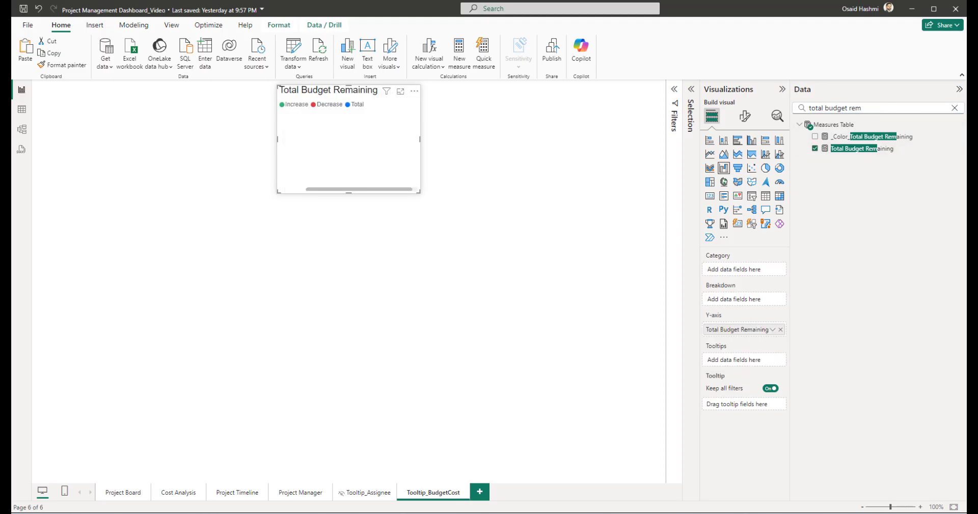
Step: Find the Task Name field in Dim_Task and add it as the waterfall chart's category
click(874, 108)
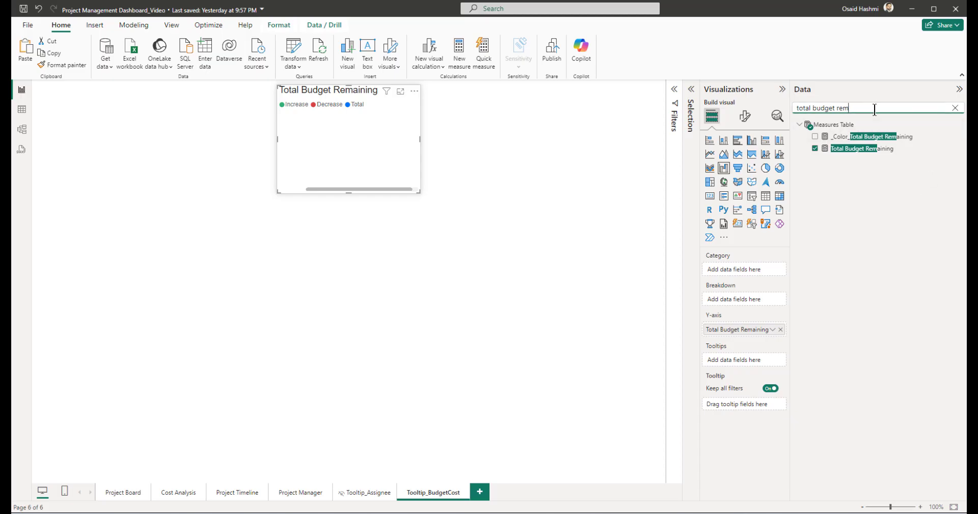
key(ctrl+a)
key(BackSpace)
text(task name)
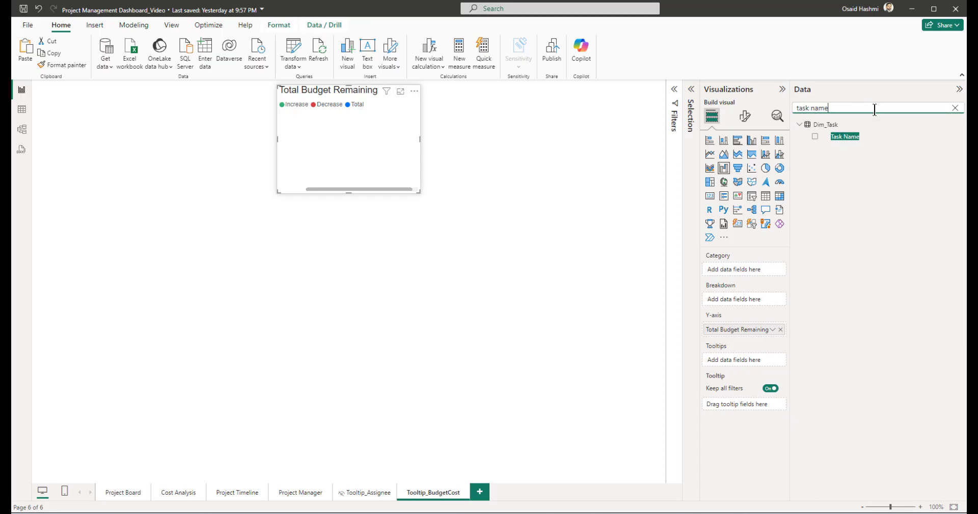
click(815, 136)
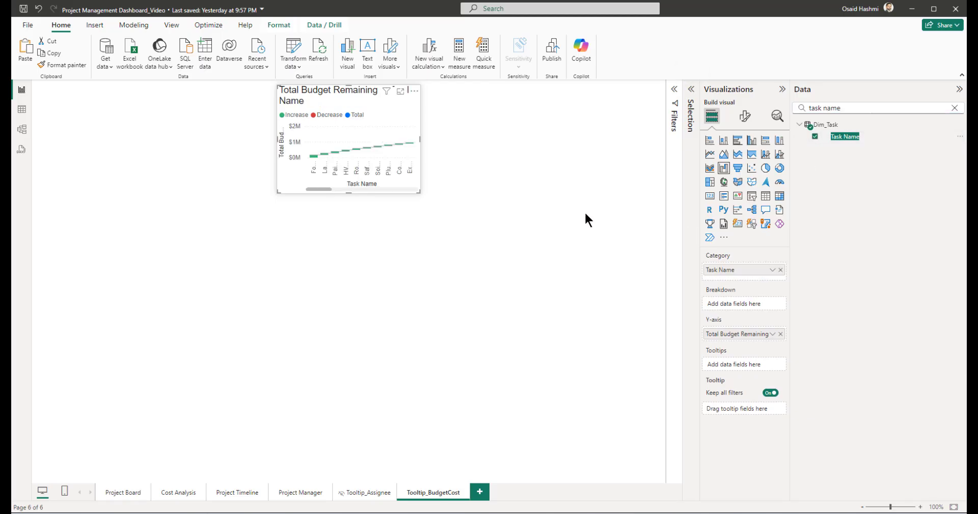
Step: Turn off the waterfall chart's background in its effects settings
click(741, 118)
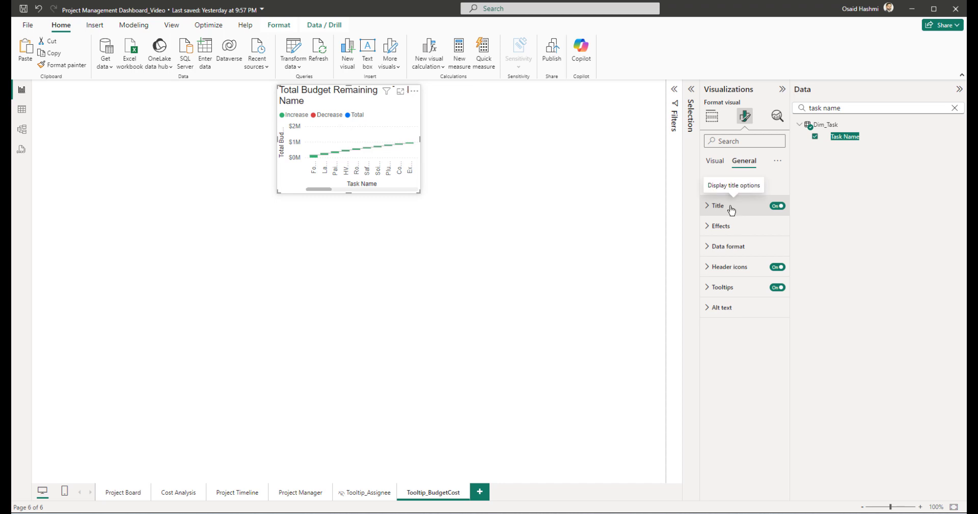
click(727, 226)
click(772, 251)
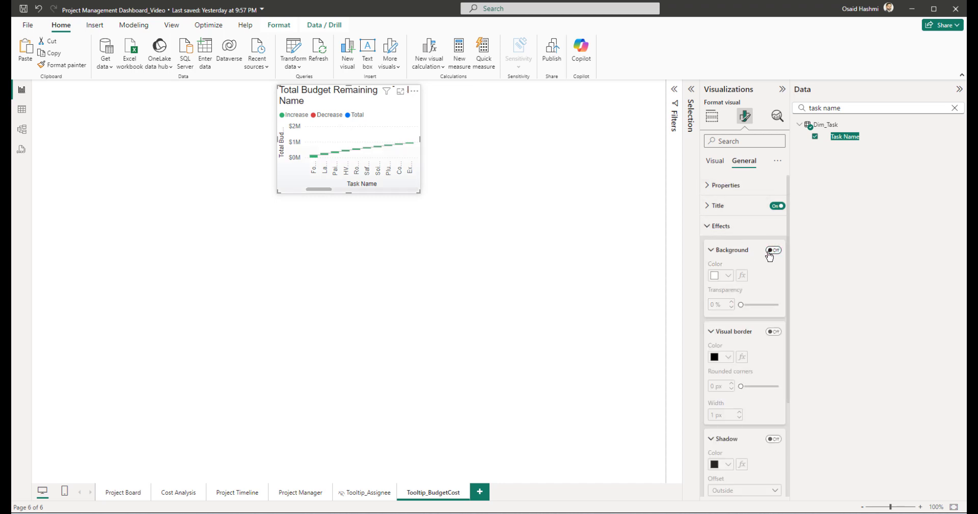
click(724, 231)
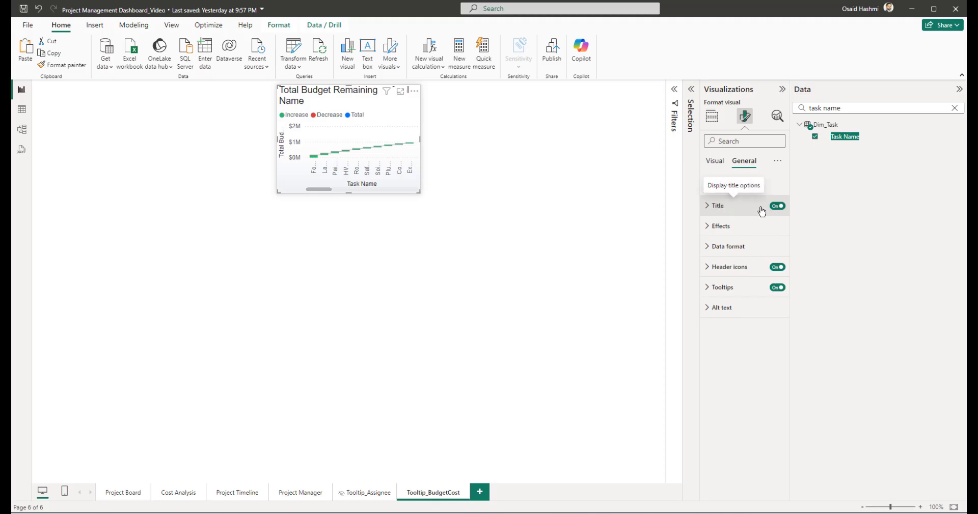
Step: Set the waterfall chart's title text to "Budget Remaining (Variance)"
click(728, 208)
click(751, 255)
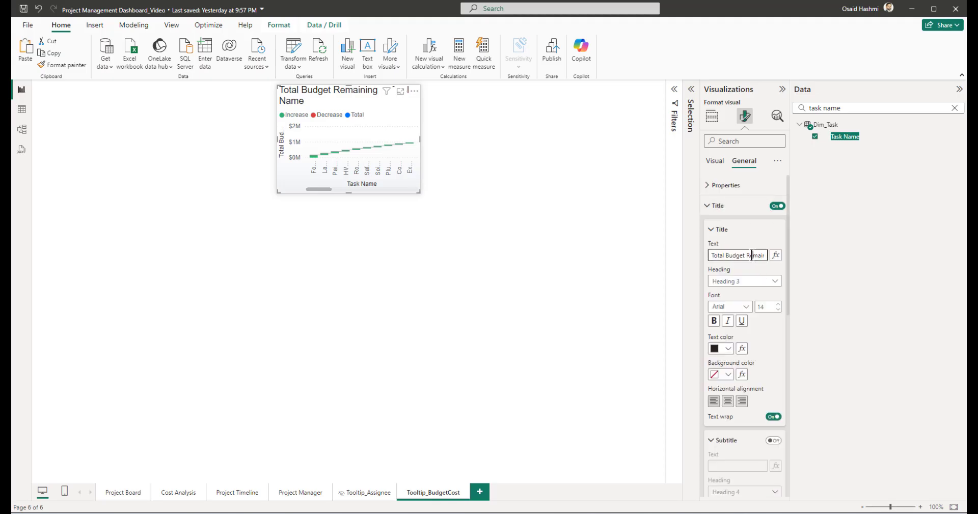
key(ctrl+a)
text(Budget Remaining (Variance)
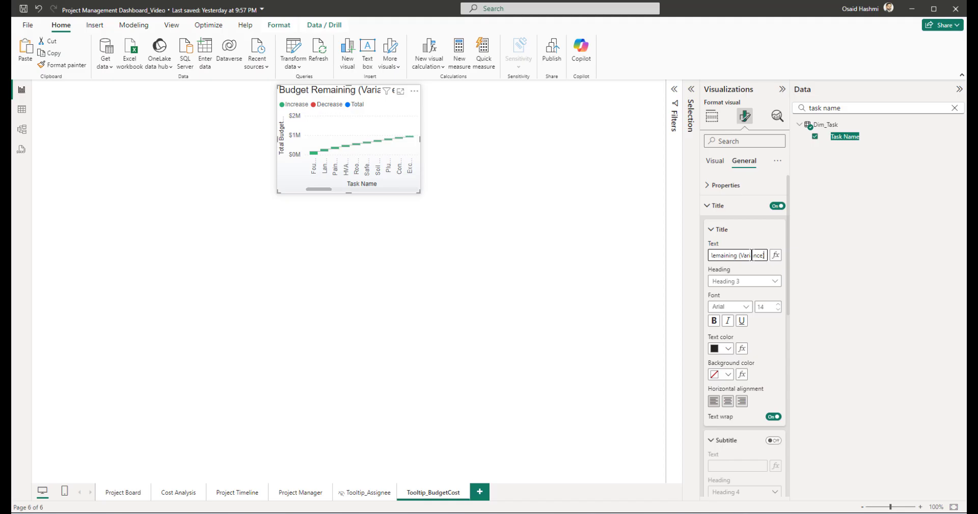
Step: Format the chart title as bold, centred, dark gray text with a font size of 10
click(727, 349)
click(736, 244)
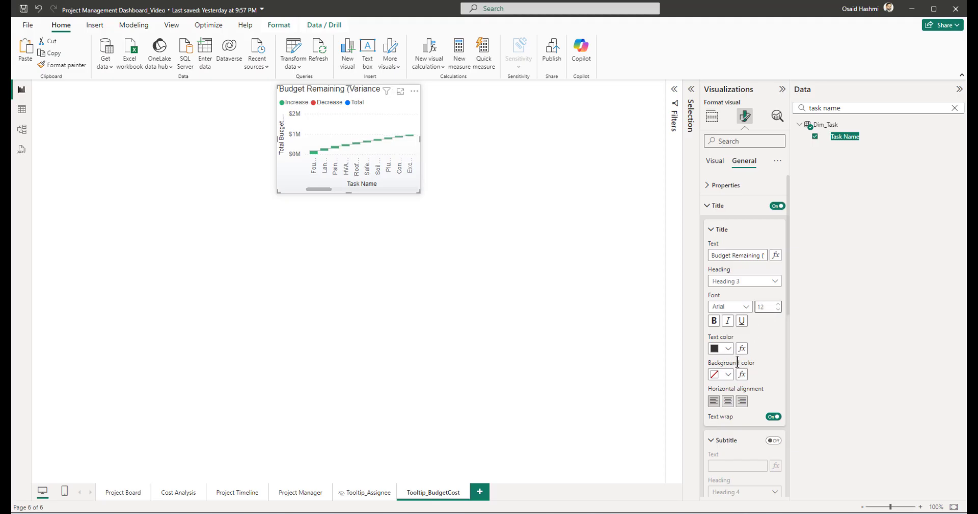
click(714, 320)
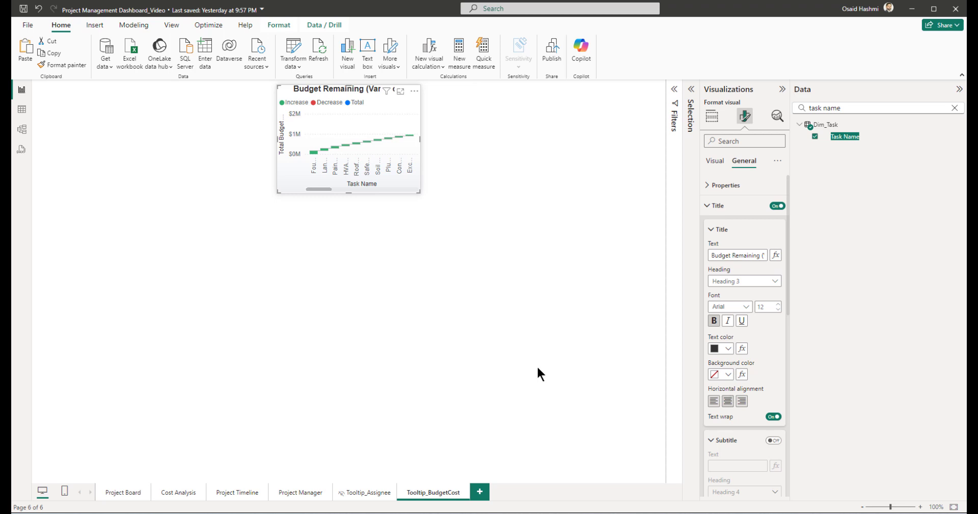
click(716, 349)
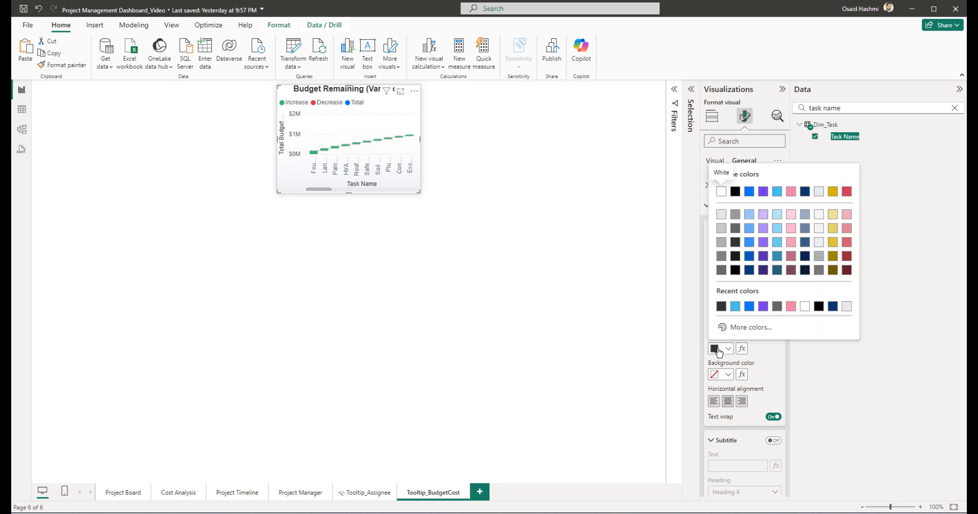
click(735, 228)
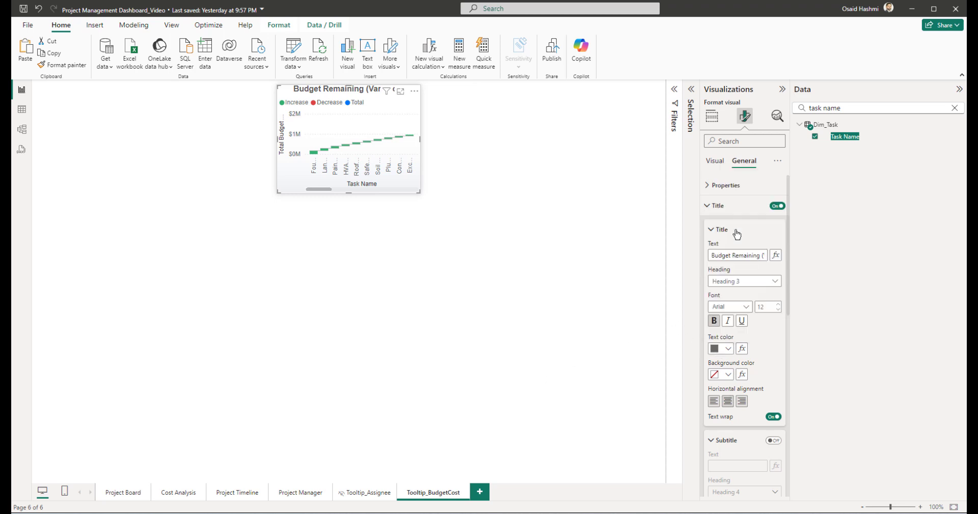
click(769, 307)
text(10)
key(Return)
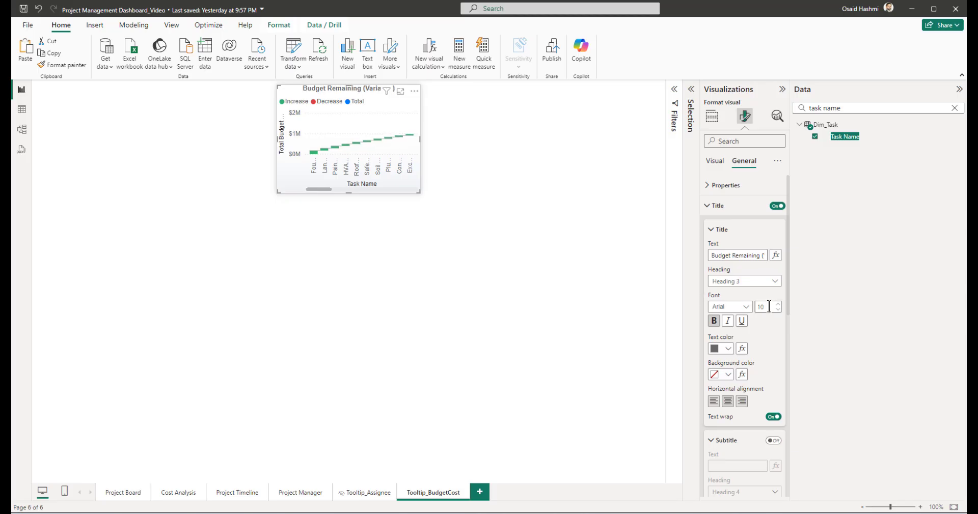
click(481, 214)
Step: Turn off the waterfall chart's legend and its X-axis title
click(380, 126)
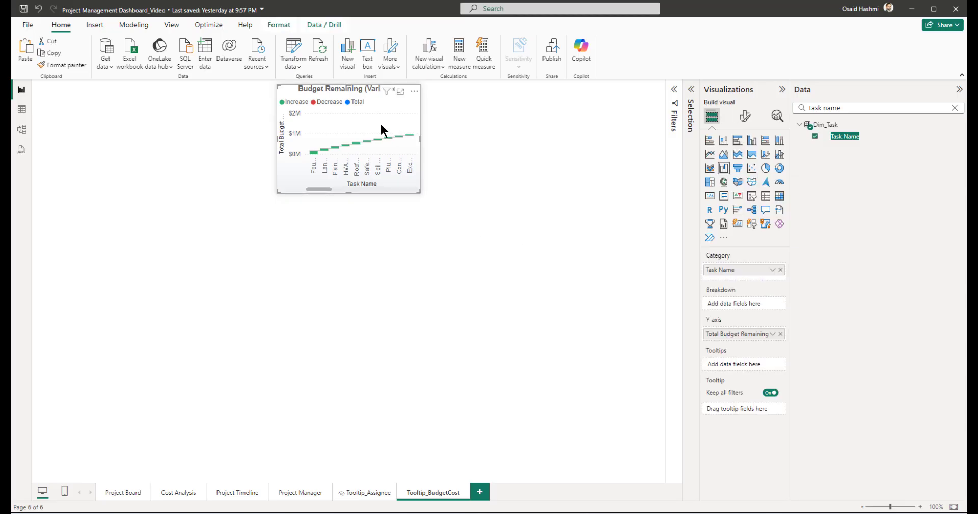
click(745, 117)
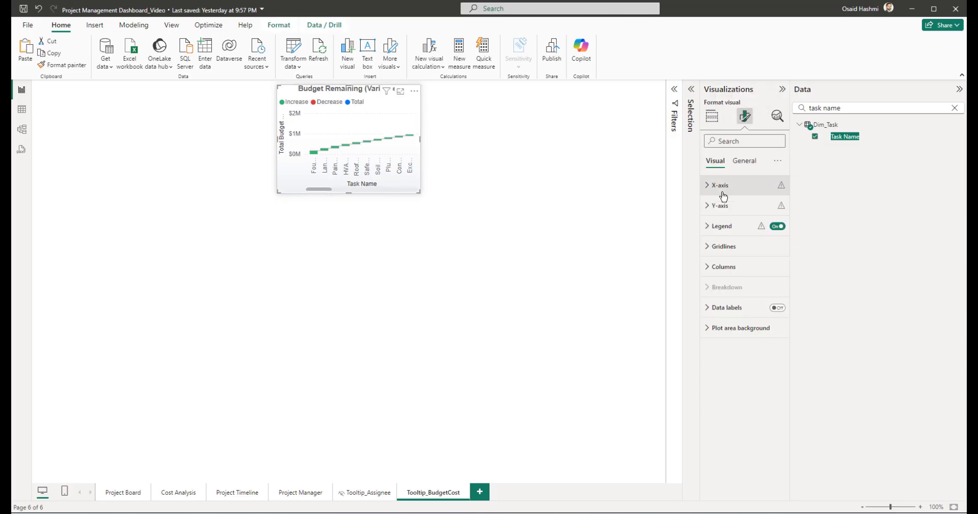
click(777, 227)
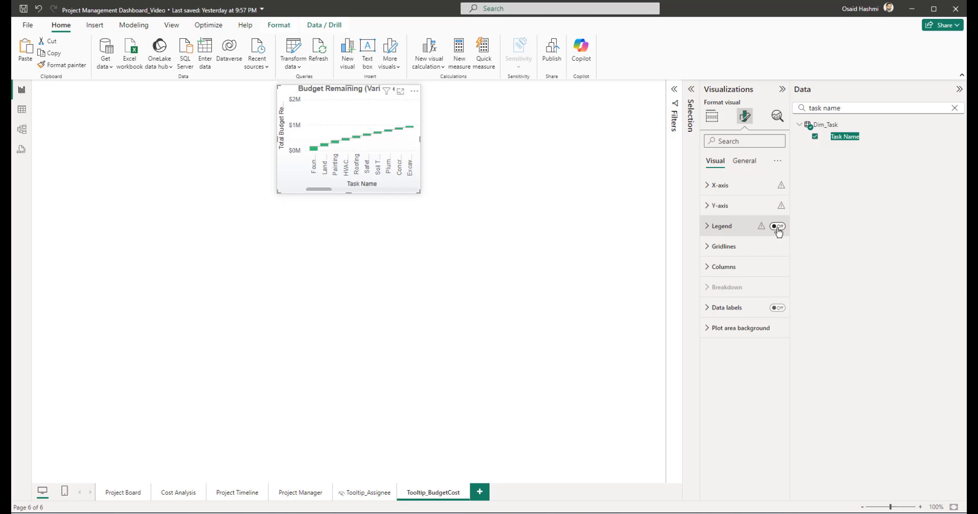
click(722, 186)
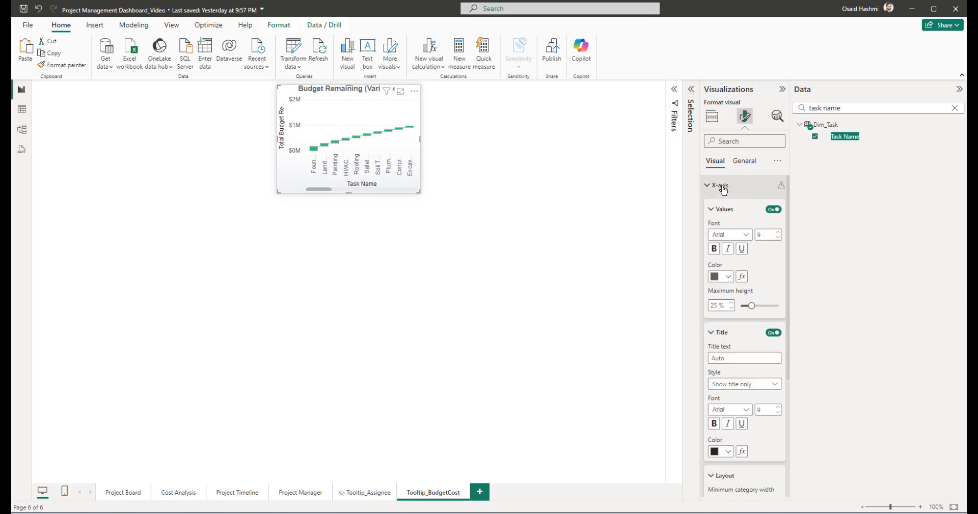
click(774, 334)
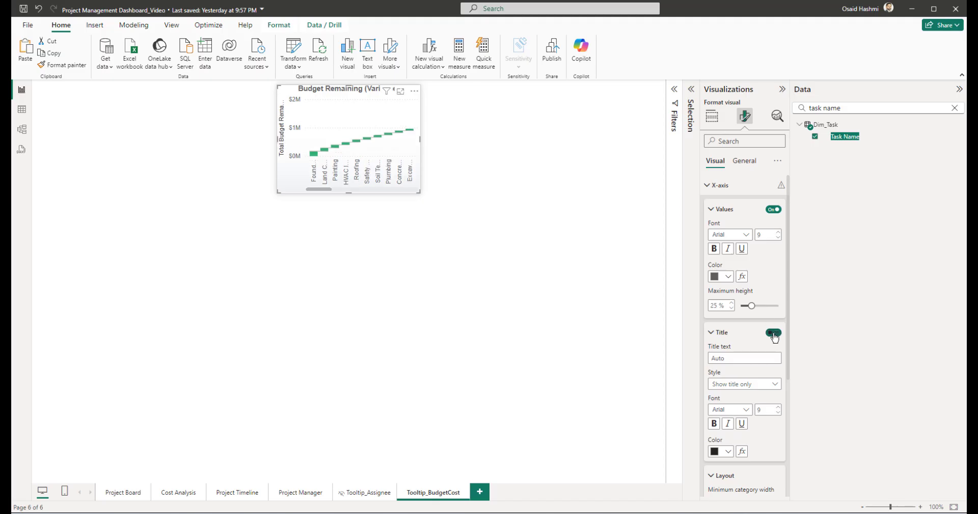
click(728, 211)
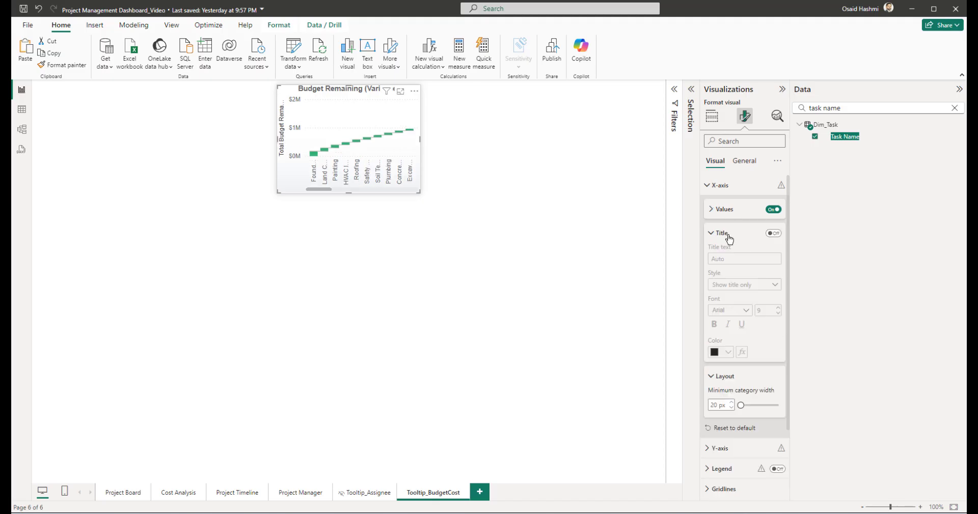
click(721, 185)
Step: Turn off the Y-axis title and set the Y-axis values' font size to 8
click(722, 206)
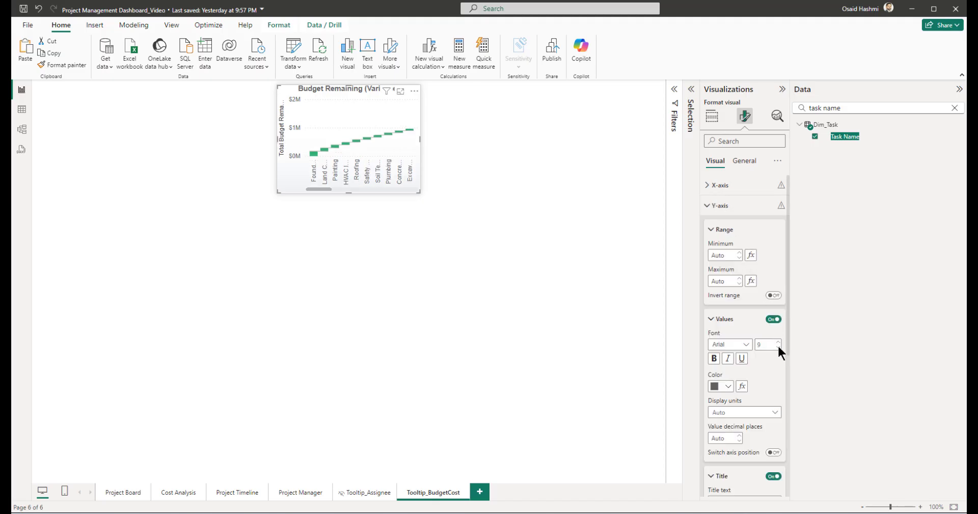
click(773, 477)
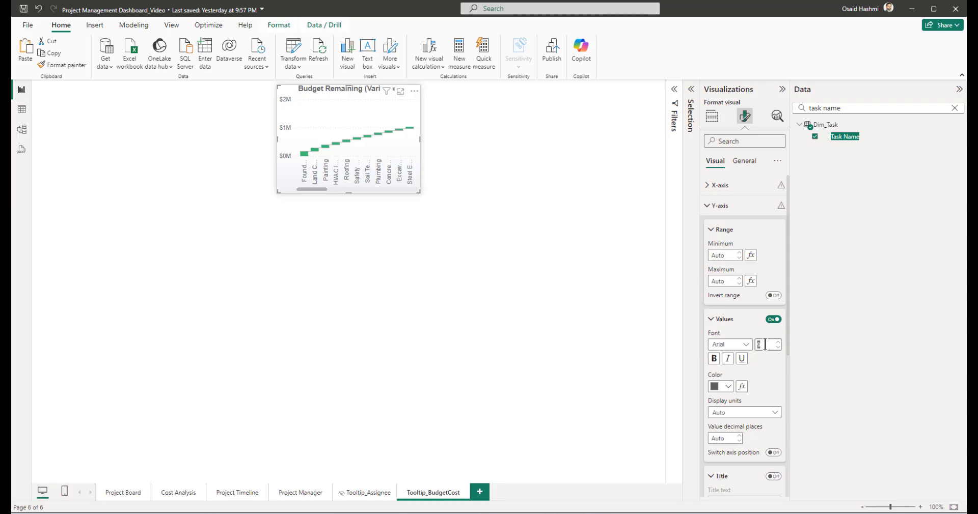
click(721, 206)
Step: Set the font size of the waterfall chart's X-axis values to 8
click(721, 185)
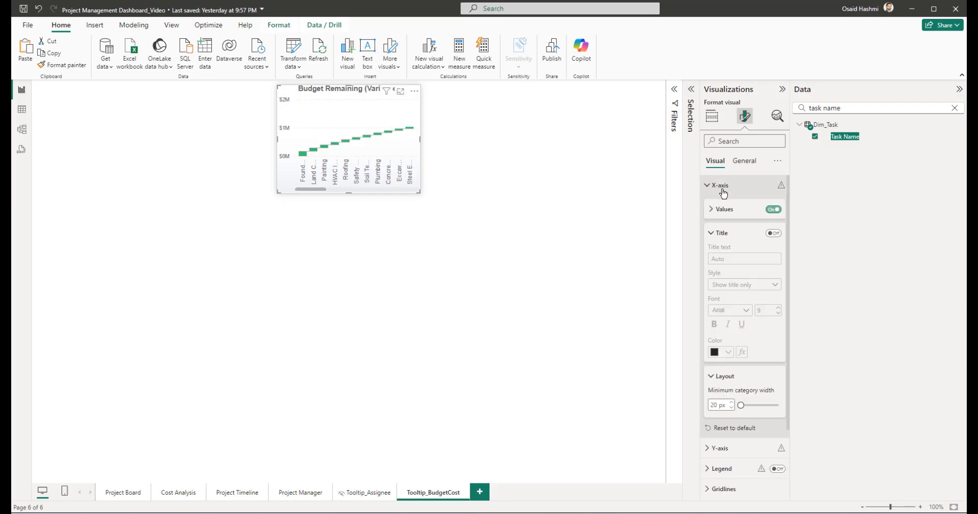
click(746, 209)
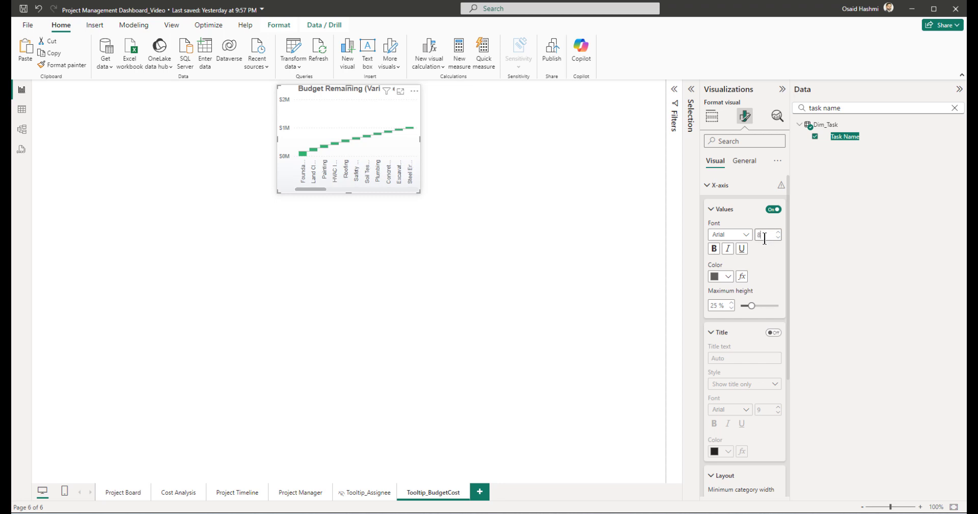
click(720, 185)
Step: Set the display units of the waterfall chart's Y-axis values to Thousands
click(720, 206)
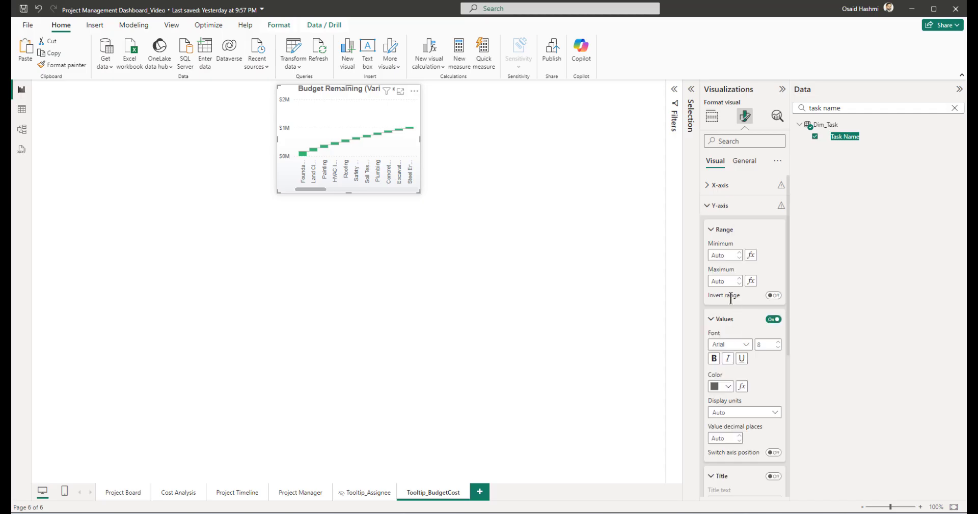
scroll(730, 298, down, 2)
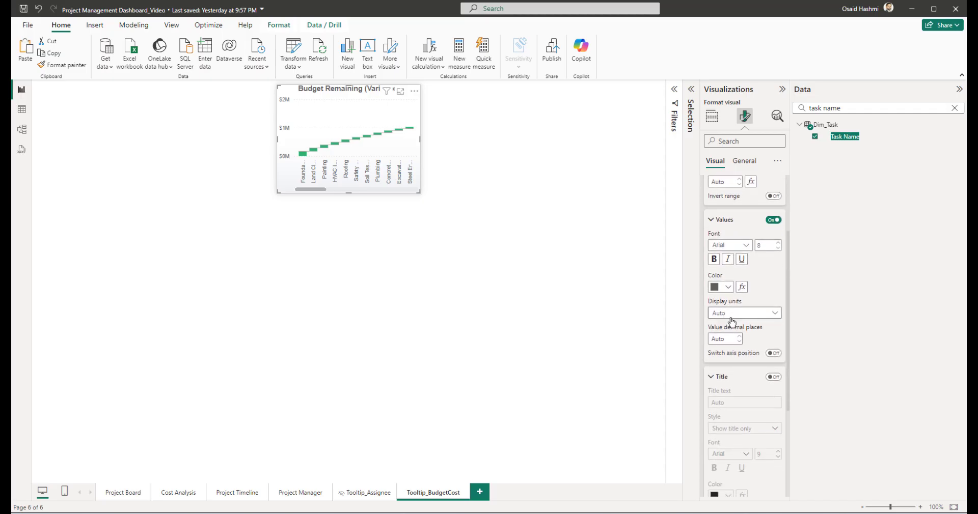
click(733, 313)
click(728, 352)
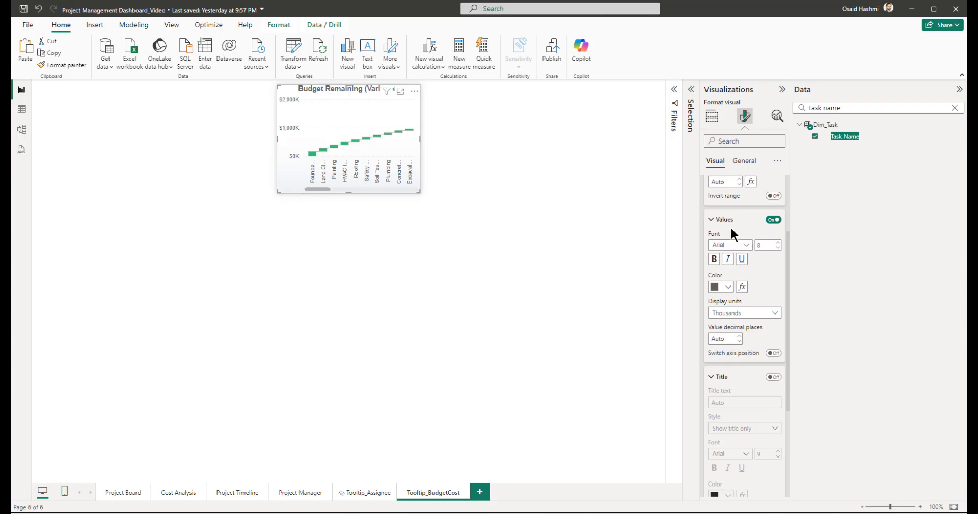
scroll(729, 226, up, 2)
click(727, 209)
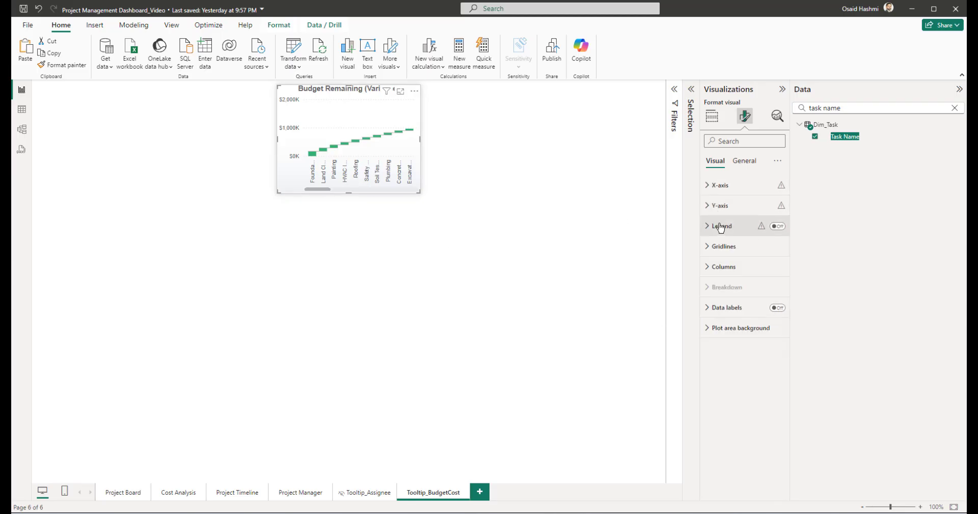
Step: Turn on the waterfall chart's data labels and set their values' font size to 8
click(777, 308)
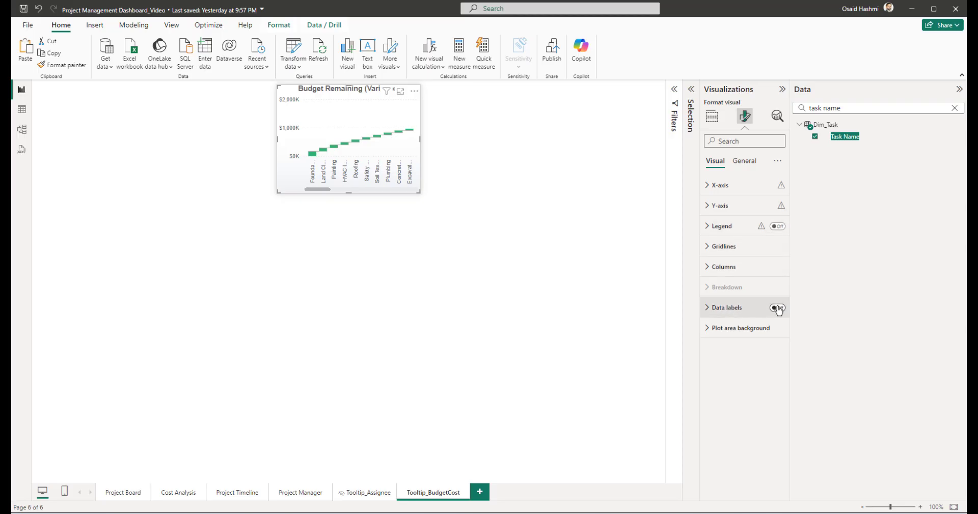
click(751, 316)
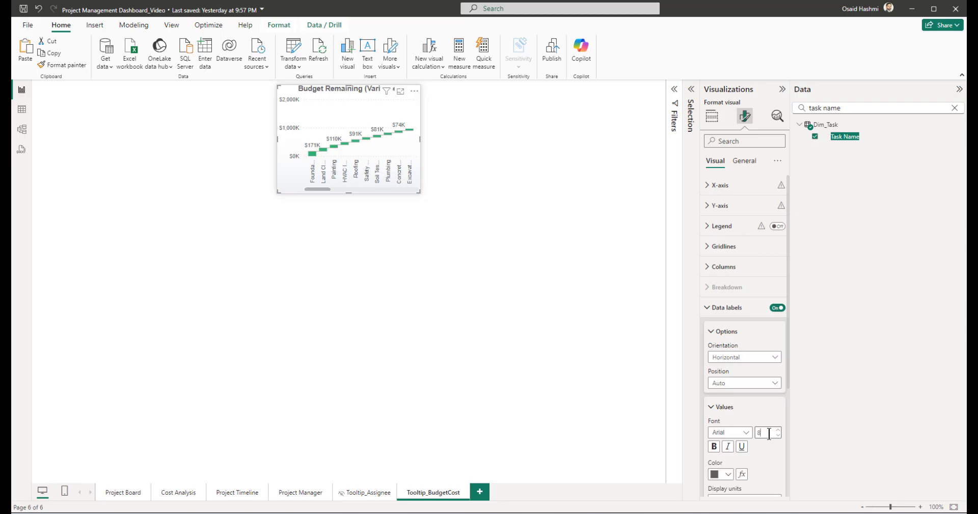
click(727, 409)
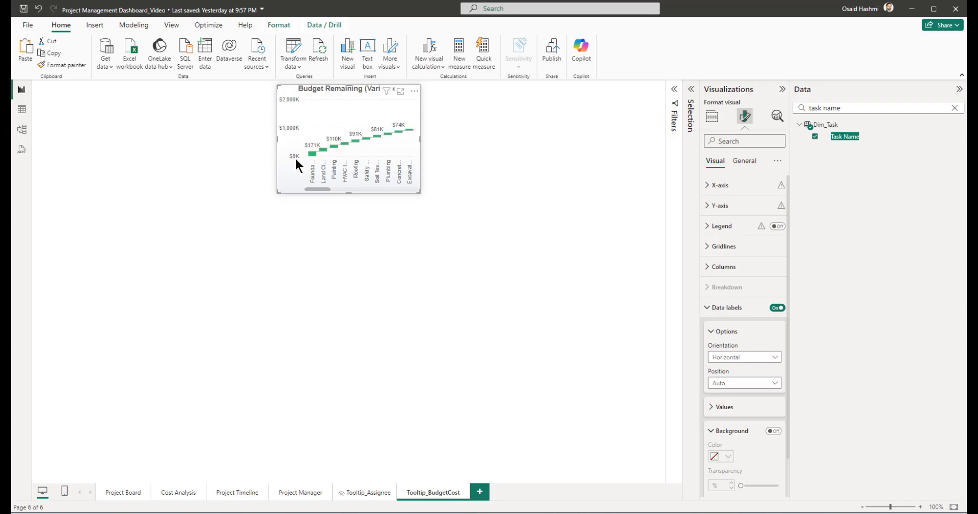
click(723, 308)
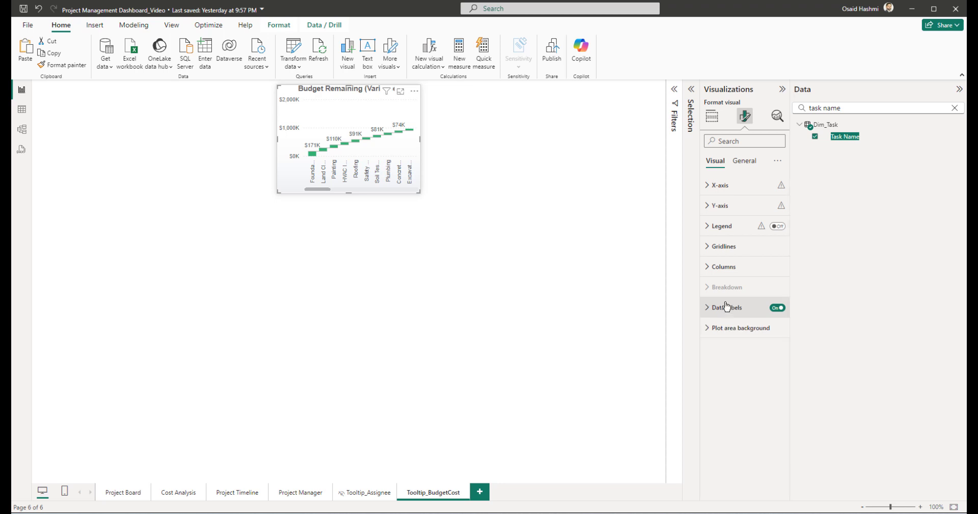
click(716, 122)
click(745, 116)
click(748, 162)
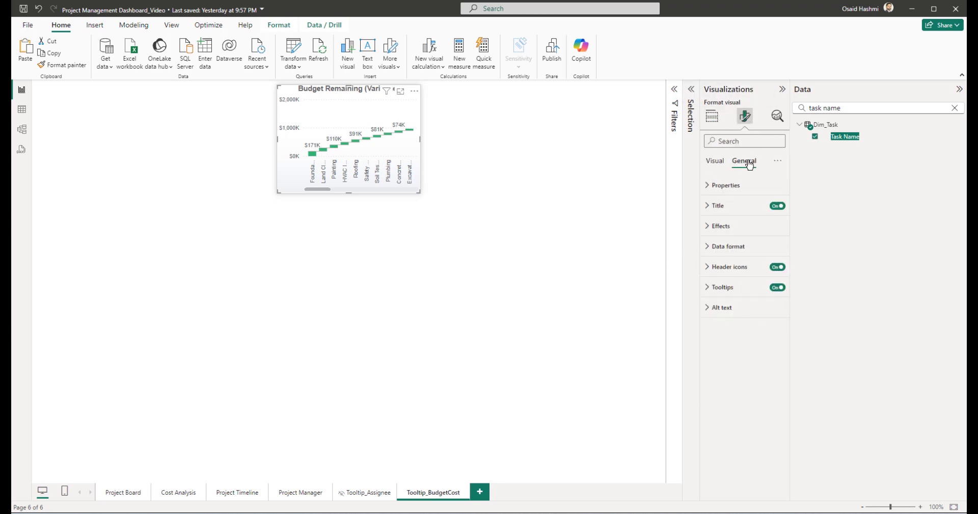
click(524, 207)
click(745, 116)
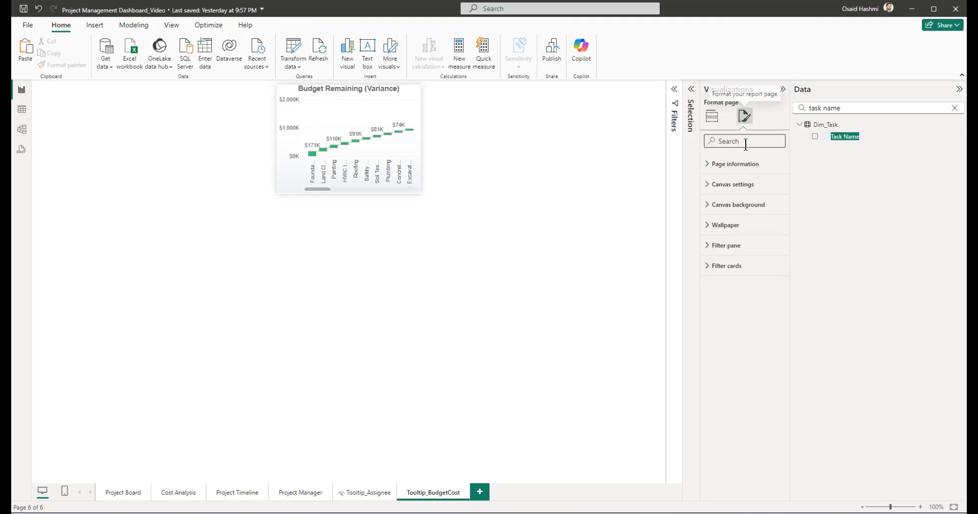
click(736, 164)
click(735, 164)
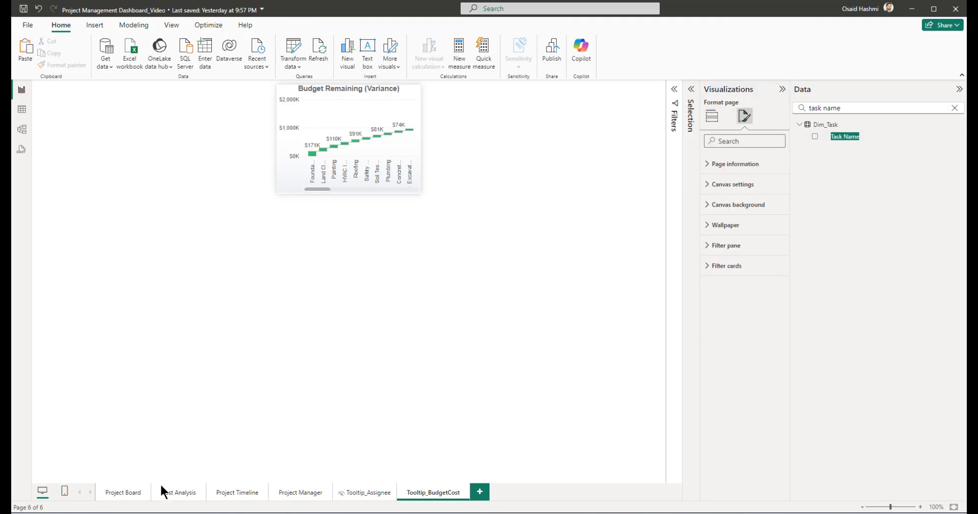
Step: Set the tooltip page of the Cost Analysis page's budget allocation matrix to Tooltip_BudgetCost
click(178, 493)
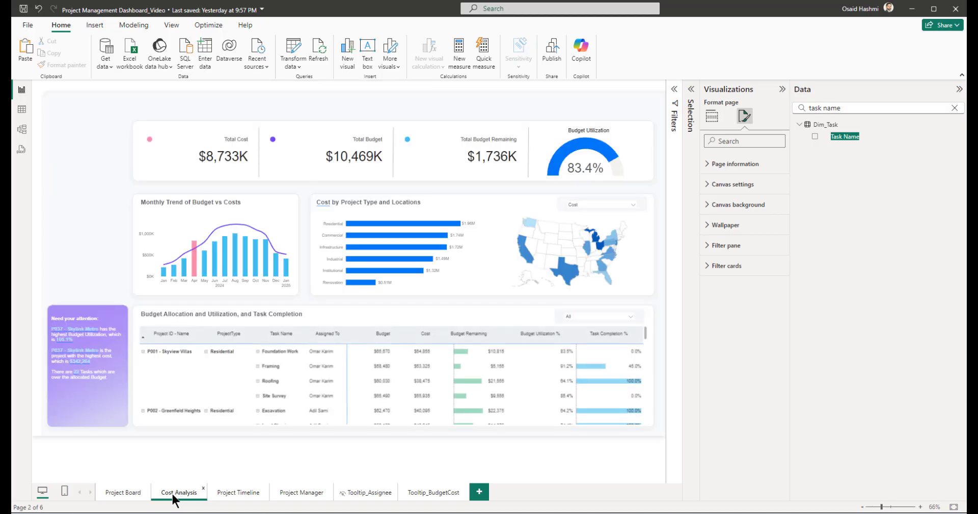
click(644, 345)
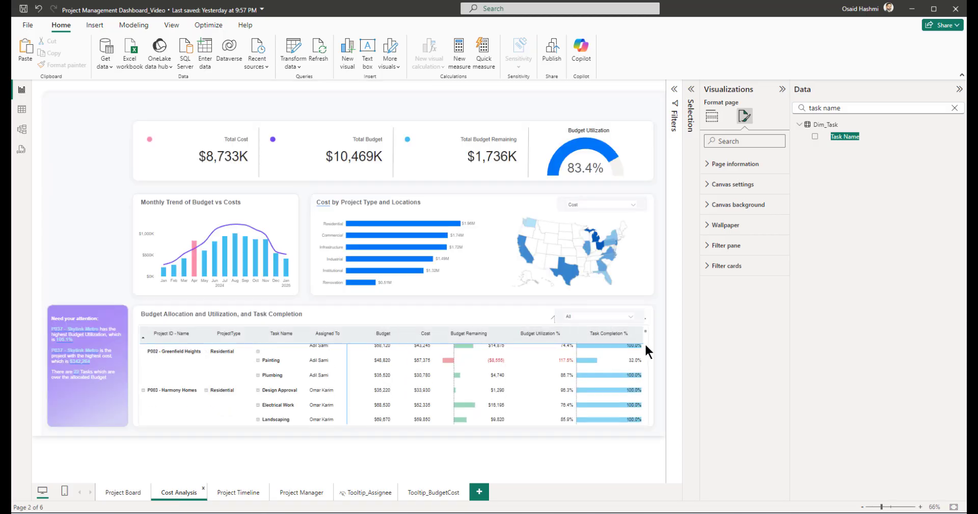
click(744, 161)
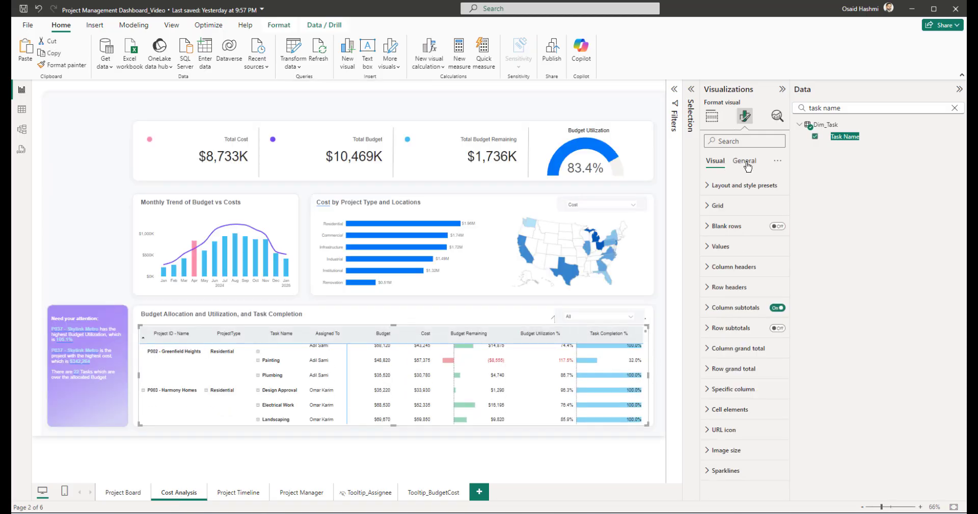
click(777, 287)
click(749, 289)
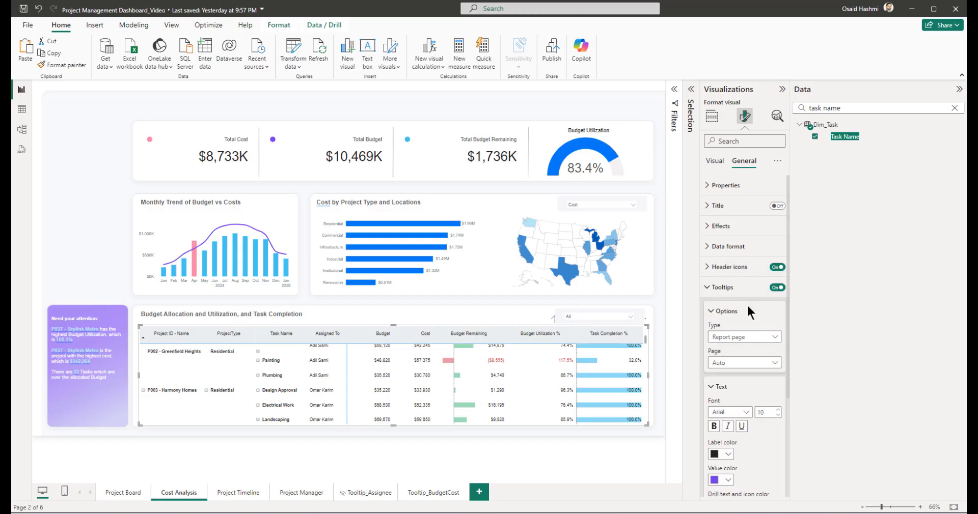
click(743, 363)
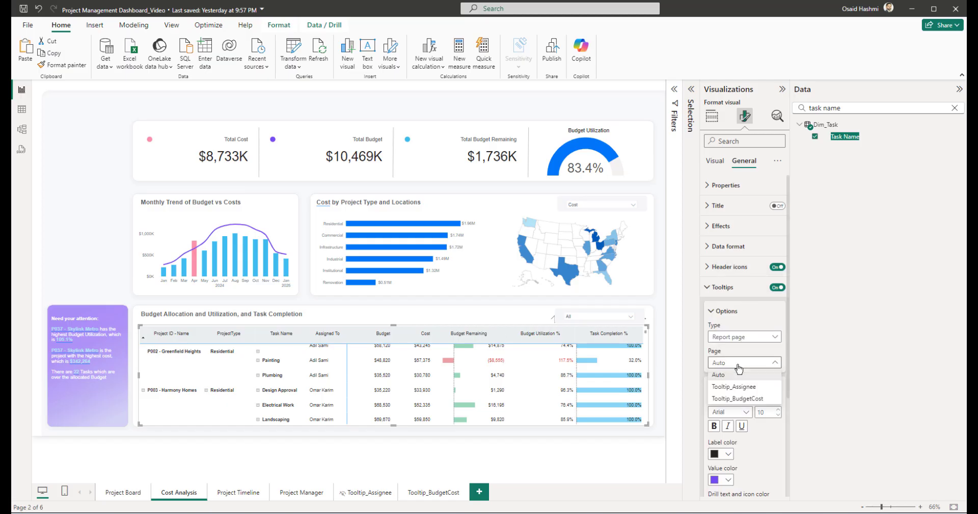
click(741, 399)
Step: Collapse the matrix's entire project level and preview the waterfall tooltip on the project rows
scroll(497, 375, up, 3)
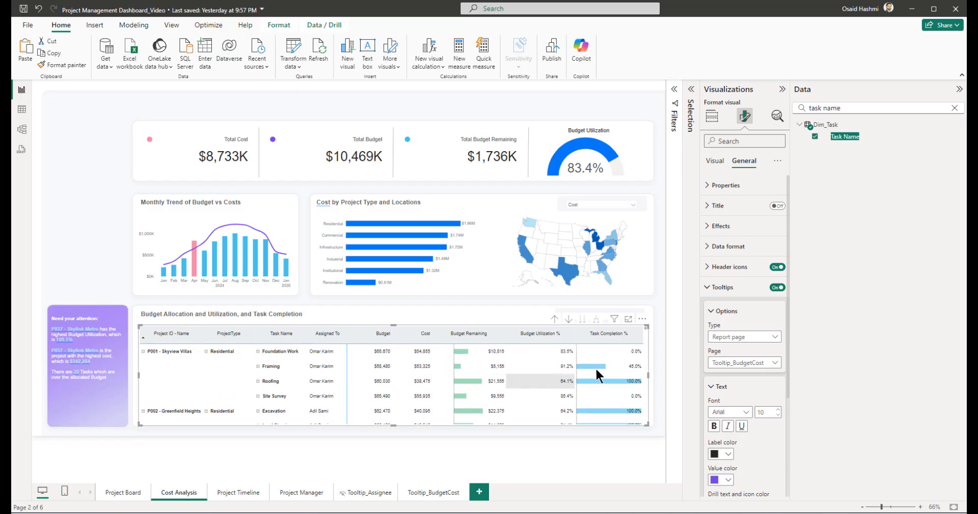
right_click(163, 349)
mouse_move(229, 369)
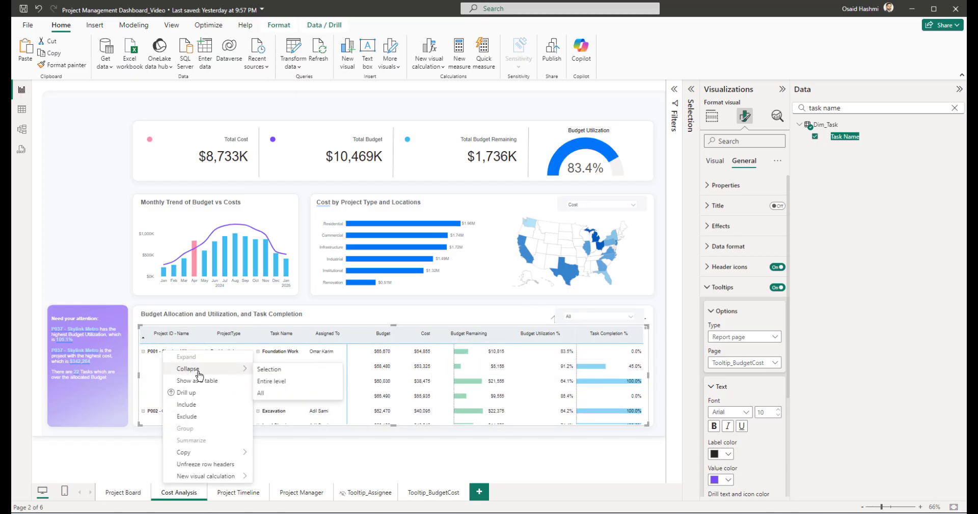
click(271, 381)
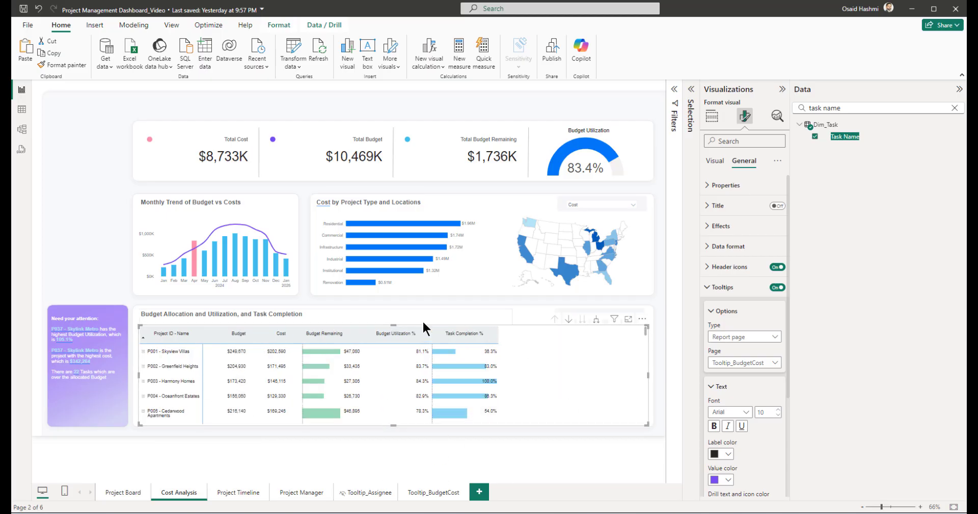
mouse_move(338, 349)
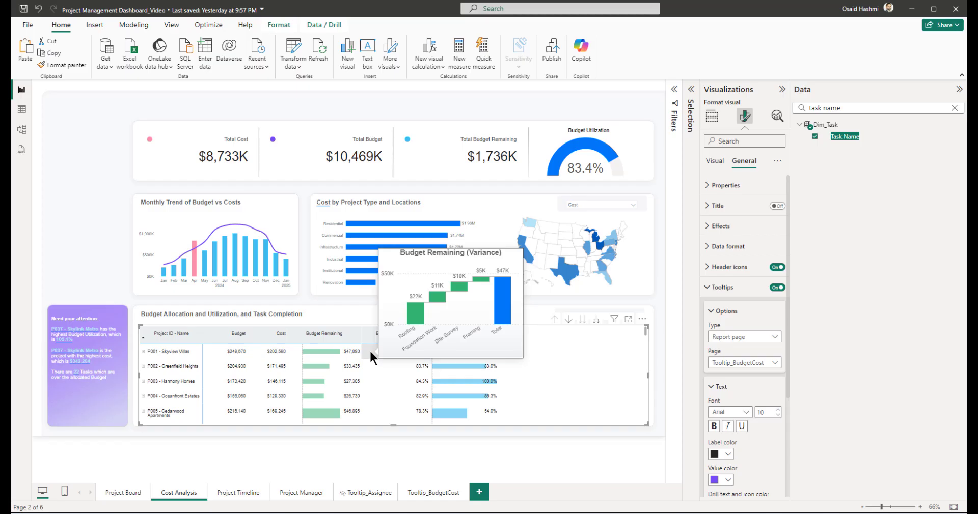
mouse_move(372, 370)
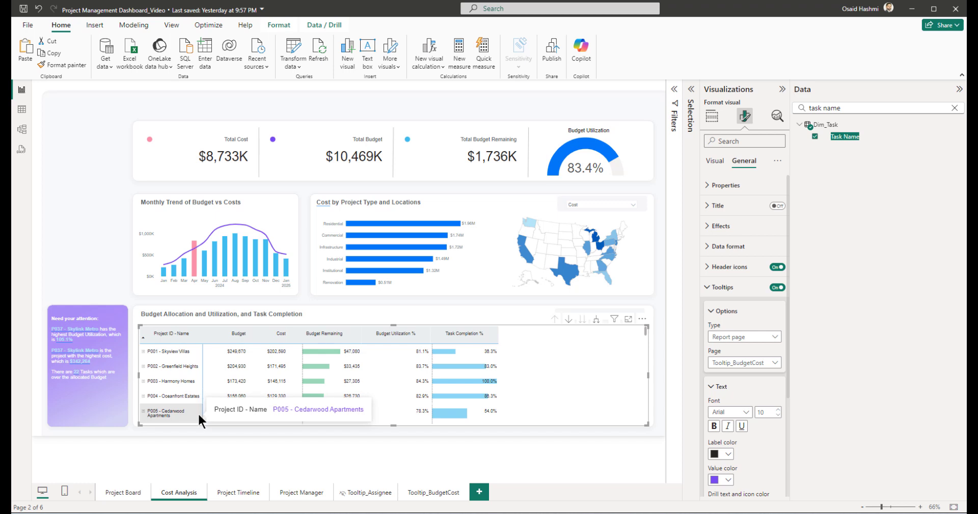
Step: Widen the matrix's Project ID - Name column slightly so the longer project names fit on one line
drag(203, 334, 212, 334)
scroll(315, 374, down, 15)
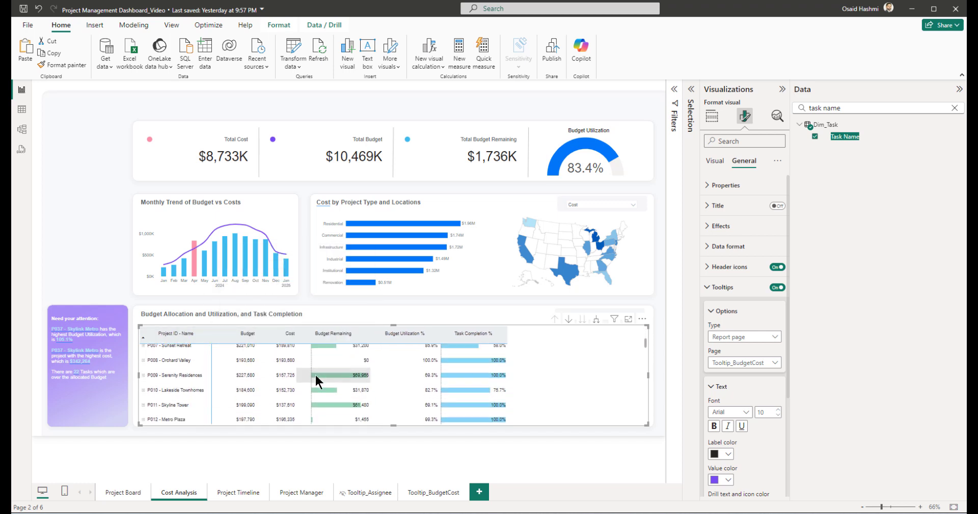
scroll(262, 353, down, 1)
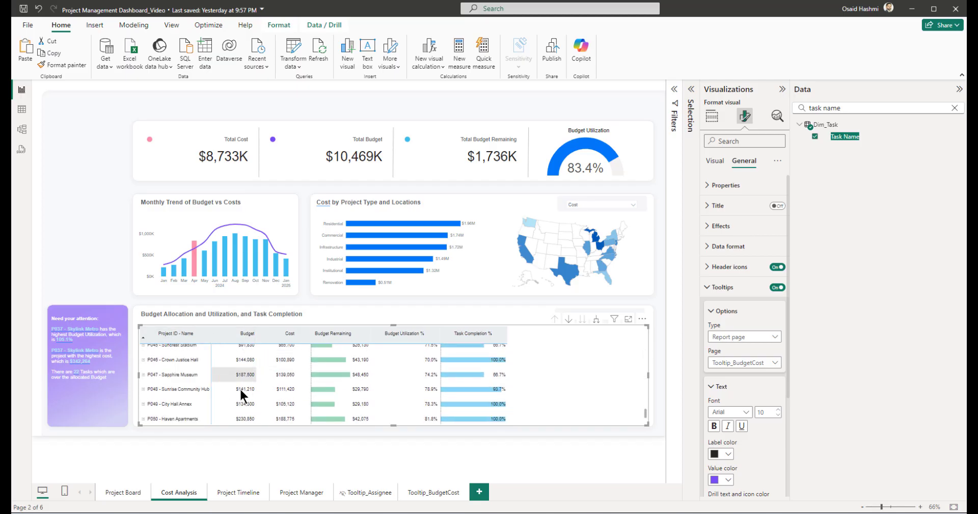
scroll(312, 392, up, 11)
scroll(321, 392, up, 4)
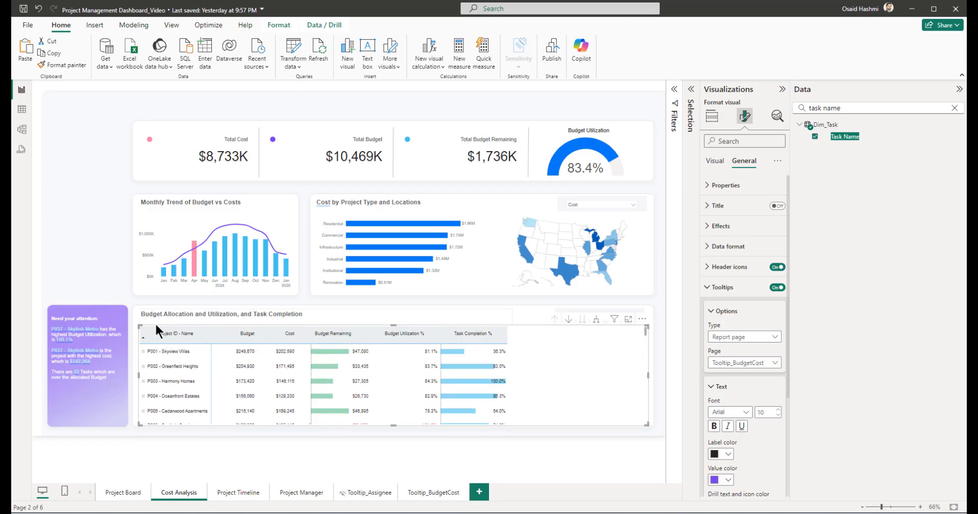
Step: Expand the matrix's entire project level and preview the tooltip on the Framing task's budget remaining
right_click(155, 350)
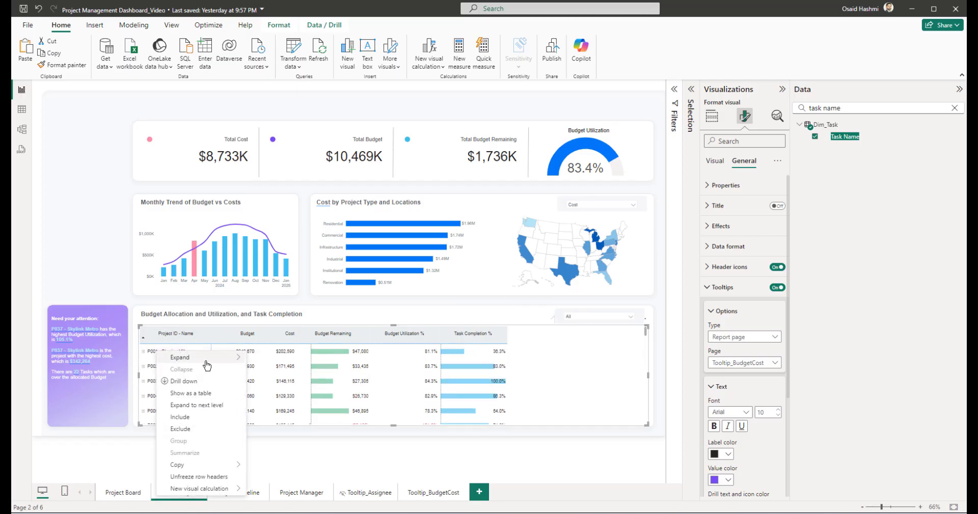
mouse_move(214, 357)
click(265, 369)
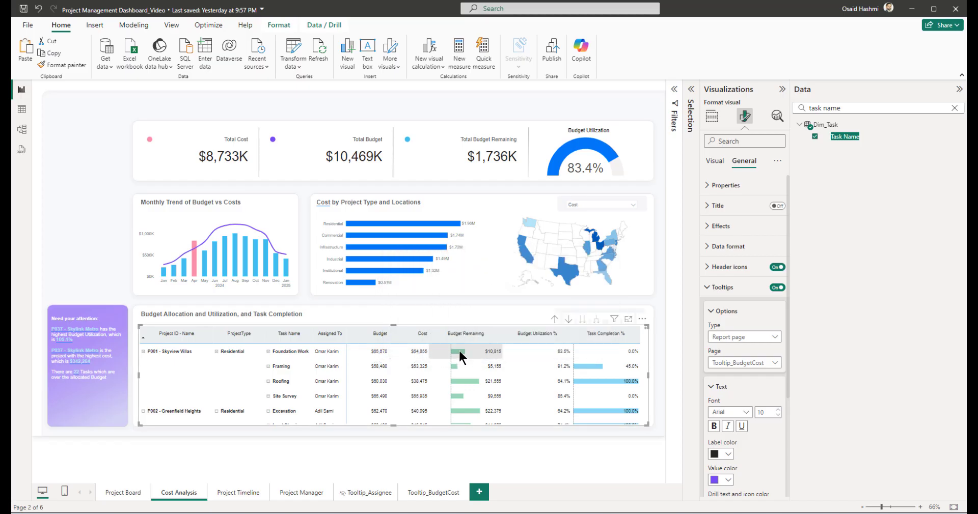
mouse_move(464, 366)
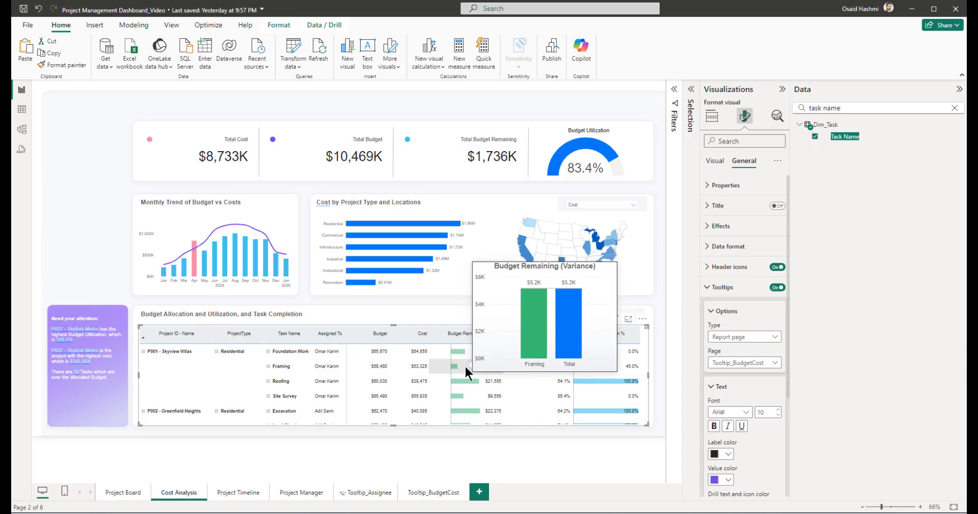
mouse_move(191, 342)
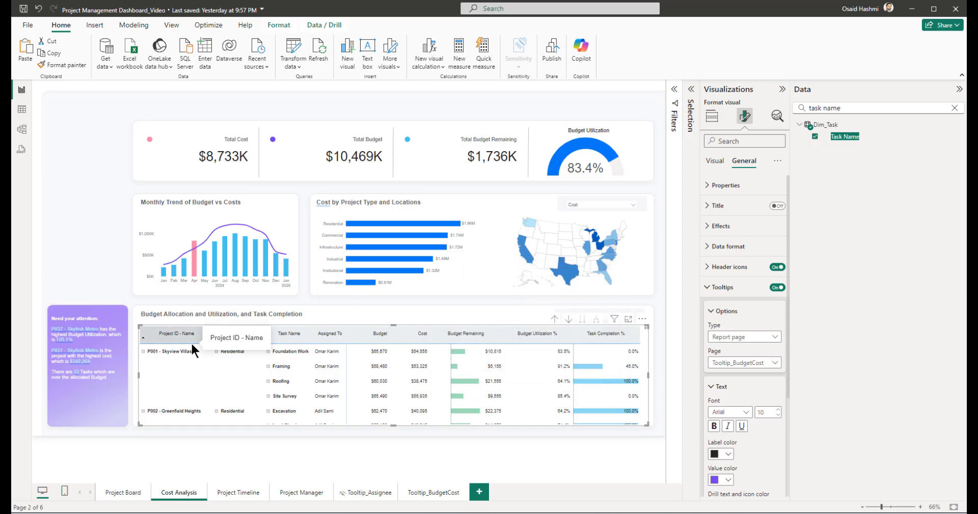
Step: Collapse all levels of the matrix and check the waterfall tooltip on projects throughout the list
right_click(164, 351)
mouse_move(221, 369)
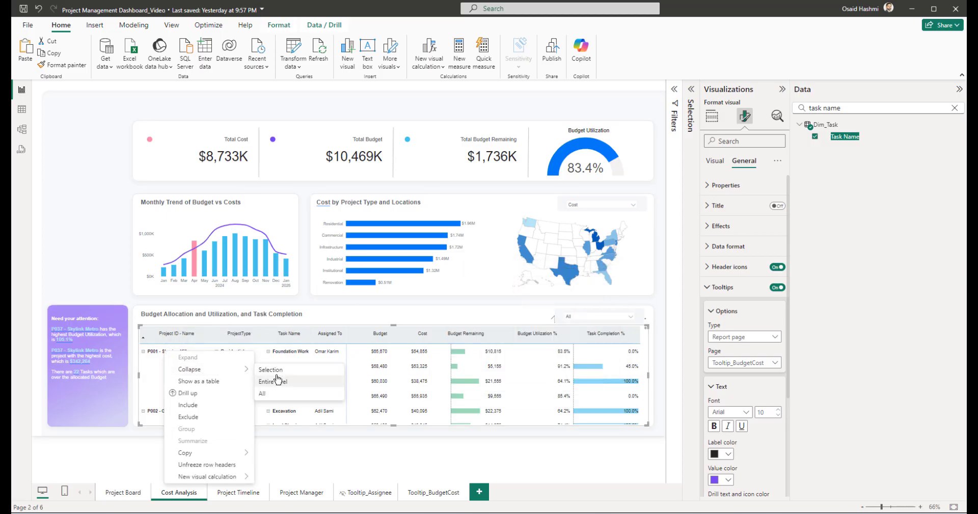
click(277, 393)
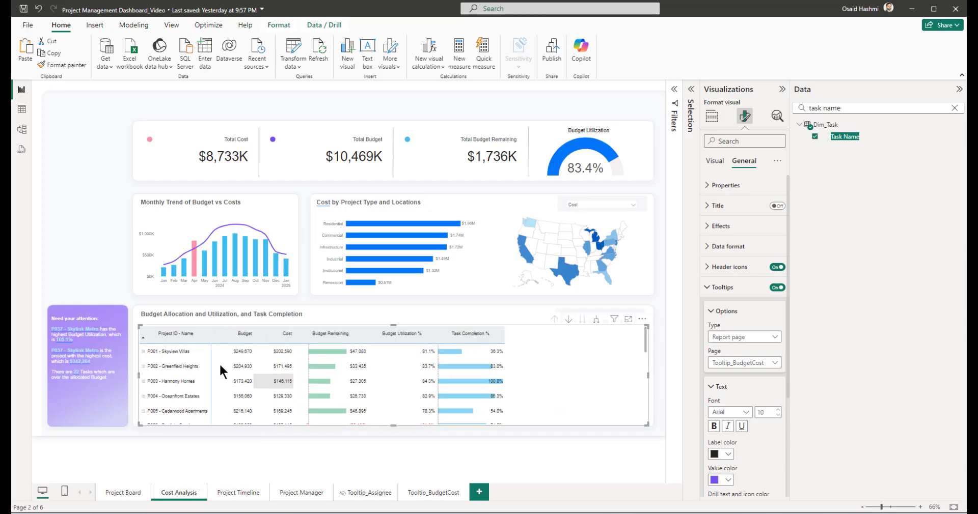
mouse_move(321, 350)
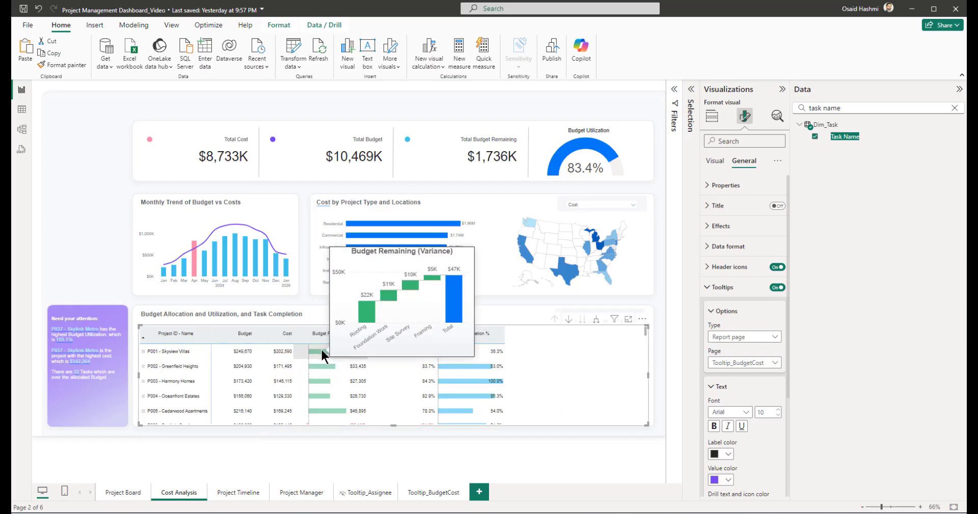
scroll(337, 390, down, 3)
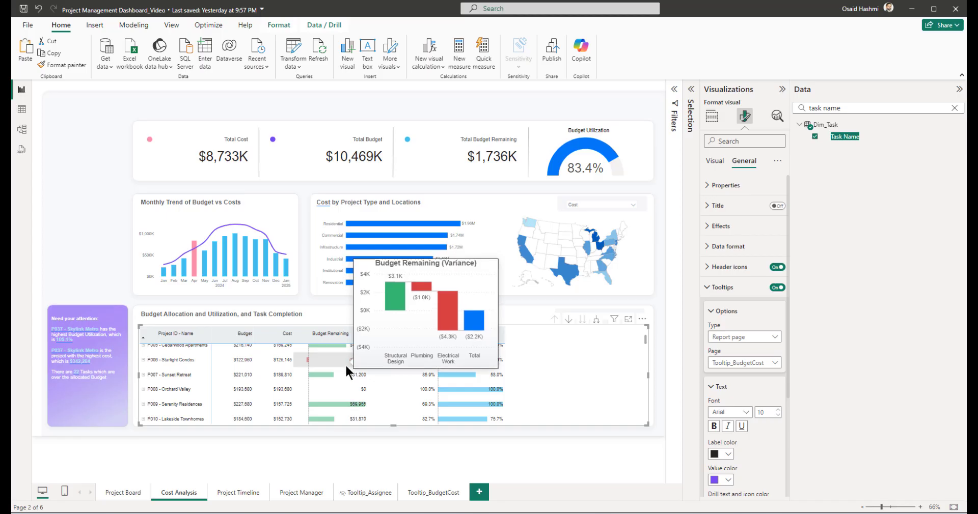
scroll(385, 362, down, 2)
scroll(385, 370, down, 5)
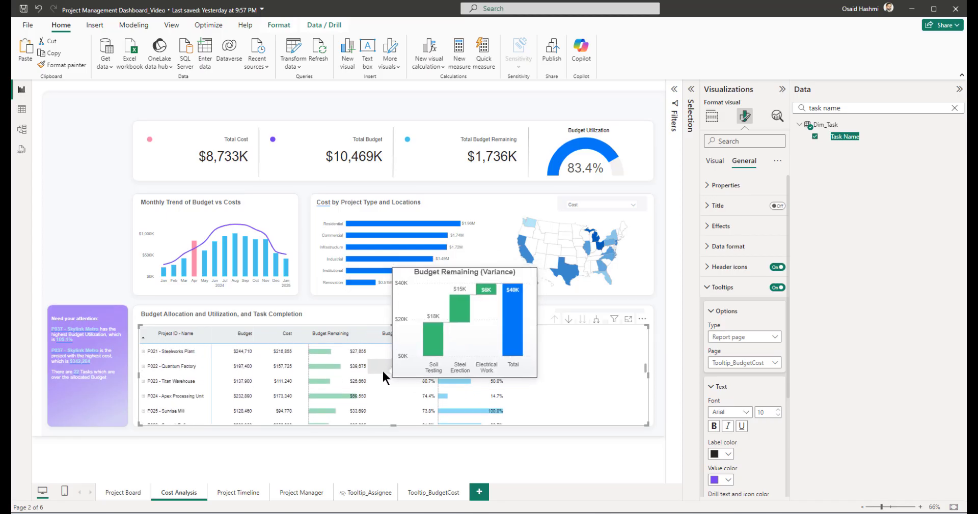
scroll(383, 387, down, 2)
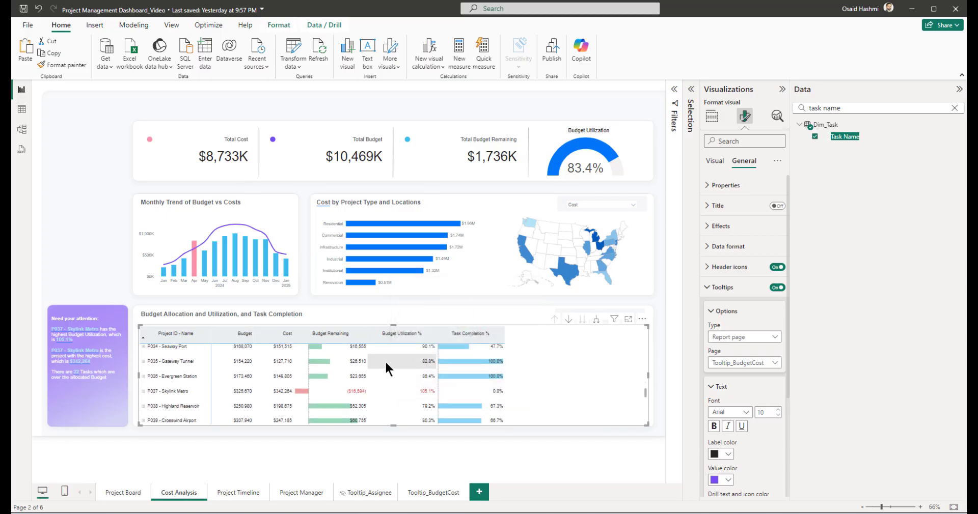
scroll(412, 384, up, 10)
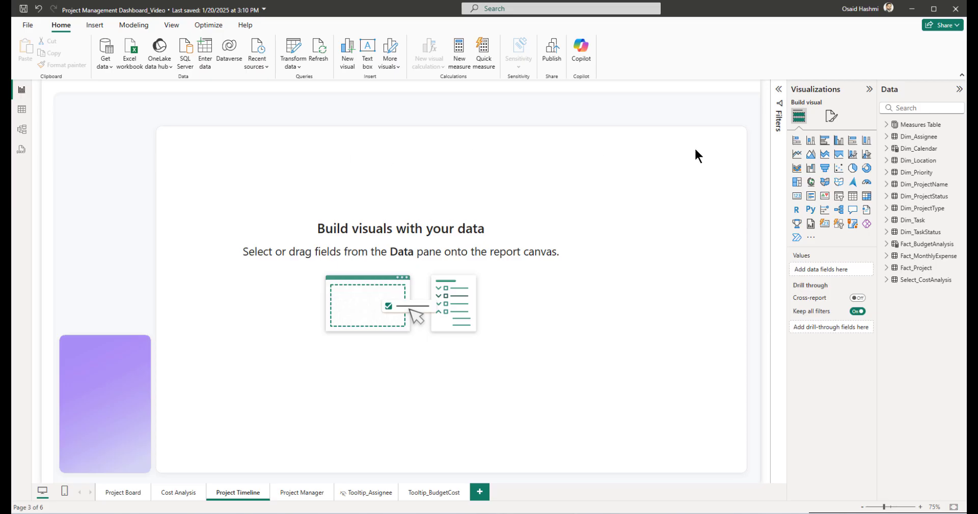
Step: Search the Power BI visuals gallery for "gantt" and add Microsoft Corporation's Gantt visual to the report
click(812, 240)
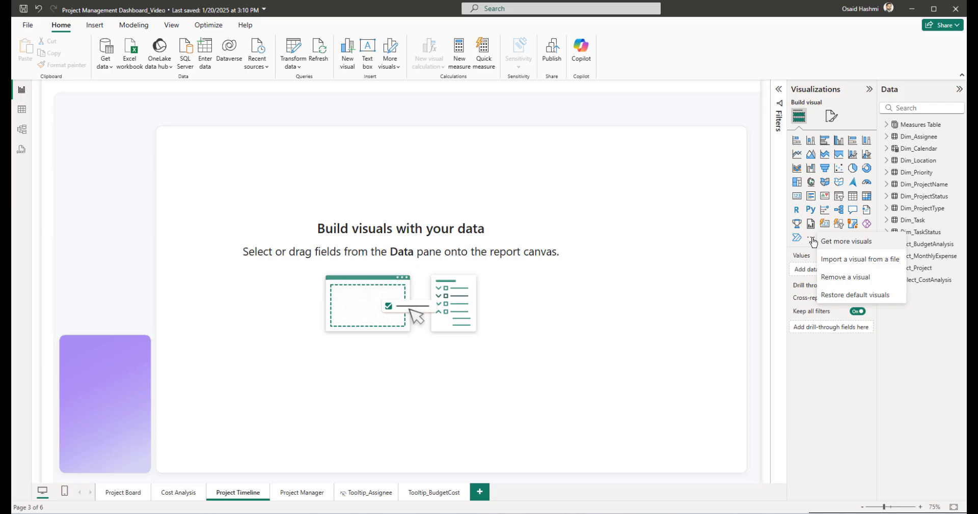
click(847, 259)
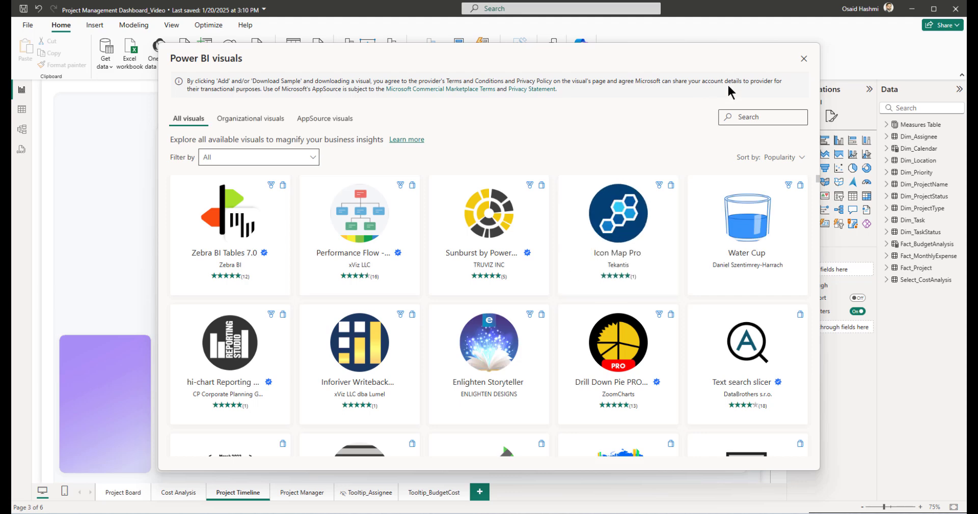
click(767, 117)
text(gannt)
key(BackSpace)
text(tt)
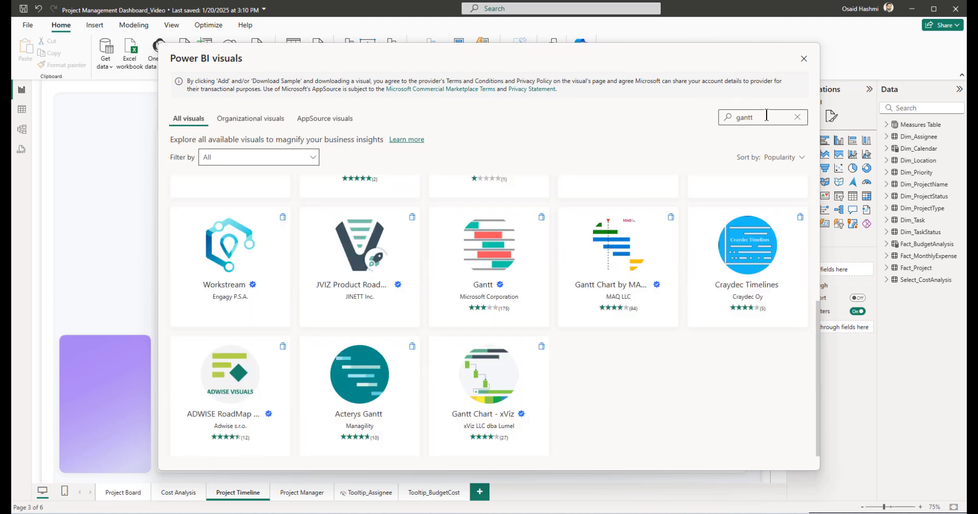
click(458, 284)
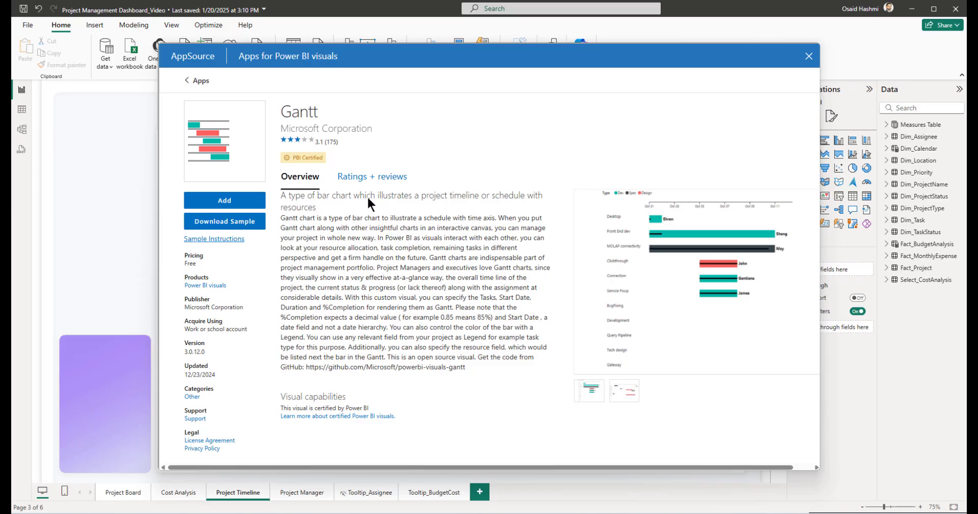
click(225, 200)
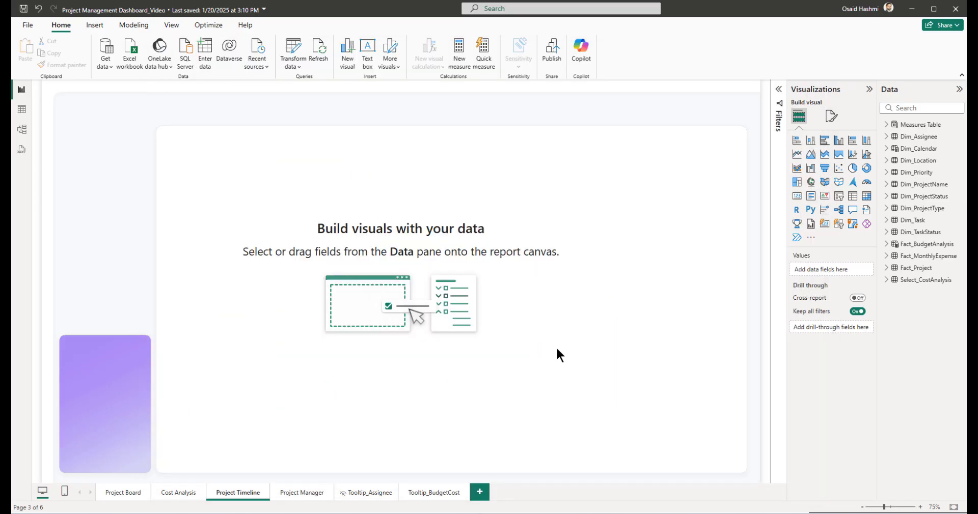
click(567, 279)
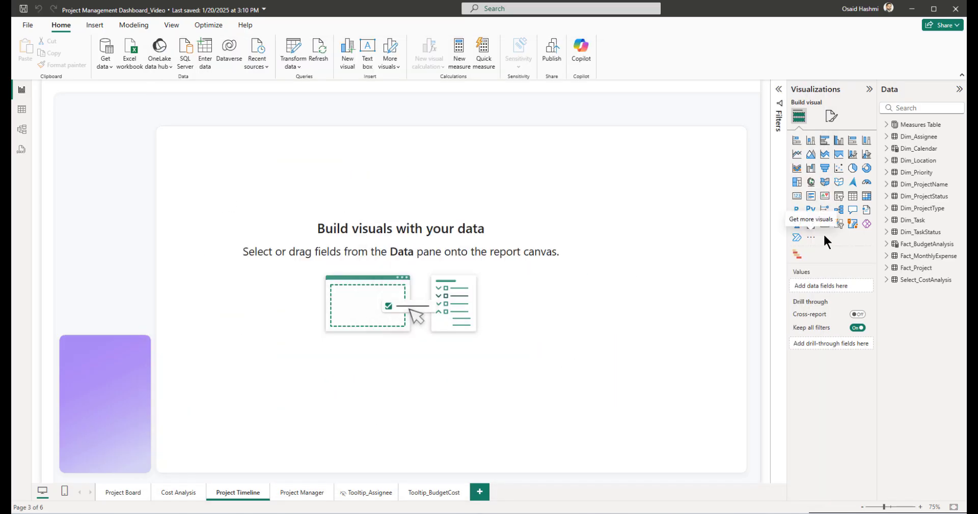
Step: Search the Power BI visuals gallery for "text filter" and add Microsoft Corporation's Text Filter visual to the report
click(811, 237)
click(838, 242)
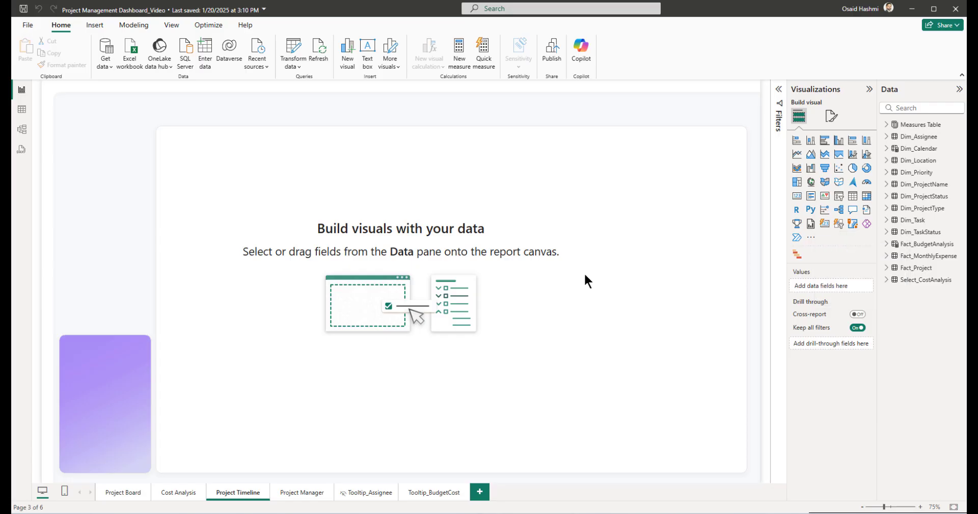
click(762, 117)
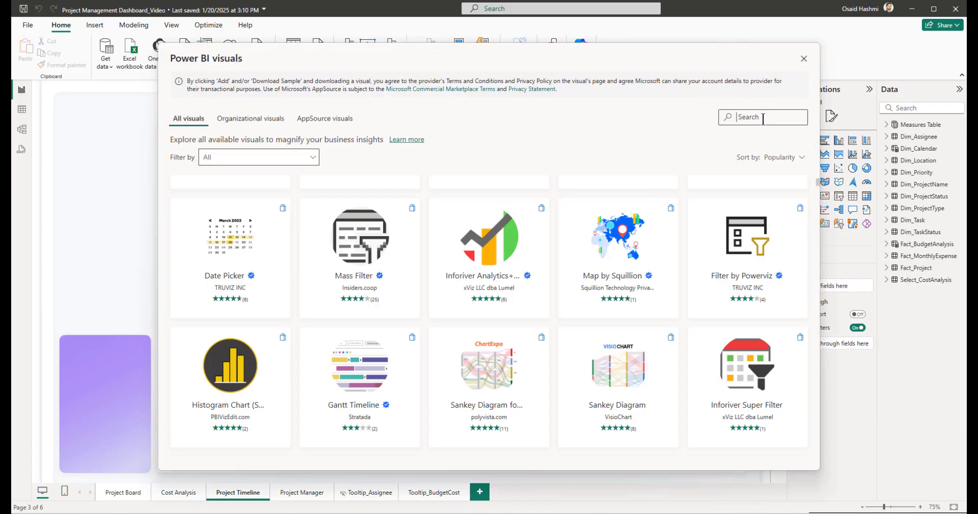
text(text filter)
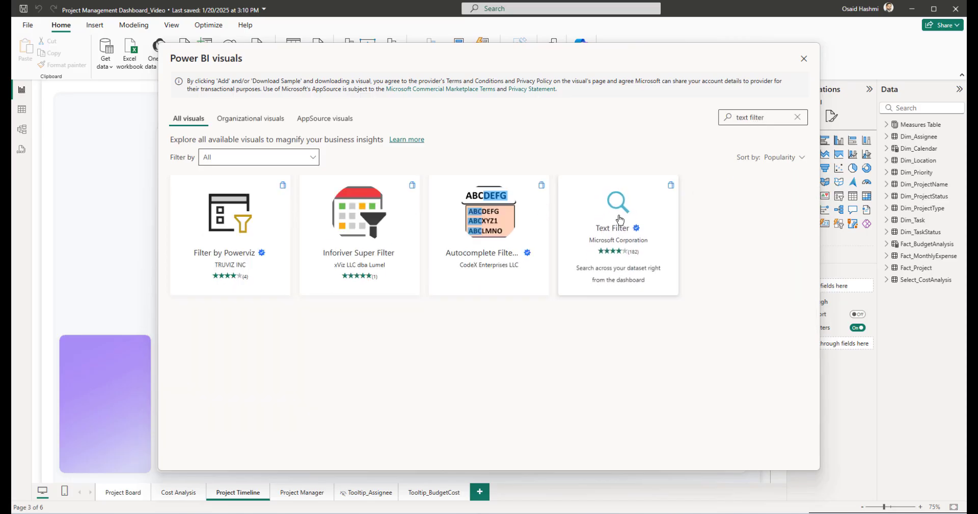
click(618, 284)
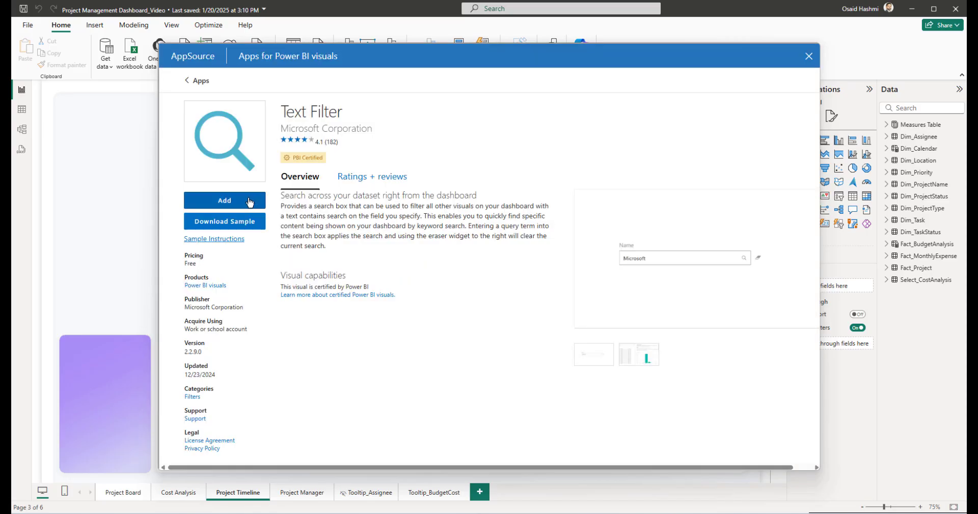
click(248, 202)
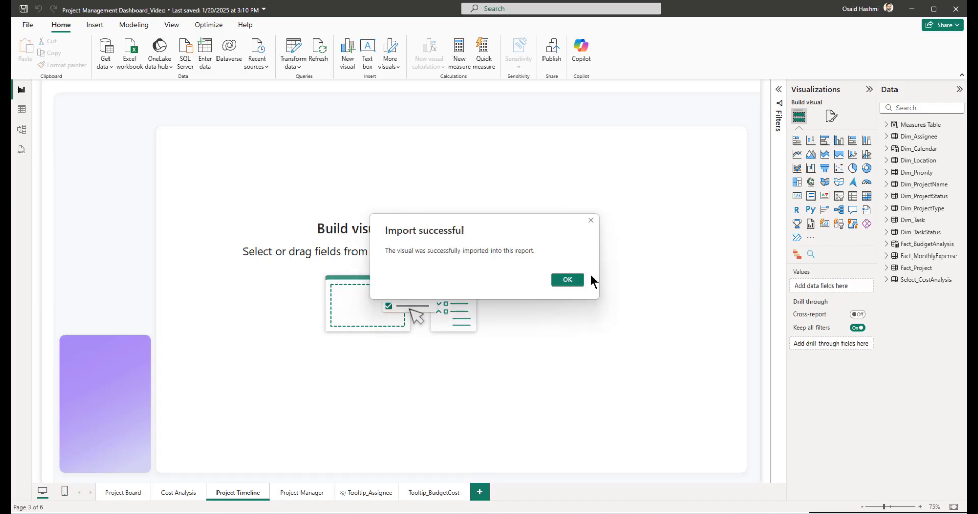
click(567, 280)
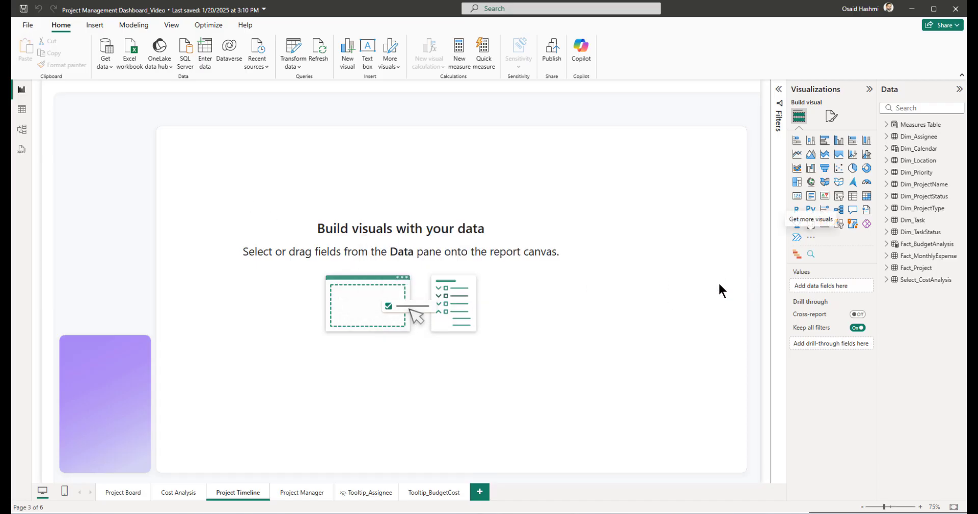
Step: Insert a Gantt visual inside the Project Timeline page's white panel and use Task Status from Fact_Project as its legend
click(796, 256)
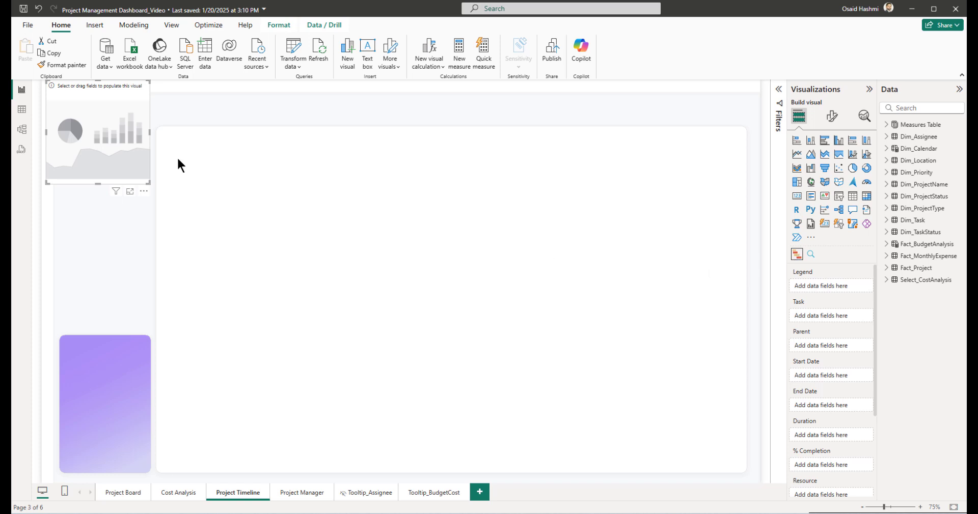
drag(76, 128, 212, 199)
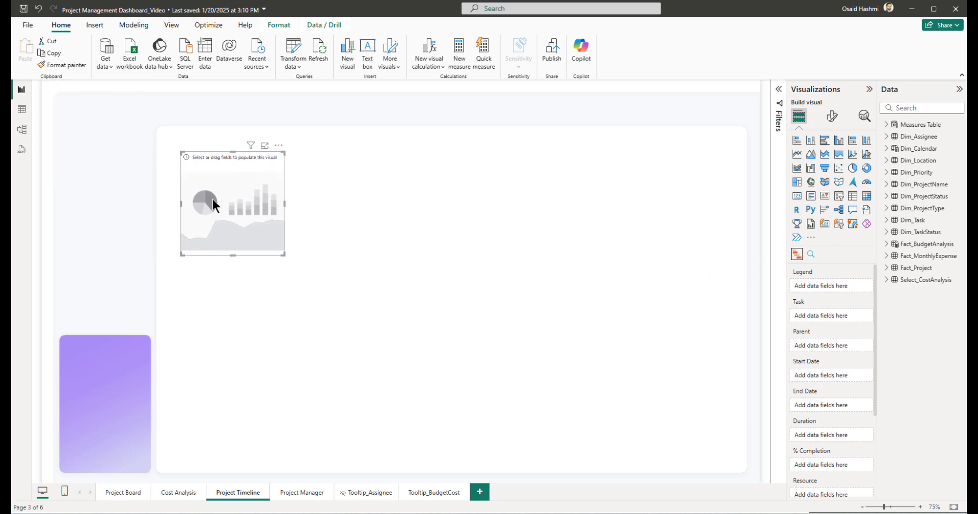
click(913, 108)
text(task statu)
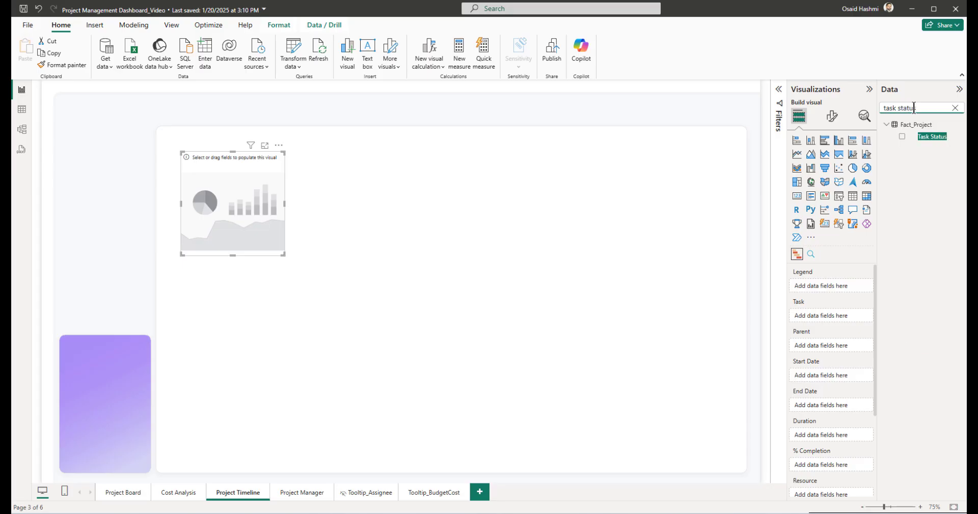
text(s)
drag(925, 136, 827, 287)
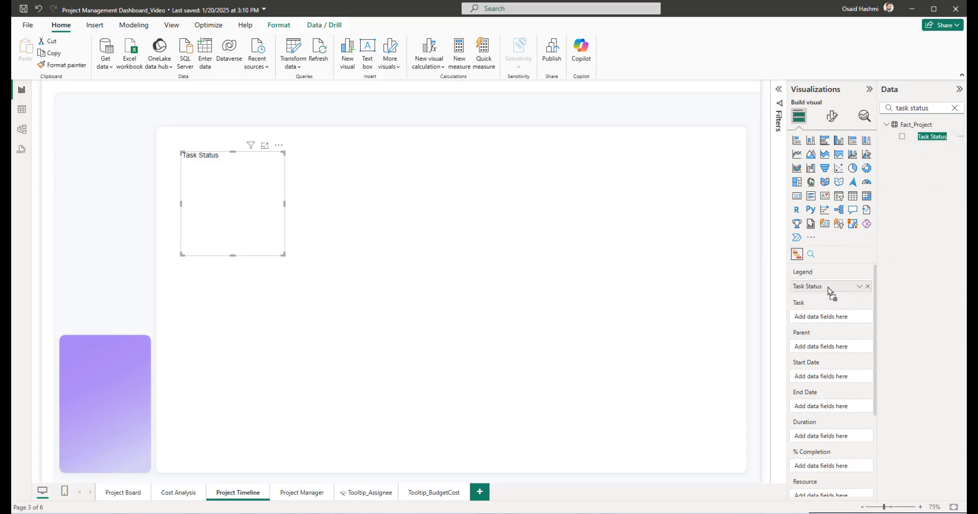
Step: Find the Task ID - Name field in Dim_Task and assign it as the Gantt chart's Task
click(954, 107)
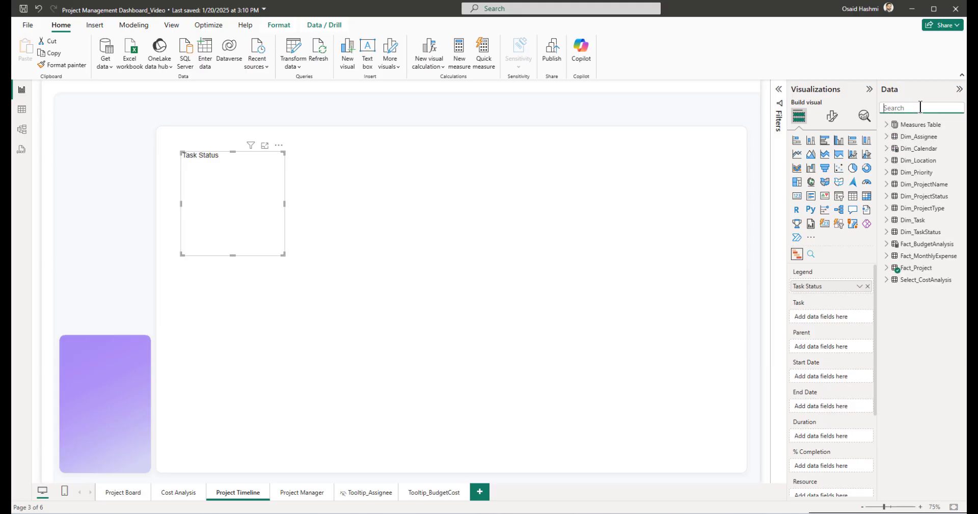
text(task id)
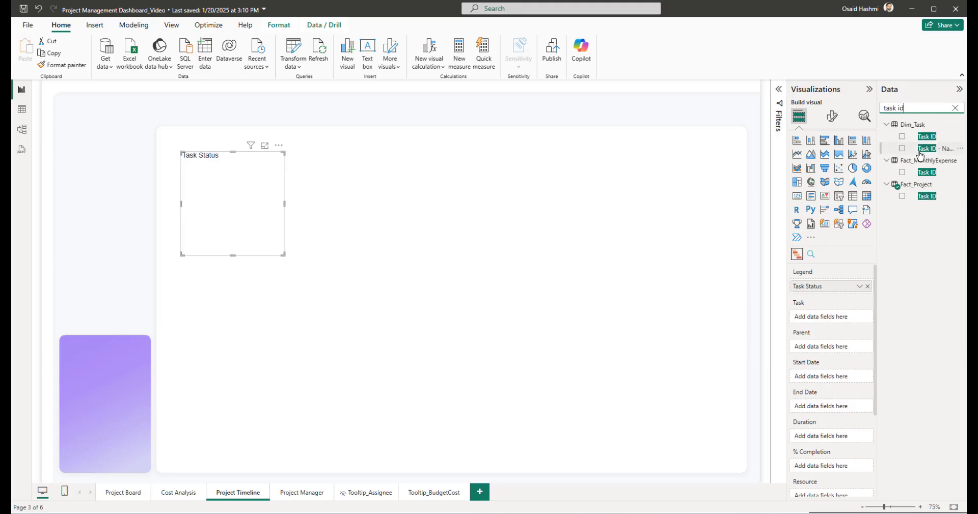
drag(916, 153, 826, 318)
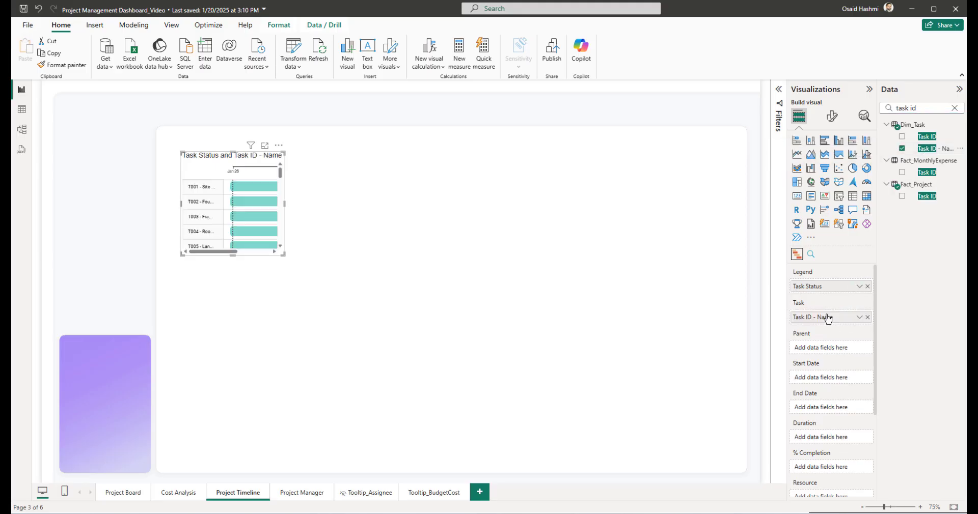
Step: Find the Project ID - Name field in Dim_ProjectName and assign it as the Gantt chart's Parent
click(900, 108)
key(ctrl+a)
key(BackSpace)
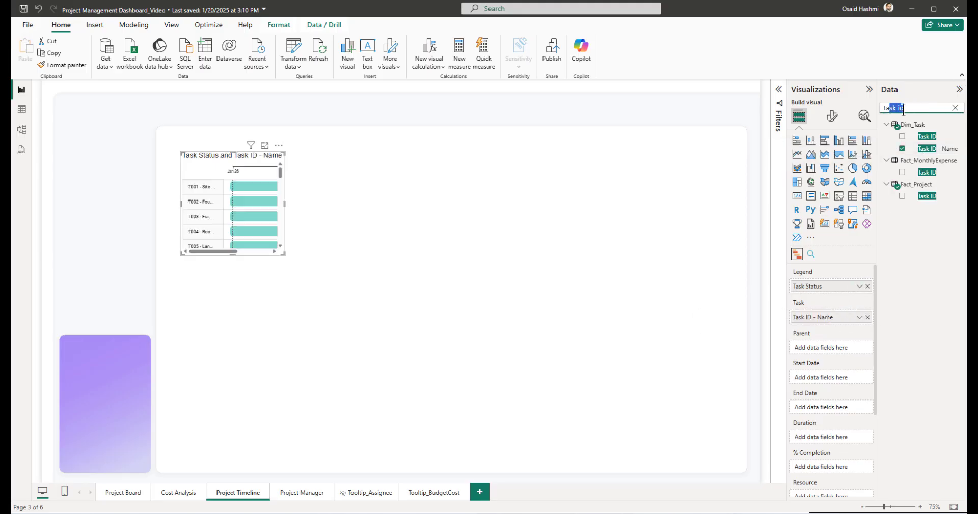
text(p)
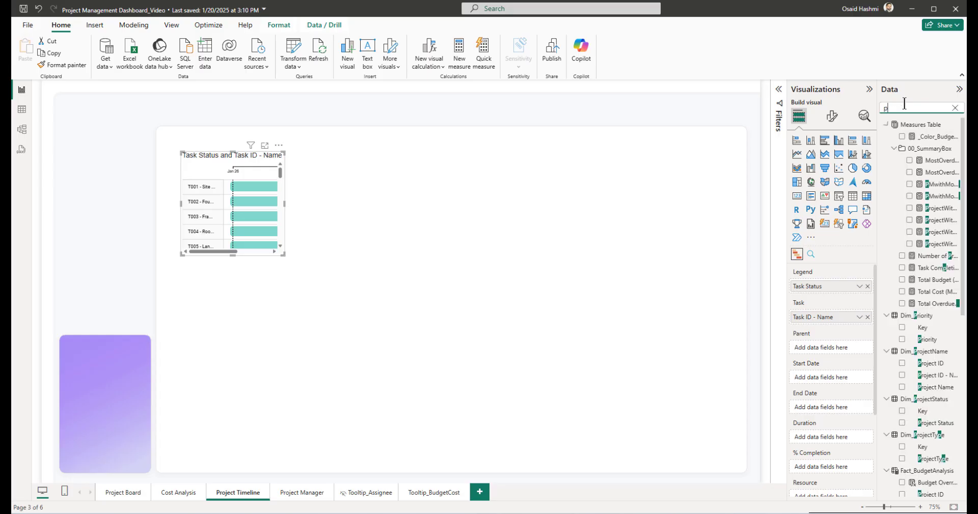
text(roject id)
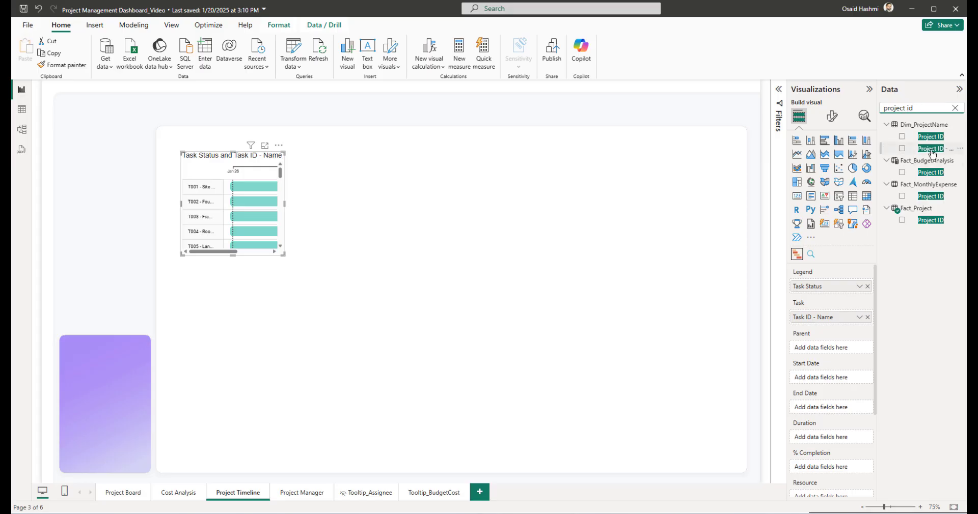
drag(931, 148, 840, 357)
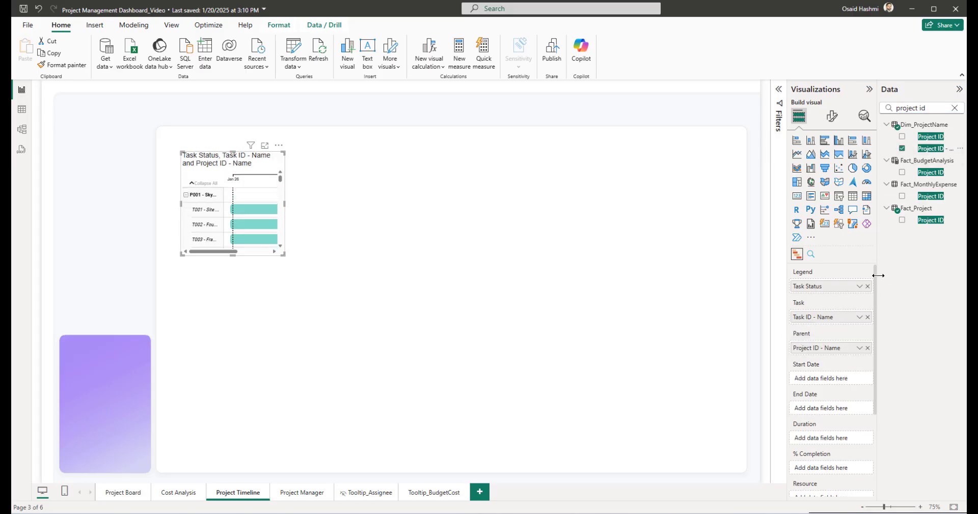
Step: Widen the field list and assign Start Date from Fact_Project as the Gantt chart's Start Date
drag(878, 276, 848, 275)
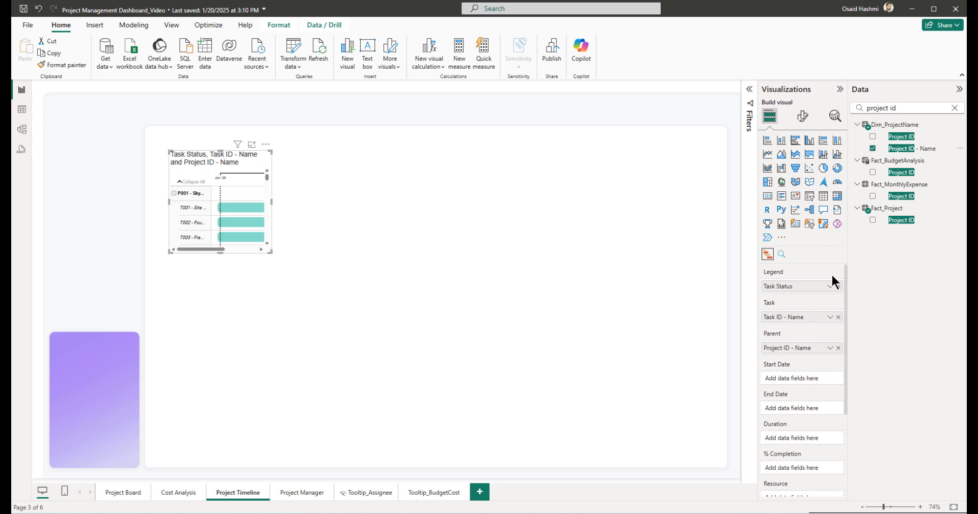
drag(911, 108, 841, 104)
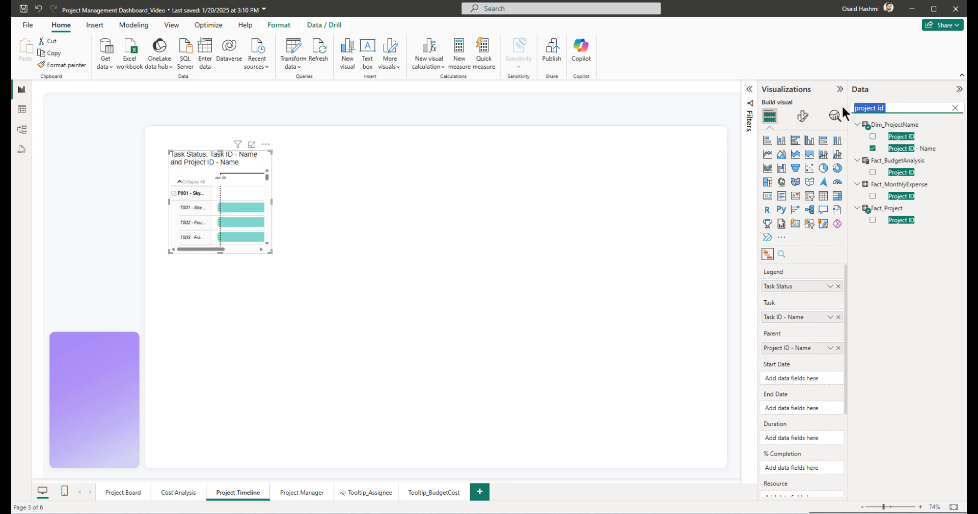
text(start date)
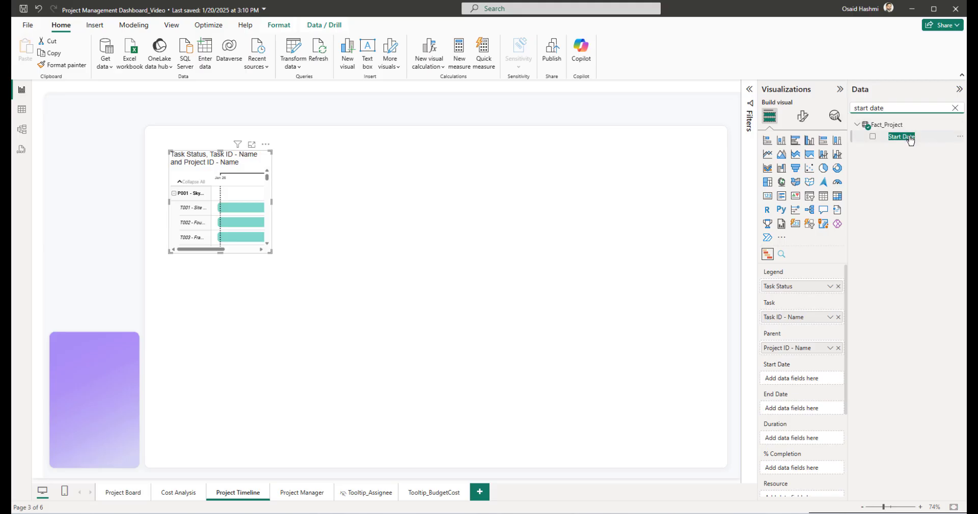
drag(902, 137, 807, 379)
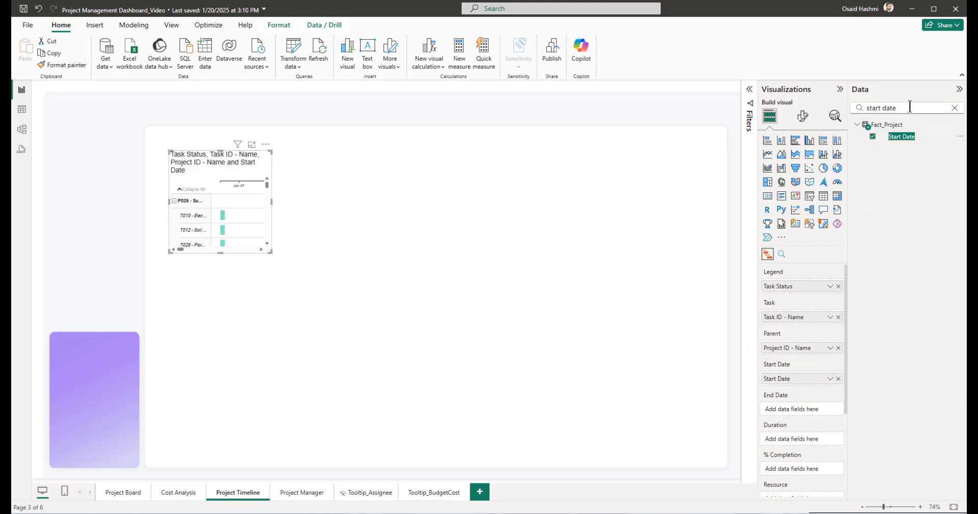
Step: Find the End Date field in Fact_Project and assign it as the Gantt chart's End Date
drag(863, 107, 898, 107)
key(BackSpace)
key(BackSpace)
key(BackSpace)
key(BackSpace)
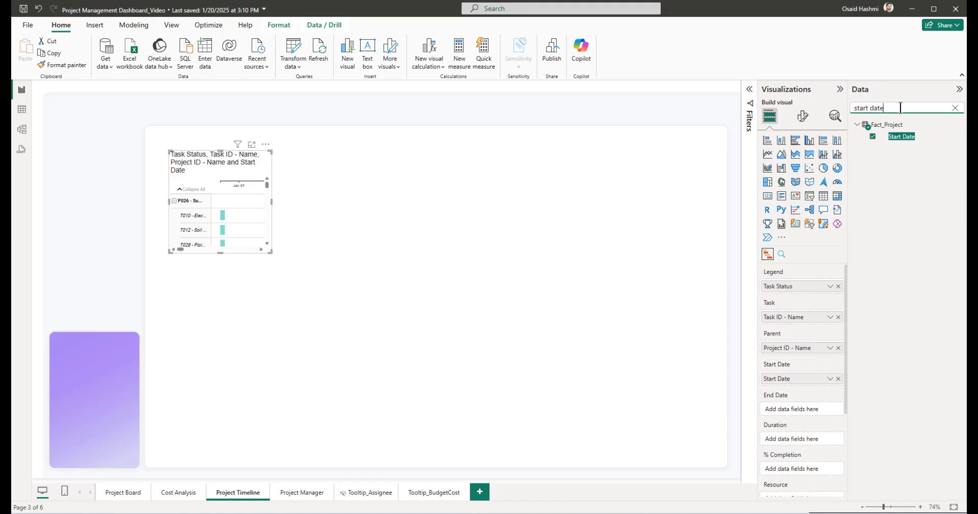
text(end date)
drag(900, 136, 804, 410)
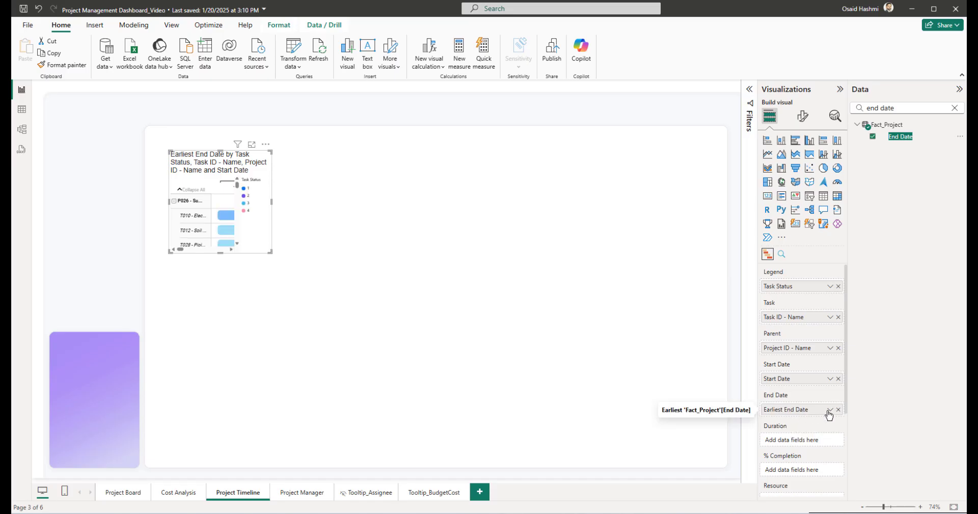
Step: Find the Progress field and assign it as the Gantt chart's % Completion
scroll(811, 415, down, 3)
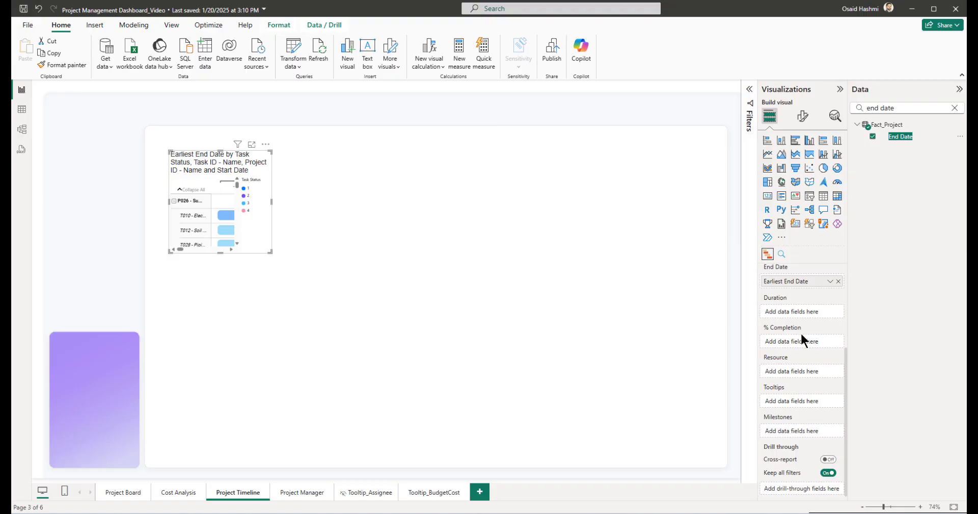
drag(915, 107, 855, 108)
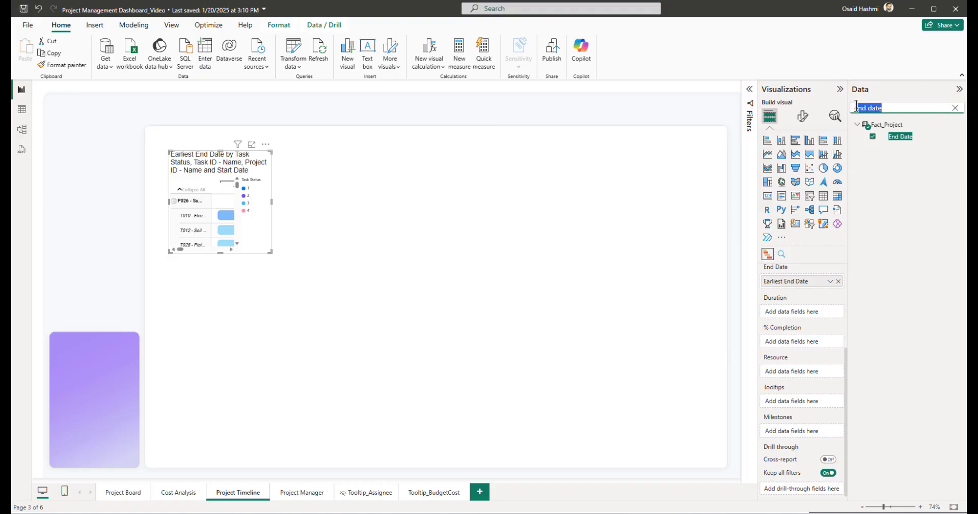
text(progress)
drag(898, 139, 798, 342)
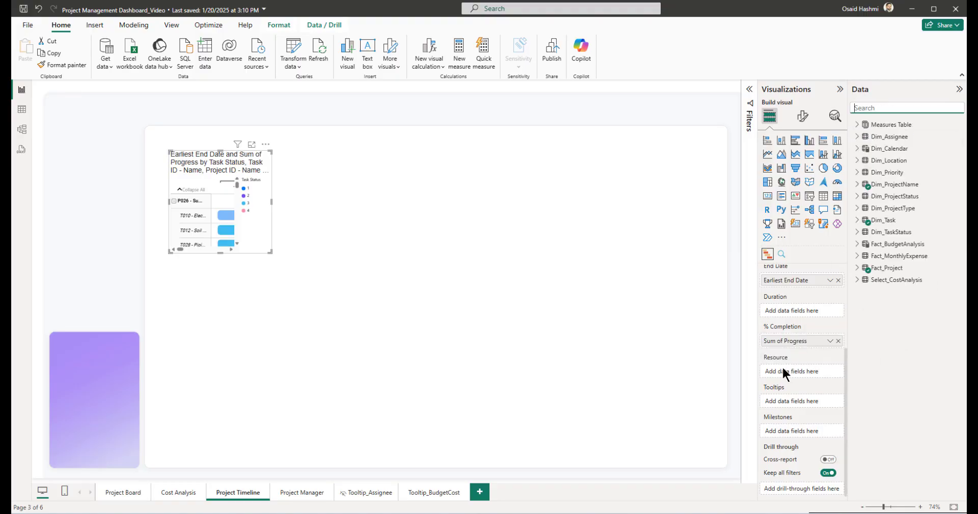
Step: Search the fields for "assignee" and assign Assigned To from Dim_Assignee as the Gantt chart's Resource
click(877, 107)
text(assignee)
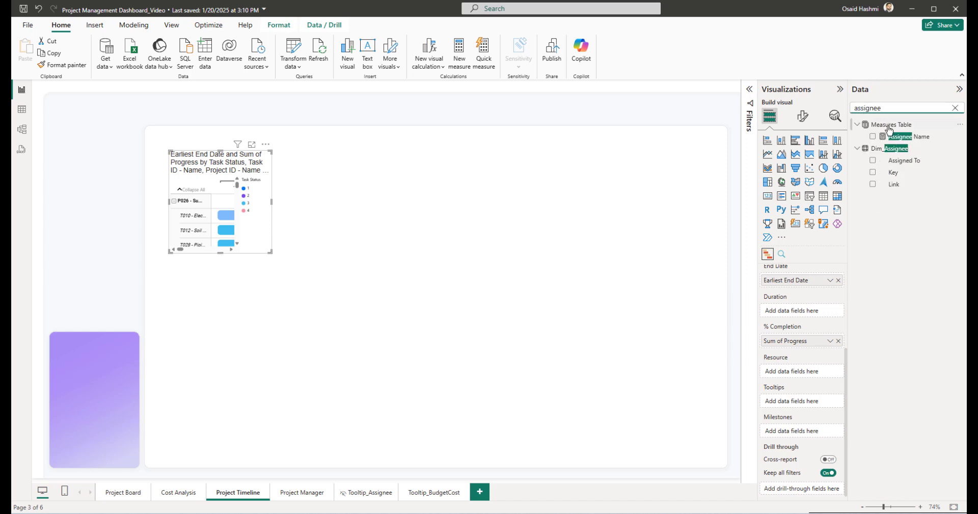
click(872, 161)
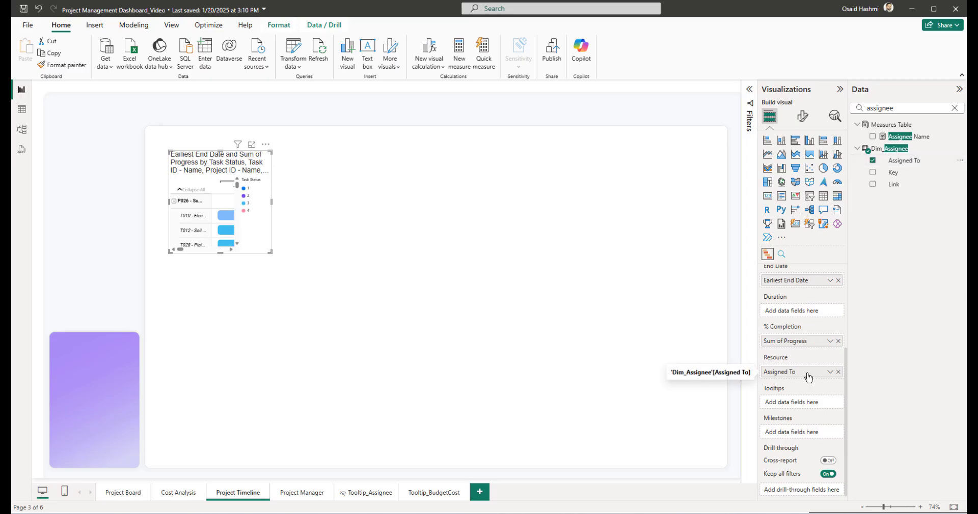
Step: Search the fields for "project status" and add Project Status from Dim_ProjectStatus to the Gantt chart
drag(903, 106, 853, 108)
key(BackSpace)
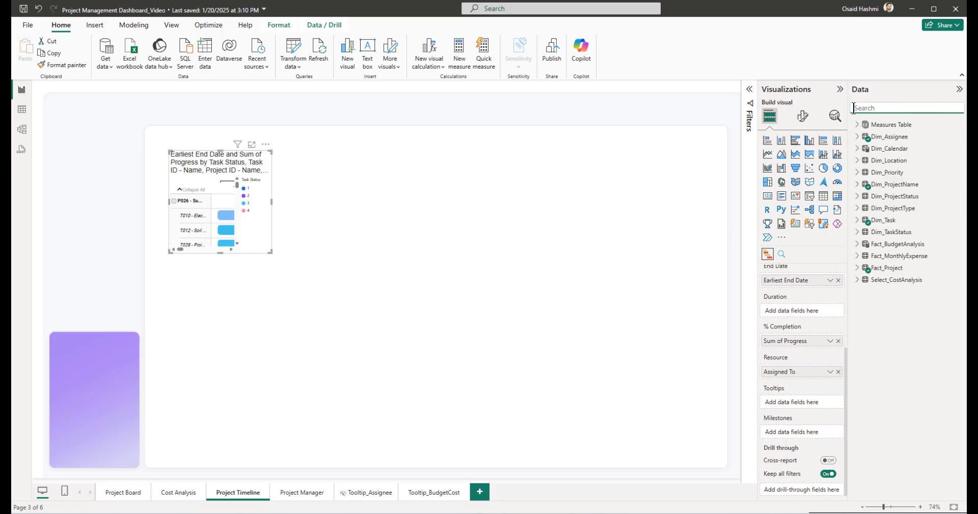
text(projec)
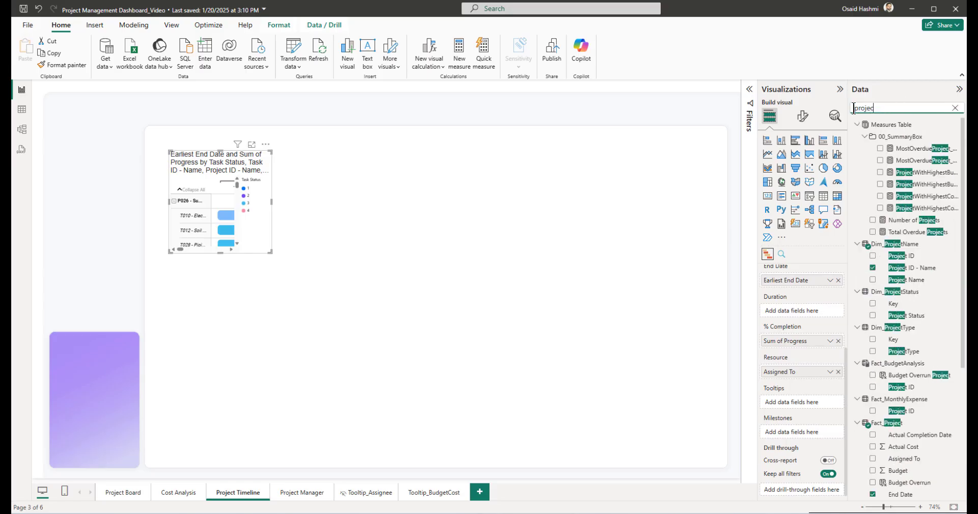
text(t status)
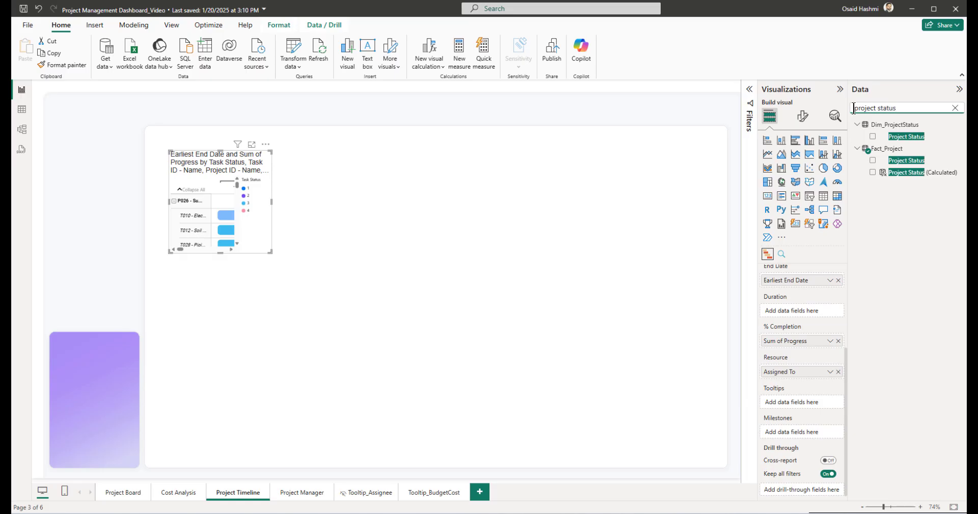
click(872, 136)
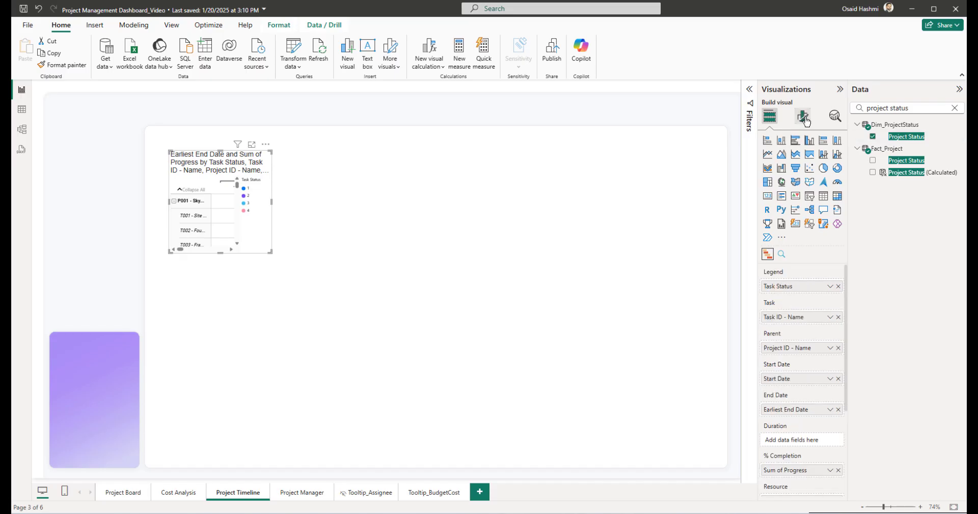
Step: Set the Gantt chart's height to 792 and its width to 1533
click(802, 116)
click(802, 161)
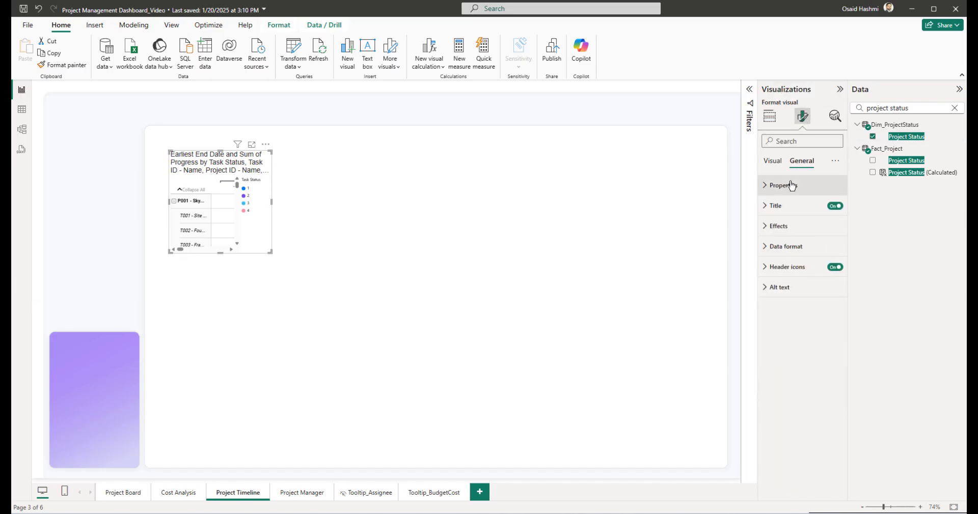
click(792, 186)
click(779, 237)
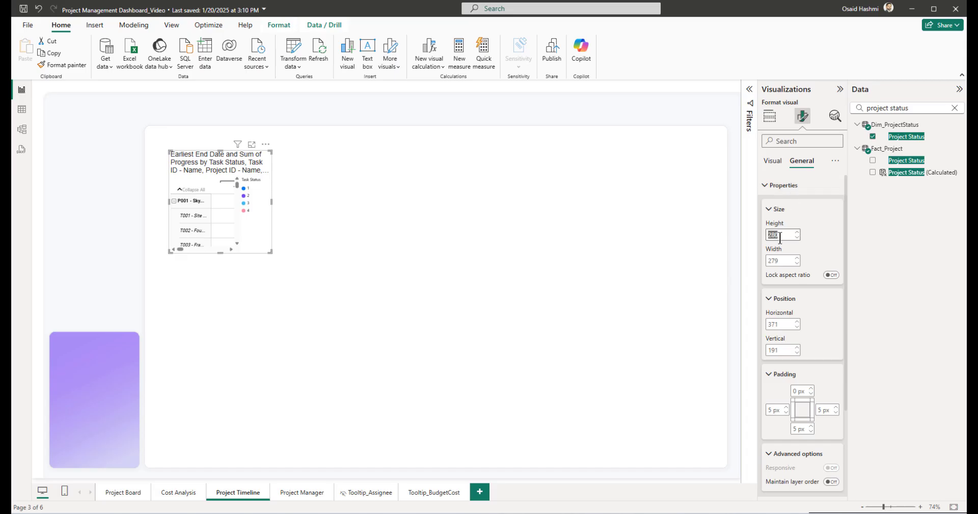
text(792)
key(Tab)
text(1)
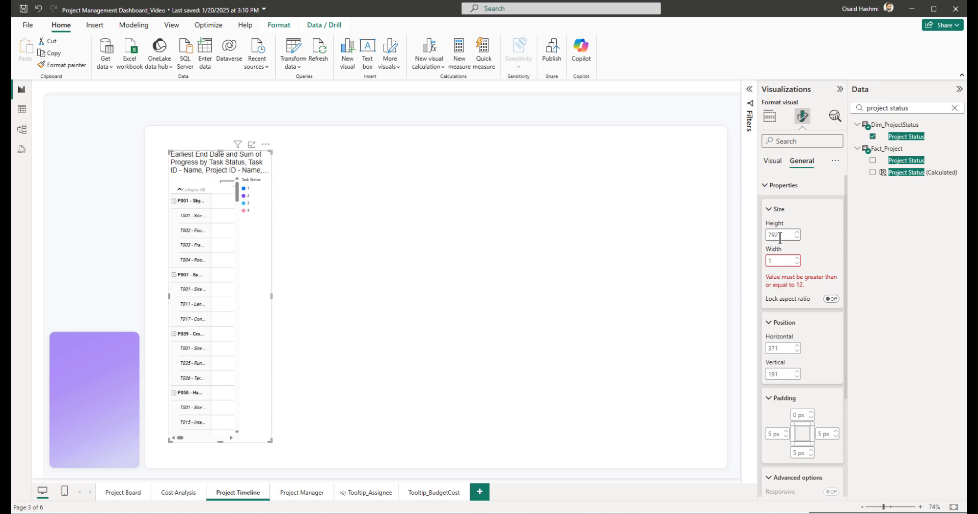
text(533)
key(Tab)
key(Tab)
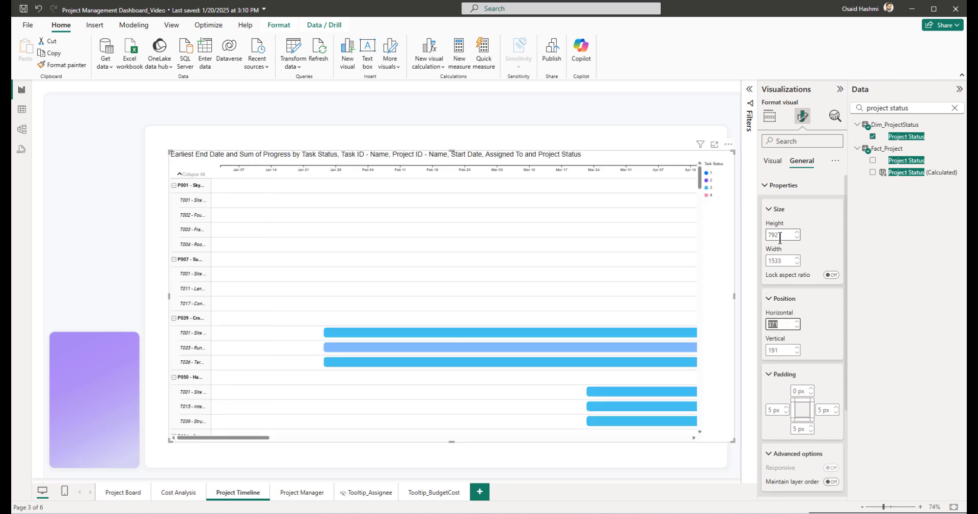
Step: Position the Gantt chart at horizontal 328 and vertical 243
text(328)
key(Tab)
text(24)
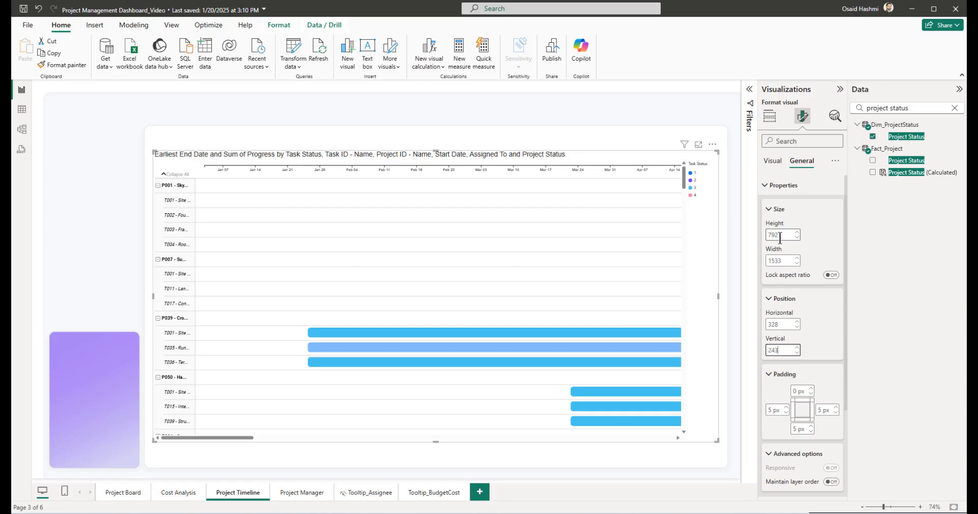
text(3)
key(Return)
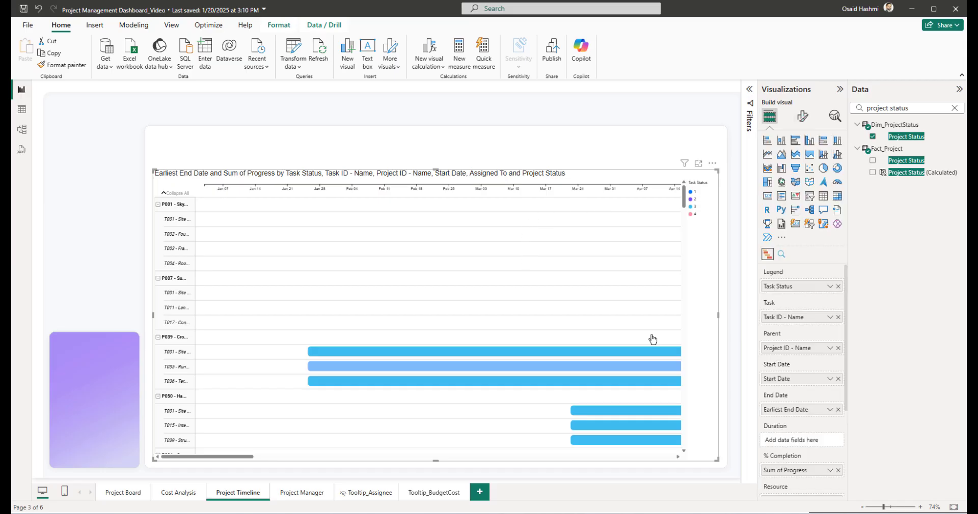
Step: Replace the Gantt chart's legend field with TaskStatus from Dim_TaskStatus, searching the fields for "status"
click(837, 286)
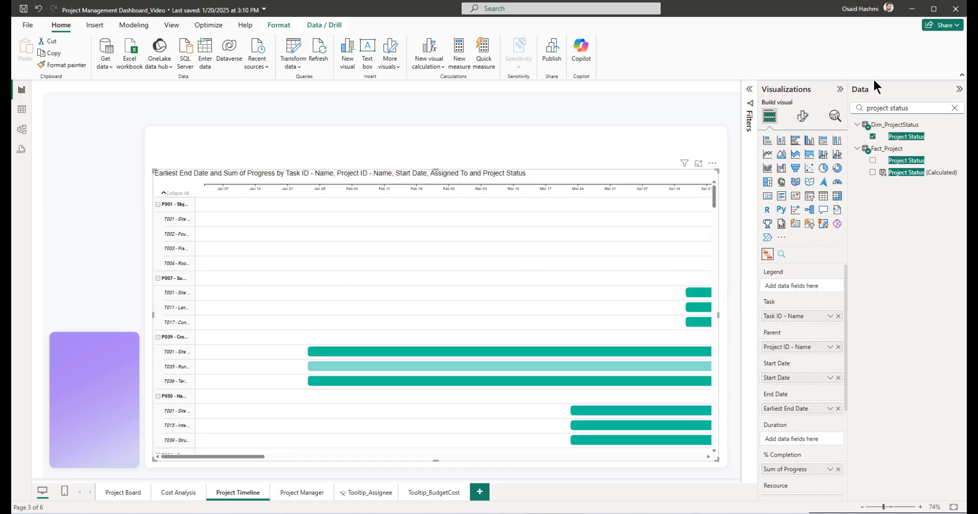
double_click(916, 109)
key(BackSpace)
key(BackSpace)
key(BackSpace)
key(BackSpace)
key(BackSpace)
key(BackSpace)
key(BackSpace)
key(BackSpace)
key(BackSpace)
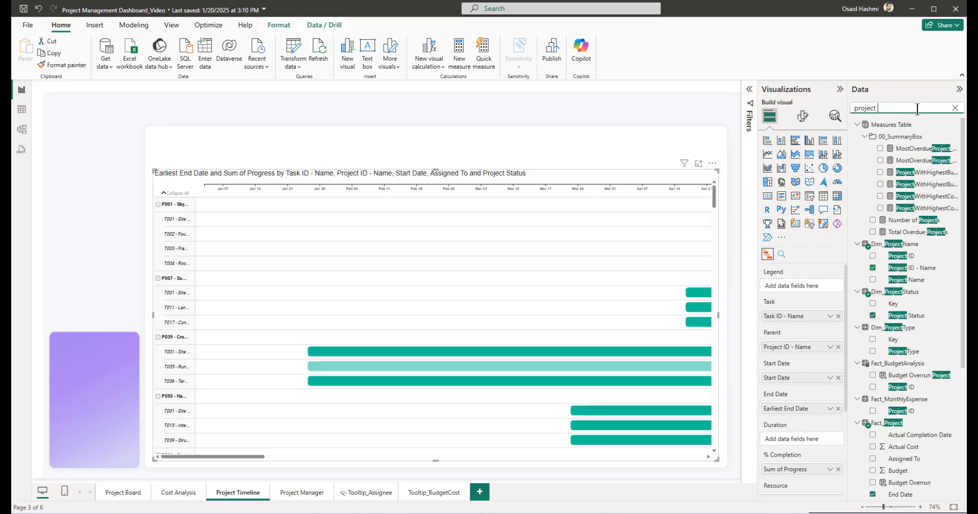
text(status)
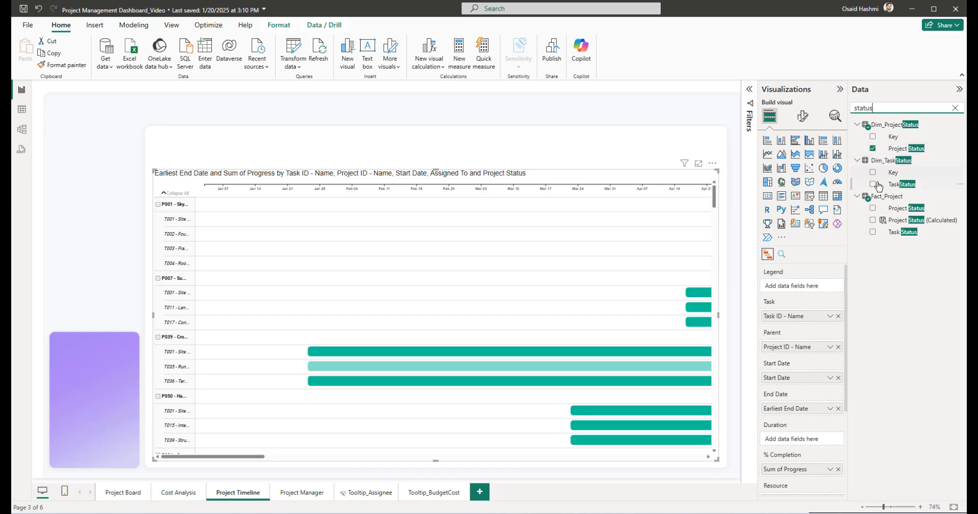
click(873, 184)
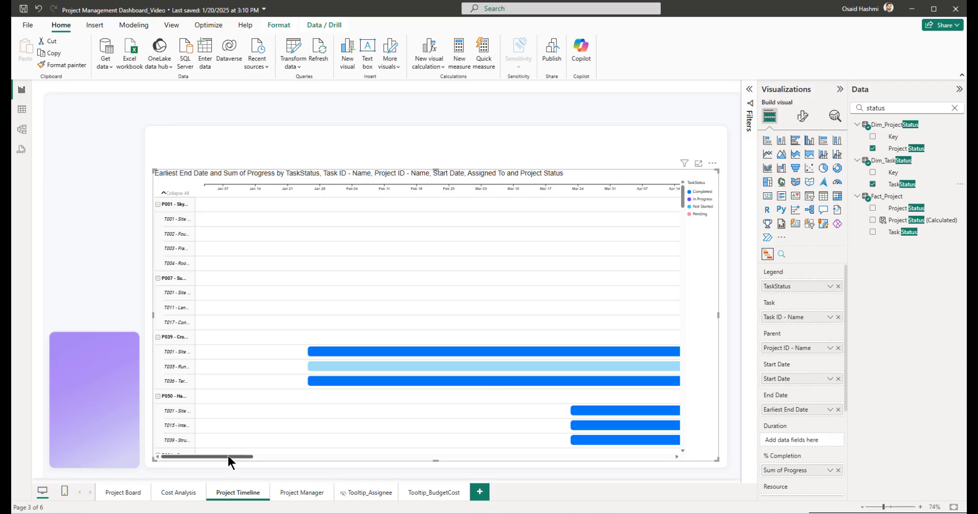
Step: Place the Gantt chart's legend at Top and set its text size to 11
click(803, 116)
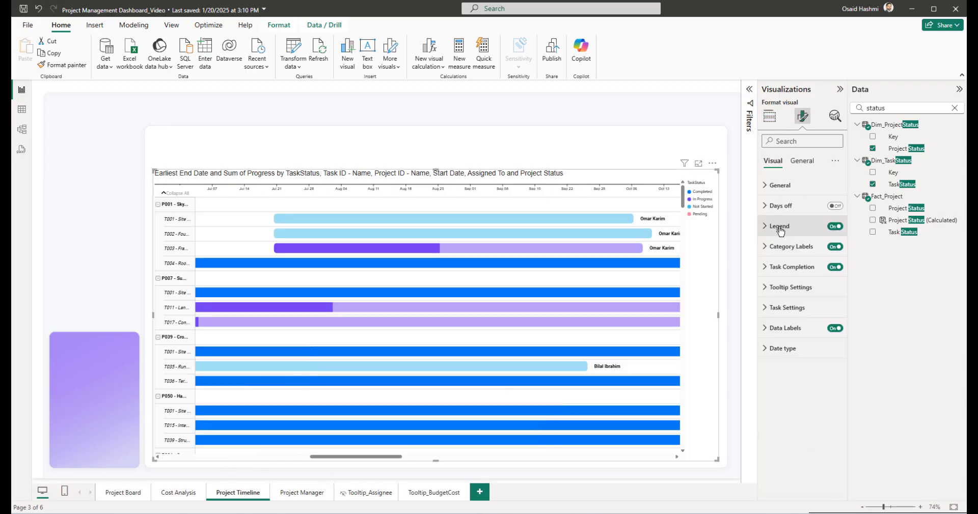
click(779, 227)
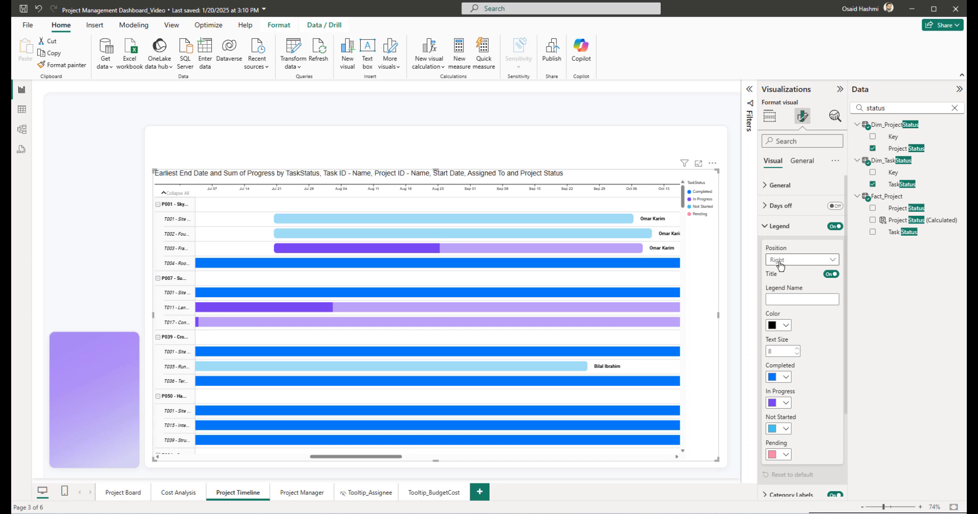
click(779, 265)
click(782, 277)
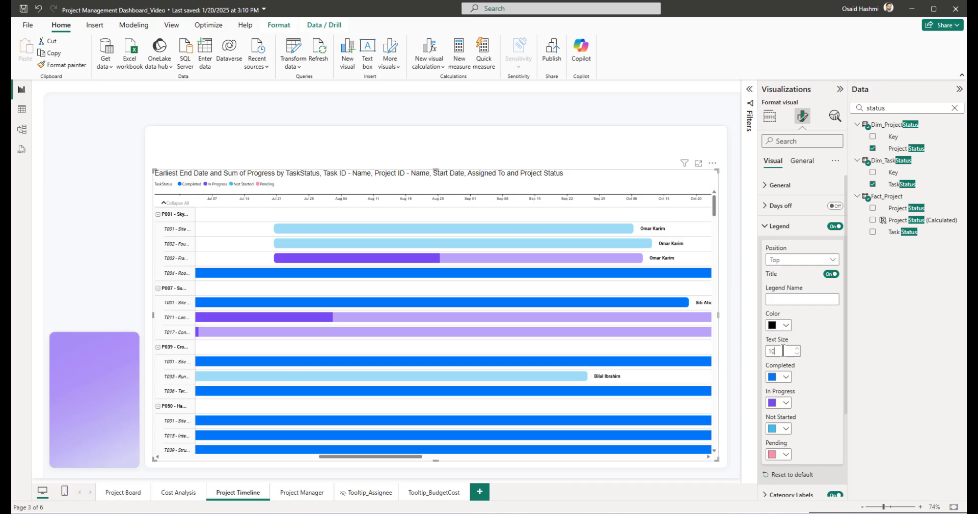
click(782, 351)
text(10)
key(Return)
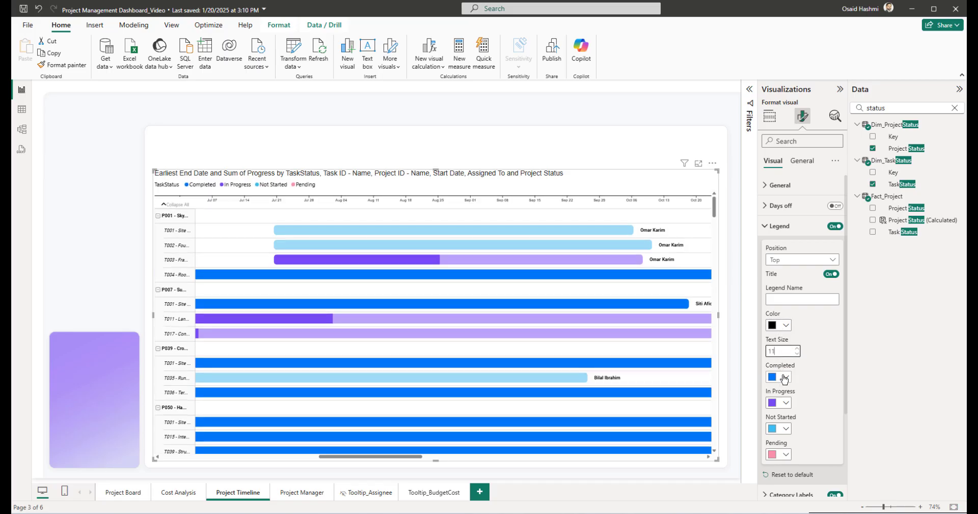
Step: Color the legend statuses light blue for Completed, blue for In Progress, pink for Not Started and purple for Pending
click(783, 379)
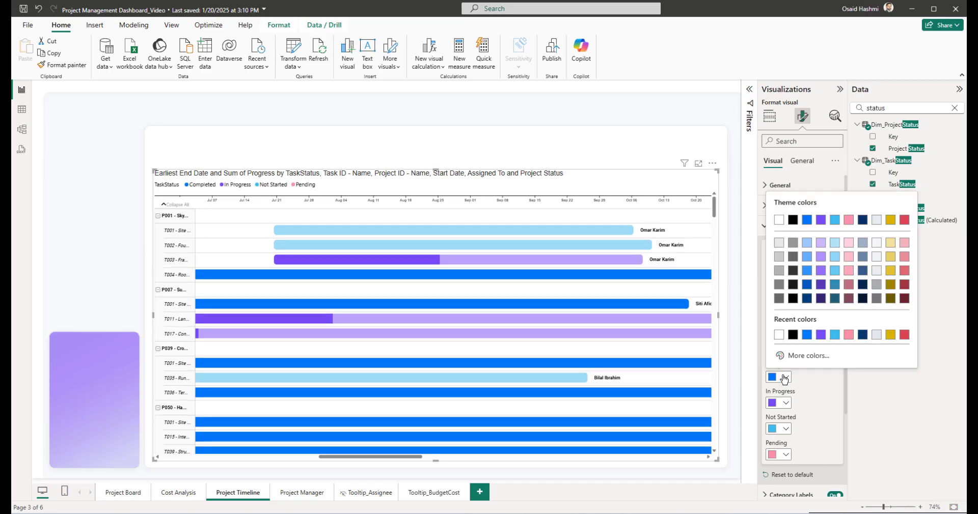
click(837, 229)
click(784, 403)
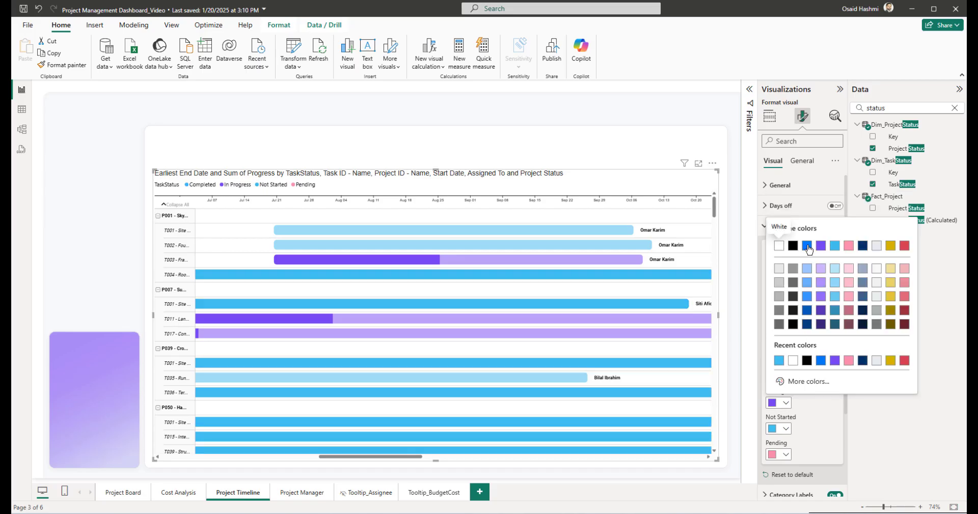
click(806, 246)
click(783, 429)
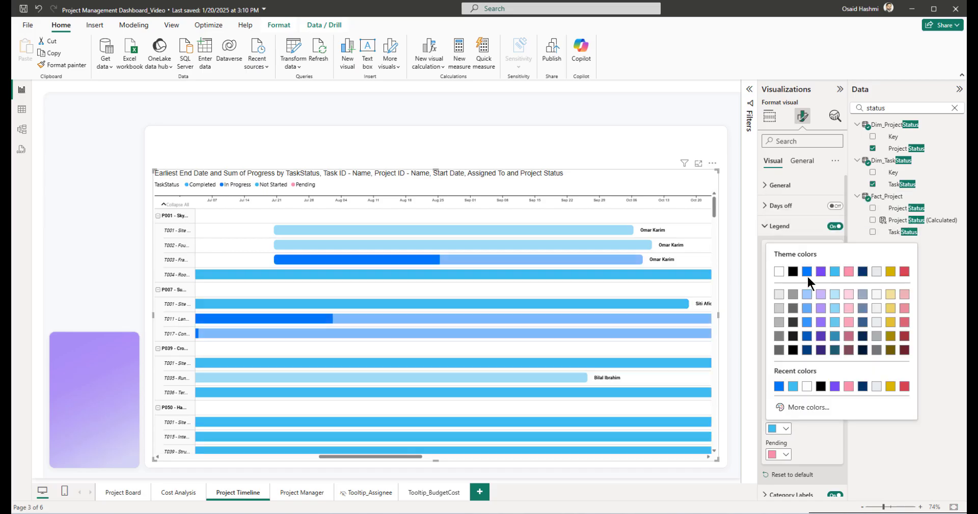
click(848, 272)
click(784, 454)
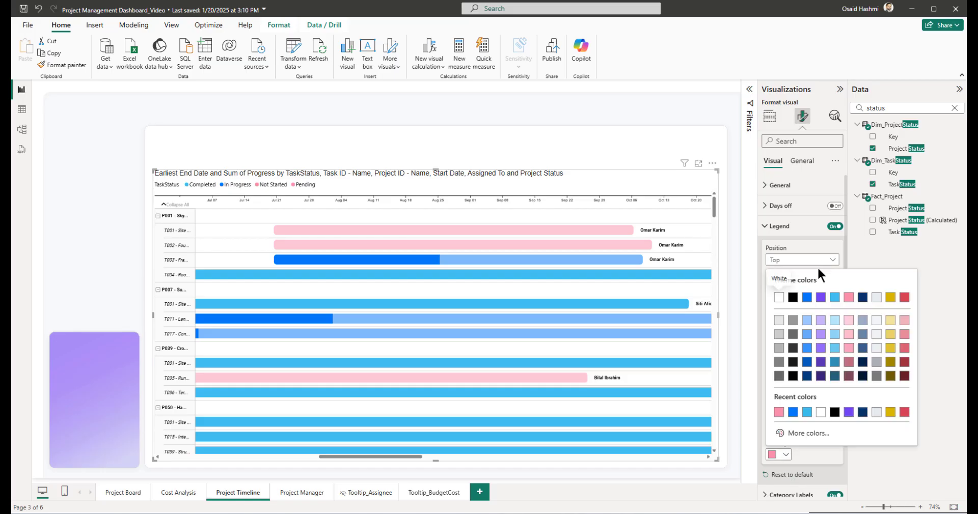
click(819, 301)
click(779, 226)
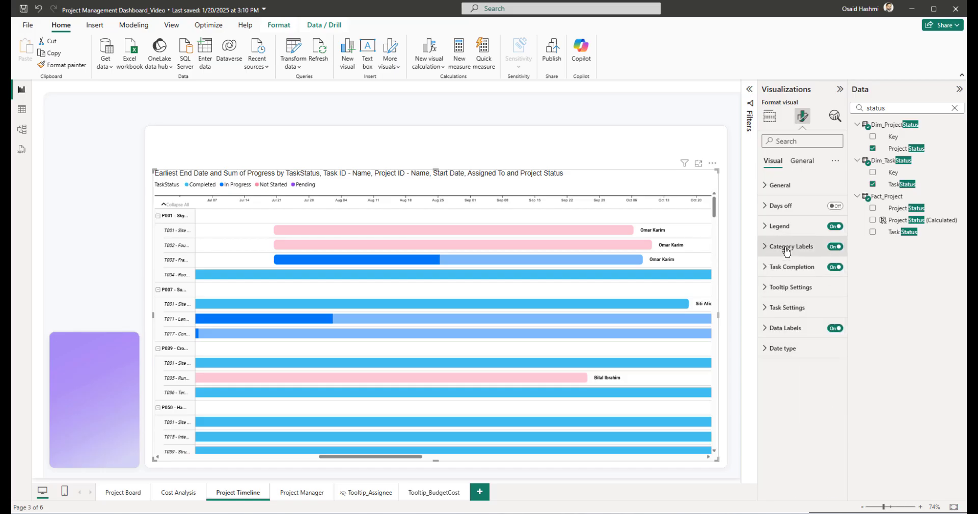
Step: Set the width of the Gantt chart's category labels to 250
click(784, 246)
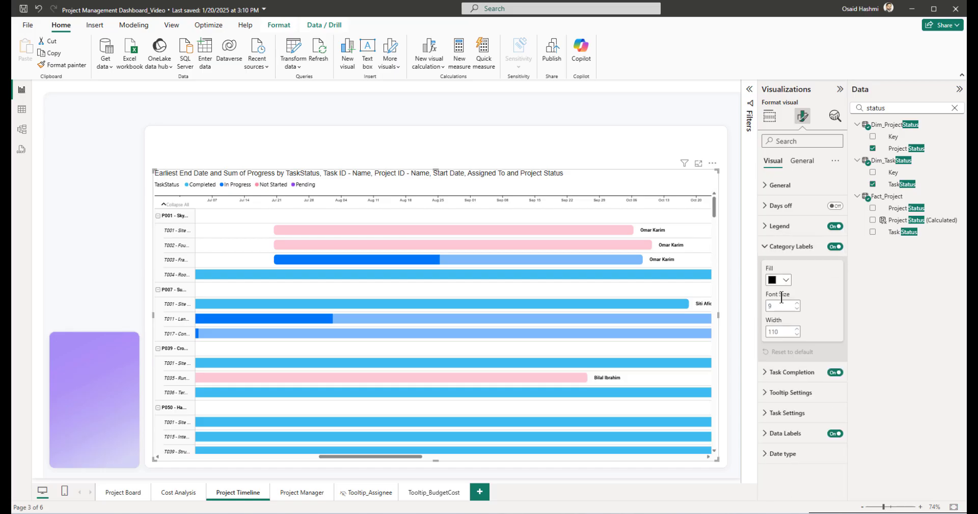
double_click(783, 332)
text(113)
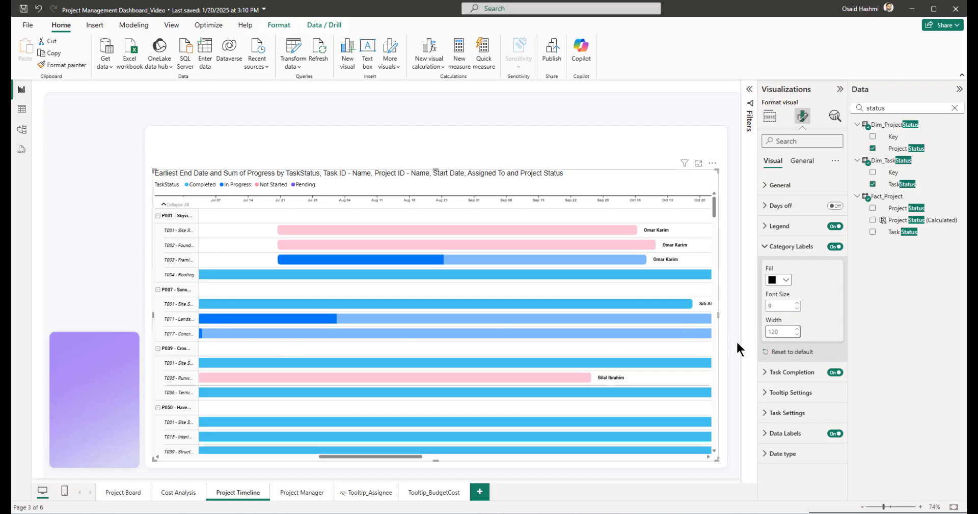
double_click(773, 328)
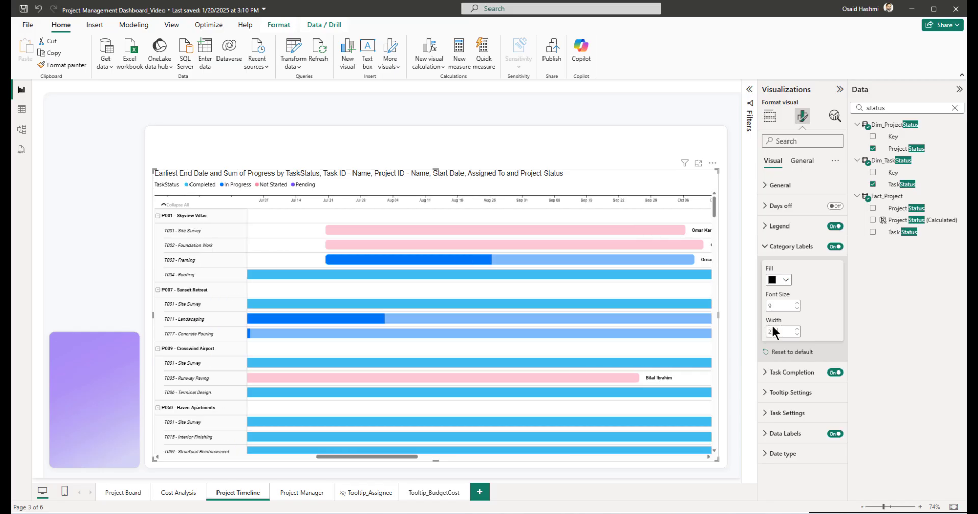
Step: Review the Gantt chart's task completion, tooltip, task and data label settings, and look along the timeline
click(790, 374)
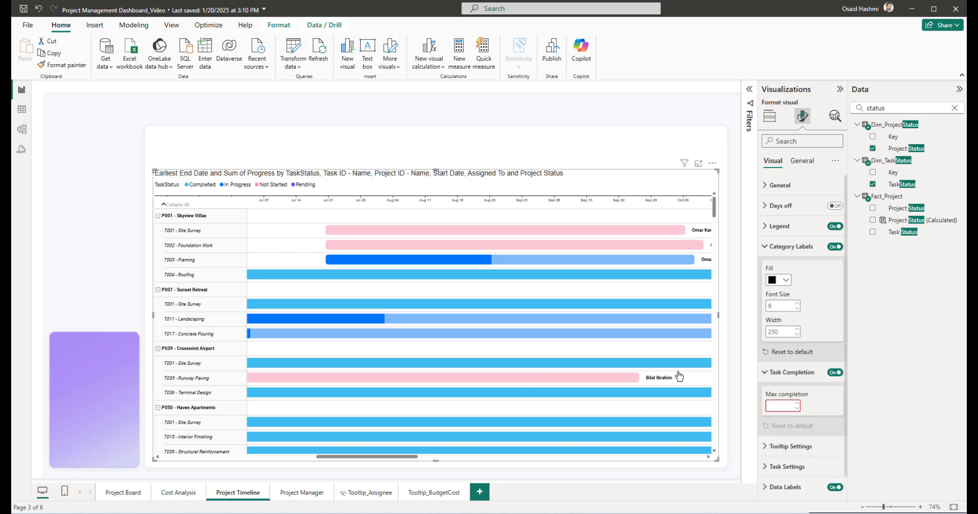
scroll(792, 381, down, 1)
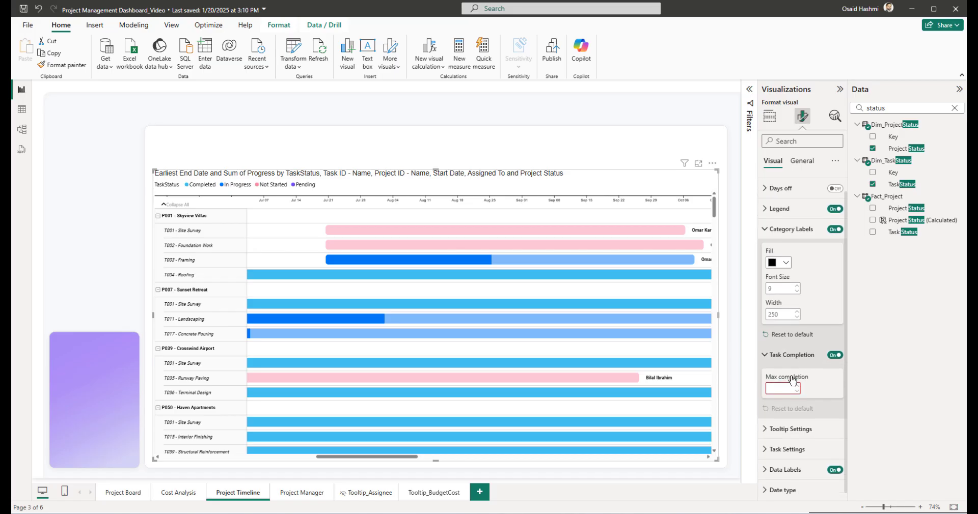
click(777, 428)
scroll(777, 429, down, 3)
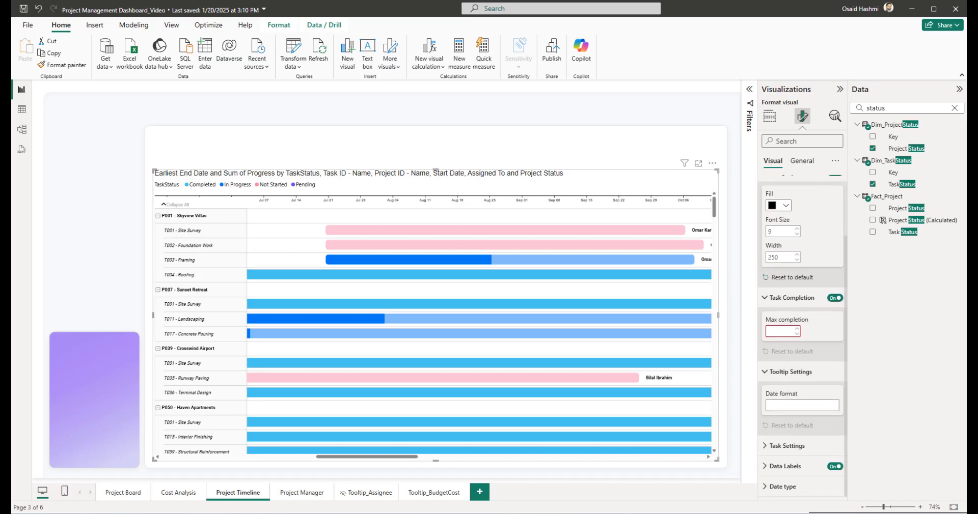
click(796, 447)
scroll(792, 441, down, 2)
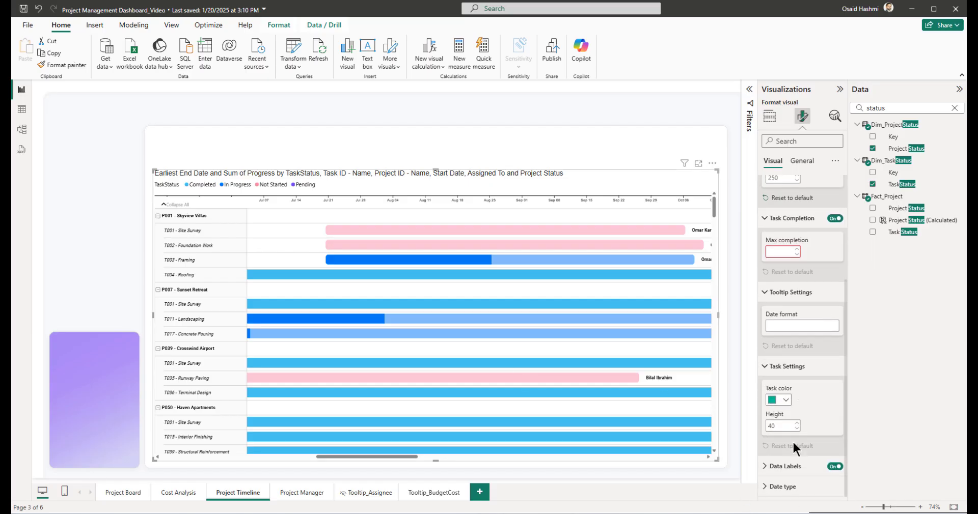
click(784, 469)
scroll(785, 470, down, 3)
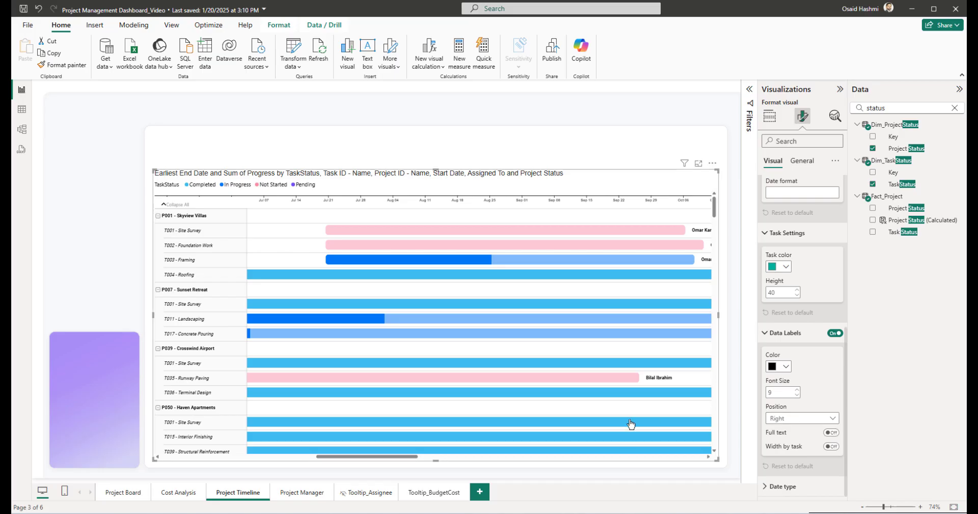
drag(371, 456, 470, 458)
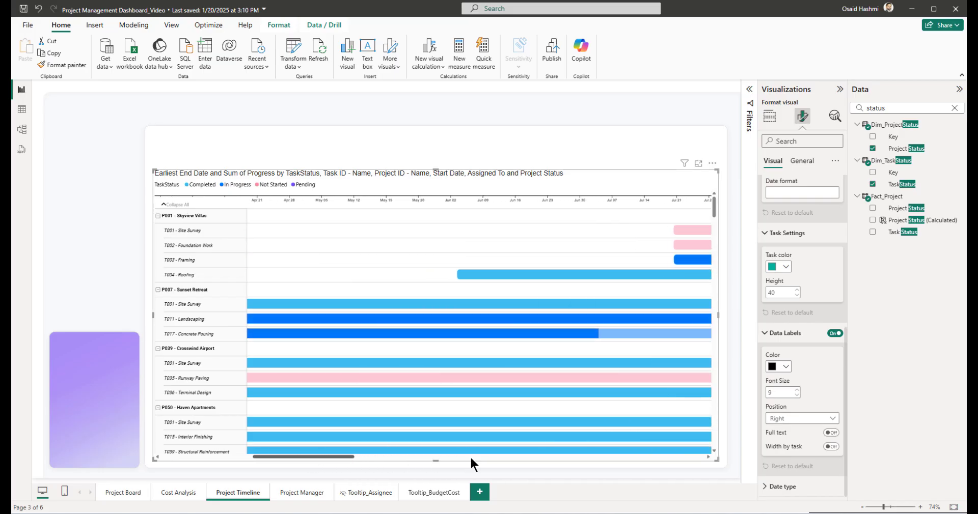
Step: Set the Gantt chart's date type to Month
click(783, 486)
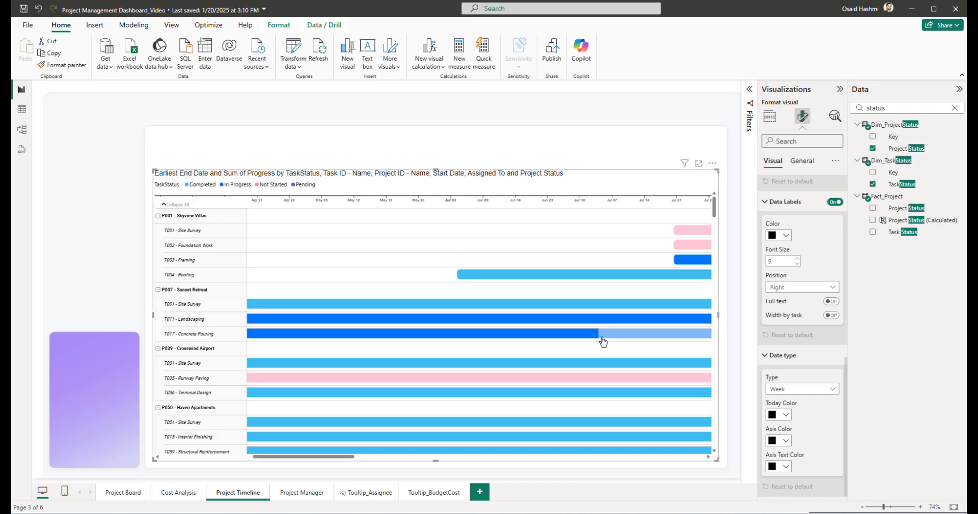
click(810, 390)
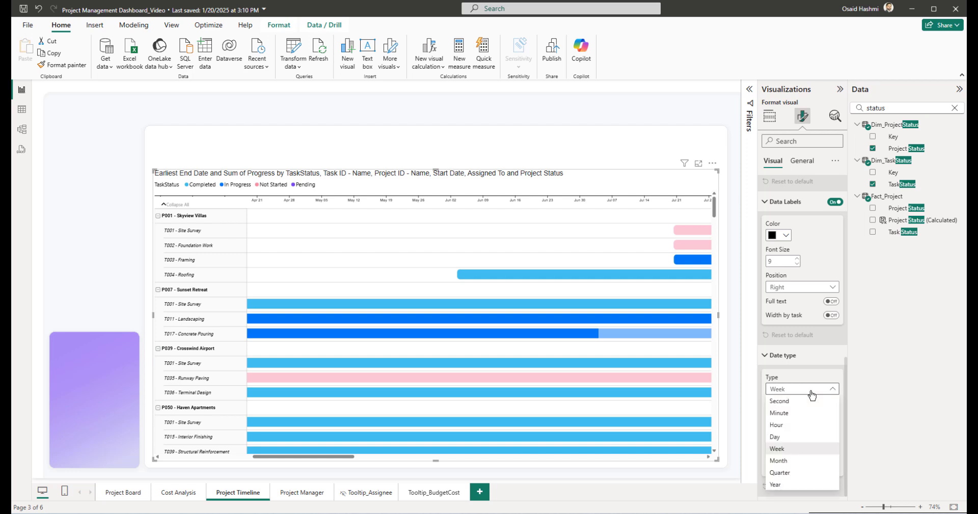
click(784, 449)
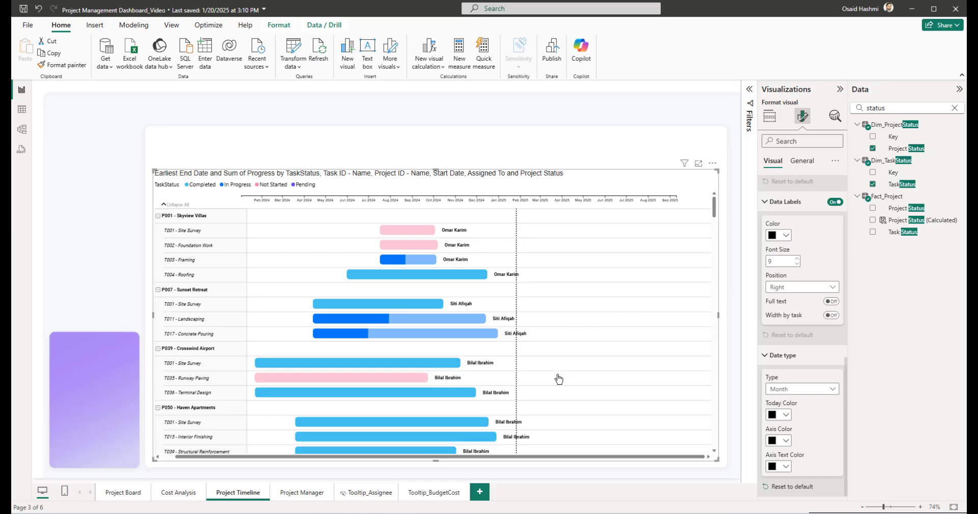
Step: Turn off the Gantt chart's title and background, and open its data format settings
click(801, 161)
click(835, 205)
click(780, 227)
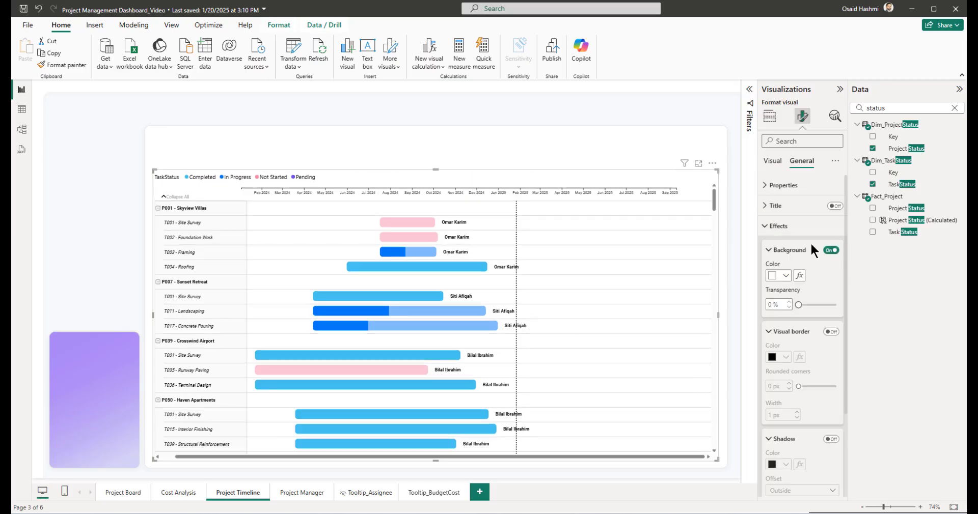
click(831, 251)
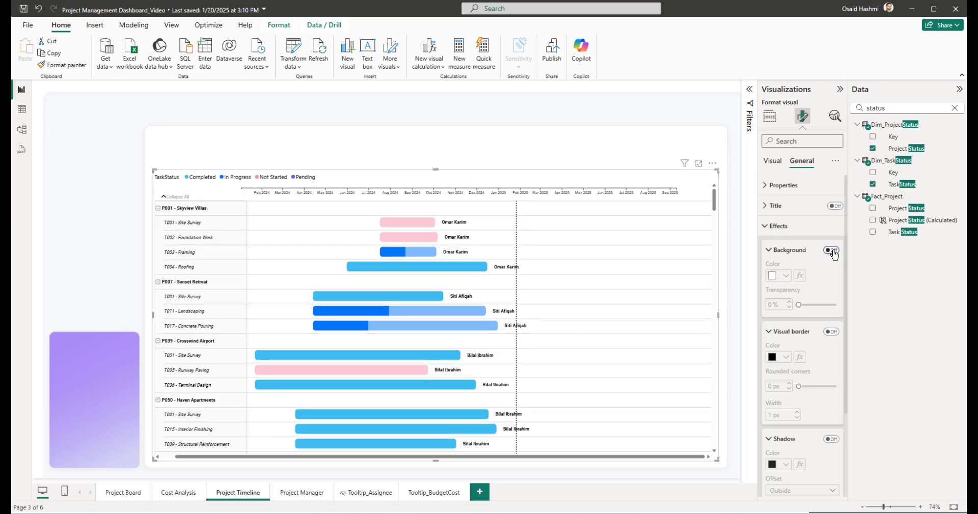
click(776, 253)
click(787, 274)
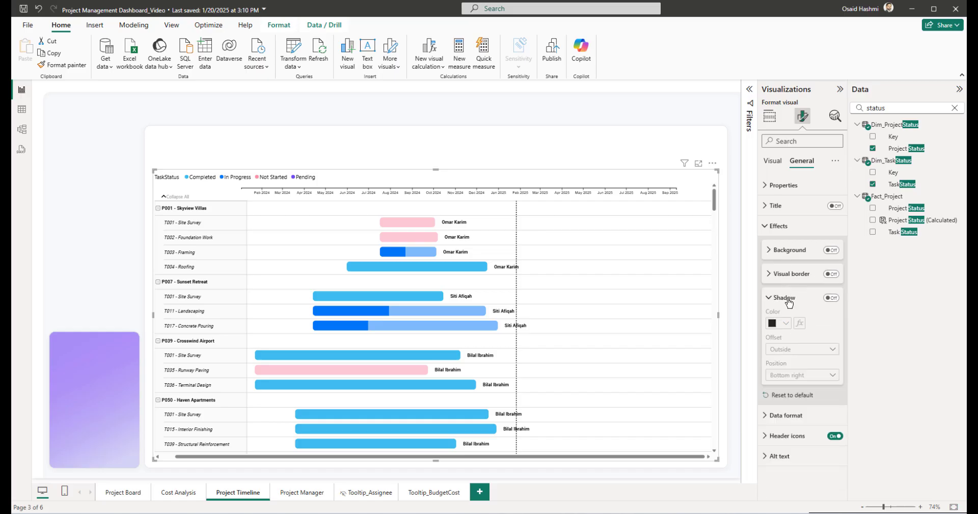
click(788, 301)
click(784, 338)
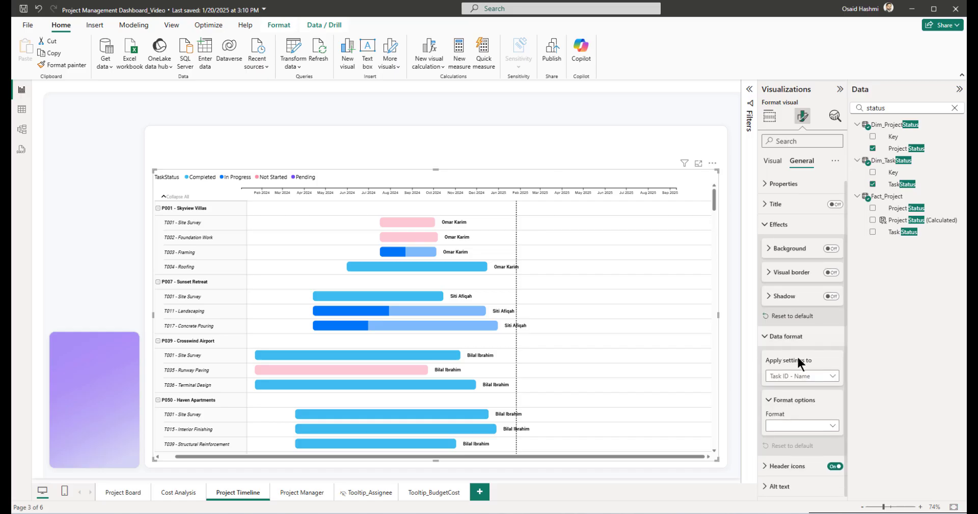
Step: Turn off the grid lines in the Gantt chart's general settings
scroll(786, 236, up, 1)
scroll(786, 243, down, 1)
scroll(788, 255, up, 1)
click(774, 162)
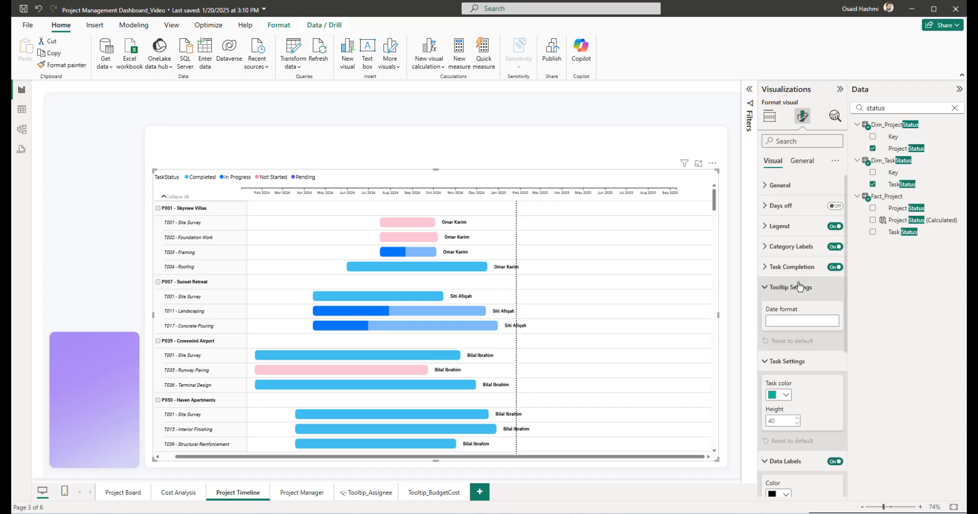
click(780, 185)
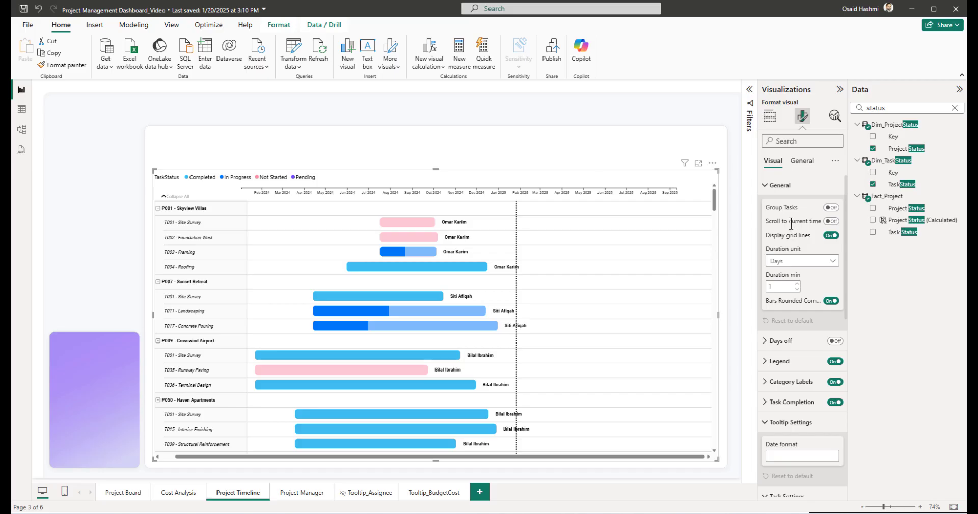
click(828, 236)
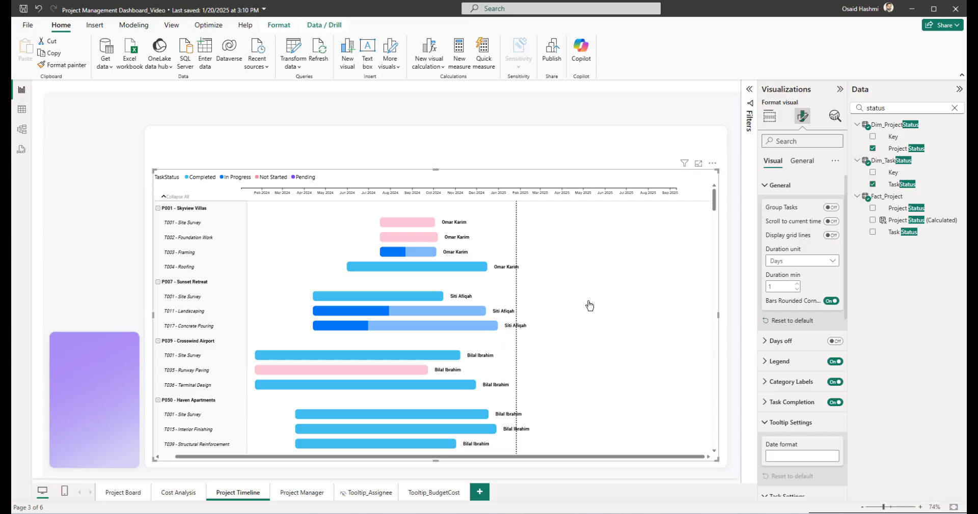
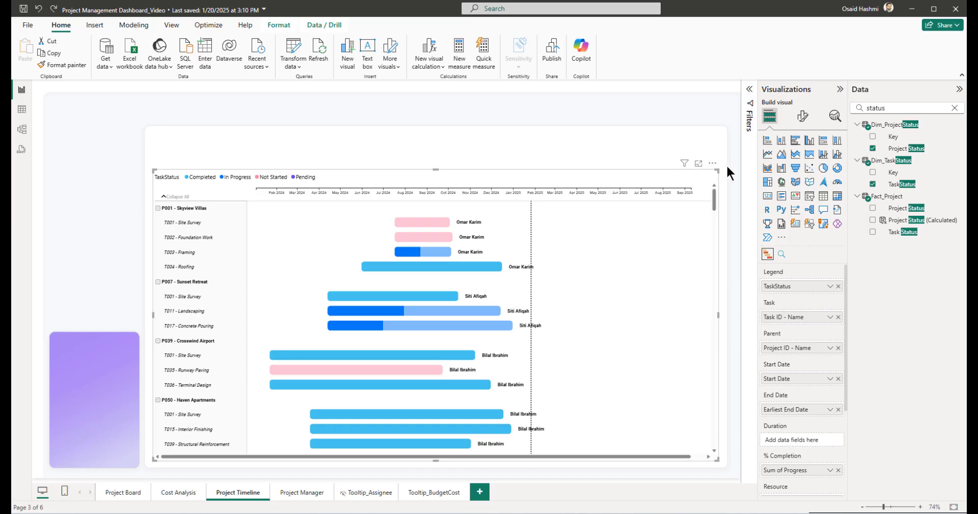
Step: Sort the Gantt chart's axis by Task ID - Name in ascending order
click(712, 163)
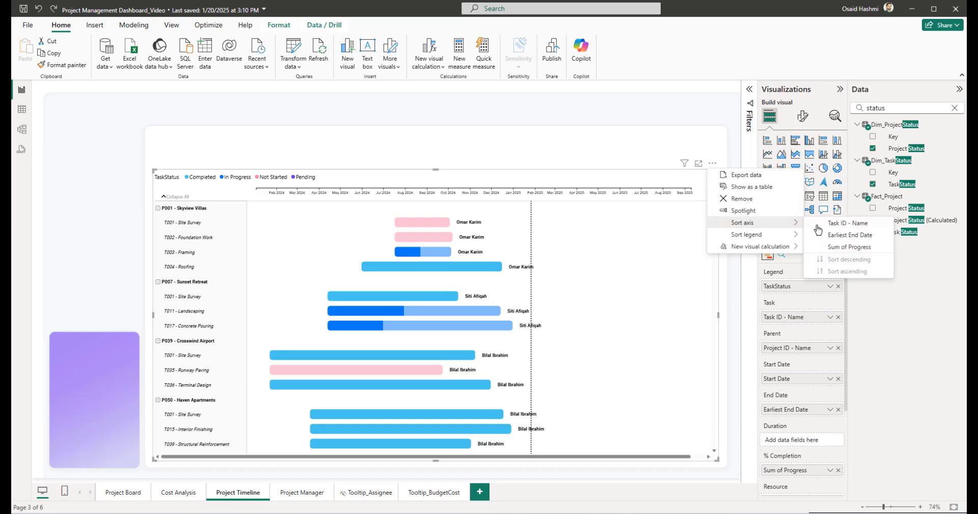
click(820, 223)
click(712, 163)
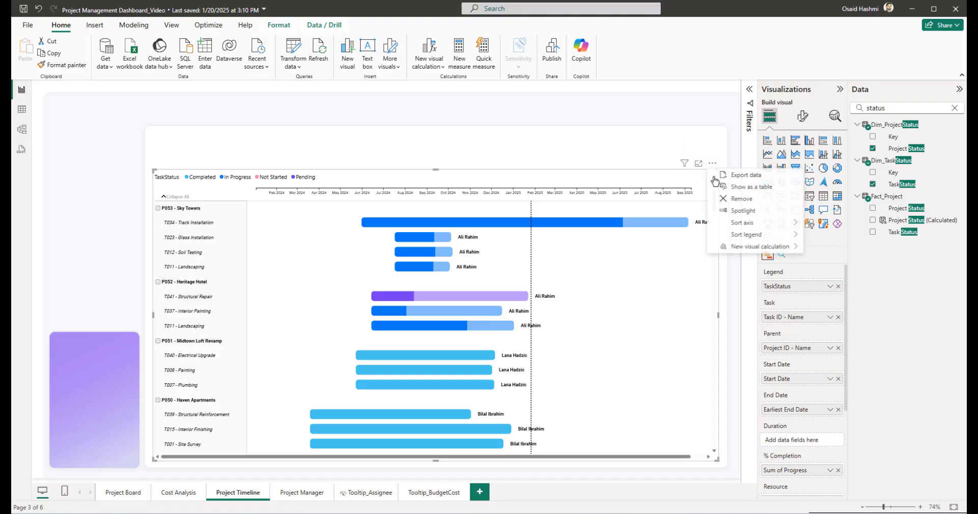
mouse_move(754, 223)
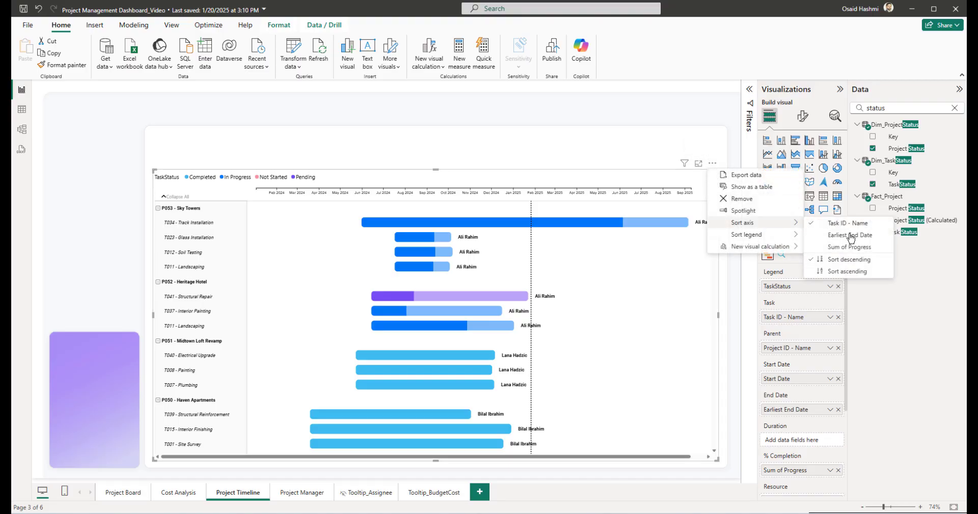
click(849, 271)
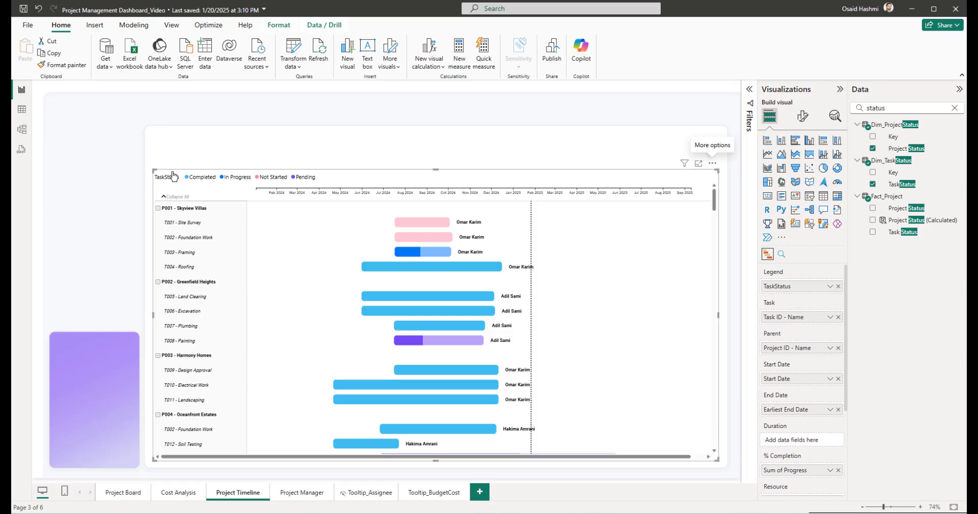
Step: Turn off the title of the Gantt chart's legend
click(802, 116)
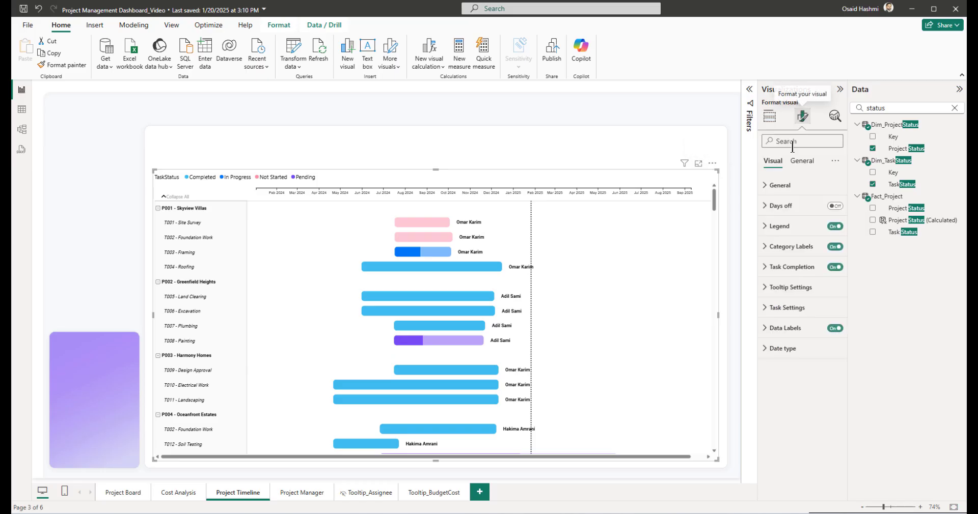
click(779, 225)
click(831, 275)
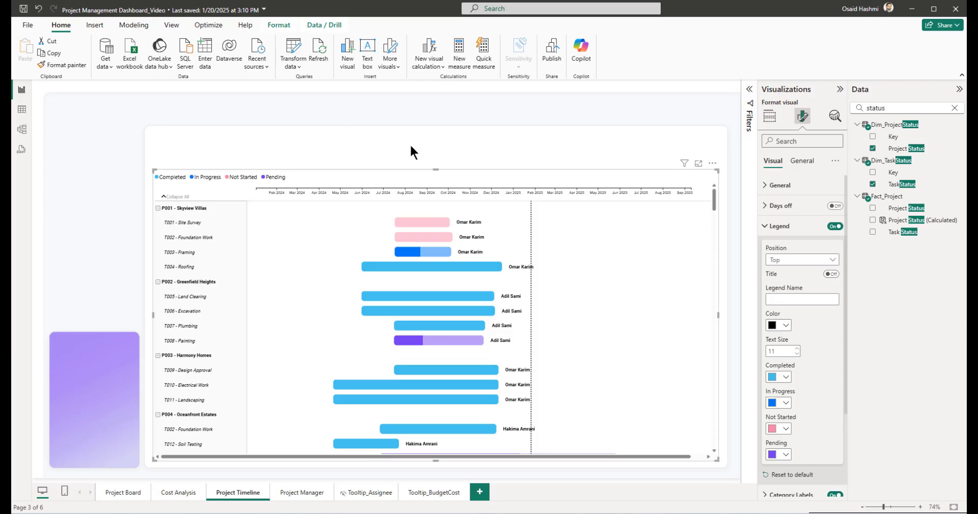
Step: Add a text slicer for the Project ID - Name field from Dim_ProjectName and place it above the start of the Gantt chart
click(444, 145)
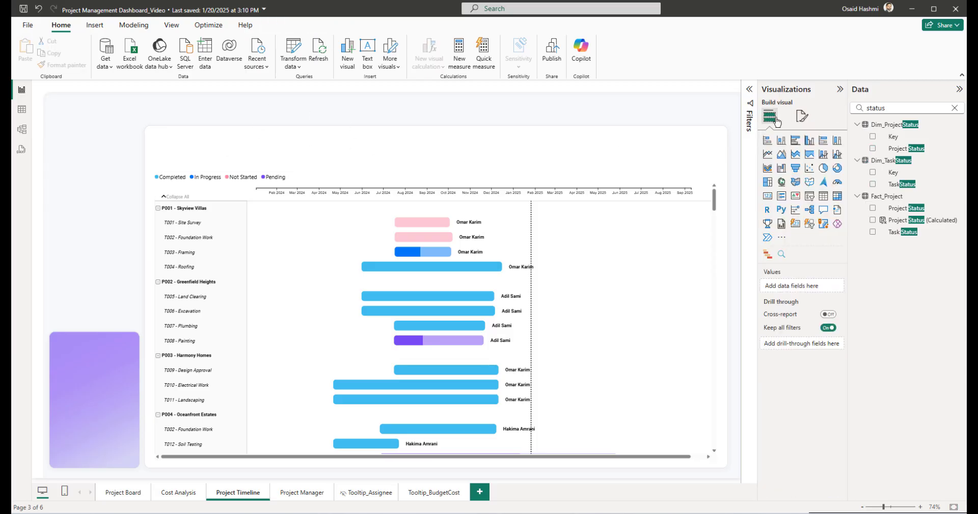
click(782, 254)
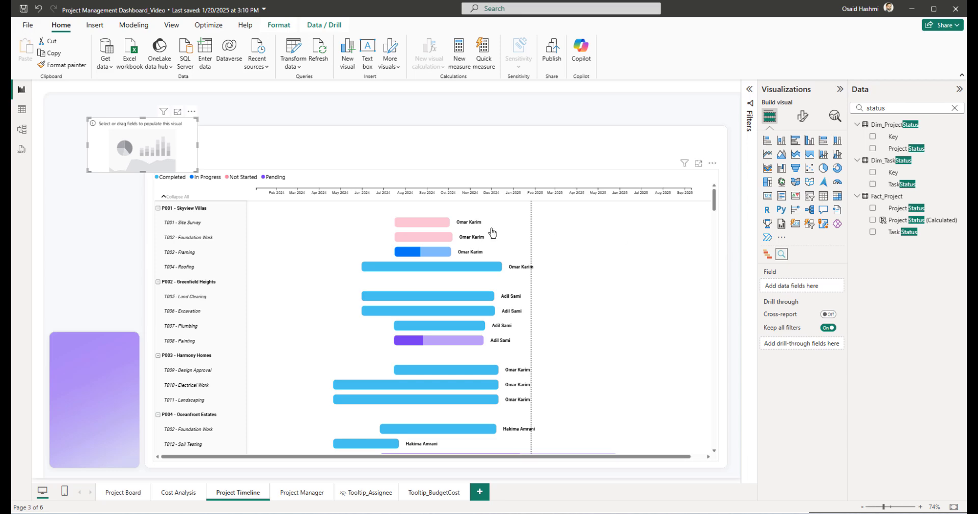
click(891, 108)
key(BackSpace)
key(BackSpace)
key(BackSpace)
key(BackSpace)
key(BackSpace)
key(BackSpace)
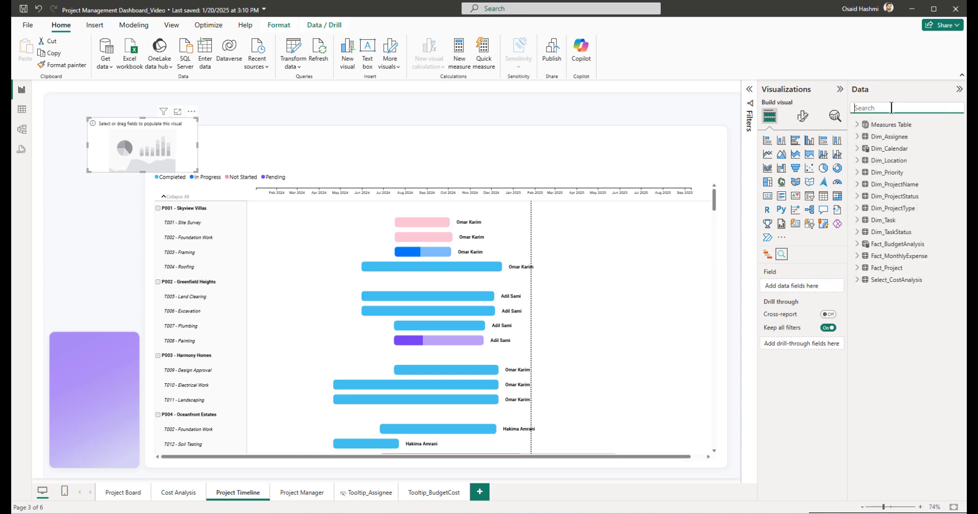
text(project id)
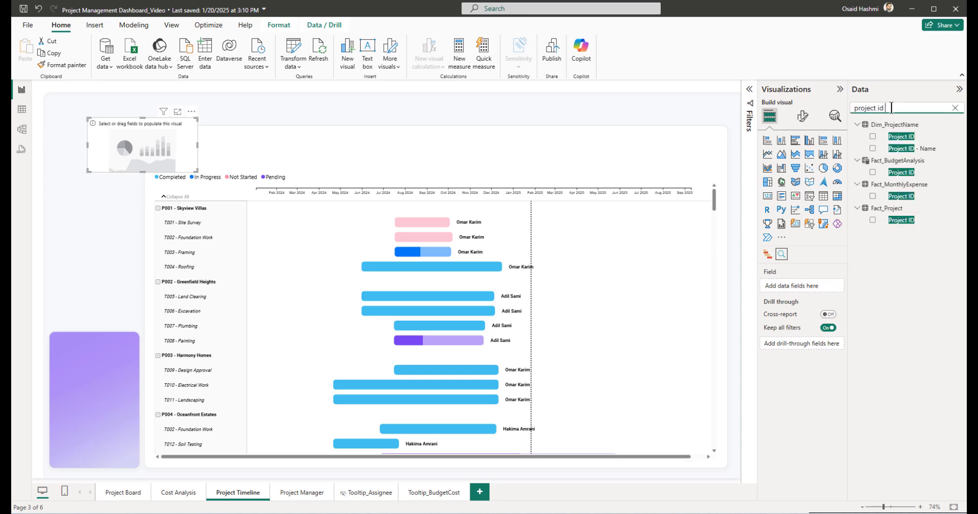
click(872, 148)
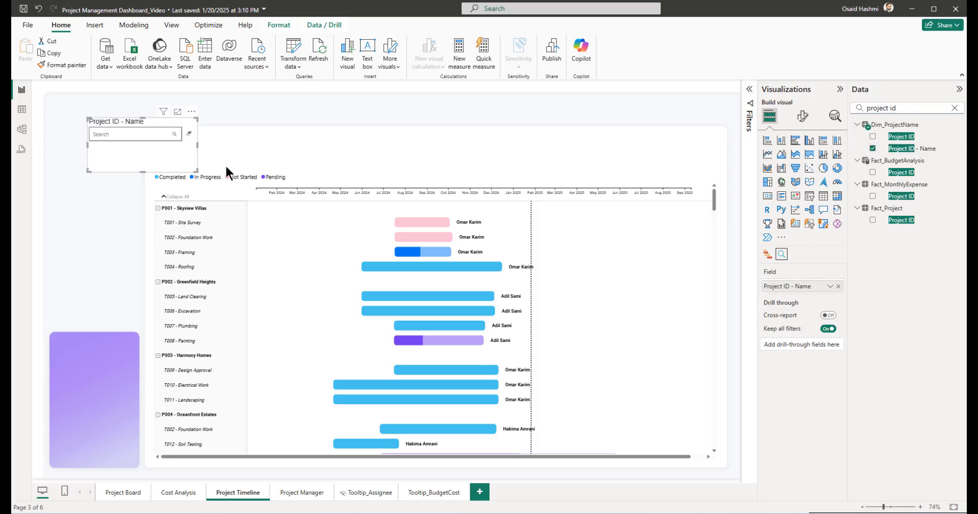
drag(191, 116, 258, 132)
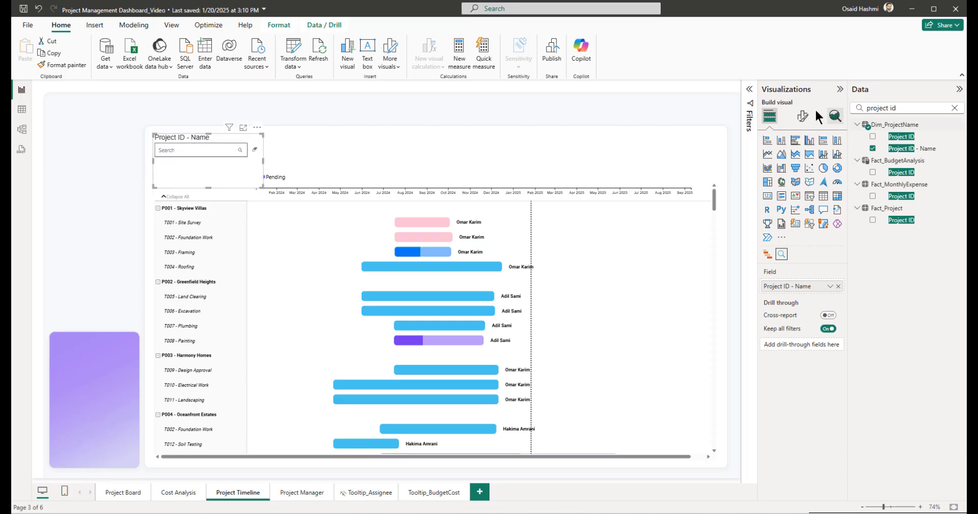
Step: Set the Project ID - Name slicer's height to 79 and width to 320
click(802, 116)
click(802, 161)
click(788, 191)
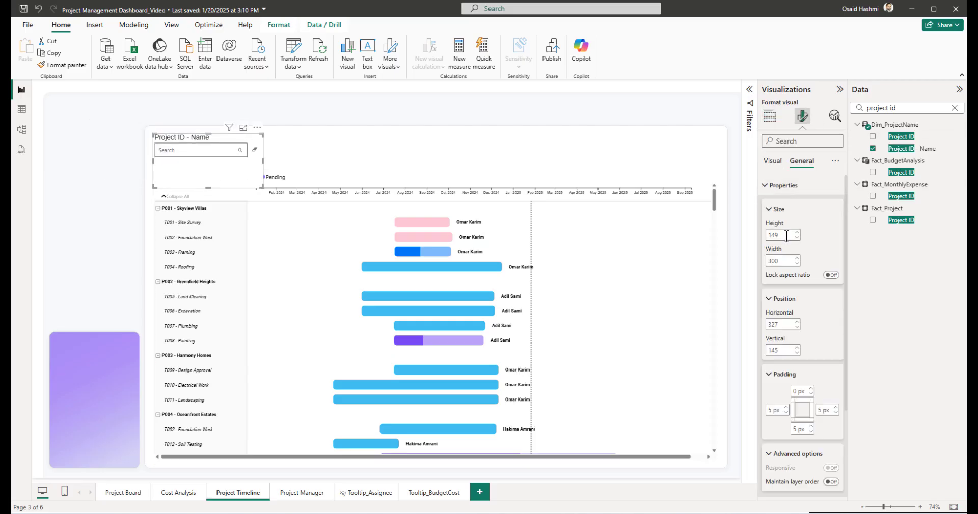
double_click(784, 236)
text(79)
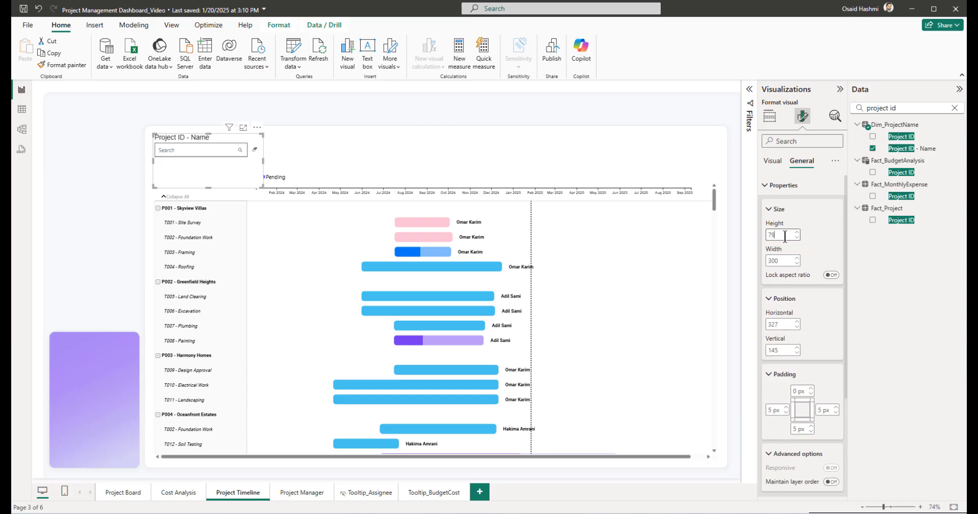
key(Tab)
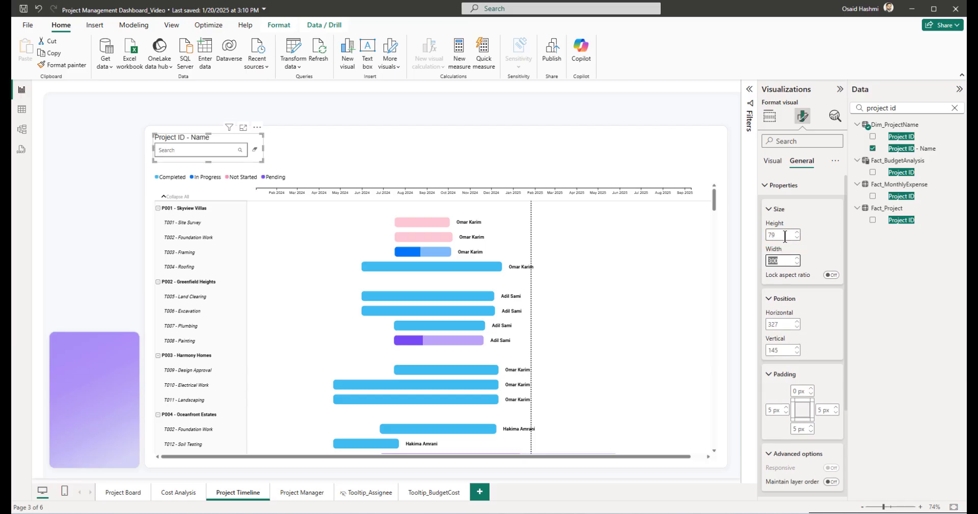
text(320)
key(Tab)
Step: Set the Project ID - Name slicer's horizontal position to 337 and vertical position to 156
key(Tab)
key(Tab)
text(33)
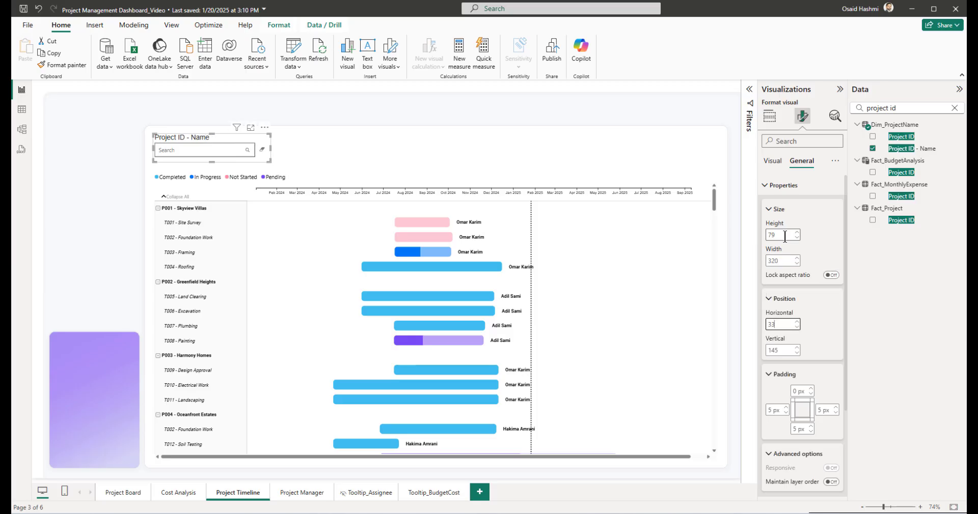
key(Tab)
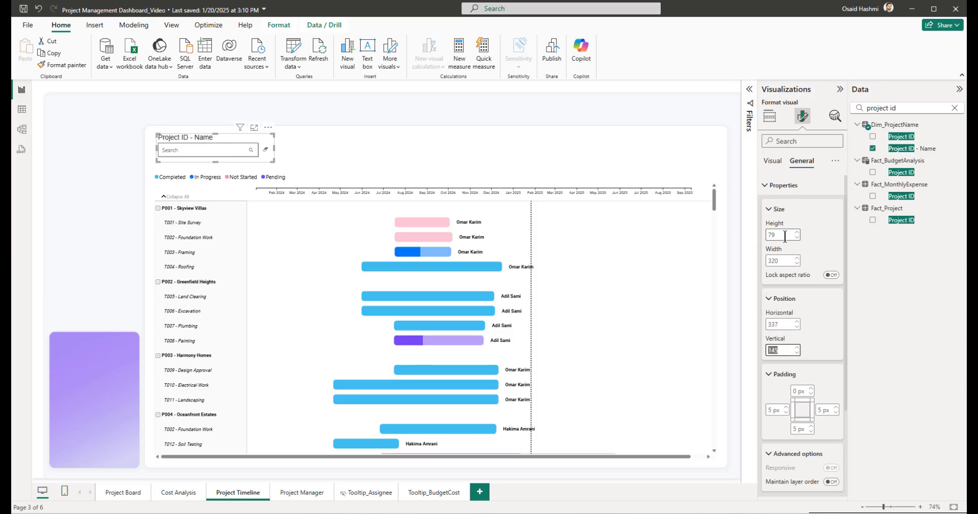
text(156)
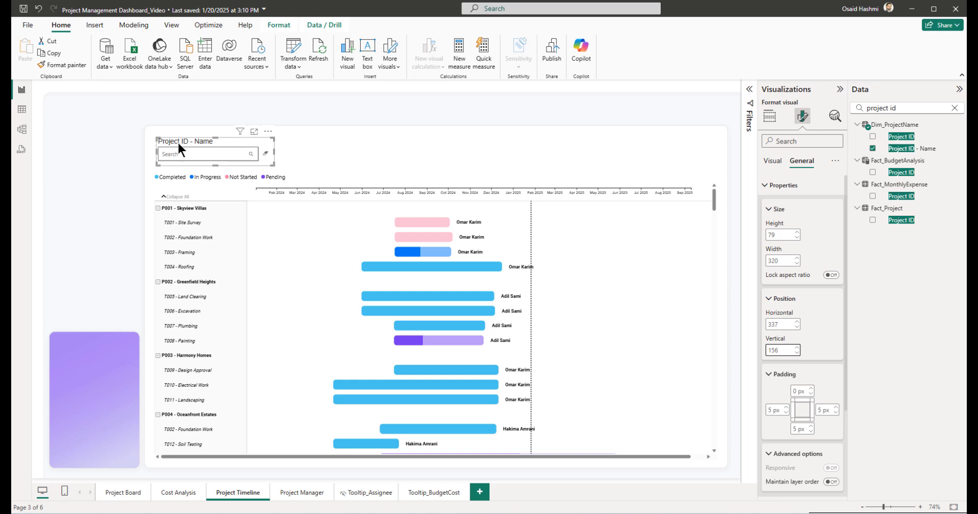
Step: Format the slicer's text box with font size 12 and a visible border, and try a sample entry "dfd" before clearing it
click(778, 164)
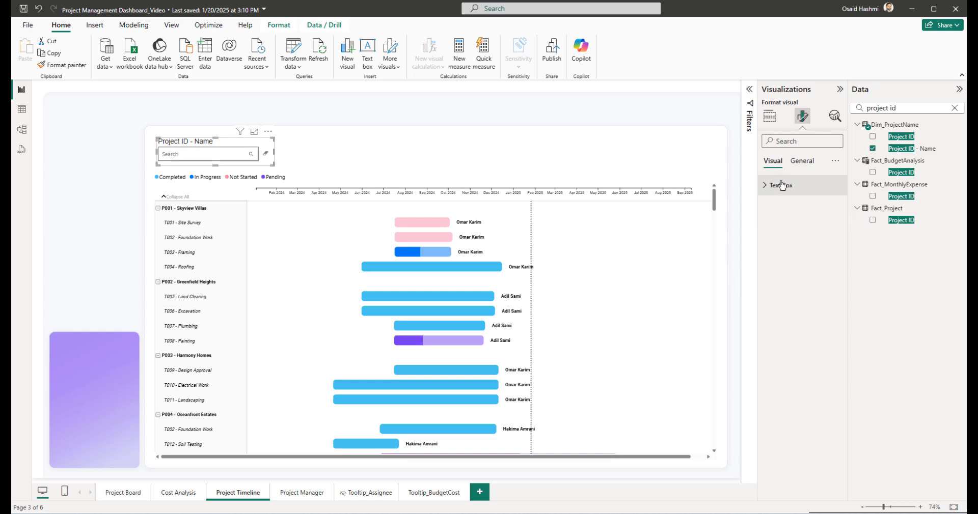
click(779, 185)
click(830, 234)
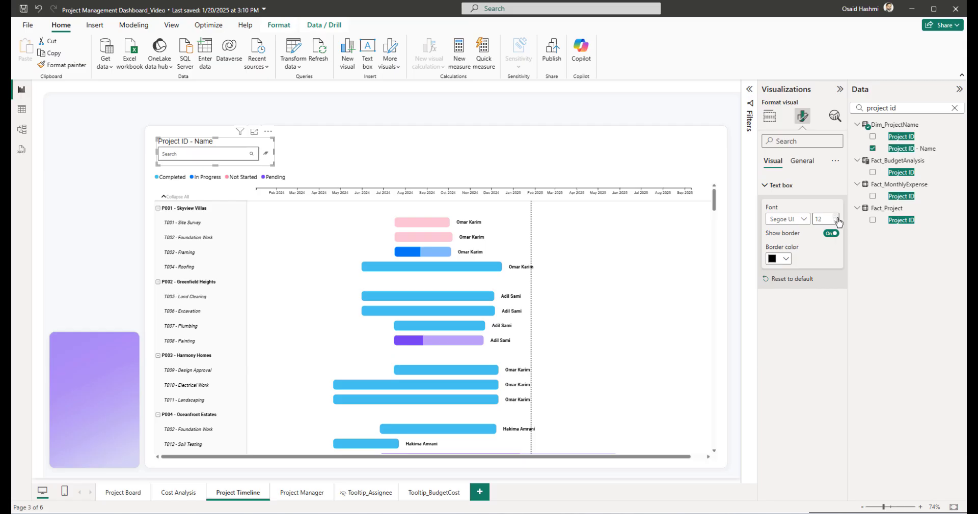
click(205, 154)
text(dfd)
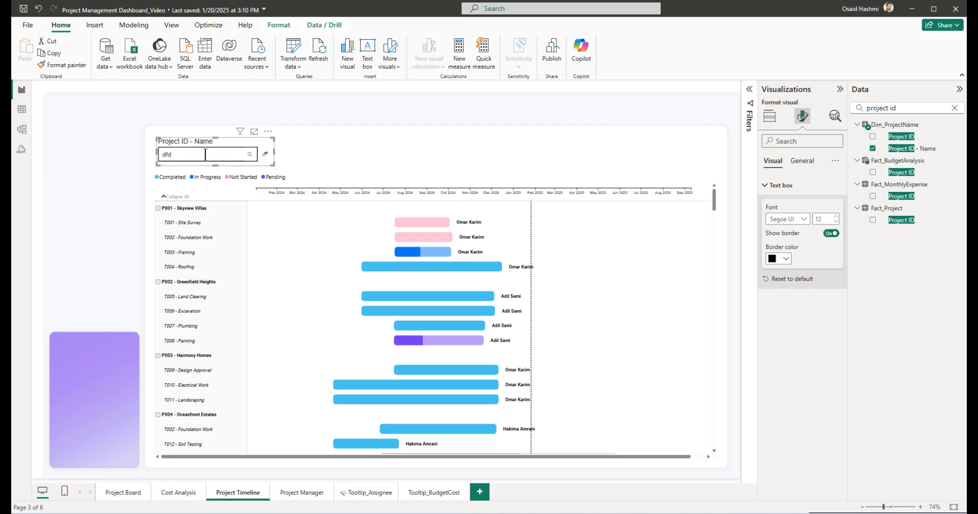
key(BackSpace)
key(BackSpace)
Step: Set the Project ID - Name slicer's title font to Arial at size 12
click(802, 160)
click(776, 211)
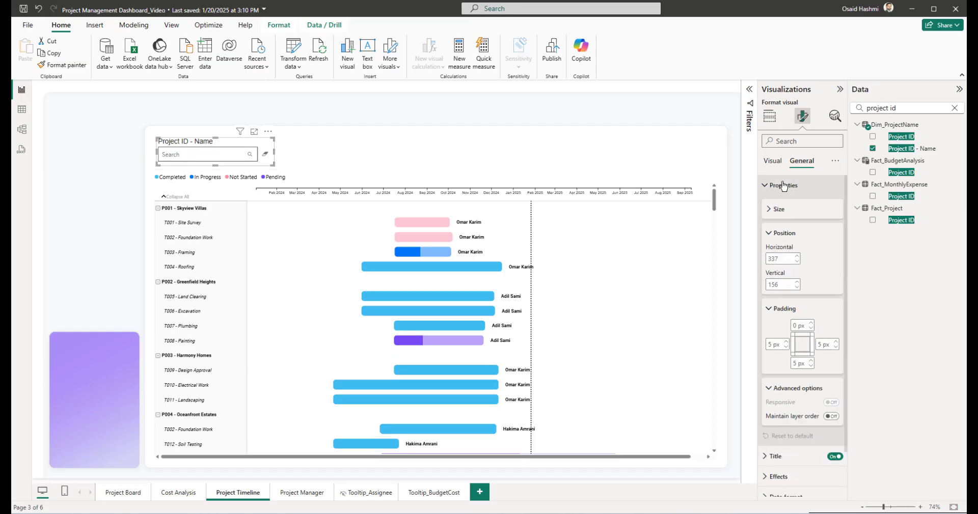
click(782, 186)
click(769, 206)
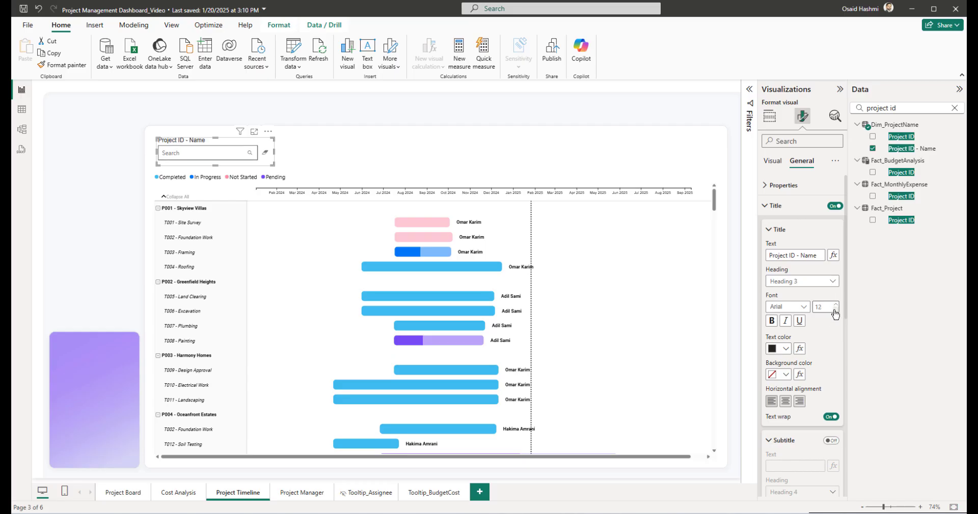
click(787, 230)
click(788, 208)
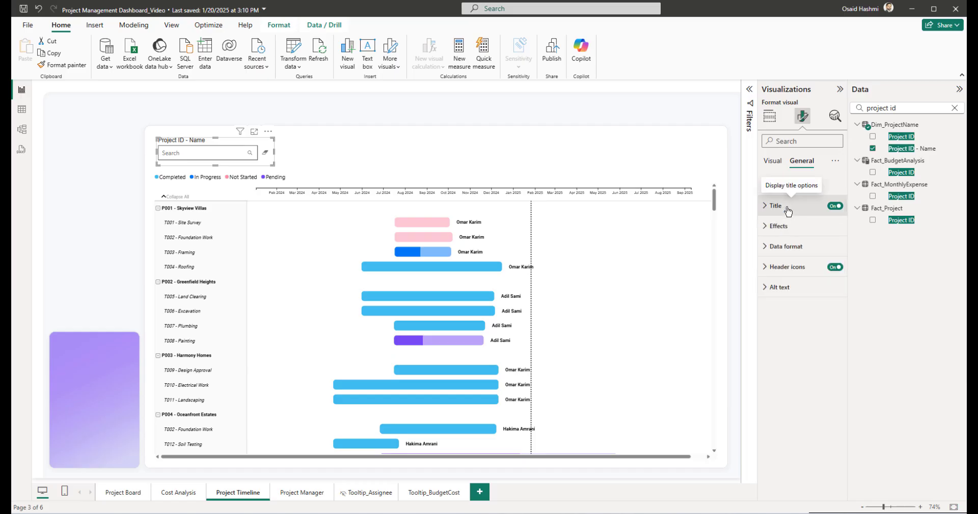
click(365, 143)
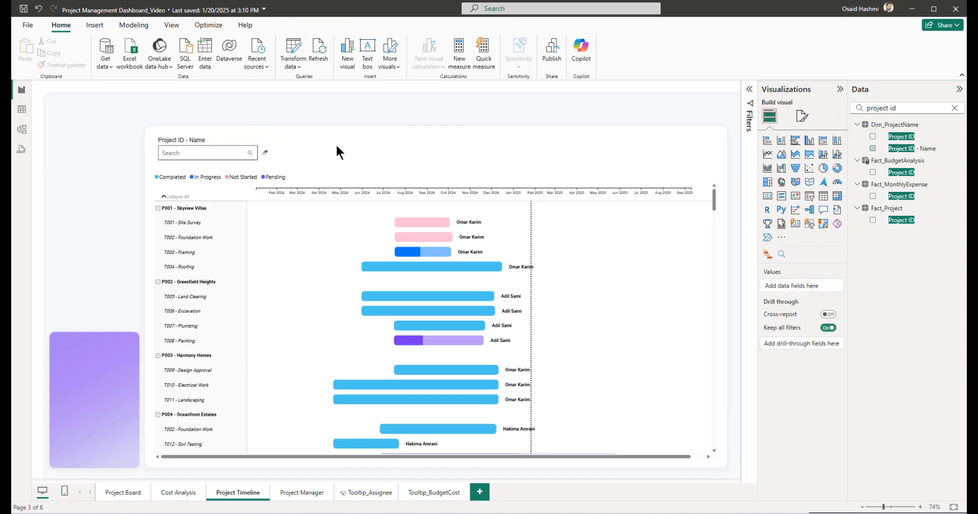
Step: Duplicate the Project ID - Name slicer and place the copy directly beside the original
click(221, 140)
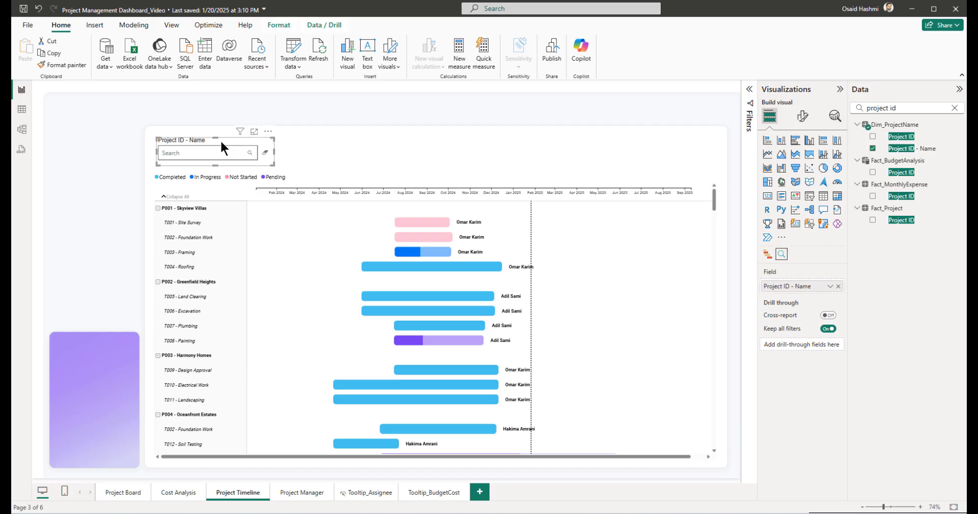
key(ctrl+c)
key(ctrl+v)
drag(270, 131, 396, 130)
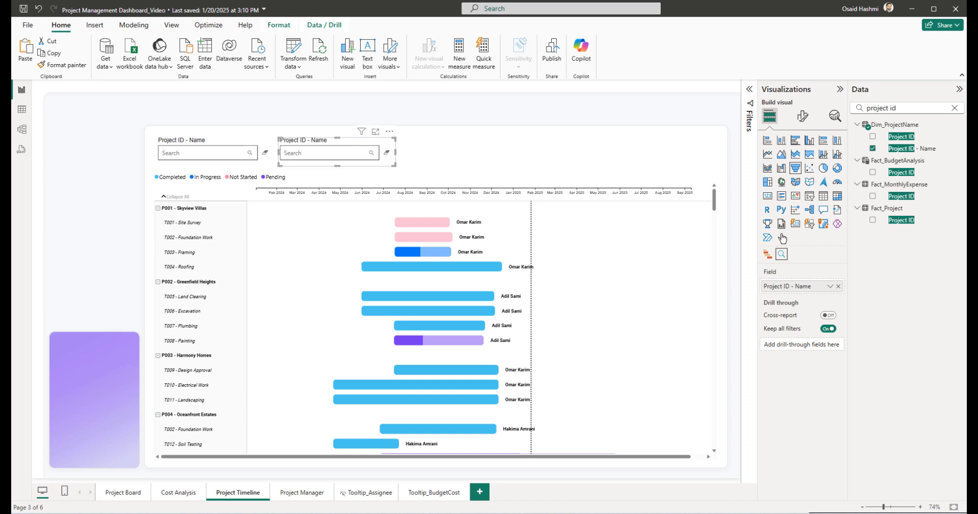
Step: Replace the copied slicer's field with Task ID - Name from Dim_Task
click(838, 287)
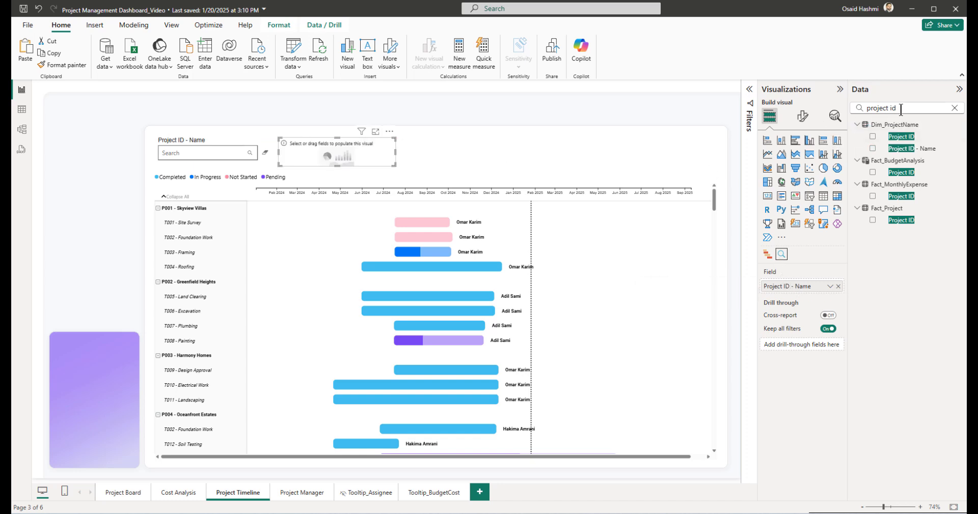
click(901, 109)
key(BackSpace)
key(BackSpace)
key(BackSpace)
key(BackSpace)
key(BackSpace)
key(BackSpace)
key(BackSpace)
key(BackSpace)
key(BackSpace)
key(BackSpace)
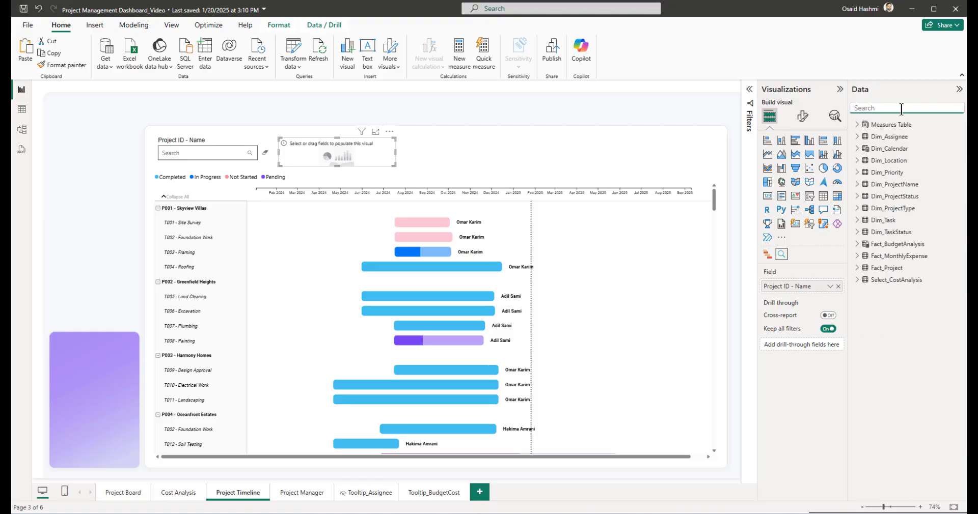
text(task id)
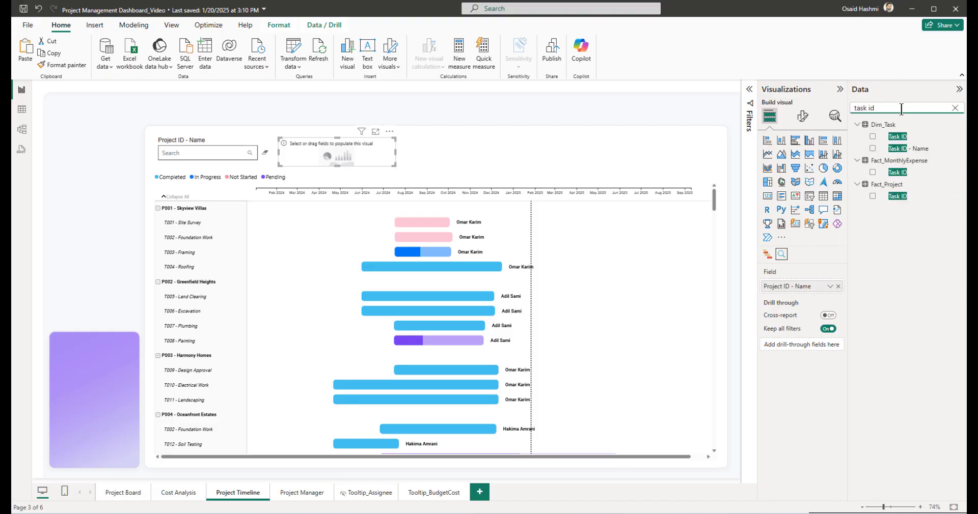
click(872, 148)
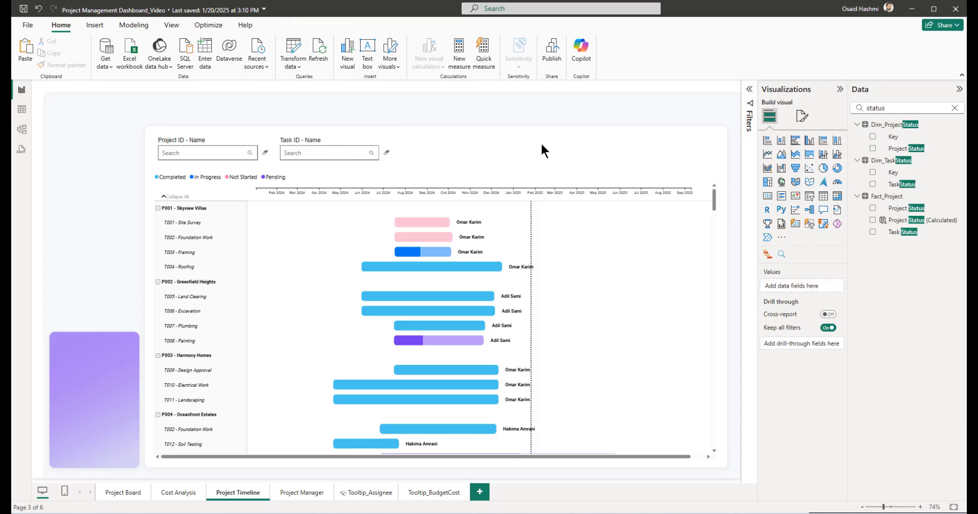
Step: Add a slicer right of the Task ID - Name slicer and fill it with Project Status from Dim_ProjectStatus
click(809, 196)
drag(127, 151, 489, 140)
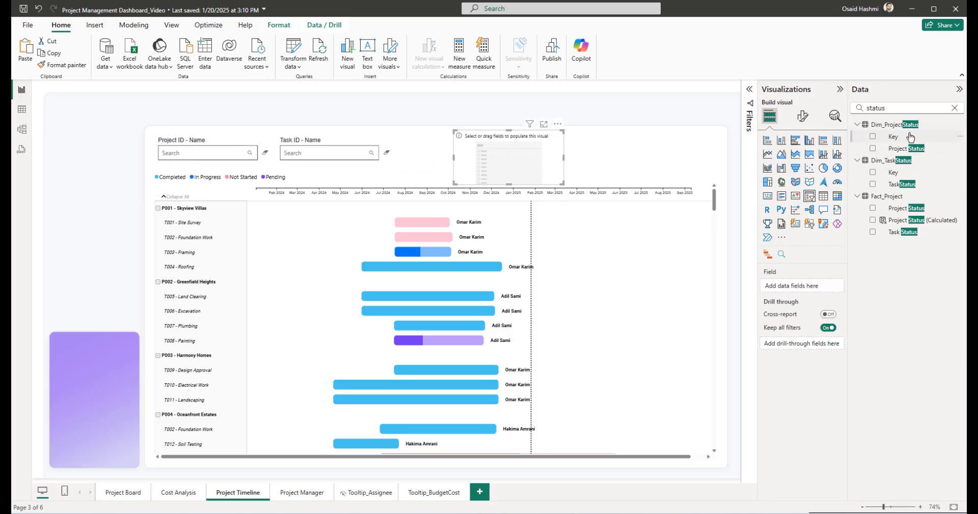
click(873, 148)
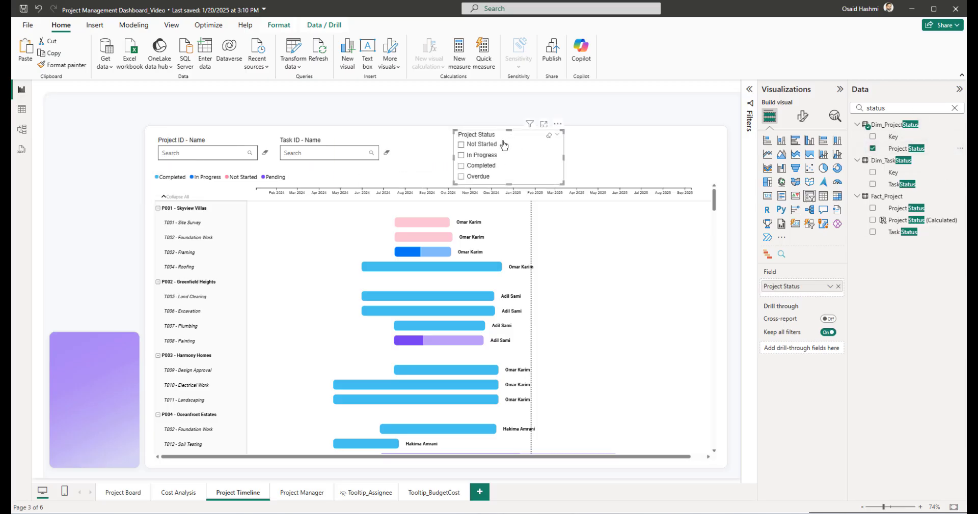
Step: Change the Project Status slicer's style to Dropdown
click(803, 116)
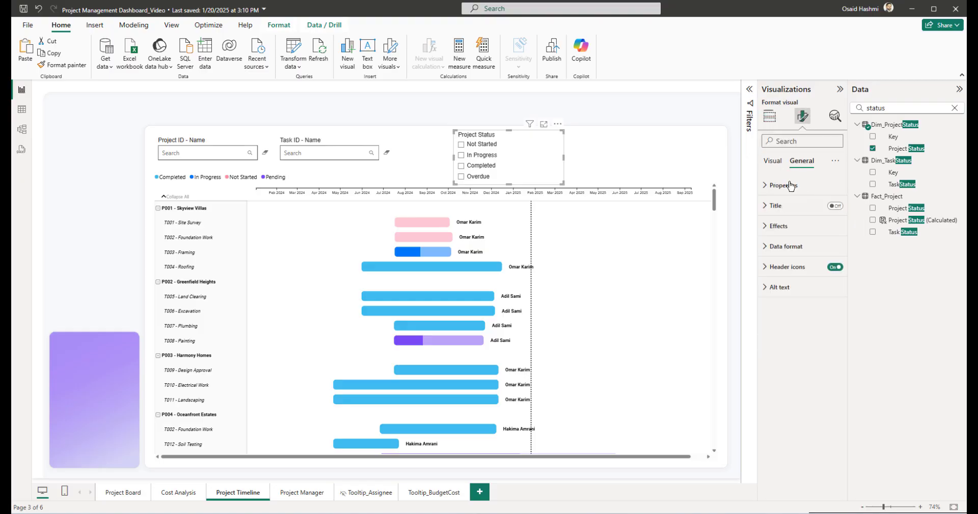
click(788, 185)
click(785, 187)
click(772, 162)
click(777, 186)
click(811, 235)
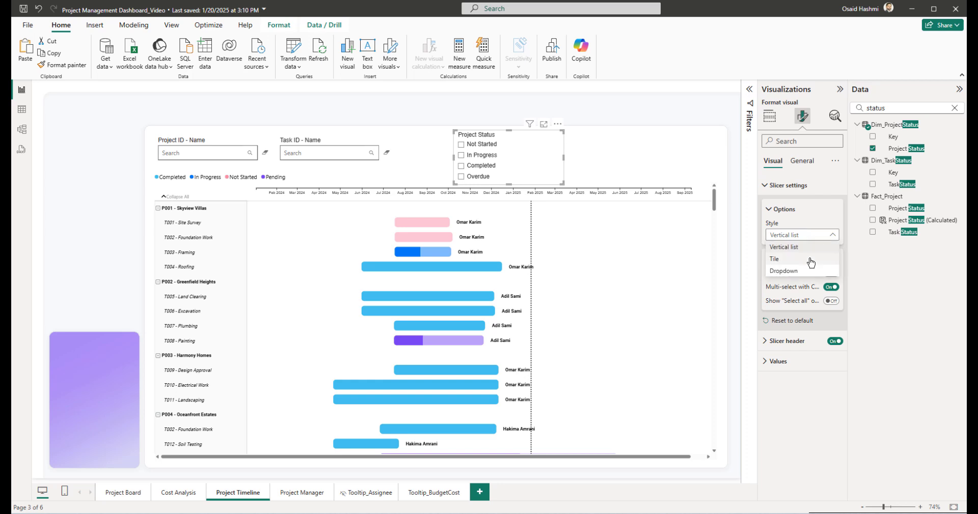
click(809, 270)
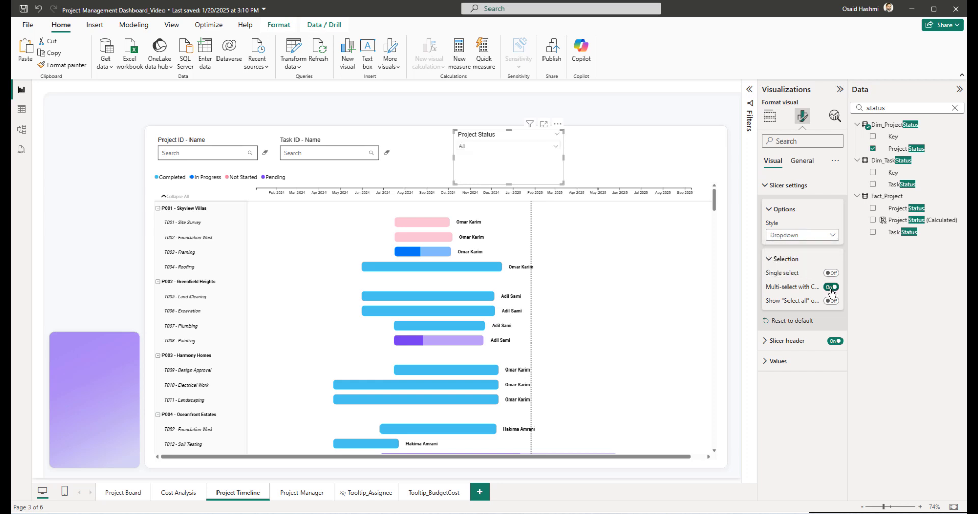
Step: Set the Project Status slicer's height to 79 and width to 228
click(800, 162)
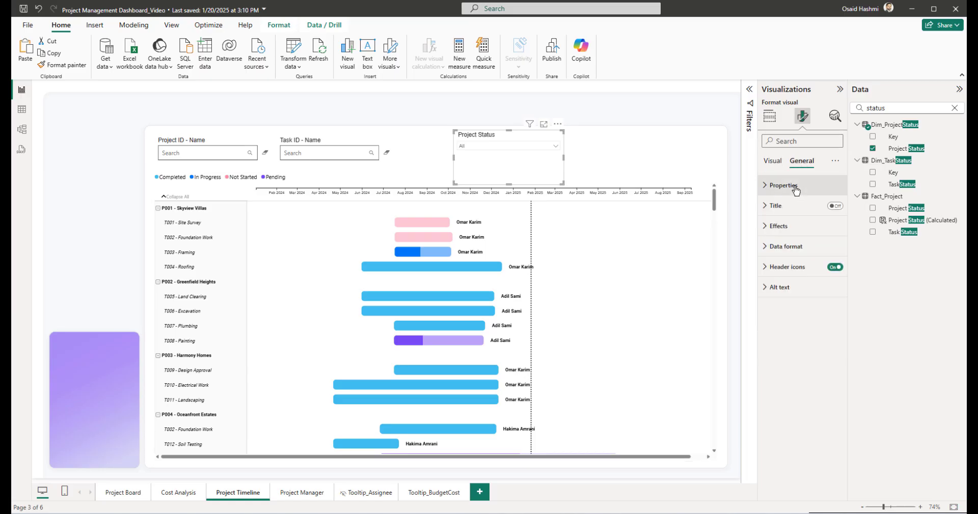
click(792, 186)
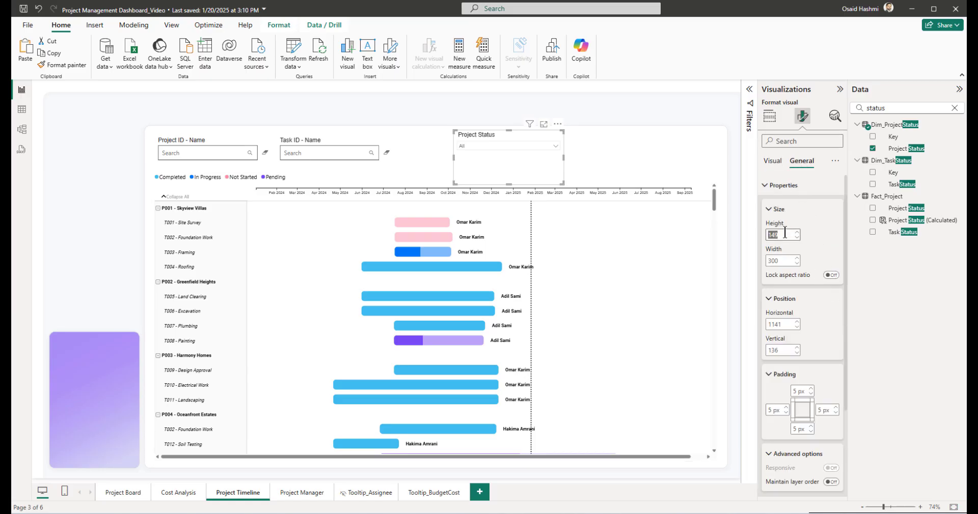
text(79)
key(Tab)
text(22)
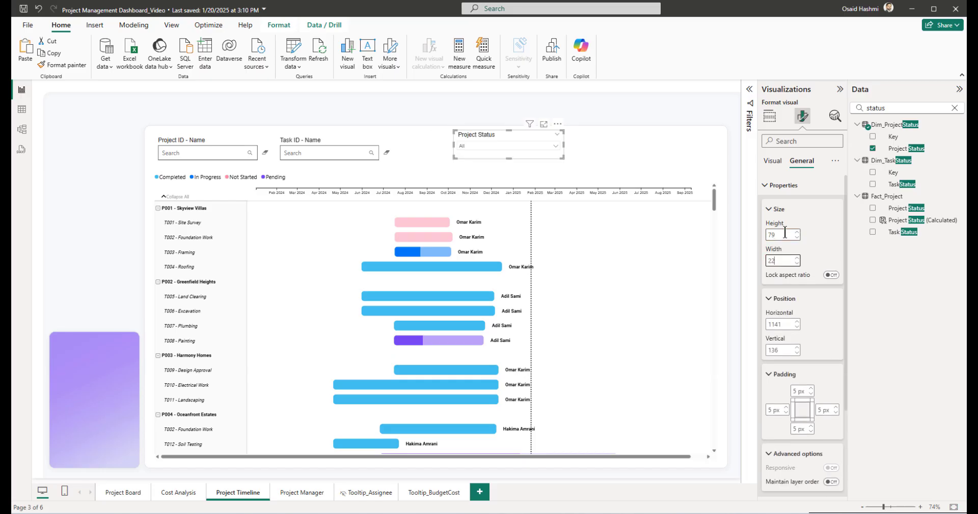
text(8)
Step: Position the Project Status slicer at horizontal 1335 and vertical 156
key(Tab)
key(Tab)
key(Tab)
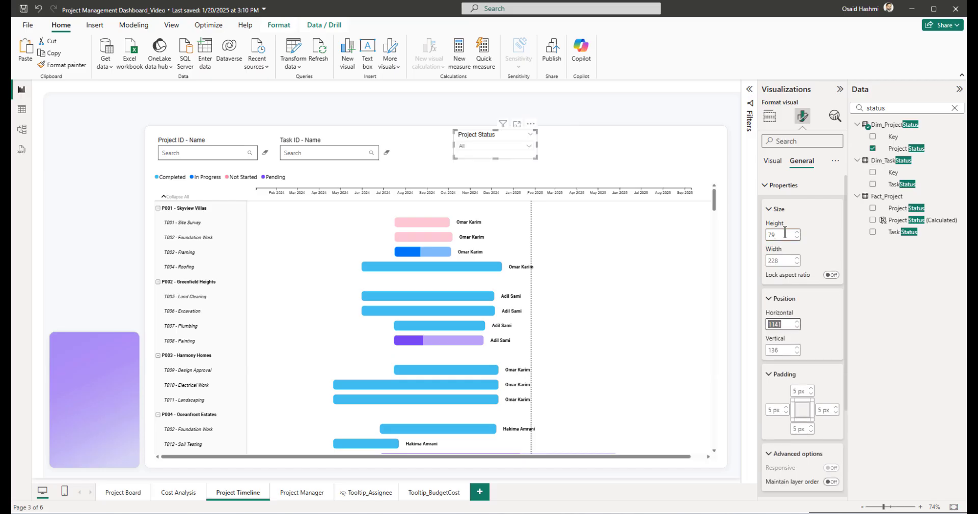
text(13)
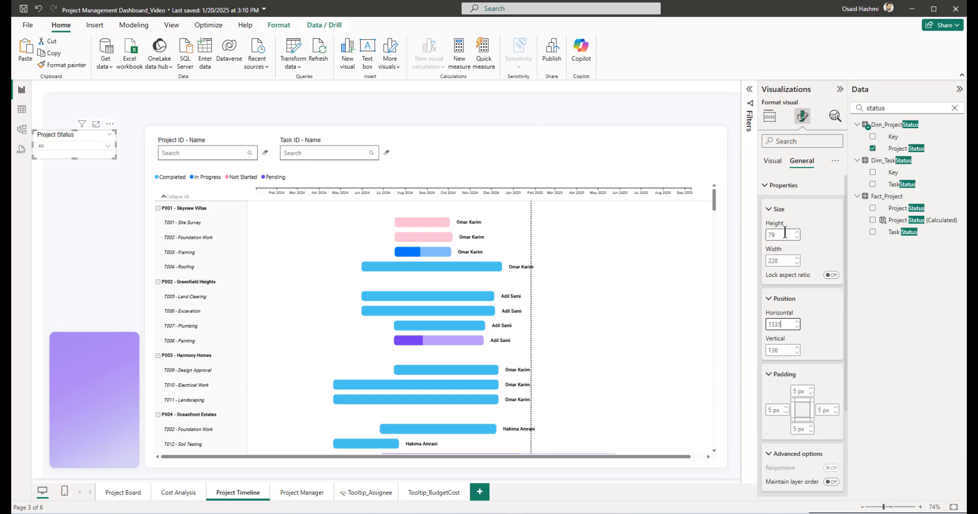
text(35)
key(Tab)
text(15)
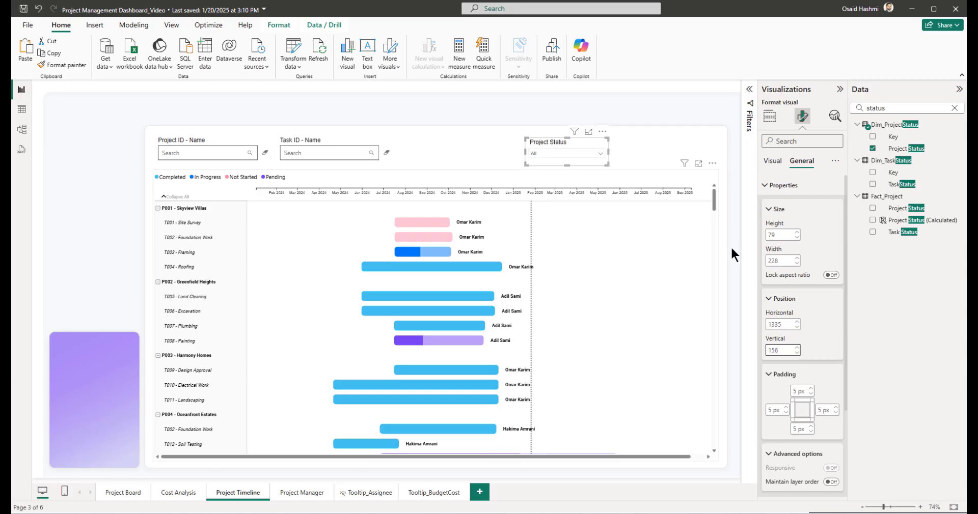
Step: Set the font size of the Project Status slicer's values to 12
click(772, 161)
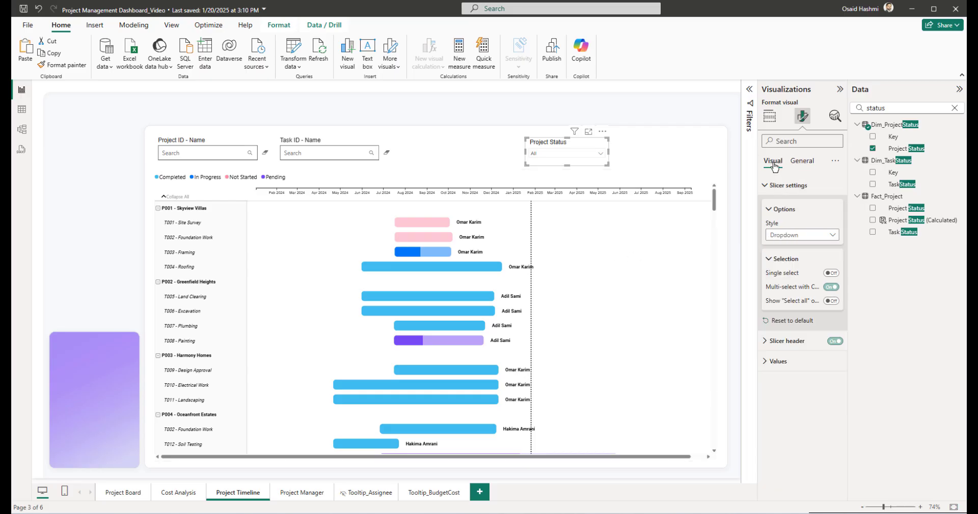
click(783, 210)
click(784, 234)
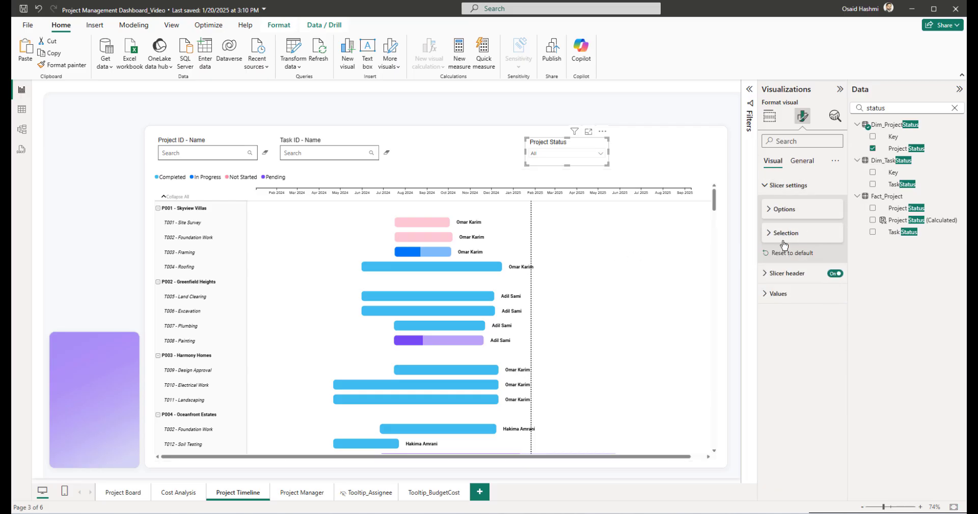
click(782, 275)
click(782, 275)
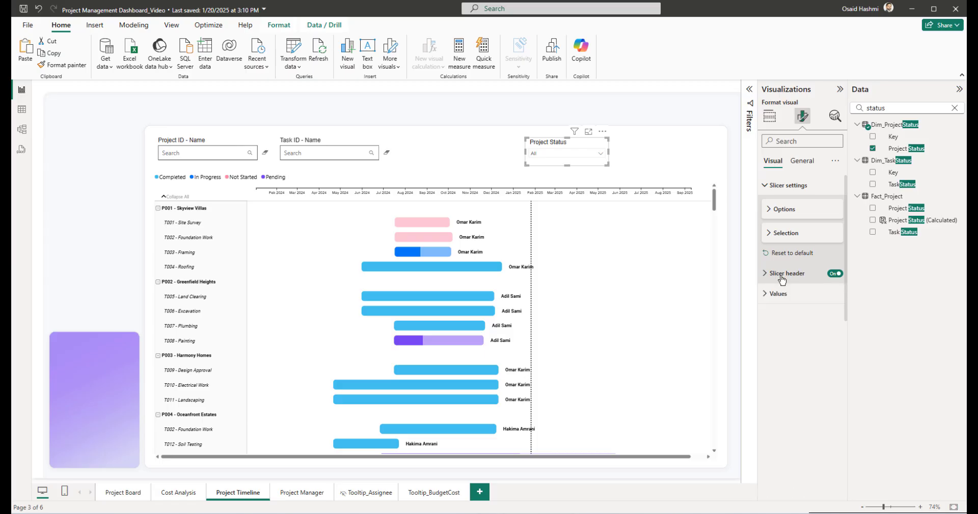
click(779, 294)
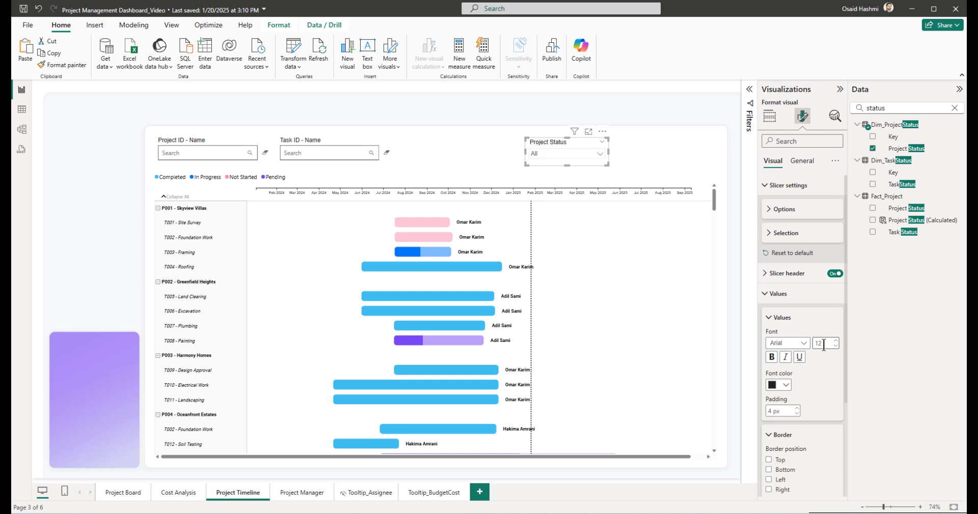
click(626, 139)
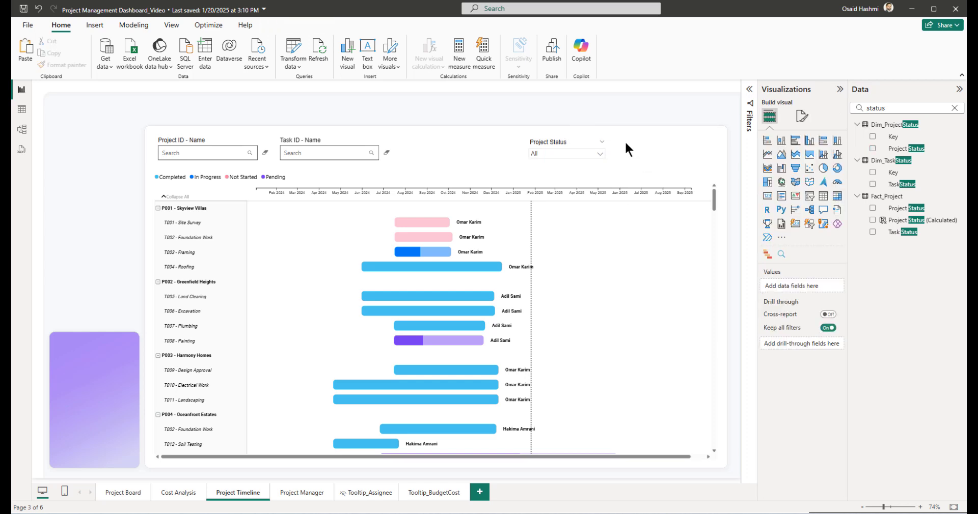
Step: Duplicate the Project Status slicer to the right of the original and replace the copy's field with Assigned To from Dim_Assignee
click(562, 148)
drag(561, 142, 670, 140)
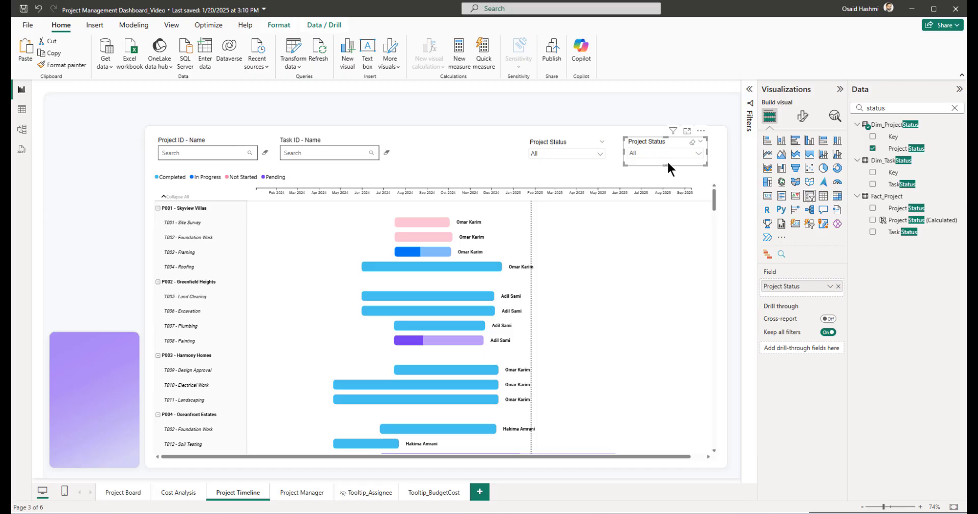
click(838, 286)
click(879, 107)
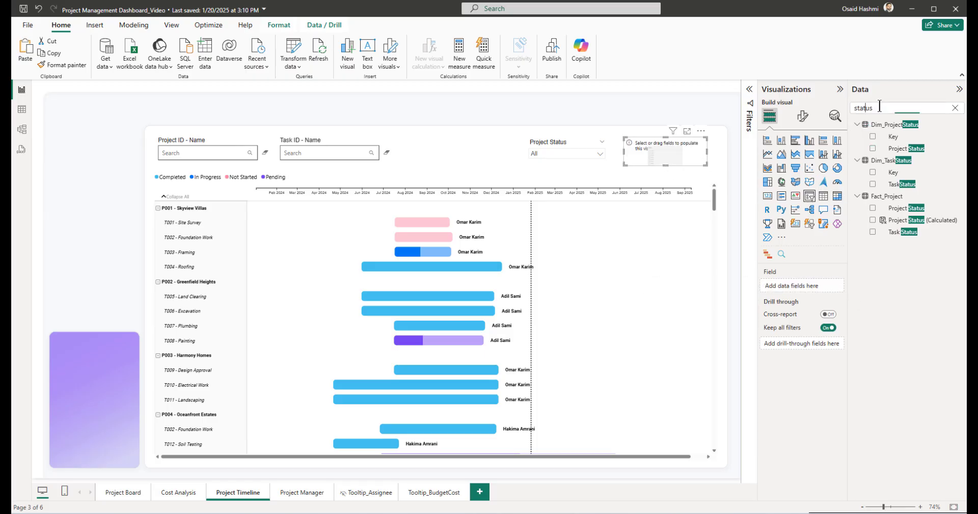
key(ctrl+a)
text(assigned)
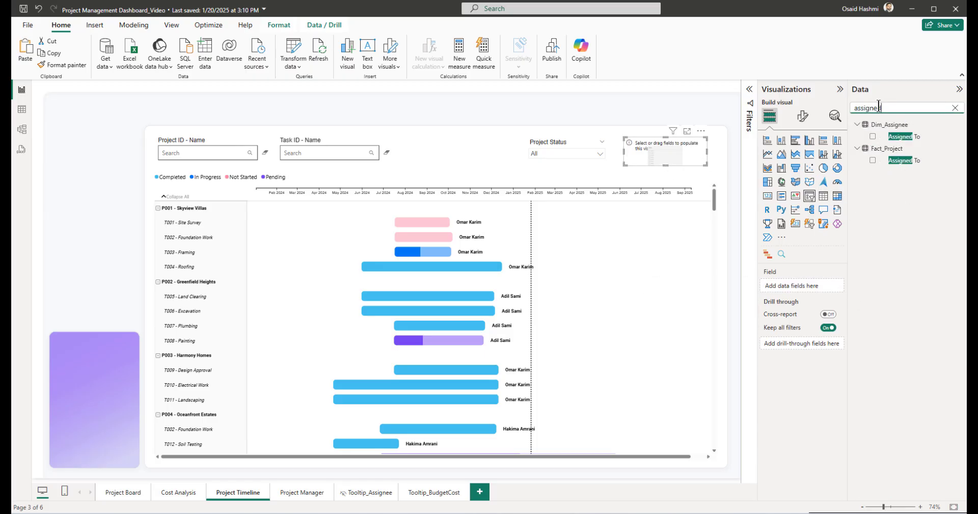
text( to)
click(872, 136)
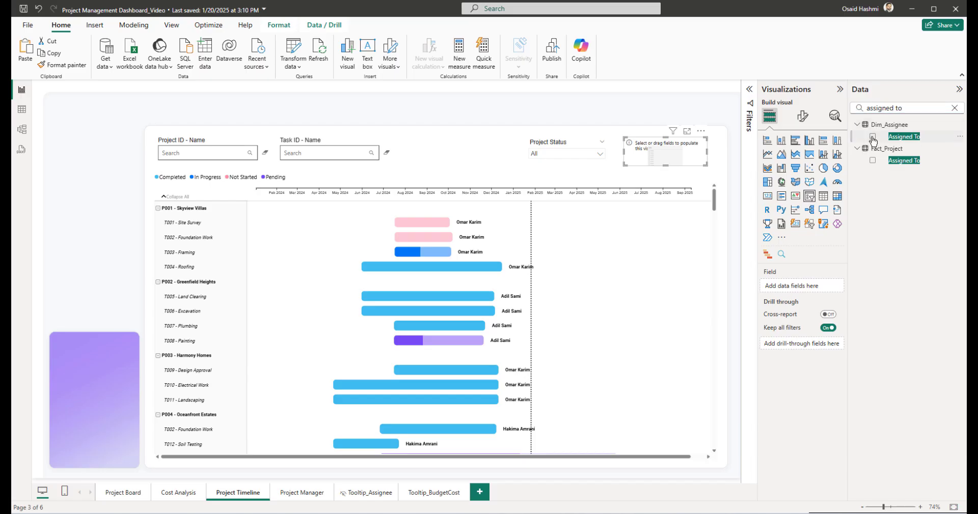
click(655, 153)
click(448, 148)
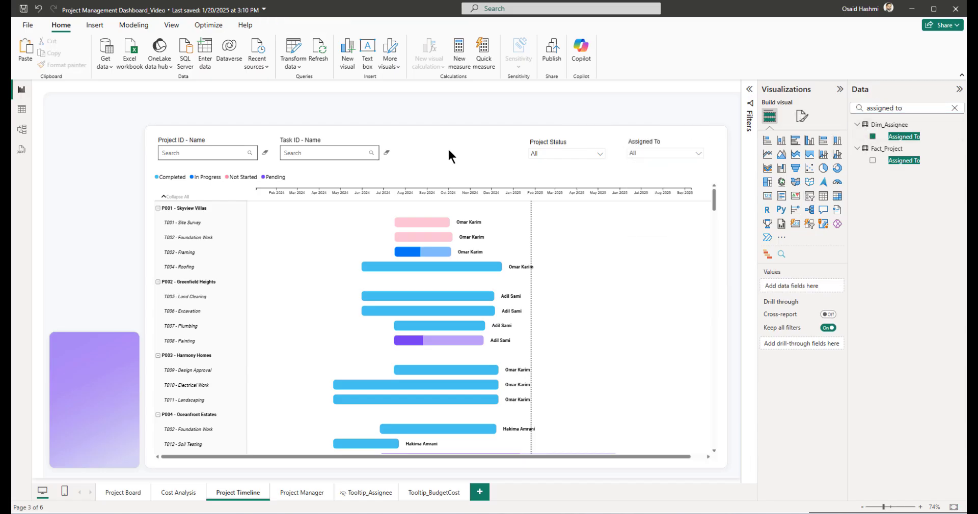
Step: Insert a rounded rectangle and place it between the Task ID - Name and Project Status slicers
click(98, 24)
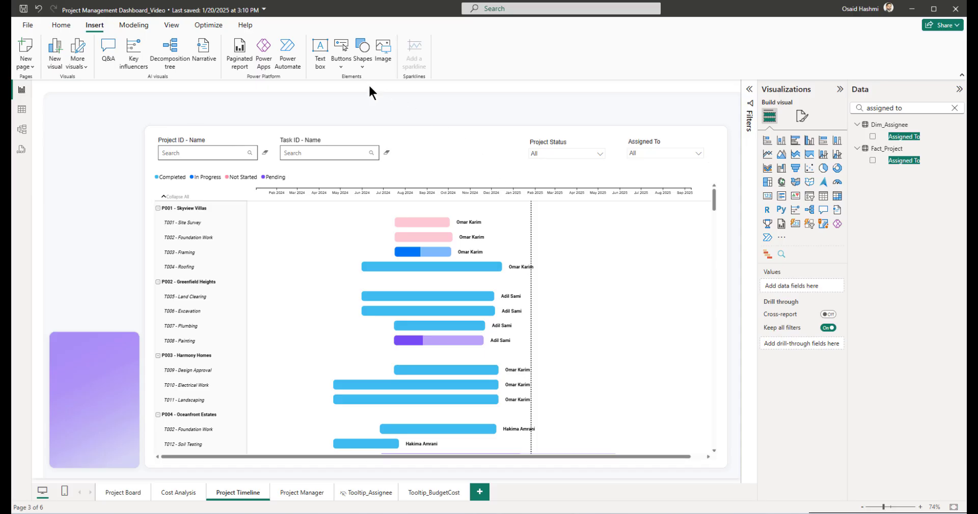
click(357, 65)
click(377, 102)
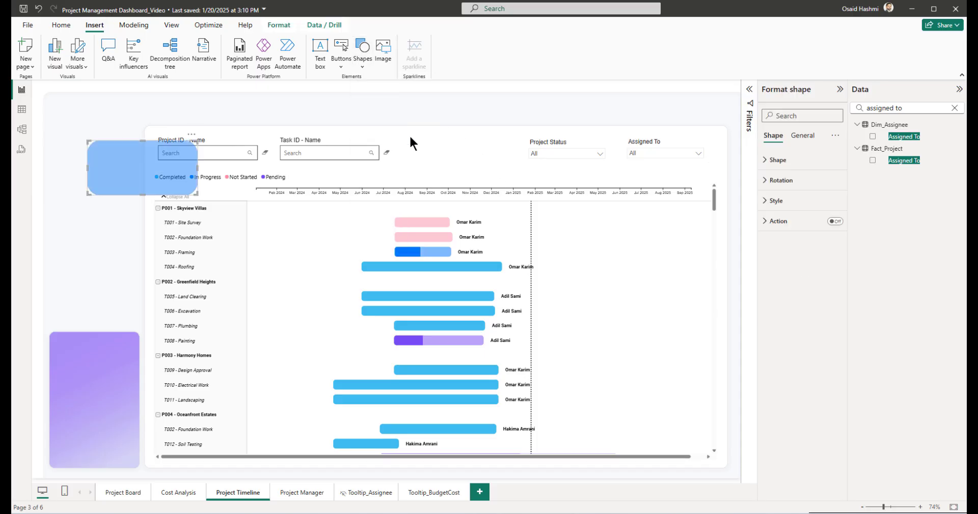
drag(122, 168, 434, 155)
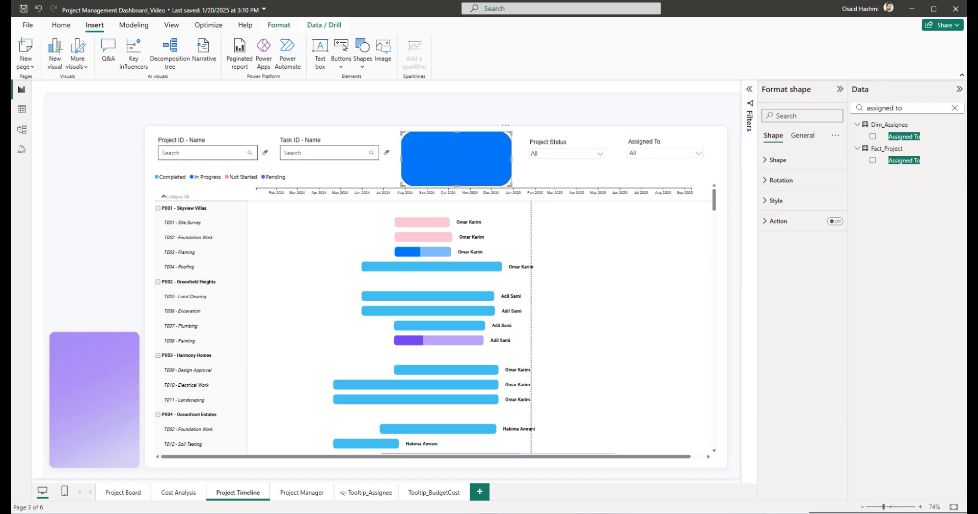
Step: Fill the rounded rectangle with light grey and turn off its border
click(775, 200)
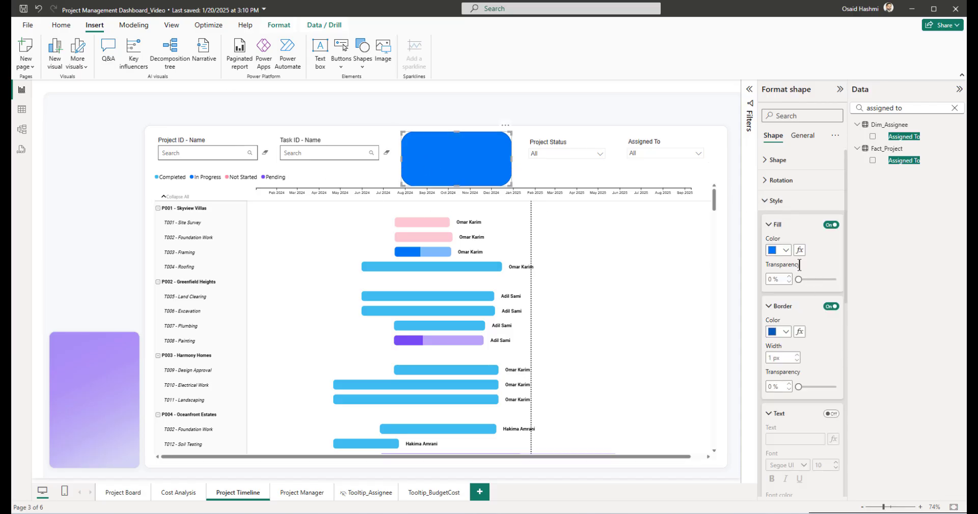
click(785, 250)
click(876, 291)
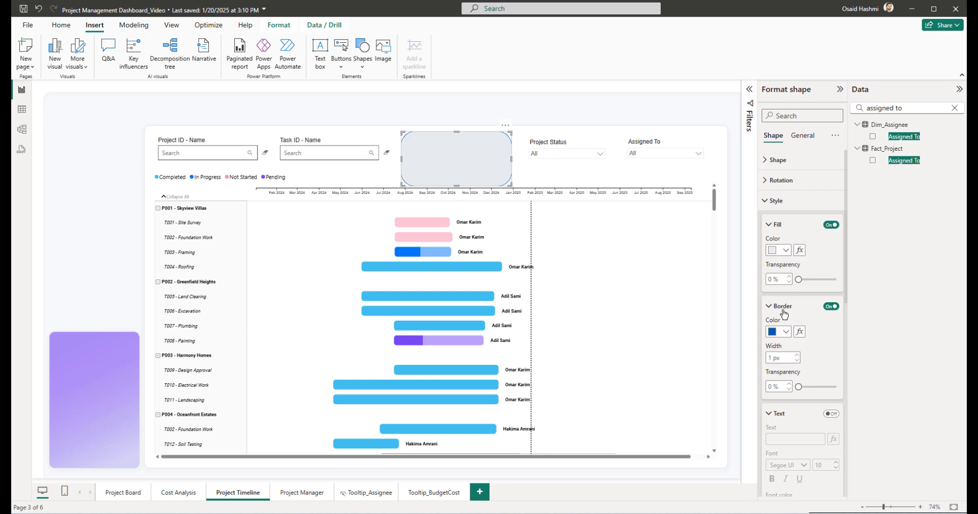
click(786, 332)
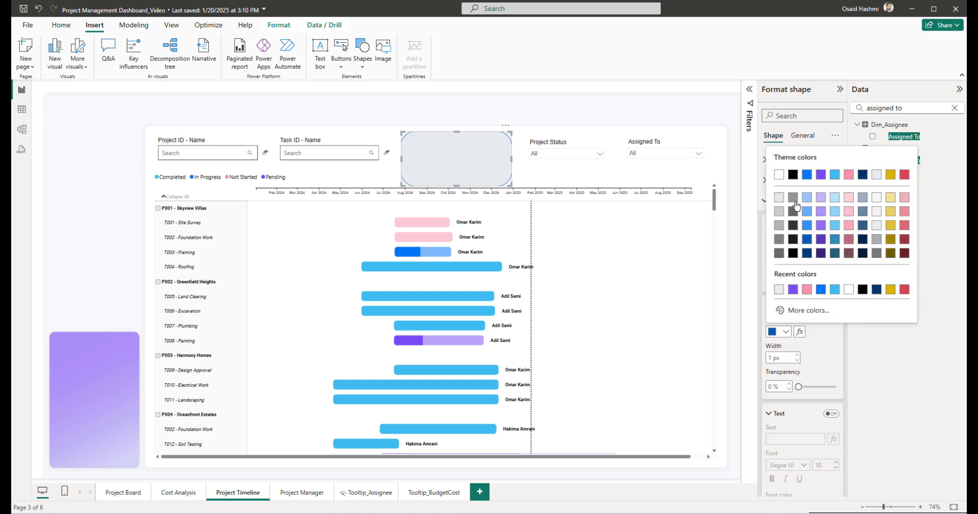
click(822, 342)
click(831, 306)
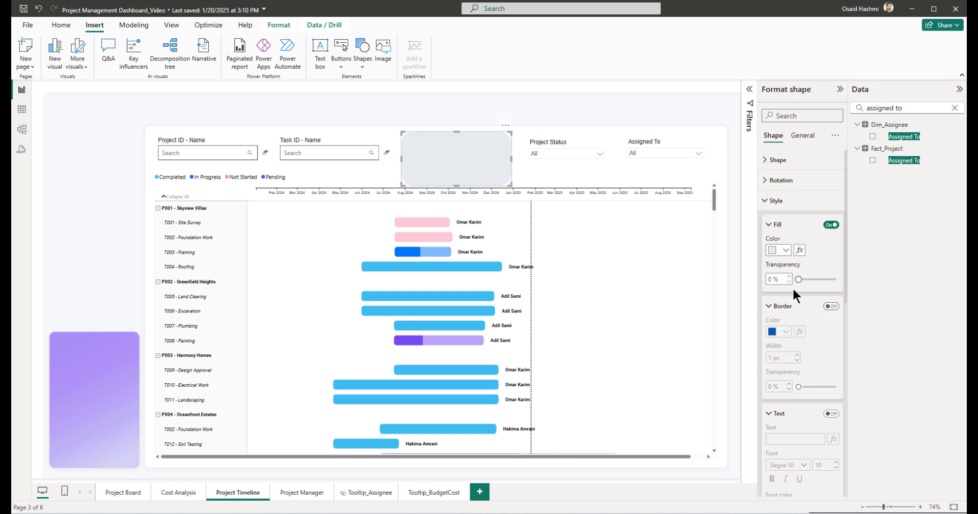
Step: Set the rectangle's rounded corners to 15%
click(776, 201)
click(780, 180)
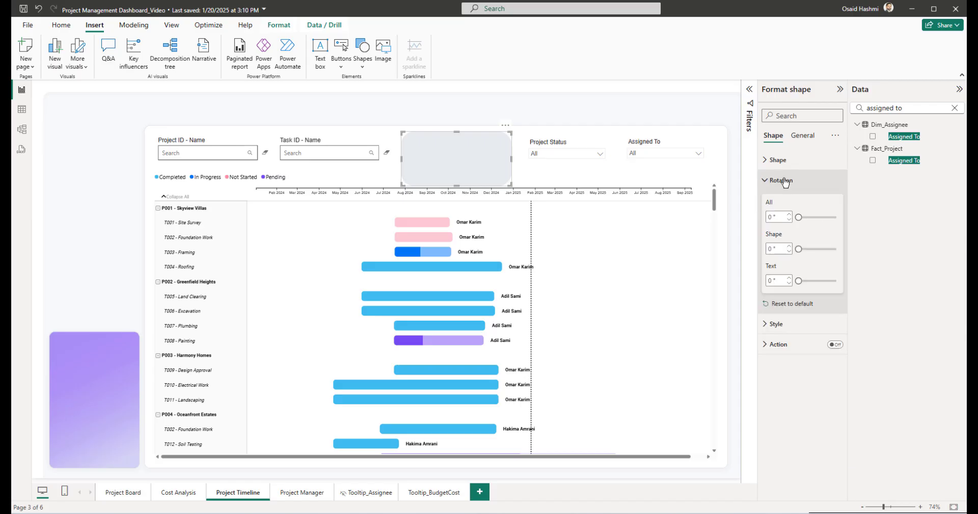
click(782, 180)
click(782, 162)
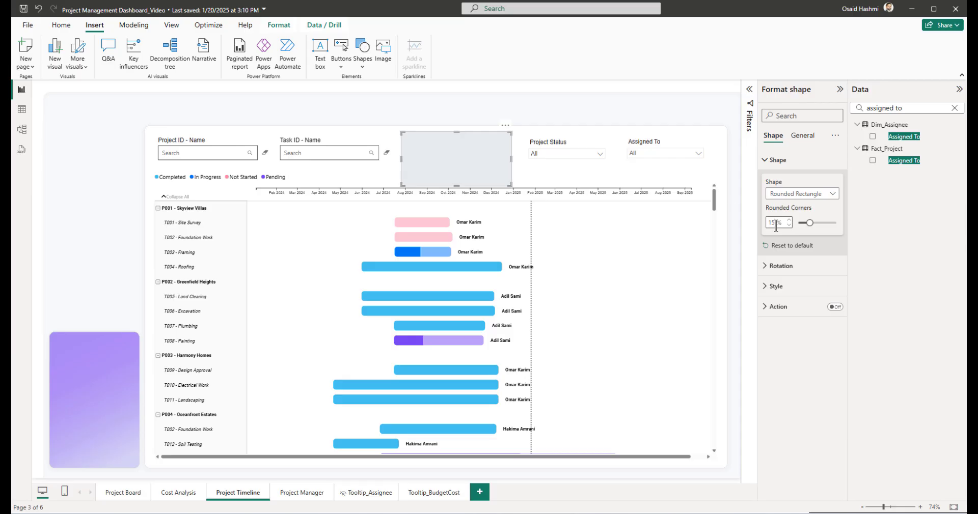
click(534, 164)
Step: Set the grey rectangle's height to 94 and width to 513
click(405, 148)
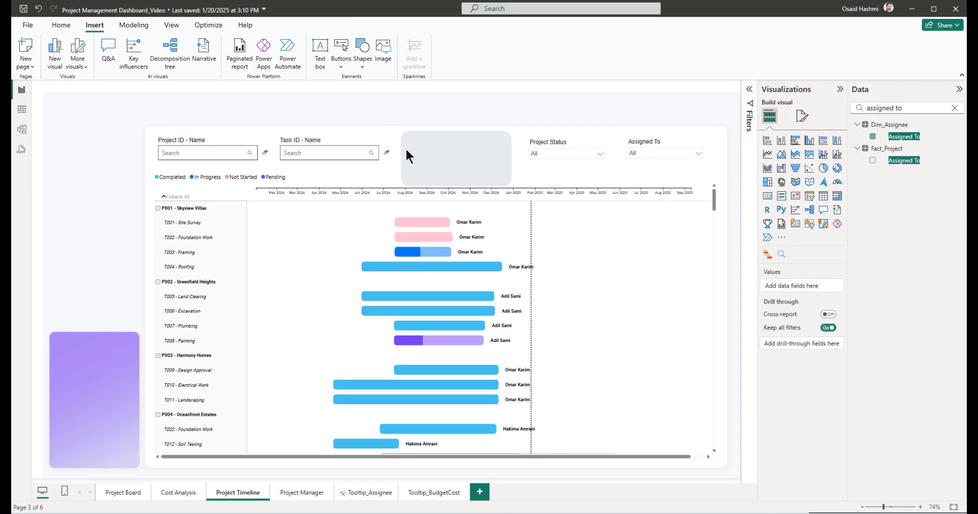
click(808, 137)
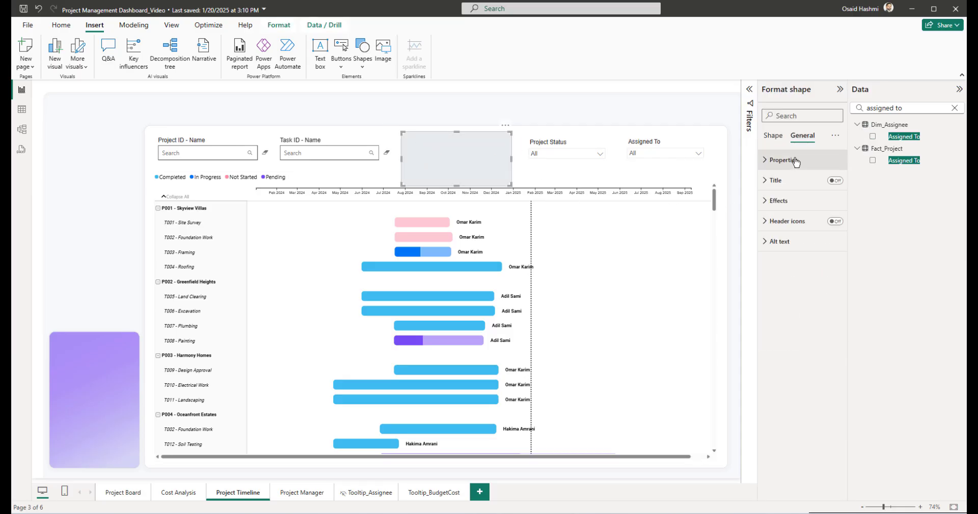
click(795, 159)
click(782, 210)
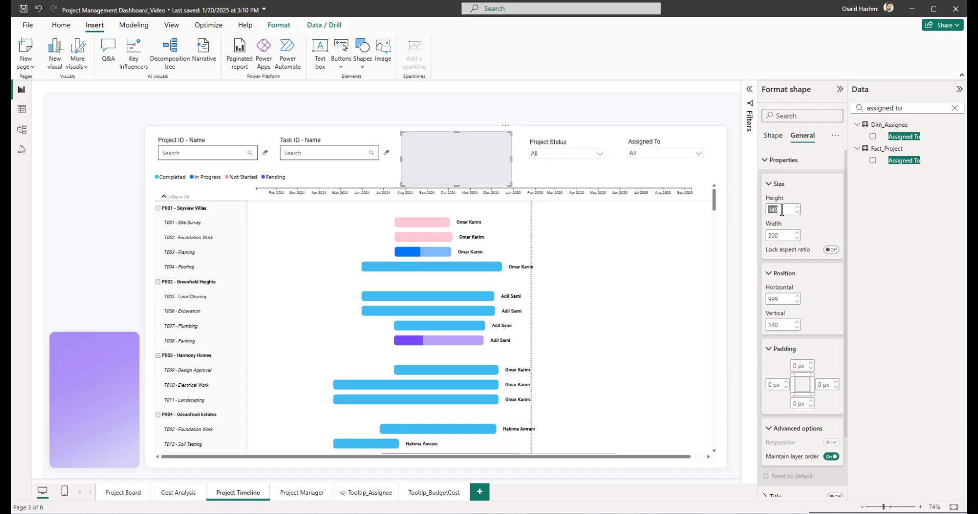
text(94)
key(Tab)
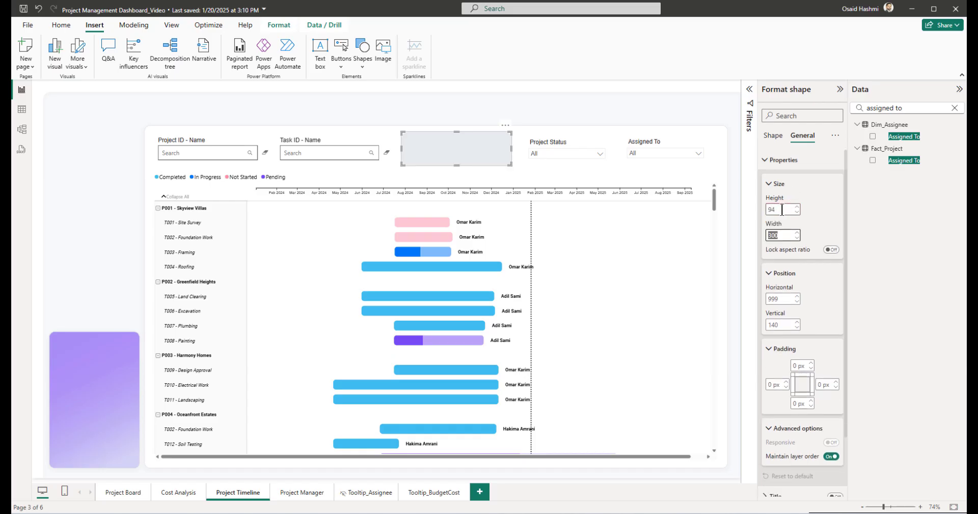
text(513)
Step: Position the grey rectangle at horizontal 1324 and vertical 148
key(Tab)
text(1)
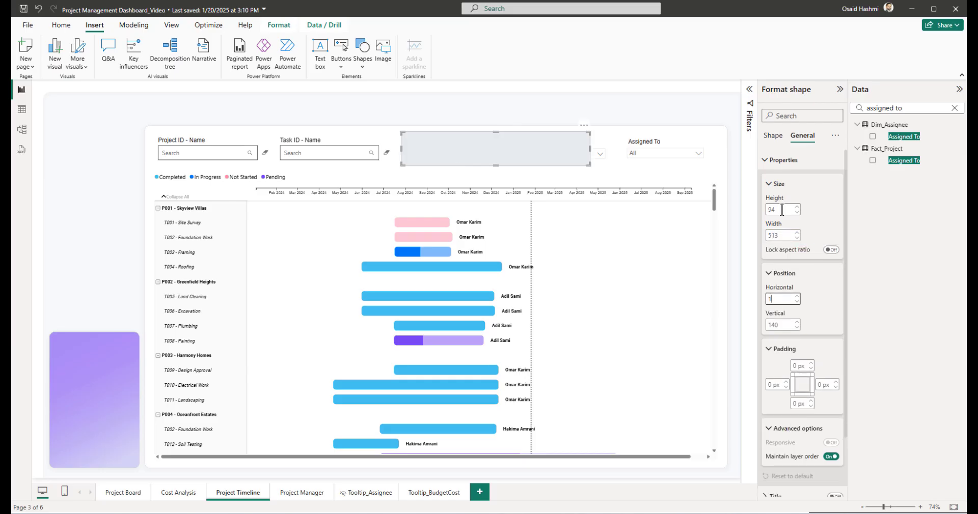
text(324)
key(Tab)
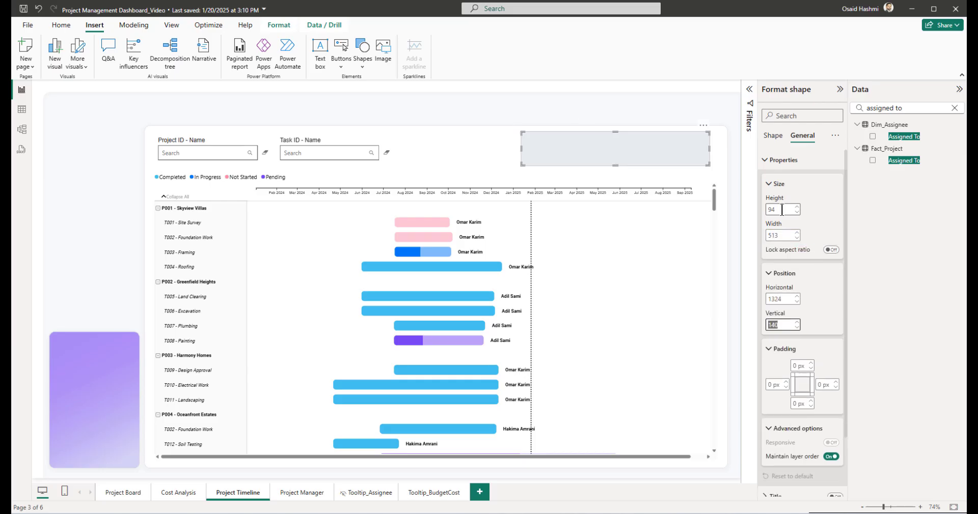
text(148)
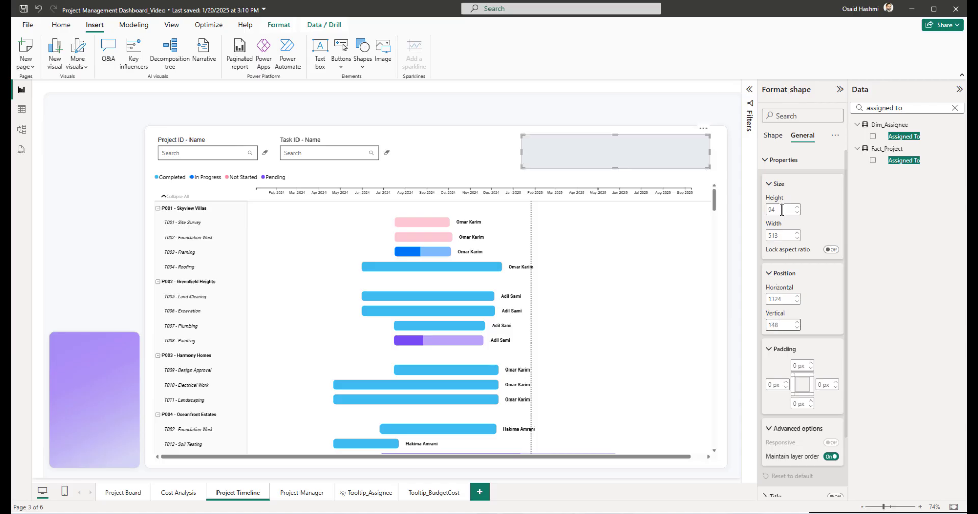
click(508, 143)
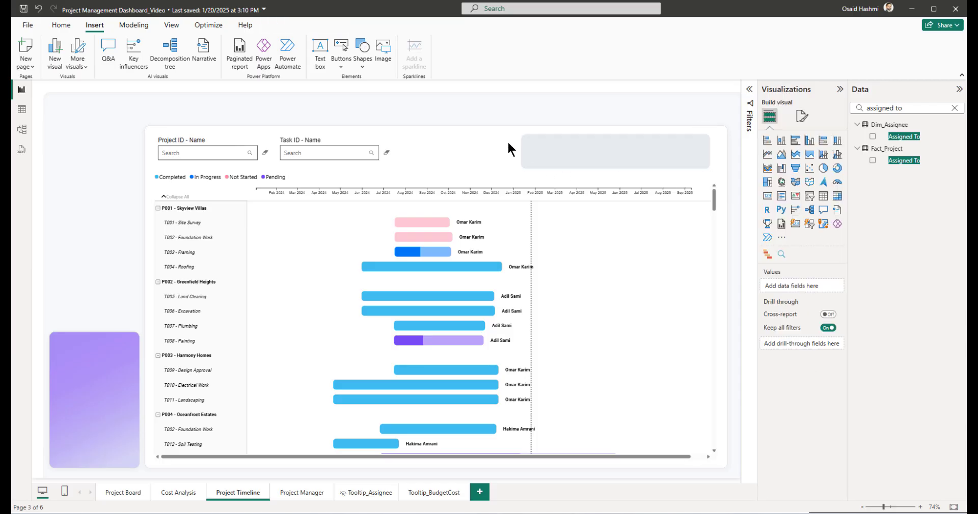
Step: Send the grey rectangle to the back, behind the Project Status and Assigned To slicers
click(542, 139)
click(278, 25)
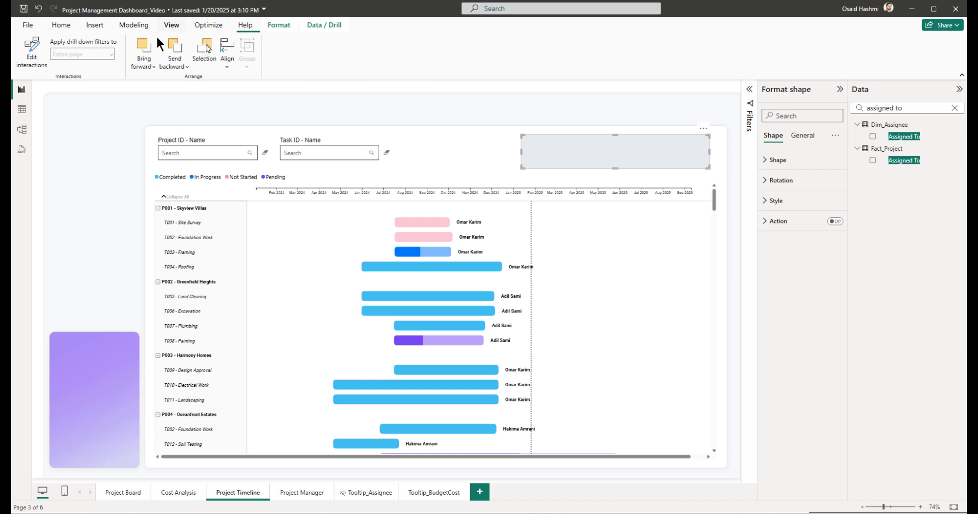
click(174, 53)
click(184, 106)
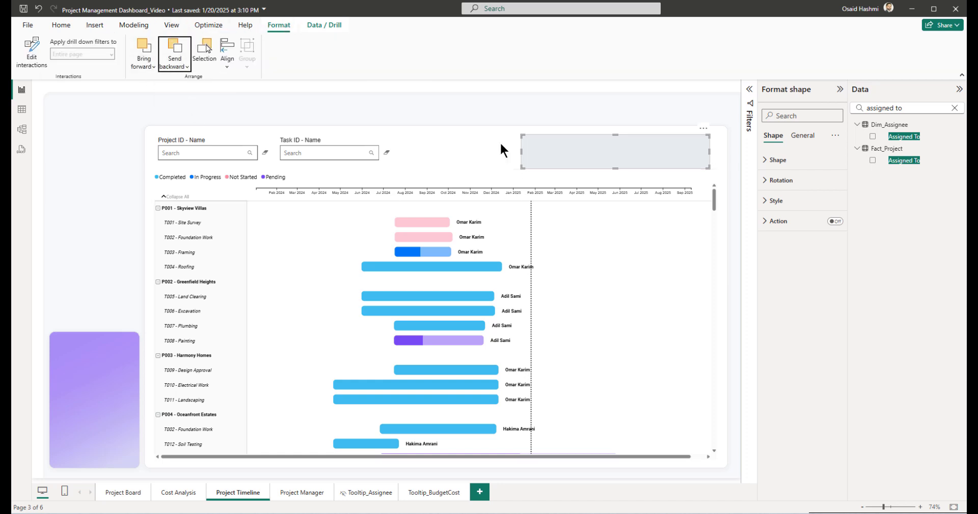
click(493, 113)
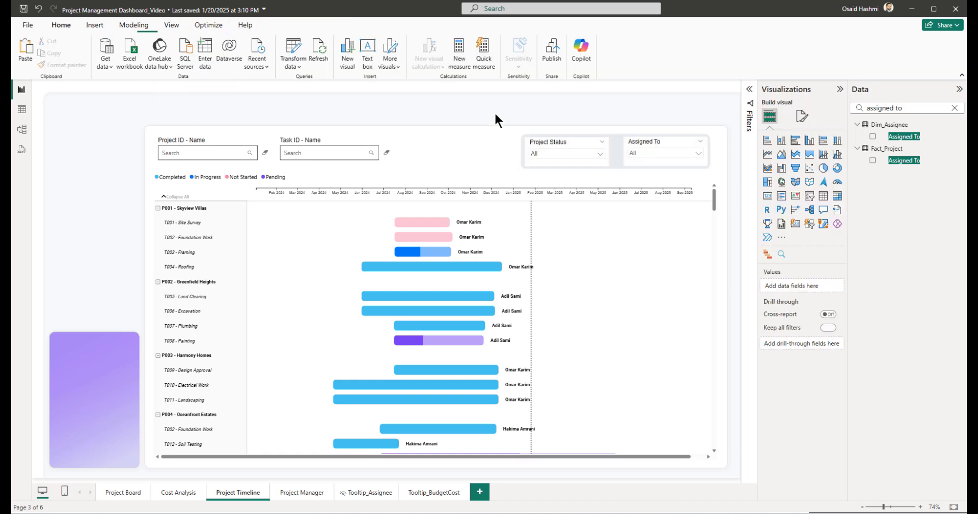
Step: Turn off the visual background of both the Project Status and Assigned To slicers
click(557, 142)
ctrl+click(639, 142)
click(802, 117)
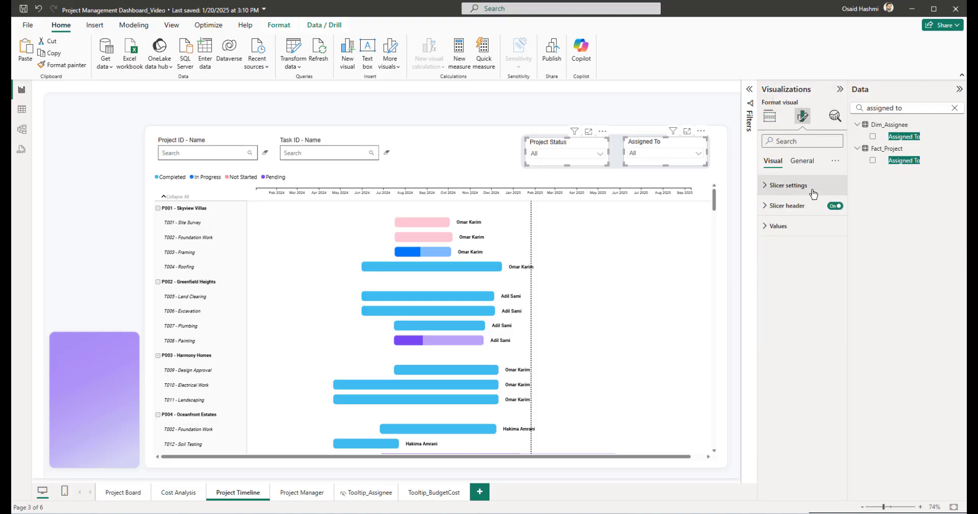
click(802, 161)
click(778, 225)
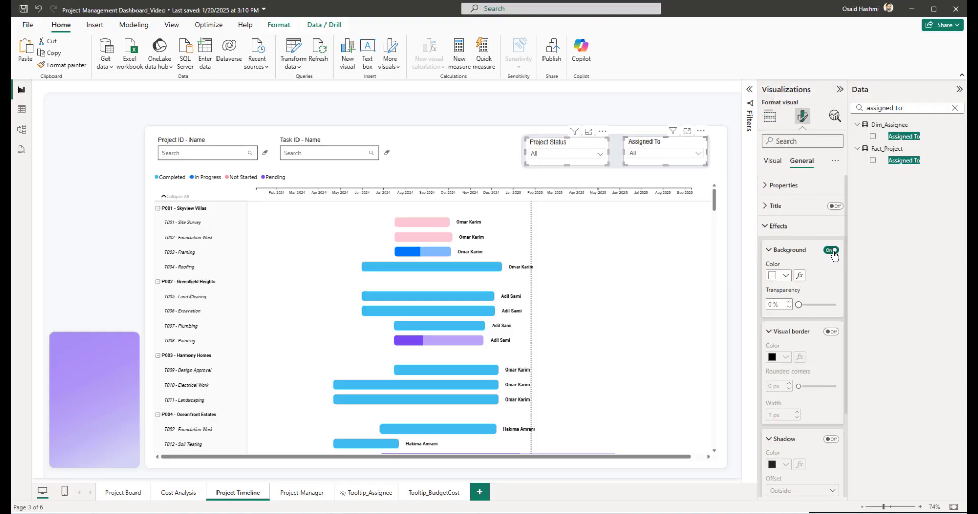
Step: Set the values background of the Project Status and Assigned To slicers to white
click(774, 162)
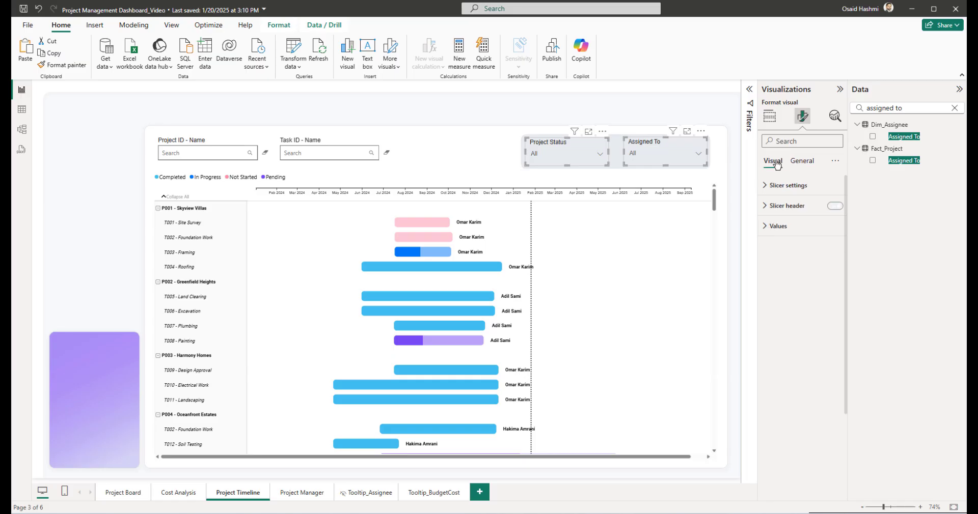
click(774, 225)
scroll(817, 354, down, 2)
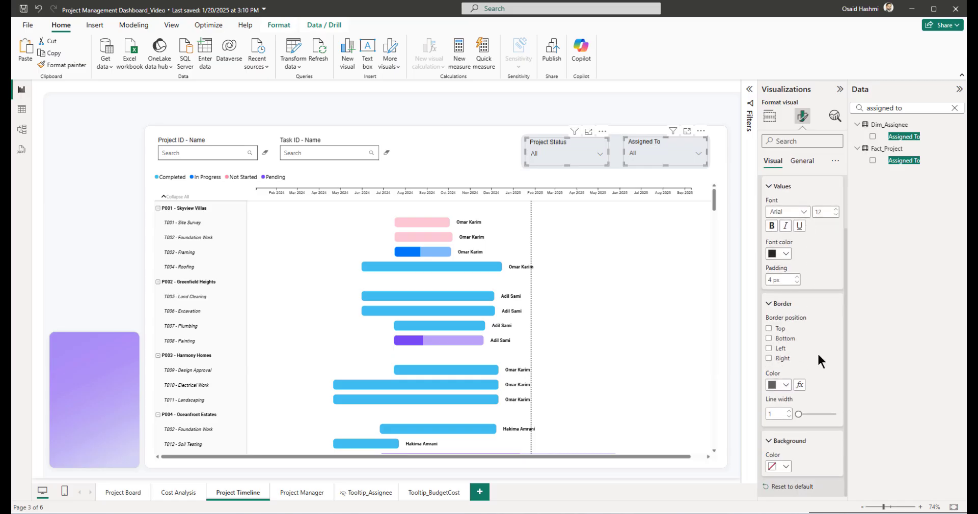
click(785, 466)
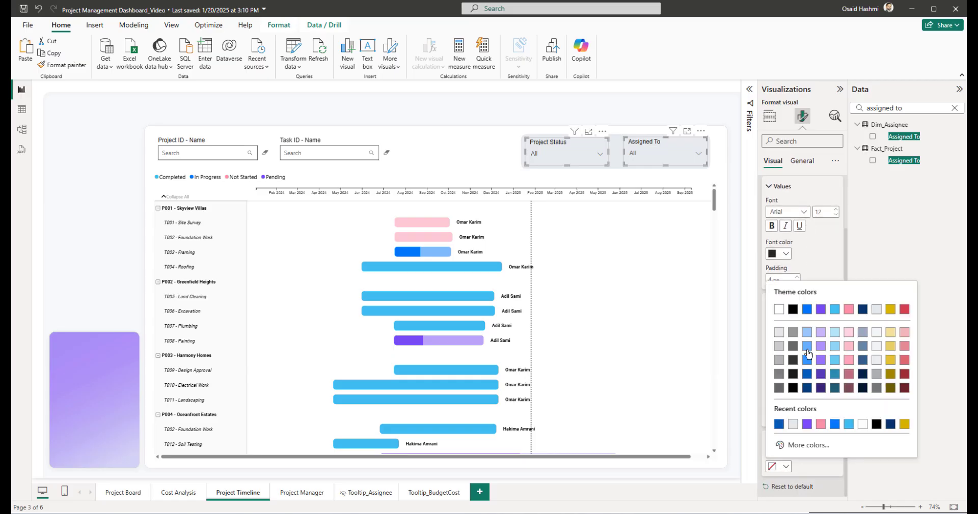
click(779, 312)
click(466, 111)
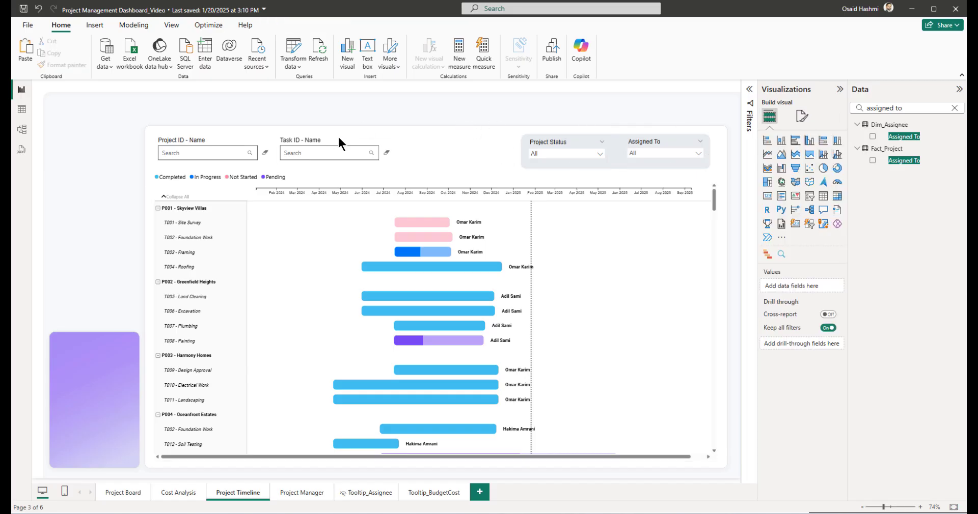
Step: Duplicate the grey rectangle and fit the copy over the Project ID - Name and Task ID - Name slicers, widening it to span both
click(620, 164)
drag(621, 166, 629, 162)
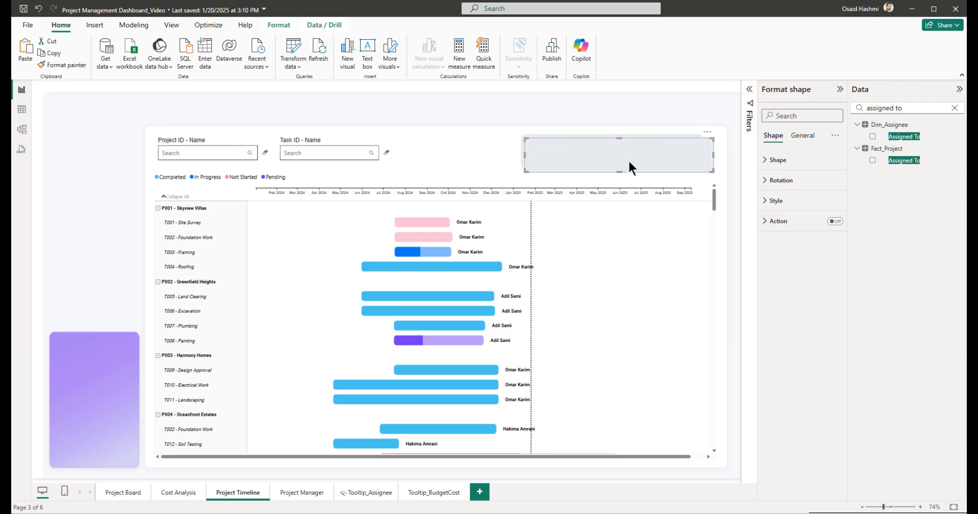
drag(708, 136, 398, 153)
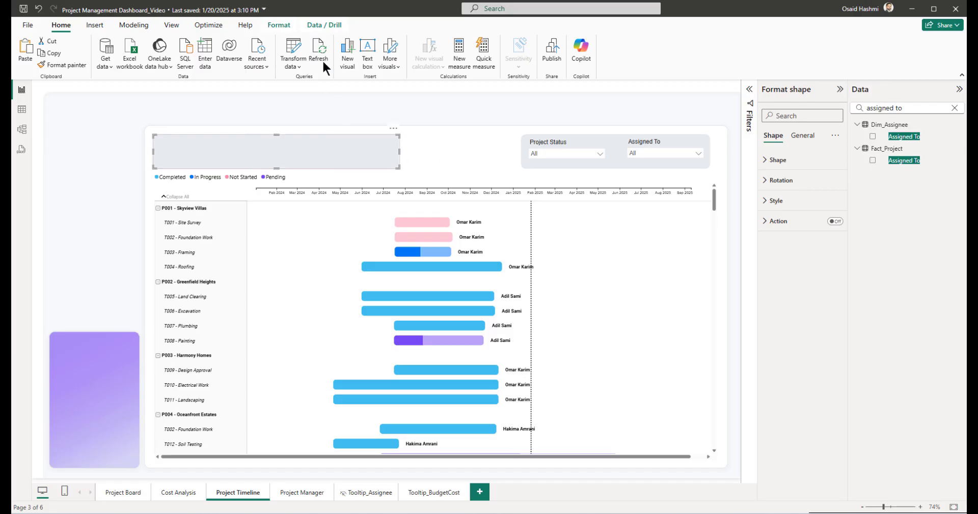
Step: Send the copied rectangle to the back, behind the Project ID - Name and Task ID - Name slicers
click(281, 24)
click(174, 65)
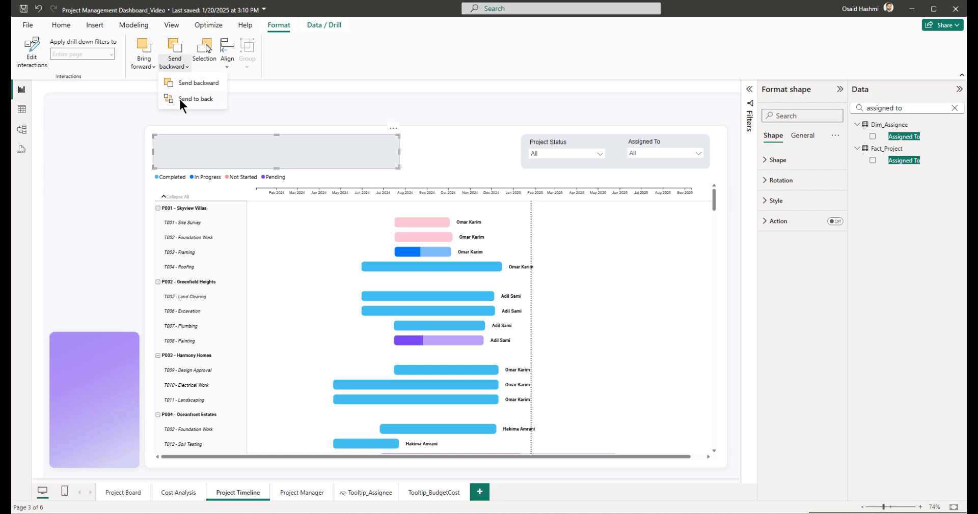
click(178, 97)
click(391, 104)
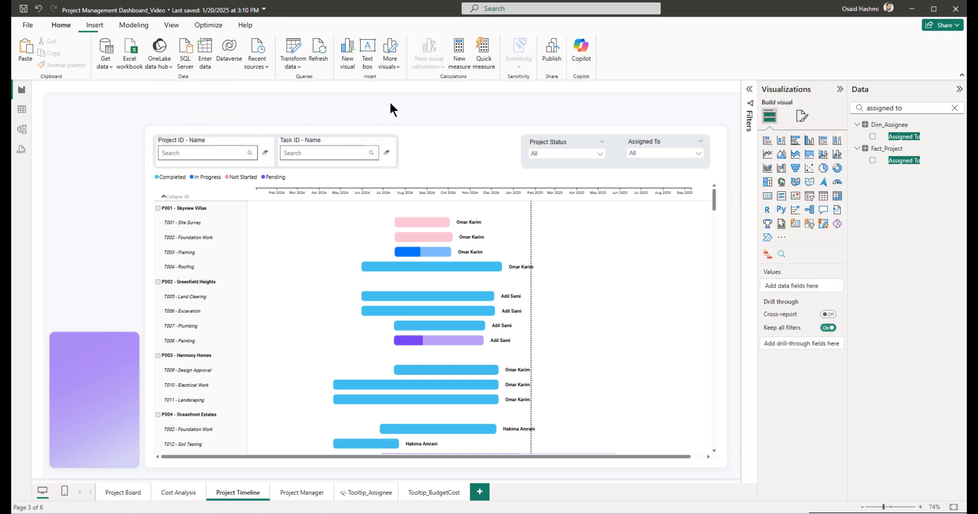
Step: Turn off the visual background of both the Project ID - Name and Task ID - Name slicers
click(299, 139)
ctrl+click(223, 139)
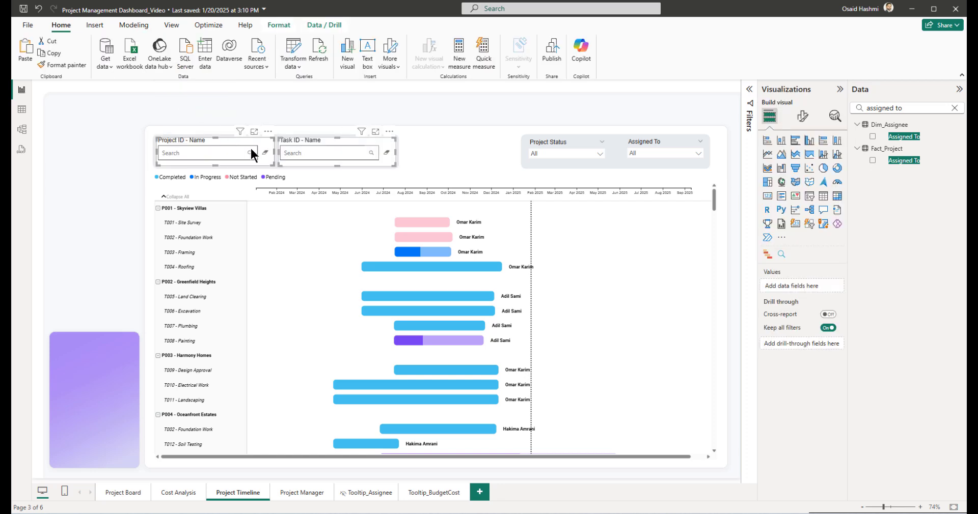
click(802, 116)
click(802, 161)
click(784, 225)
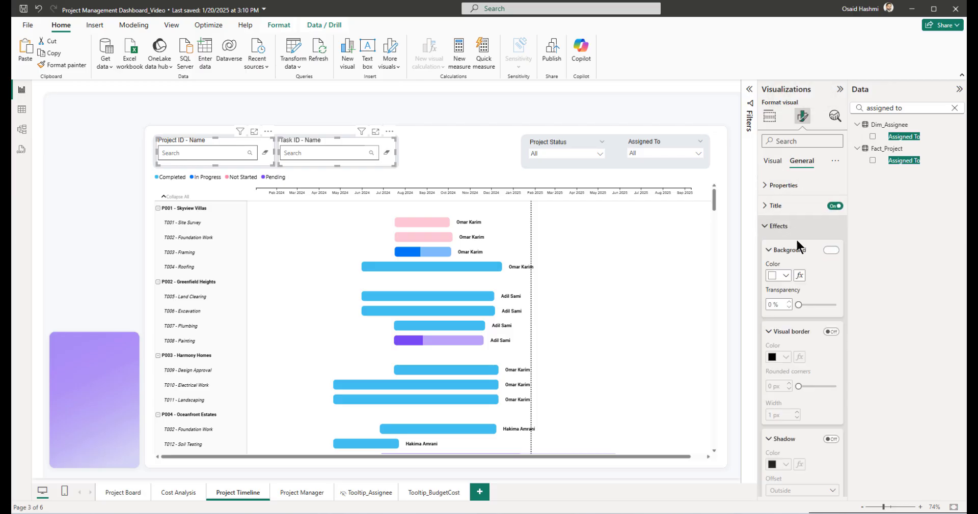
click(829, 250)
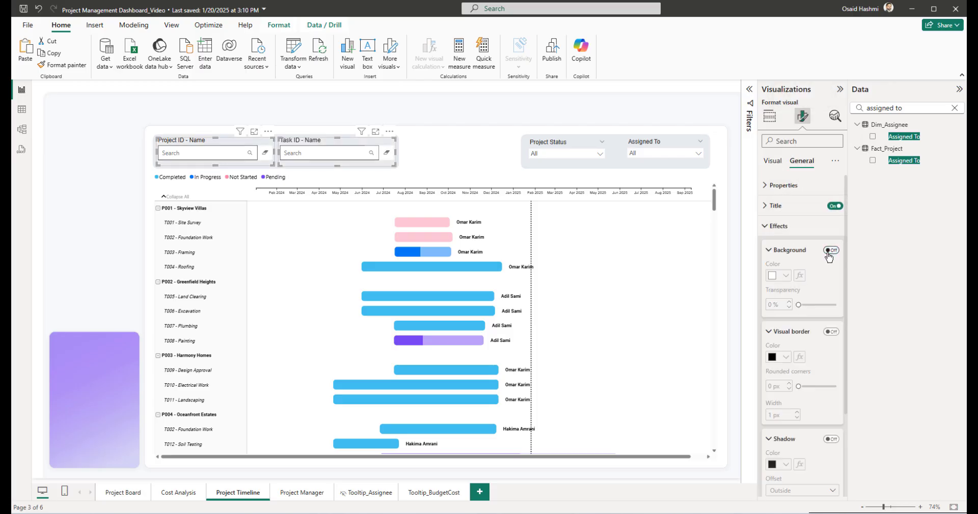
click(413, 114)
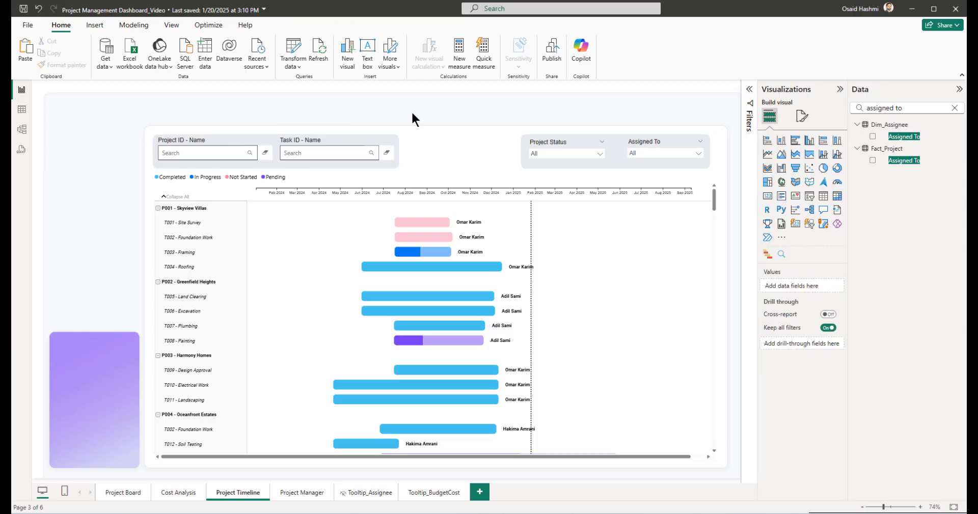
Step: Select the grey rectangle behind the Project Status and Assigned To slicers
click(521, 147)
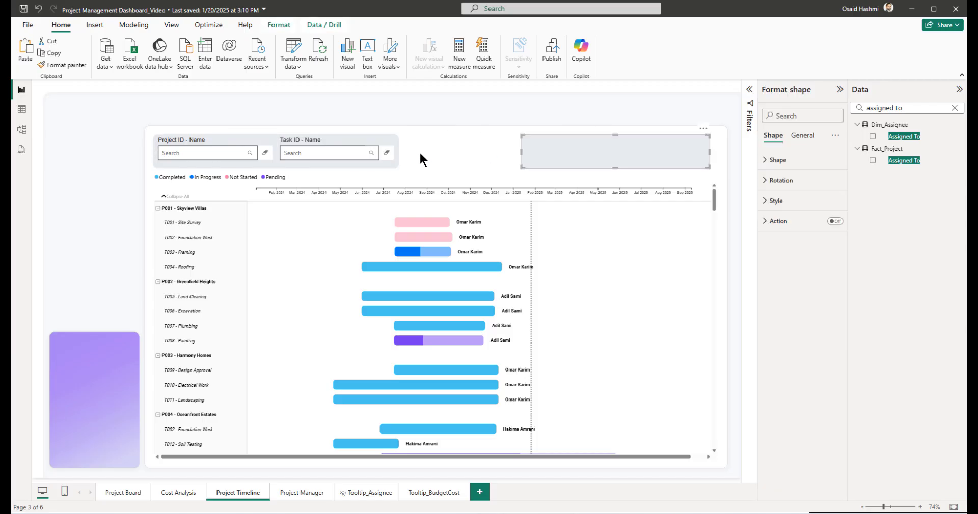
Step: Recolour both slicer background shapes on the Project Timeline page with a lighter grey theme fill, and save the report
ctrl+click(395, 164)
click(779, 201)
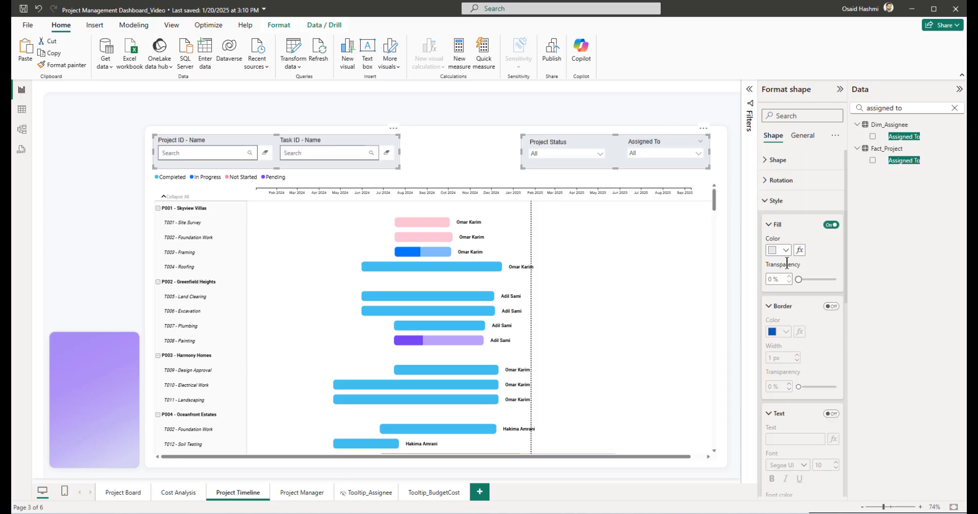
click(784, 250)
click(875, 334)
click(773, 251)
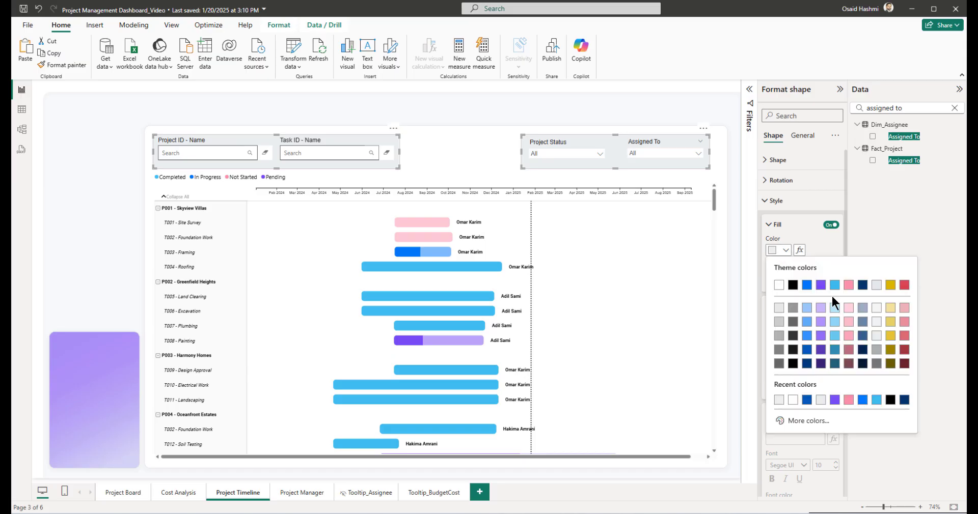
click(880, 323)
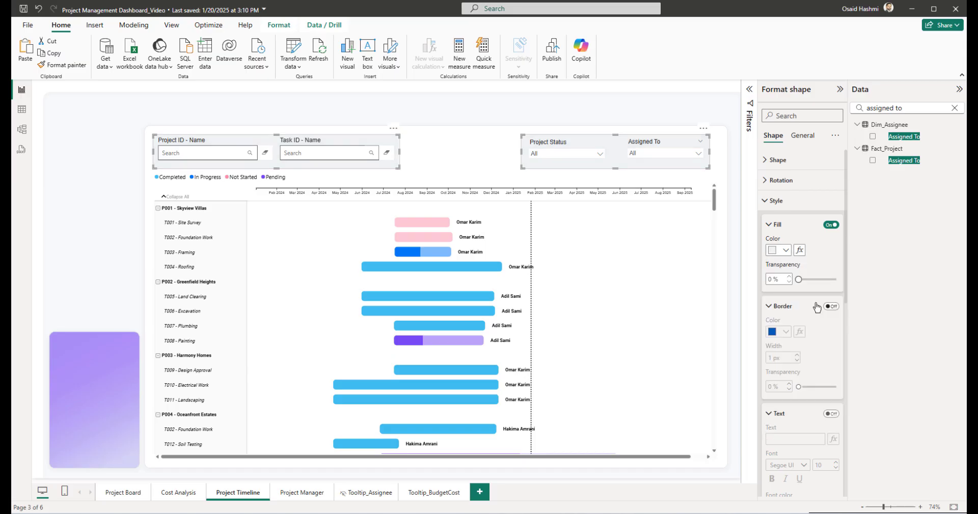
click(778, 251)
click(877, 311)
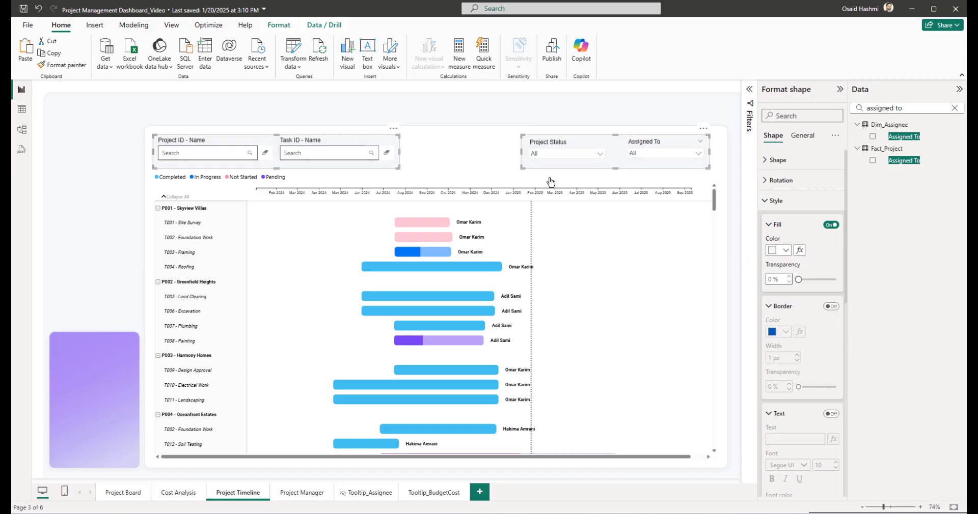
click(474, 111)
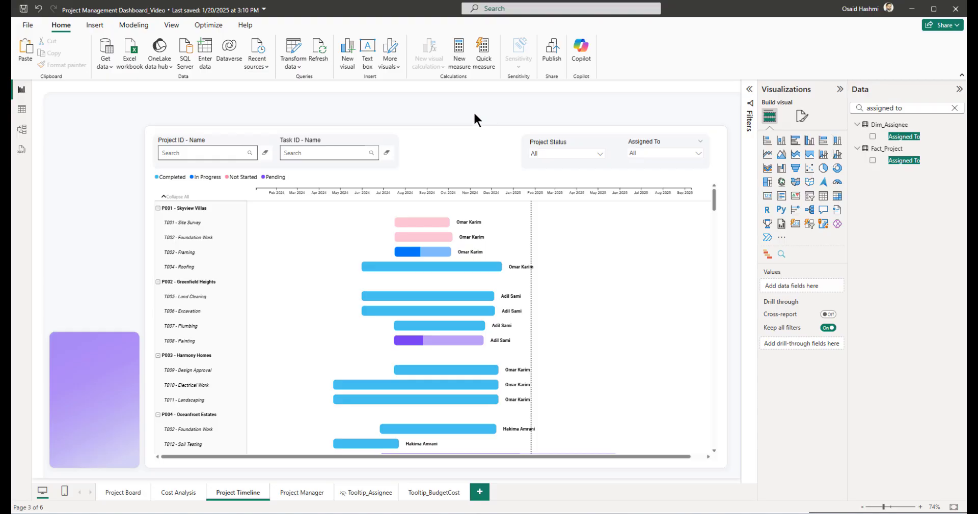
key(ctrl+s)
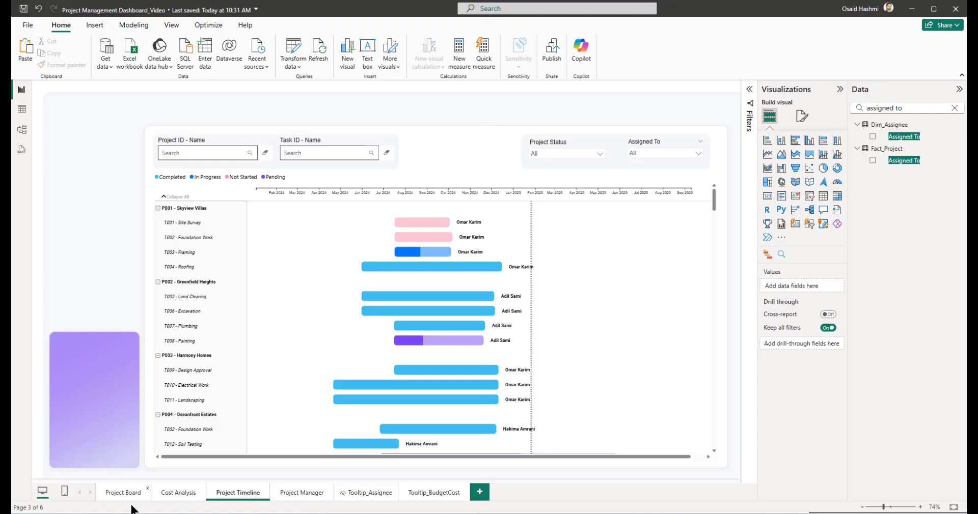
Step: Copy the "Need your attention" text box from the Project Board page onto the purple card of the Project Timeline page
click(120, 493)
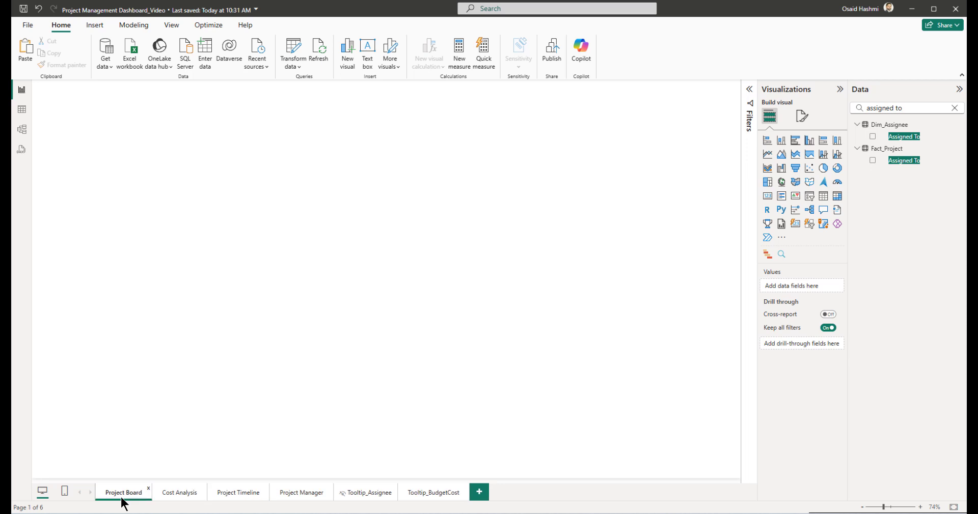
click(112, 346)
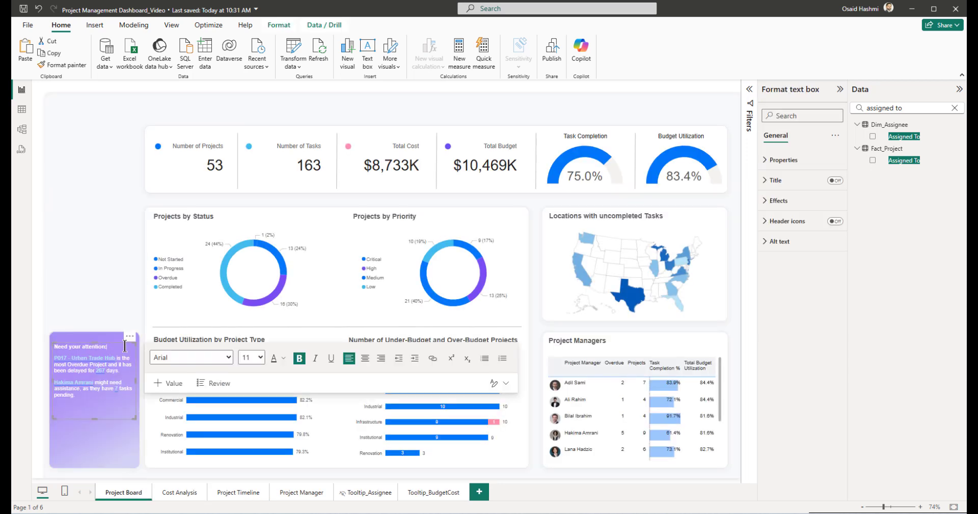
key(ctrl+a)
click(238, 493)
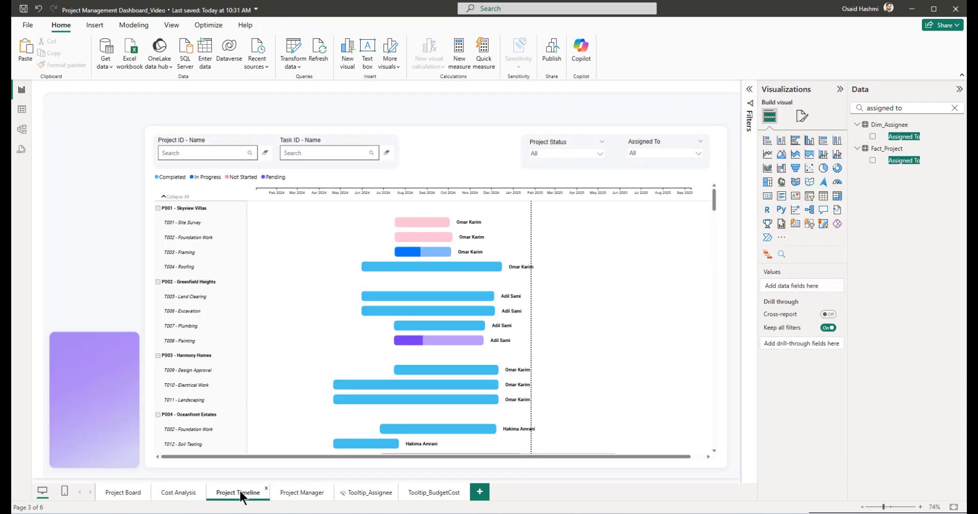
click(94, 282)
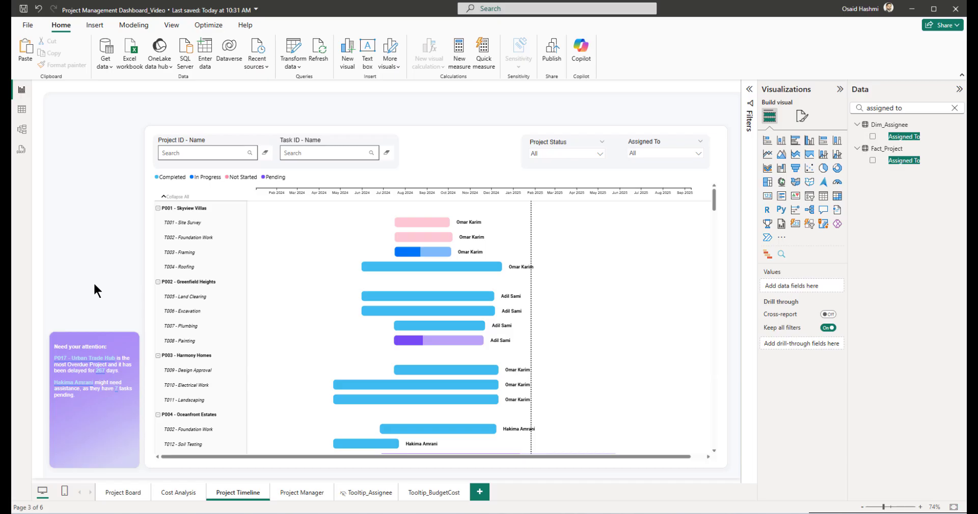
Step: Copy the Project Managers table from the Project Board page to the Project Manager page and place it near the white card's upper-left corner
key(ctrl+Page_Down)
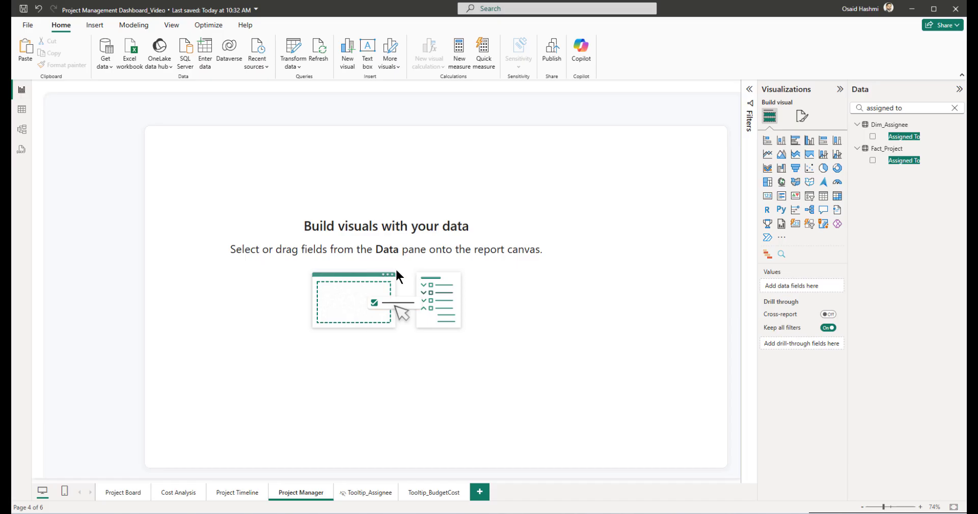
click(132, 493)
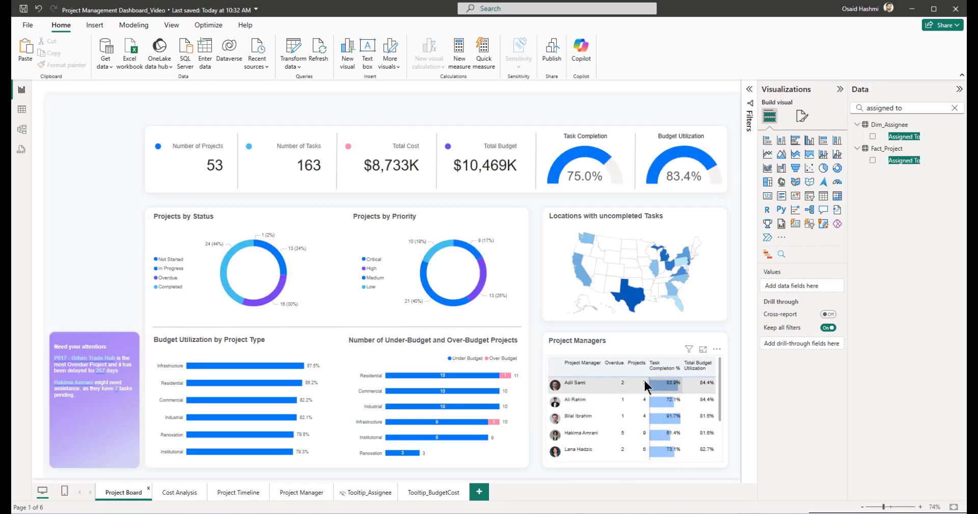
click(719, 431)
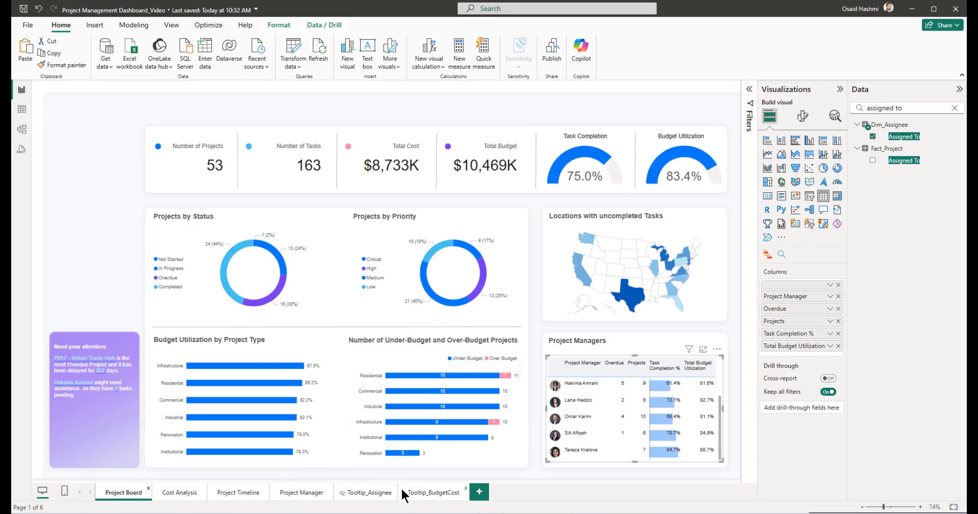
click(297, 493)
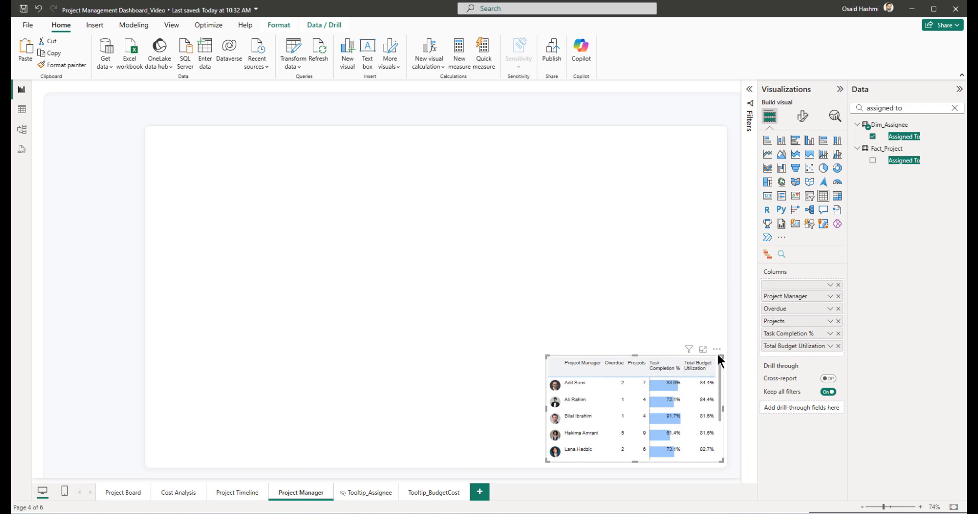
drag(662, 357, 255, 145)
drag(322, 146, 334, 151)
Step: Set the copied table's height to 795 and its width to 1510
click(803, 118)
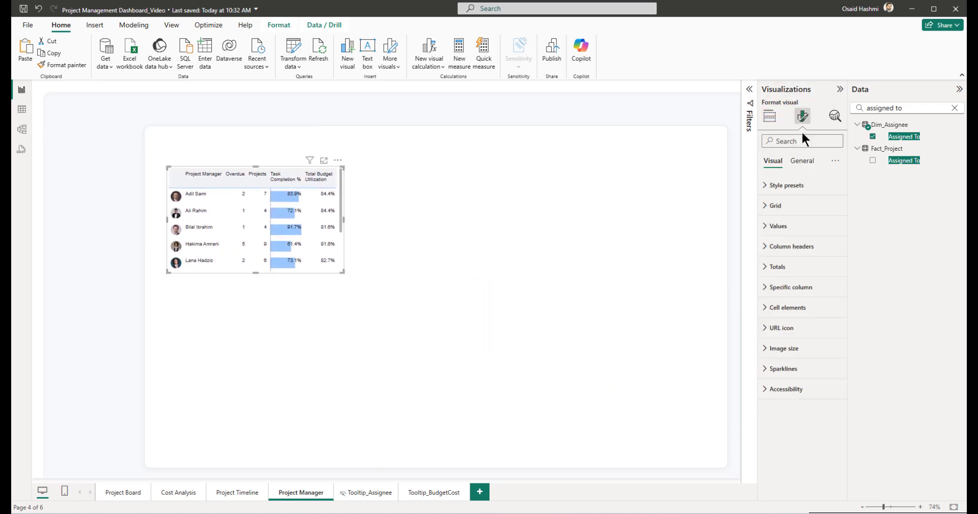
click(802, 161)
click(798, 186)
click(786, 234)
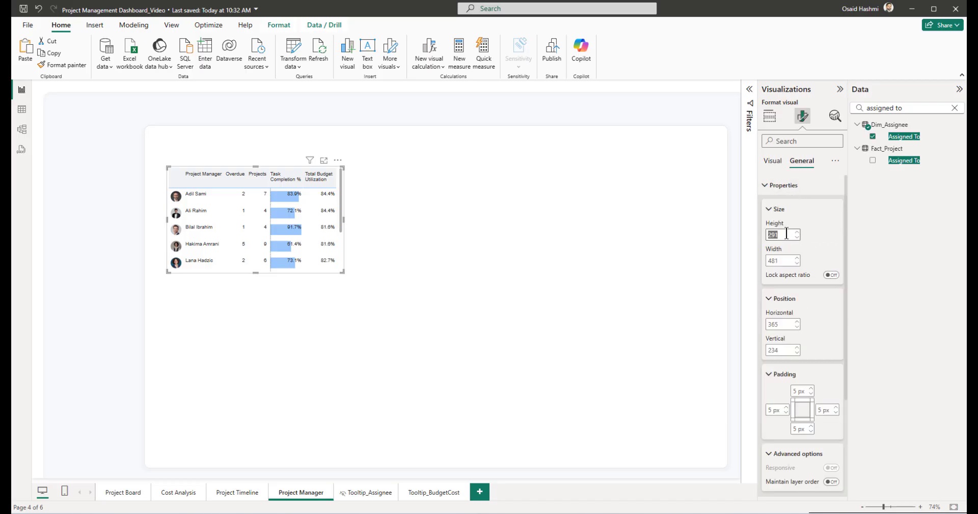
text(795)
key(Tab)
text(1510)
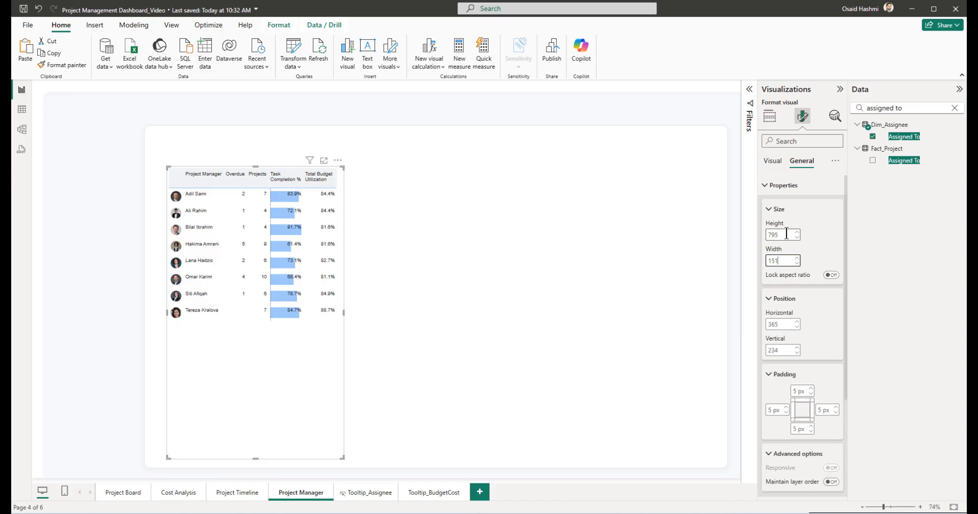
key(Tab)
key(Tab)
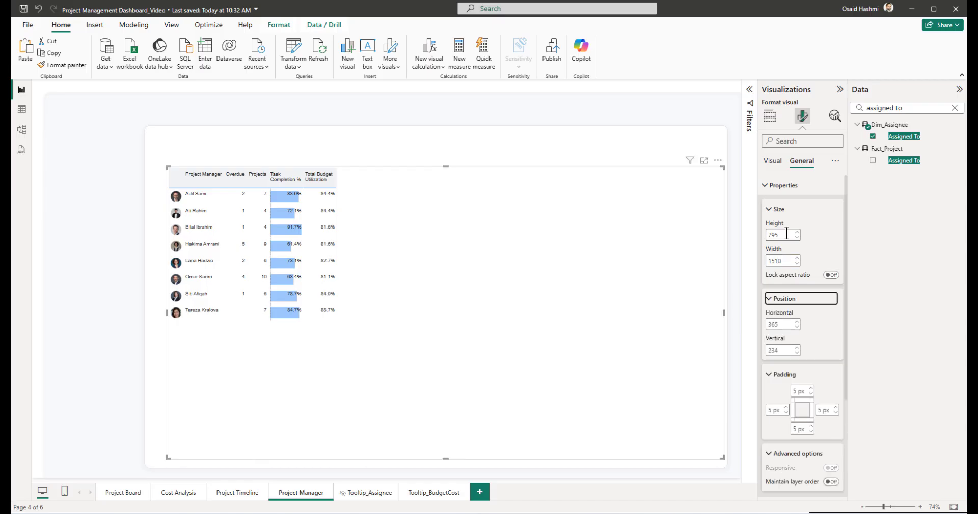
Step: Set the table's horizontal position to 332 and shift it slightly down with a new vertical position
key(Tab)
text(33)
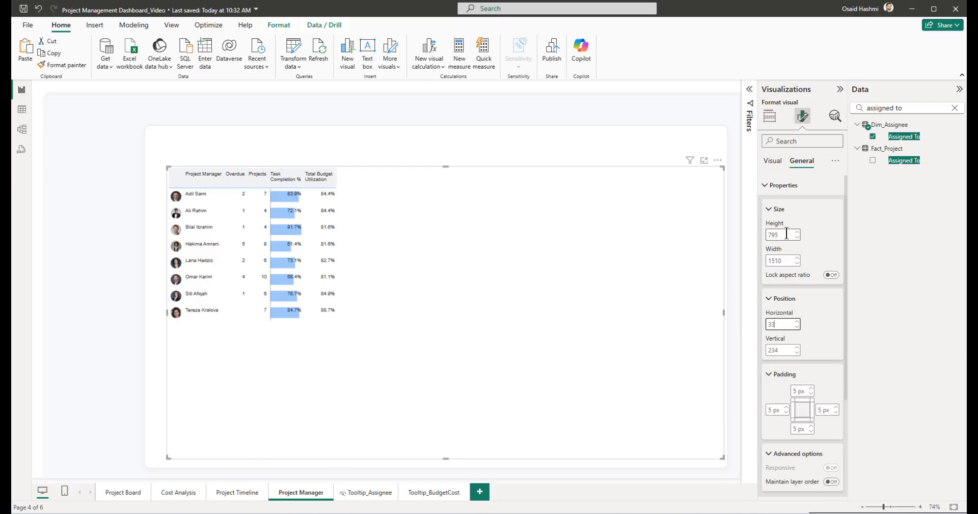
key(Tab)
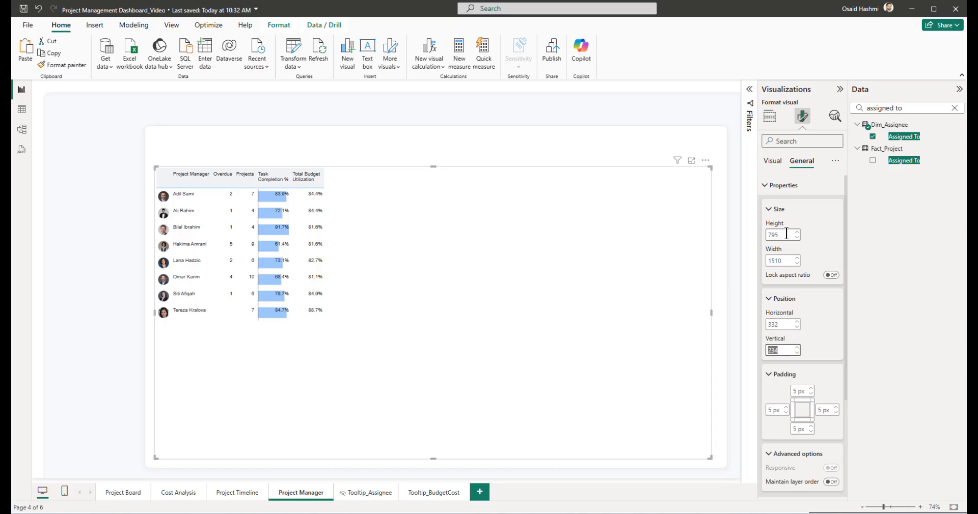
text(2)
click(417, 380)
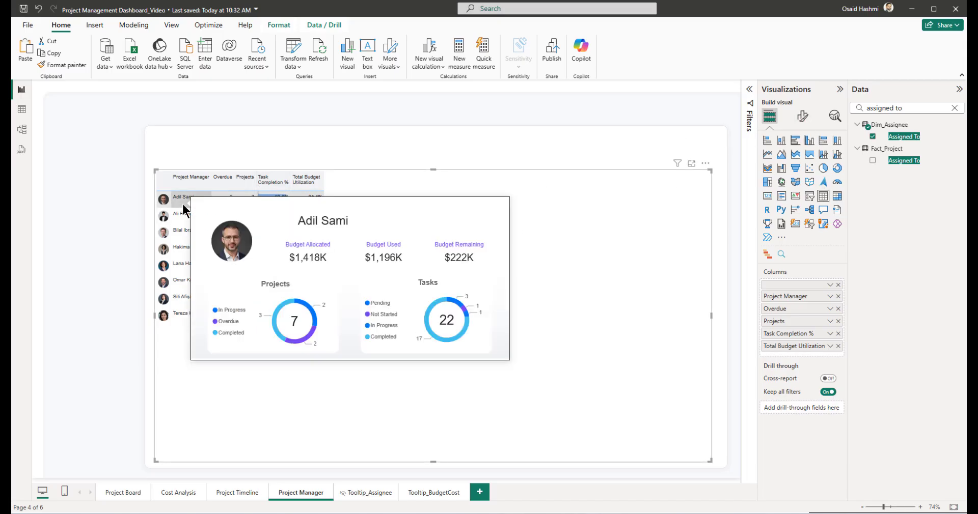
Step: Turn off tooltips for the project manager table
click(802, 117)
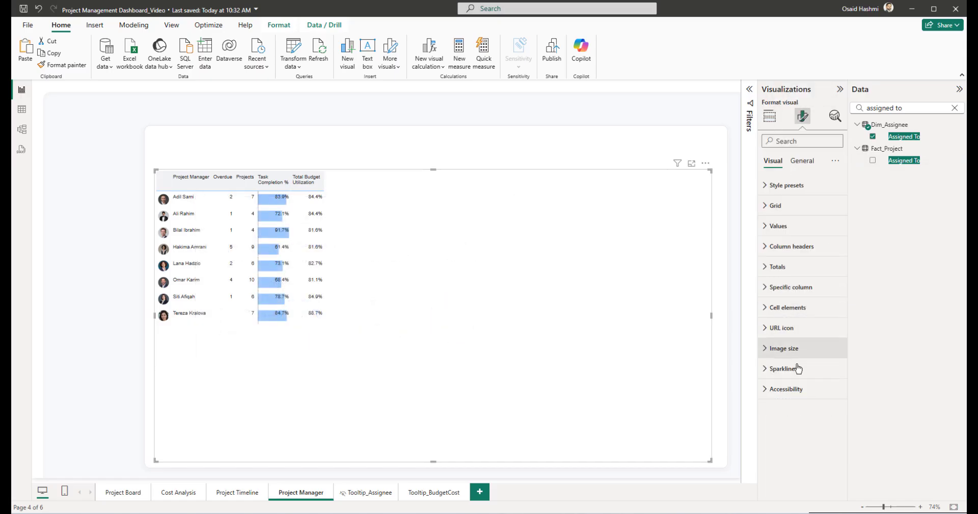
click(800, 162)
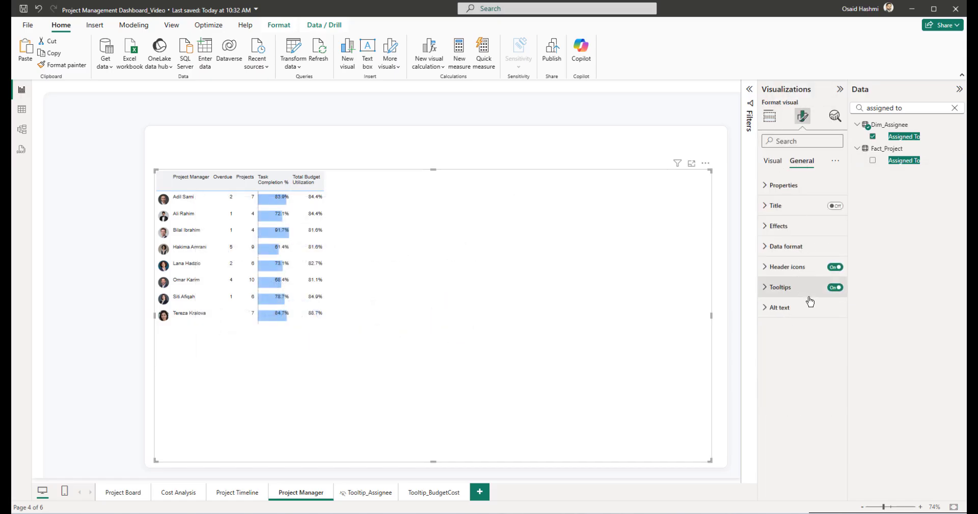
click(835, 287)
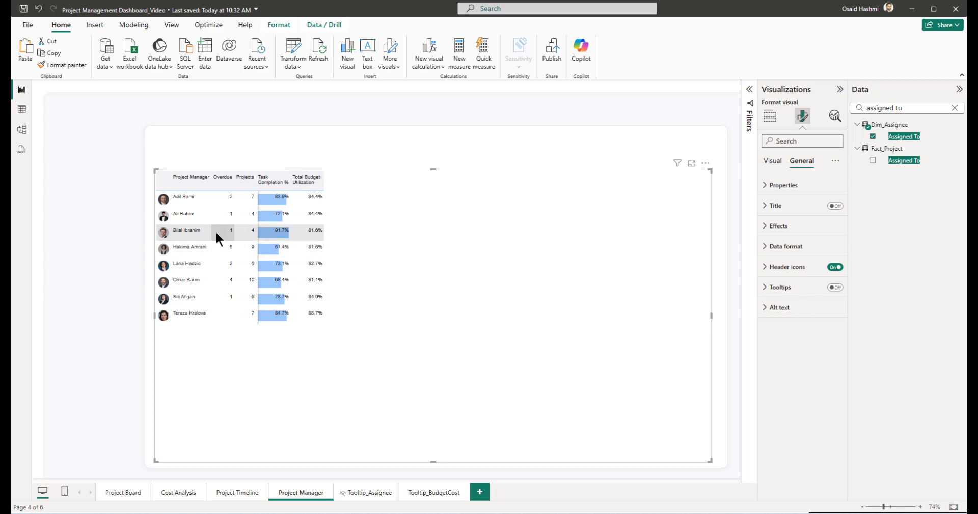
Step: Reorder the table's columns so Projects precedes Overdue, and add the Total Budget measure directly after Overdue
click(769, 116)
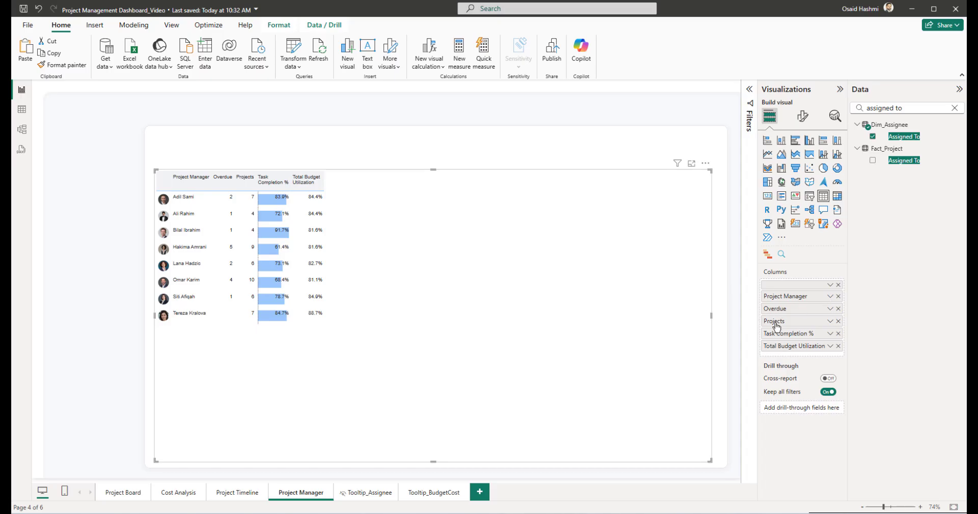
drag(775, 326, 780, 310)
drag(912, 109, 852, 110)
text(total bud)
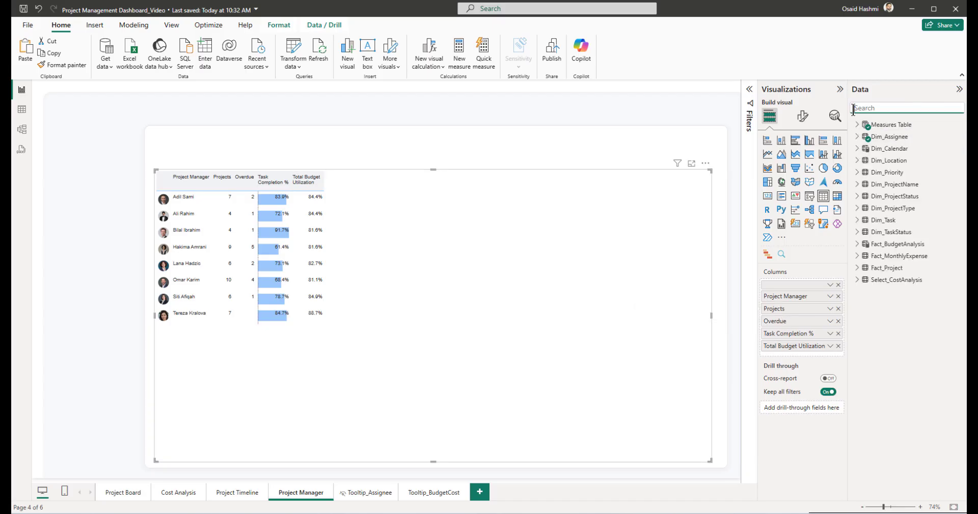
text(get)
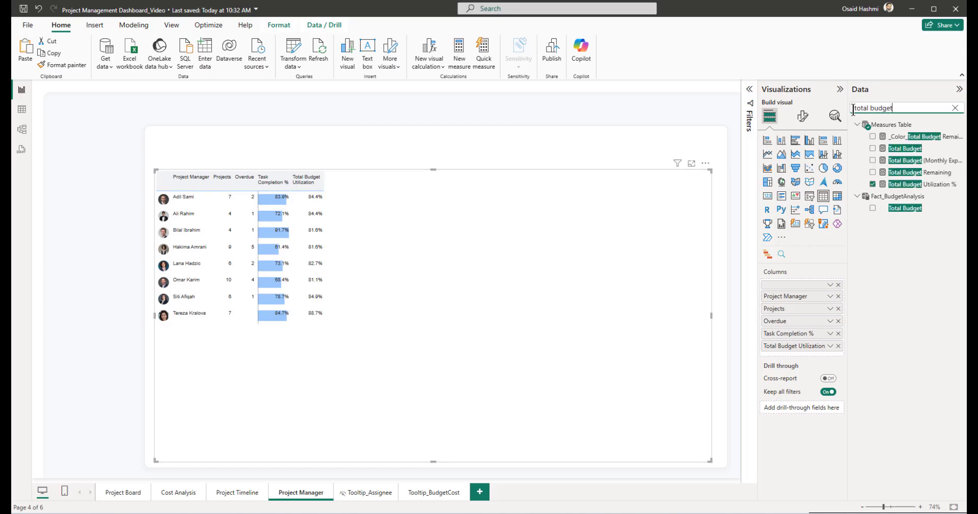
drag(894, 148, 801, 333)
drag(803, 334, 801, 337)
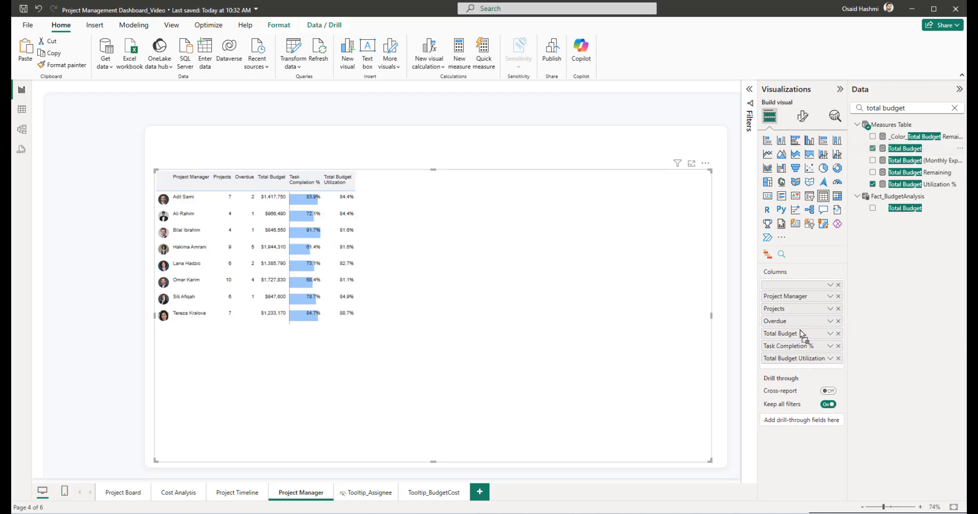
Step: Move Total Budget Utilization ahead of Task Completion % and insert the Total Budget Remaining measure between the two columns
triple_click(897, 108)
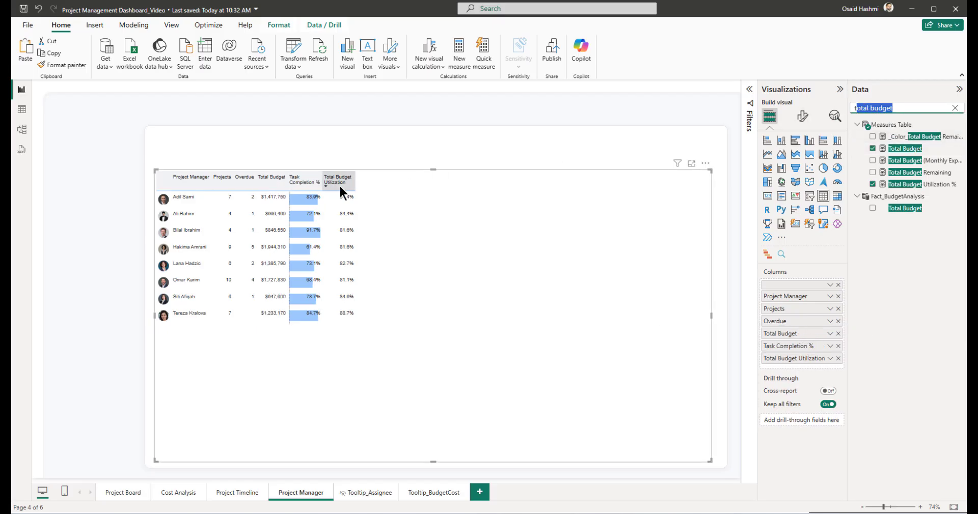
drag(792, 359, 791, 345)
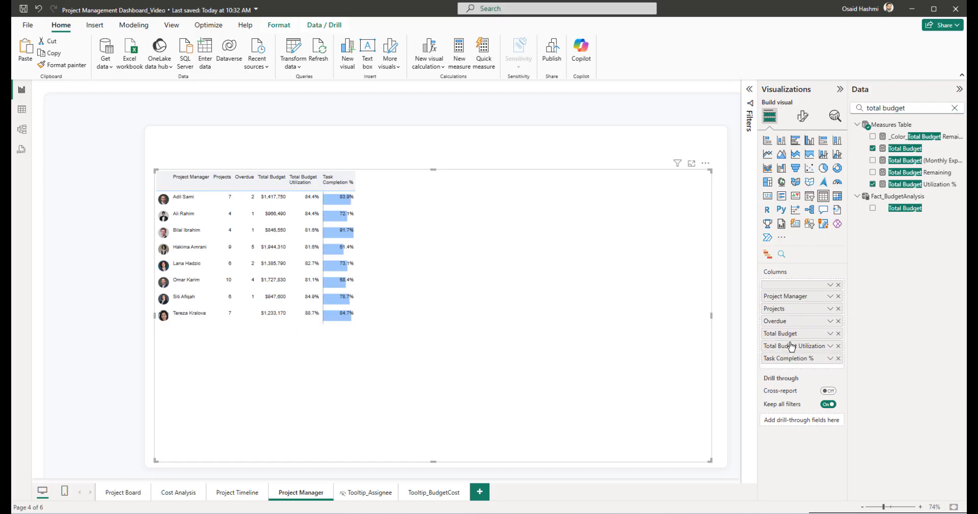
triple_click(902, 108)
key(BackSpace)
text(rema)
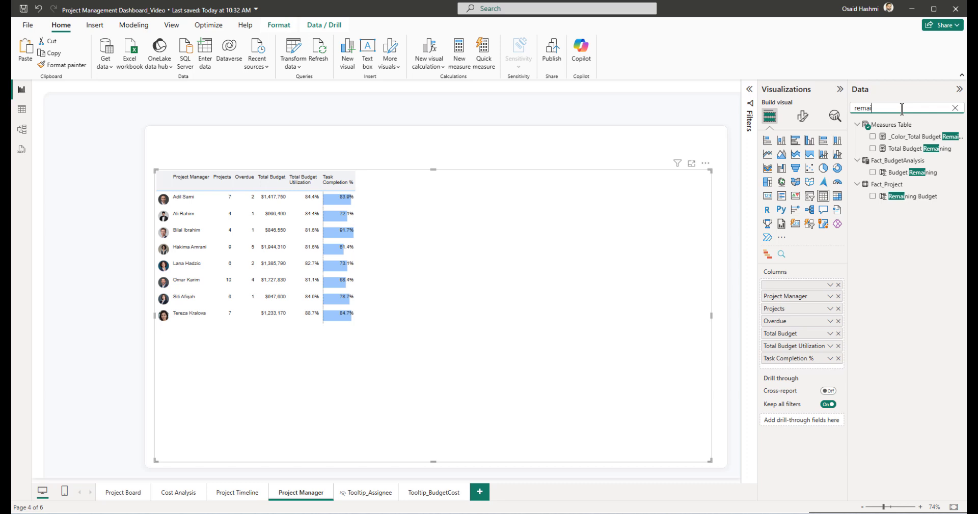
text(i)
drag(902, 149, 812, 356)
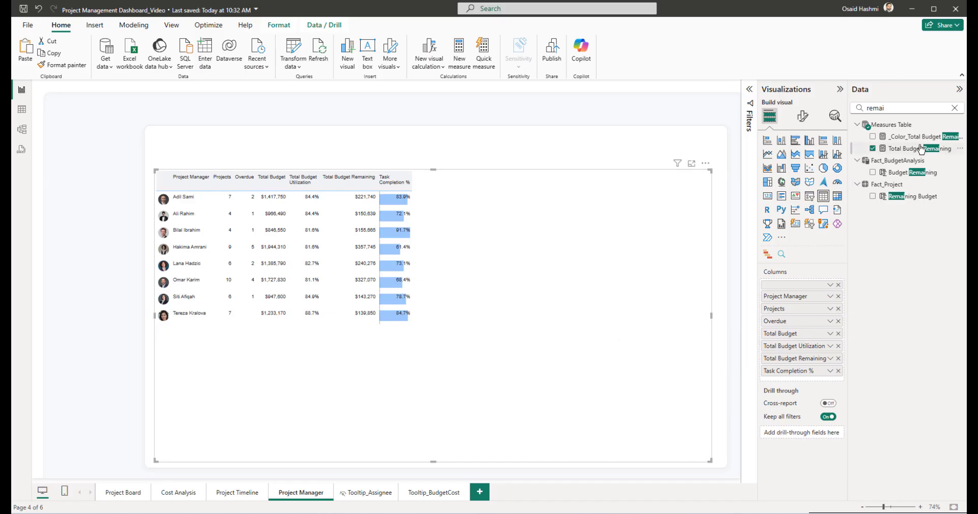
Step: Find the Number of Tasks measure and insert it in the table between Total Budget Remaining and Task Completion %
triple_click(896, 108)
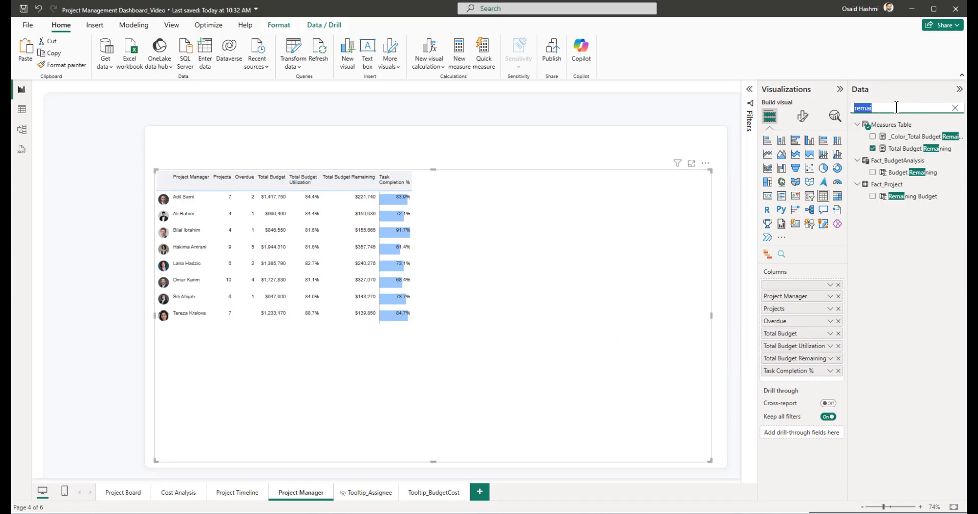
text(total)
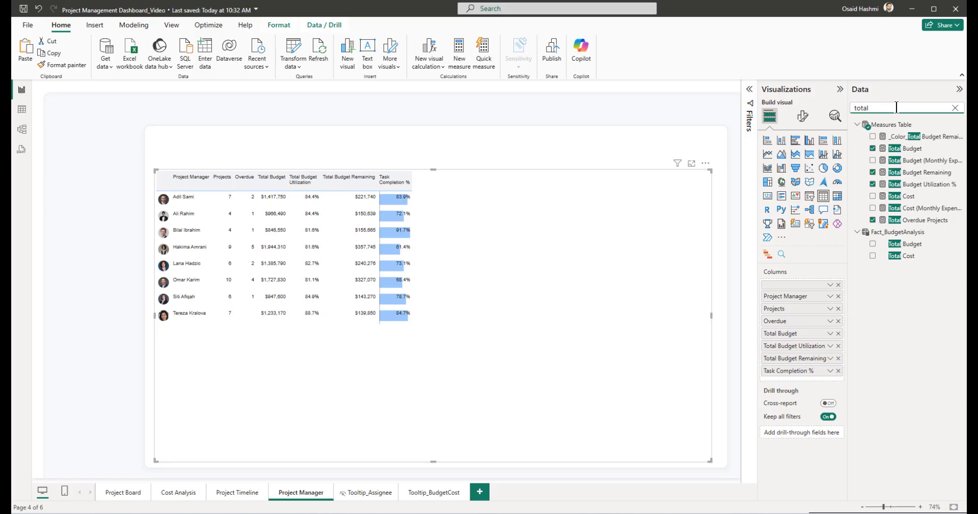
key(BackSpace)
key(BackSpace)
key(BackSpace)
key(BackSpace)
text(asks)
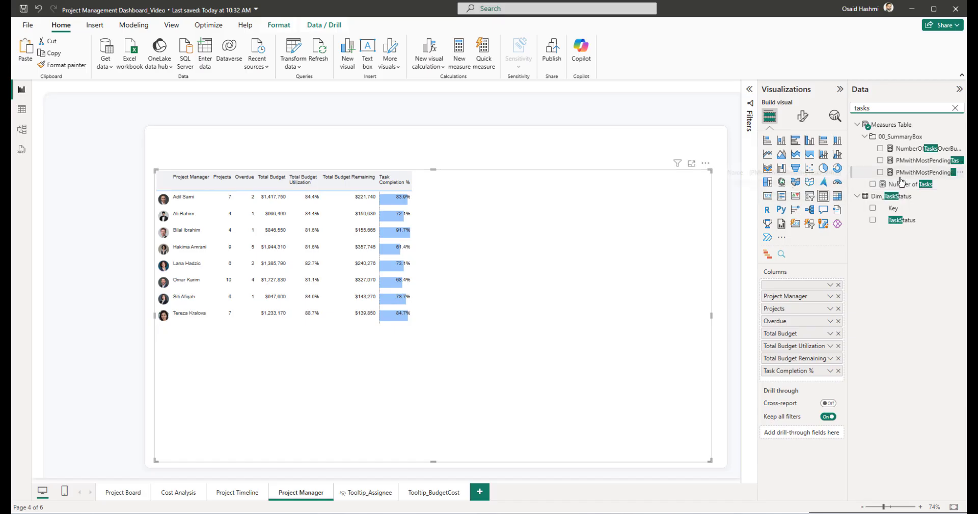
drag(908, 185, 802, 365)
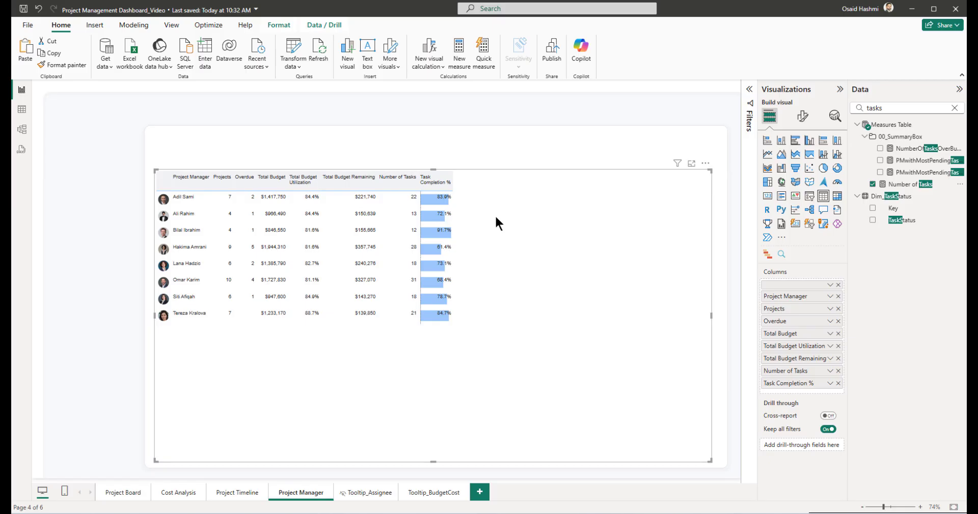
Step: Set the table's global font size to 12 in the grid options
click(802, 116)
click(775, 206)
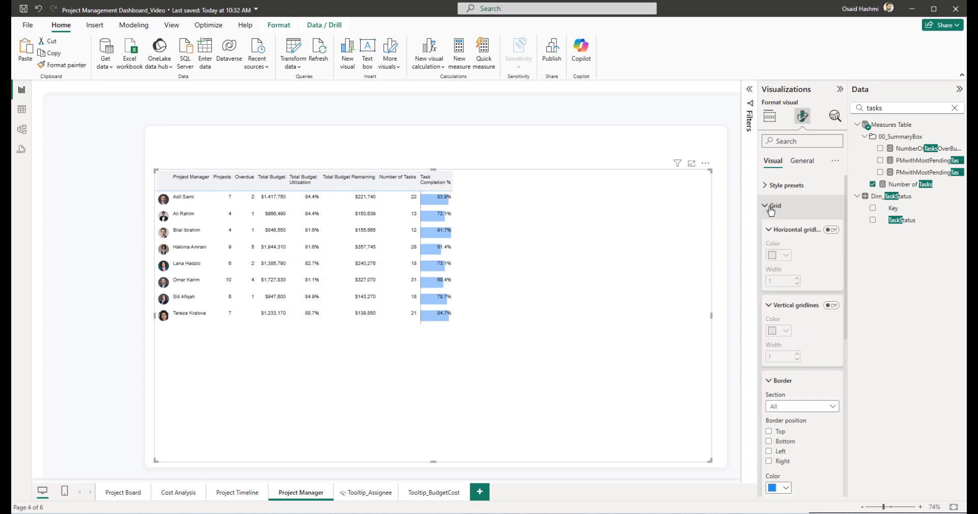
scroll(784, 317, down, 5)
double_click(780, 341)
text(11)
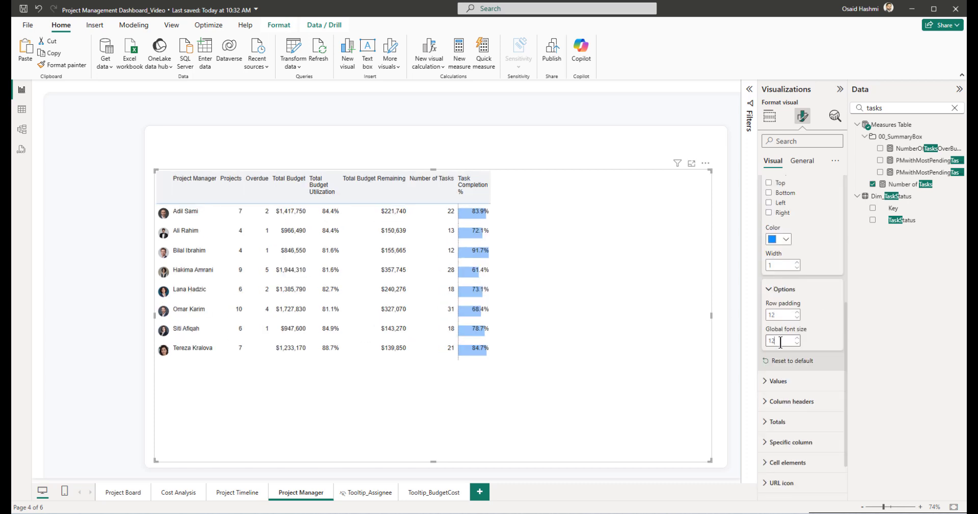
click(648, 272)
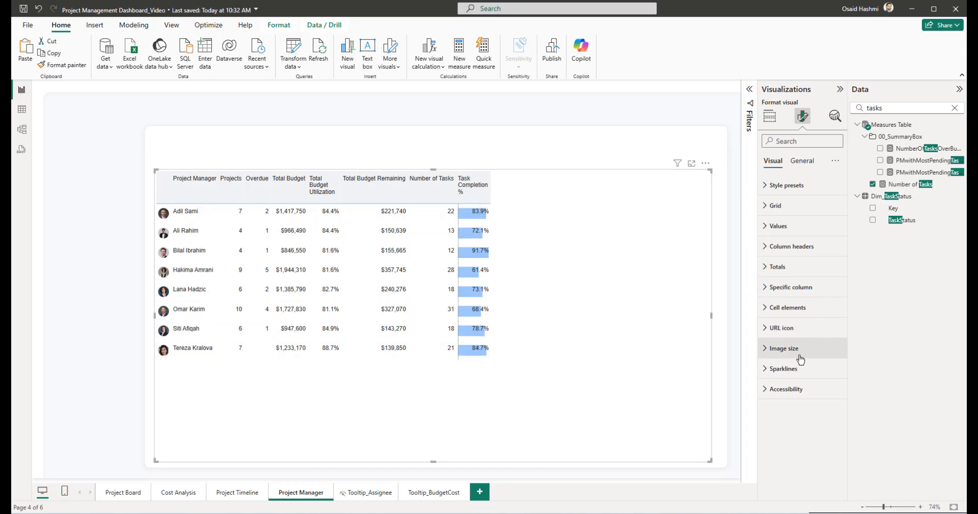
Step: Turn off data bars for the Task Completion % column in the table's cell elements
click(791, 290)
click(792, 296)
click(789, 308)
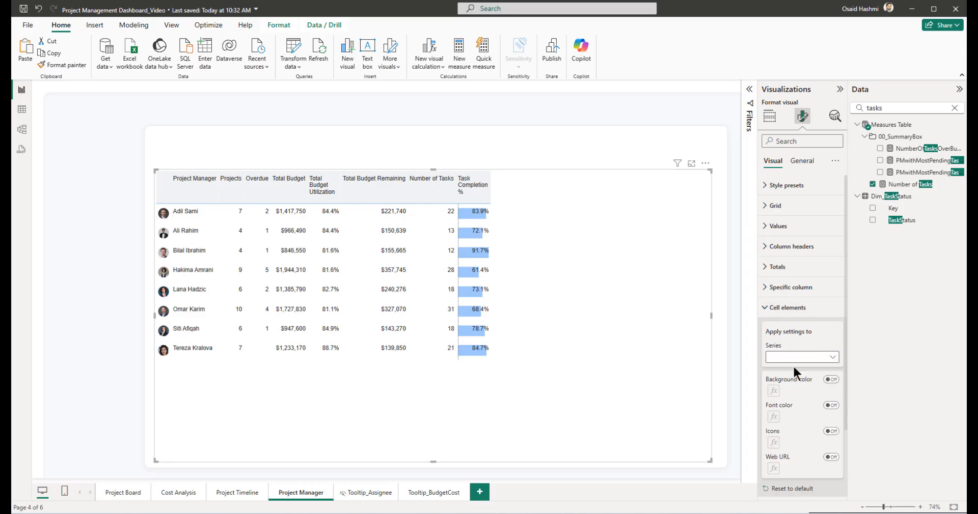
click(797, 357)
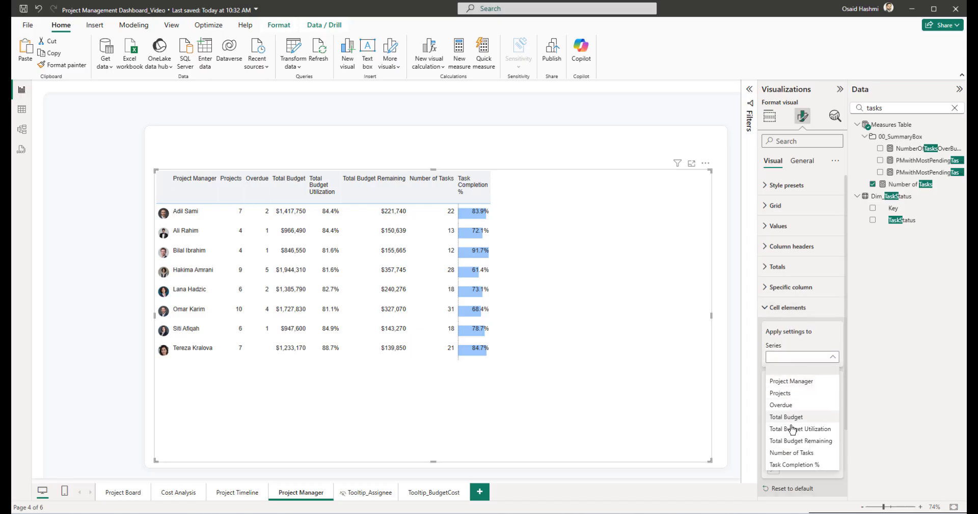
click(791, 465)
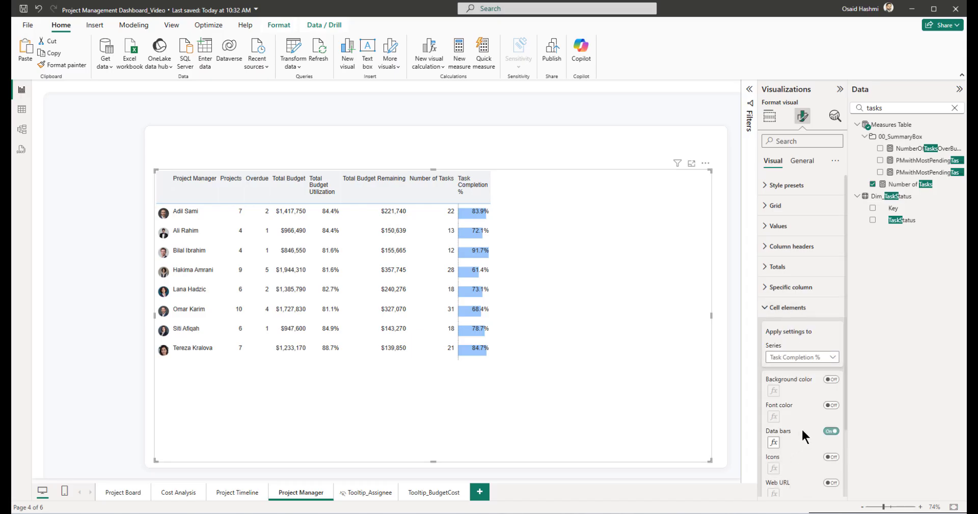
click(829, 431)
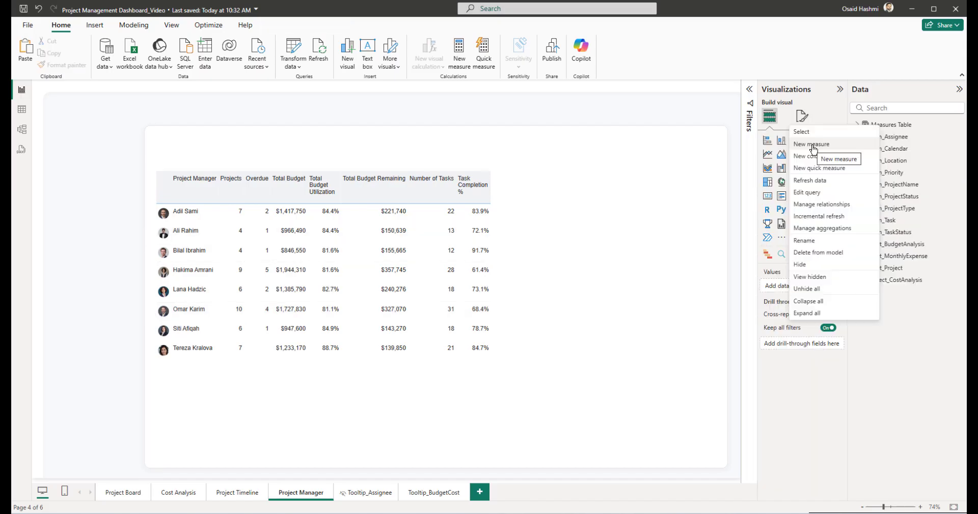
Step: Create a Task Completion Percentage SVG measure in Measures Table that draws a gradient progress bar from [Task Completion %] against a target of 1
click(812, 146)
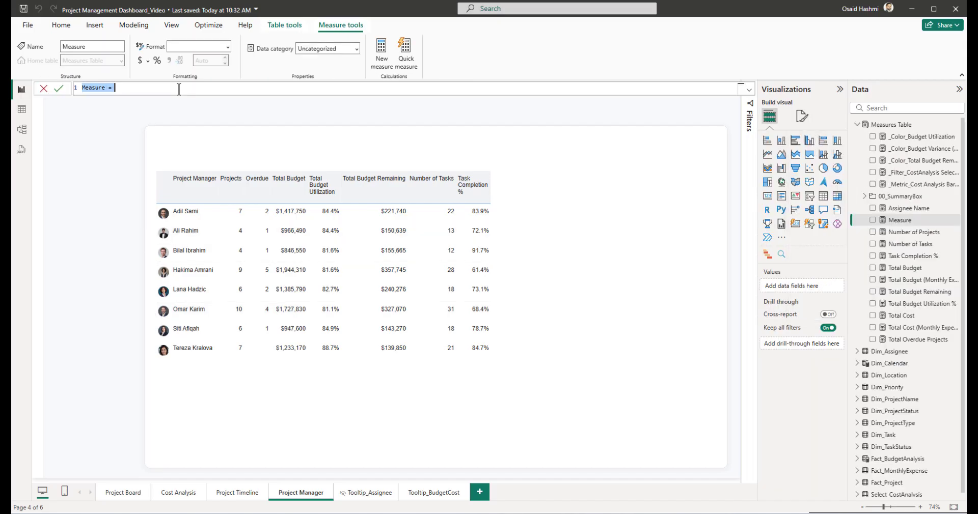
text(Task Completion Percentage SVG = VAR Actual = [Task Completion Percentage] VAR Target = 1 VAR PERCENTAGEFILL = Actual/Target*100 RETURN IF(HASONEVALUE(Dim_Assignee[Assigned To]), "data:image/svg+xml;utf8," & "<svg width='125' height='21' xmlns='http://www.w3.org/2000/svg' xmlns:xlink='http://www.w3.org/1999/xlink' display= 'block'  overflow='visible'>   <defs>     <linearGradient id='linear' x1='0%' y1='0%' x2='"&100+(100-PERCENTAGEFILL)&"%' y2='0%'>       <stop offset='0%'   stop-color='#3EBBEE'/>       <stop offset='100%' stop-color='#784AF4'/>     </linearGradient>   </defs> <rect id='track' x='0' y='3' rx='0' ry='0' width='100' height='20' fill='#D0D0D0' /> <rect id='fill' x='0' y='3' rx='0' ry='0' width="& "'"& PERCENTAGEFILL &"'"&" height='20' fill='url(#linear)'></rect> </svg>" , BLANK()))
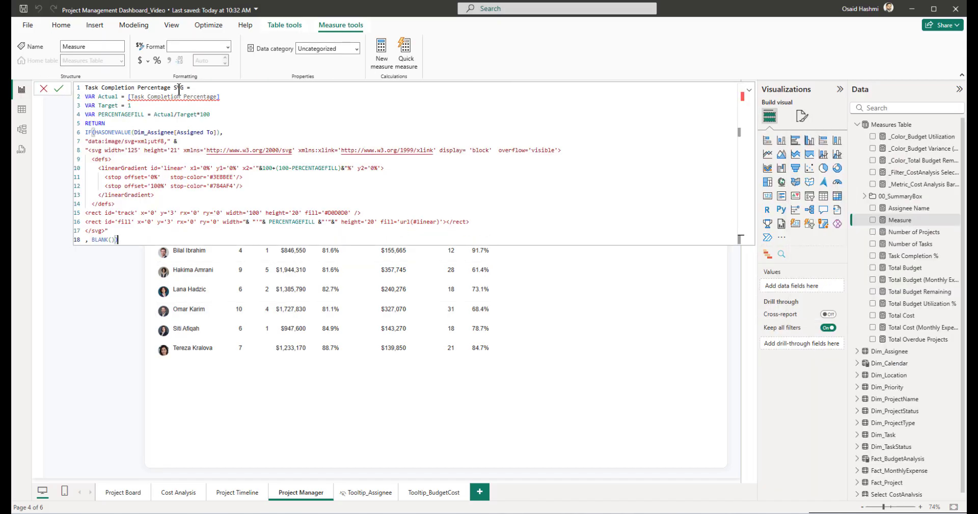
double_click(208, 97)
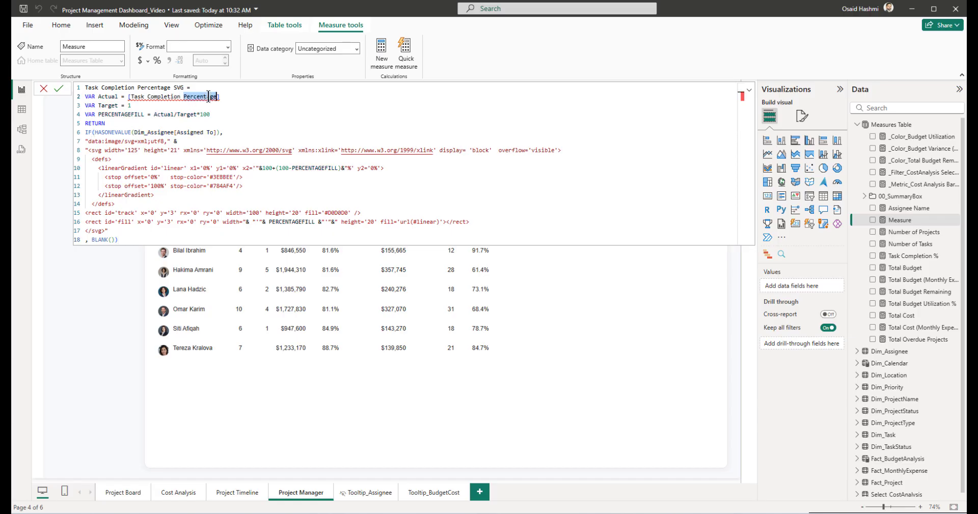
key(BackSpace)
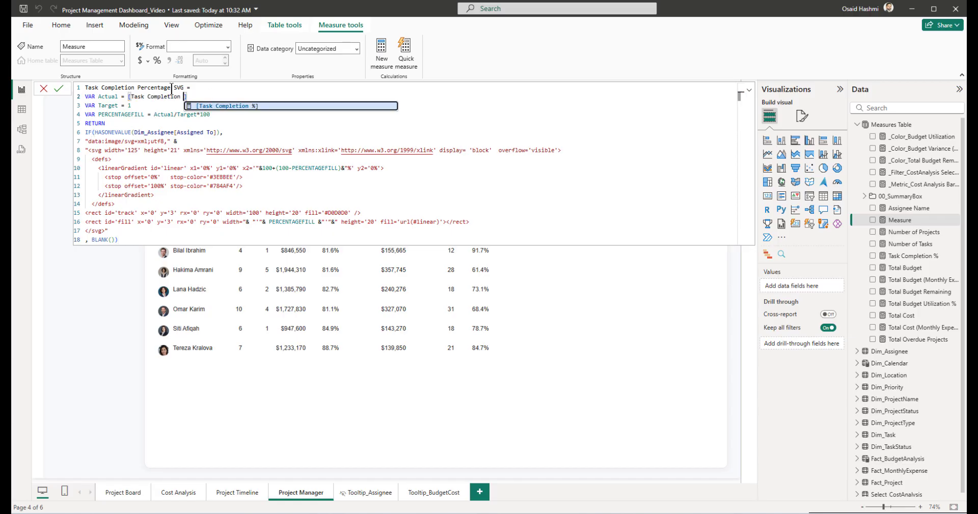
click(204, 106)
click(124, 240)
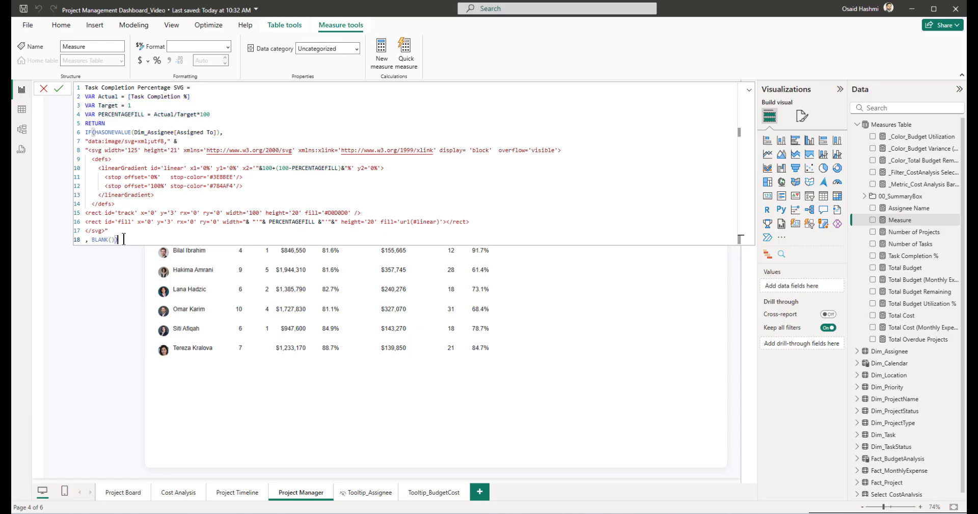
key(Return)
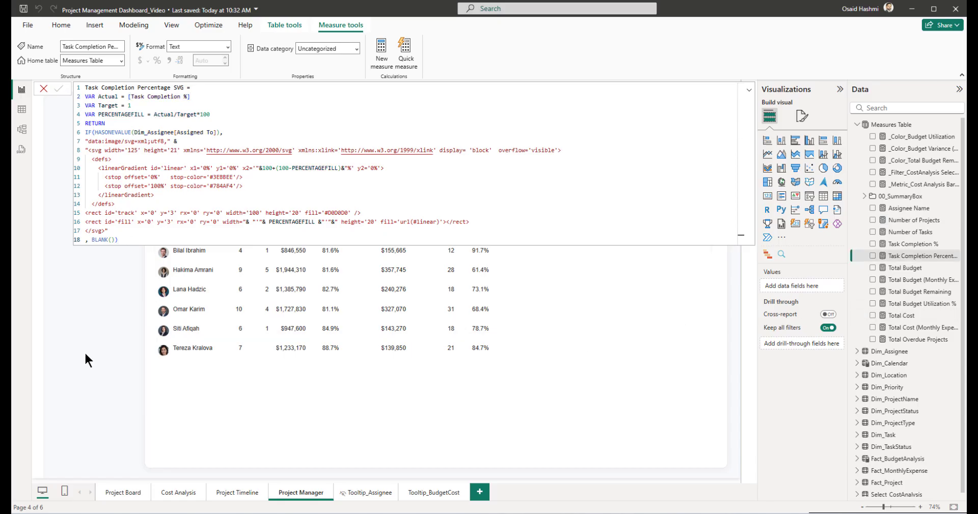
Step: Create a Total Budget Utilization SVG measure in Measures Table, using the same gradient bar code with [Total Budget Utilization %] as its Actual value
right_click(888, 124)
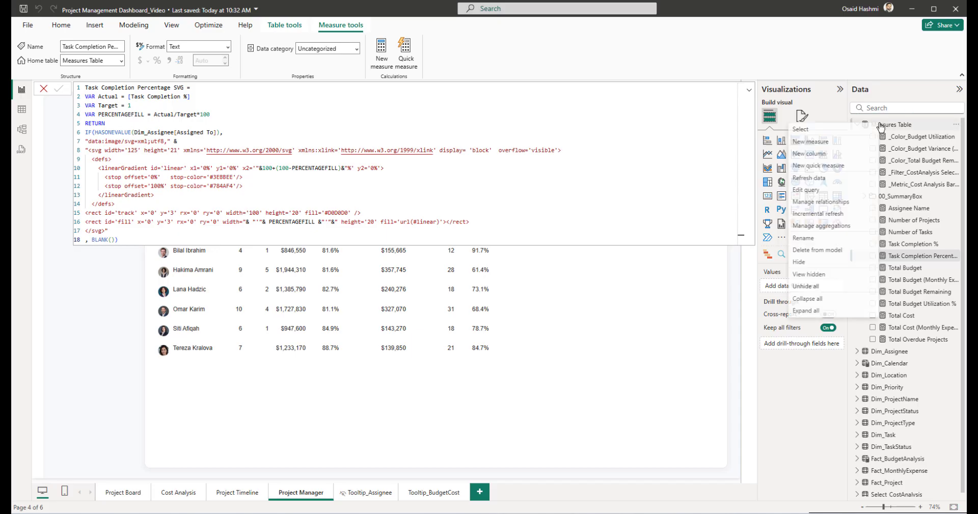
click(823, 143)
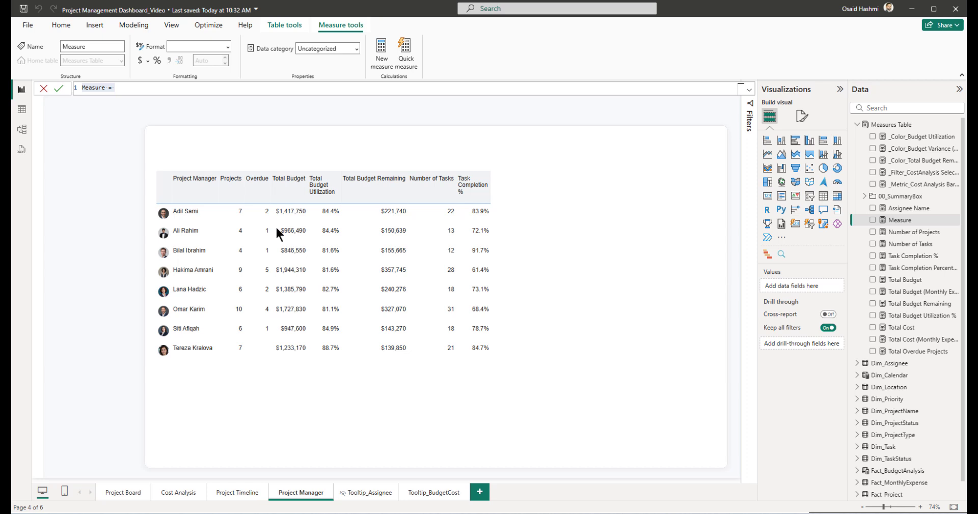
click(306, 95)
key(ctrl+a)
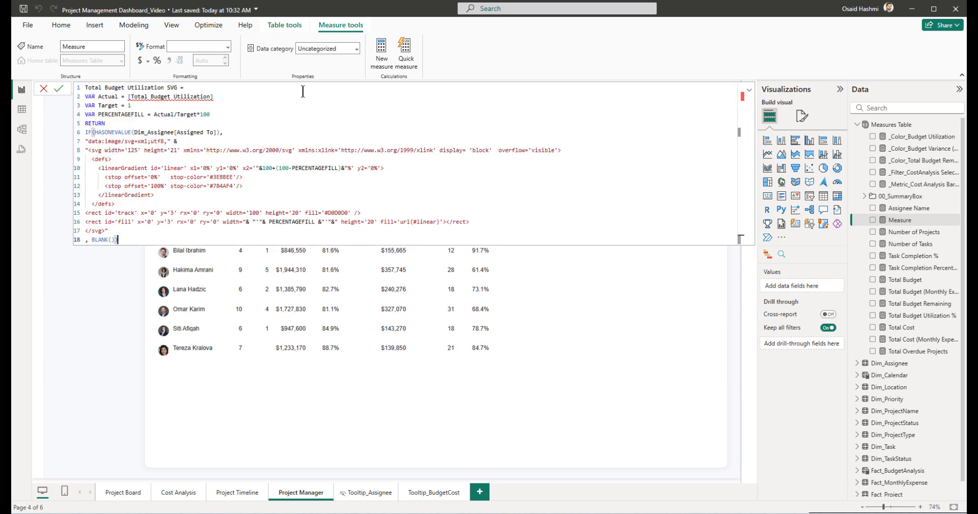
key(ctrl+v)
double_click(191, 97)
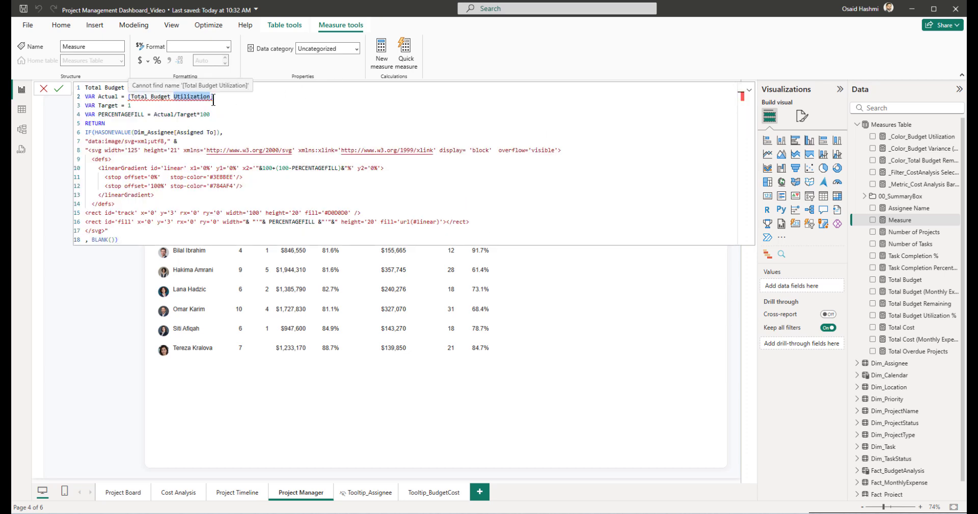
click(213, 100)
text(%)
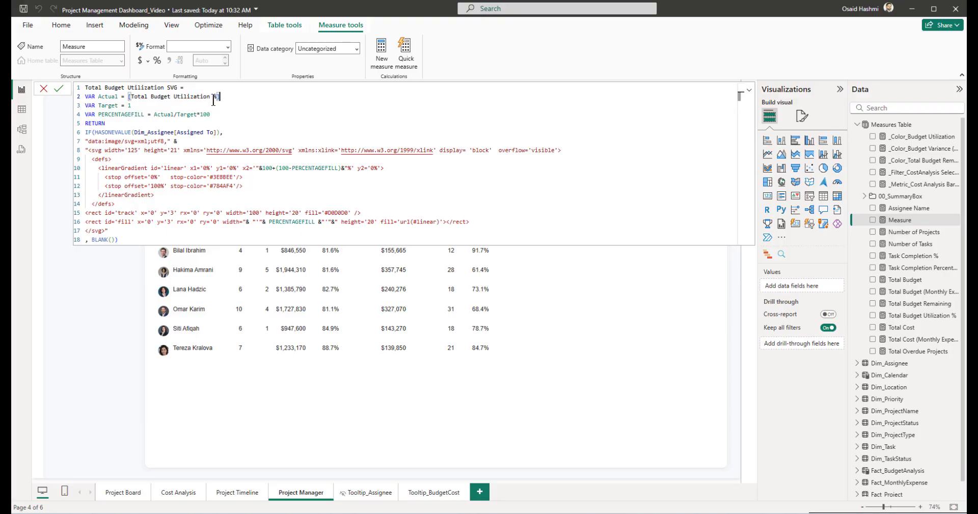
click(151, 235)
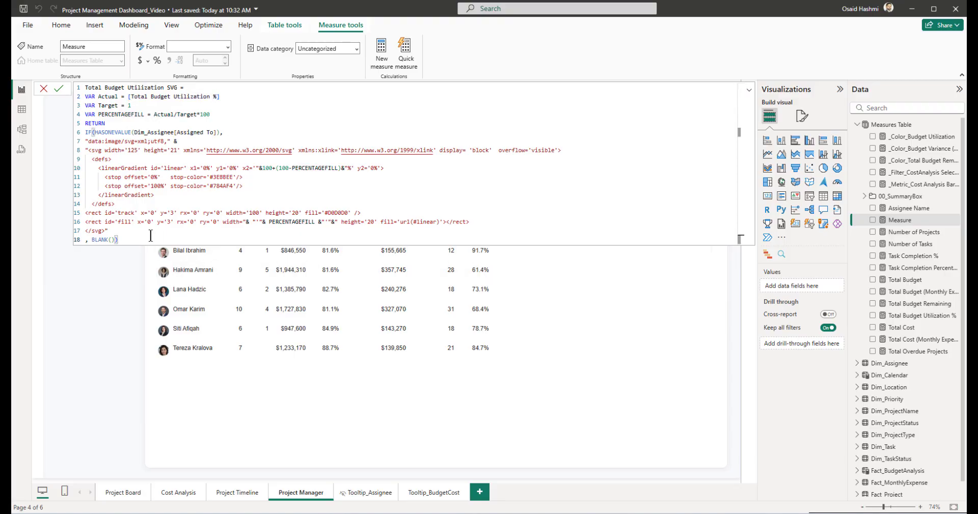
key(Return)
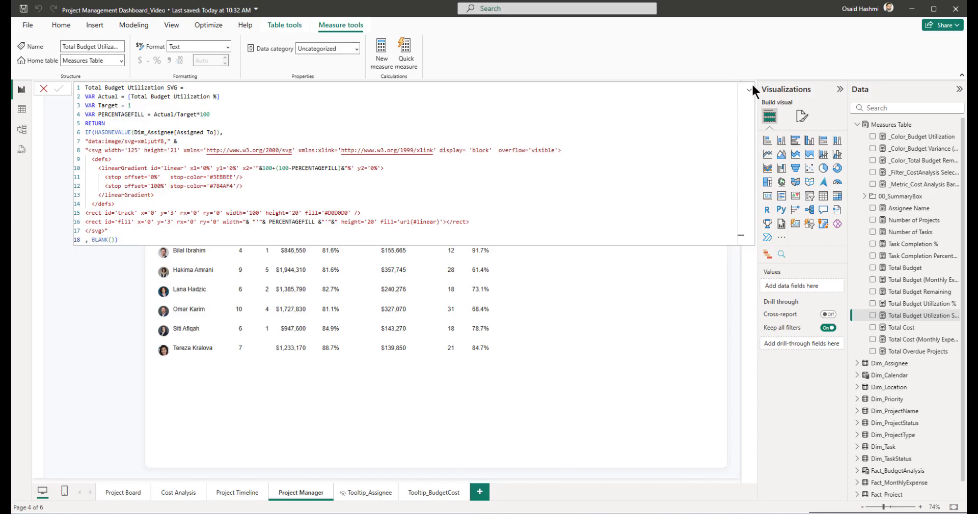
click(748, 89)
Step: Set the data category of both the Task Completion Percentage SVG and Total Budget Utilization SVG measures to Image URL
click(683, 270)
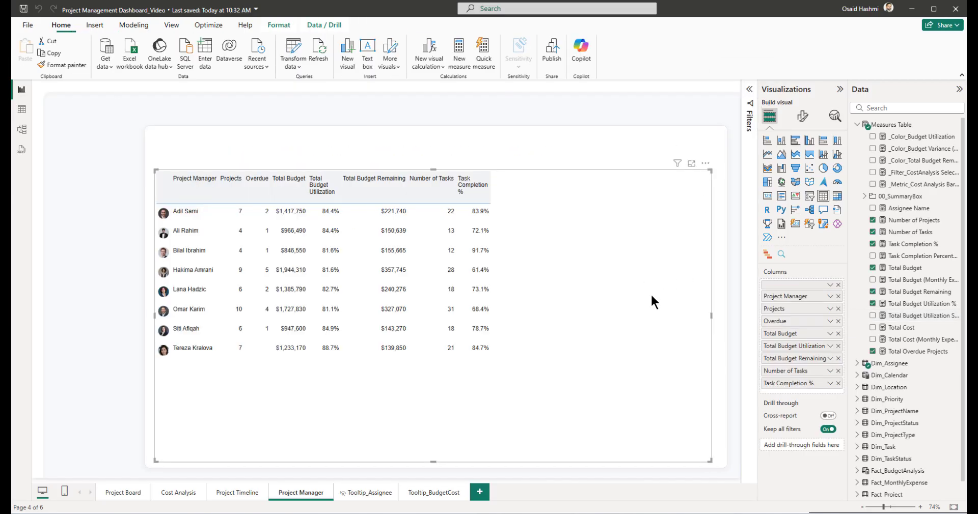
click(886, 107)
text(svg)
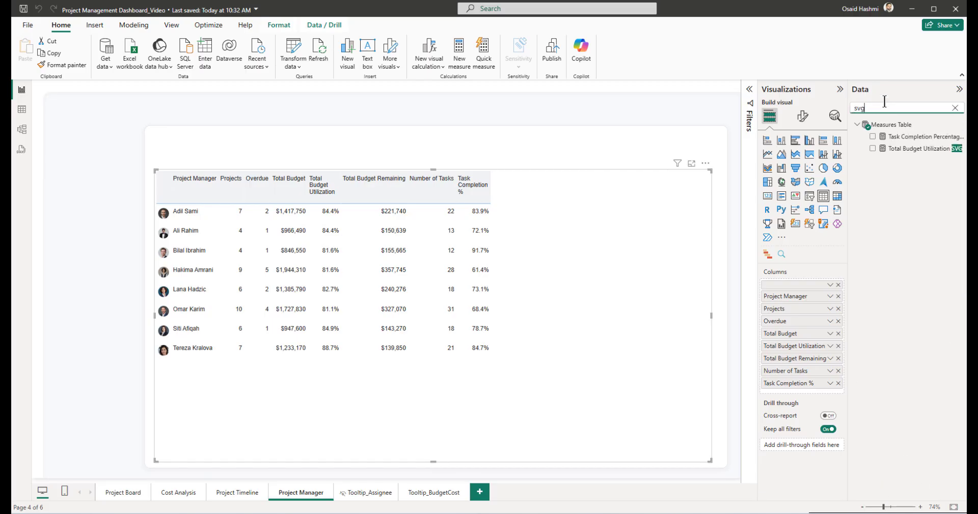
click(917, 137)
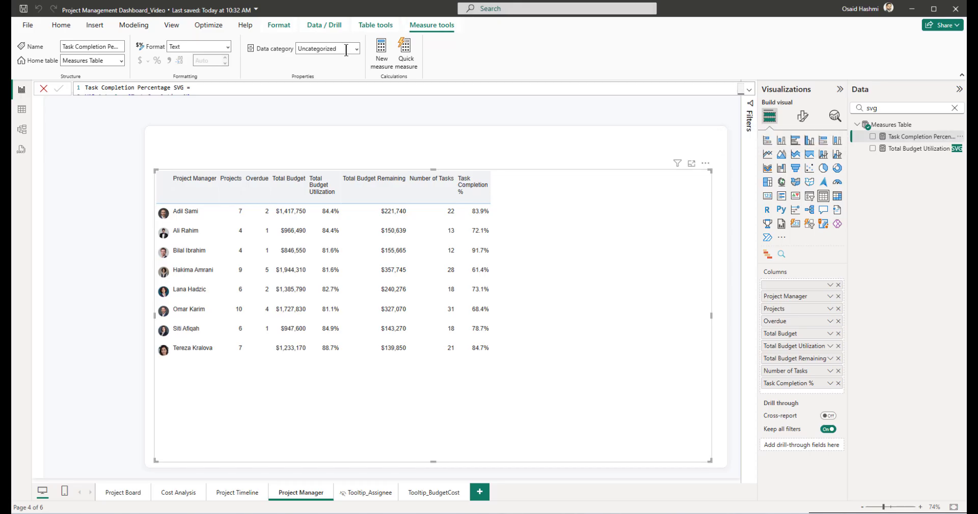
click(355, 48)
click(338, 233)
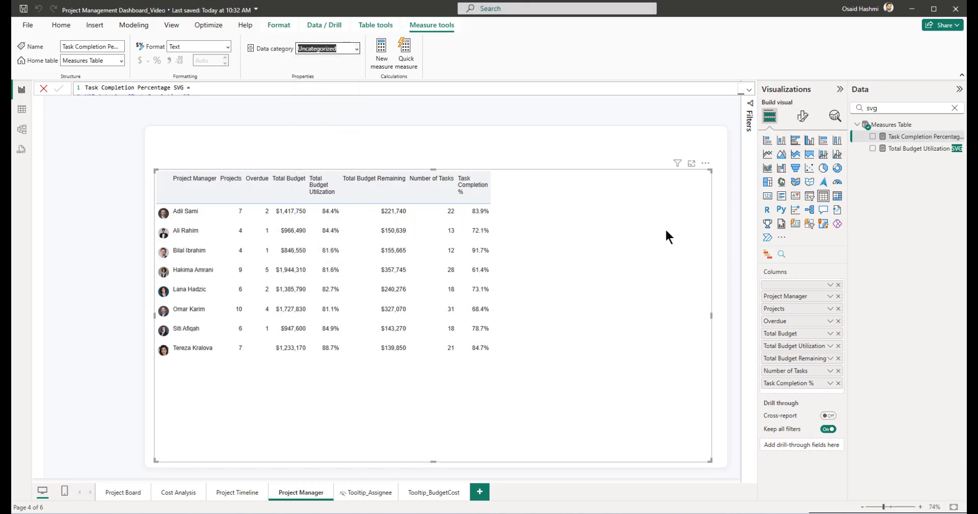
click(913, 149)
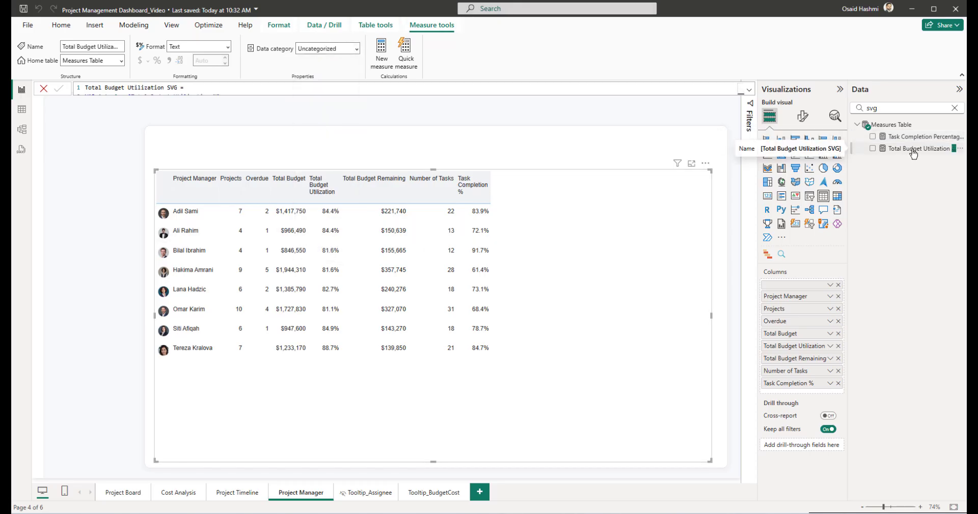
click(356, 49)
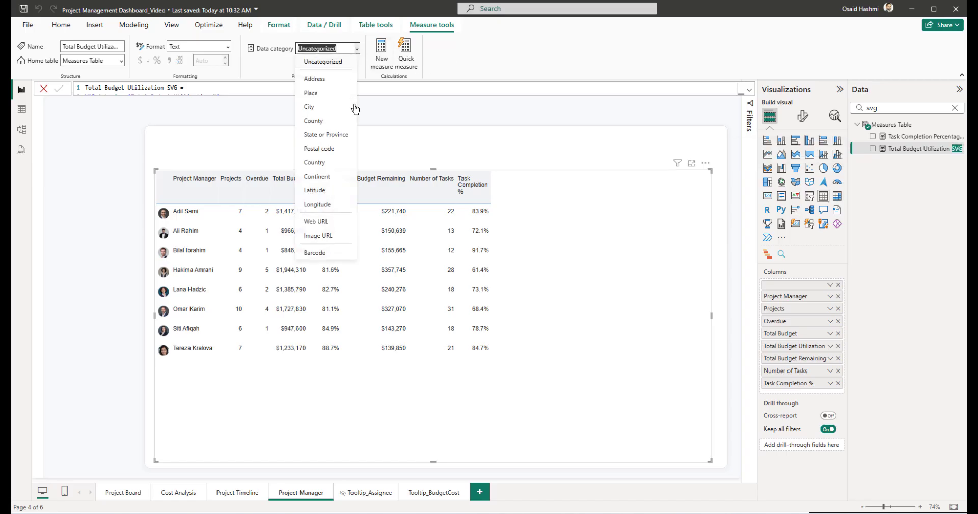
click(330, 233)
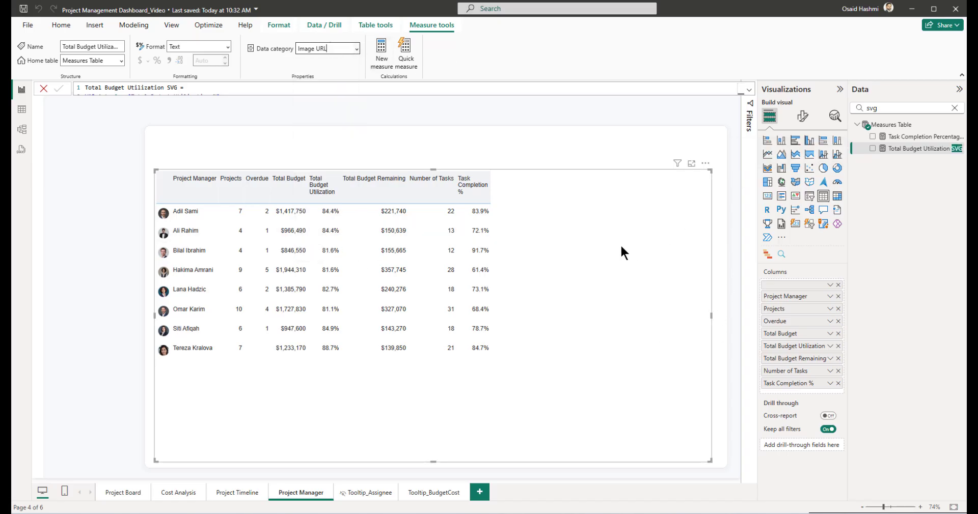
Step: Add both SVG measures to the project manager table and rename the Total Budget Utilization SVG column to %1
click(872, 137)
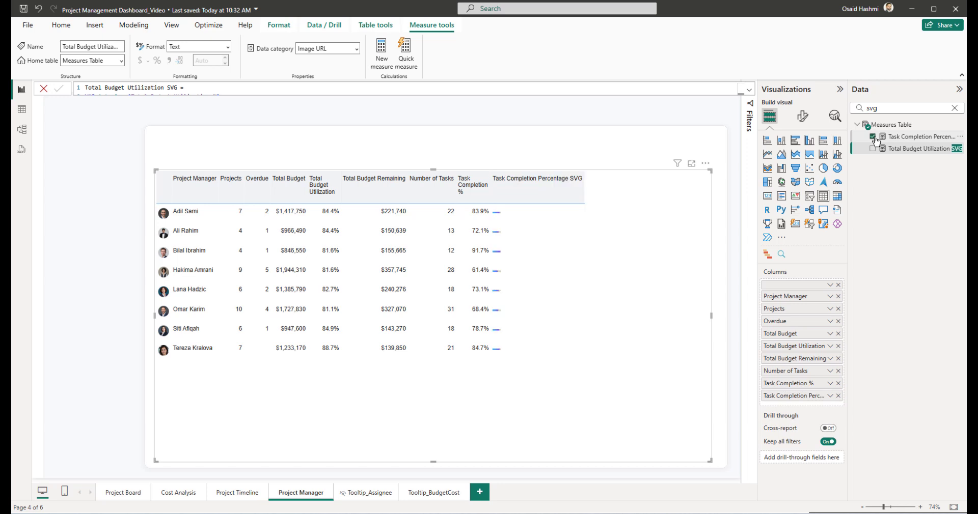
click(873, 149)
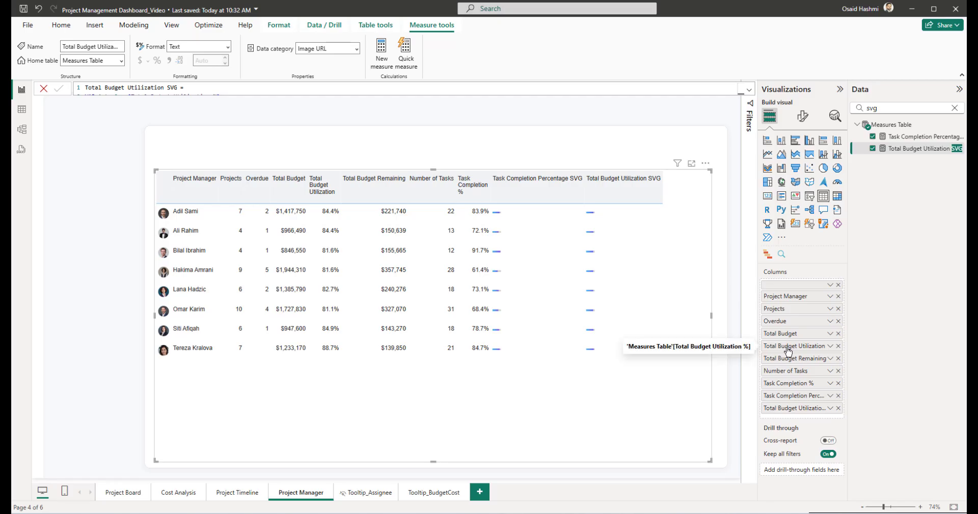
double_click(787, 409)
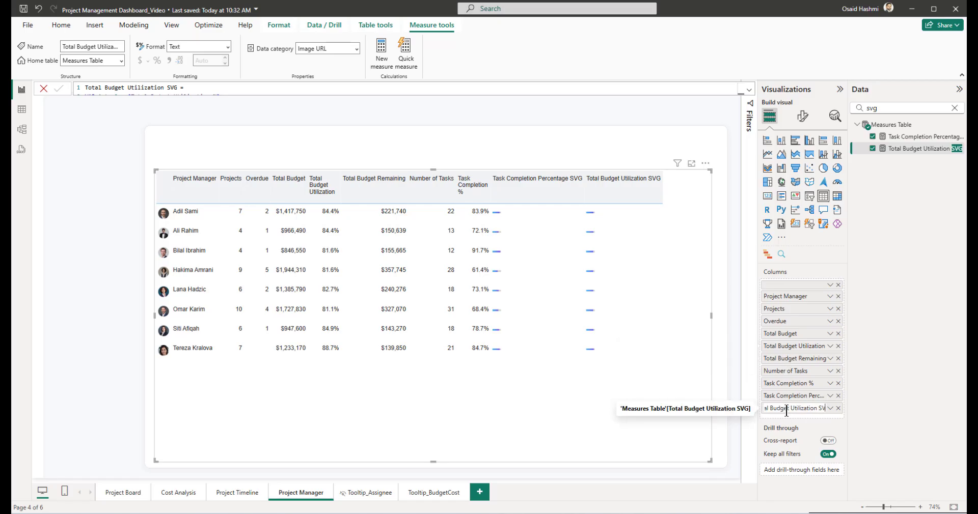
key(BackSpace)
key(BackSpace)
key(BackSpace)
key(BackSpace)
key(BackSpace)
key(BackSpace)
key(BackSpace)
key(BackSpace)
key(BackSpace)
key(BackSpace)
key(BackSpace)
key(BackSpace)
key(BackSpace)
key(BackSpace)
key(BackSpace)
key(BackSpace)
key(BackSpace)
key(BackSpace)
key(BackSpace)
key(BackSpace)
text(%1)
key(Return)
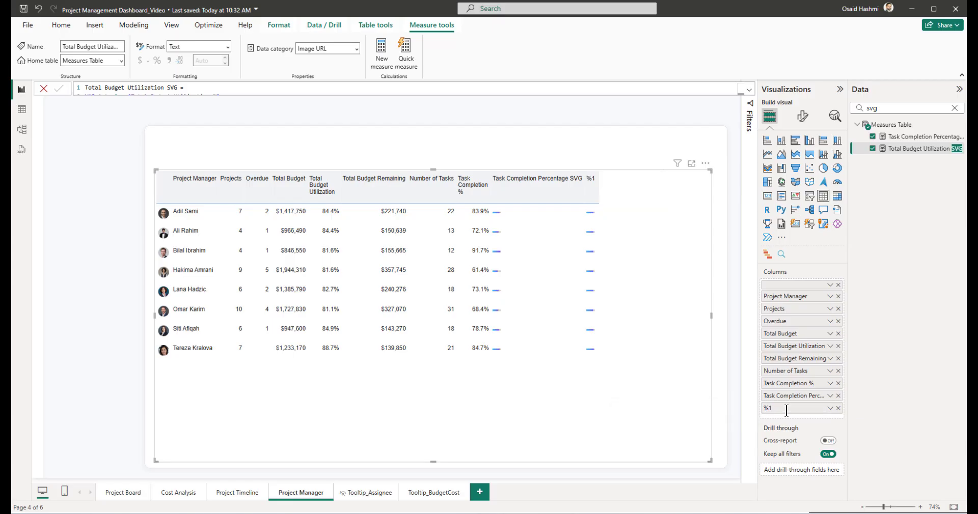
Step: Move the %1 column directly after Total Budget Utilization and rename the Total Budget Remaining column to Remaining Budget
drag(787, 410, 775, 352)
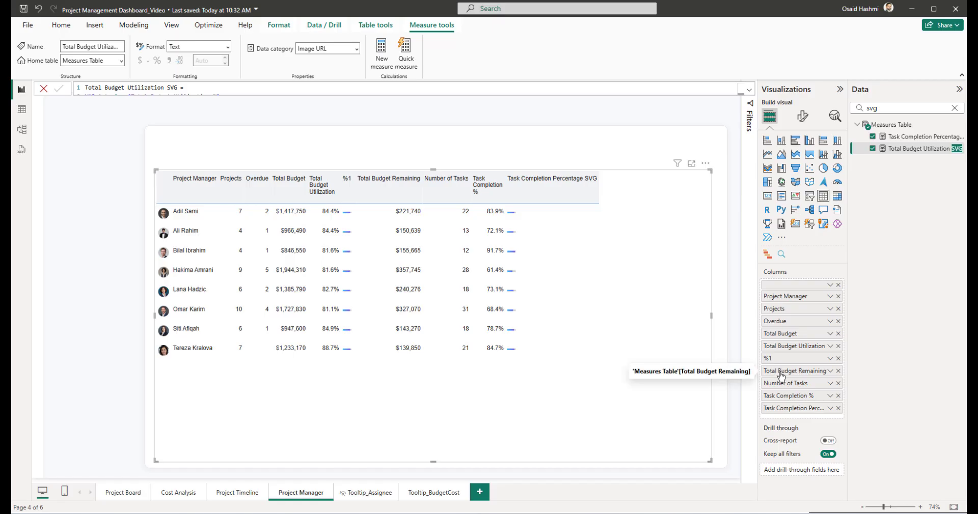
double_click(779, 372)
double_click(781, 371)
key(BackSpace)
key(BackSpace)
key(BackSpace)
key(BackSpace)
key(BackSpace)
key(BackSpace)
key(BackSpace)
text(Bud)
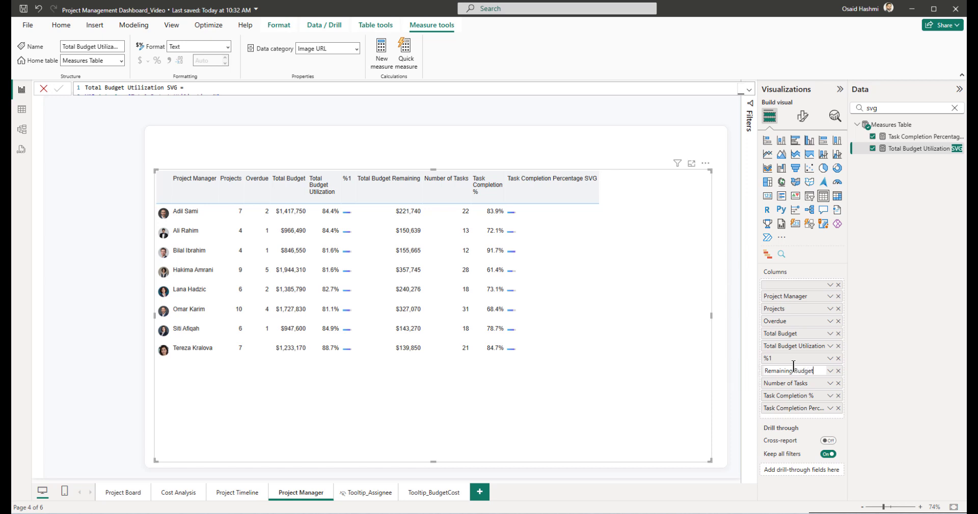
text(get)
key(Return)
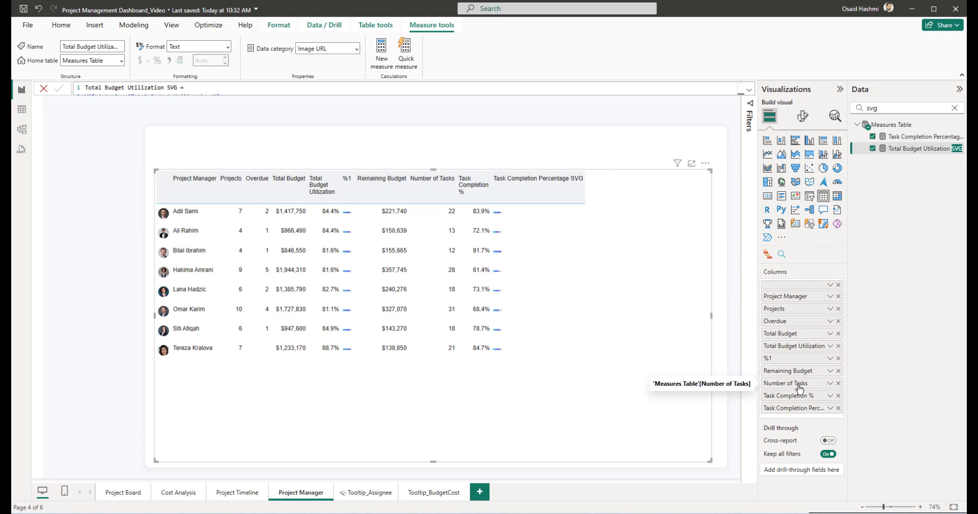
Step: Rename the Number of Tasks column to Total Tasks and the Task Completion % column to Task Completion
double_click(800, 387)
key(BackSpace)
key(BackSpace)
key(BackSpace)
key(BackSpace)
key(BackSpace)
key(BackSpace)
key(BackSpace)
key(BackSpace)
key(BackSpace)
key(BackSpace)
key(BackSpace)
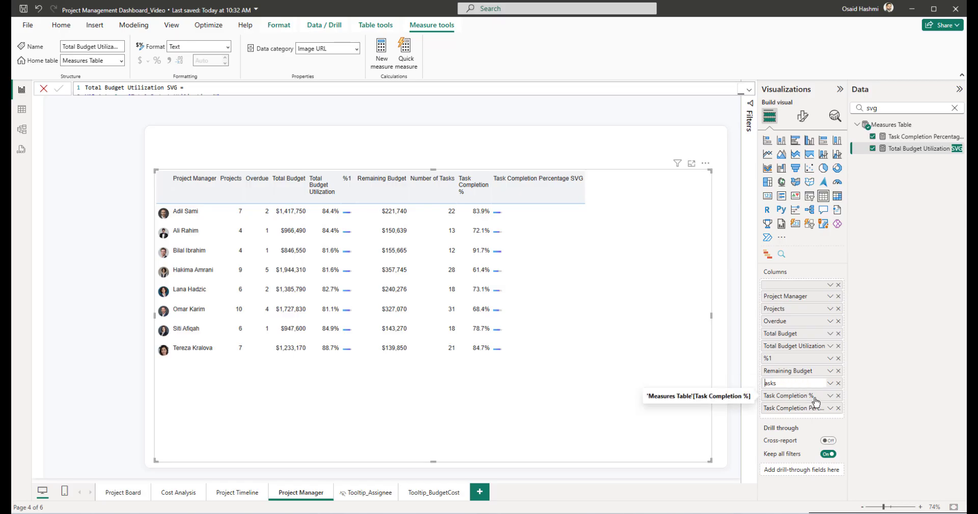
text(Total T)
key(Return)
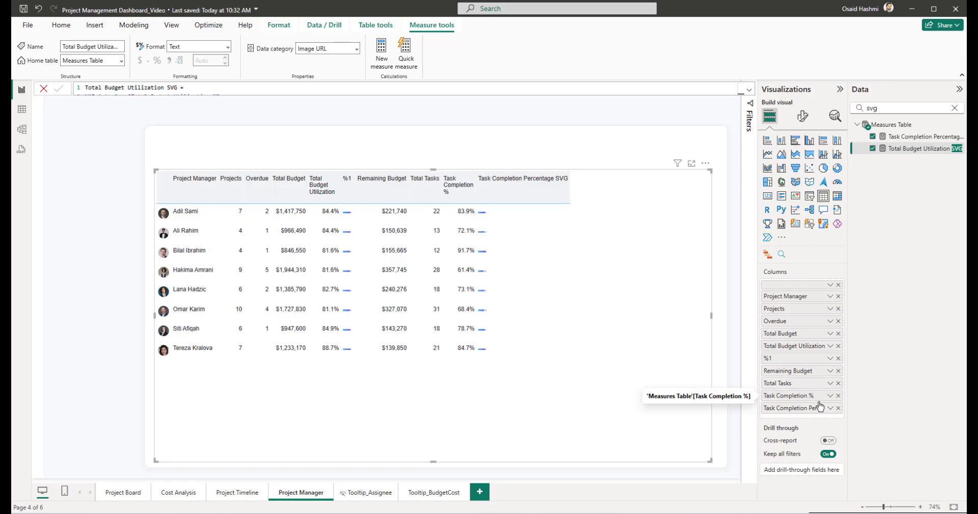
double_click(815, 396)
key(Return)
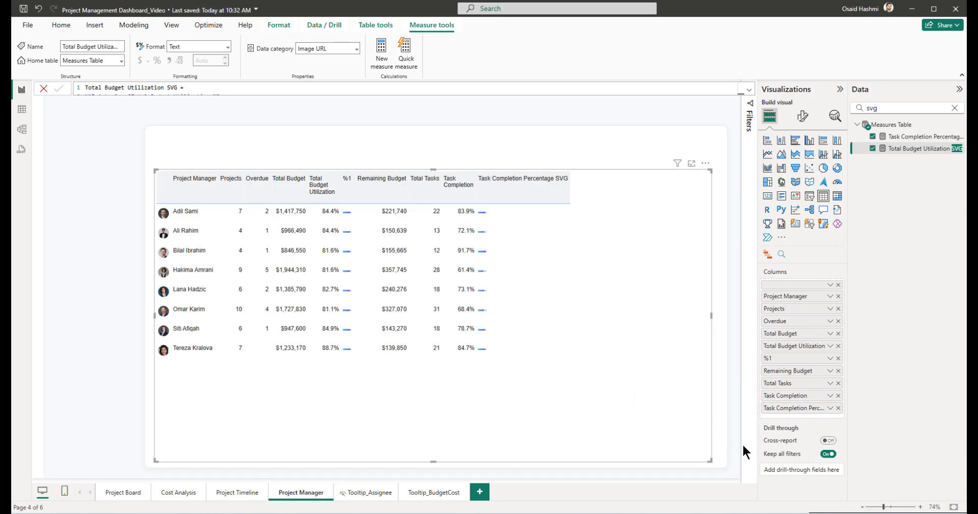
Step: Rename the Task Completion Percentage SVG column to % in the project manager table
double_click(787, 411)
key(BackSpace)
key(BackSpace)
key(BackSpace)
key(BackSpace)
key(BackSpace)
key(BackSpace)
key(BackSpace)
key(BackSpace)
key(BackSpace)
key(BackSpace)
key(BackSpace)
key(BackSpace)
key(BackSpace)
key(BackSpace)
key(BackSpace)
key(BackSpace)
key(BackSpace)
key(BackSpace)
key(BackSpace)
key(BackSpace)
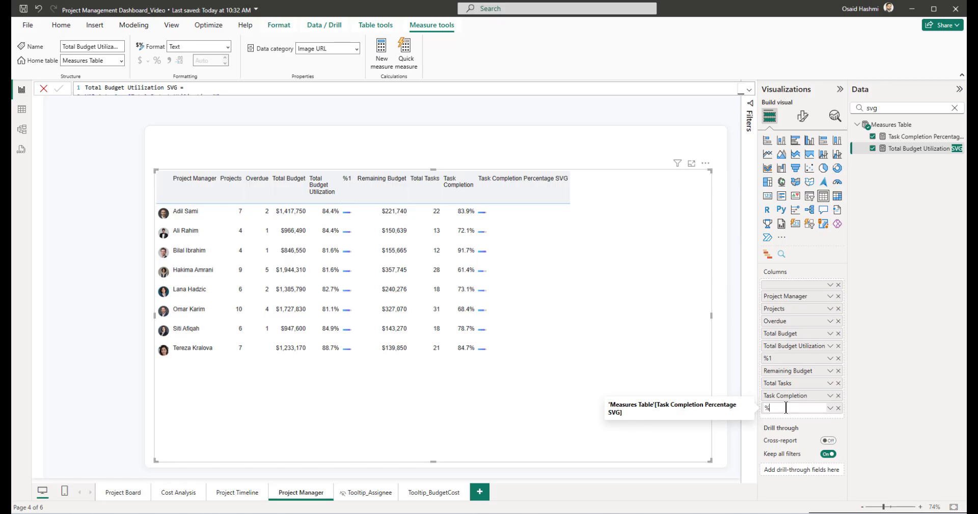
text(%)
key(Return)
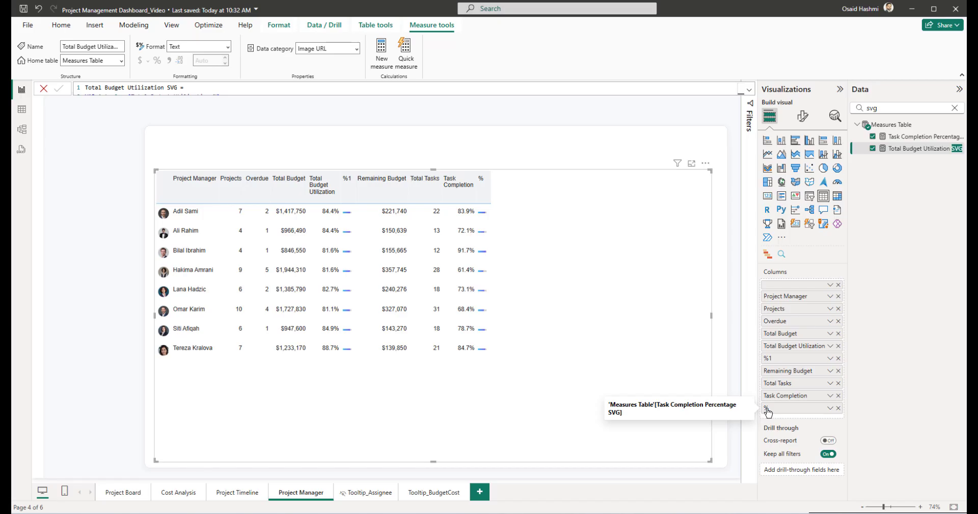
Step: Set the table's image size to 45 px high and 125 px wide
click(801, 118)
click(795, 349)
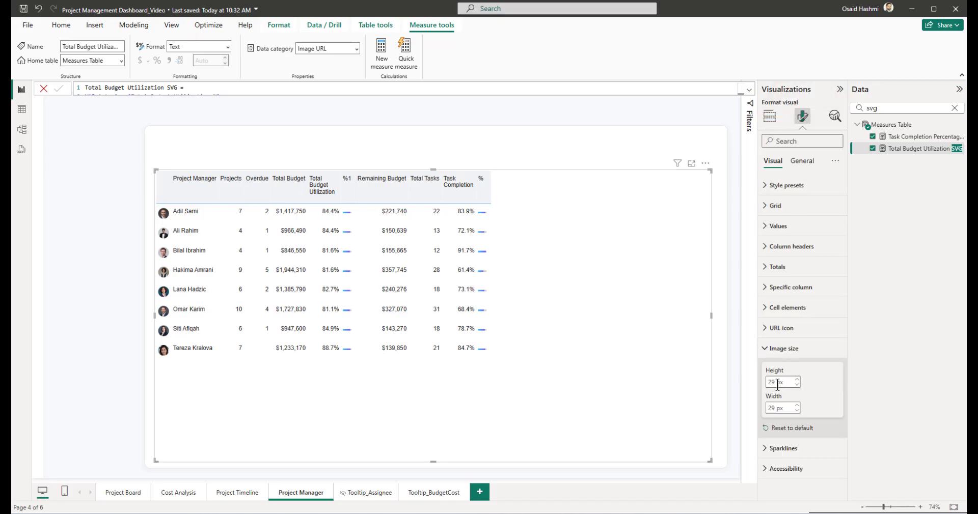
double_click(776, 385)
text(45)
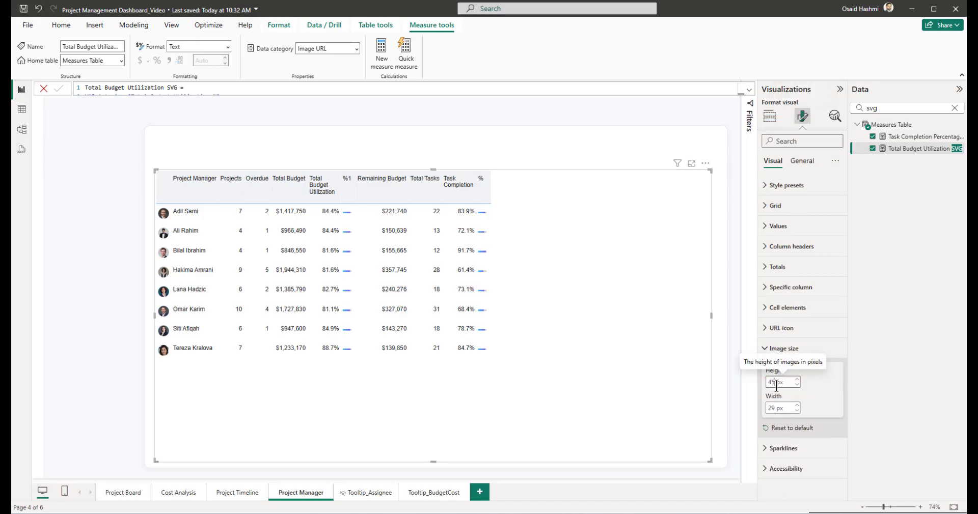
key(Tab)
text(125)
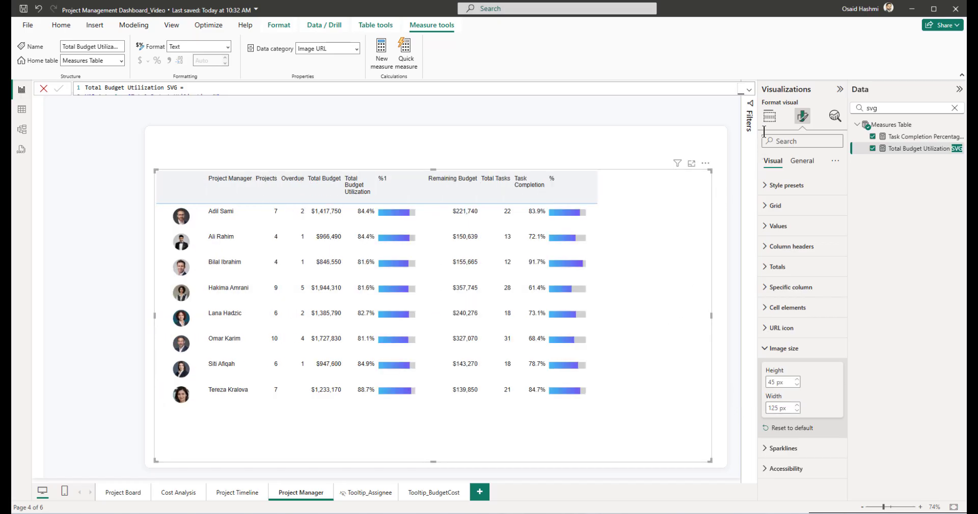
Step: Rename the %1 column next to Total Budget Utilization to %
click(769, 116)
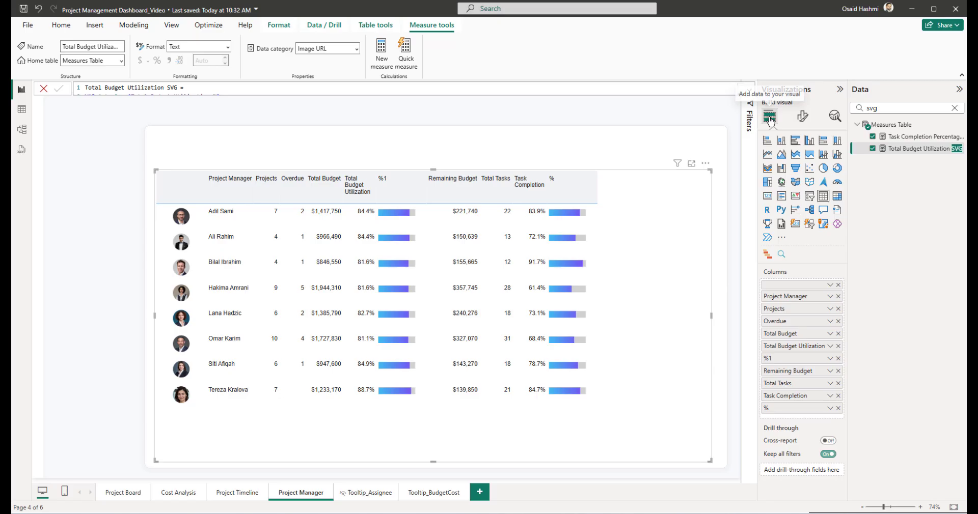
double_click(778, 358)
key(BackSpace)
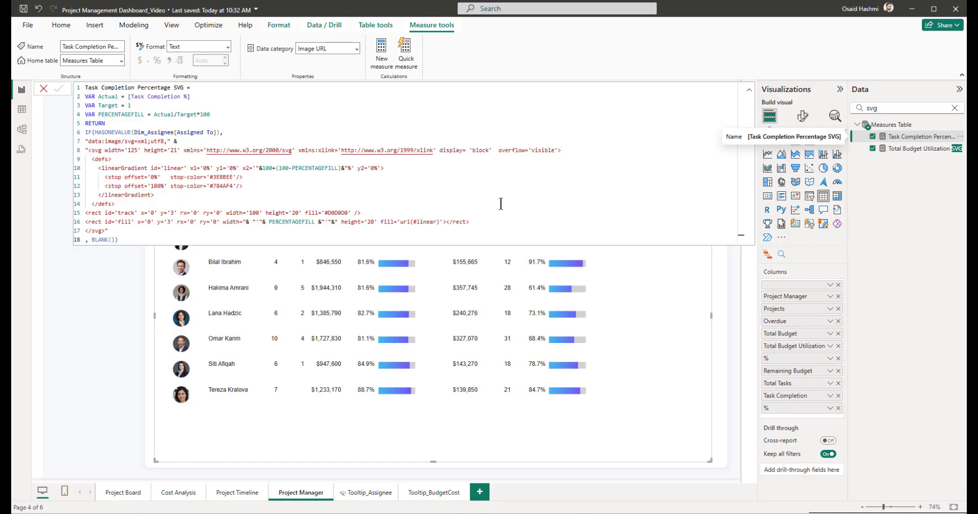
Step: Switch to the browser and look through the SVG Templates gallery on the Power BI data storytelling website
key(alt+Tab)
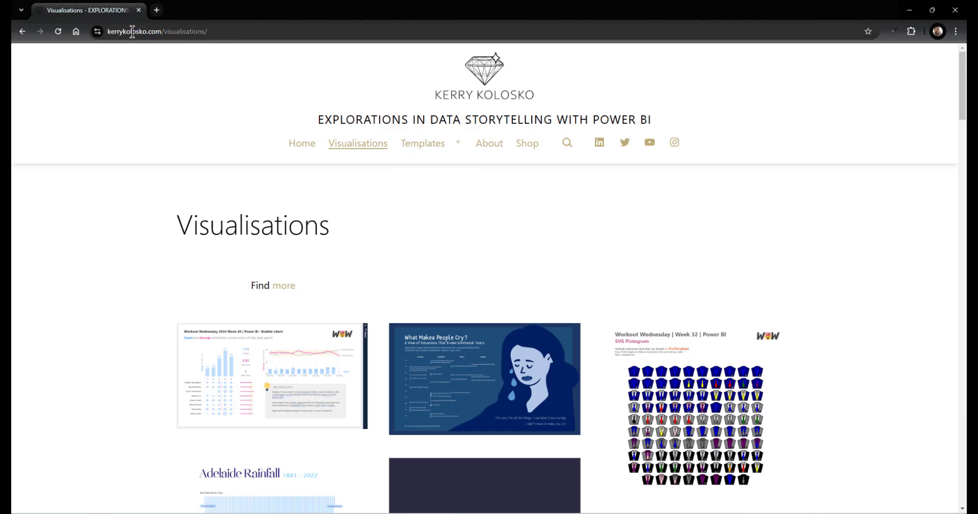
mouse_move(427, 148)
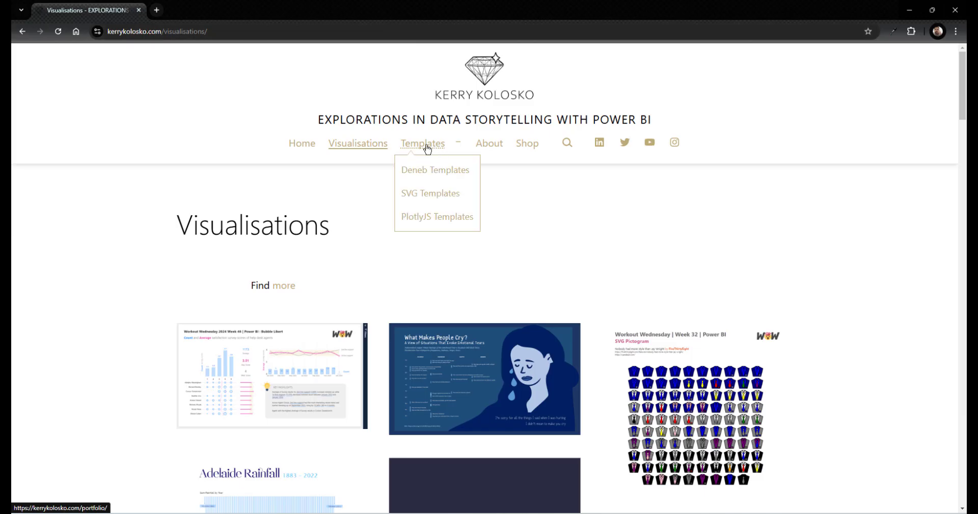
click(428, 194)
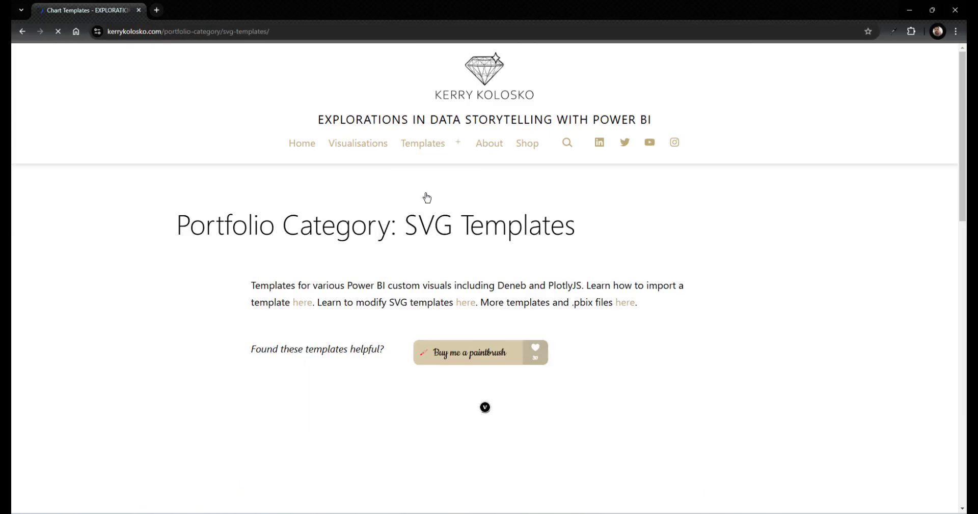
scroll(764, 336, down, 1)
scroll(773, 316, down, 8)
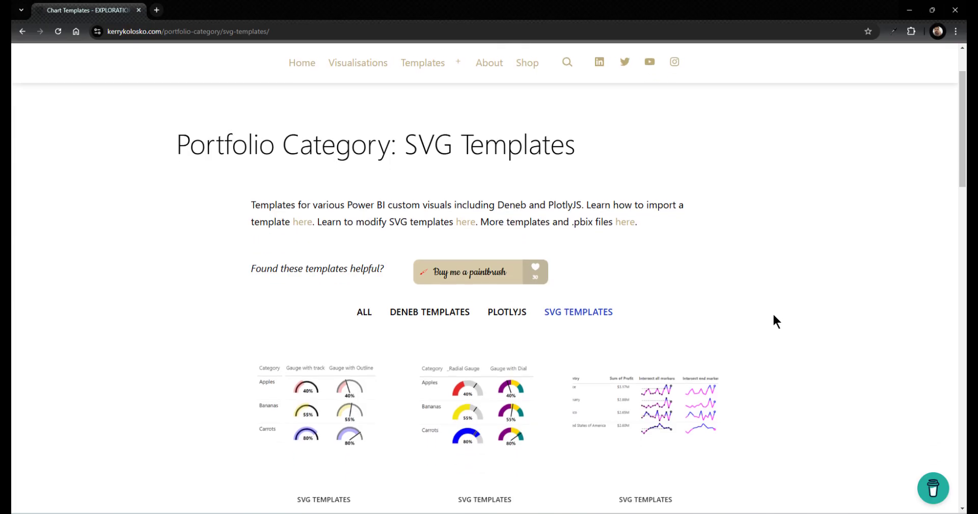
scroll(774, 321, down, 4)
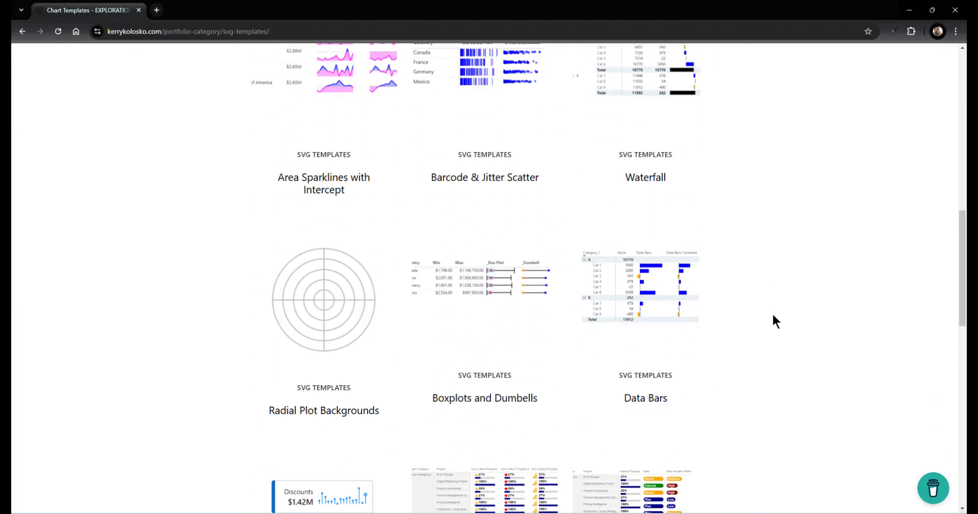
scroll(772, 316, down, 9)
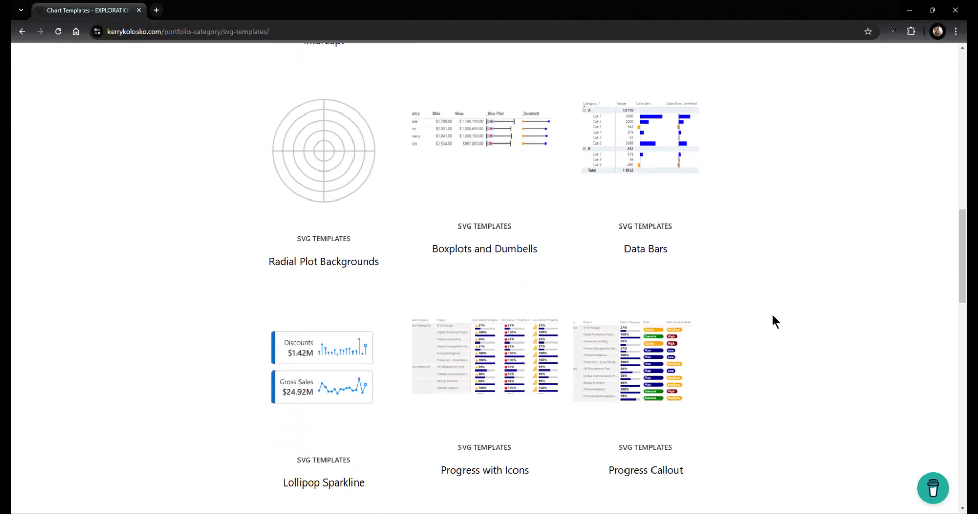
scroll(773, 316, down, 9)
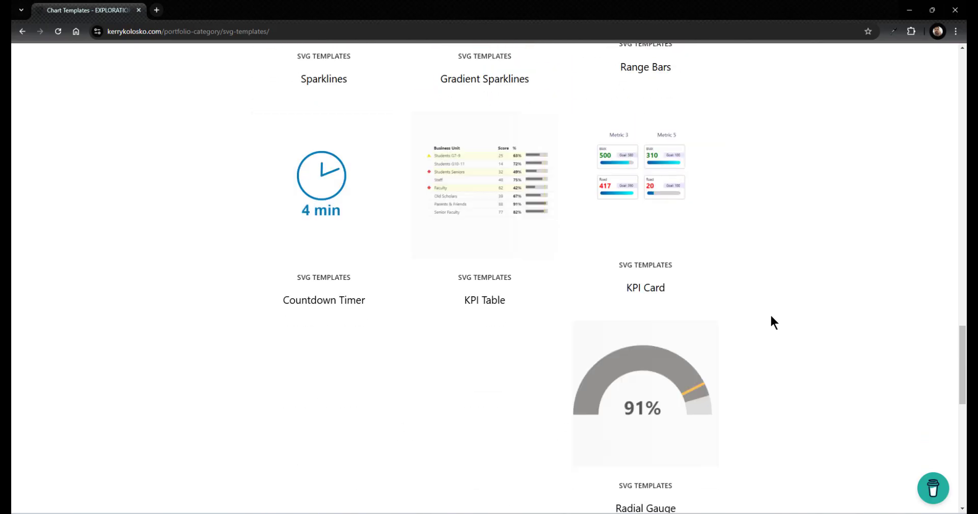
scroll(771, 317, up, 5)
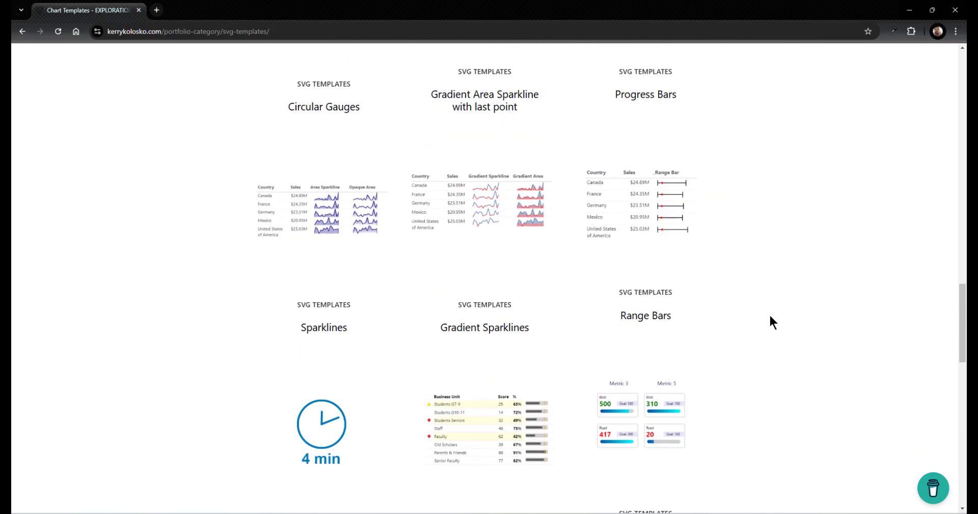
scroll(770, 317, up, 7)
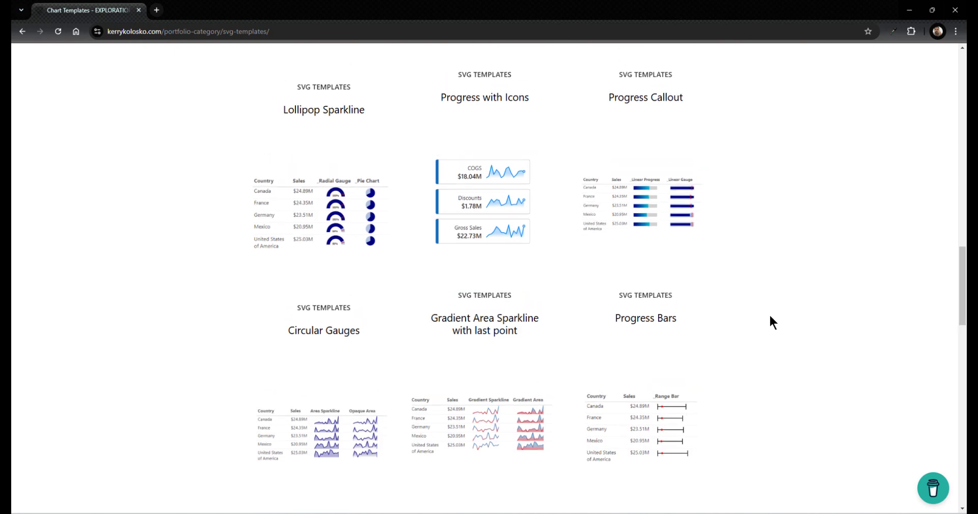
scroll(769, 313, up, 14)
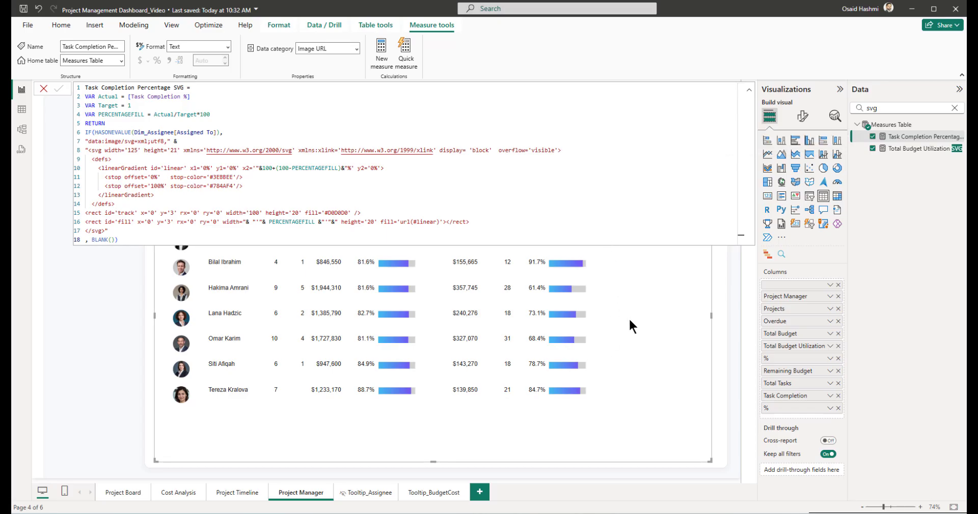
Step: Switch back to Power BI Desktop and turn on the project manager table's horizontal gridlines with a width of 2
click(720, 291)
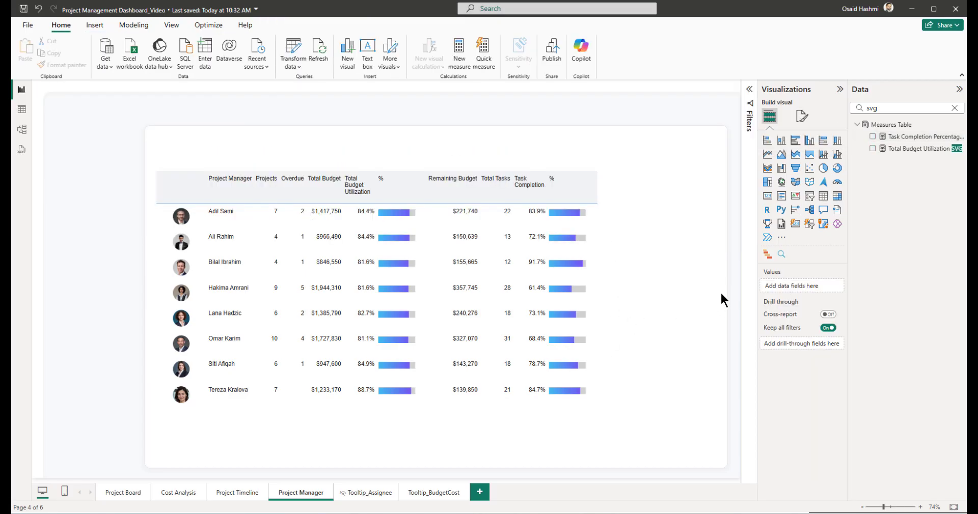
click(652, 279)
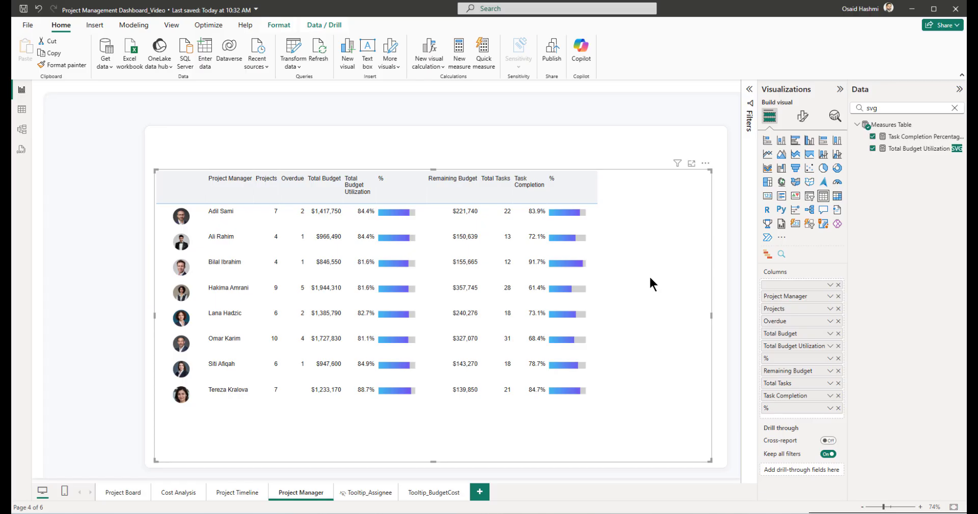
click(795, 118)
click(789, 206)
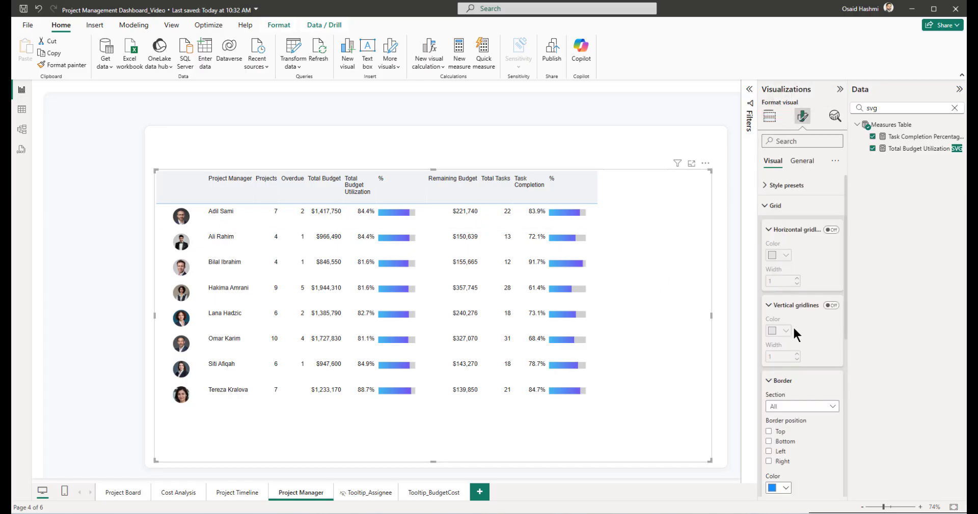
click(831, 229)
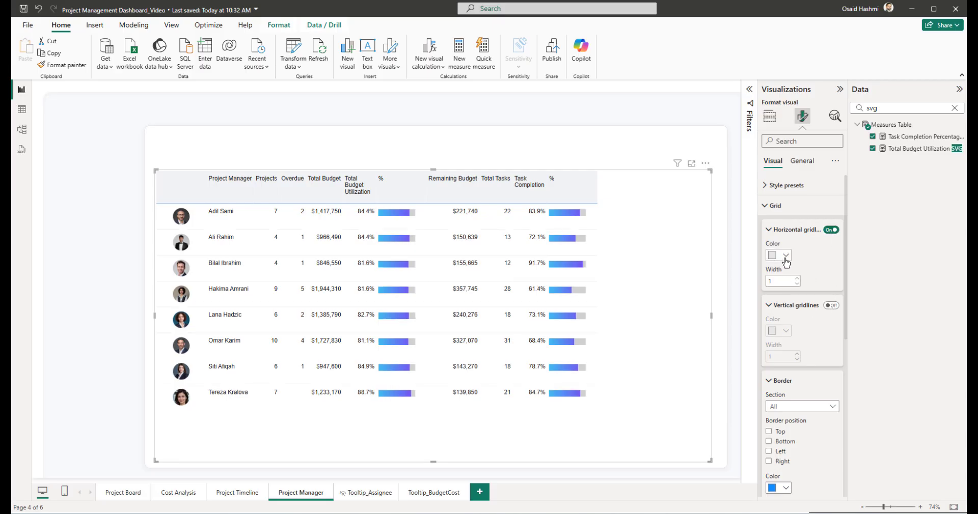
double_click(785, 281)
text(2)
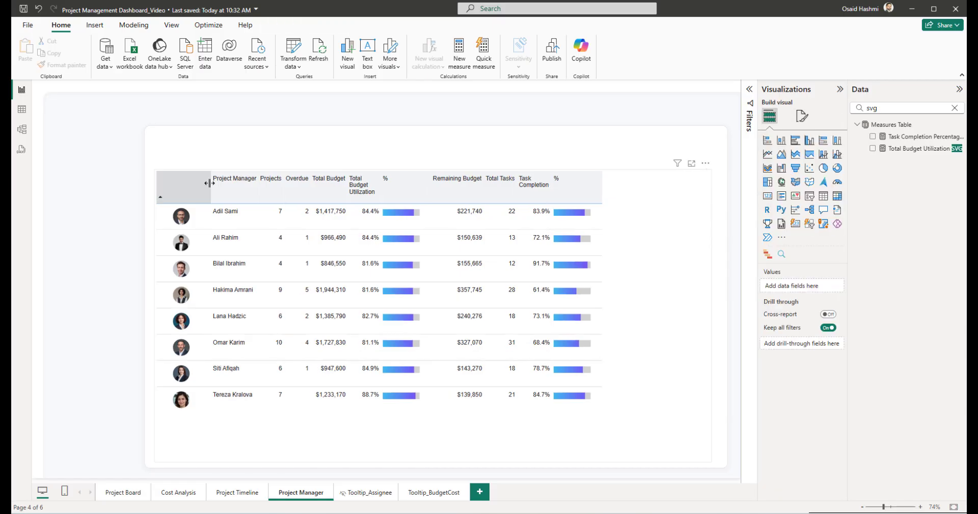
Step: Narrow the photo column and widen the Projects column of the project manager table
drag(209, 184, 194, 183)
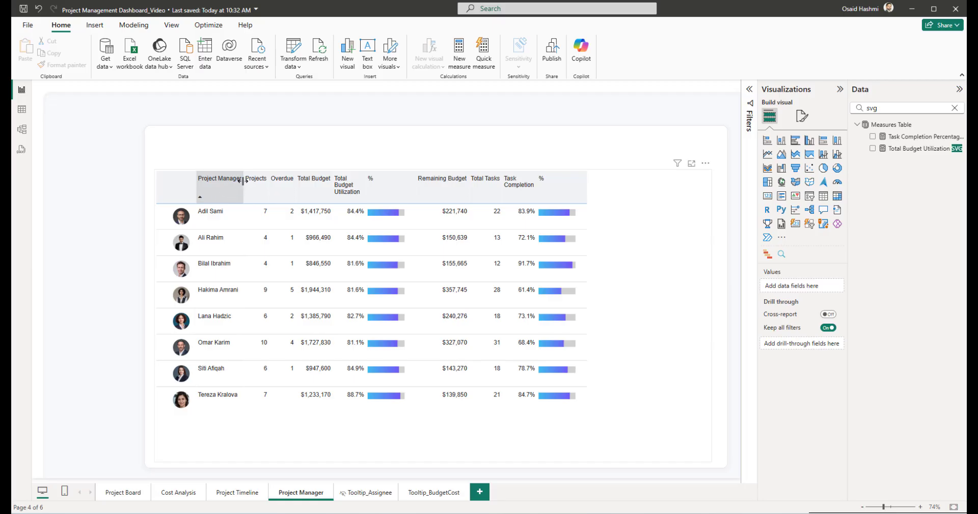
drag(243, 180, 288, 183)
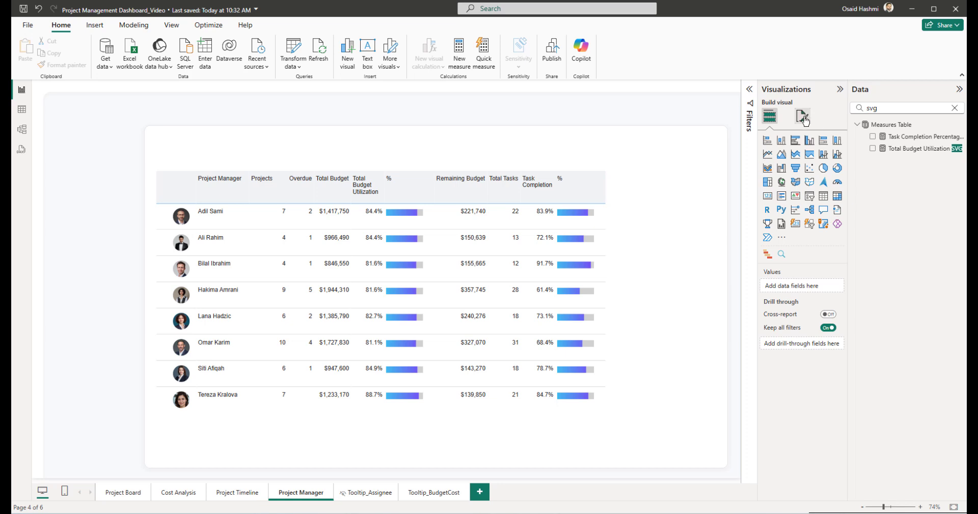
Step: Center the header and values of the Projects column and the values of the Overdue column
click(628, 233)
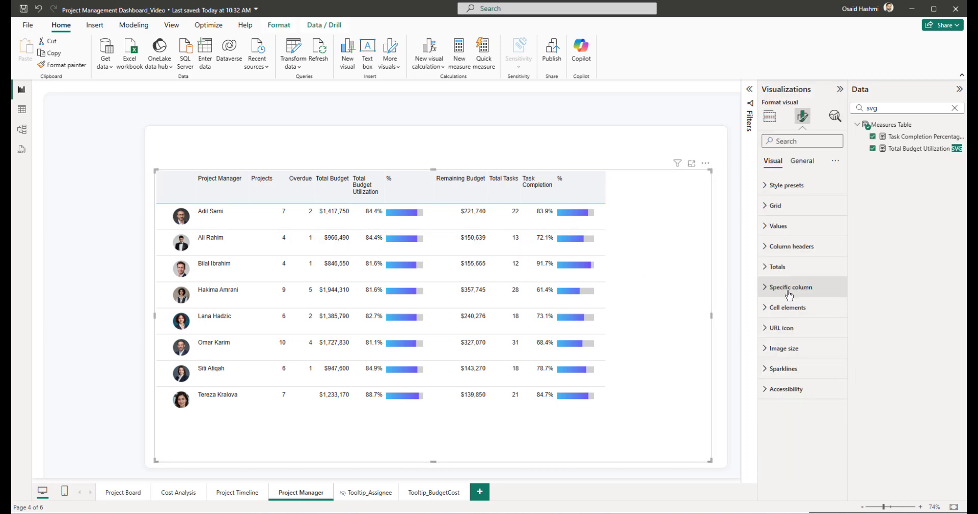
click(788, 288)
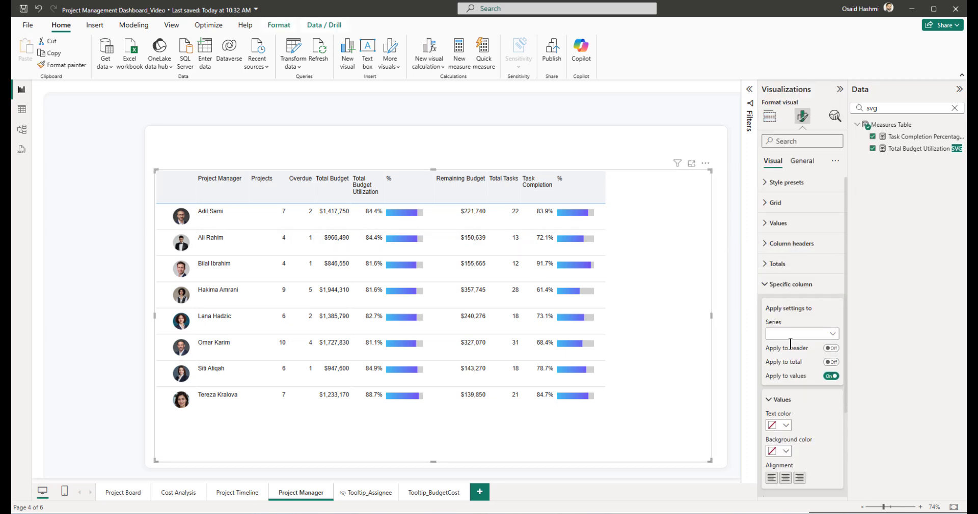
scroll(784, 305, down, 2)
click(781, 240)
click(779, 274)
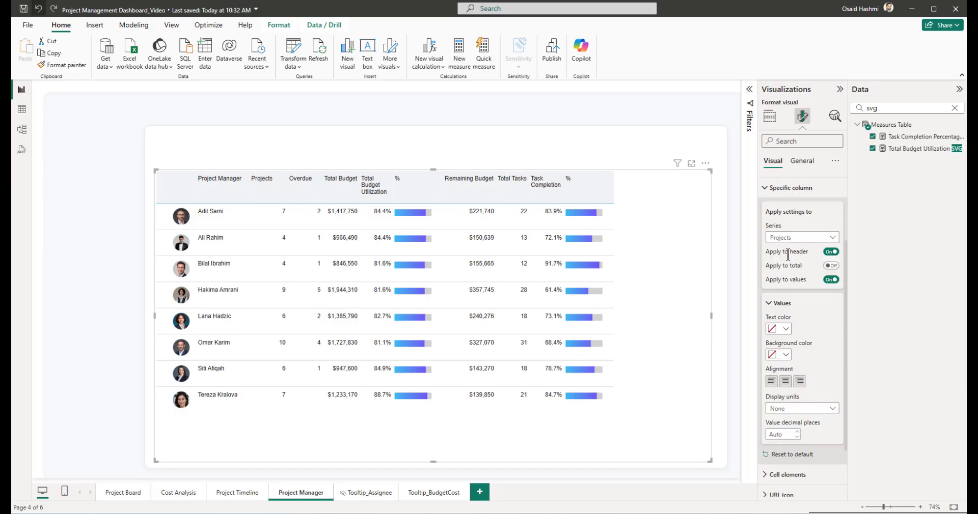
click(785, 381)
click(780, 238)
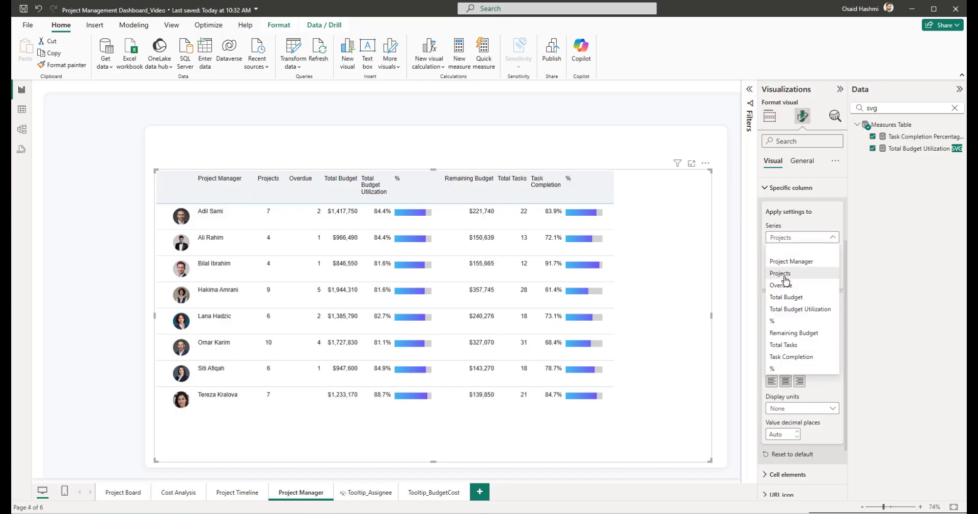
click(785, 284)
click(784, 382)
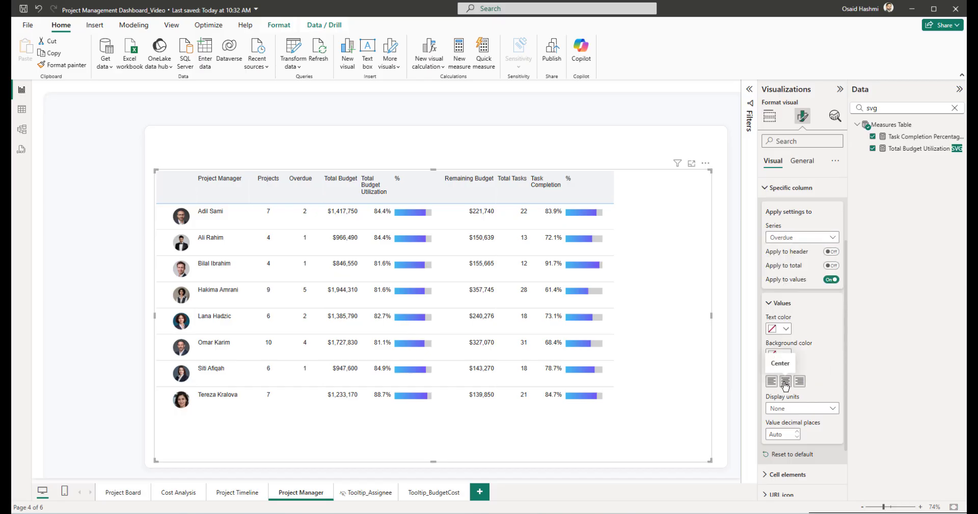
Step: Left-align the Total Budget column's header and values, and widen the Total Budget and Total Budget Utilization columns
click(795, 238)
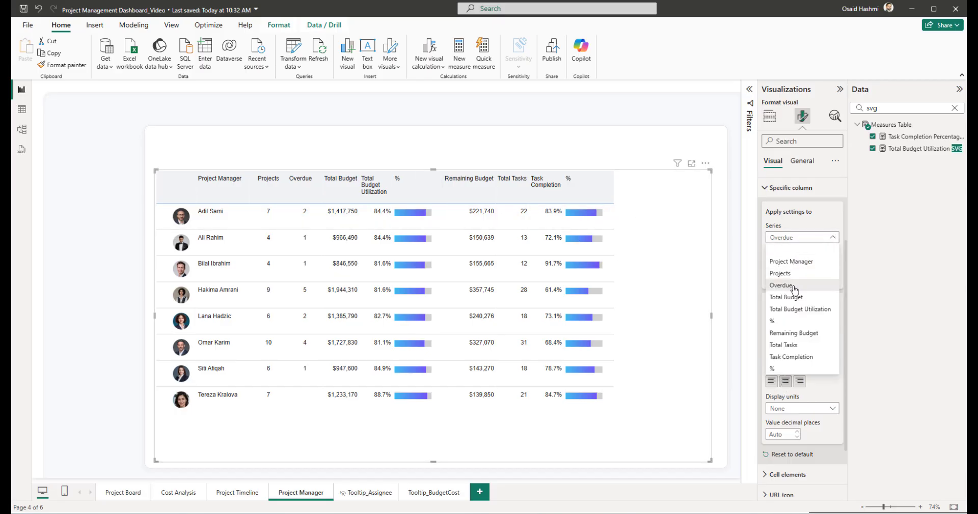
click(784, 296)
drag(360, 183, 371, 183)
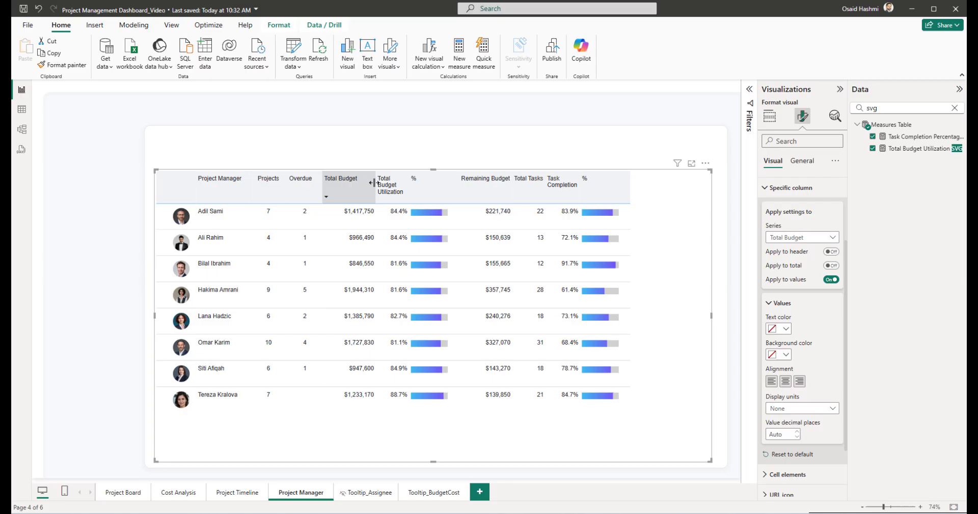
click(771, 382)
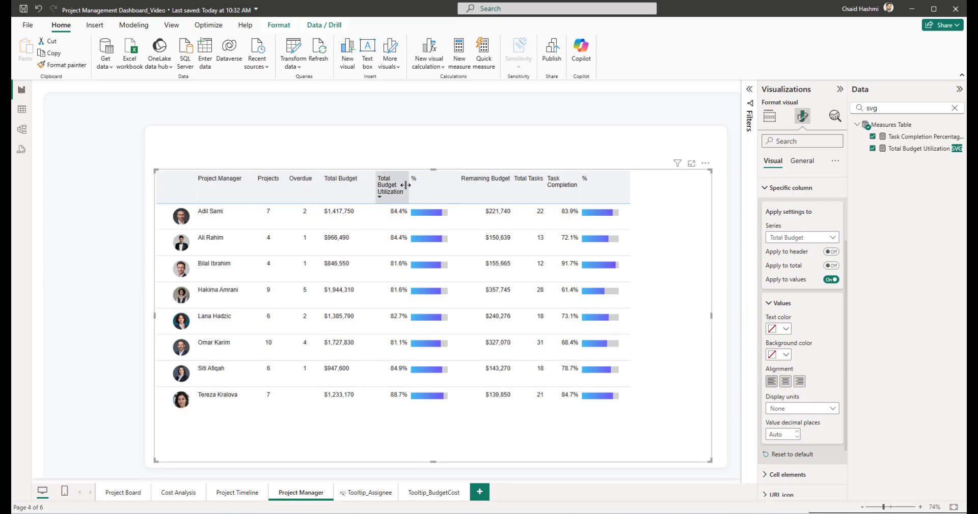
drag(407, 183, 425, 184)
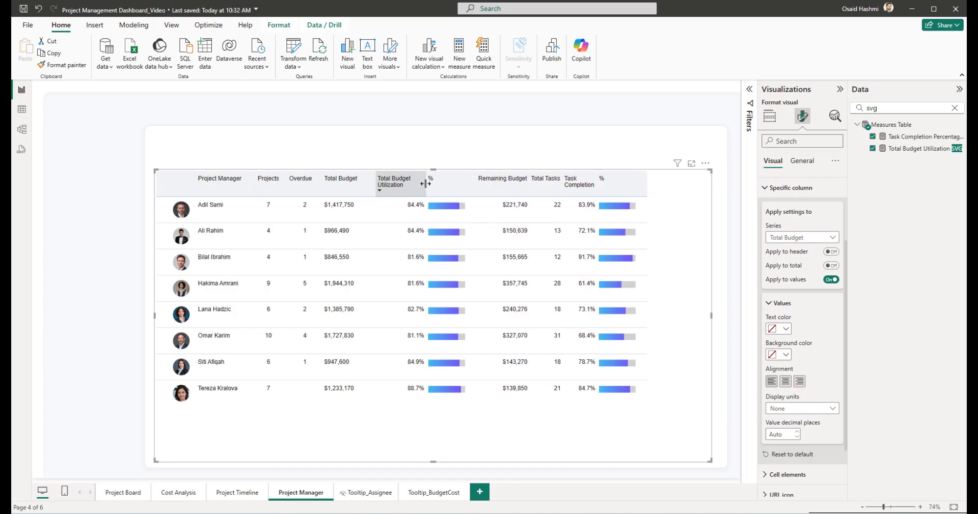
click(831, 252)
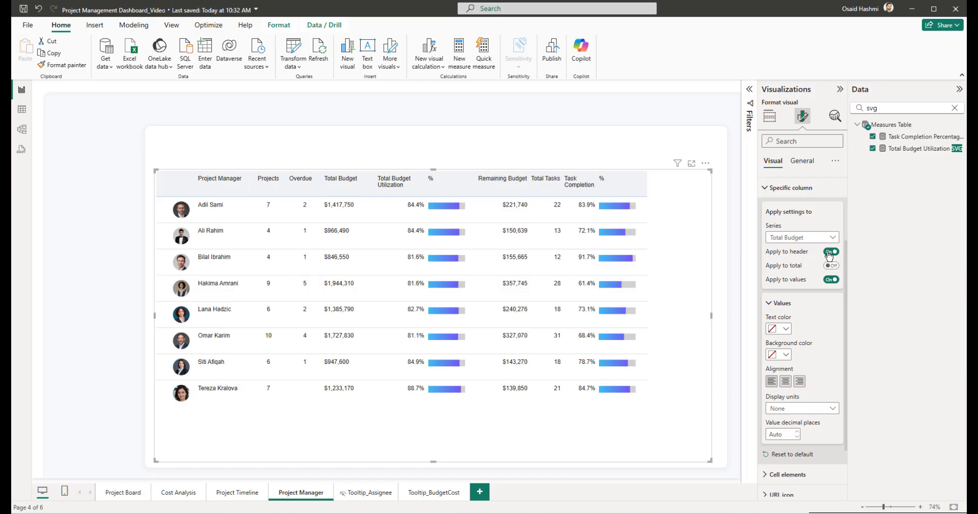
Step: Right-align the Total Budget Utilization column by applying its column-specific formatting to the header as well as the values
click(799, 239)
click(802, 313)
click(833, 253)
click(830, 252)
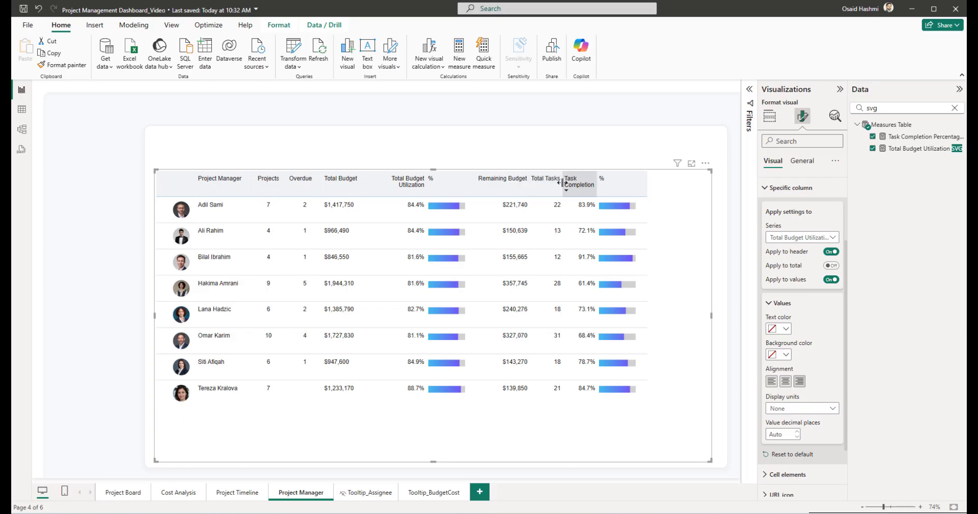
Step: Center the values of the Total Tasks column and widen the Total Tasks and Remaining Budget columns
drag(561, 183, 574, 182)
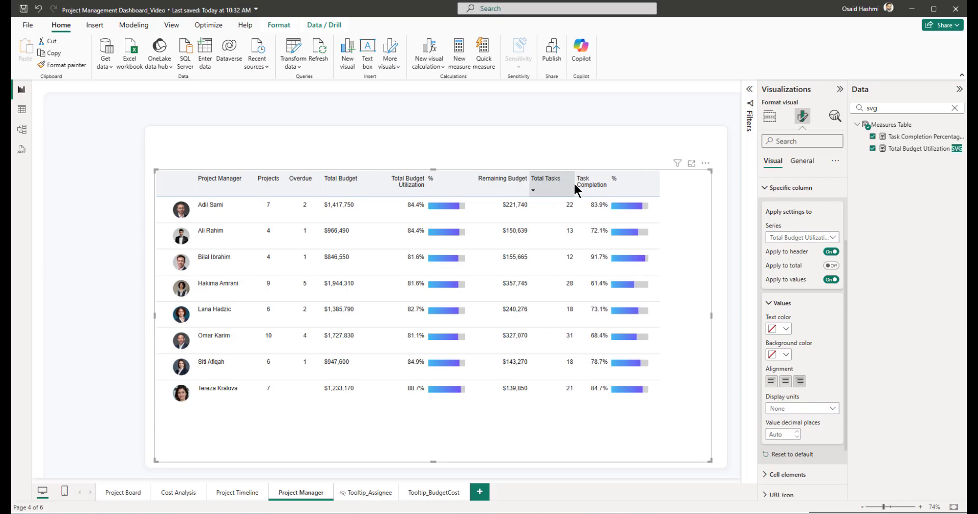
click(797, 243)
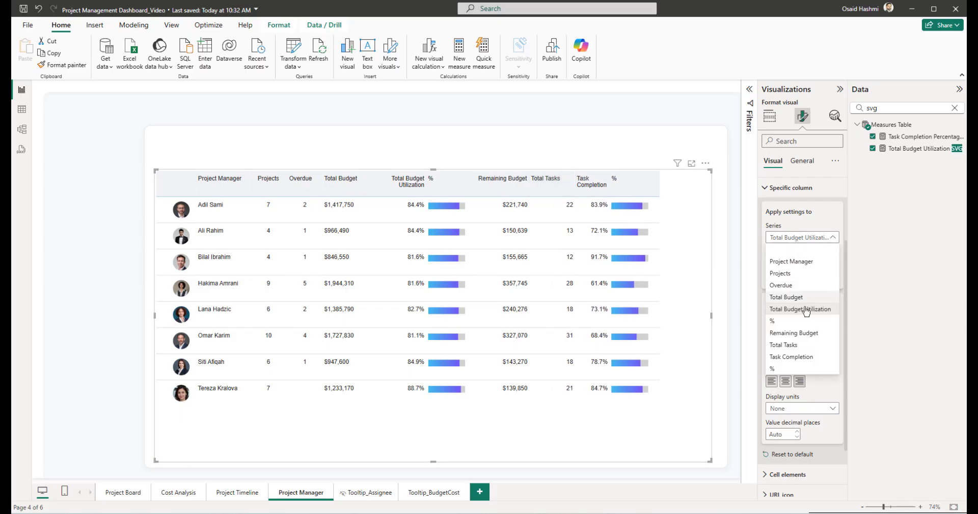
click(784, 342)
click(785, 381)
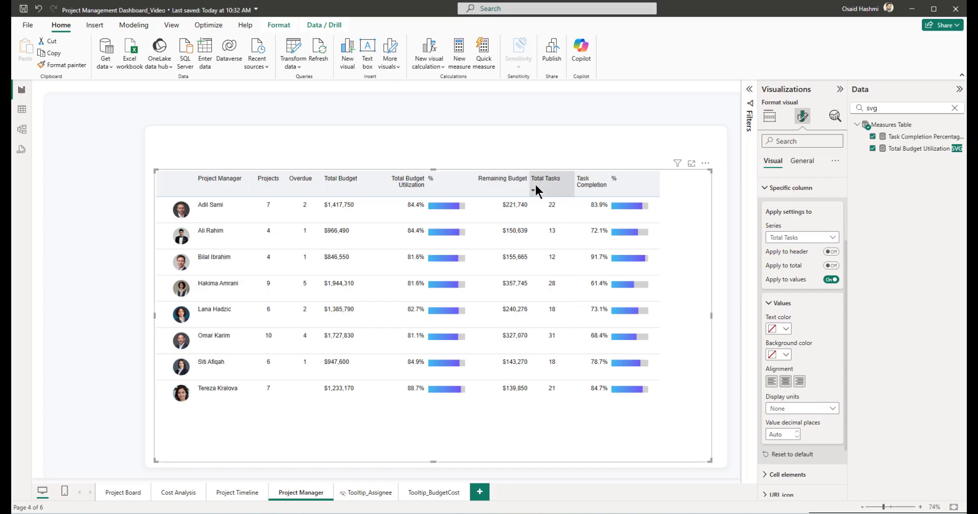
drag(528, 181, 535, 180)
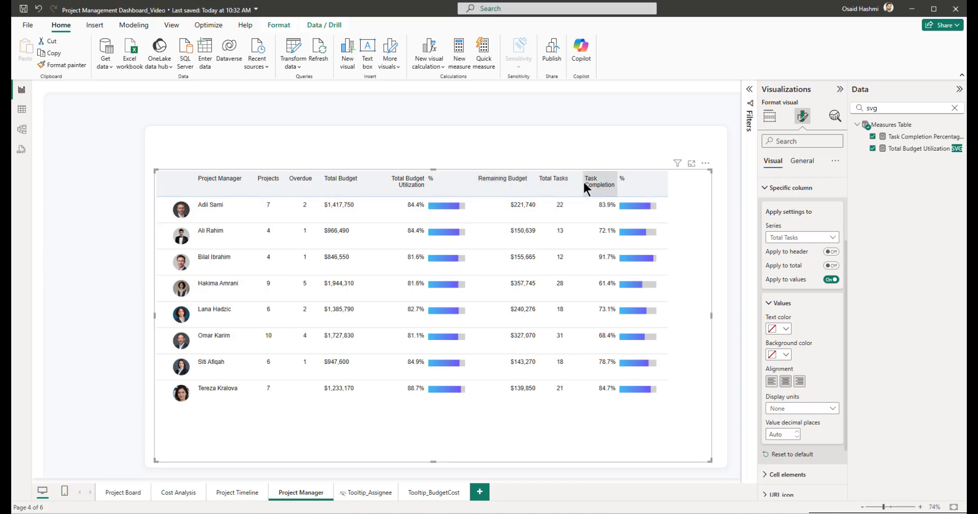
Step: Right-align the Task Completion column's values and apply the same formatting to its header
click(802, 237)
click(795, 361)
click(803, 386)
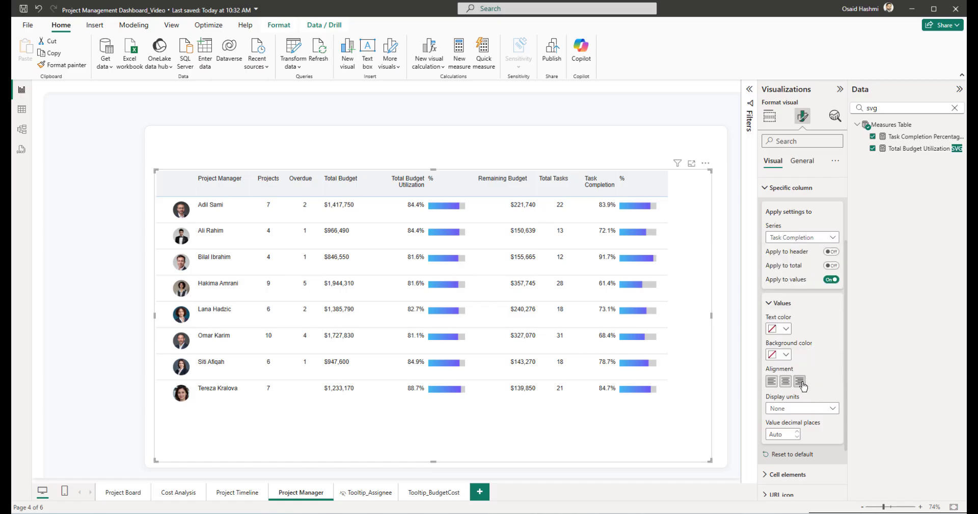
click(831, 252)
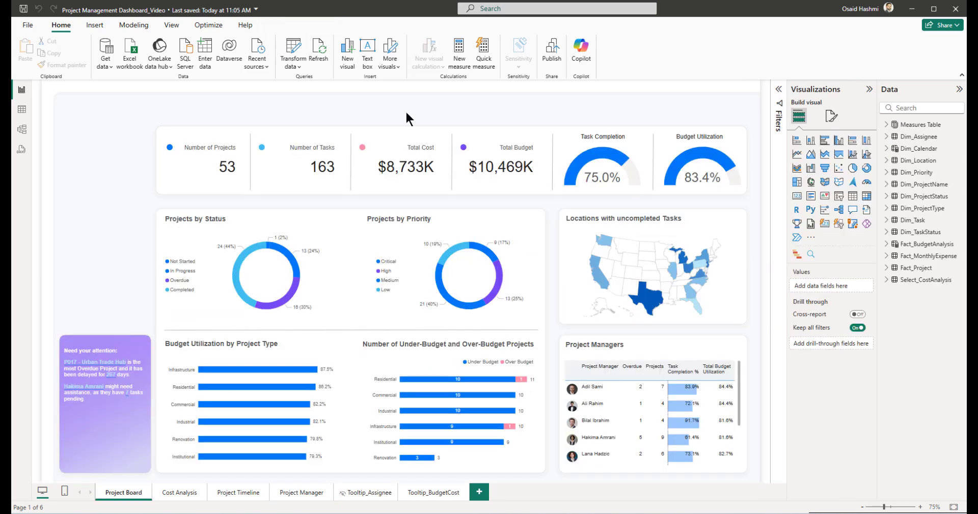
Step: Add a text box reading "Hello, User!" to the Project Board page and set its font size to 28
click(367, 47)
click(109, 250)
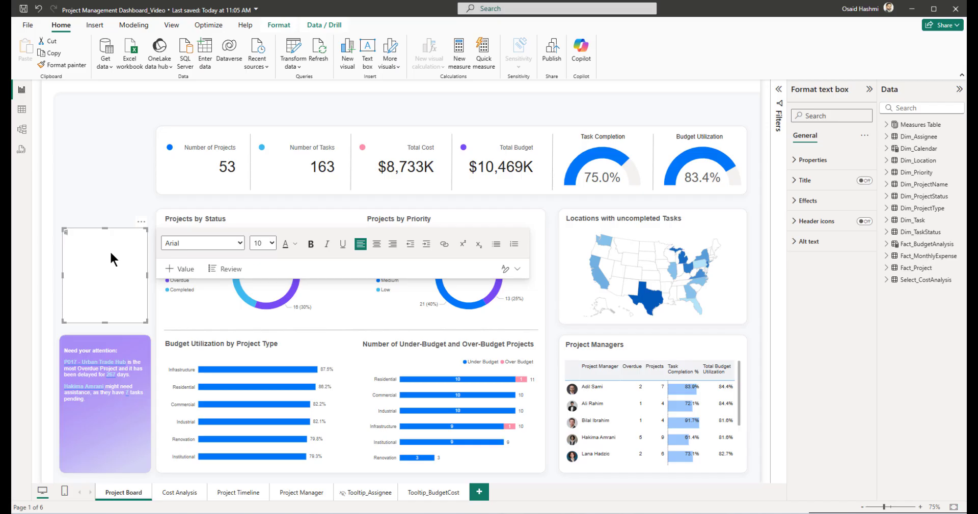
text(Hello, User!)
triple_click(97, 234)
click(271, 243)
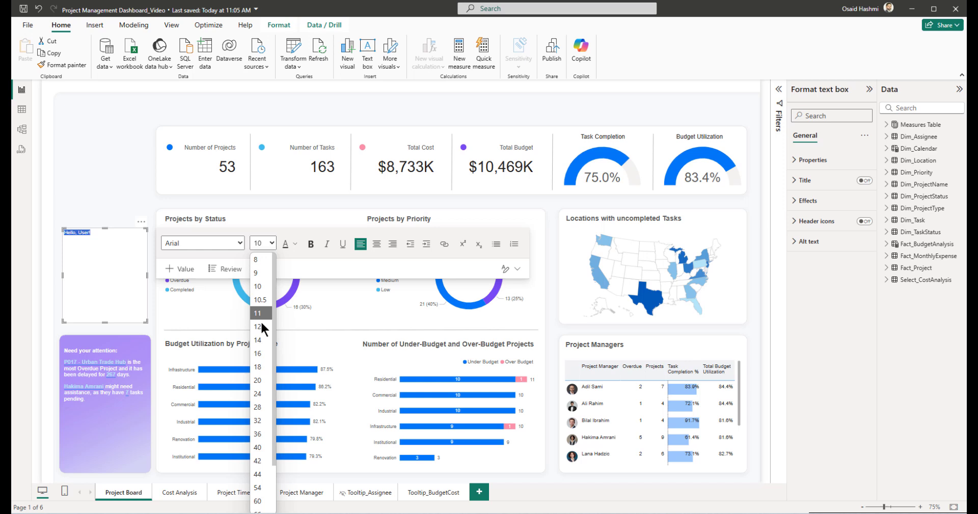
click(258, 407)
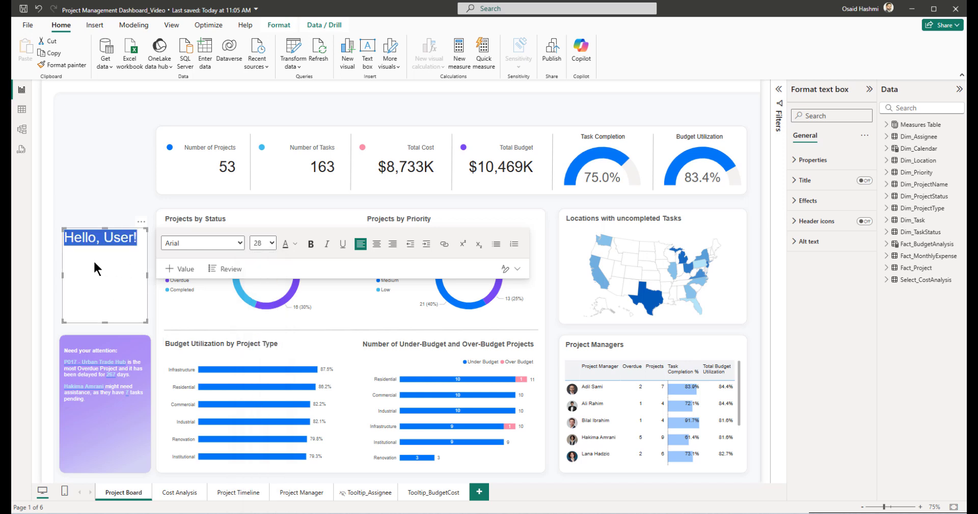
click(133, 238)
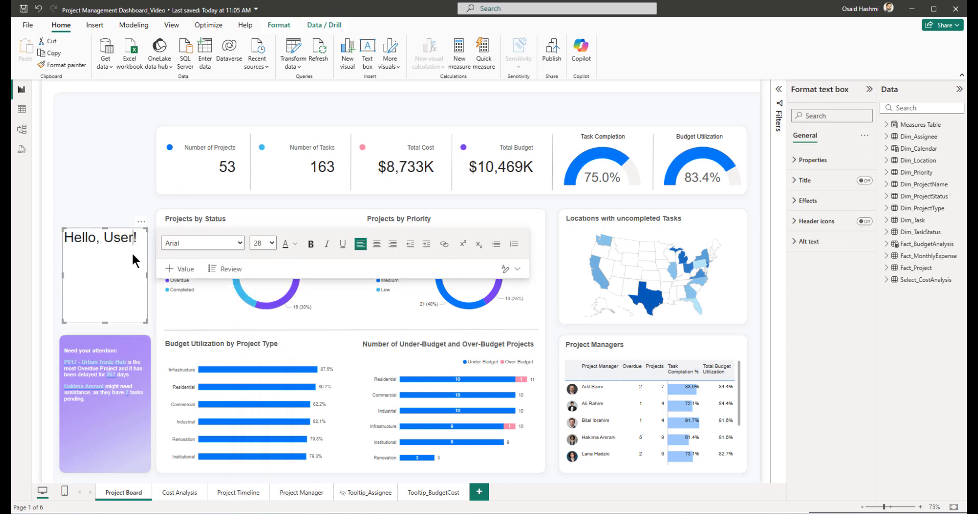
Step: Set the greeting text box's height to 61 and width to 569
click(809, 160)
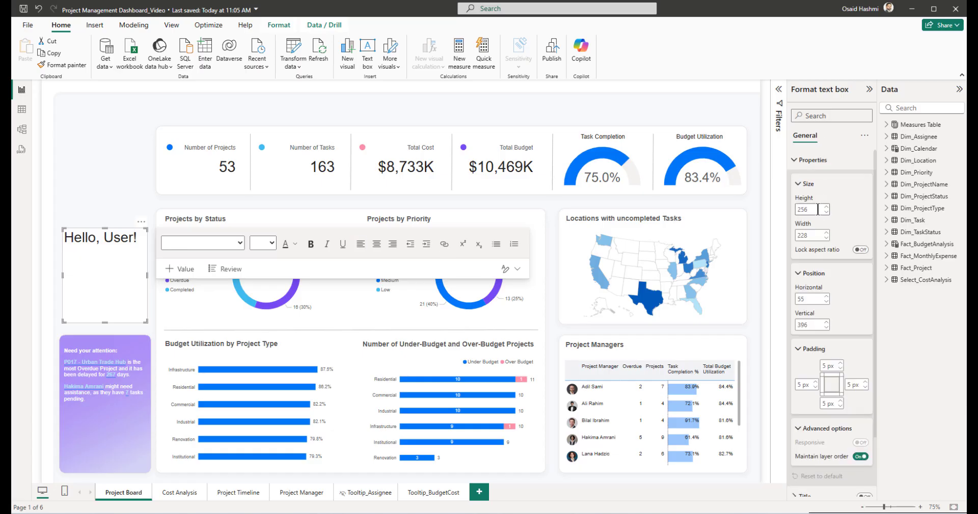
double_click(816, 209)
text(61)
key(Tab)
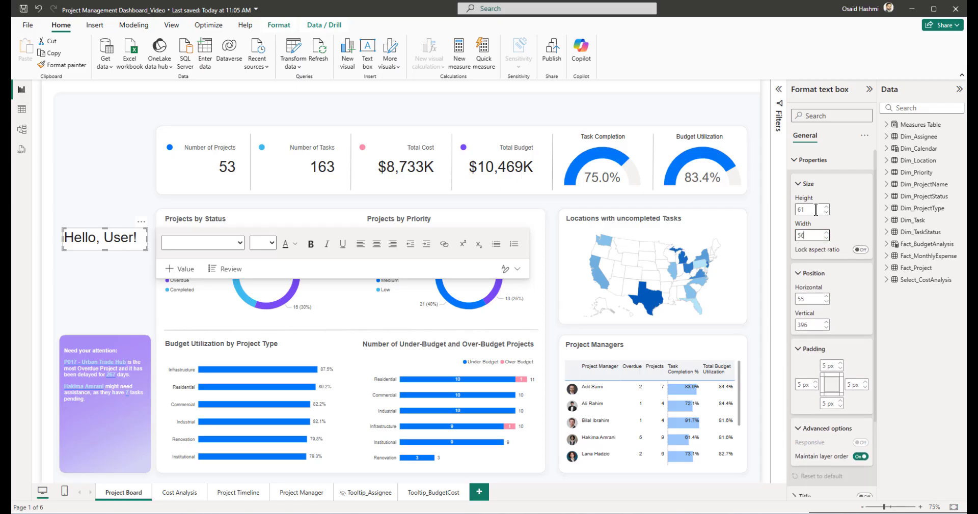
text(569)
key(Return)
Step: Position the greeting text box at horizontal 307 and vertical 39
key(Tab)
key(Tab)
key(Tab)
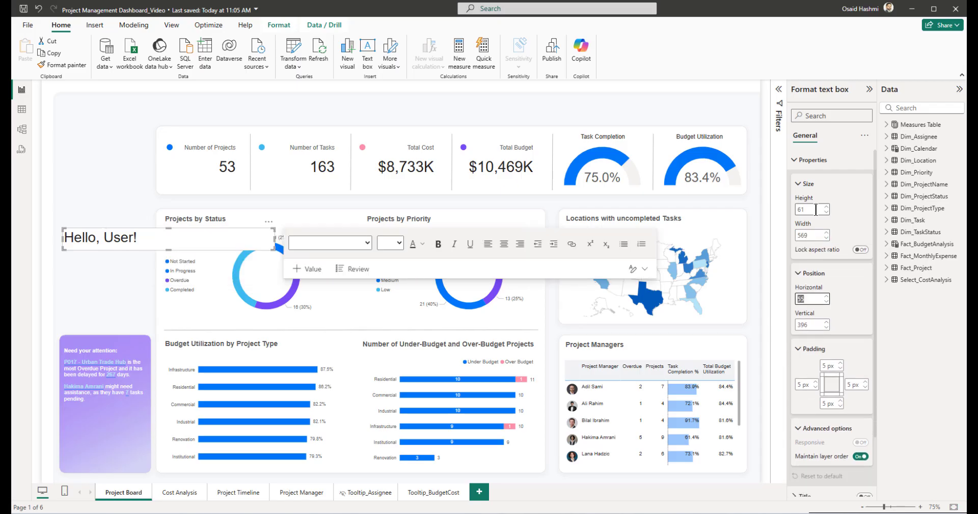
text(307)
key(Tab)
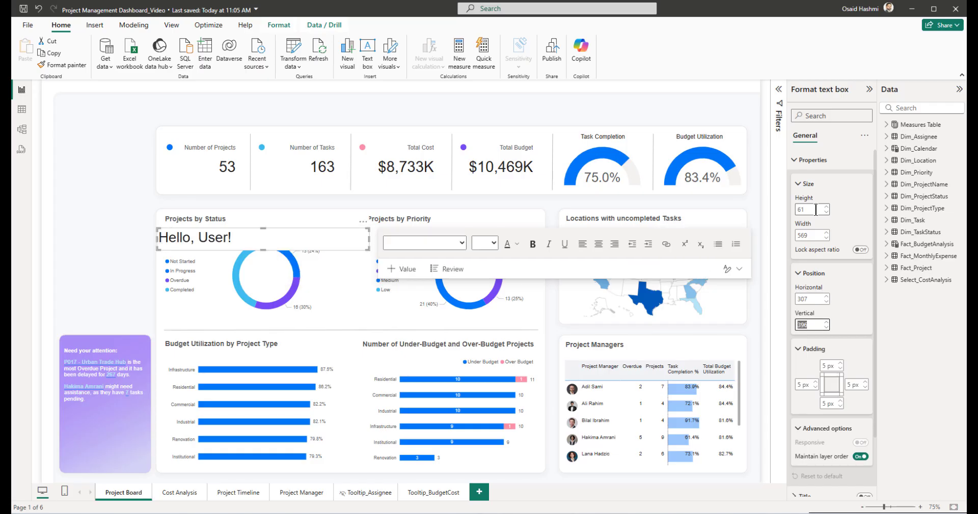
text(39)
key(Return)
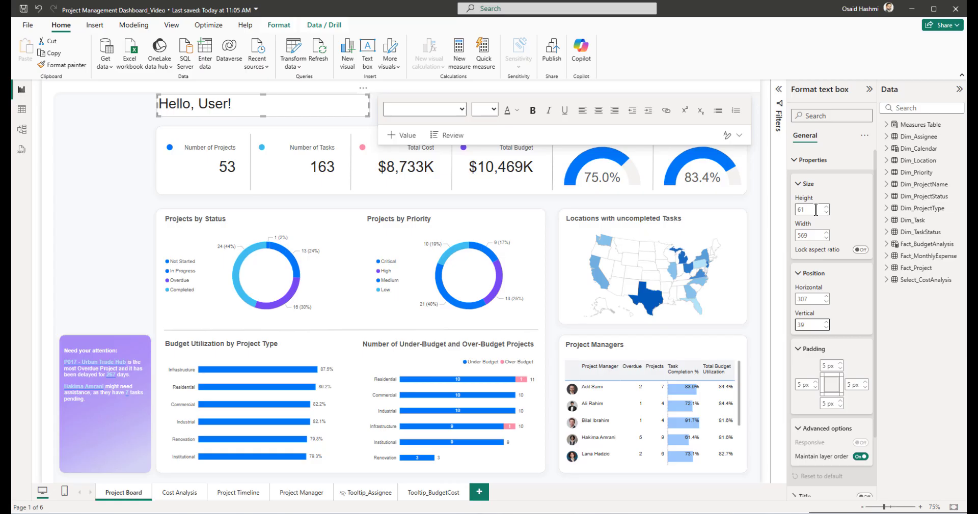
Step: Turn off the background of the greeting text box
click(811, 160)
click(808, 200)
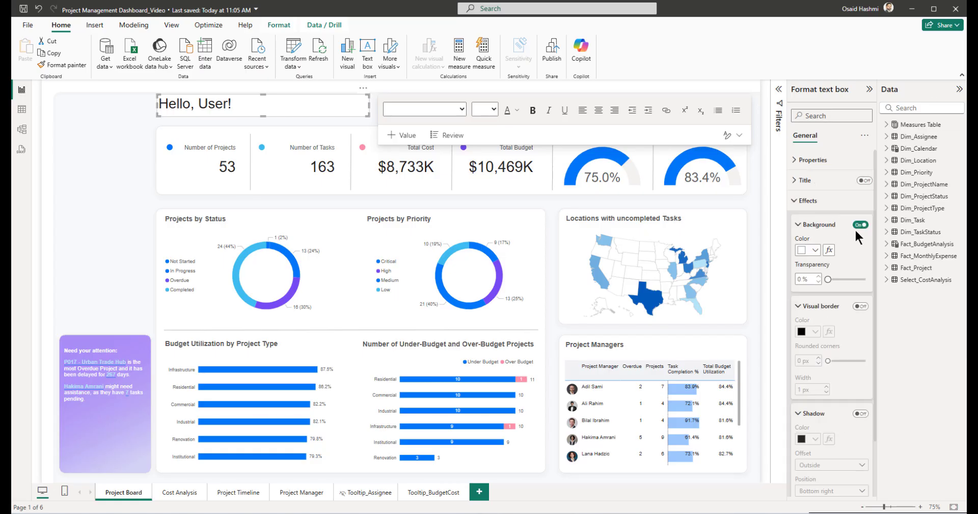
click(860, 225)
click(123, 145)
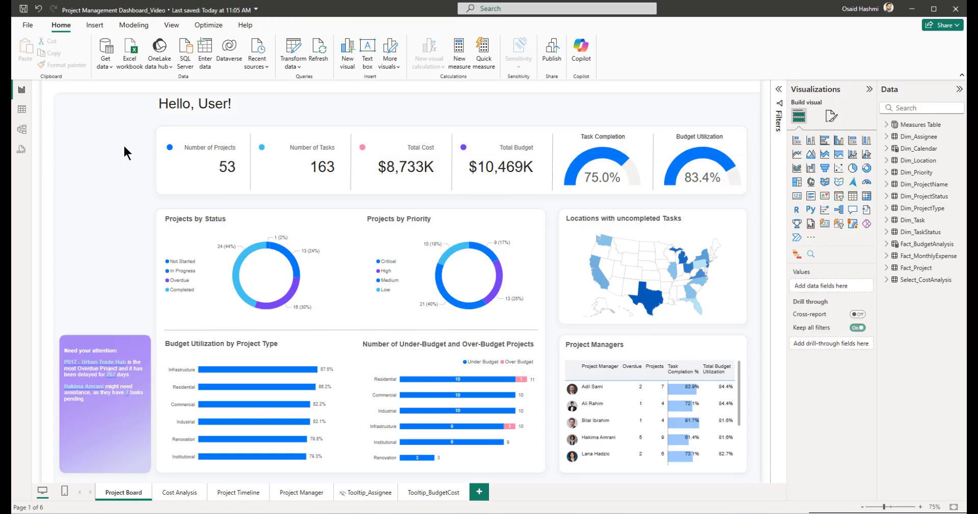
Step: Copy the greeting text box to the Cost Analysis page and replace its text with "Cost Analysis"
click(305, 115)
key(ctrl+c)
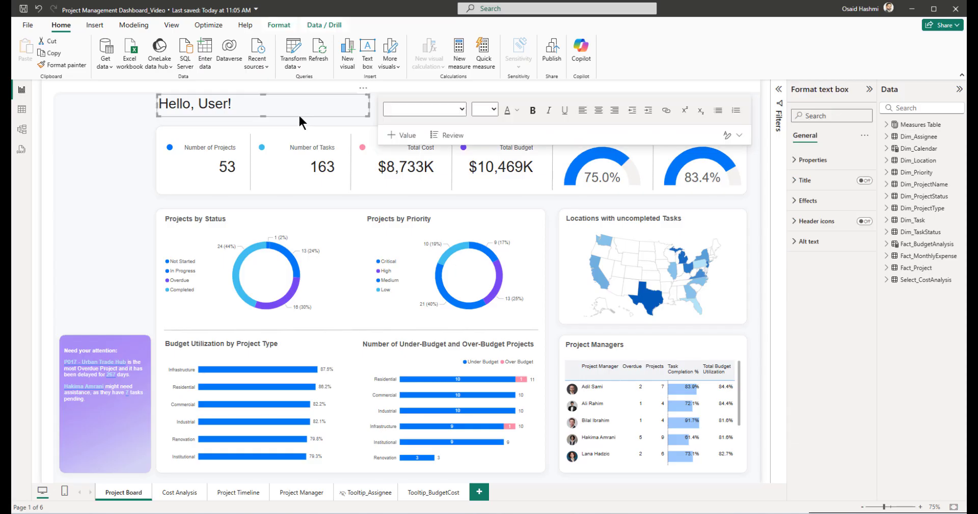
click(172, 492)
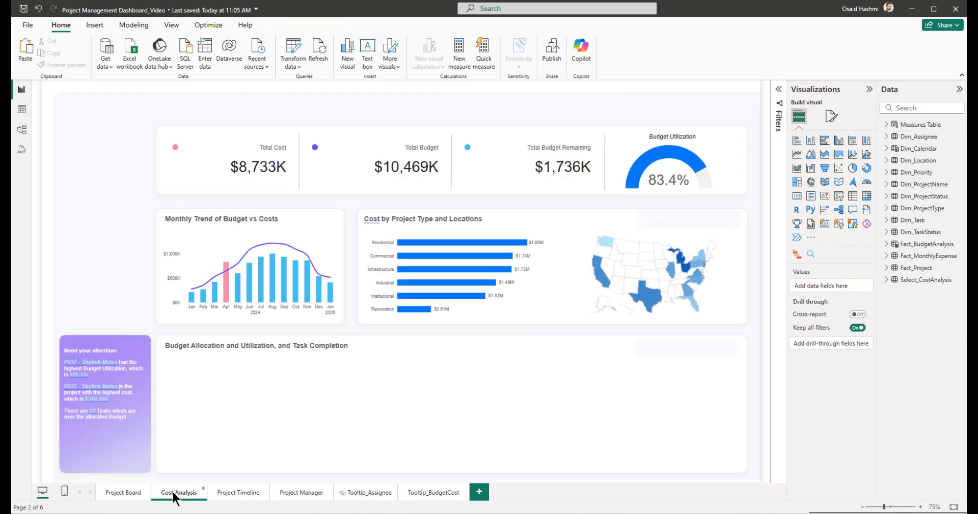
key(ctrl+v)
key(ctrl+a)
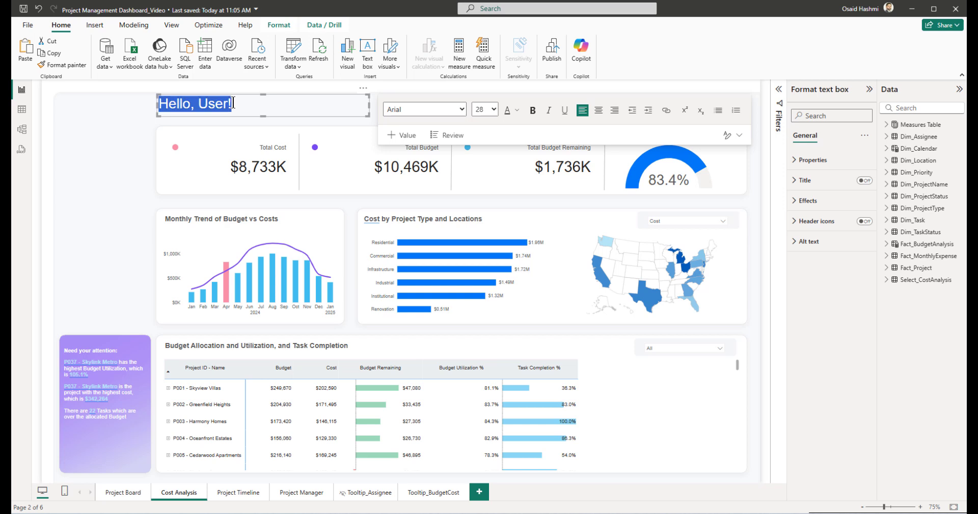
key(BackSpace)
text(Cost Aa)
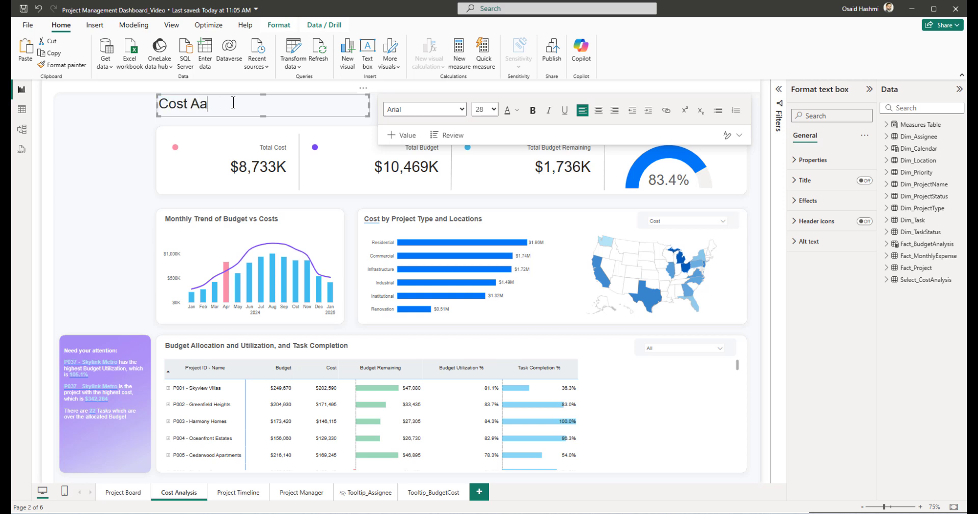
key(BackSpace)
text(nalysis)
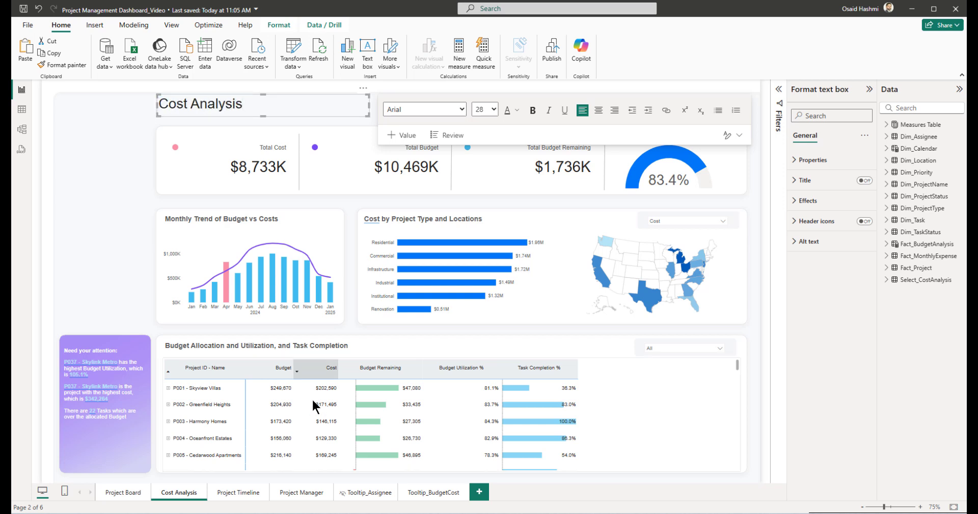
Step: Paste the greeting text box onto the Project Timeline page and change its text to "Project Timeline"
click(217, 490)
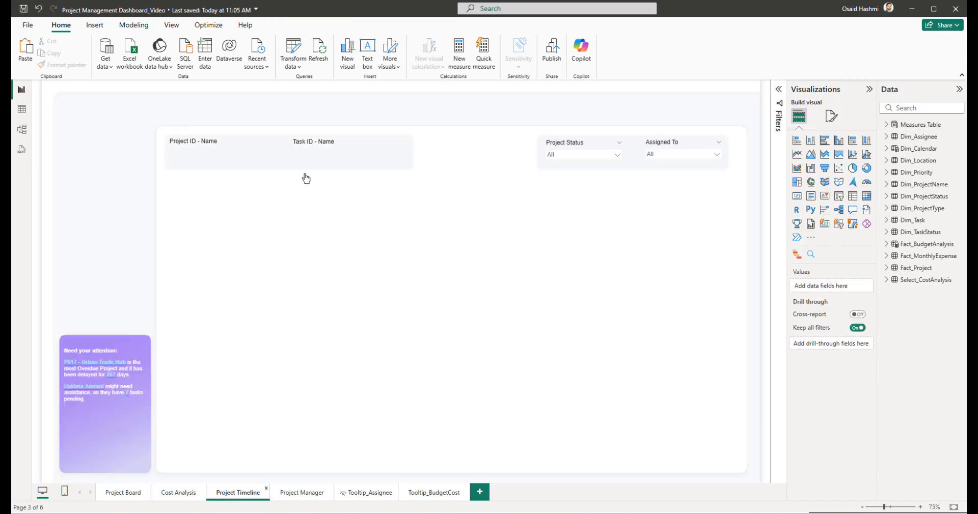
click(266, 109)
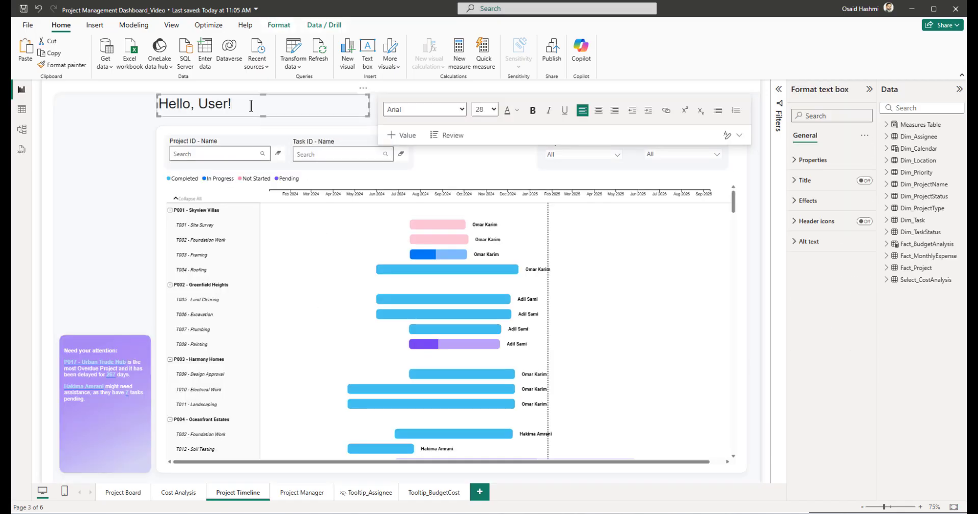
key(ctrl+a)
text(Project )
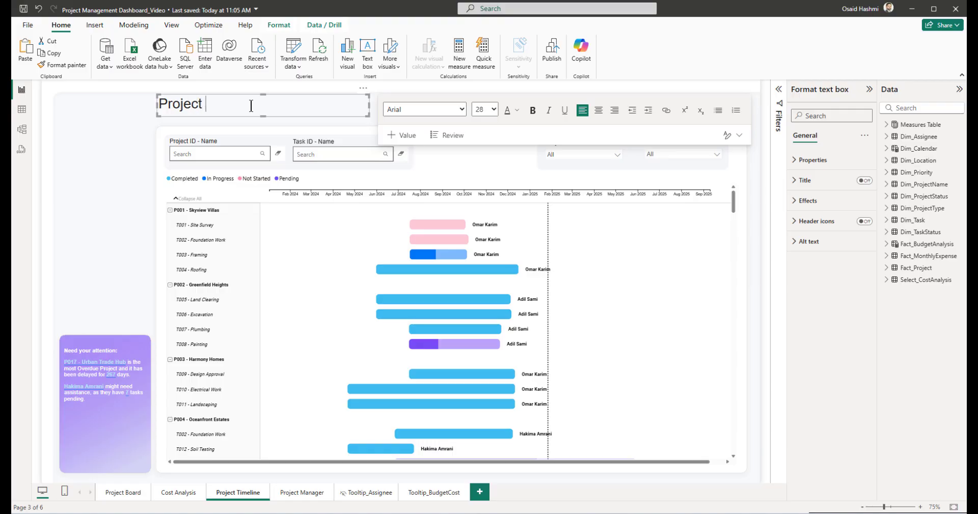
text(Timeline)
Step: Paste the greeting text box onto the Project Manager page and change its text to "Project Managers"
click(297, 493)
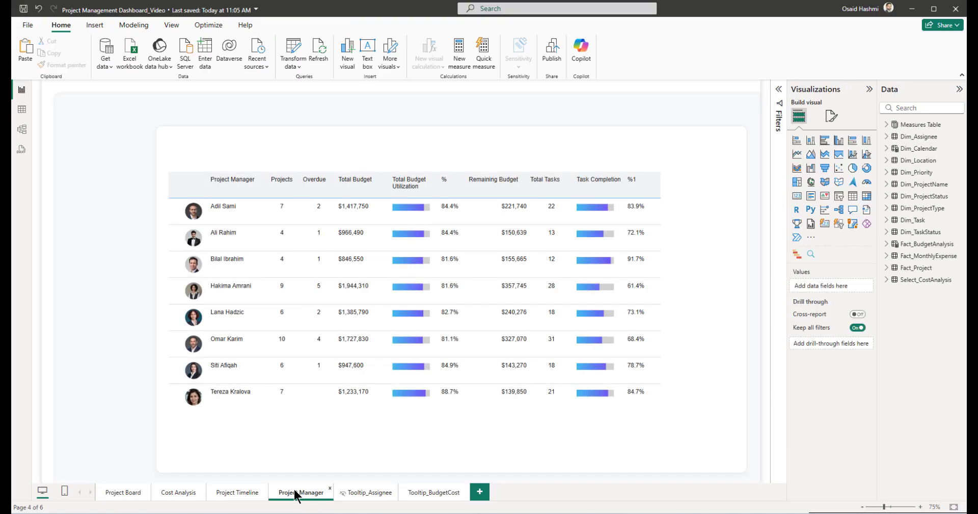
key(ctrl+v)
click(248, 103)
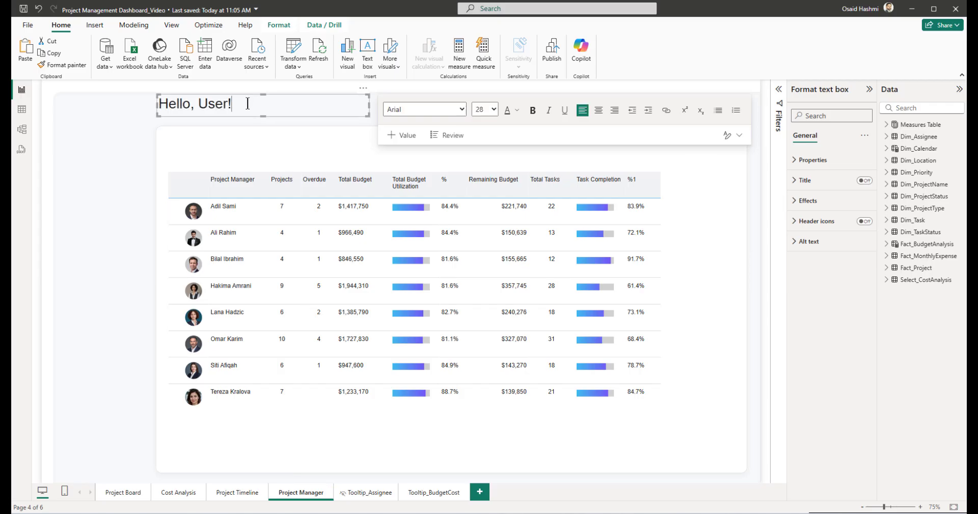
key(ctrl+a)
text(Project Manager)
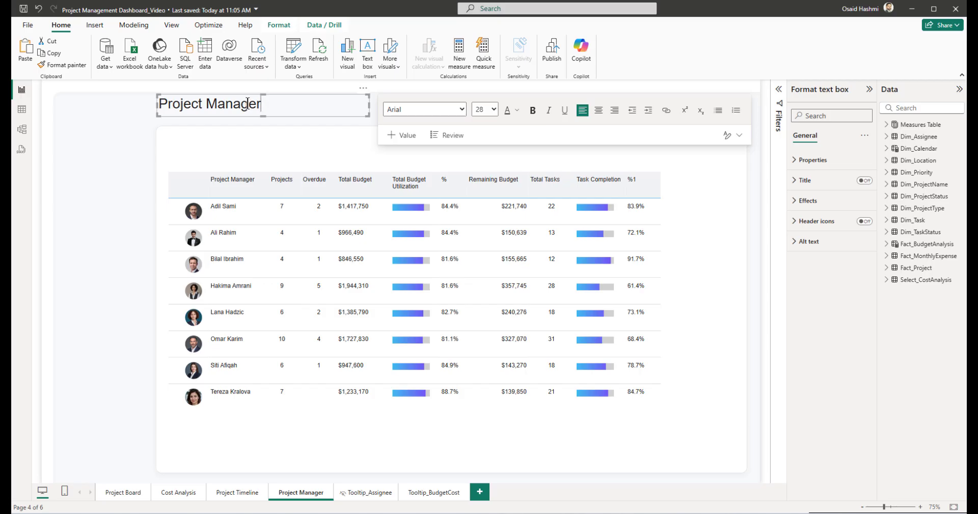
text(s)
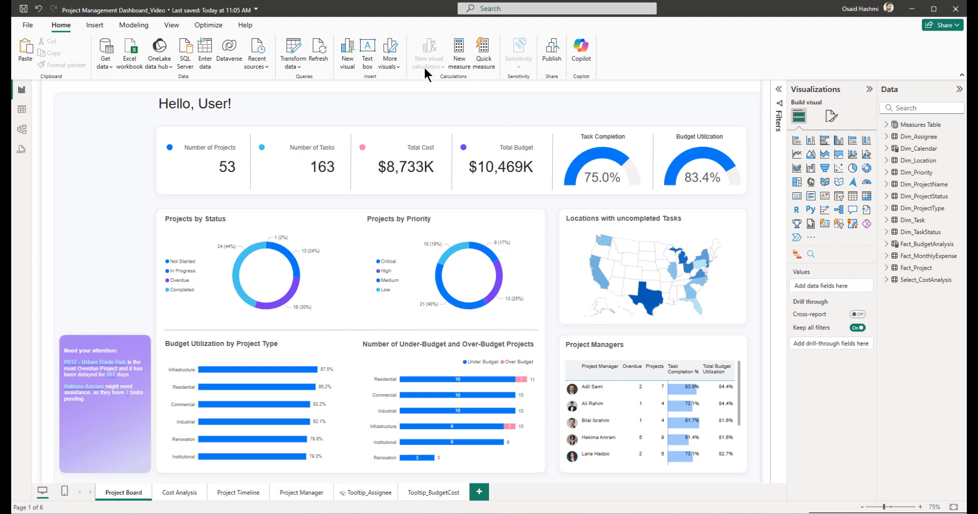
Step: Switch to the Power Query Editor and create a new blank query
click(293, 49)
right_click(62, 275)
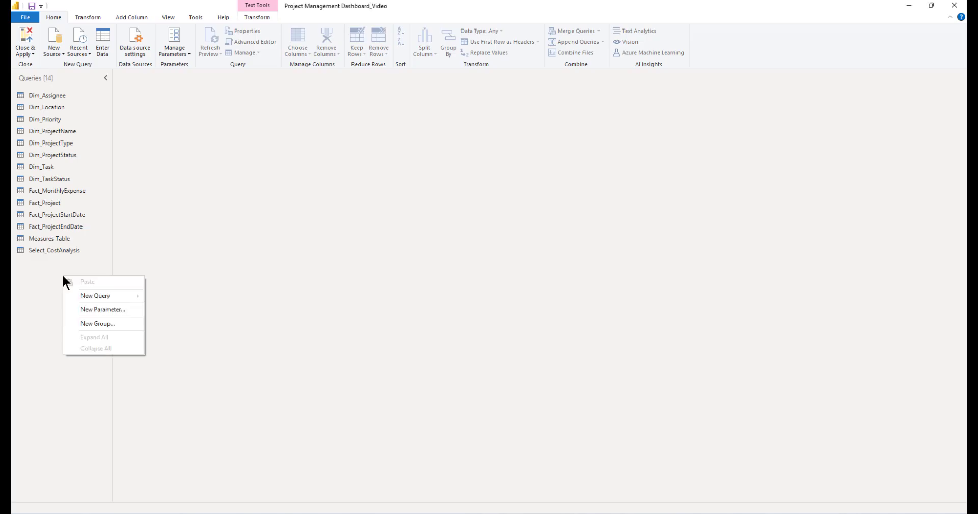
mouse_move(109, 295)
click(172, 362)
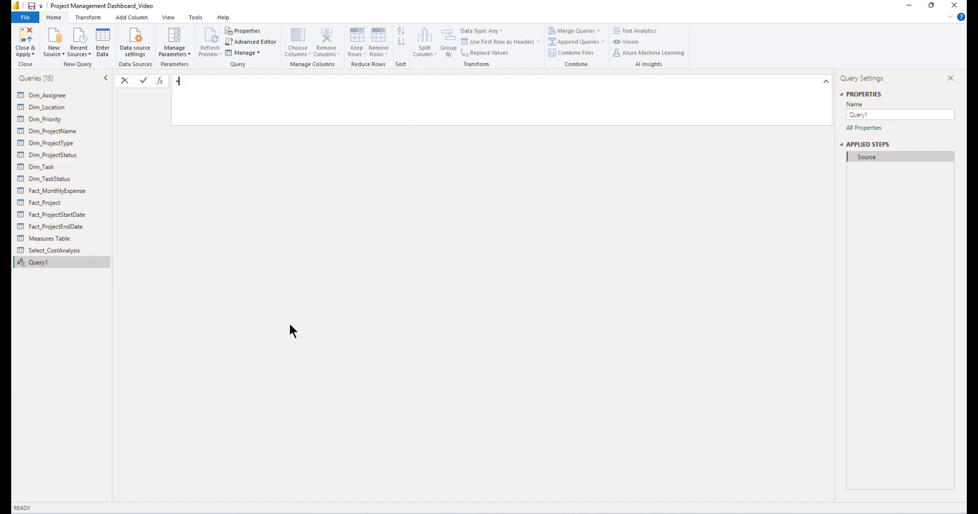
Step: Enter the formula = DateTime.LocalNow() as the source of the blank query
text(=Date)
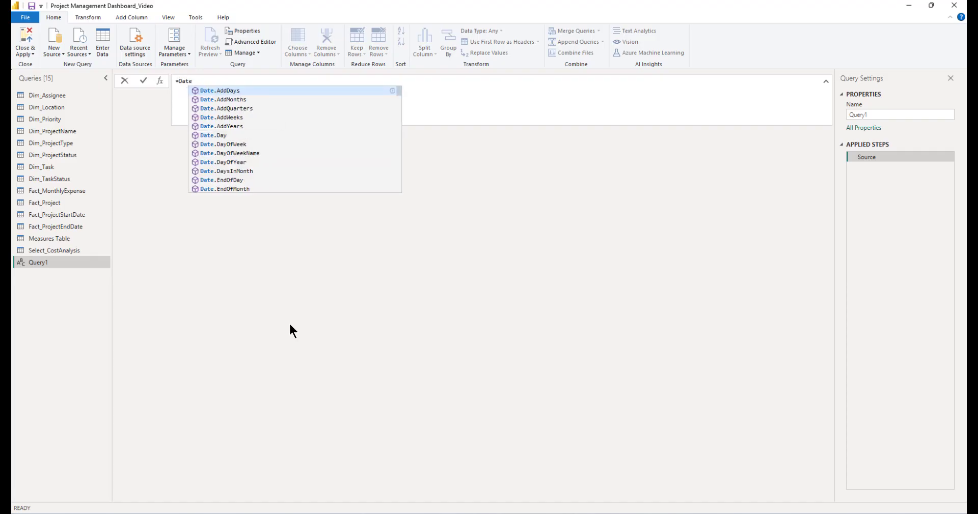
text(TimeDateTime.)
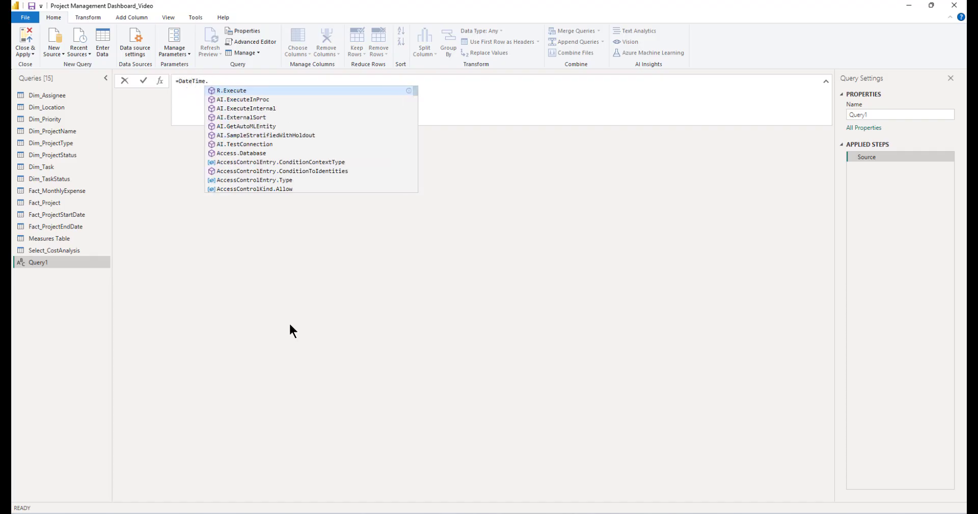
text(Local)
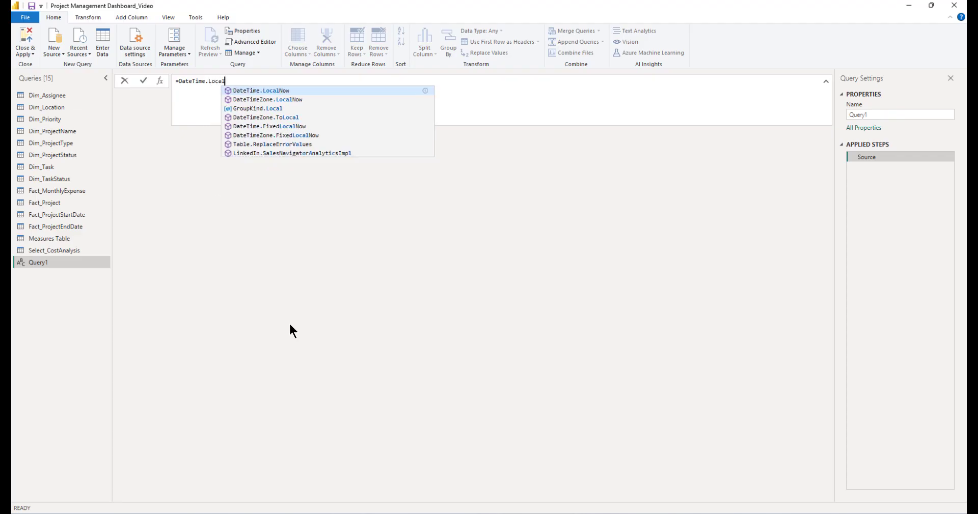
key(Tab)
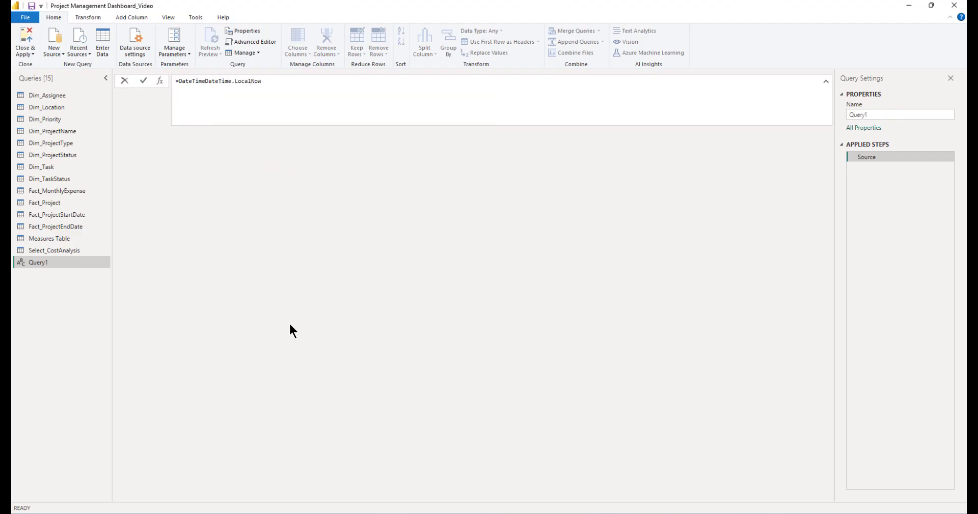
text(())
key(Left)
key(Left)
key(Left)
key(Left)
key(Left)
key(Left)
key(Left)
key(Left)
key(Left)
key(Left)
key(Left)
key(Left)
key(Left)
key(Left)
key(Left)
key(Left)
key(Left)
key(Left)
key(Left)
key(BackSpace)
key(BackSpace)
key(BackSpace)
key(BackSpace)
key(BackSpace)
key(BackSpace)
key(BackSpace)
key(BackSpace)
key(Return)
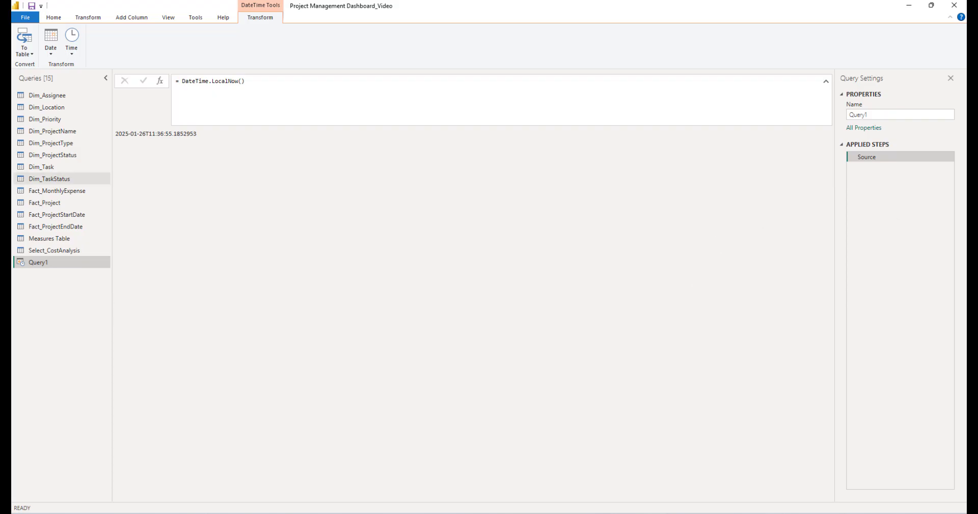
Step: Replace the entire code of Query1 in the Advanced Editor with the copied refresh-time script
click(55, 18)
click(252, 42)
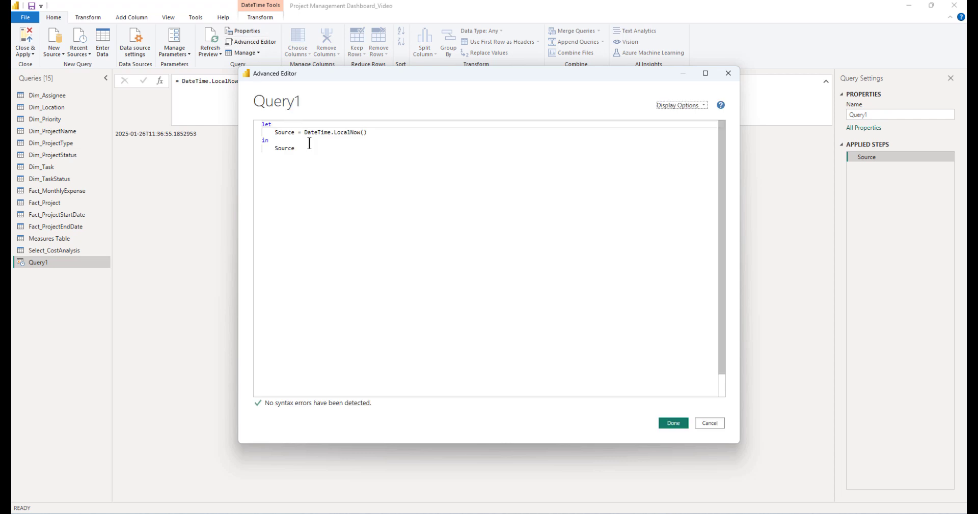
key(ctrl+a)
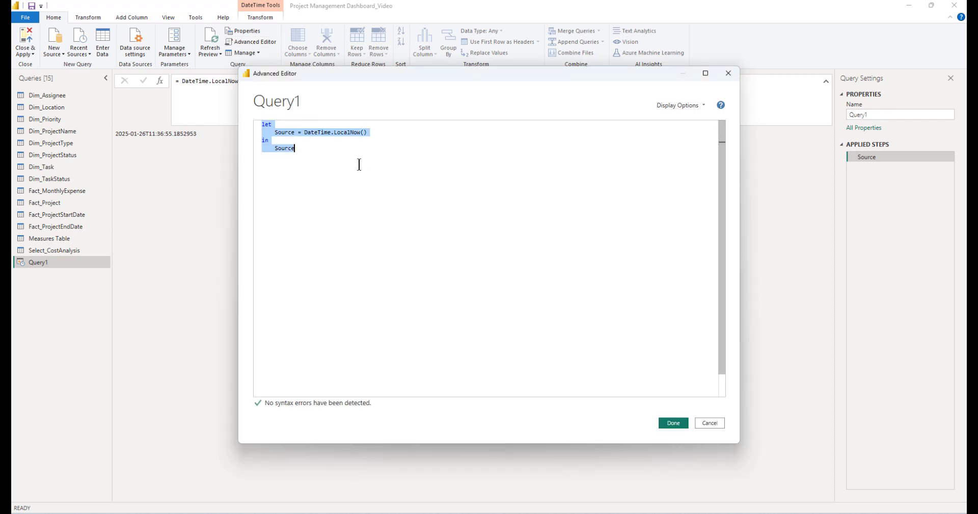
key(ctrl+v)
click(673, 423)
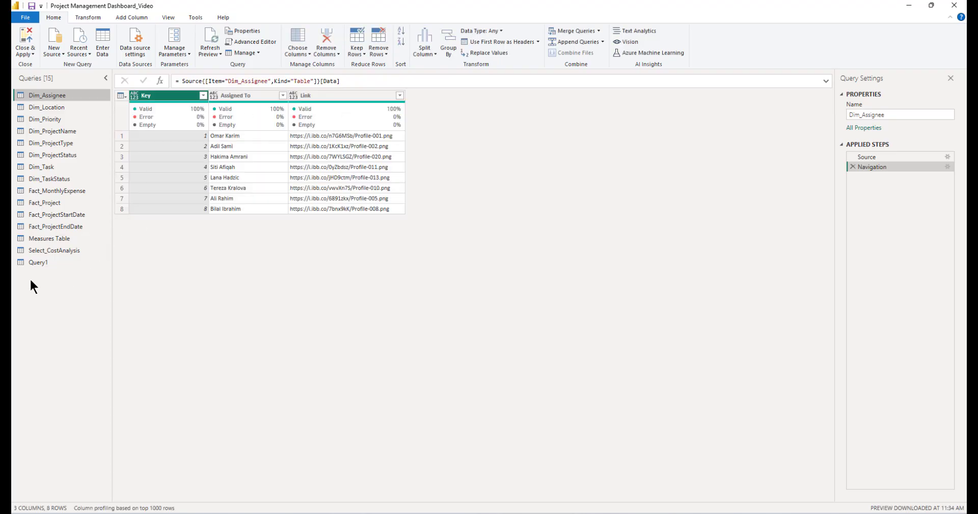
Step: Rename Query1 as Fact_RefreshTime, then close the editor and apply the changes to the report
right_click(35, 263)
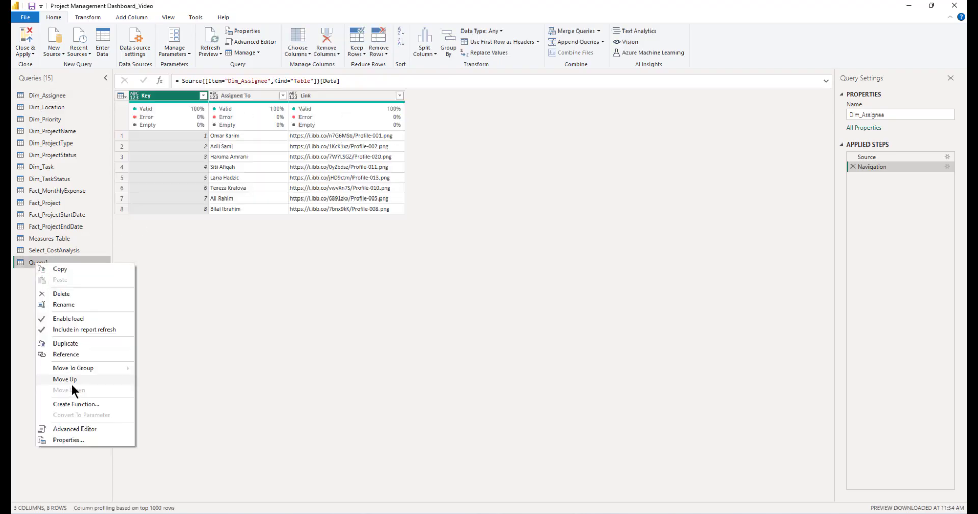
click(72, 305)
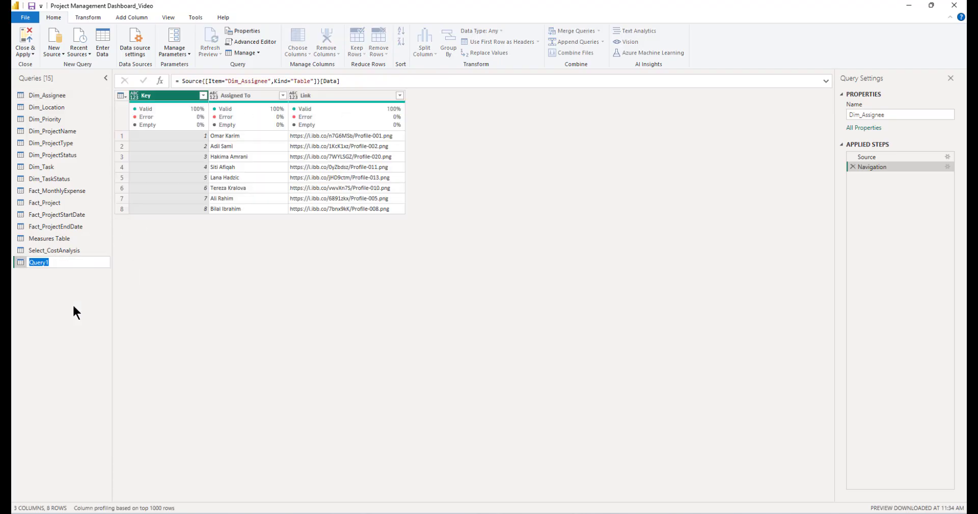
text(Fact_RefreshTime)
key(Return)
click(25, 41)
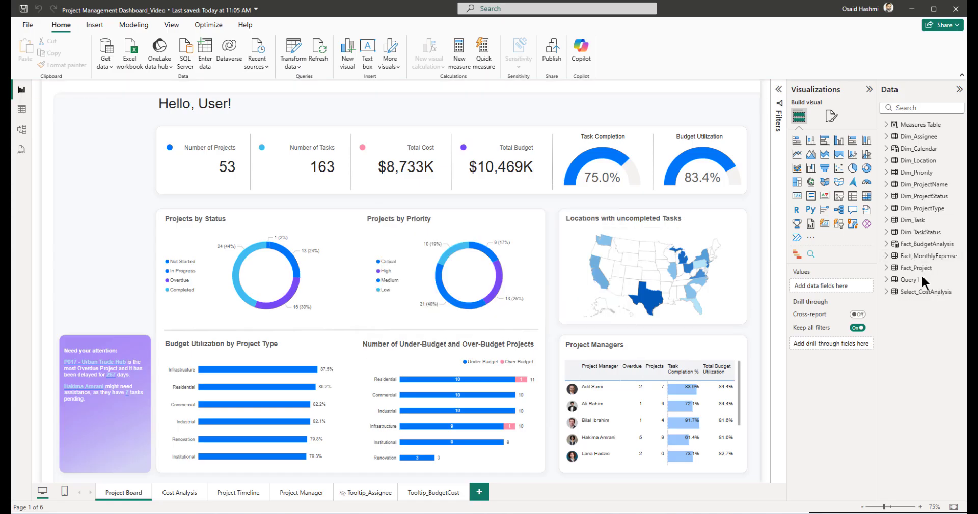
Step: Create the measure Last Data Refresh Time = MAX(Fact_RefreshTime[LastRefreshedTimestamp]) in the Measures Table
right_click(911, 127)
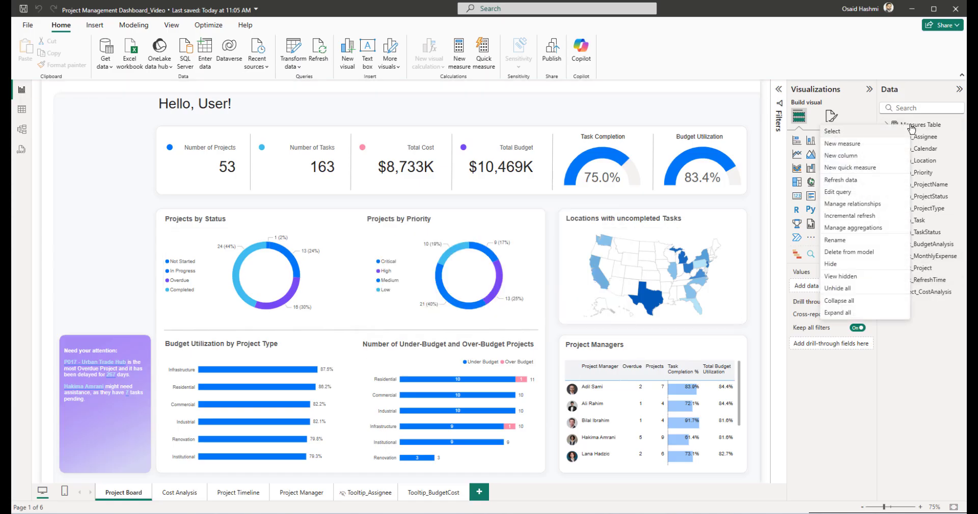
click(870, 143)
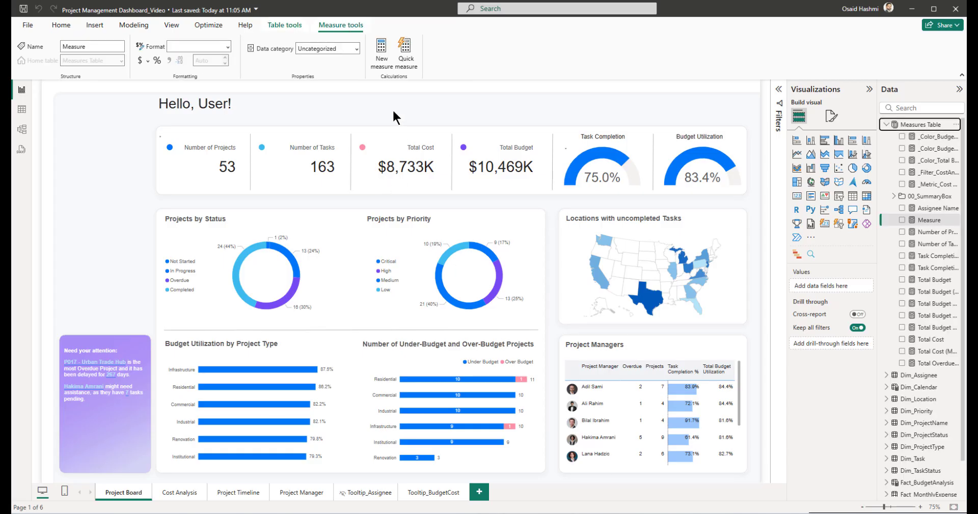
text(Last )
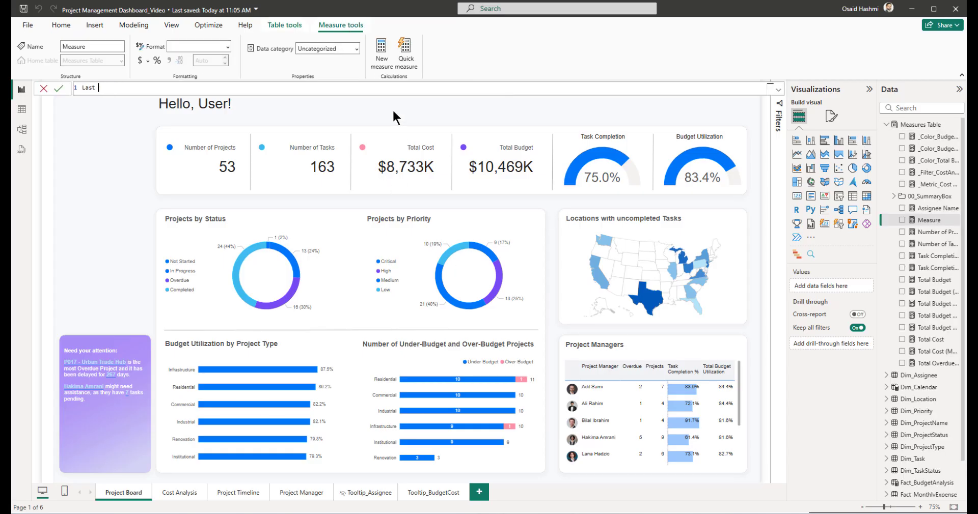
text(Data Refresh Time = MAX()
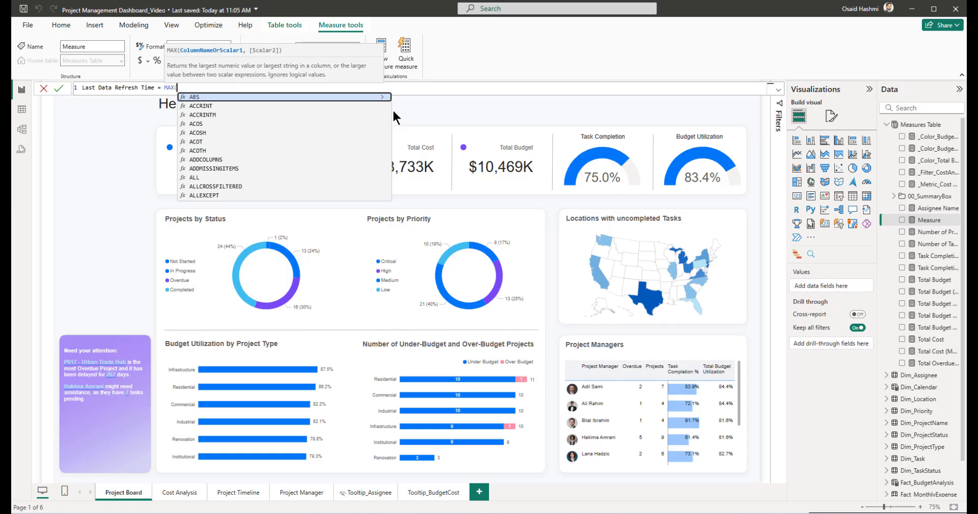
text(LastRef)
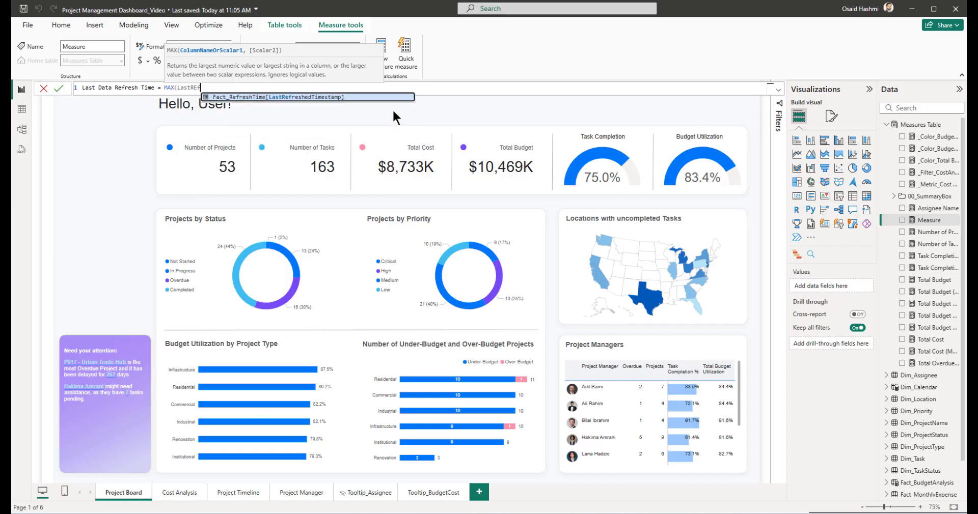
key(Tab)
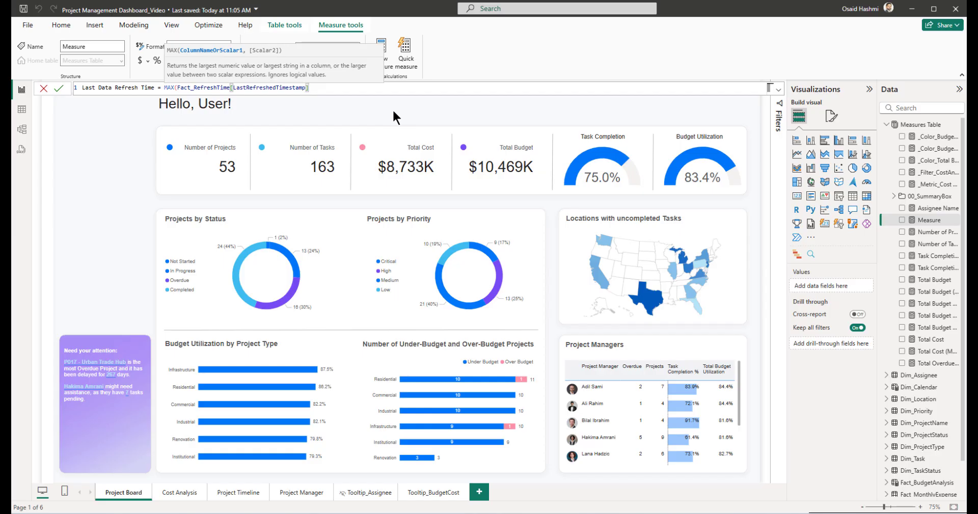
text())
key(Return)
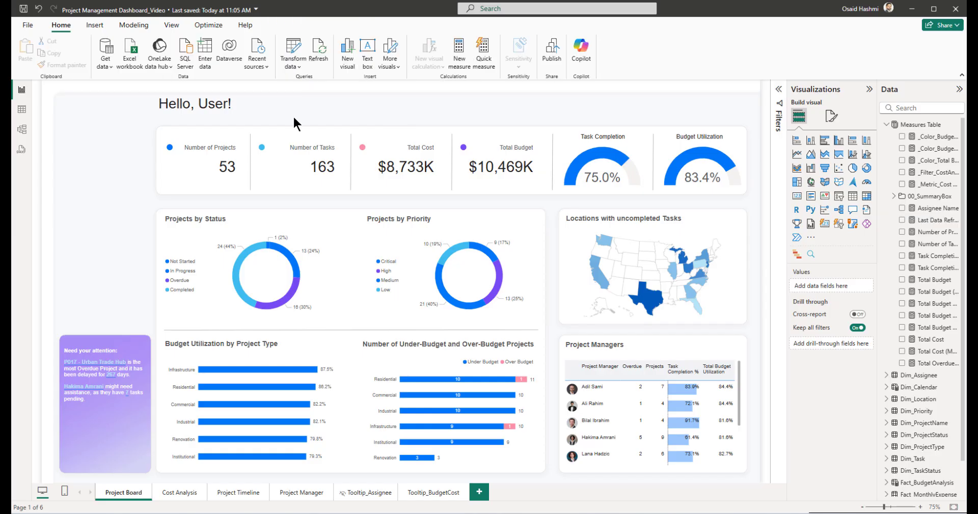
Step: Insert a text box reading "Here are the updates from" followed by a dynamic value calculated from "last data refresh time"
click(366, 47)
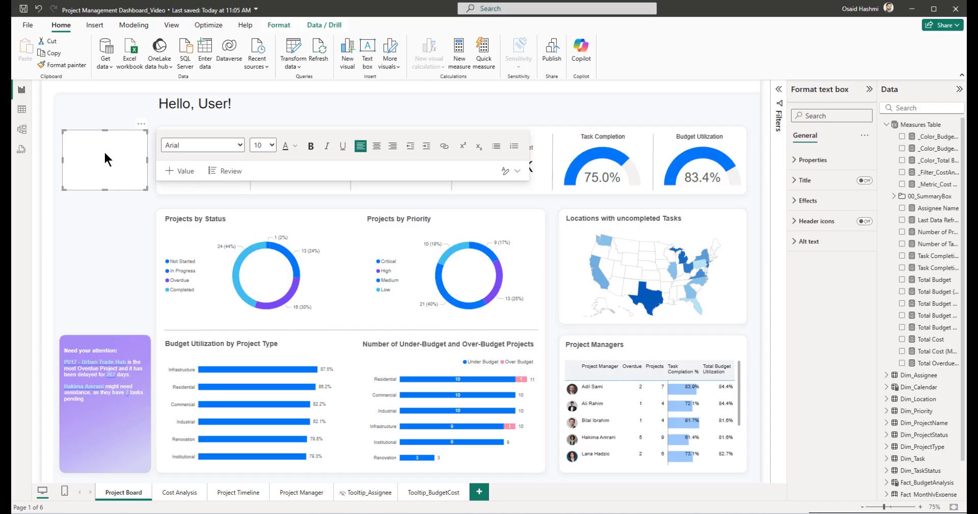
text(Here are the updates from)
click(179, 172)
click(209, 231)
text(last)
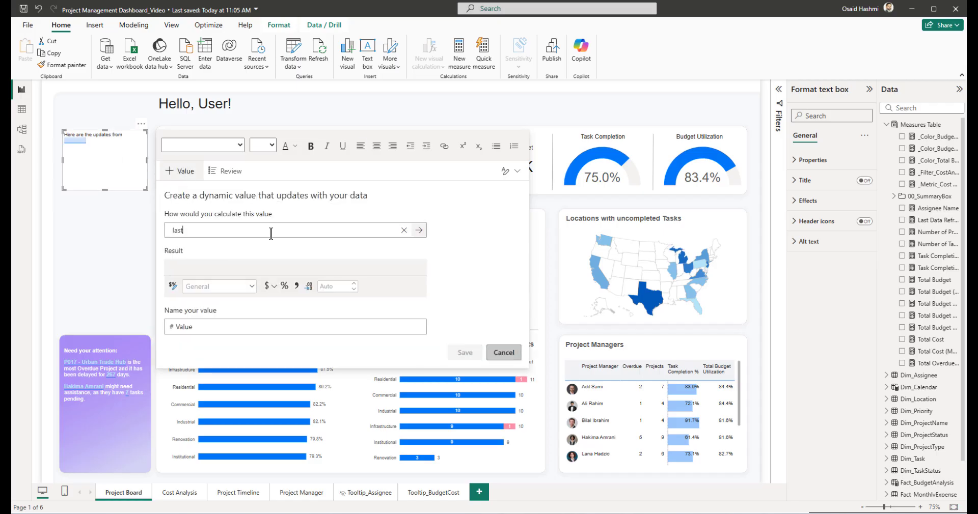
text( date)
text( refresh)
key(Return)
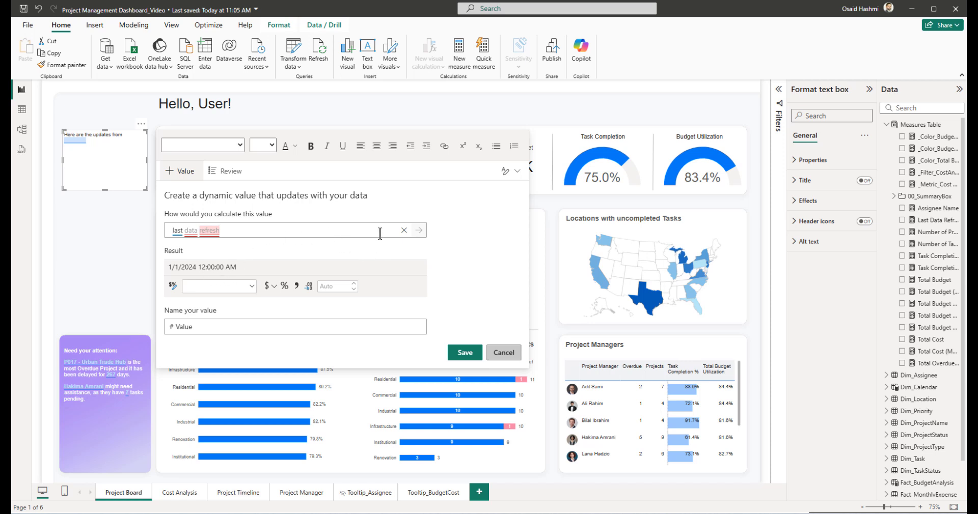
key(BackSpace)
key(BackSpace)
key(BackSpace)
key(BackSpace)
key(BackSpace)
key(BackSpace)
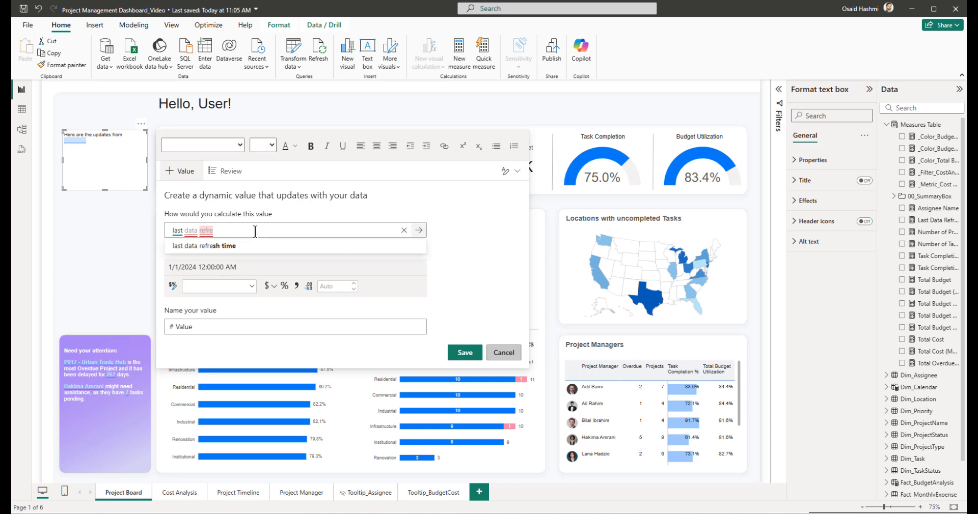
click(214, 251)
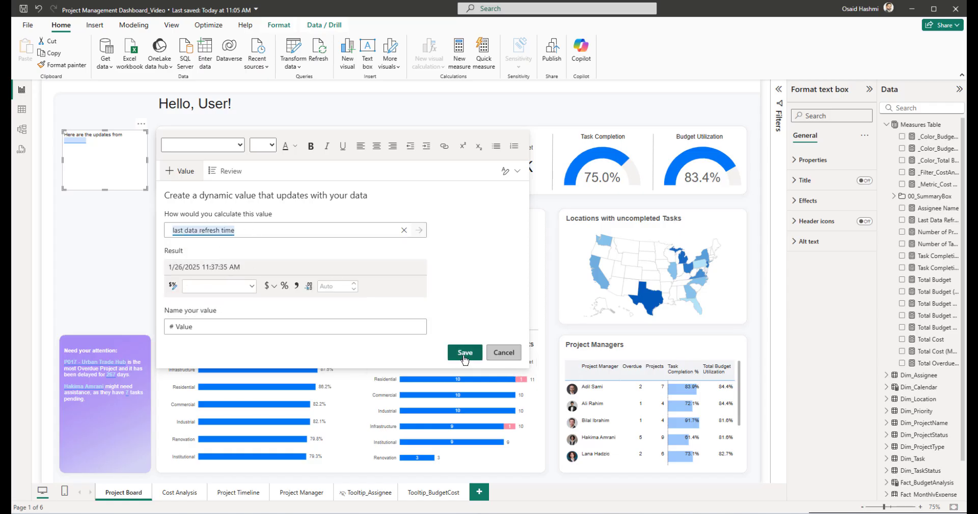
click(464, 352)
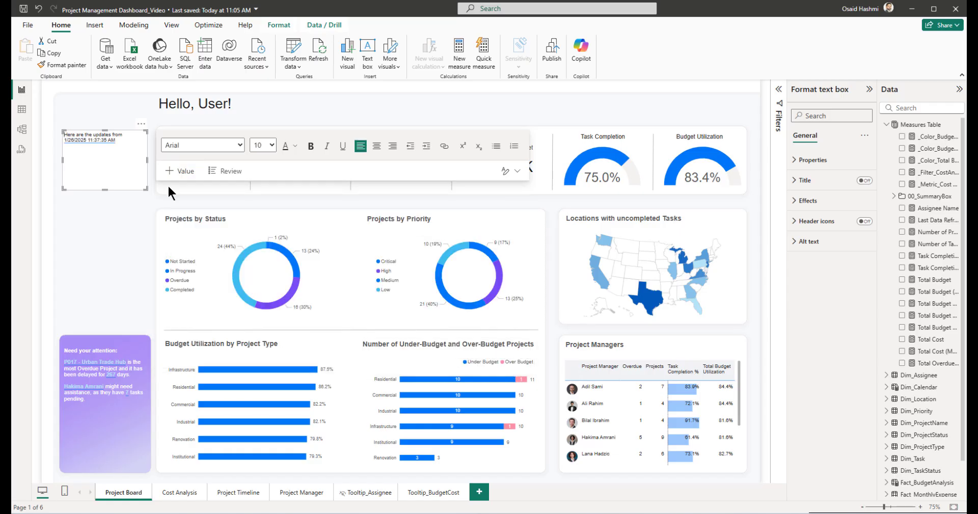
Step: Set the updates text box to height 45 and width 569, at horizontal position 307 and vertical position 89
click(115, 215)
click(115, 156)
click(808, 160)
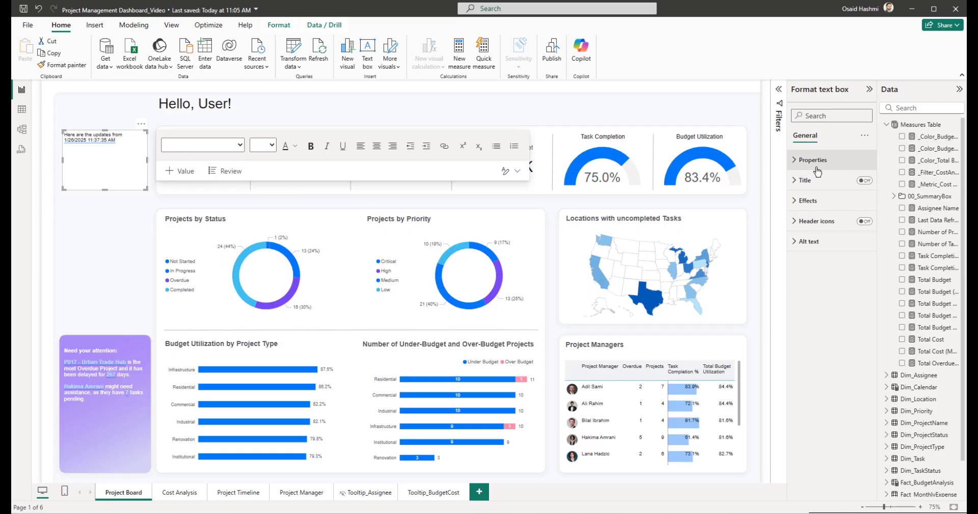
double_click(815, 207)
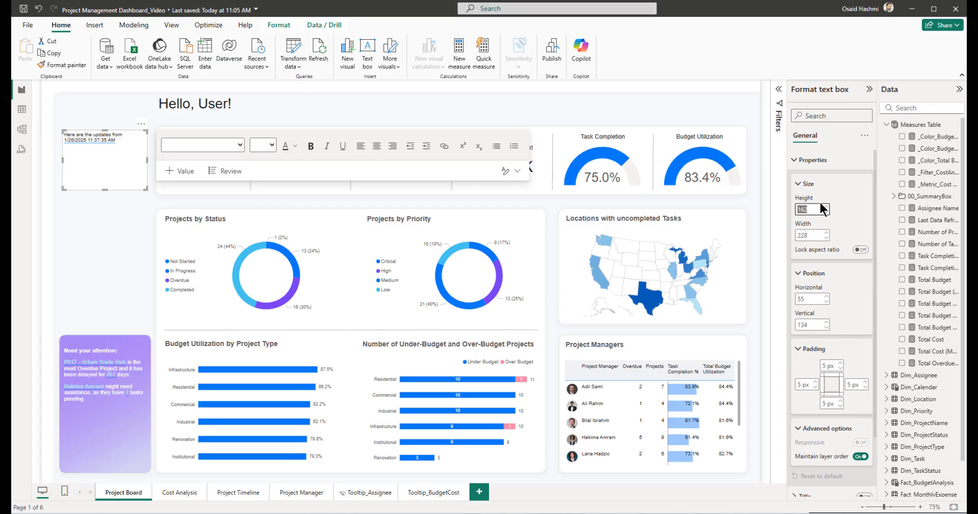
text(45)
key(Tab)
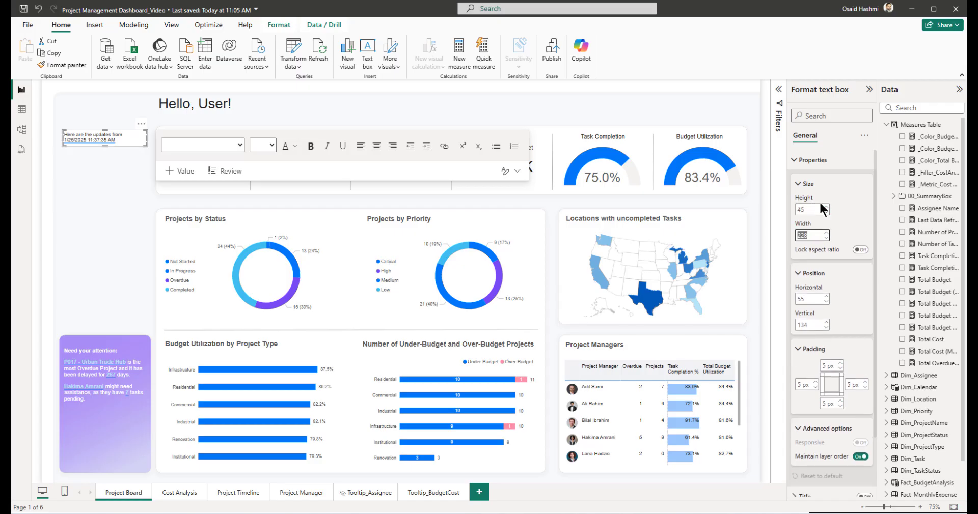
text(569)
key(Tab)
key(Tab)
text(307)
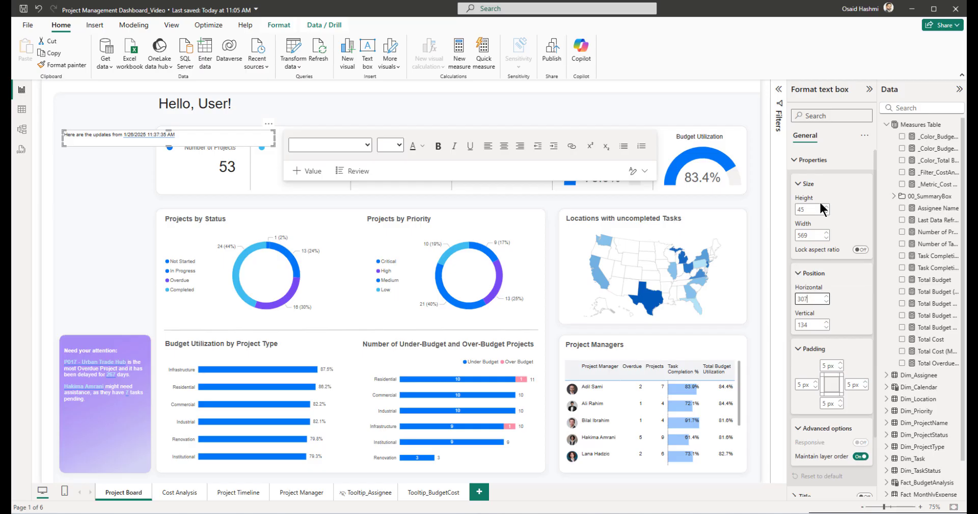
key(Tab)
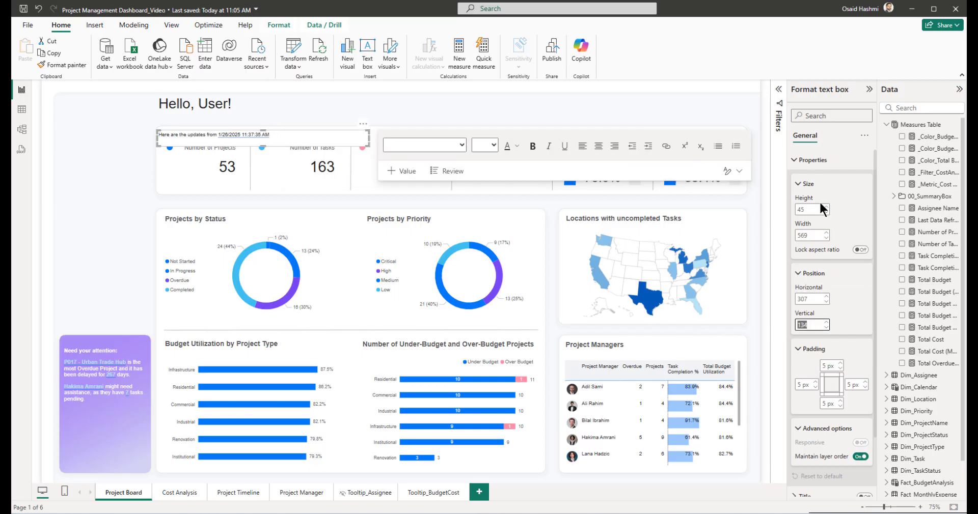
text(89)
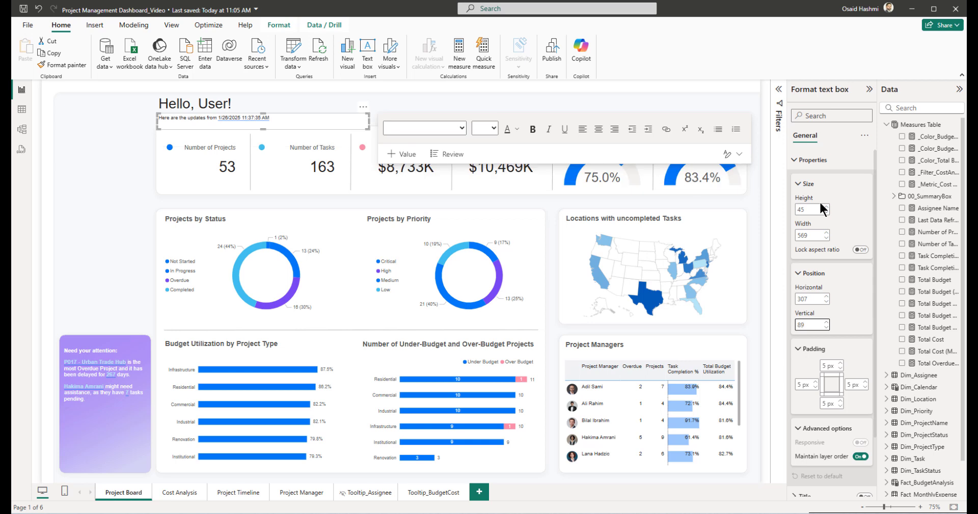
Step: Turn off the background of the updates text box
click(289, 118)
click(814, 159)
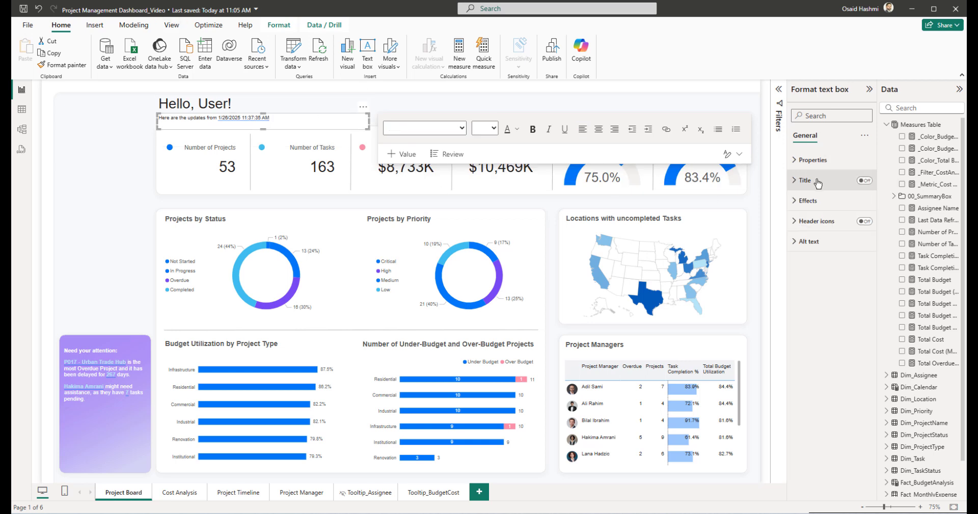
click(840, 201)
click(861, 225)
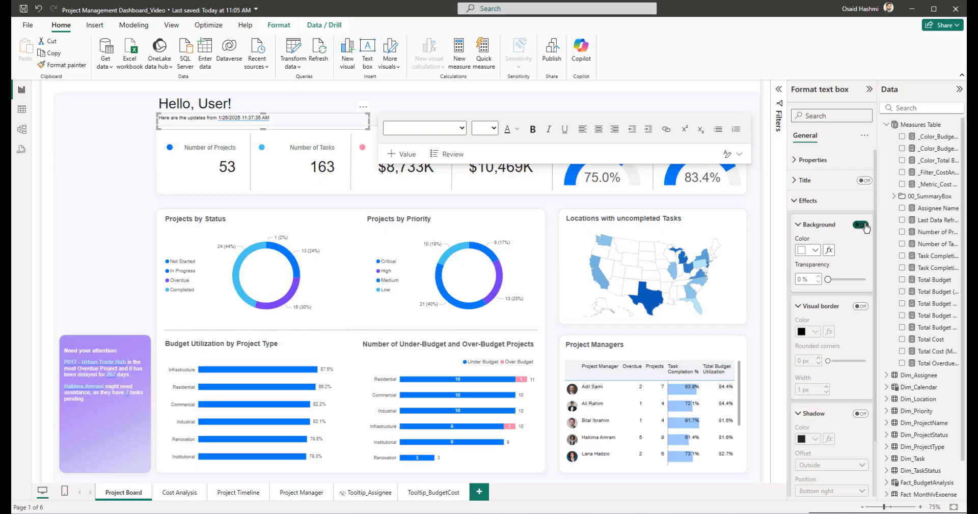
Step: Set the updates text below the greeting to font size 12 and a dark gray font color
triple_click(289, 118)
click(493, 128)
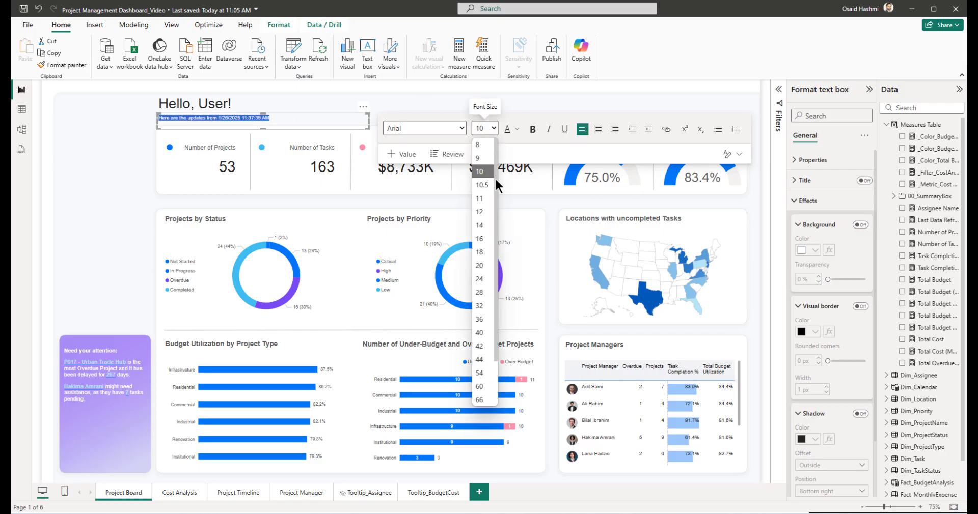
click(479, 212)
click(72, 150)
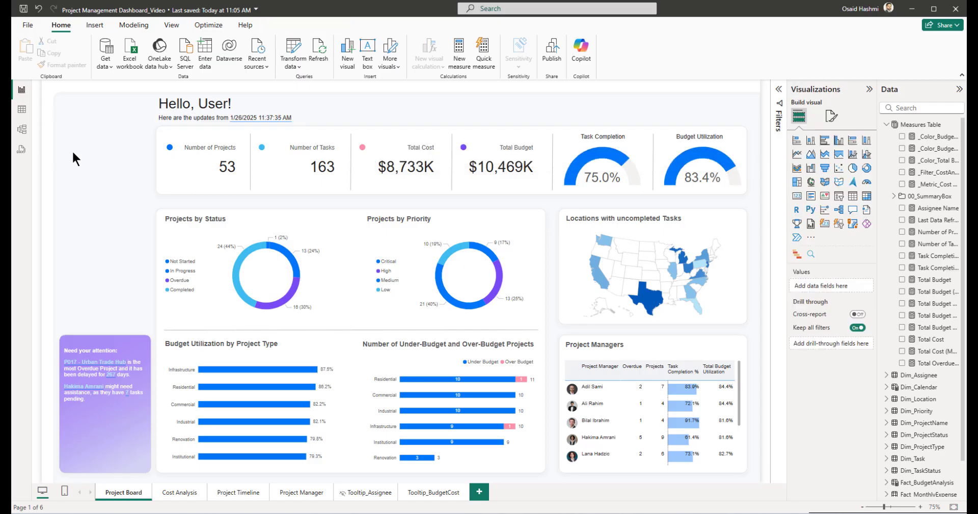
drag(319, 118, 166, 118)
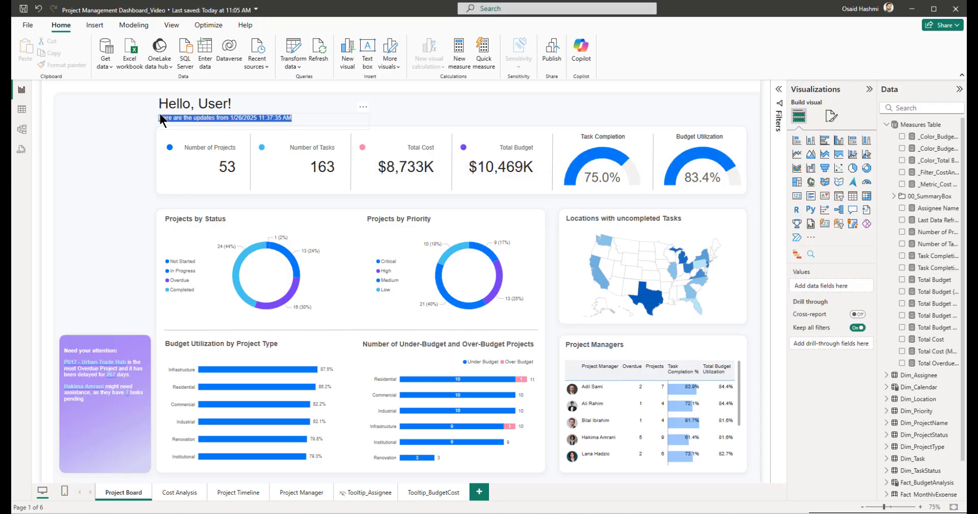
click(517, 129)
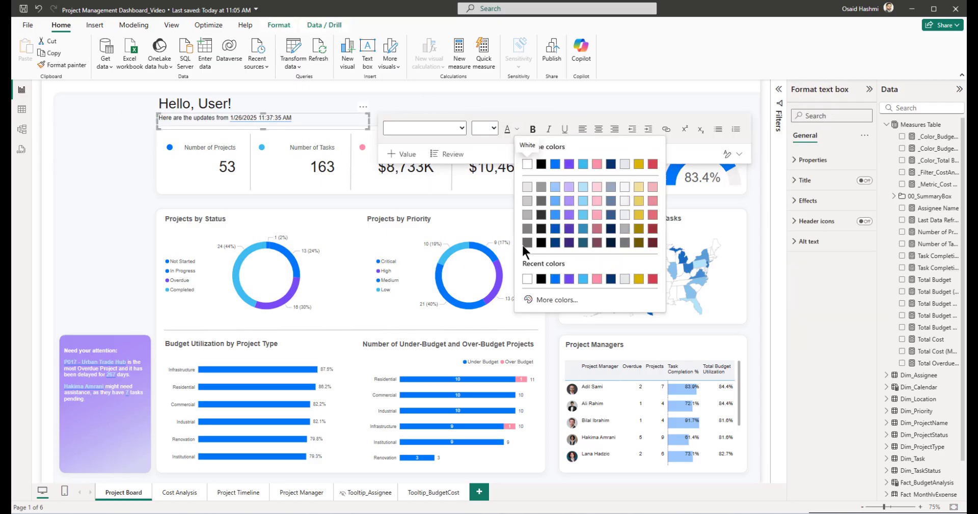
click(541, 229)
click(99, 130)
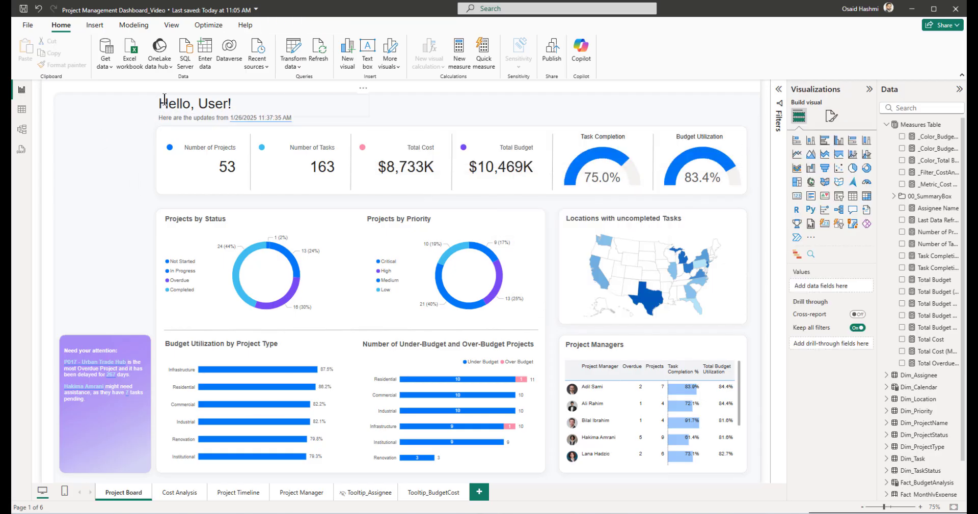
Step: Group the "Hello, User!" greeting and the updates text box on the Project Board page
drag(141, 90, 355, 127)
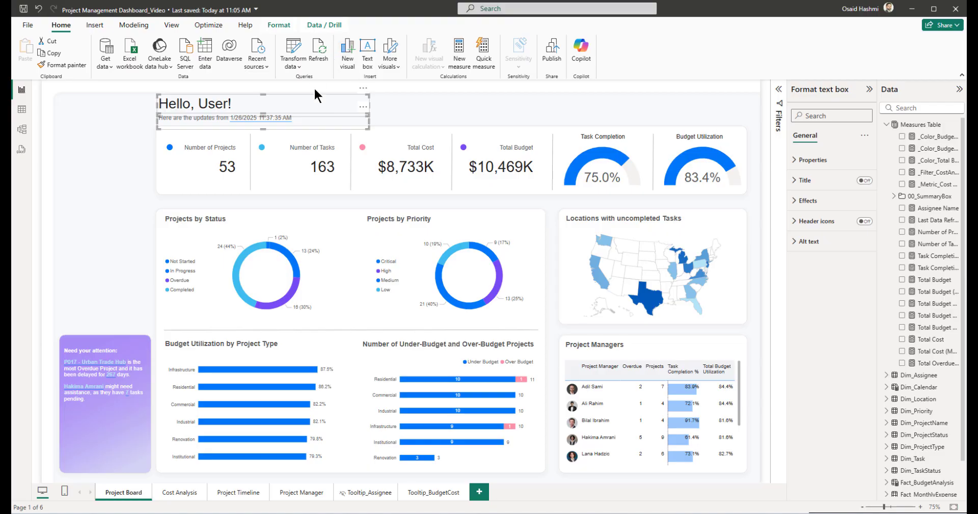
right_click(311, 100)
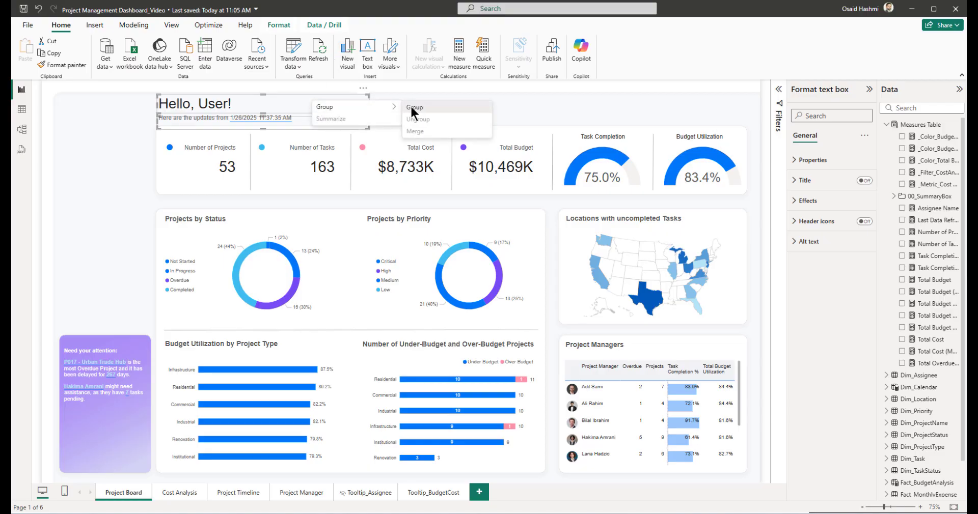
click(458, 106)
Step: Copy the updates text box from the Project Board page to the Cost Analysis page
click(316, 121)
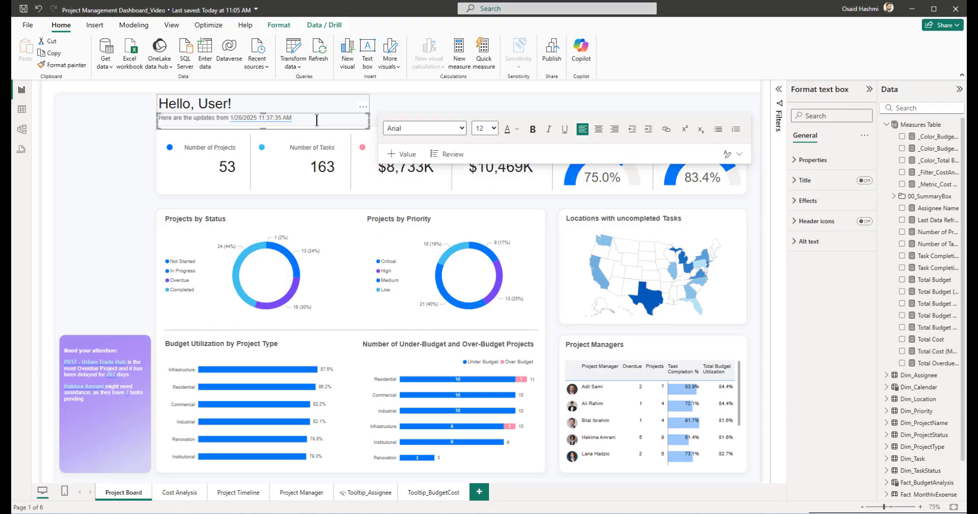
click(53, 53)
click(168, 498)
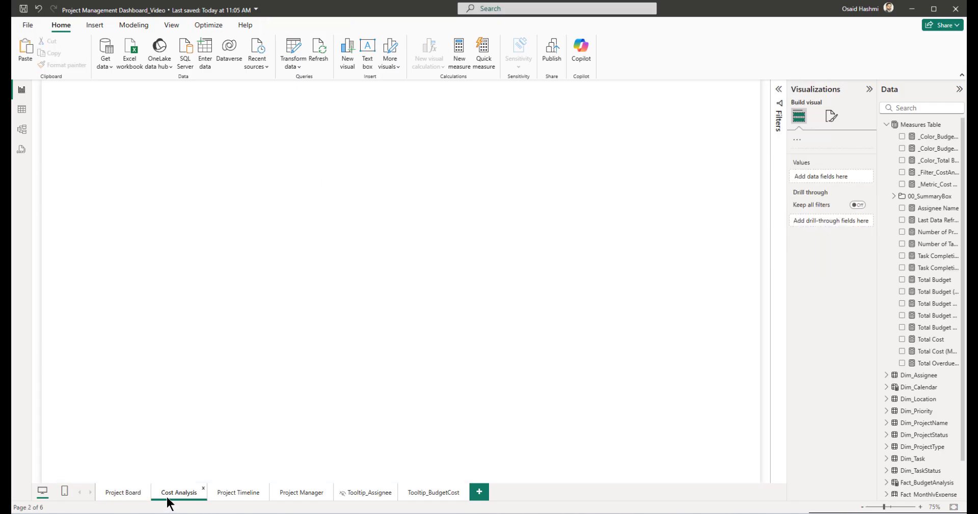
key(ctrl+v)
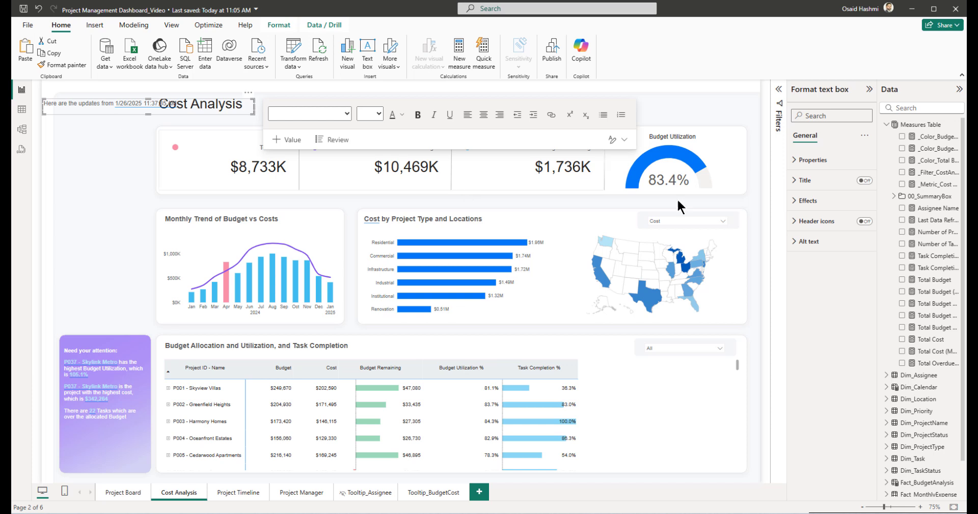
Step: Set the pasted updates text box to width 397, at horizontal position 1481 and vertical position 81
click(812, 161)
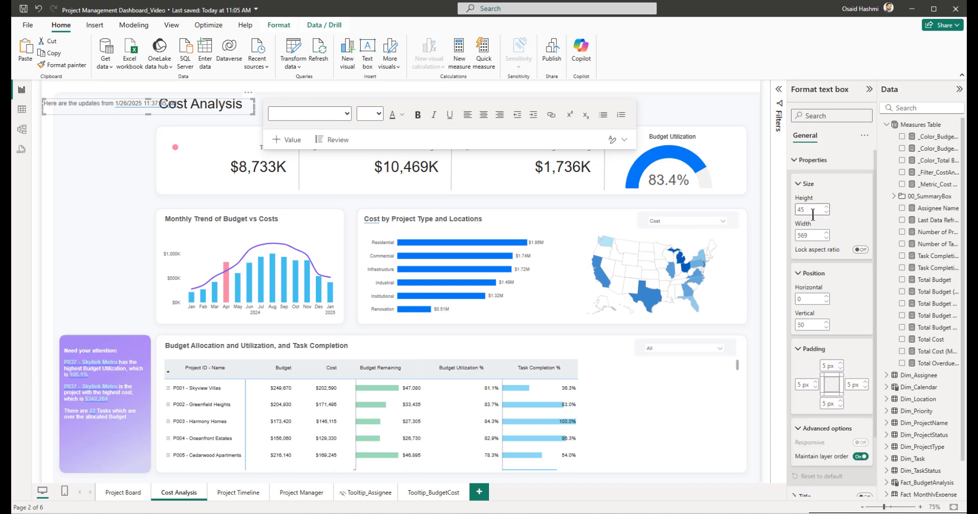
double_click(814, 234)
text(397)
key(Tab)
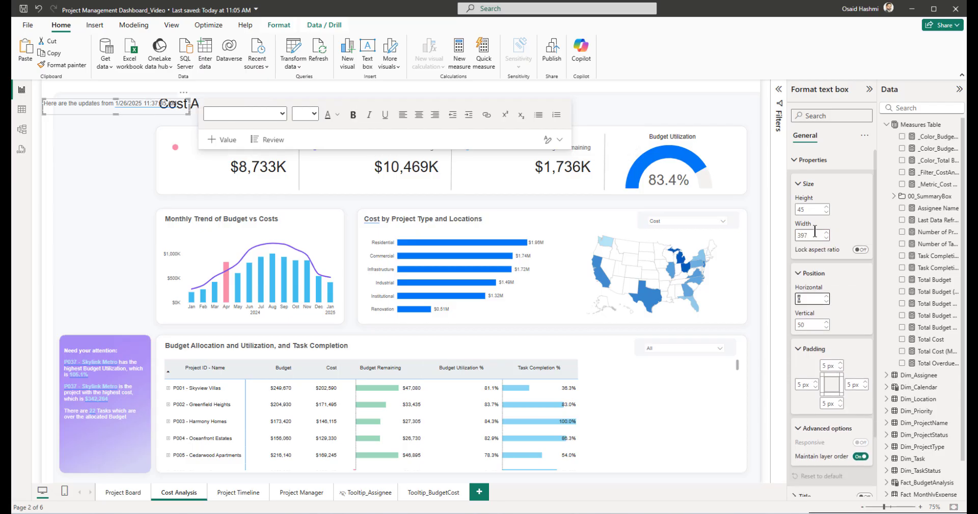
text(1481)
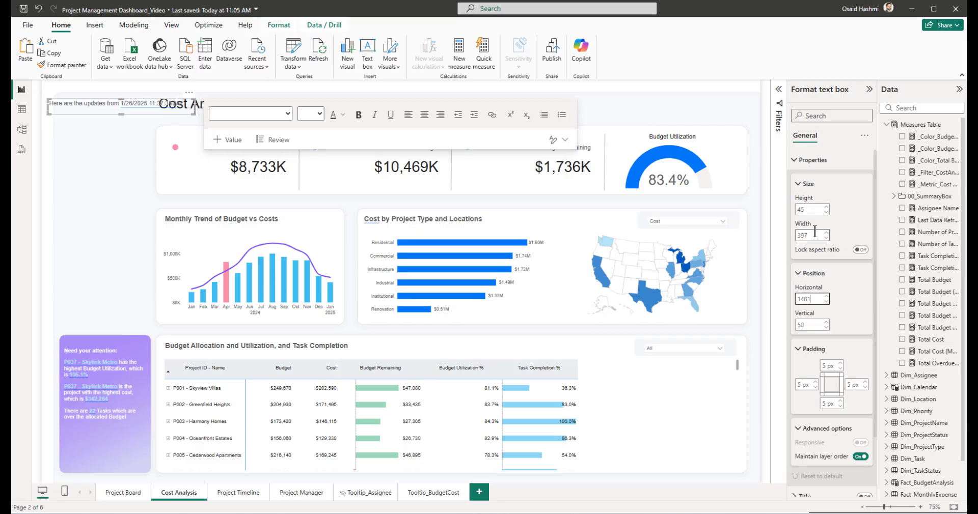
key(Tab)
text(80)
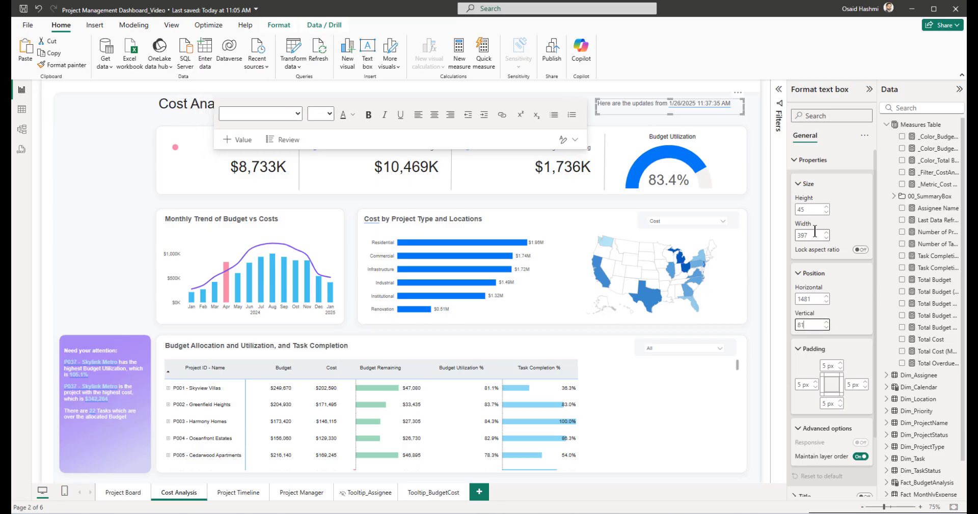
click(716, 122)
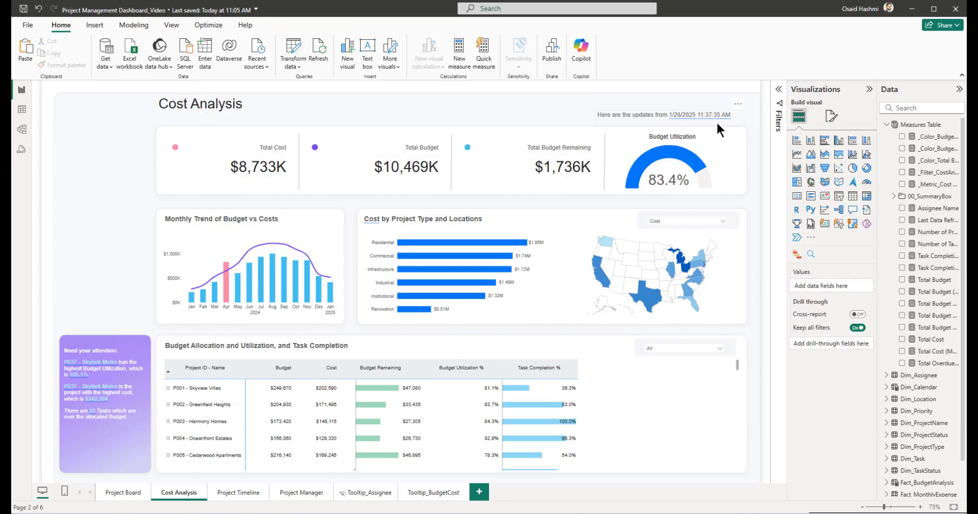
Step: Copy the Cost Analysis page's updates text box to the Project Timeline page and open the Project Manager page
click(716, 121)
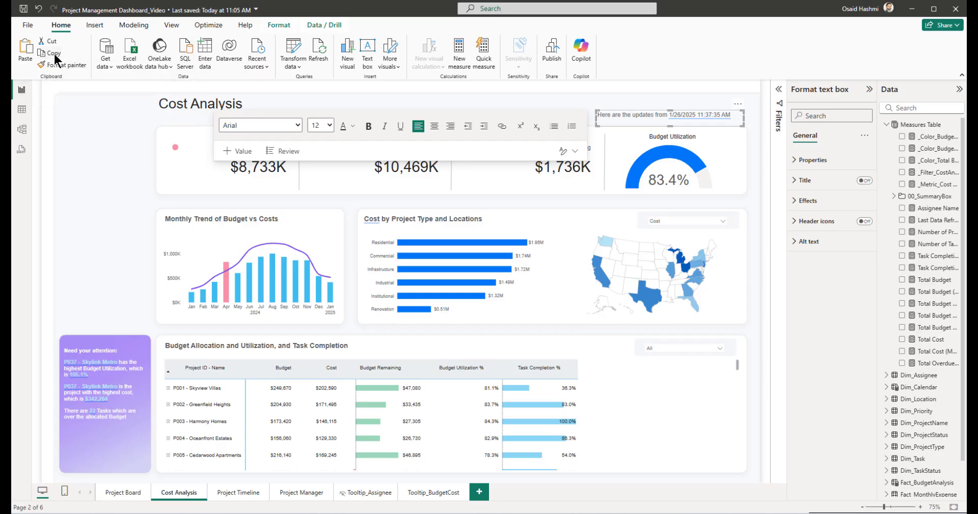
click(227, 495)
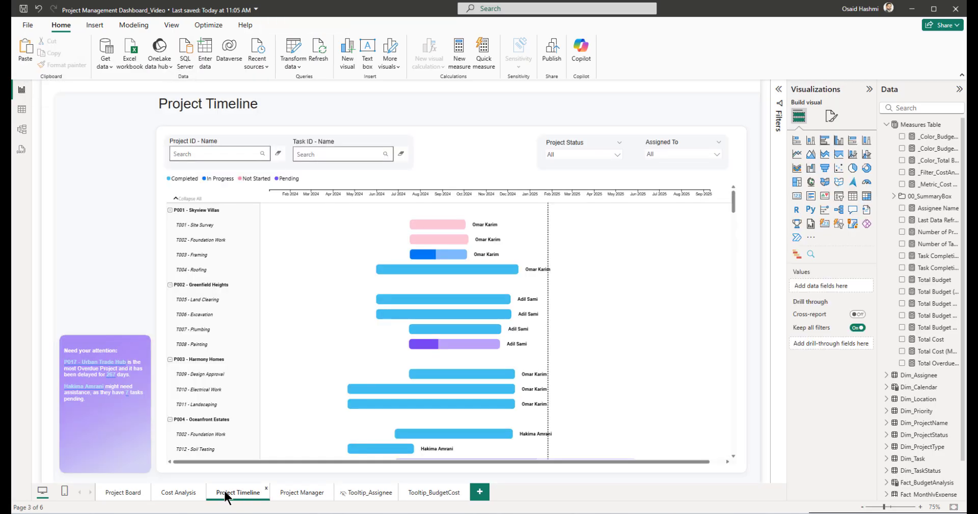
key(ctrl+v)
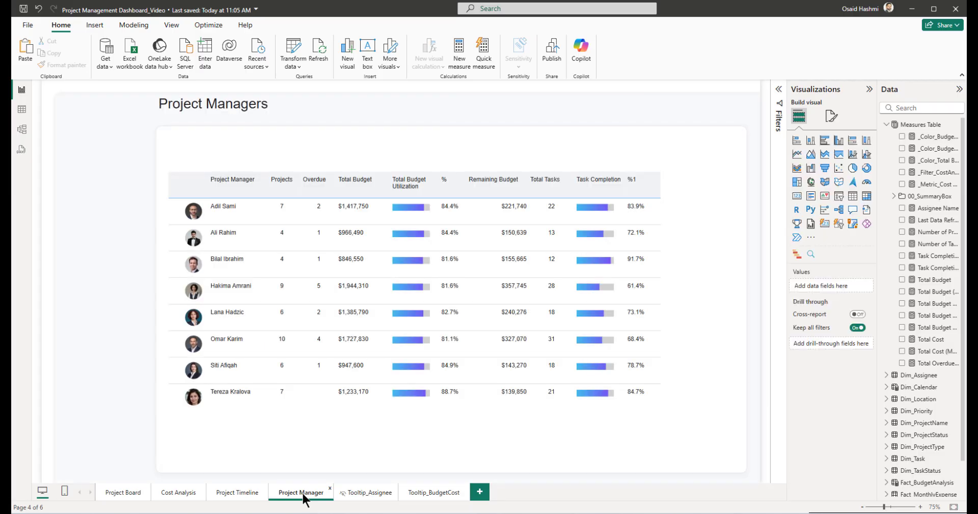
click(104, 183)
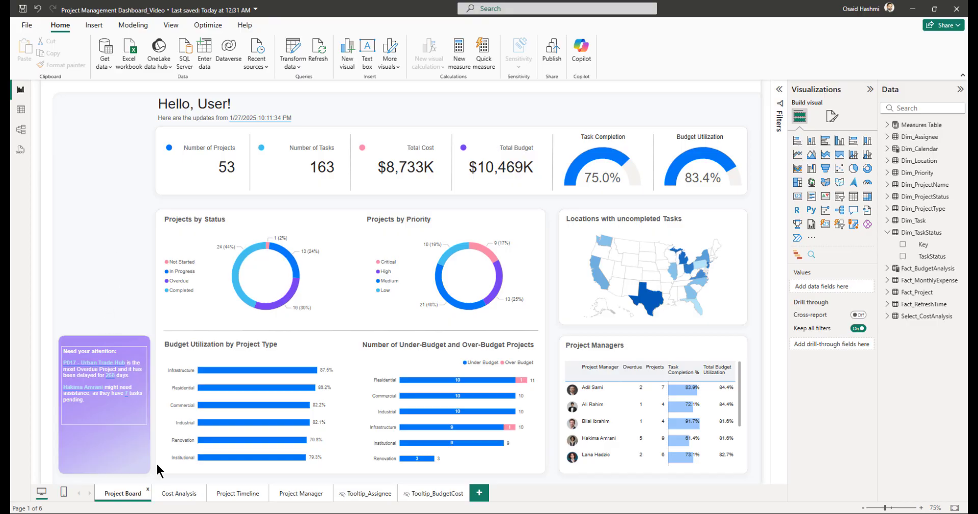
Step: Review the Cost Analysis, Project Timeline and Project Manager pages and return to the Project Board page
click(170, 494)
click(239, 494)
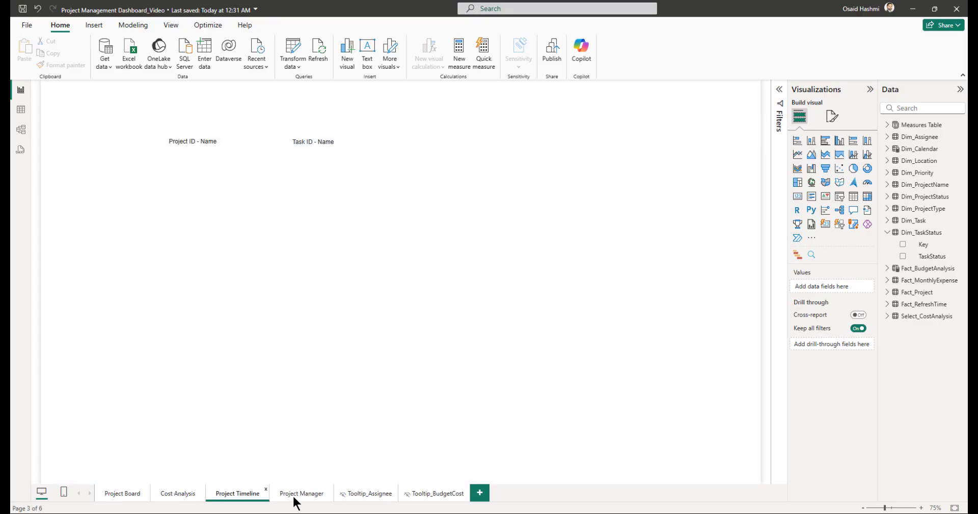
click(294, 494)
click(234, 494)
click(173, 494)
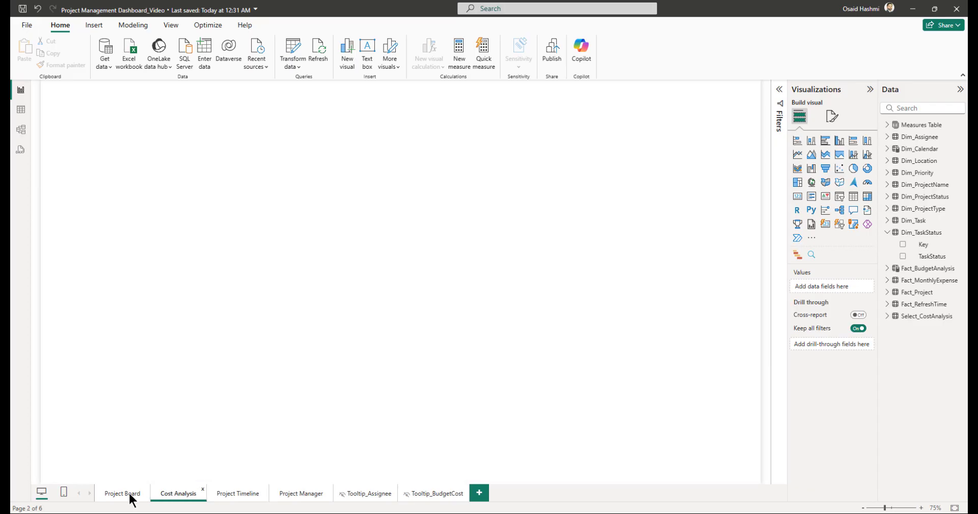
click(124, 493)
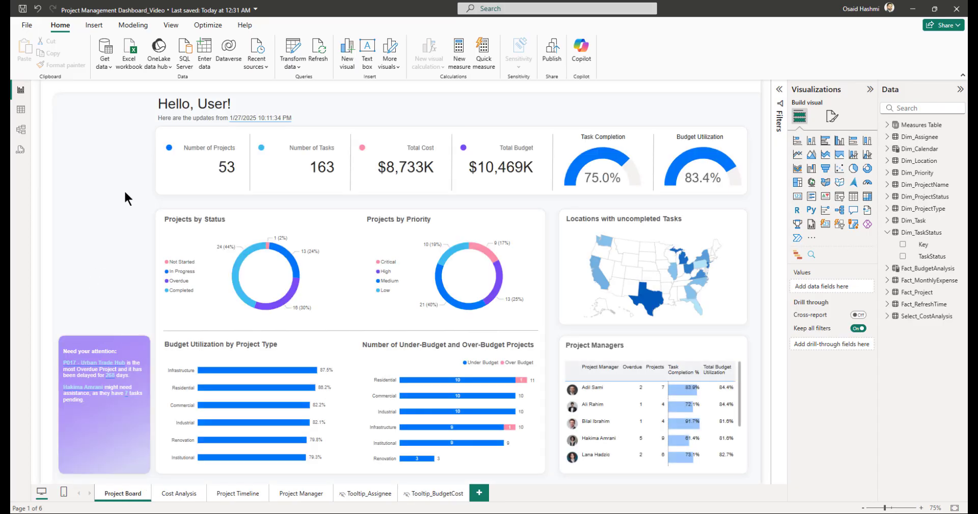
Step: Insert a blank button on the Project Board page and place it in the empty sidebar area above the attention box
click(95, 25)
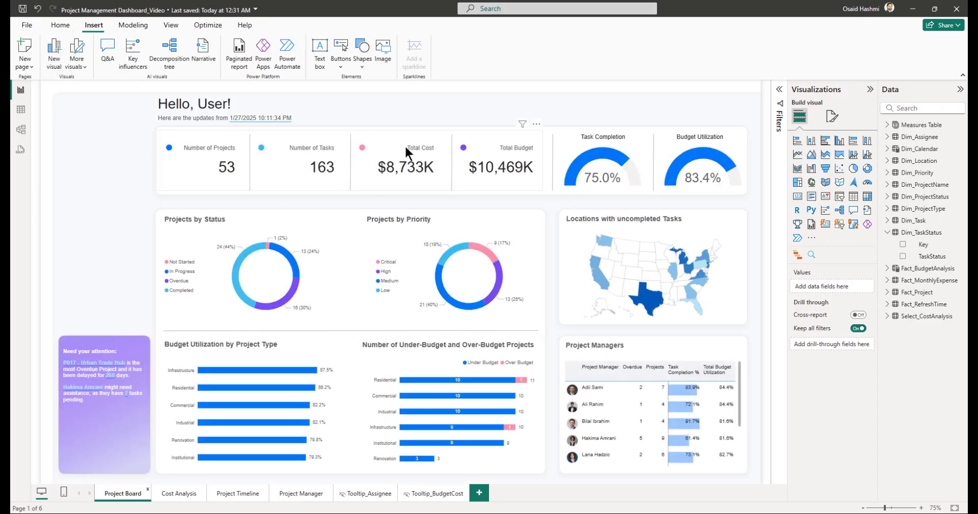
click(340, 61)
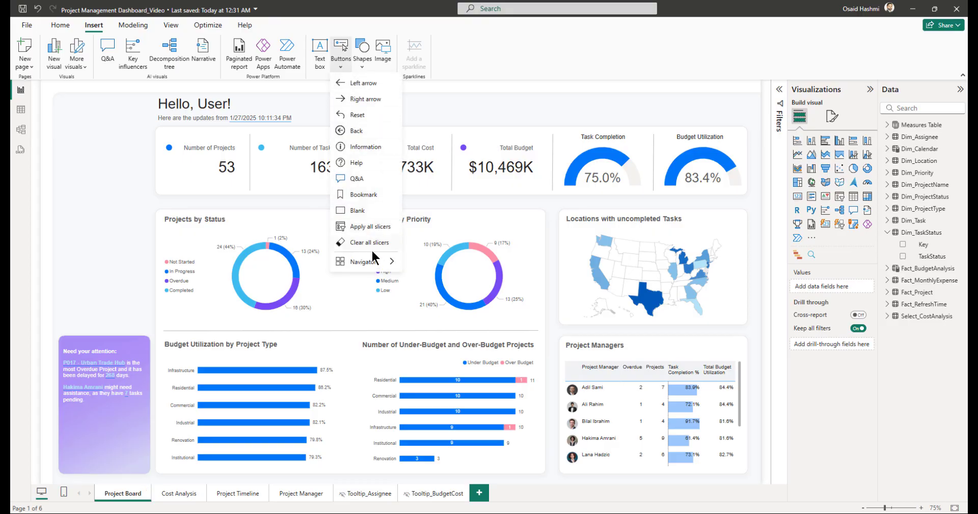
click(359, 210)
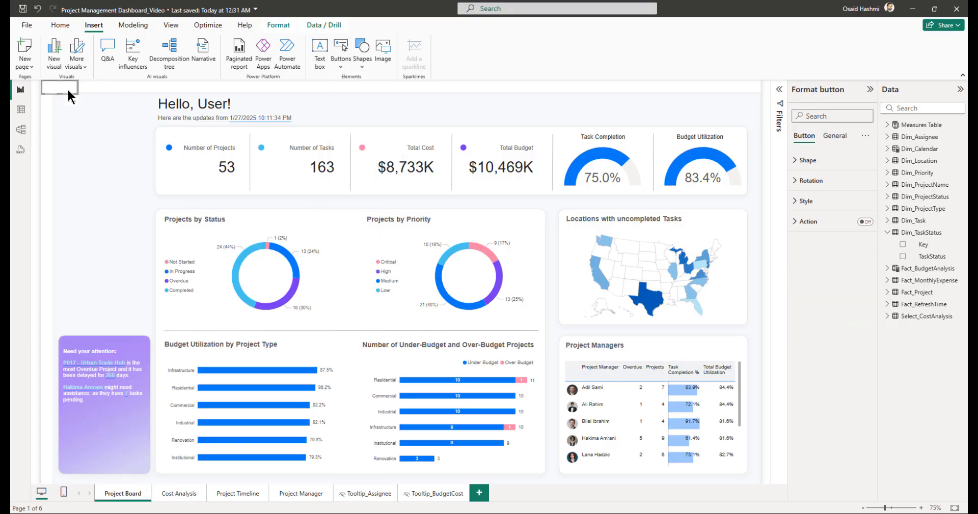
drag(72, 105, 109, 218)
Step: Set the blank button to height 40 and width 230, at horizontal position 57 and vertical position 296
click(834, 136)
click(812, 160)
click(813, 210)
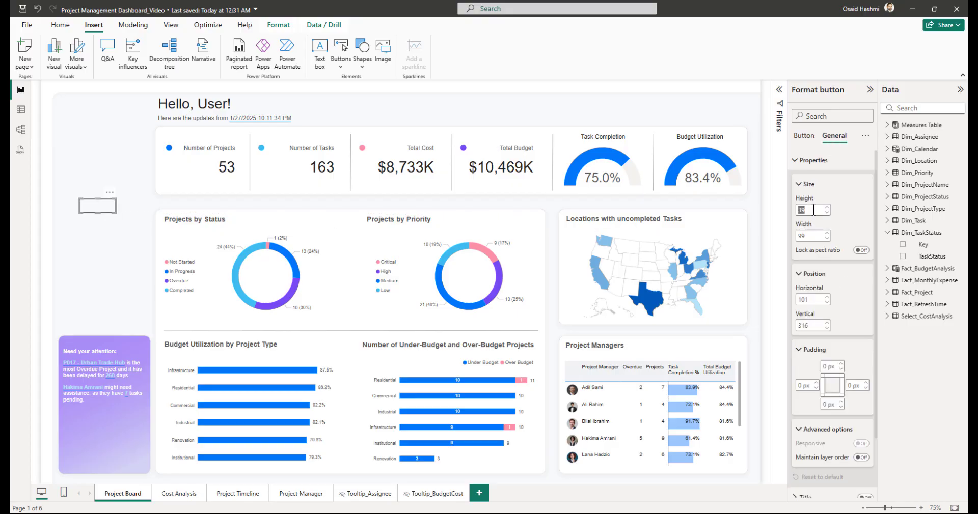
text(40)
key(Tab)
text(230)
key(Tab)
key(Tab)
key(Tab)
text(5)
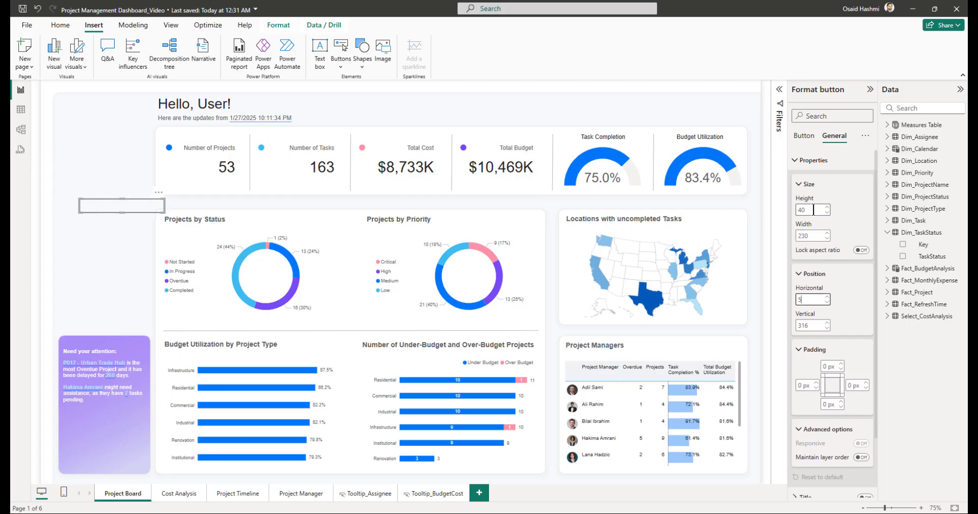
key(Tab)
text(2)
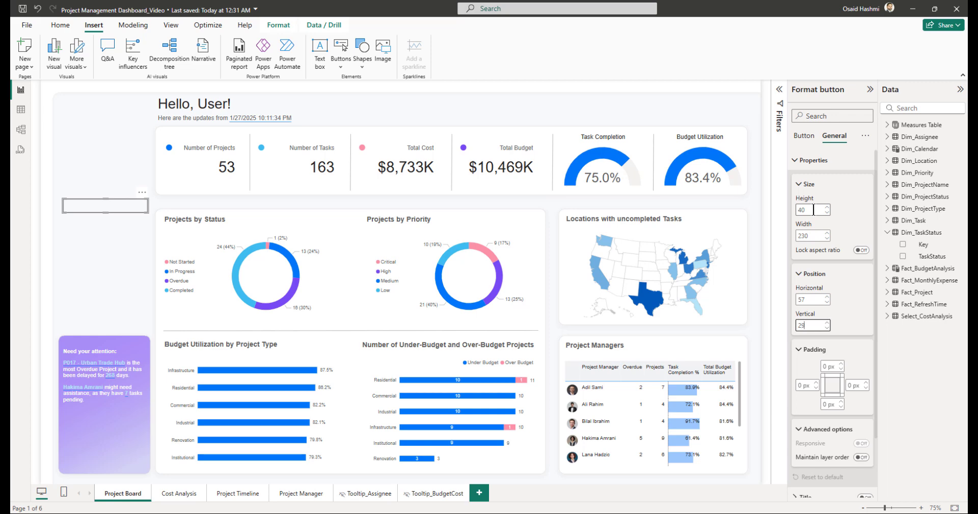
text(96)
key(Return)
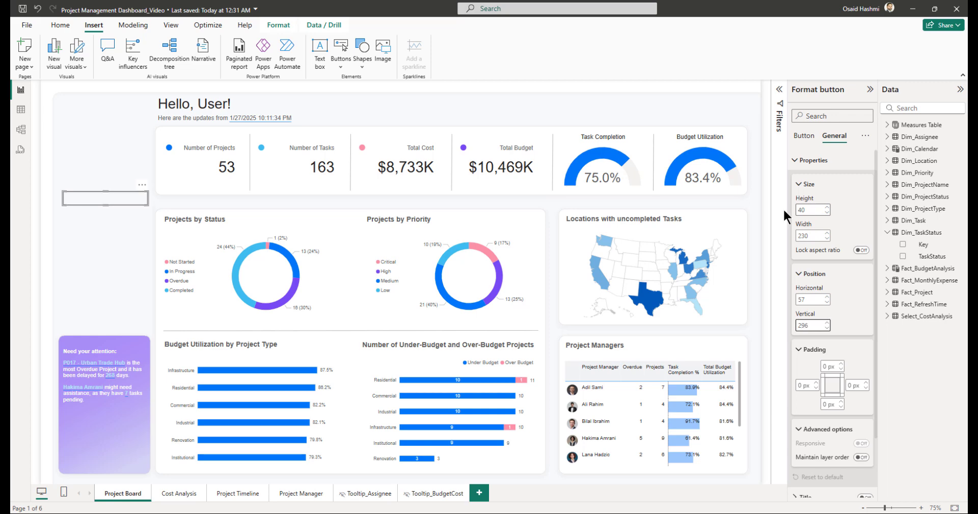
Step: Set the rounded corners of the blank button's rectangle shape to 12 px
click(96, 232)
click(116, 195)
click(807, 160)
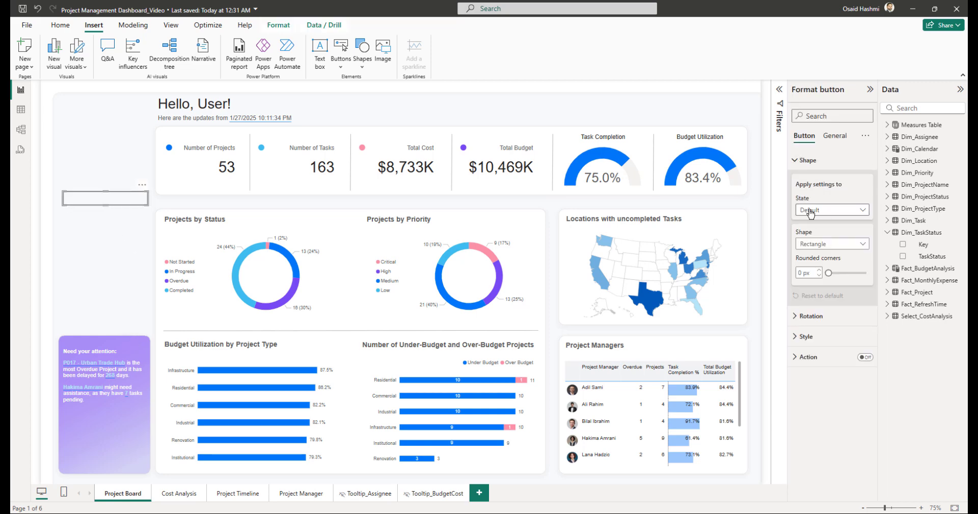
double_click(803, 273)
text(5)
text(12)
click(807, 160)
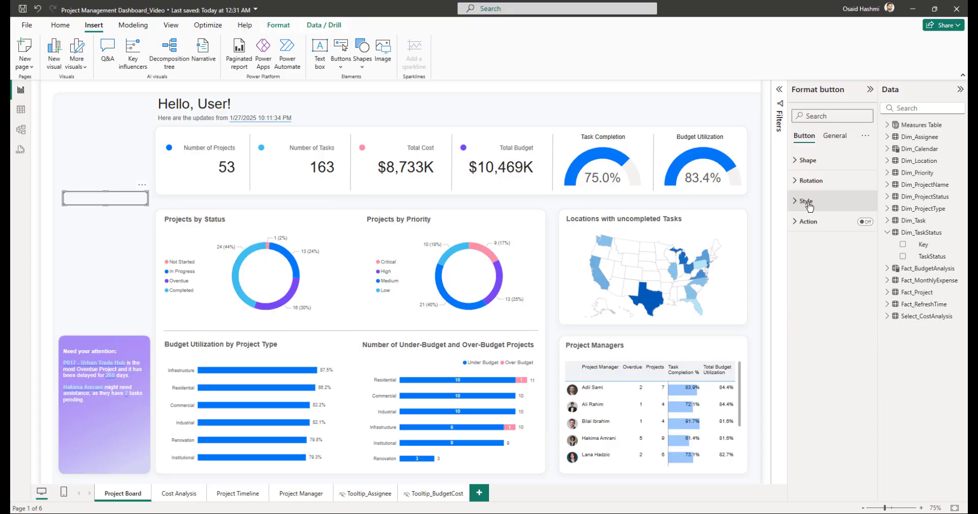
Step: Turn on the button's default-state text, reading "Project Board", with font size 11
click(809, 205)
click(825, 252)
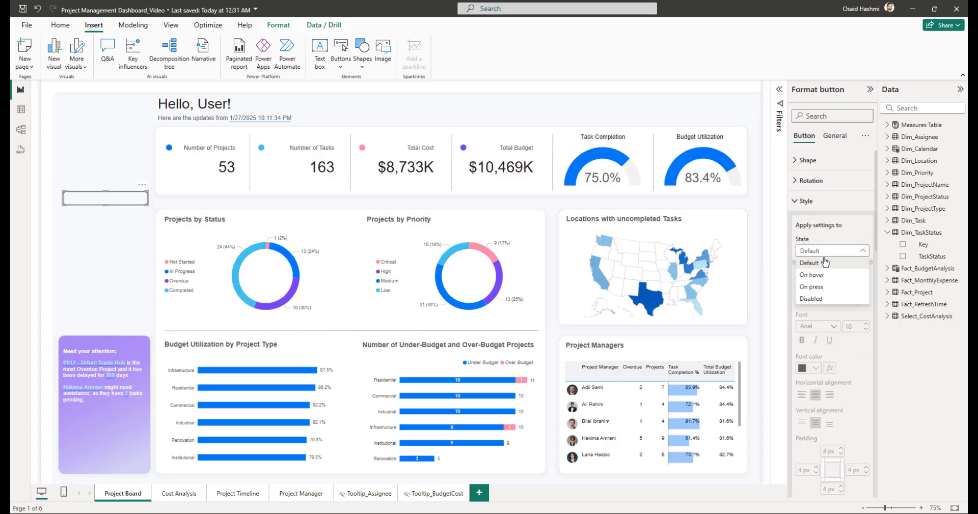
click(817, 263)
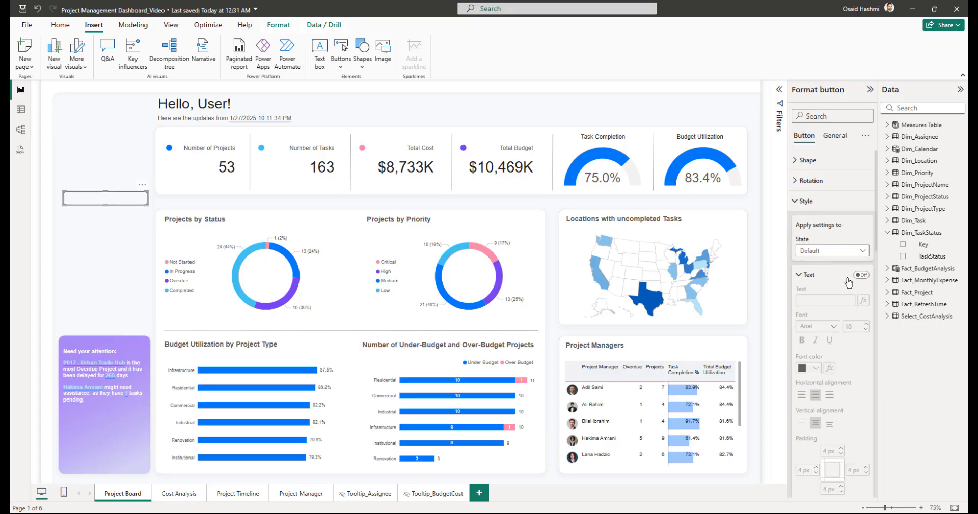
click(863, 275)
click(820, 301)
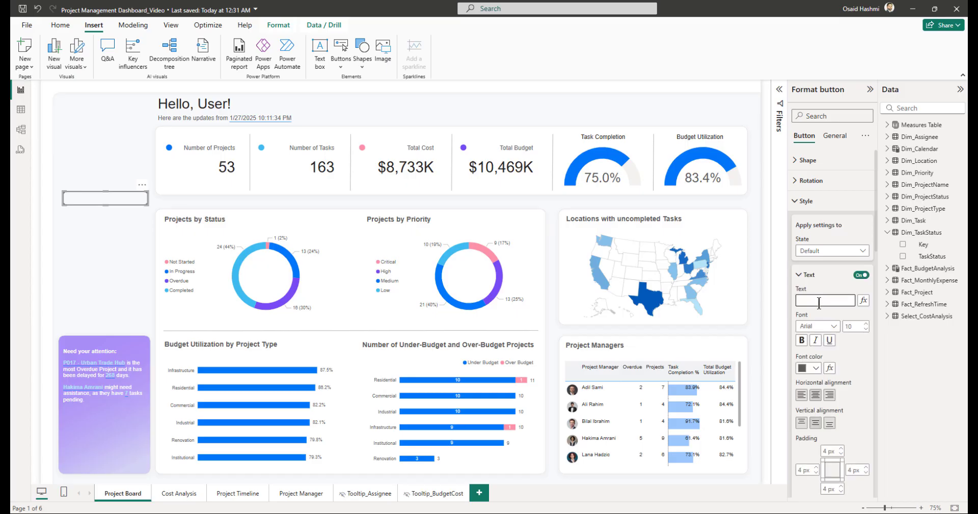
text(Proe)
key(BackSpace)
text(ject Board)
double_click(855, 329)
text(11)
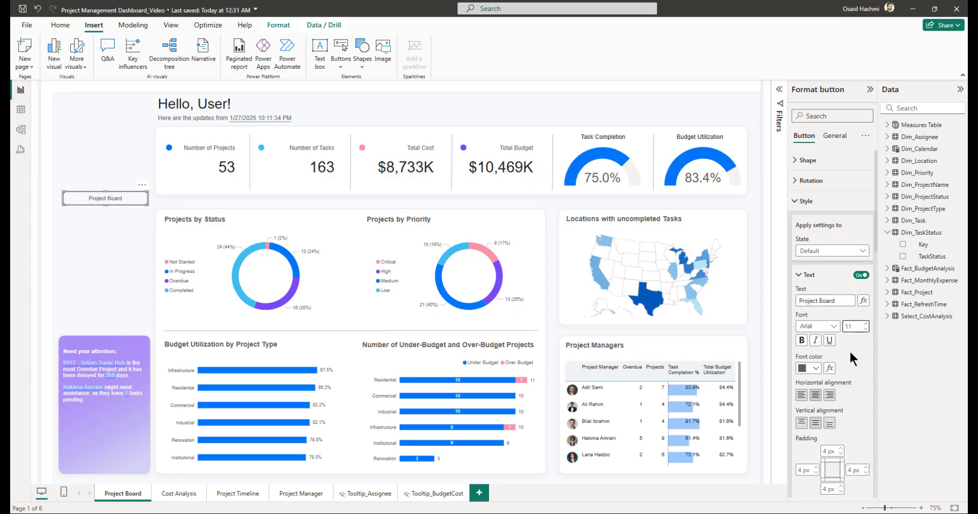
Step: Set the Project Board button's font color to white and turn off its icon
click(814, 368)
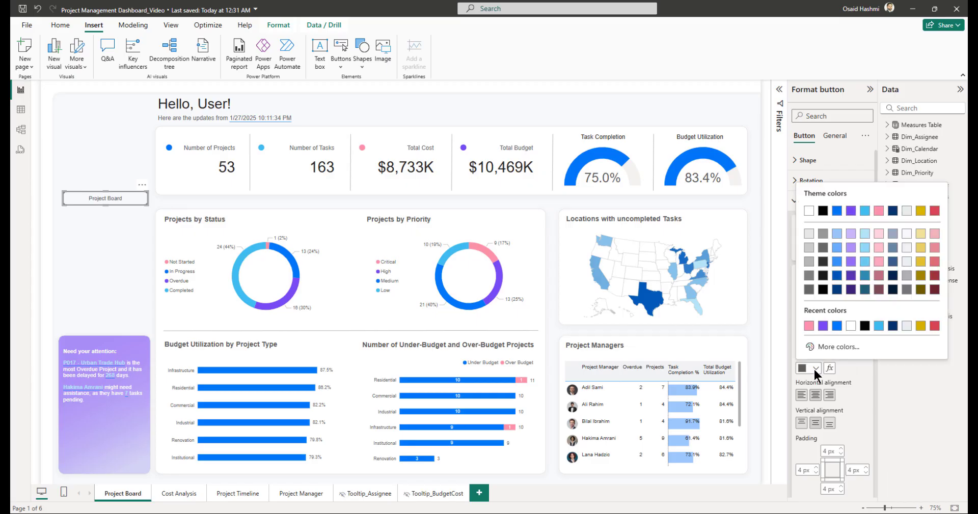
click(808, 211)
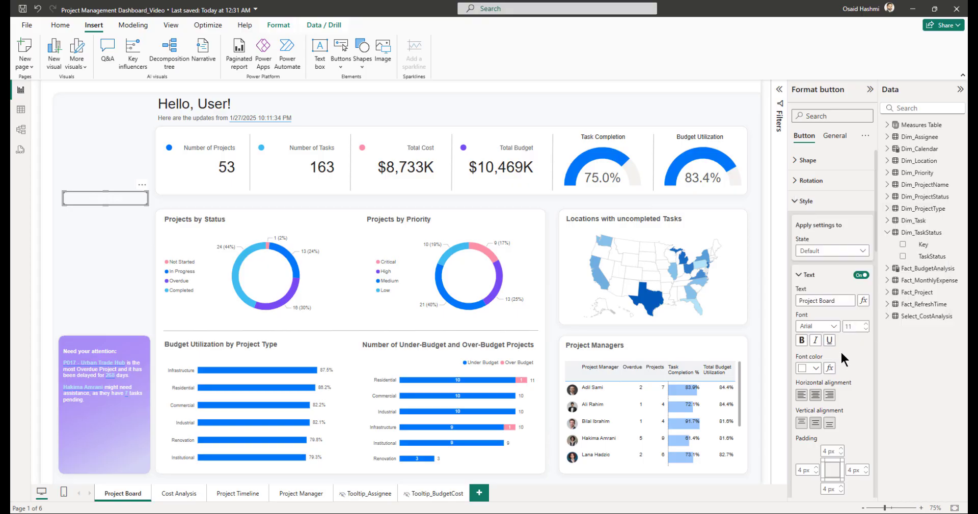
scroll(841, 351, down, 3)
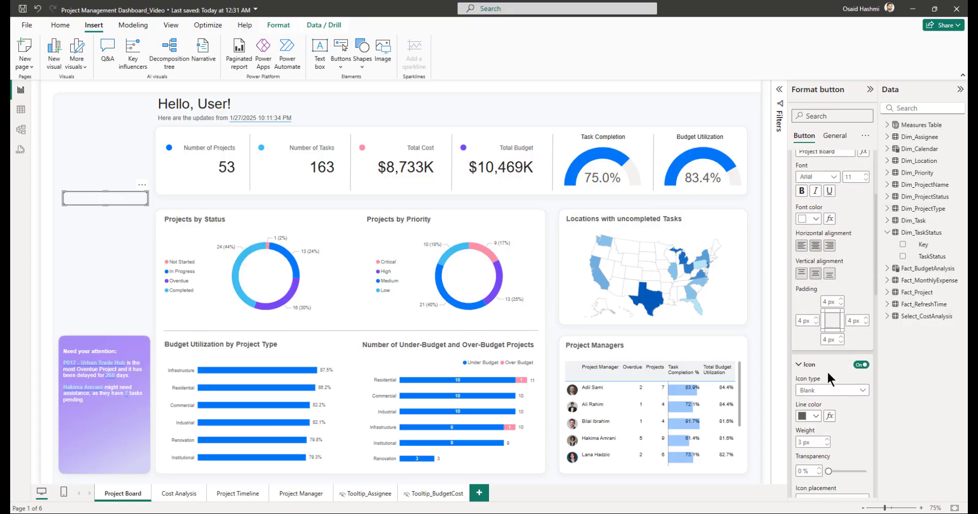
scroll(830, 374, down, 2)
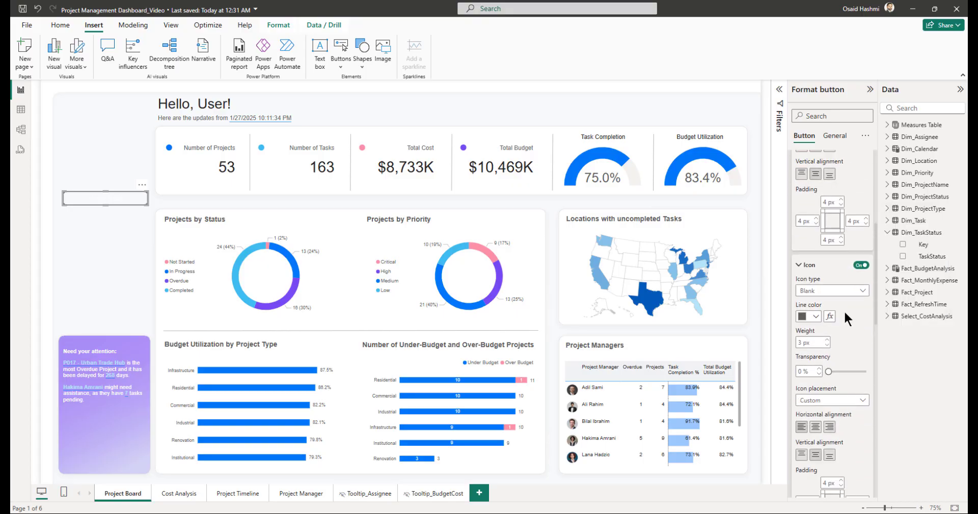
click(861, 267)
Step: Turn on the button's fill and use overview_selected.svg from the SVGs folder as the fill image
scroll(823, 278, down, 6)
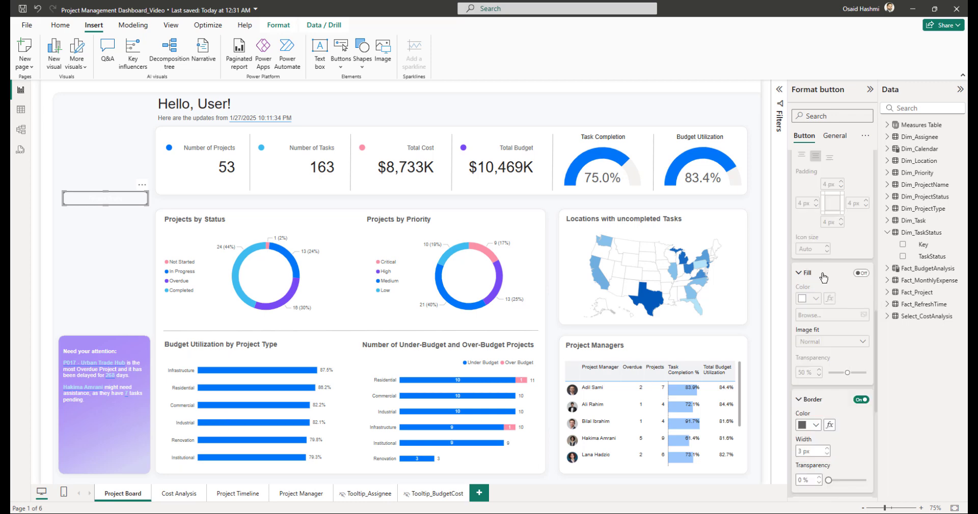
click(860, 274)
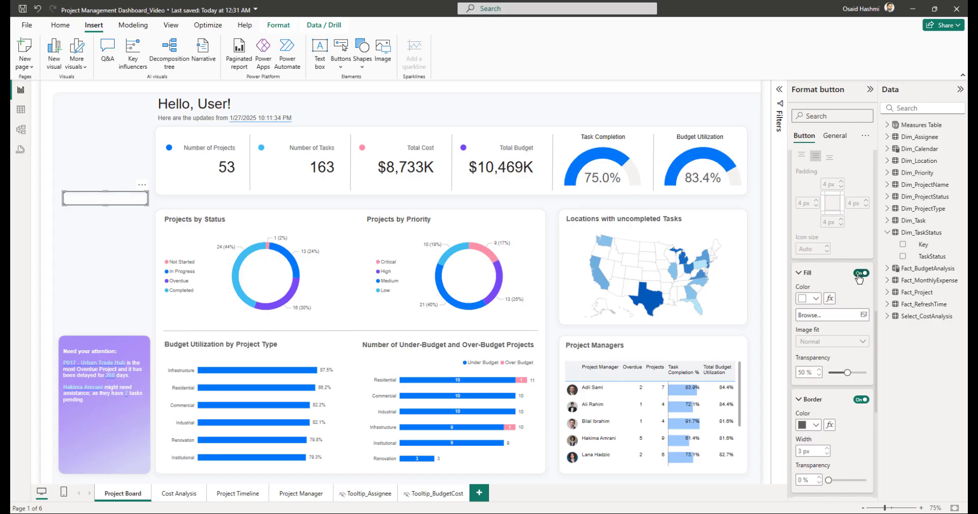
click(858, 318)
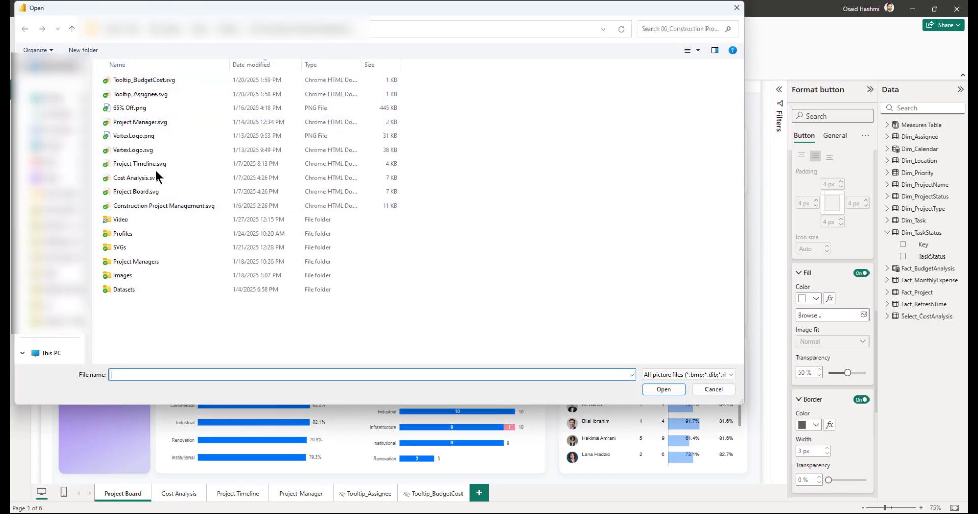
double_click(121, 248)
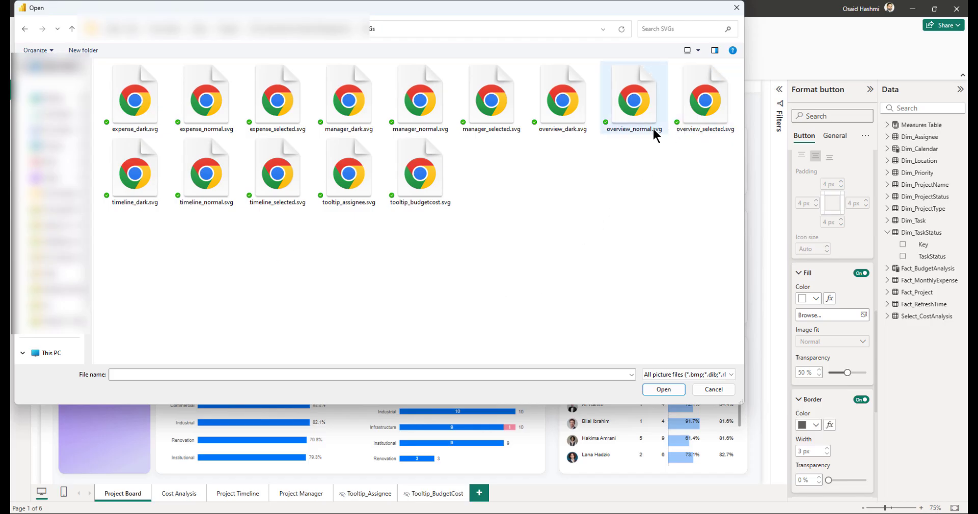
double_click(700, 122)
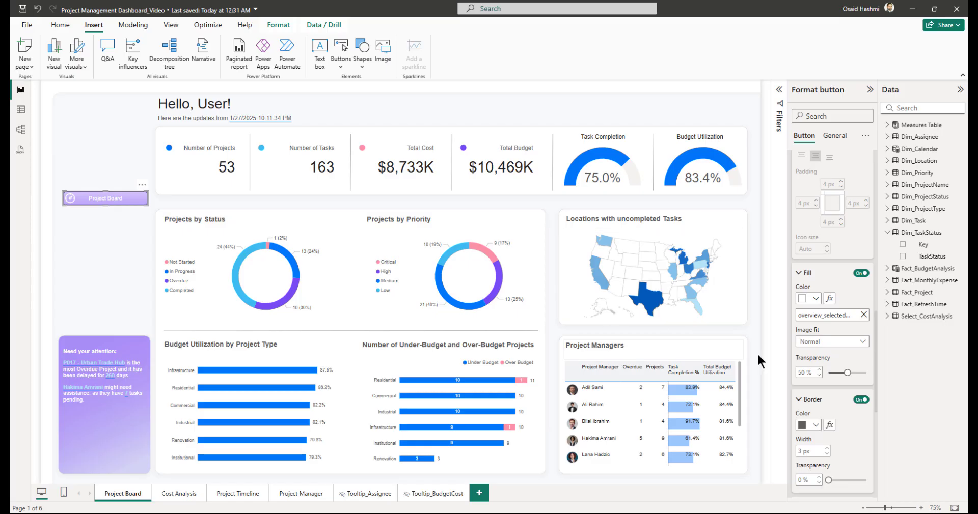
Step: Set the fill image's transparency to 0% and its image fit to Fit
drag(846, 373, 815, 378)
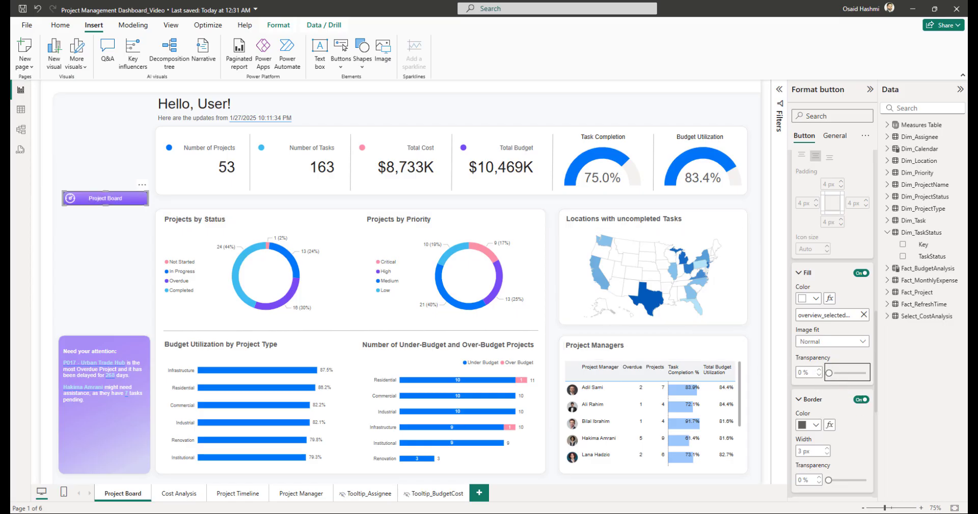
click(814, 342)
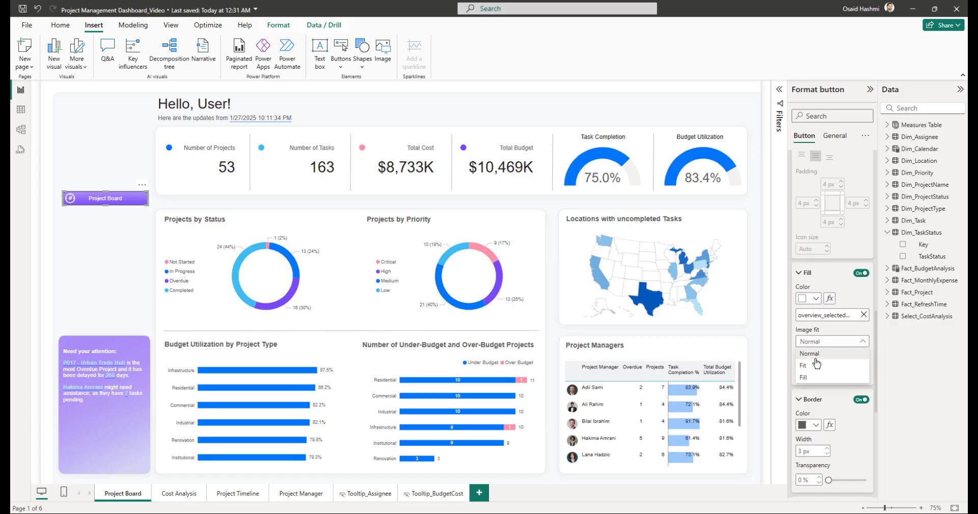
click(813, 369)
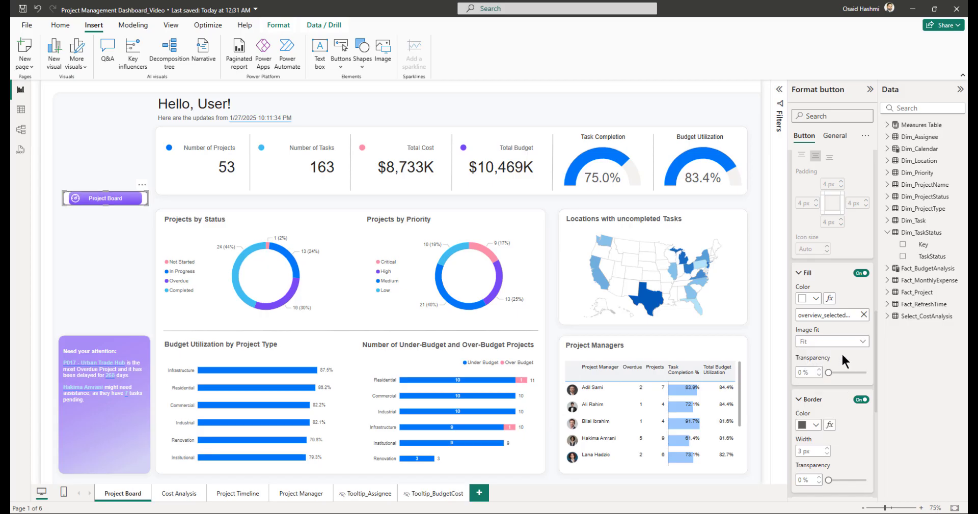
Step: Try a height of 45 for the Project Board button
click(117, 200)
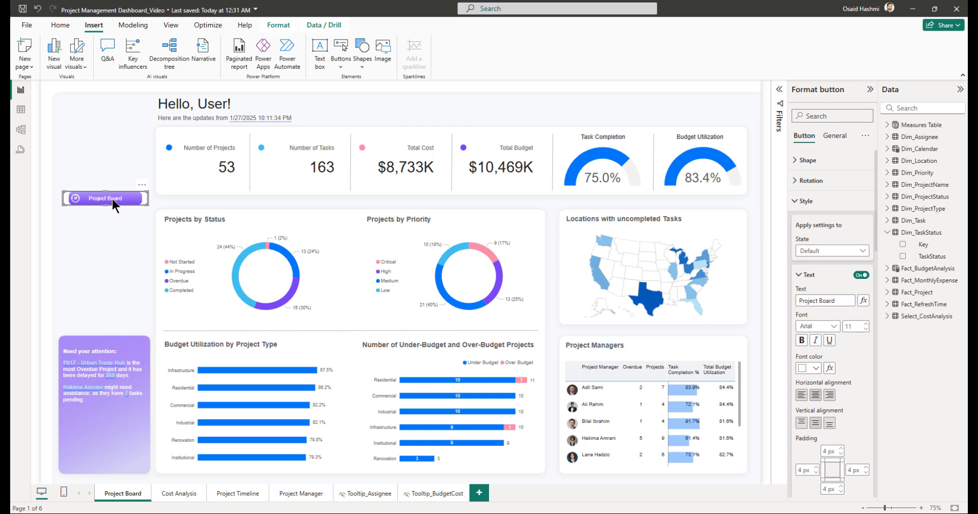
click(834, 136)
click(815, 161)
double_click(809, 211)
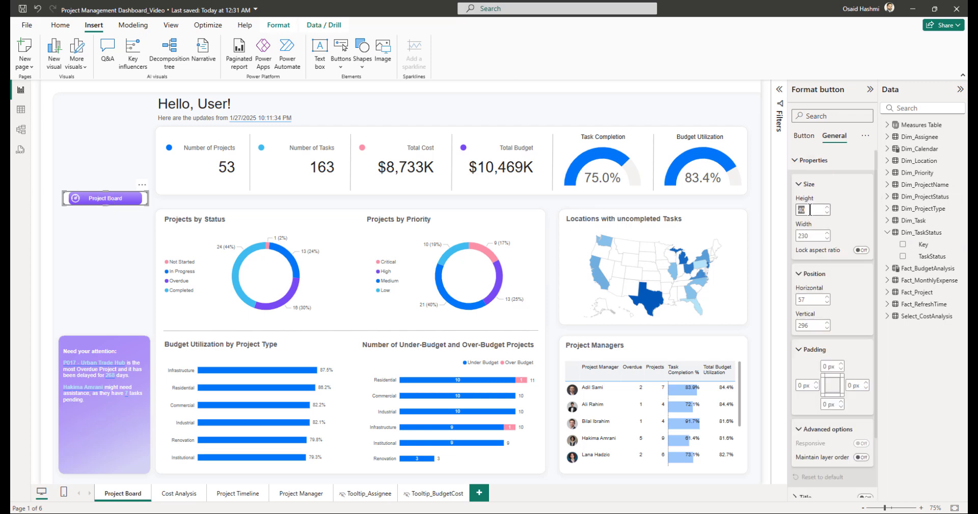
text(41)
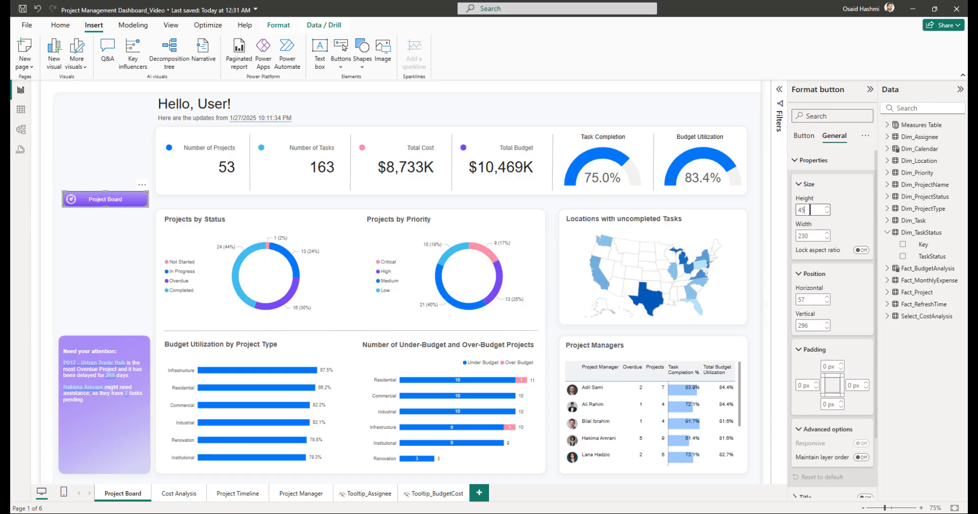
Step: Turn off the border in the Project Board button's default-state style
click(803, 135)
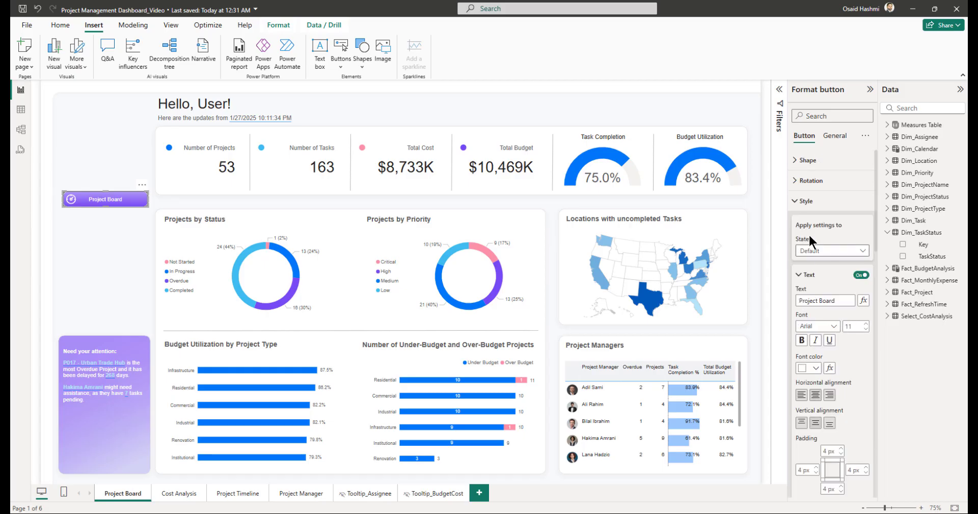
click(814, 204)
click(815, 209)
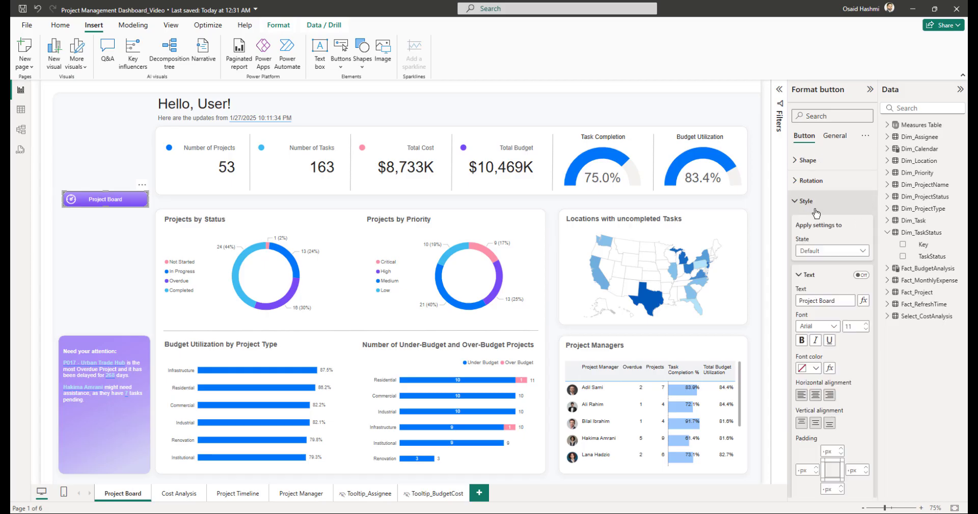
click(808, 275)
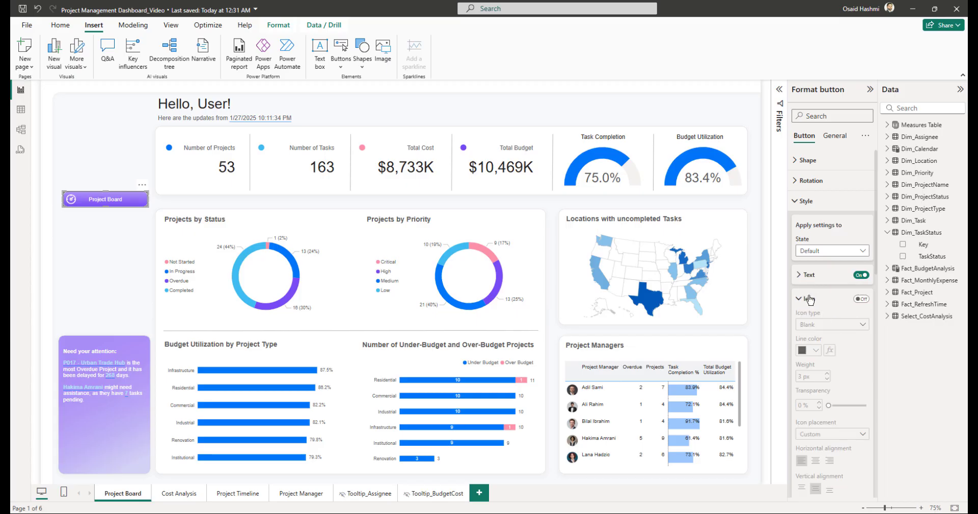
click(809, 299)
click(814, 323)
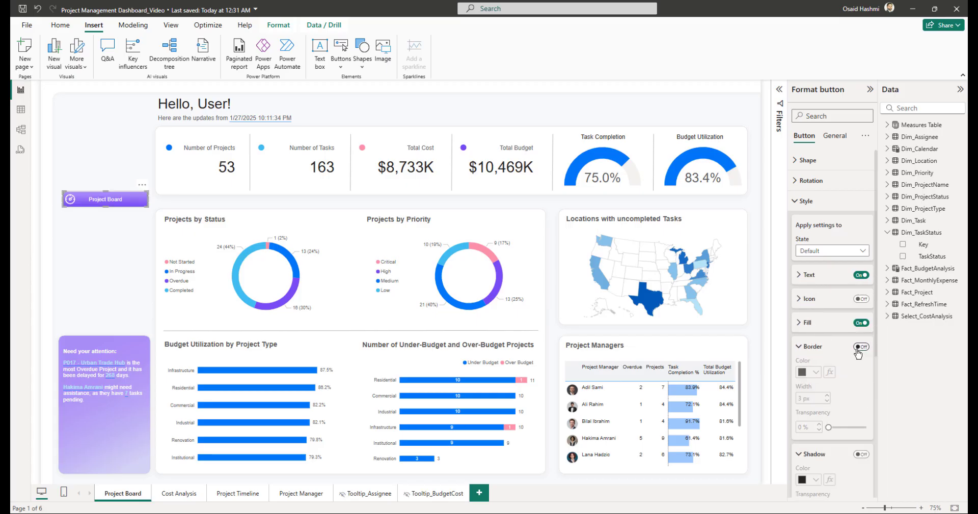
click(138, 234)
Step: Set the Project Board button's height to 40
click(126, 200)
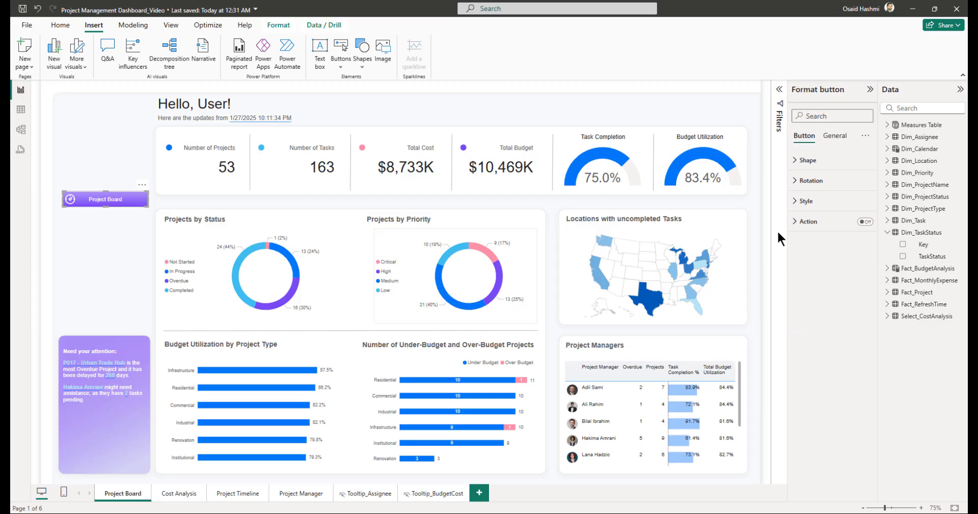
click(834, 135)
click(819, 161)
click(814, 210)
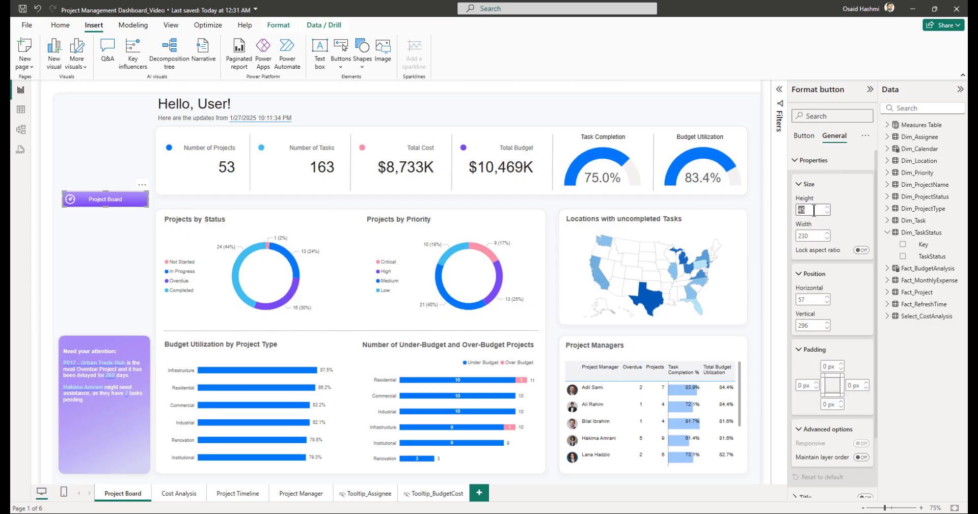
text(44)
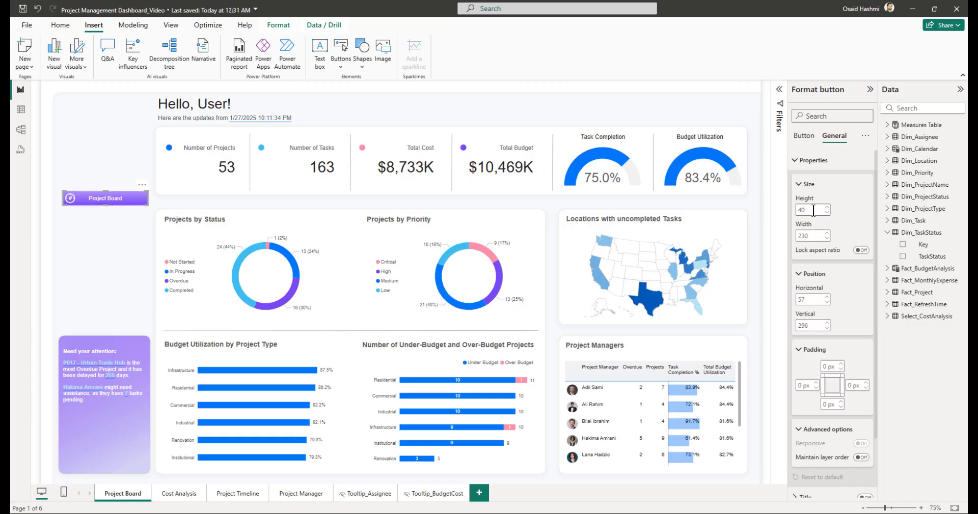
click(99, 240)
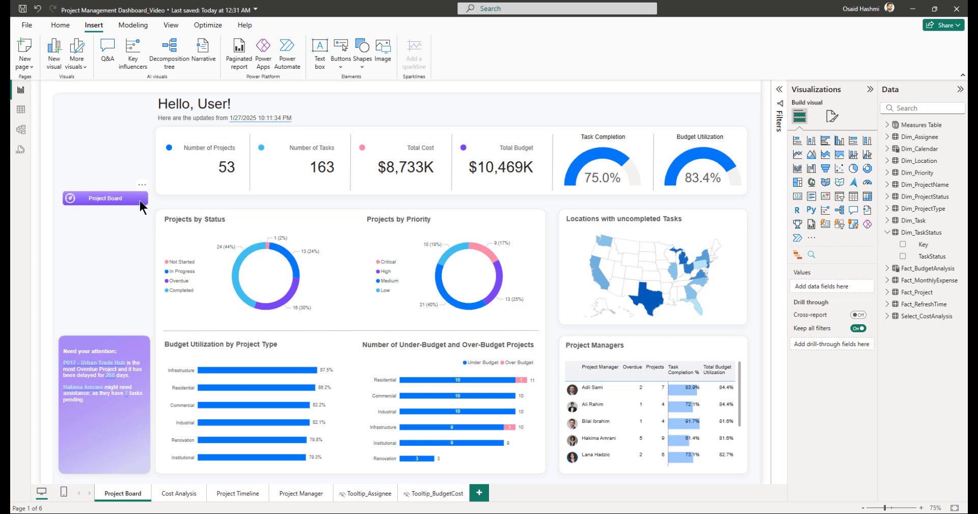
Step: Check the Project Board button's text, fill and border styling in the Default, On hover and On press states
click(139, 200)
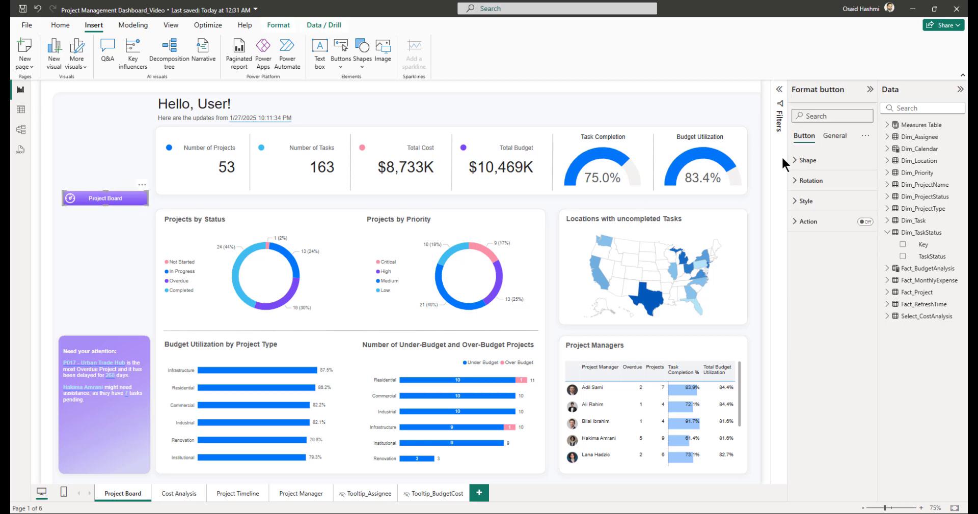
click(810, 202)
scroll(835, 371, down, 6)
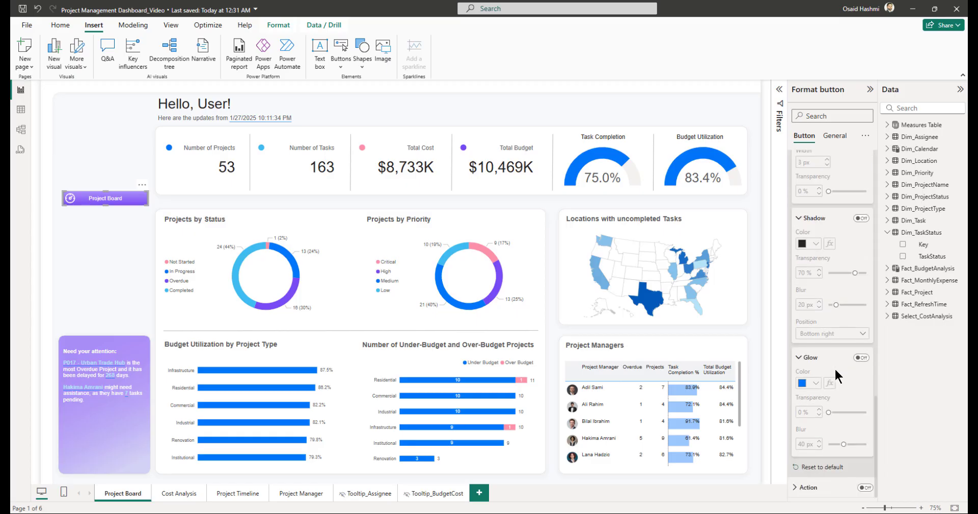
scroll(834, 367, up, 4)
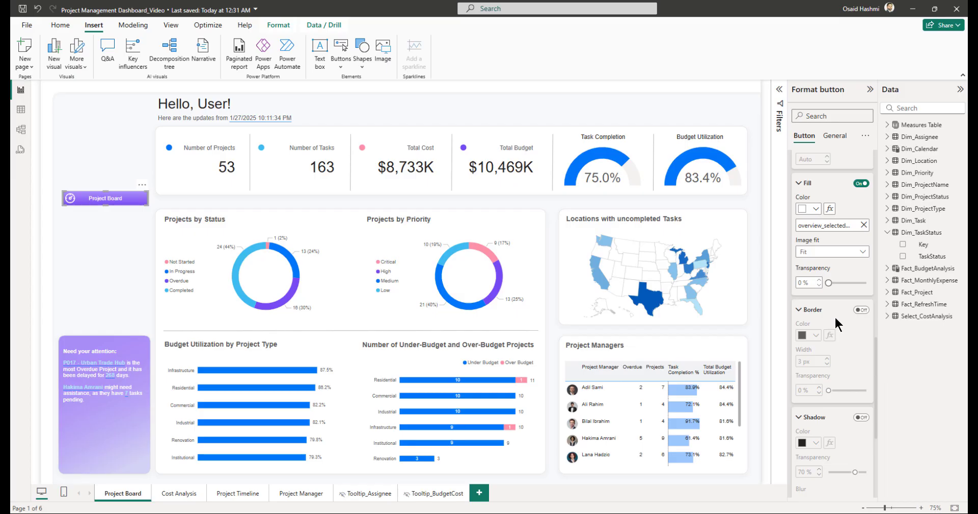
scroll(834, 316, up, 5)
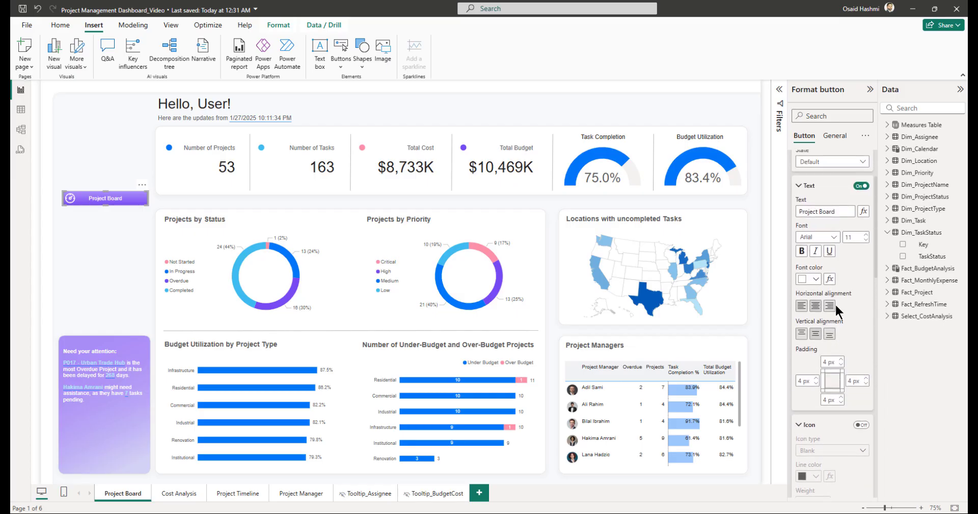
scroll(835, 307, up, 2)
click(830, 251)
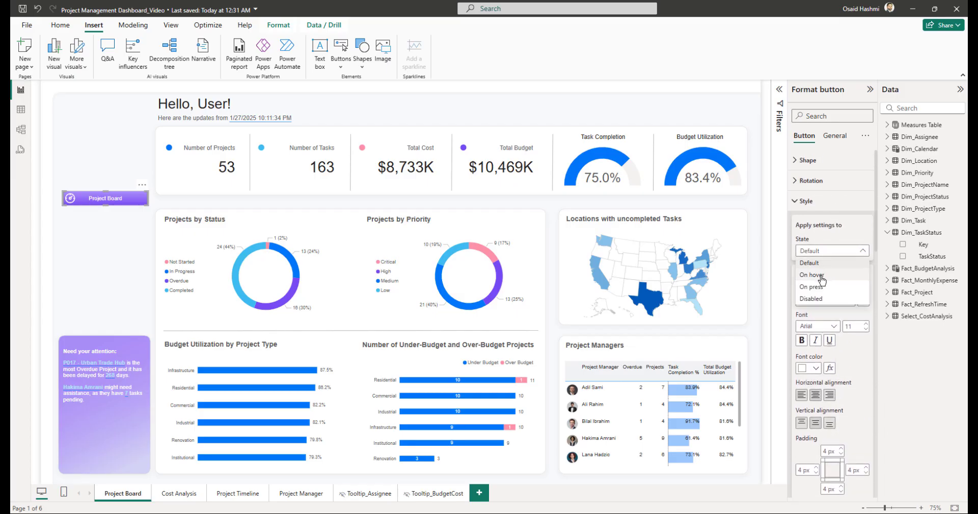
click(820, 275)
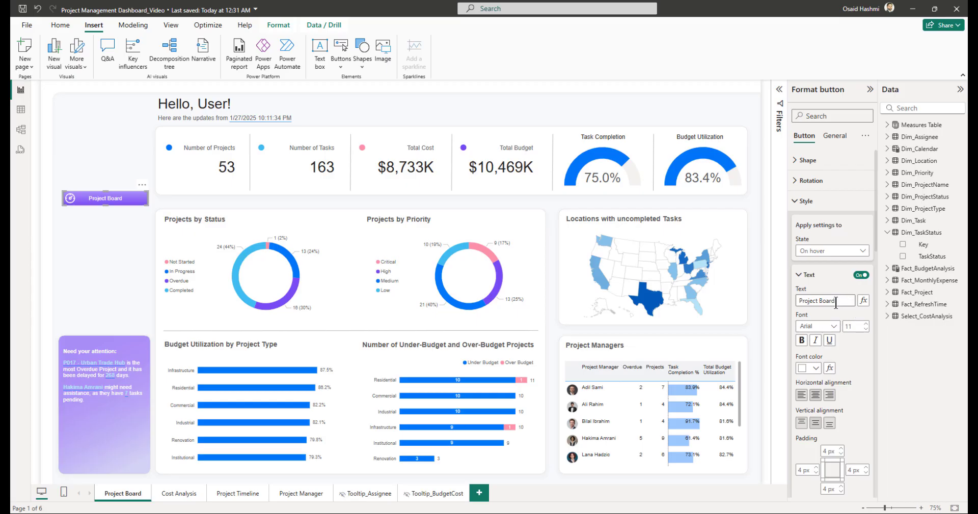
scroll(841, 316, down, 5)
scroll(844, 321, down, 2)
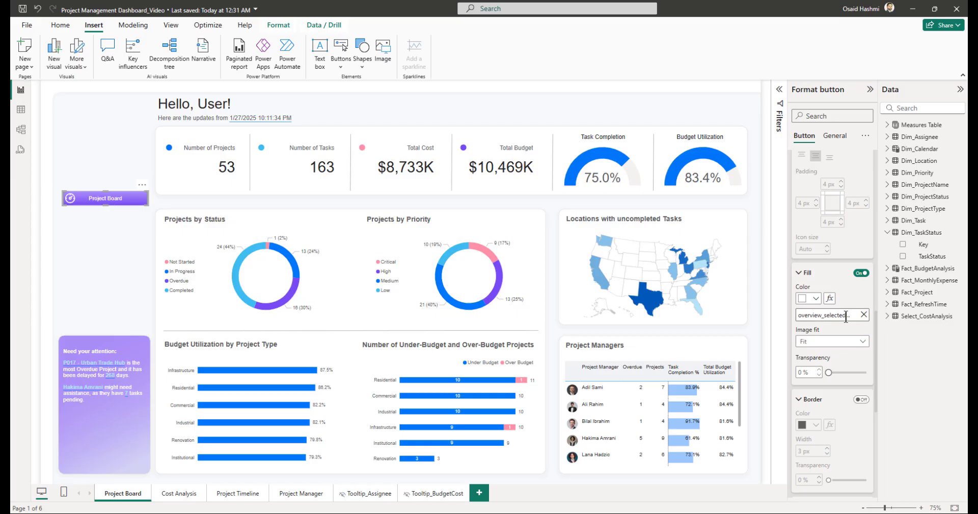
scroll(841, 341, up, 7)
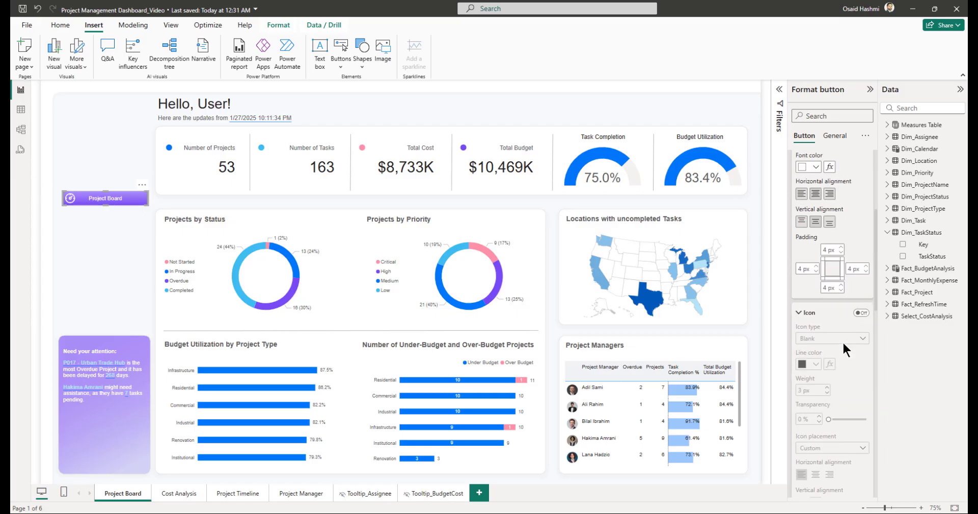
click(814, 251)
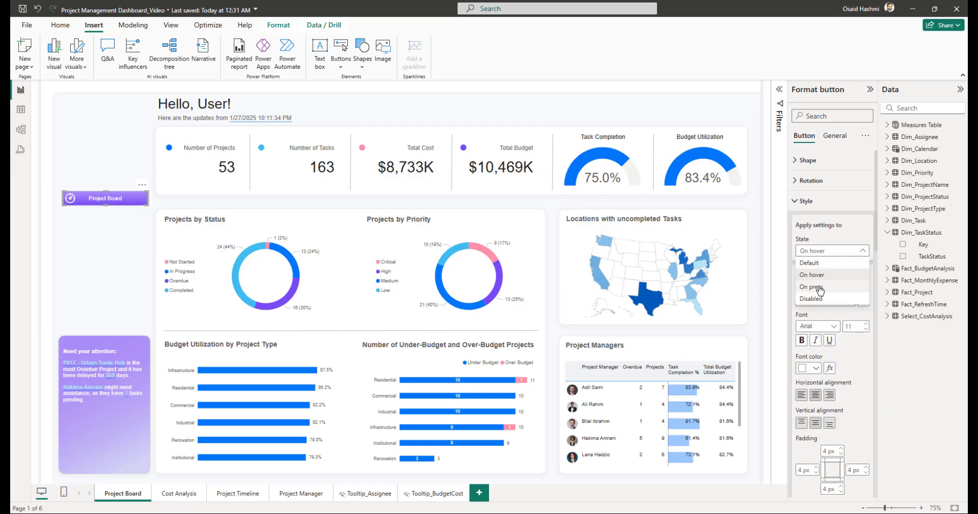
click(820, 288)
scroll(830, 308, down, 6)
scroll(830, 311, down, 2)
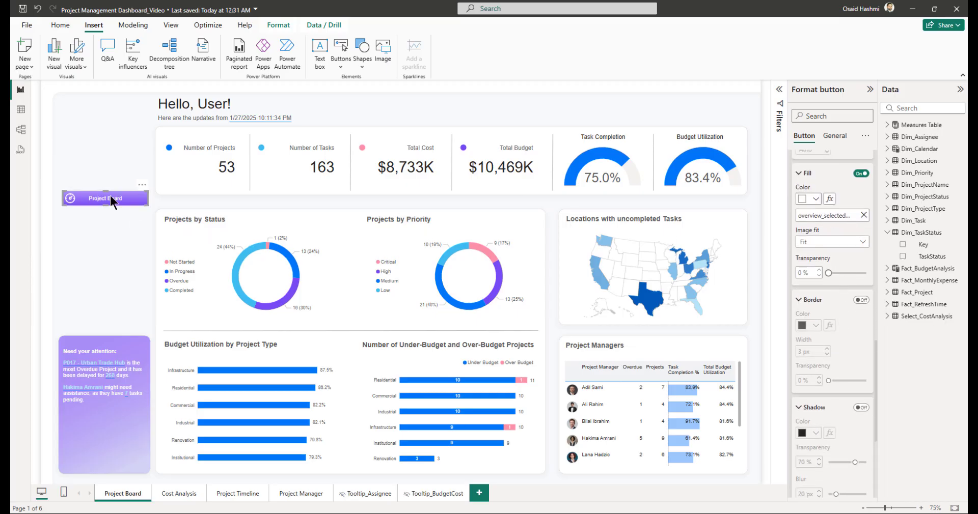
Step: Enable the Project Board button's action as Page navigation with the destination None
scroll(826, 329, down, 7)
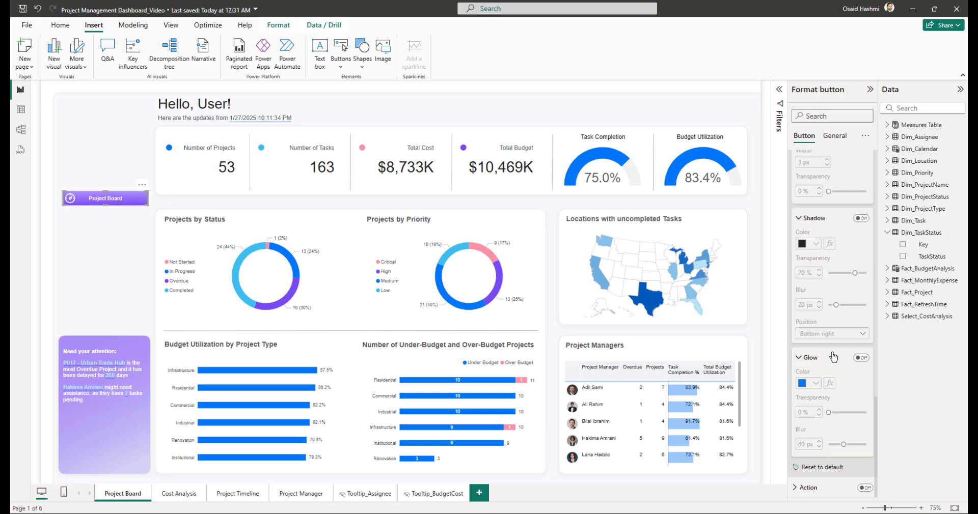
click(825, 488)
scroll(845, 427, down, 3)
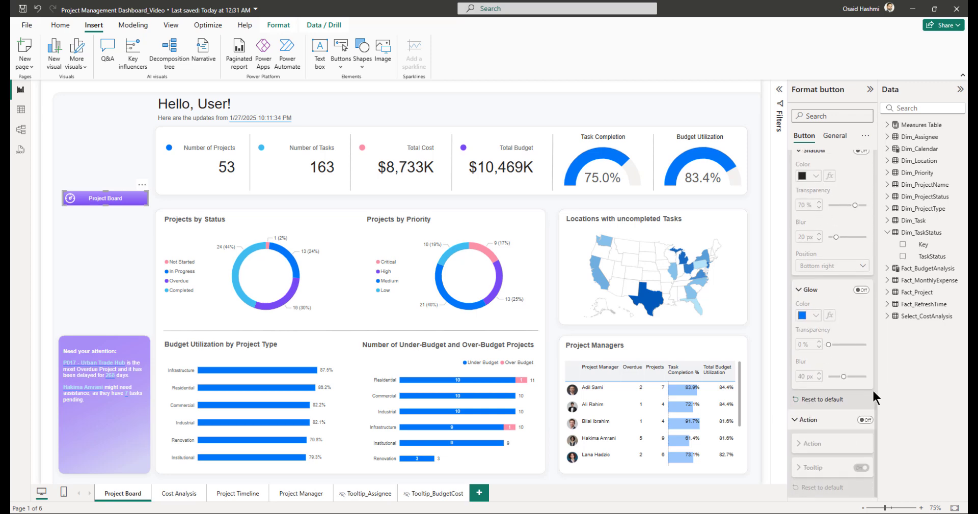
click(864, 420)
scroll(835, 420, down, 5)
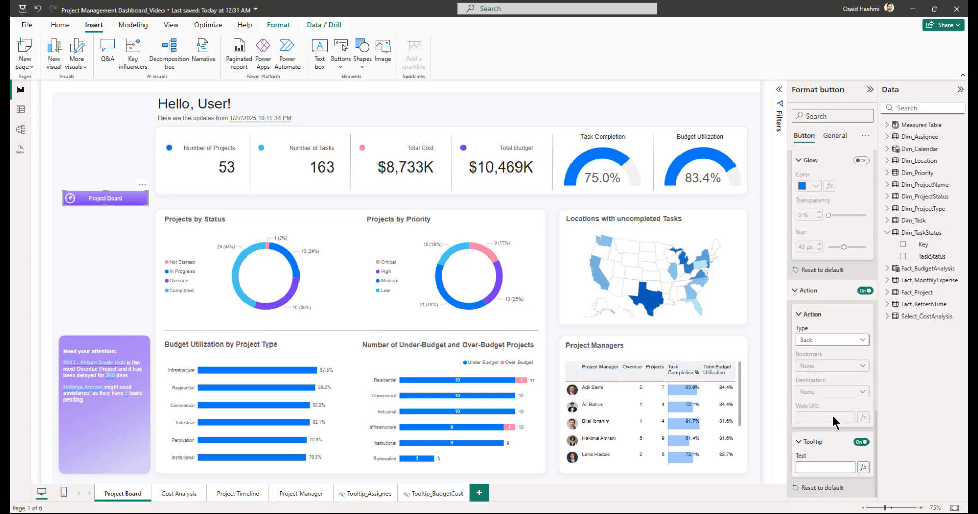
click(820, 344)
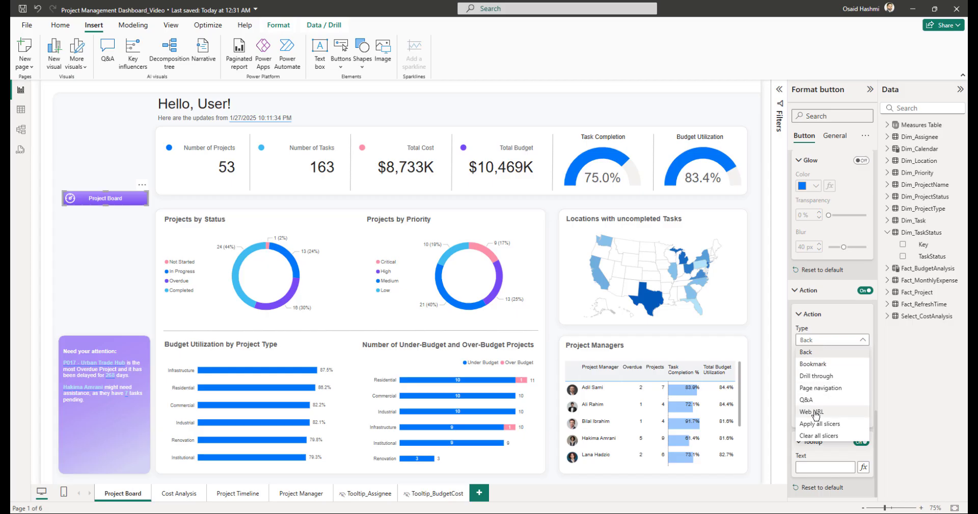
click(819, 389)
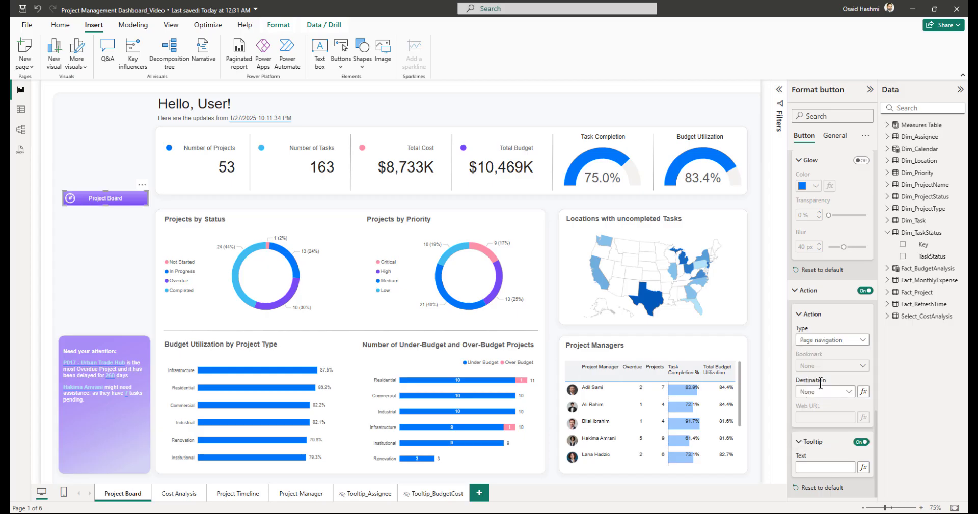
click(821, 392)
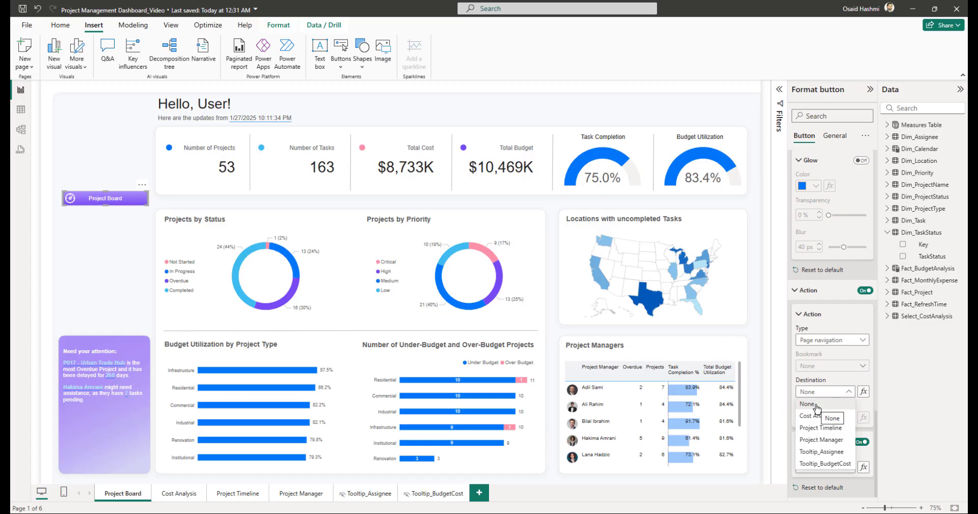
click(816, 405)
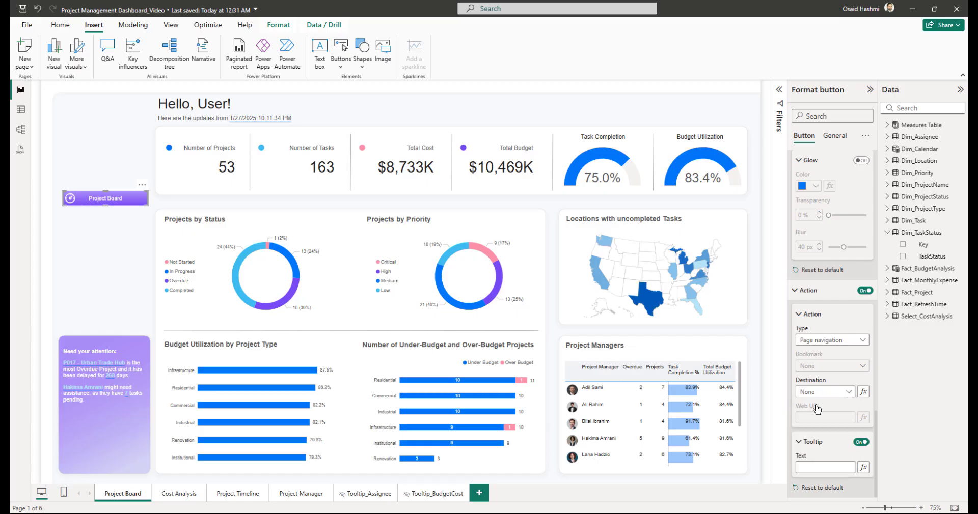
Step: Duplicate the Project Board button and place the copy lower in the sidebar, above the purple attention card
click(117, 248)
click(135, 205)
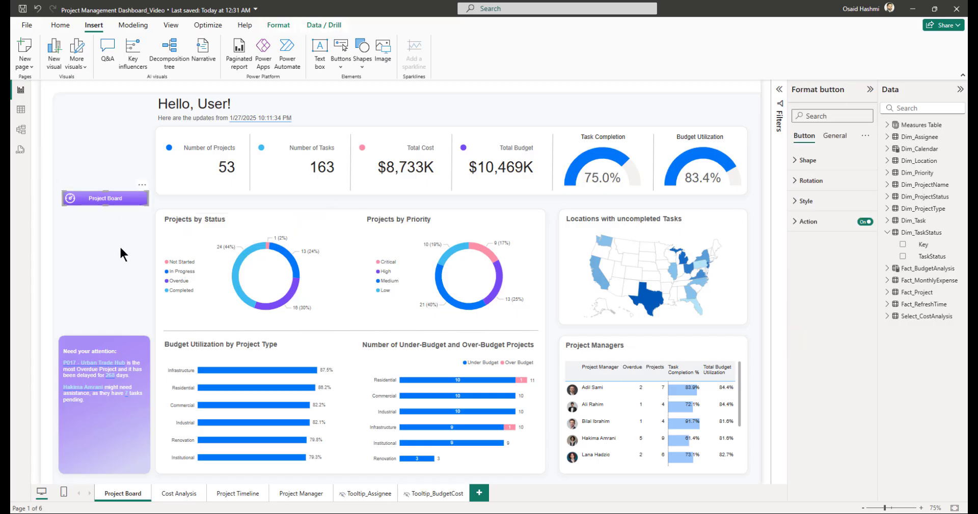
key(ctrl+c)
key(ctrl+v)
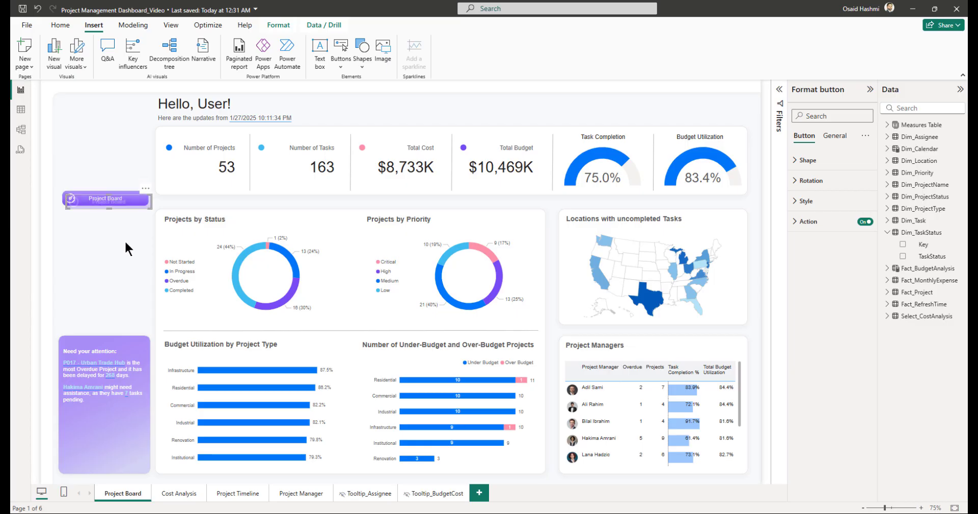
drag(123, 199, 127, 273)
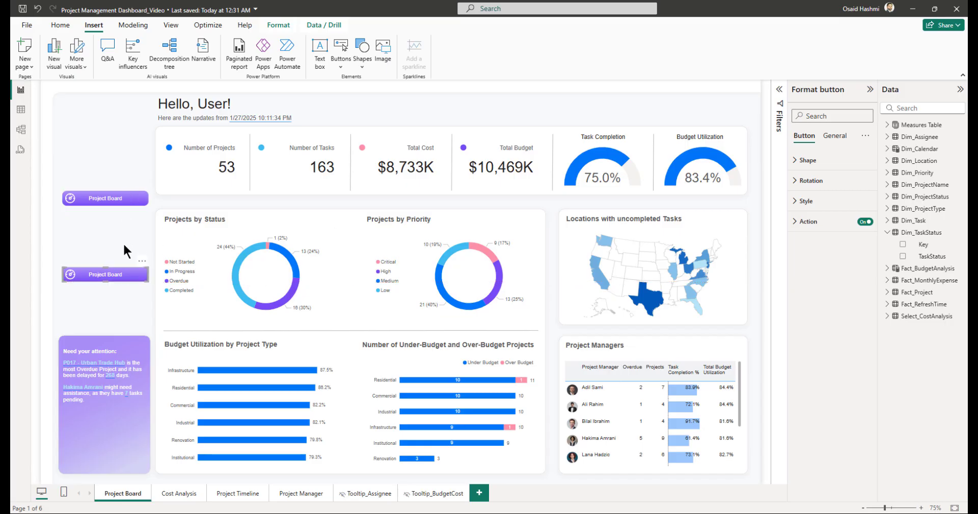
click(119, 245)
Step: Set the copied button's default-state text to "Project Manager" and its font color to the purple theme color
click(121, 275)
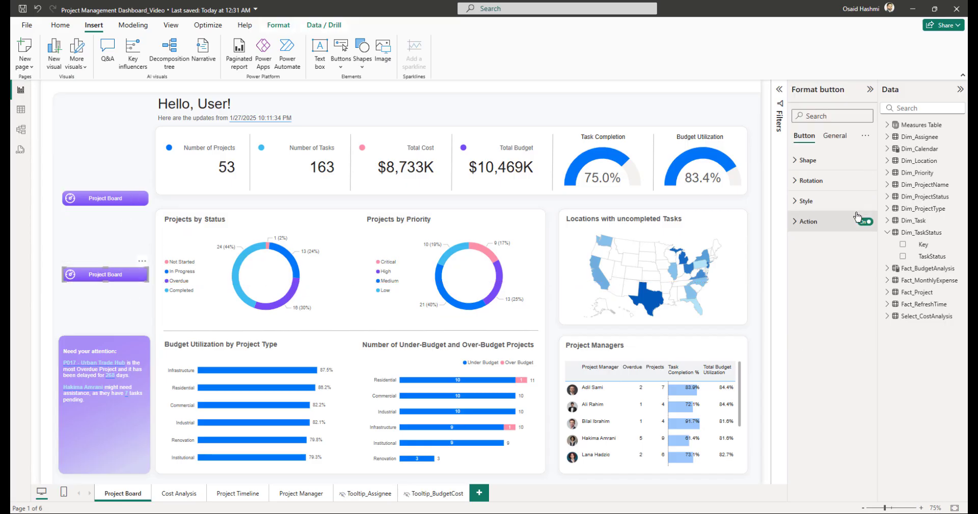
click(808, 202)
scroll(832, 227, down, 5)
scroll(832, 228, up, 5)
click(831, 250)
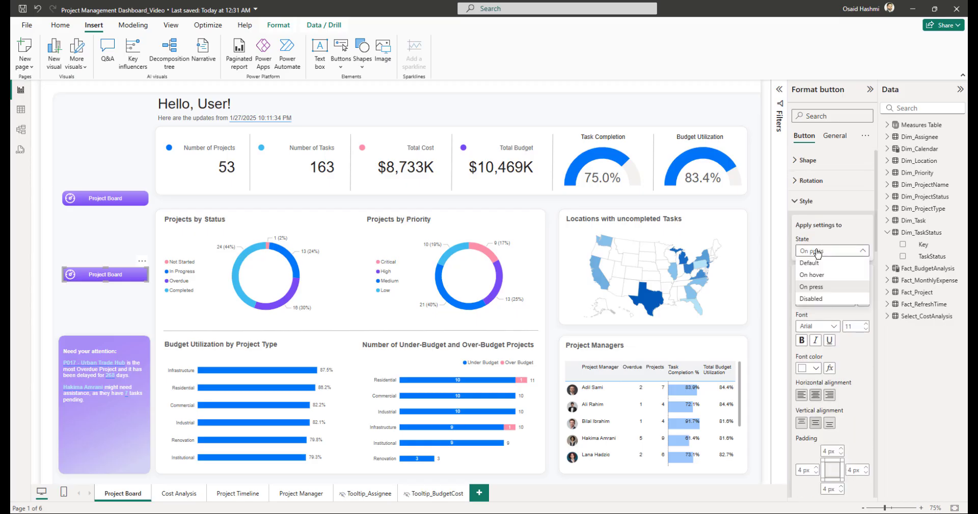
click(825, 262)
drag(838, 301, 779, 303)
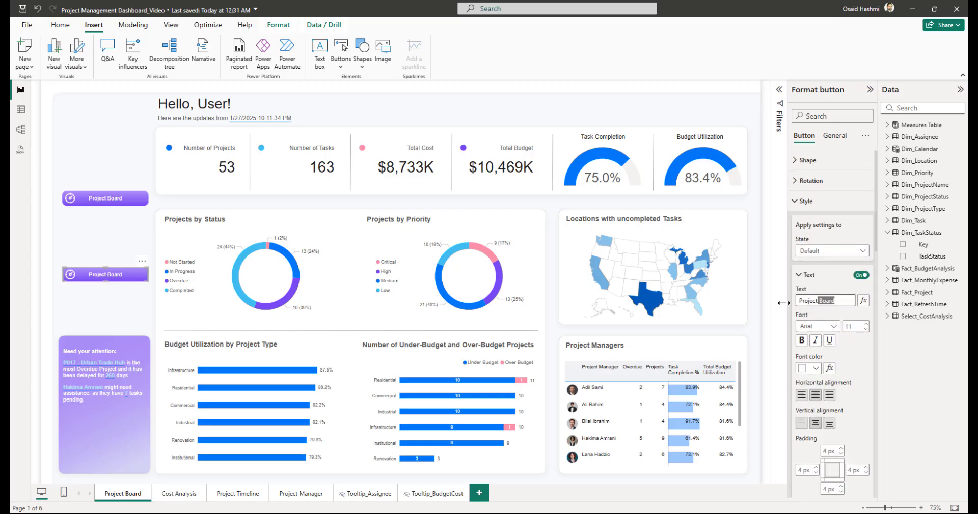
text(Pro)
click(813, 370)
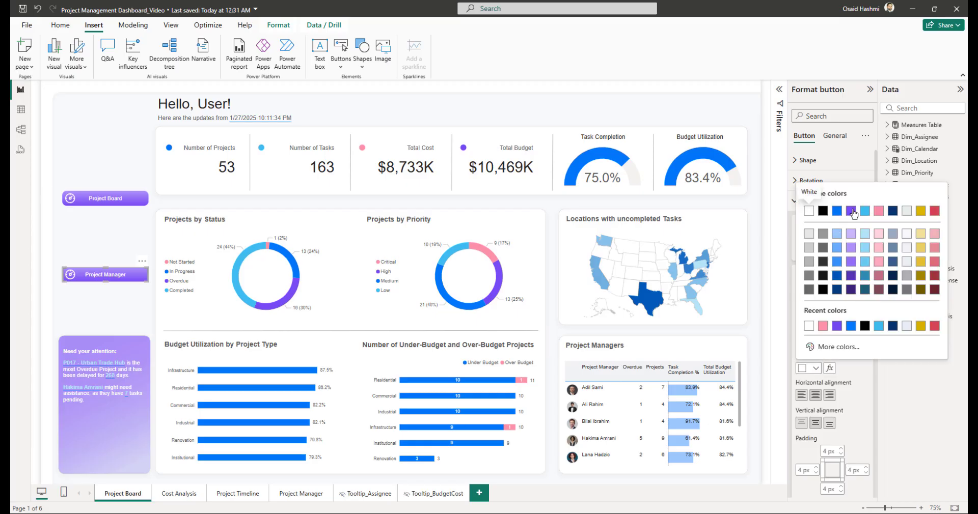
click(854, 214)
Step: Replace the Project Manager button's default-state fill image with manager_normal.svg
scroll(848, 362, down, 5)
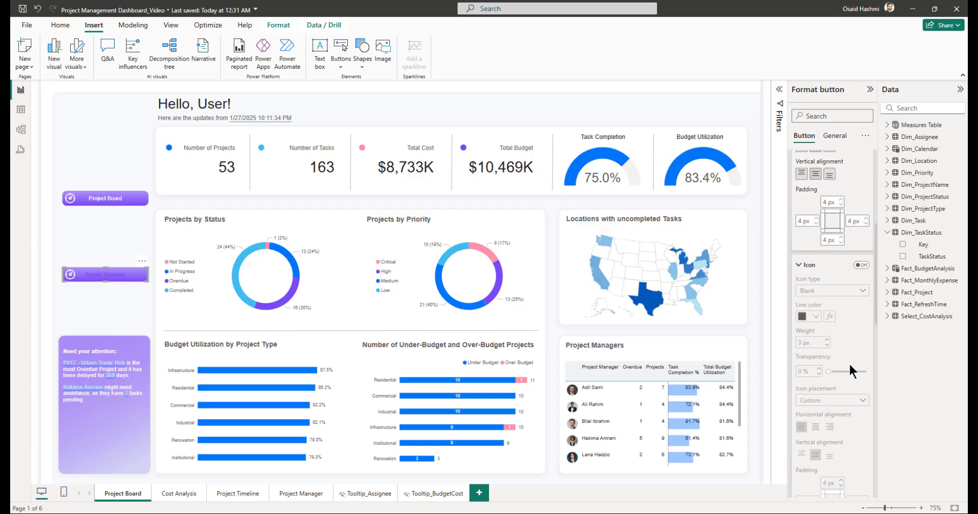
scroll(849, 350, down, 5)
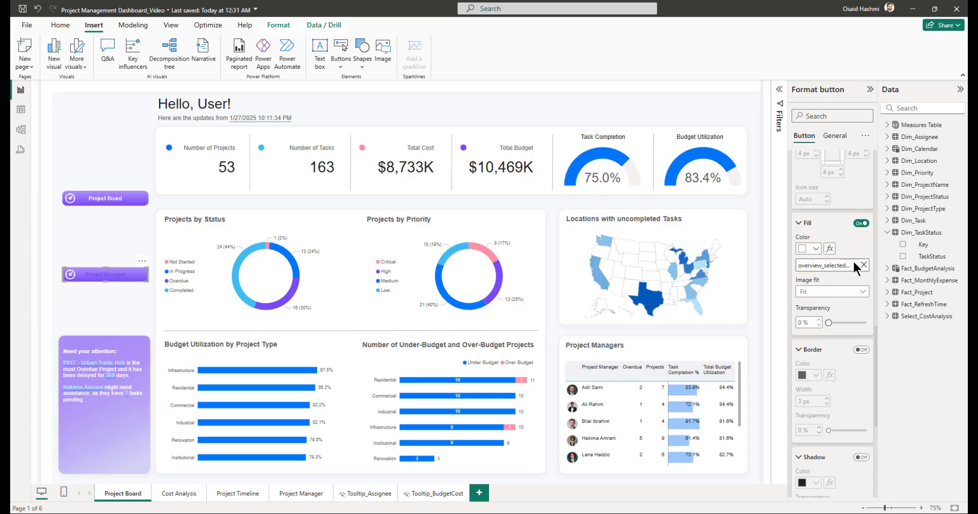
click(864, 264)
click(850, 264)
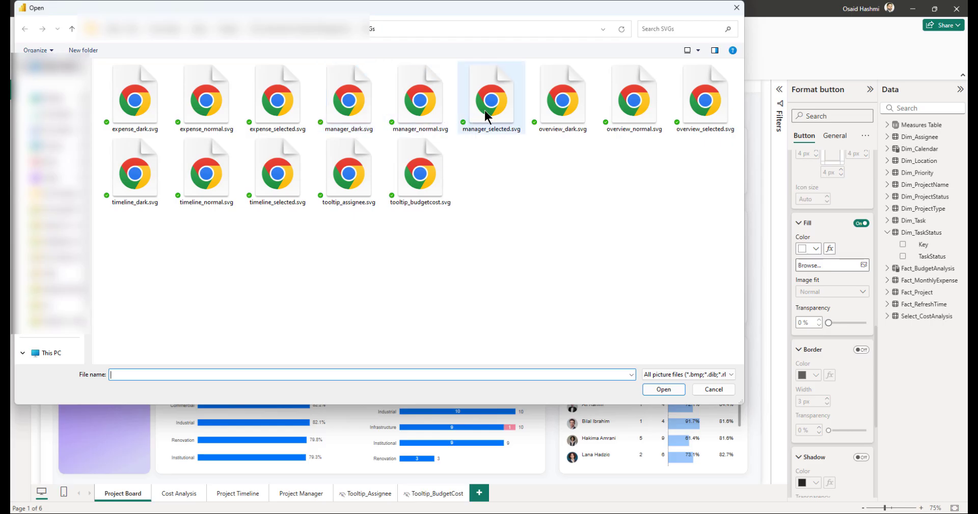
double_click(422, 108)
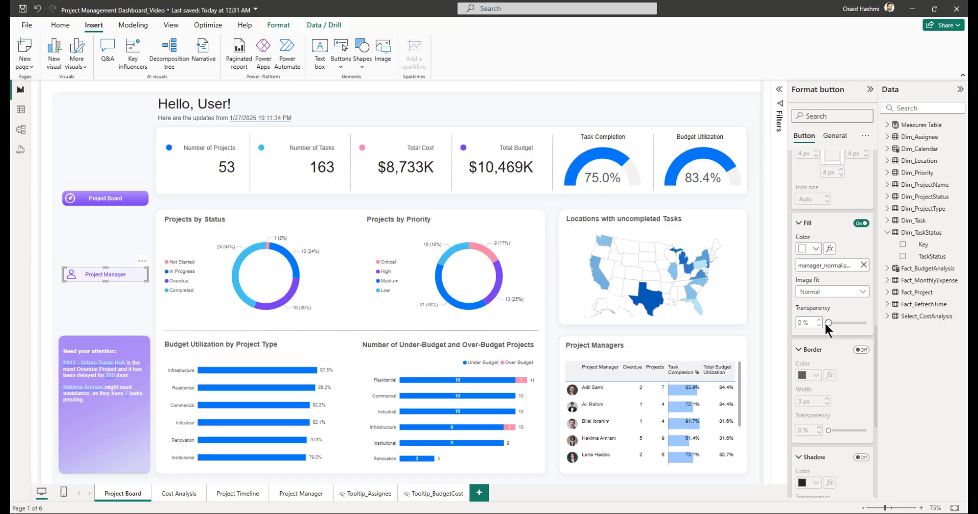
click(120, 304)
Step: Set the Project Manager button's navigation destination to the Project Manager page, test its link and return to the Project Board page
click(119, 274)
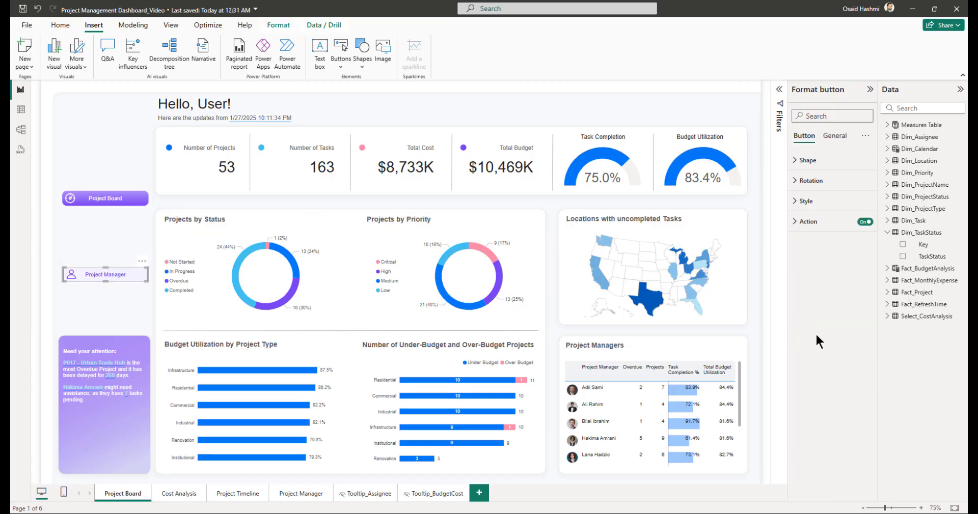
click(810, 222)
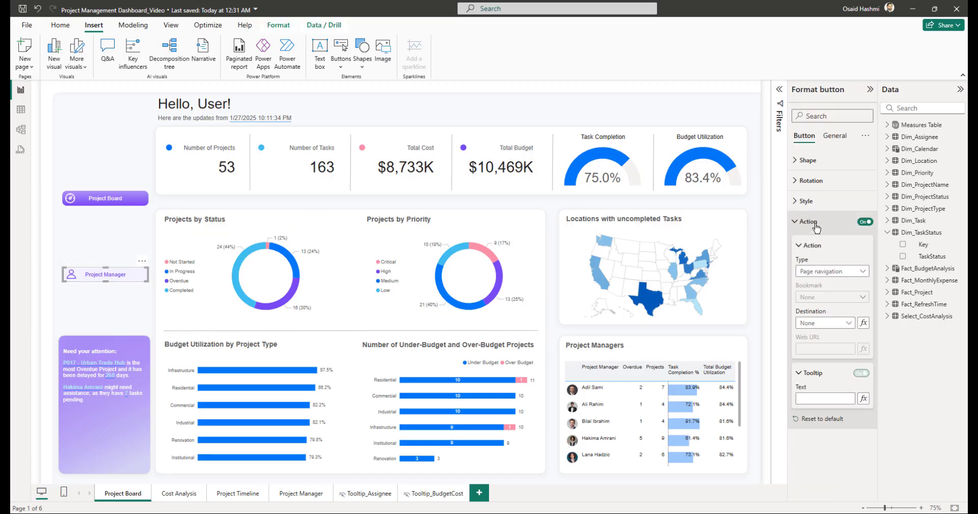
click(818, 322)
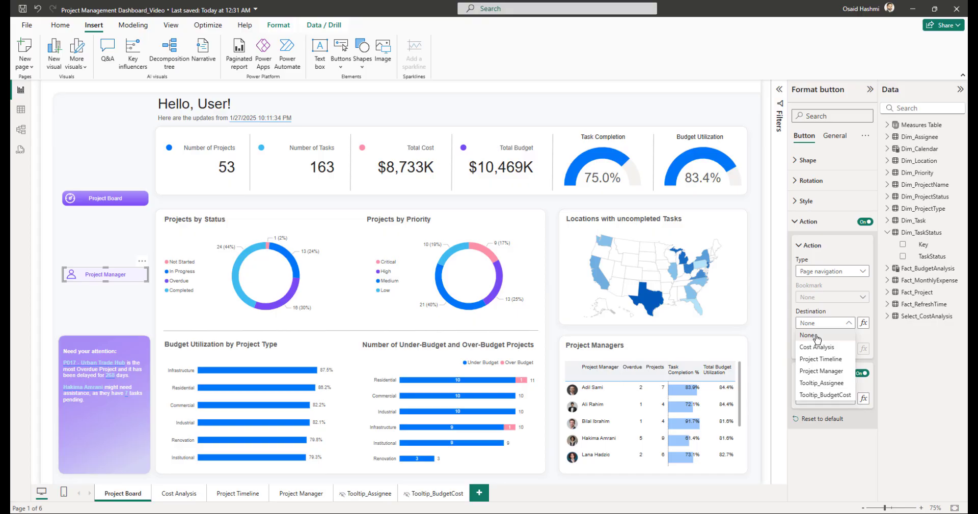
click(821, 377)
click(137, 305)
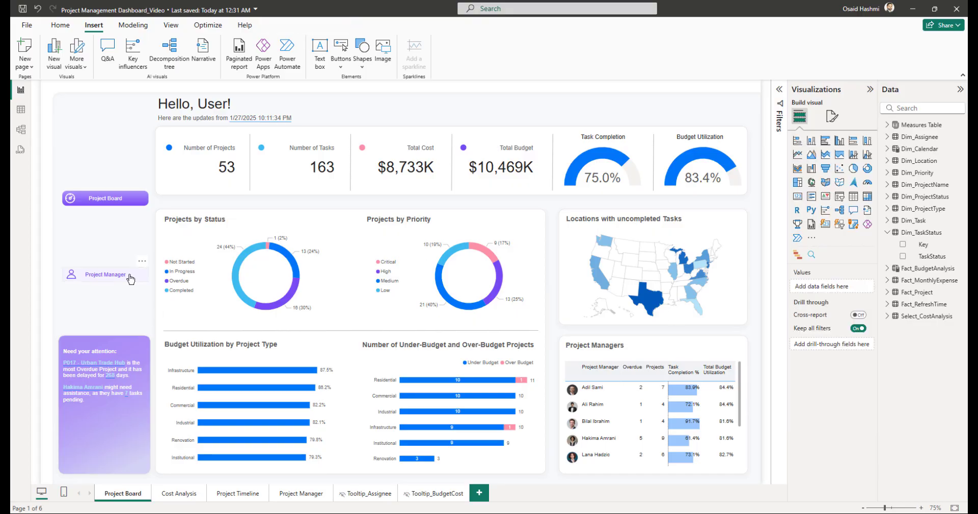
ctrl+click(130, 278)
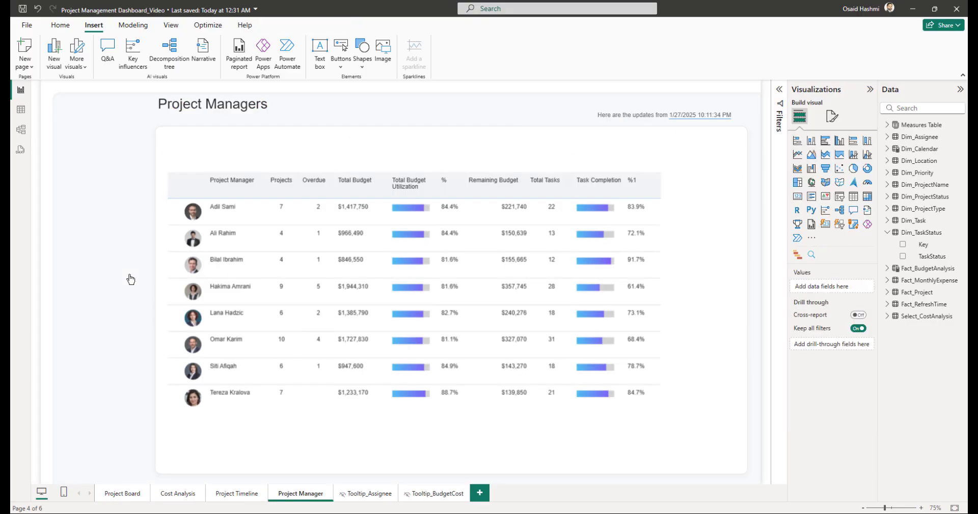
click(115, 495)
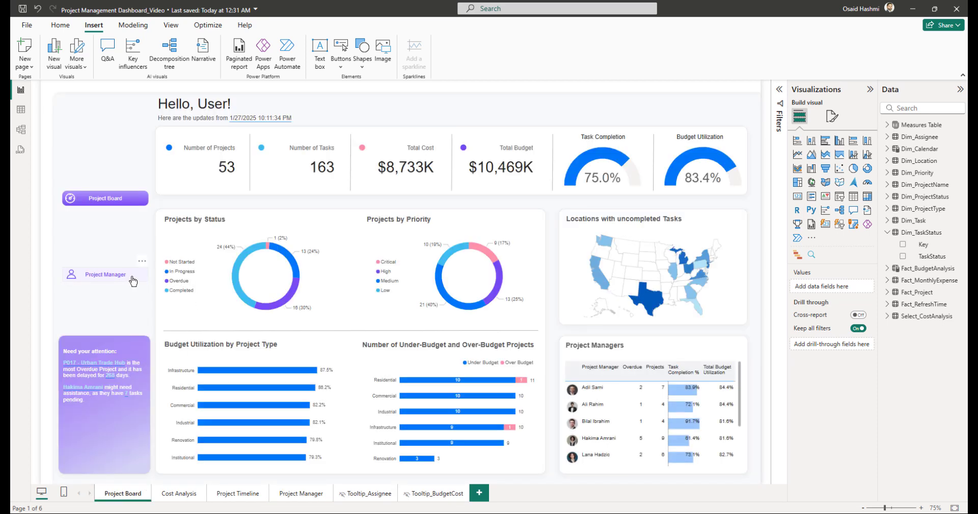
Step: Duplicate the Project Manager button twice and place the copies between the Project Board and Project Manager buttons
click(133, 280)
key(ctrl+c)
key(ctrl+v)
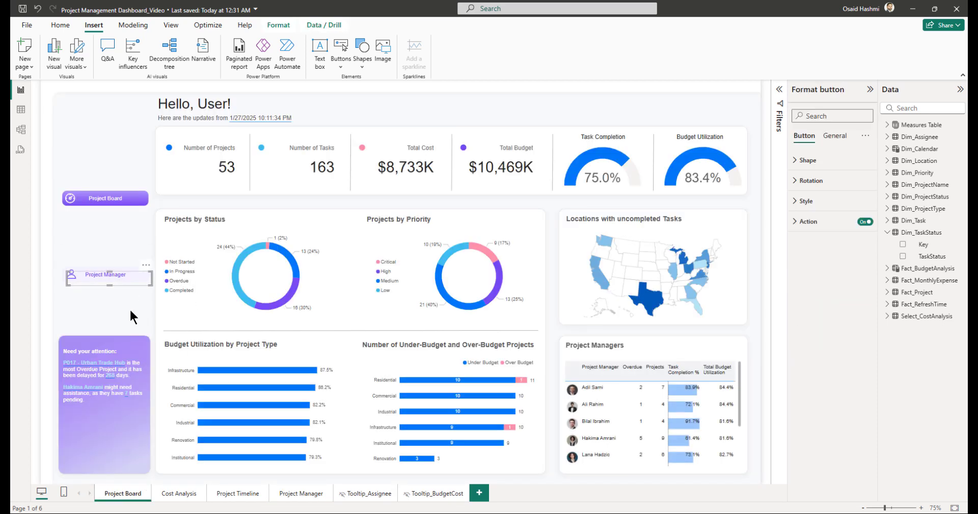
drag(131, 278, 135, 223)
key(ctrl+v)
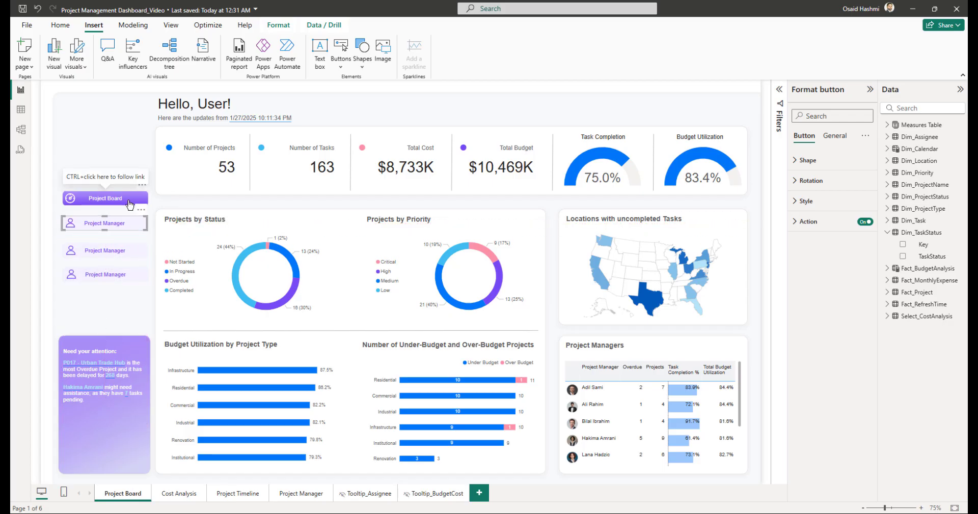
Step: Align all four sidebar buttons to the left and distribute them vertically
click(126, 201)
ctrl+click(118, 224)
ctrl+click(117, 250)
ctrl+click(116, 275)
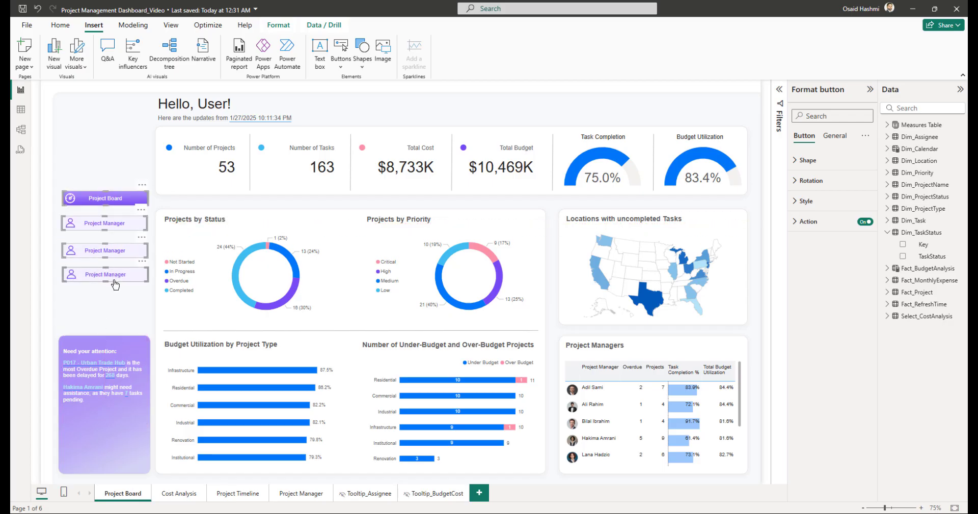
click(275, 26)
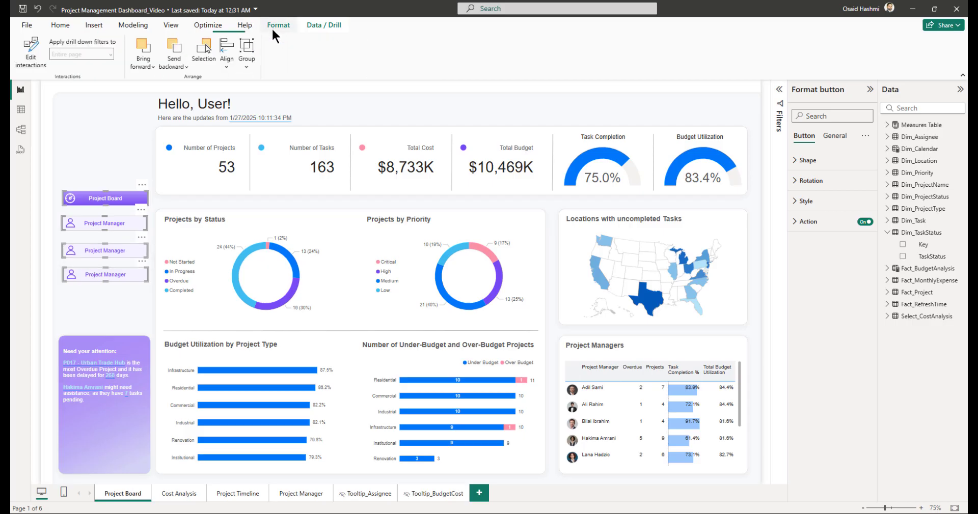
click(227, 58)
click(249, 84)
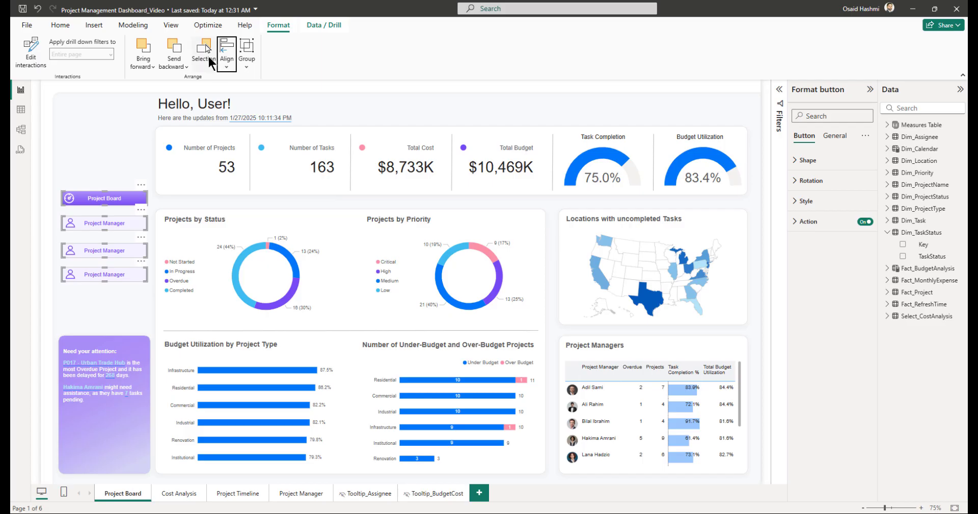
click(226, 53)
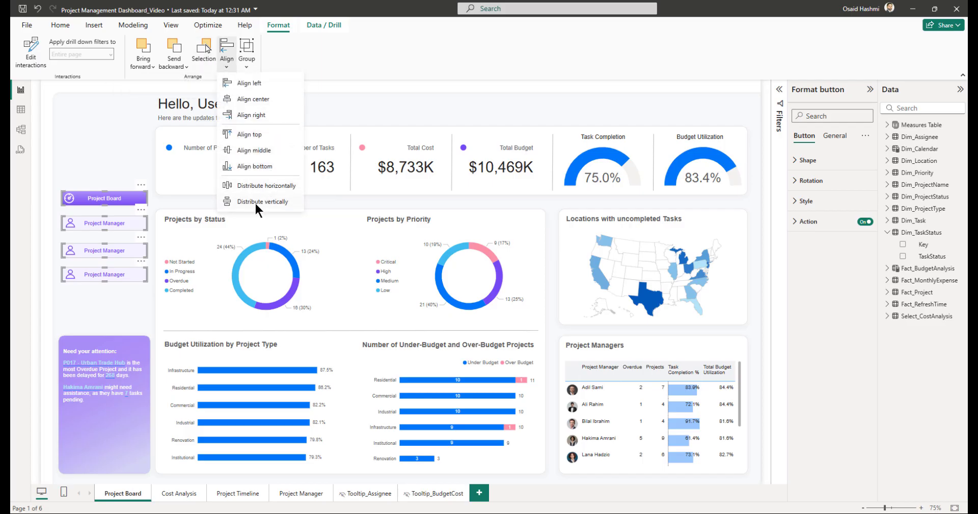
click(256, 202)
click(99, 287)
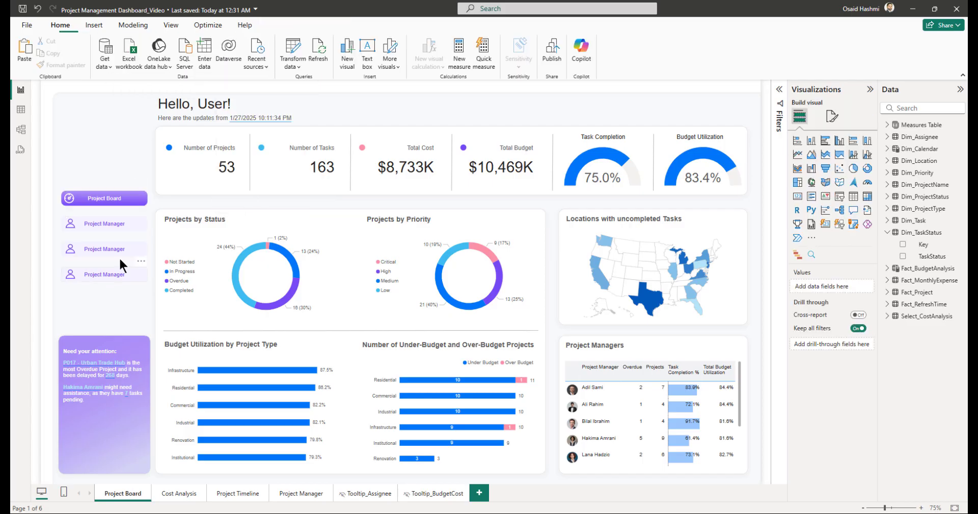
Step: Change the default-state text of the button directly below Project Board to "Cost Analysis"
click(109, 230)
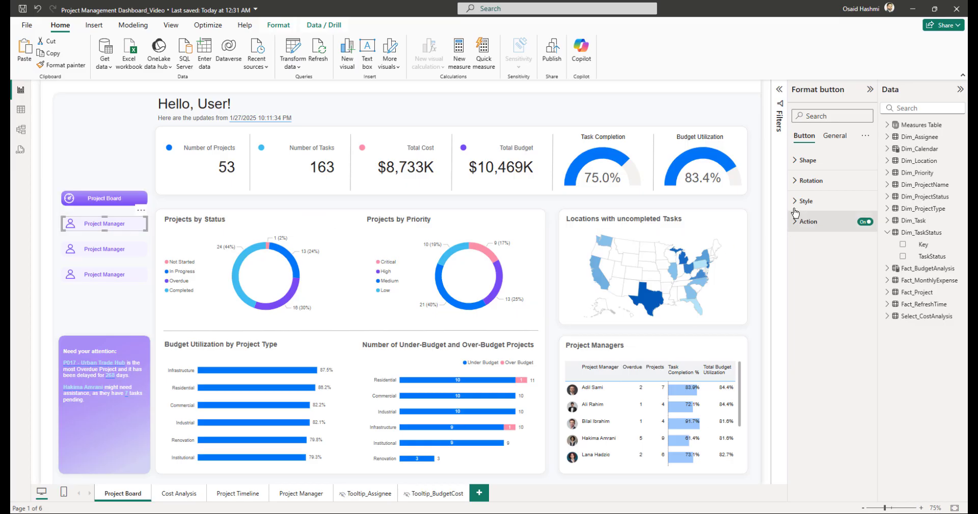
click(807, 162)
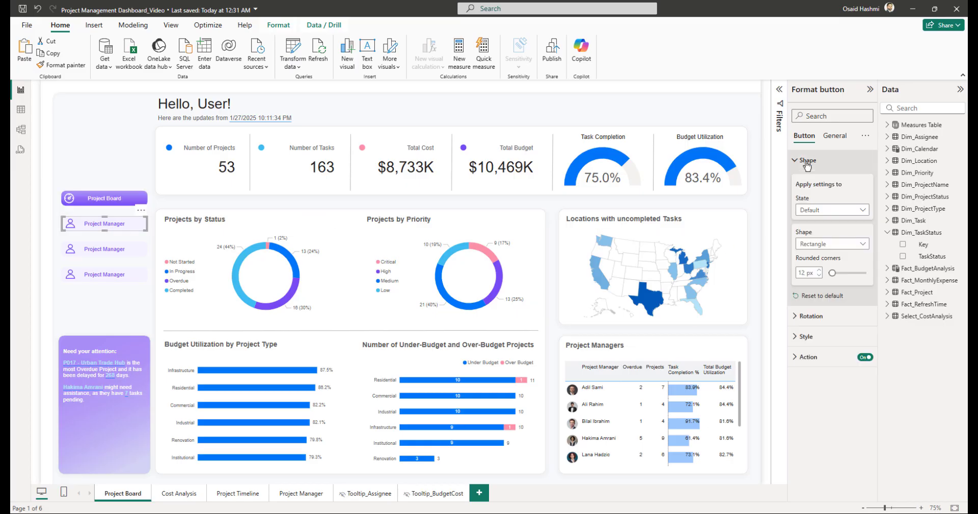
click(807, 161)
click(805, 202)
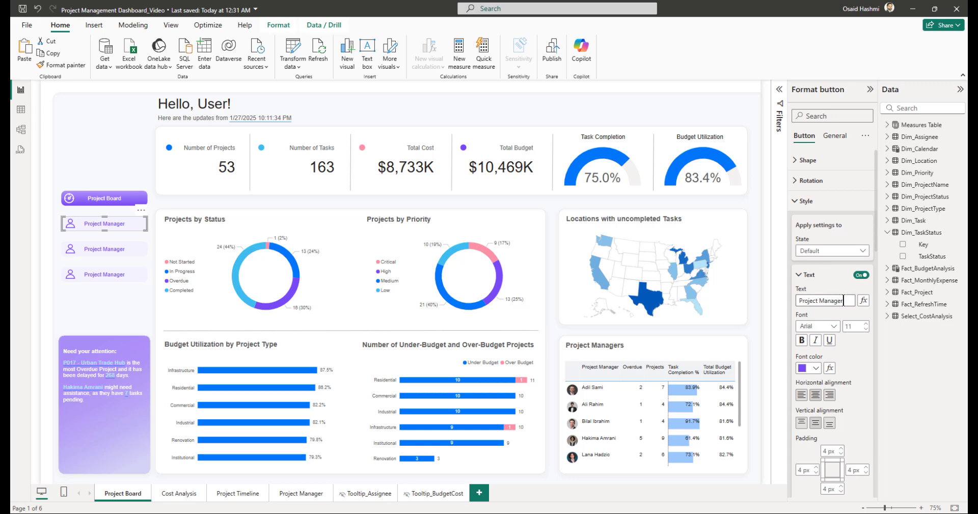
drag(843, 301, 790, 298)
text(Cost Analysis)
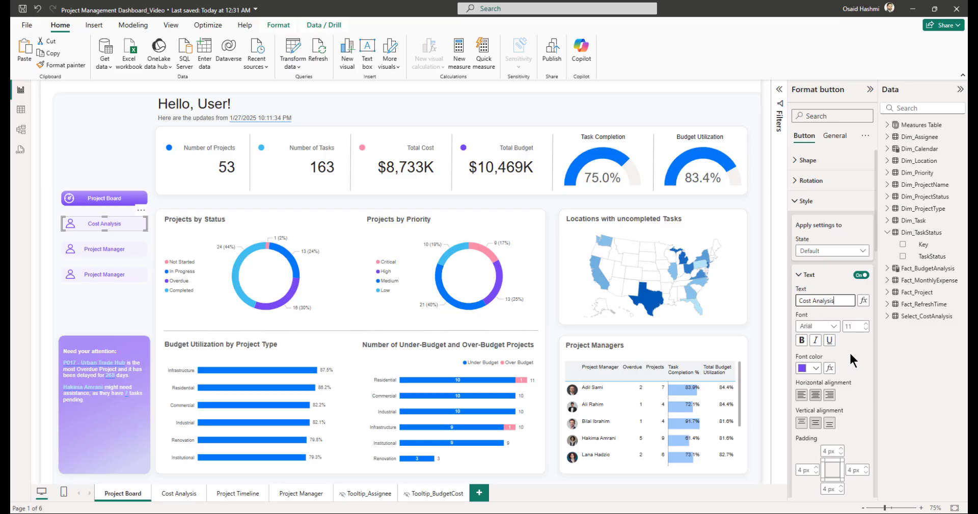
Step: Replace the Cost Analysis button's default-state fill image with expense_normal.svg and set the image fit to Fit
scroll(848, 351, down, 3)
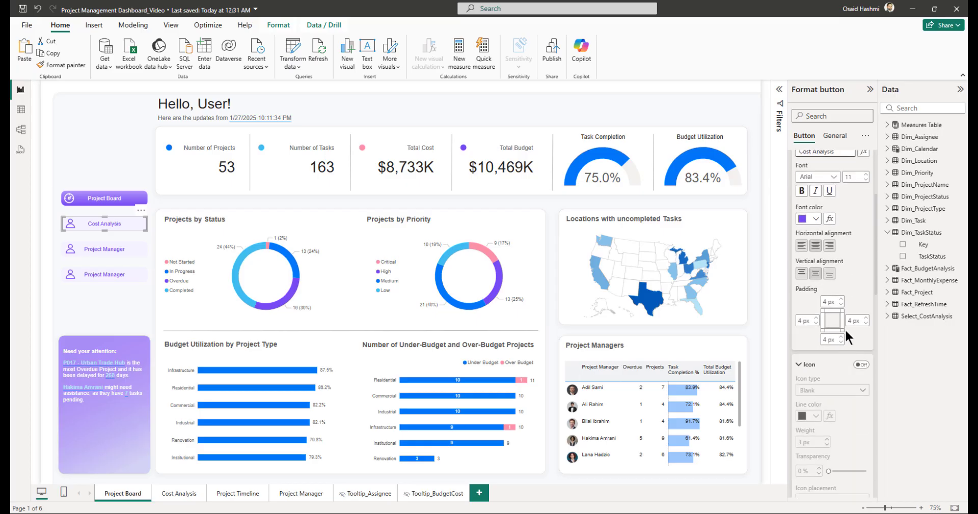
scroll(847, 275, up, 3)
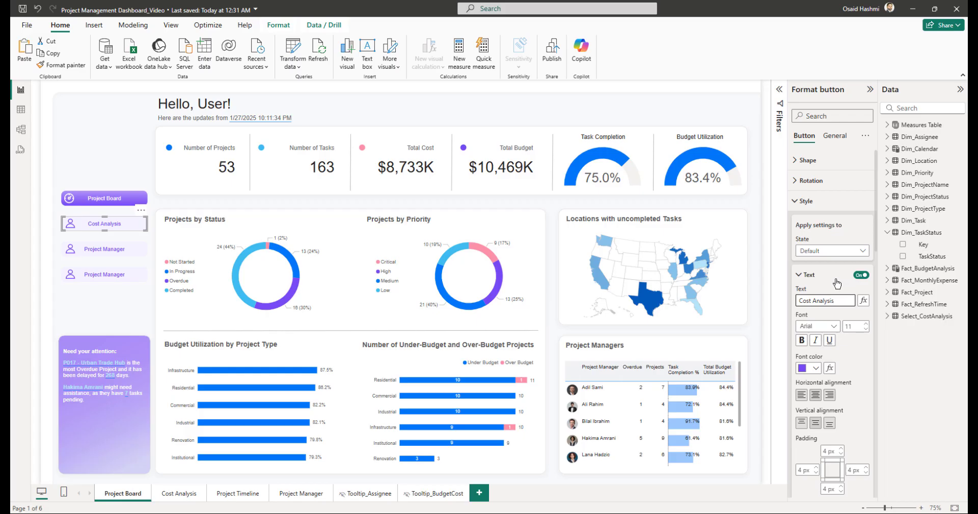
scroll(848, 309, down, 5)
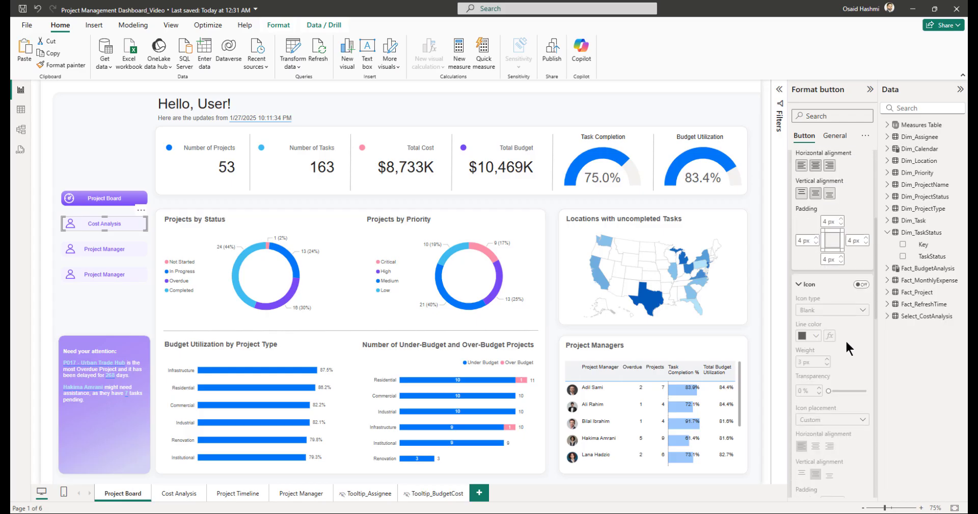
scroll(844, 340, down, 8)
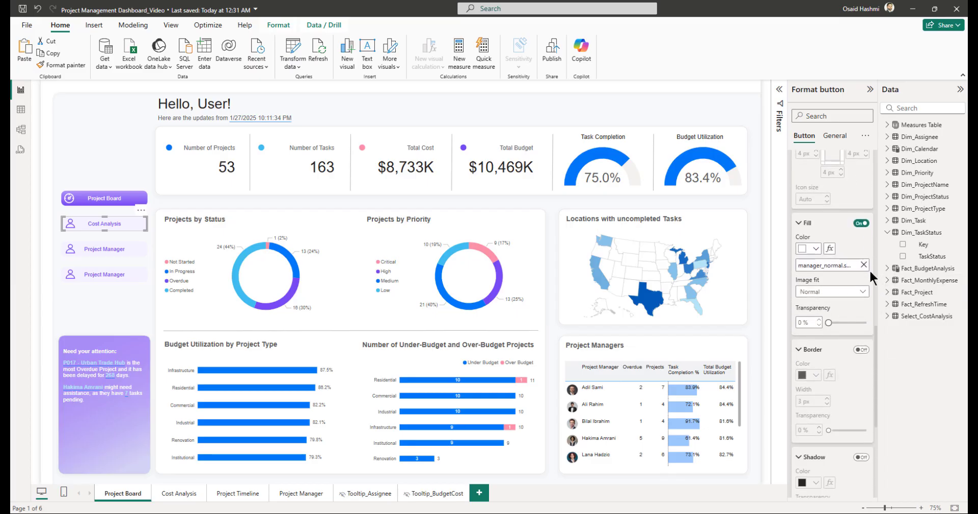
click(863, 265)
click(810, 265)
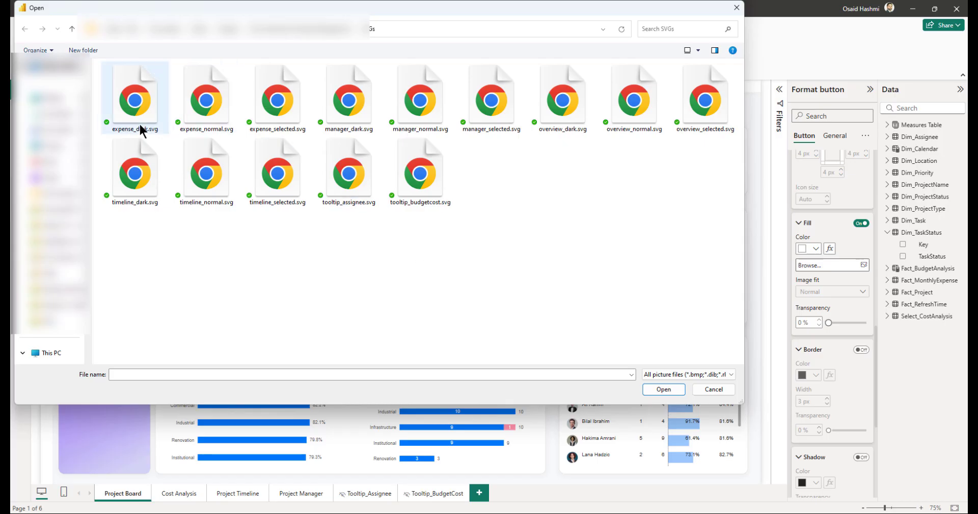
click(213, 106)
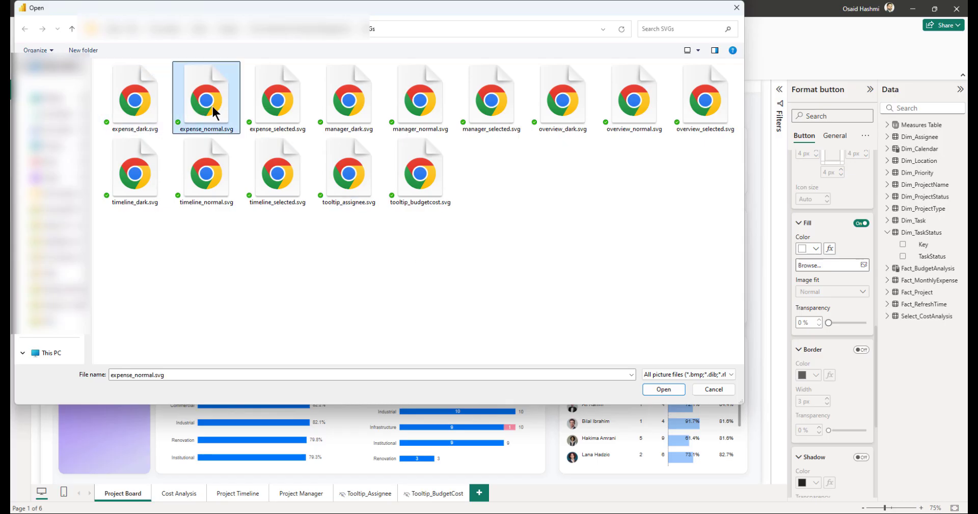
click(658, 389)
click(823, 295)
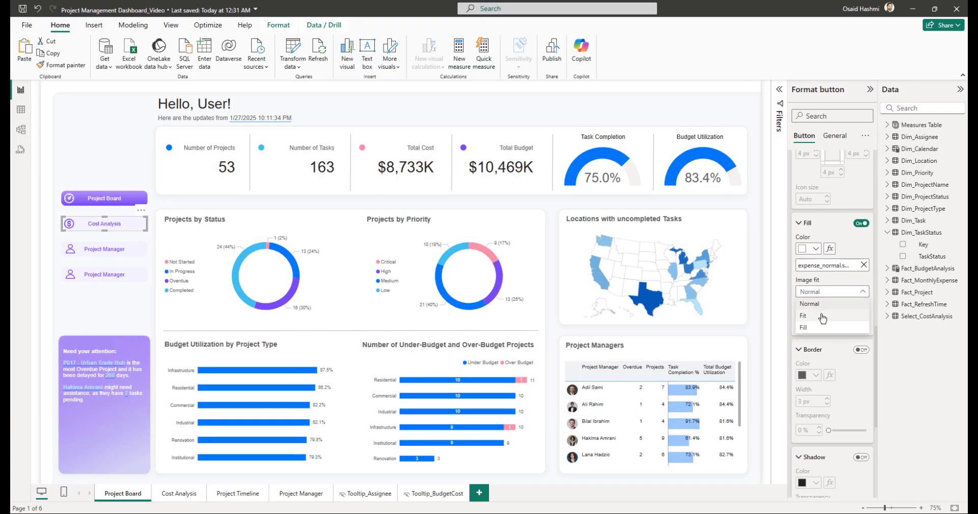
click(821, 318)
Step: Set the fill image fit of the lowest Project Manager button to Fit
click(118, 280)
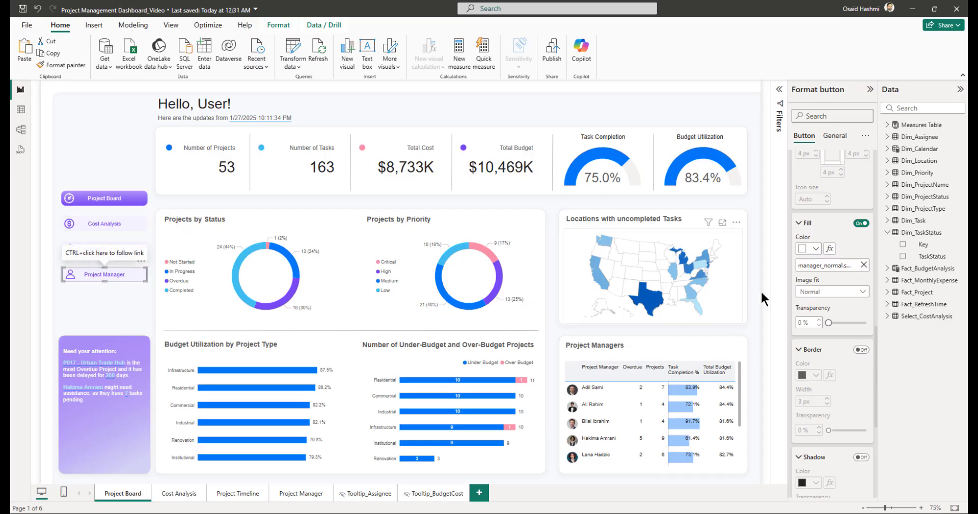
click(823, 291)
click(822, 318)
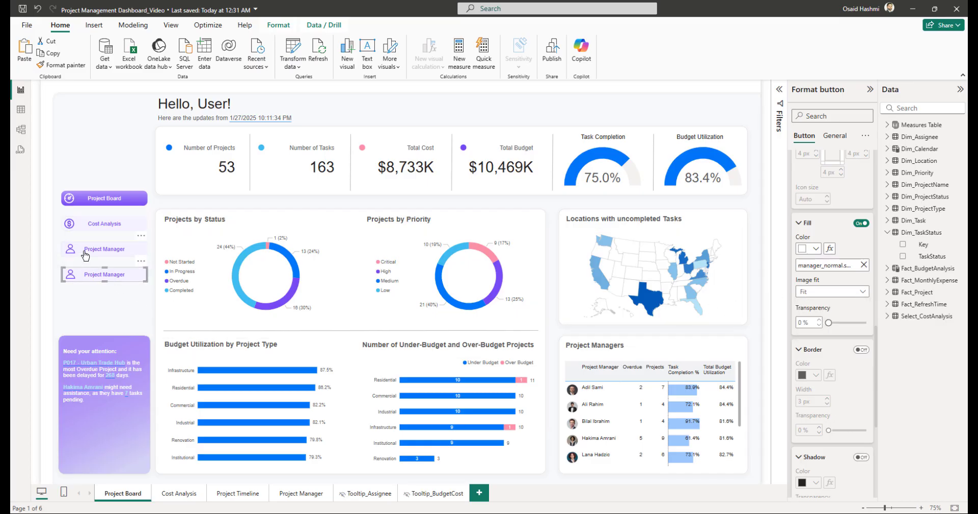
Step: Set the Cost Analysis button's navigation destination to the Cost Analysis page, test its link and return to the Project Board page
click(100, 225)
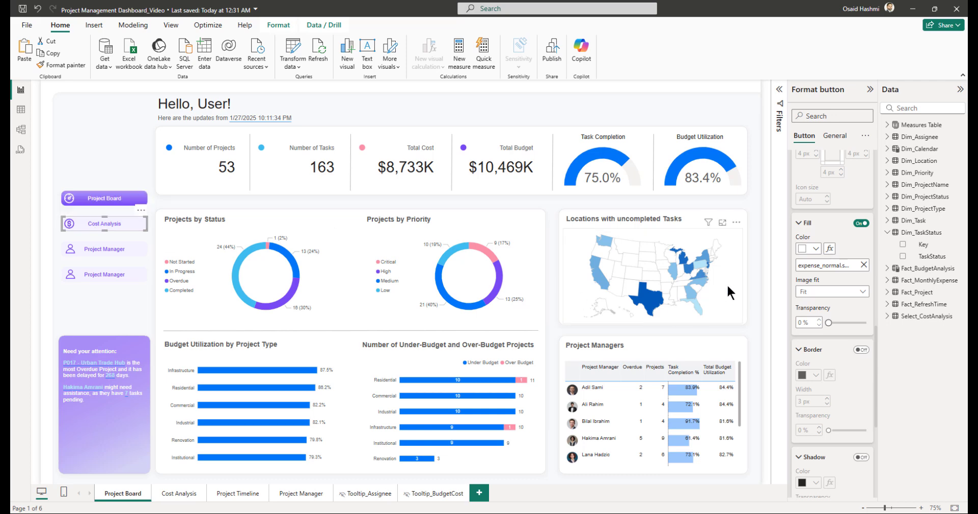
scroll(854, 336, down, 5)
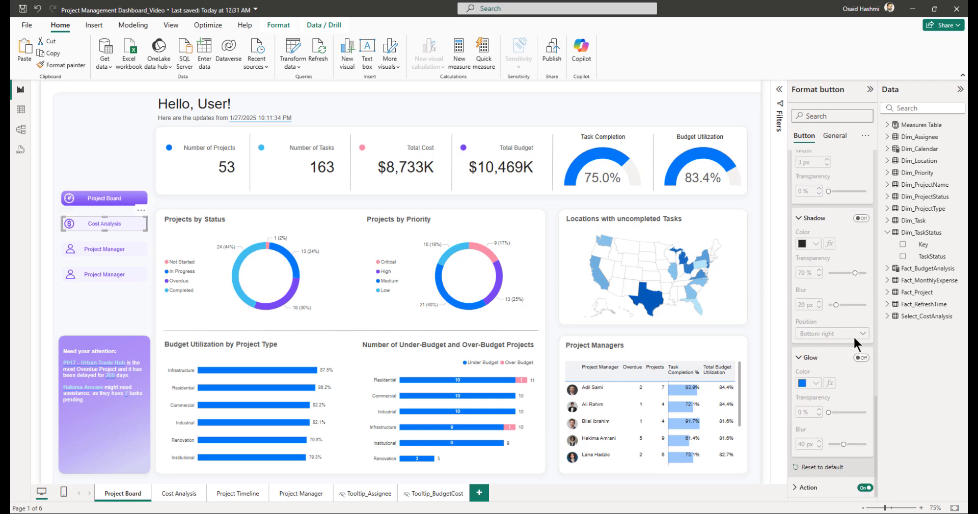
click(821, 488)
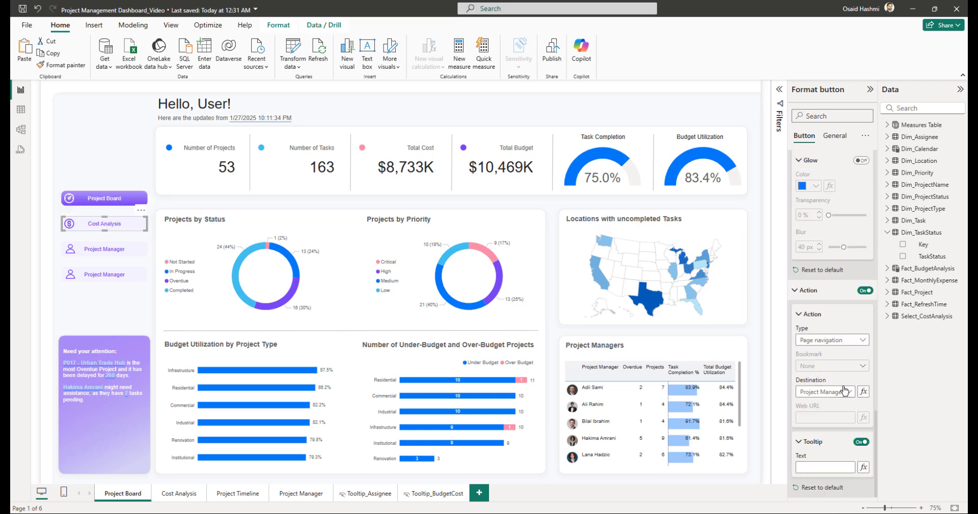
click(832, 392)
click(818, 416)
ctrl+click(83, 228)
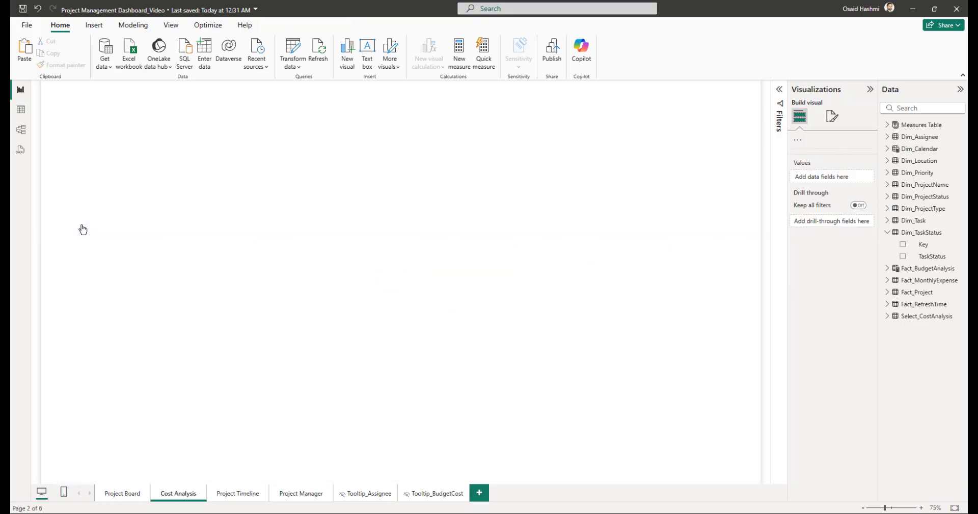
click(127, 496)
Step: Change the default-state text of the button directly below Cost Analysis to "Project Timeline"
click(104, 258)
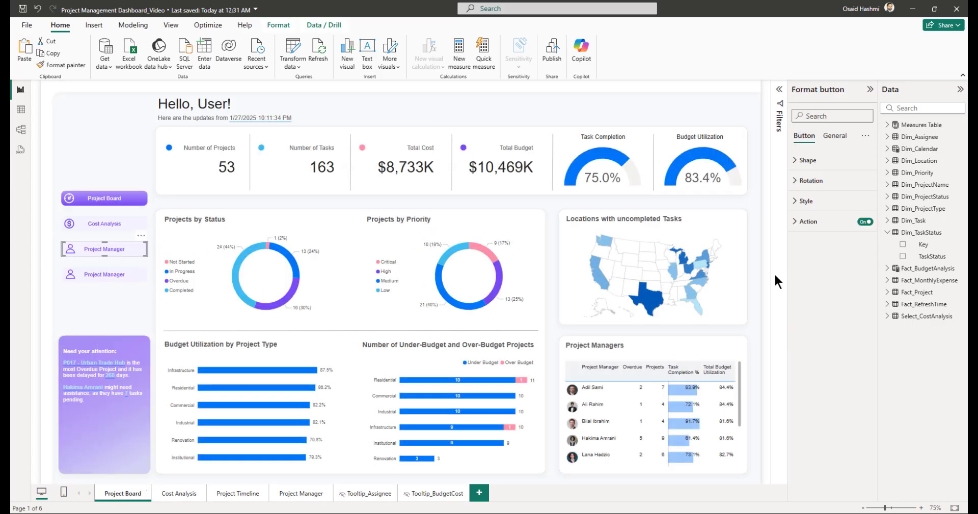
click(810, 201)
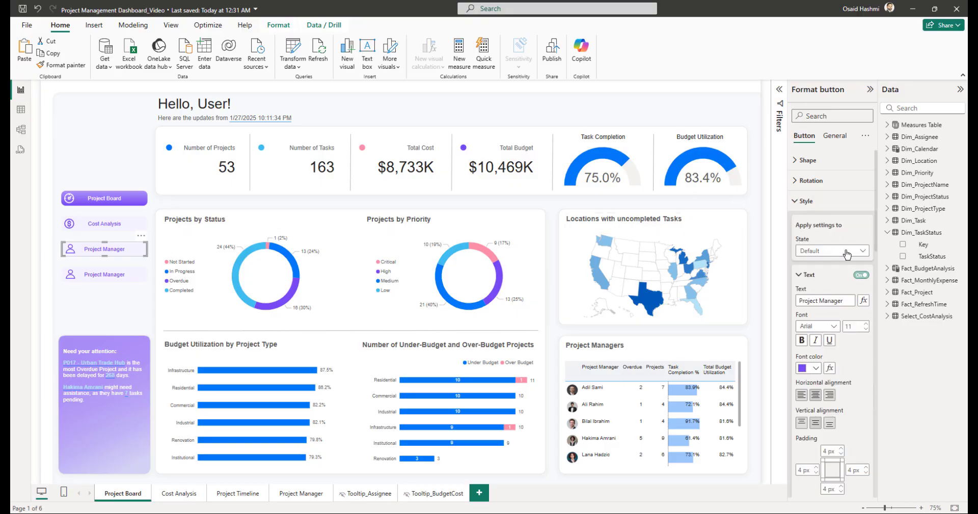
double_click(830, 301)
text(Timeli)
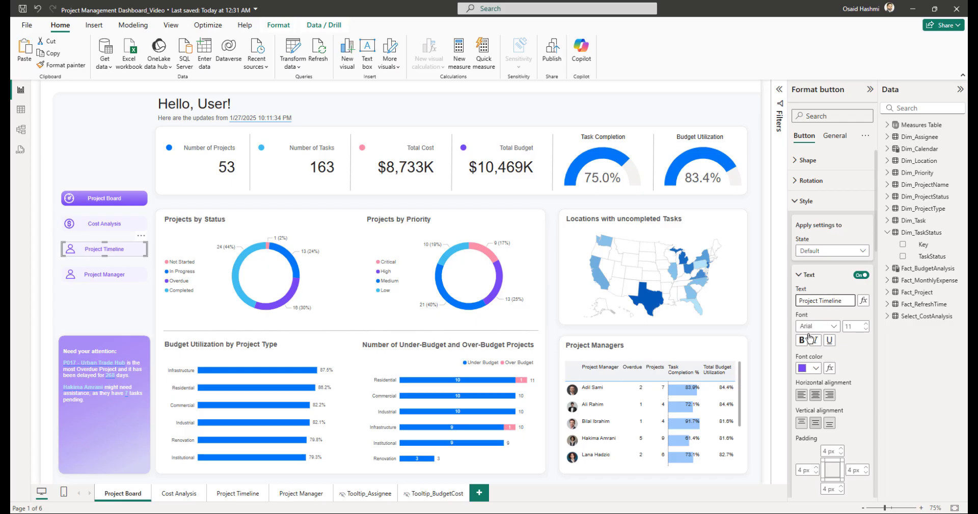
Step: Replace the Project Timeline button's default-state fill image with timeline_normal.svg and set the image fit to Fit
scroll(849, 386, down, 5)
scroll(849, 391, down, 2)
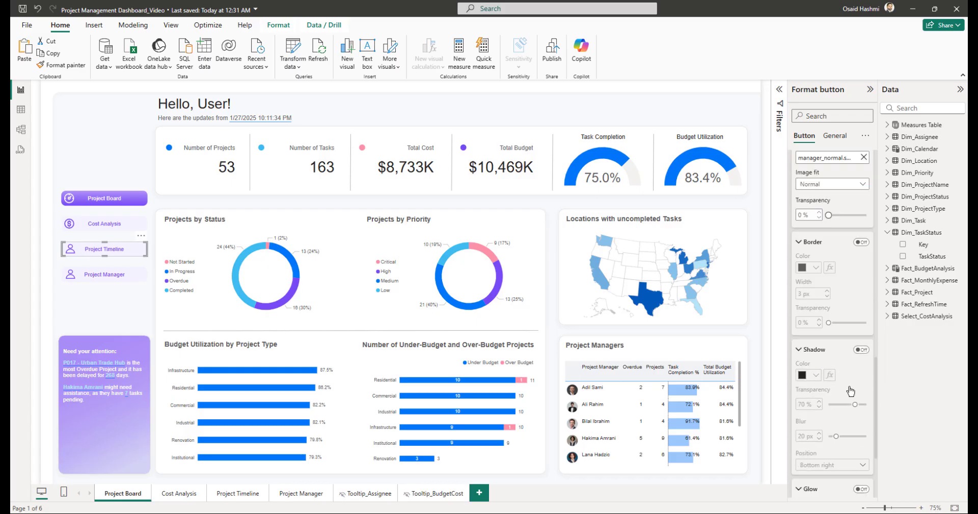
scroll(845, 384, up, 2)
click(817, 330)
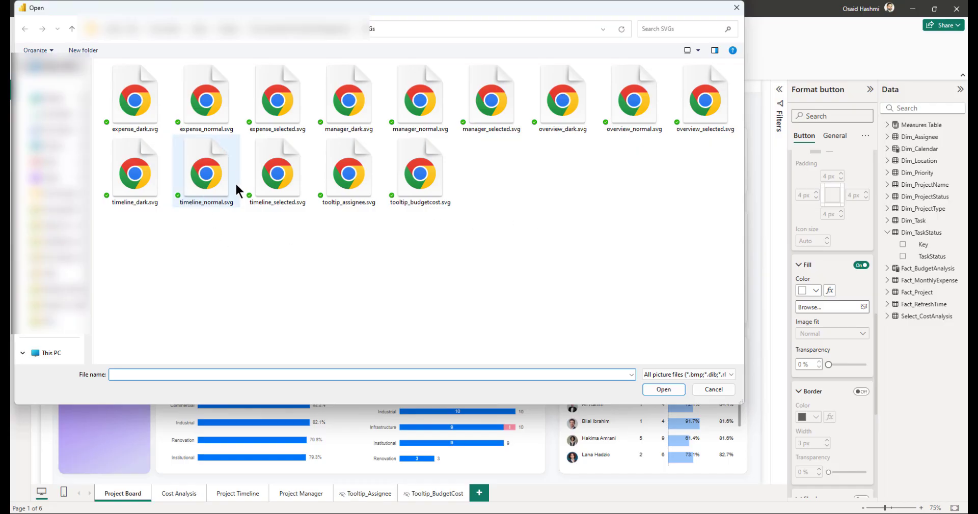
double_click(216, 170)
click(829, 336)
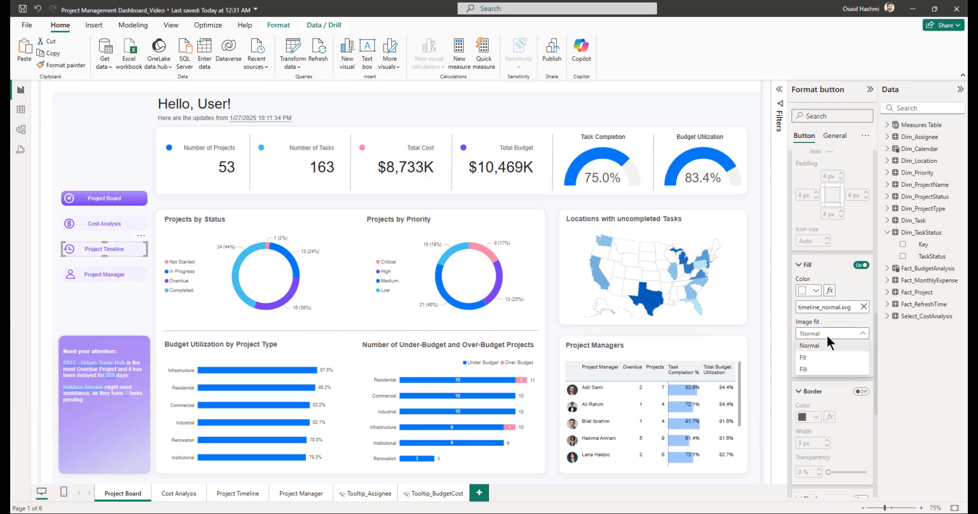
click(826, 362)
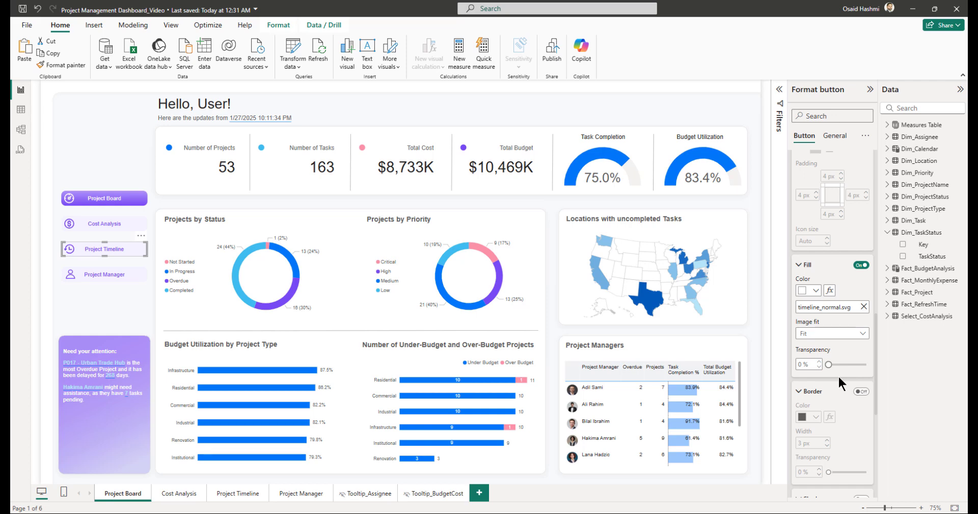
Step: Set the Project Timeline button's navigation destination to the Project Timeline page, test its link and return to the Project Board page
scroll(838, 375, down, 5)
click(830, 391)
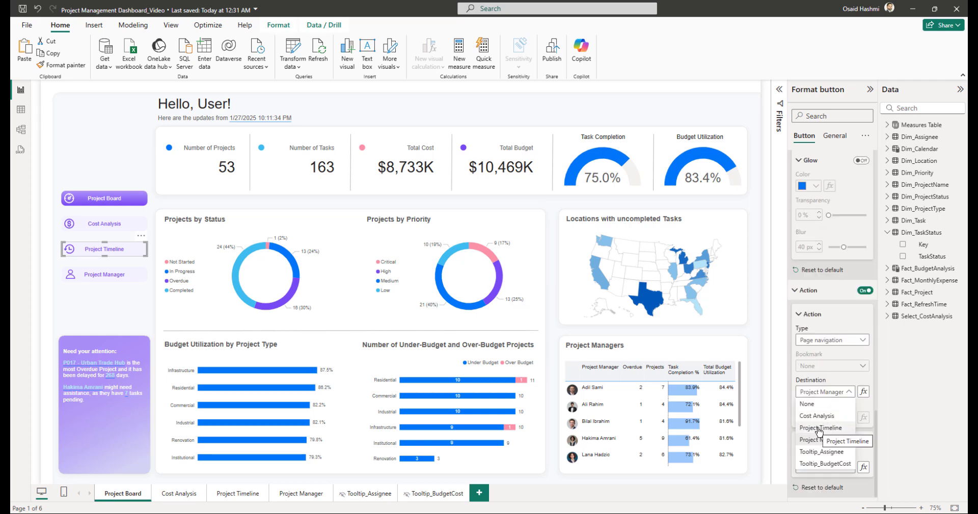
click(820, 429)
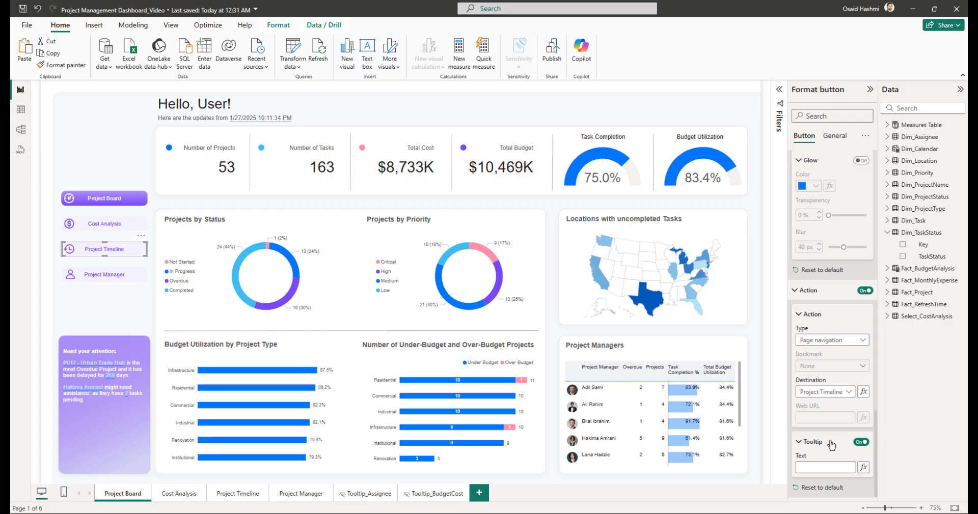
click(93, 301)
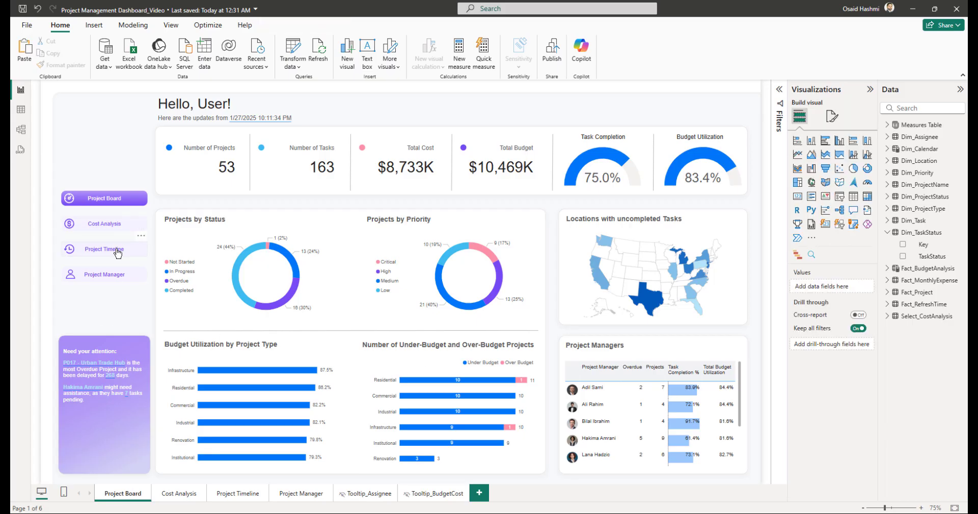
ctrl+click(117, 251)
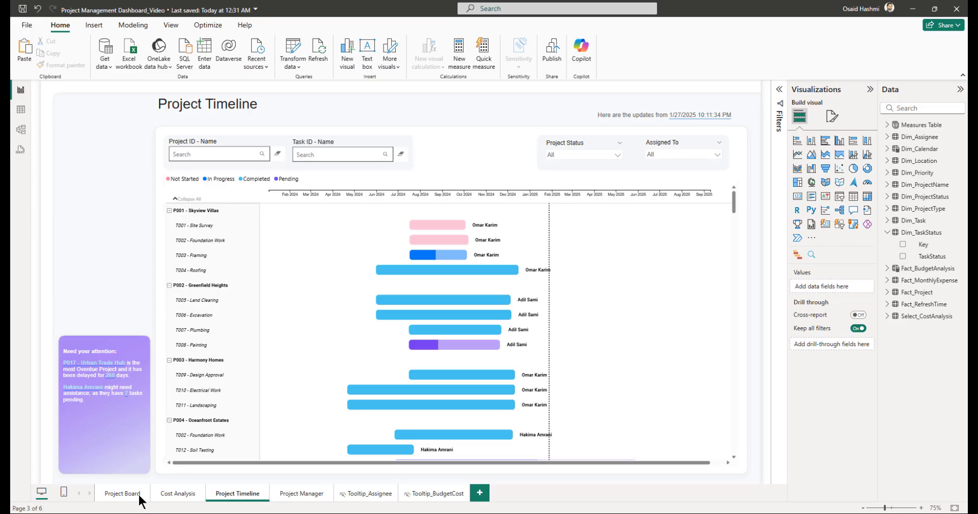
click(115, 492)
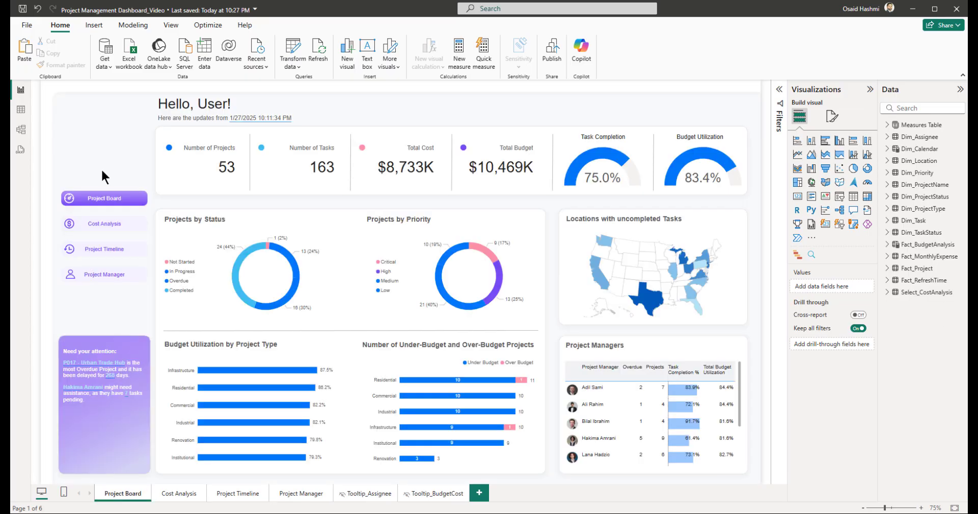
Step: For the Cost Analysis button's On hover state, replace the fill image with expense_selected.svg and set the image fit to Fit
click(100, 227)
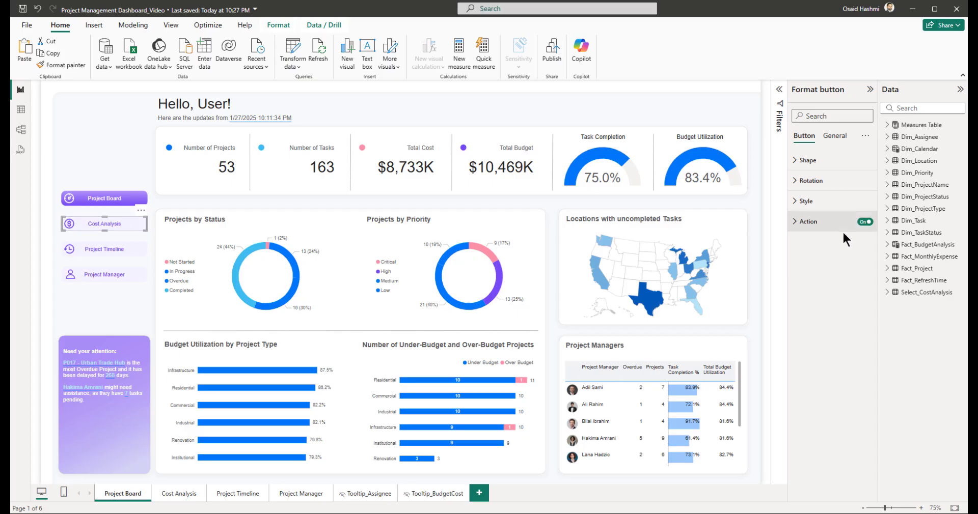
click(805, 201)
click(817, 250)
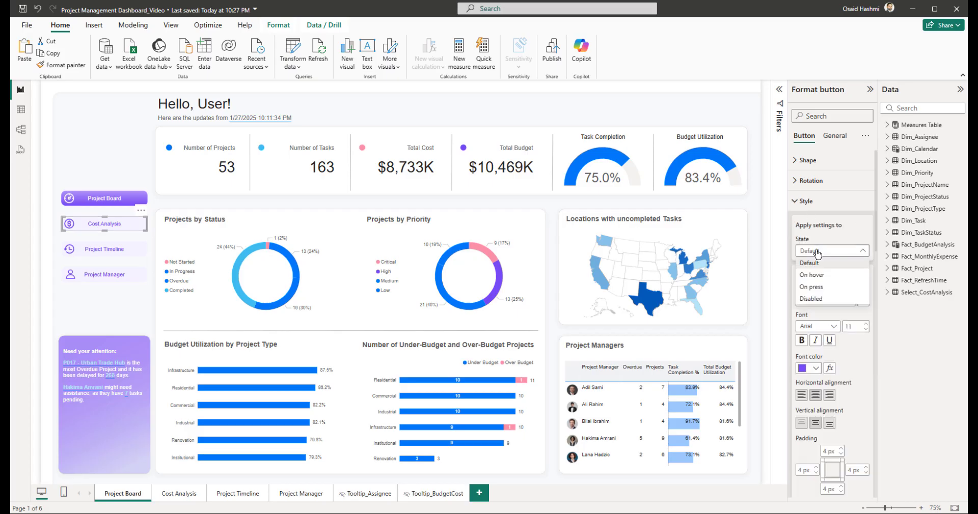
click(817, 280)
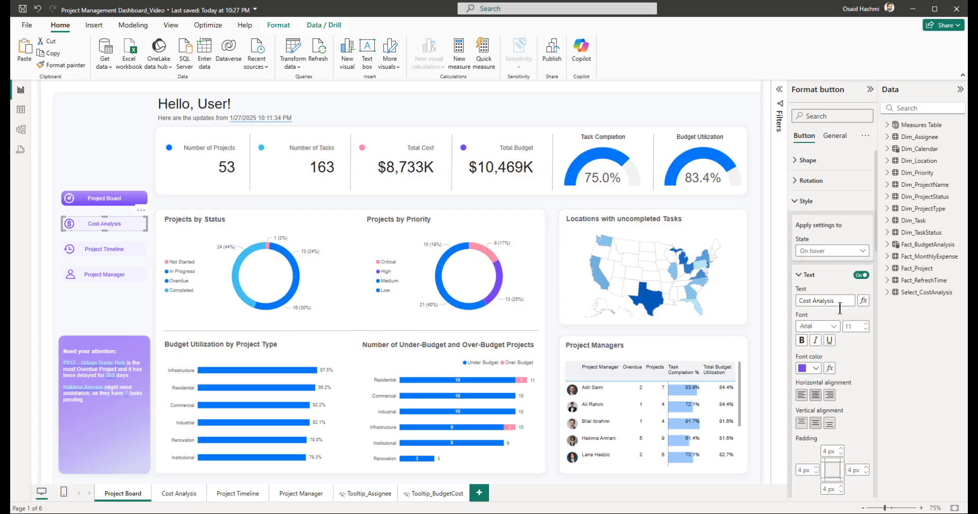
scroll(840, 321, down, 5)
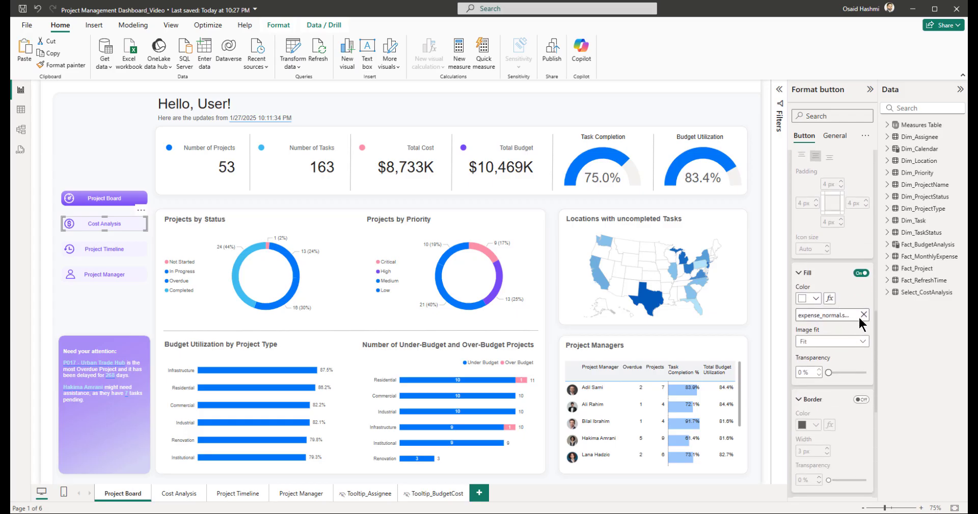
click(863, 315)
click(863, 315)
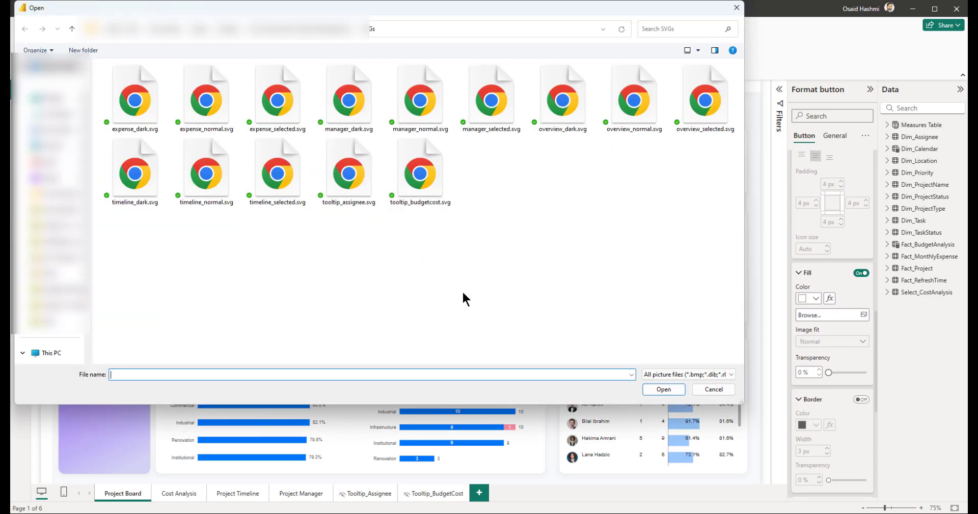
double_click(276, 108)
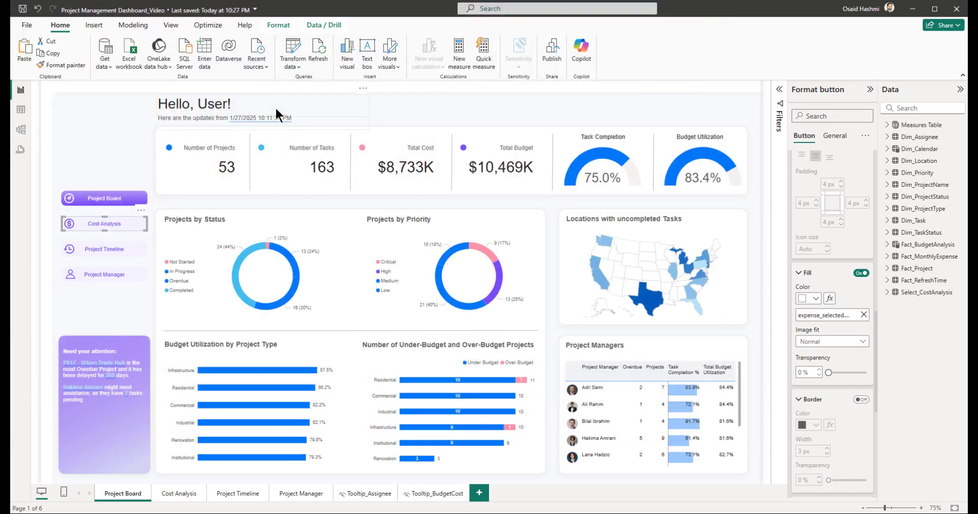
click(830, 341)
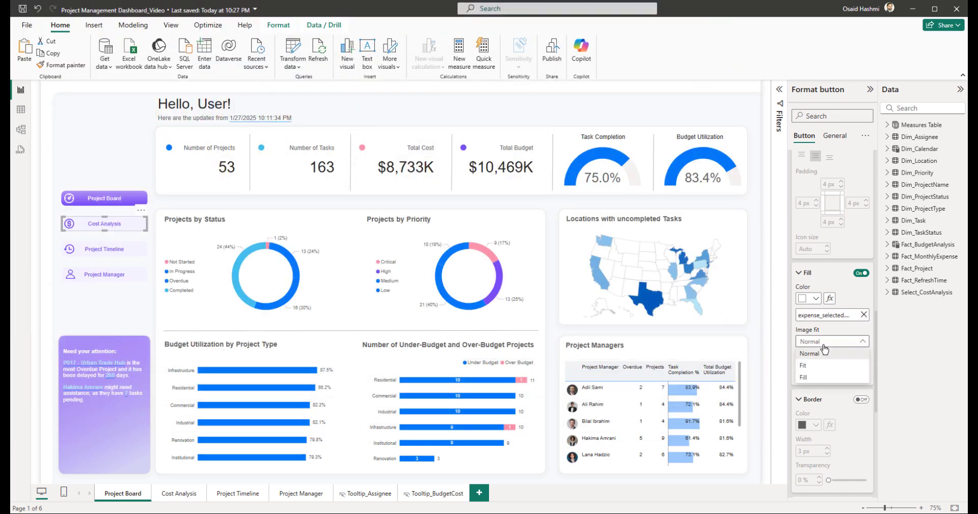
click(813, 366)
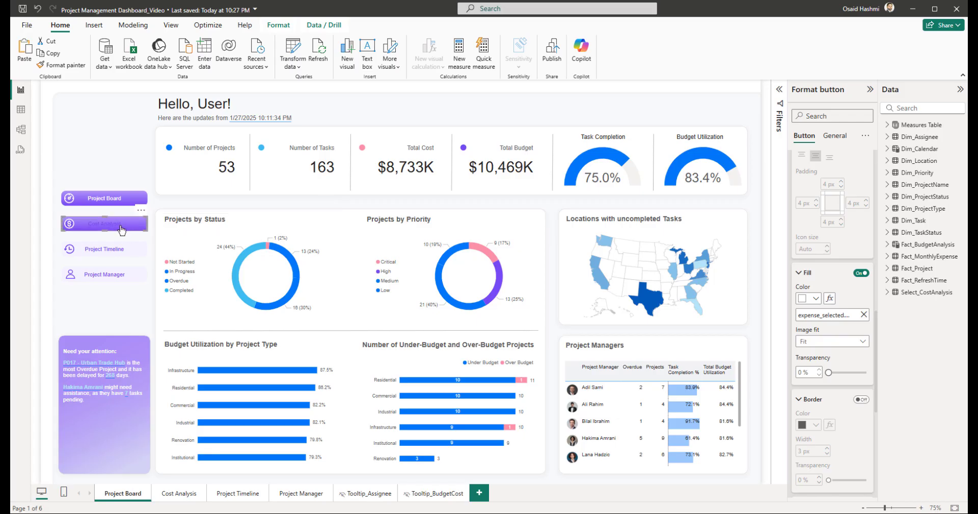
Step: Set the Cost Analysis button's On hover font color to white
scroll(849, 370, up, 10)
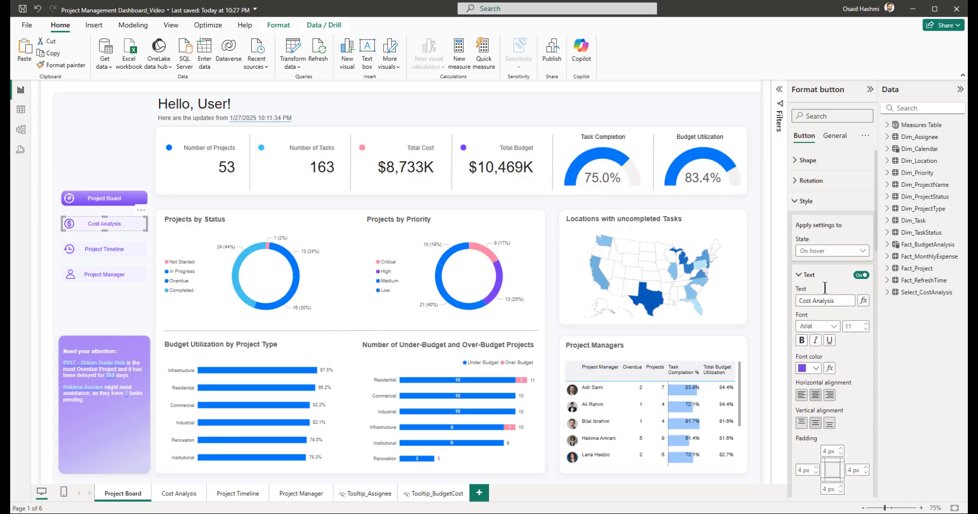
click(813, 369)
click(809, 211)
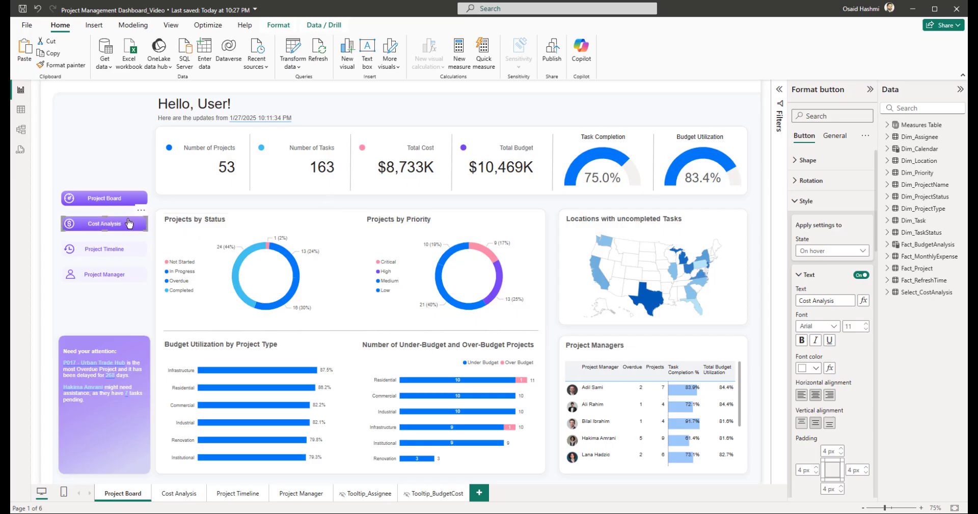
Step: Set the Project Timeline button's On hover font color to white
click(118, 254)
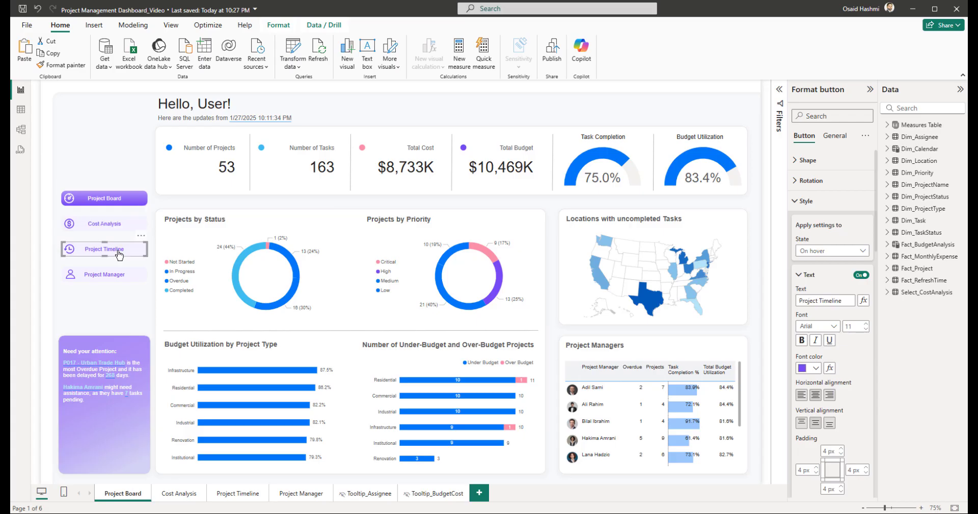
click(810, 368)
click(808, 212)
Step: For the Project Timeline button's On hover state, replace the fill image with timeline_selected.svg and set the image fit to Fit
scroll(860, 360, down, 5)
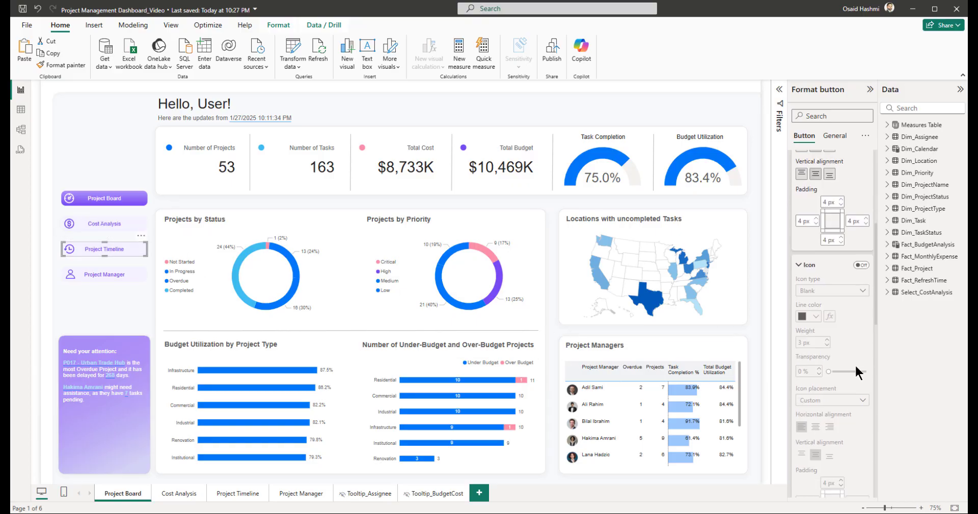
scroll(855, 365, down, 5)
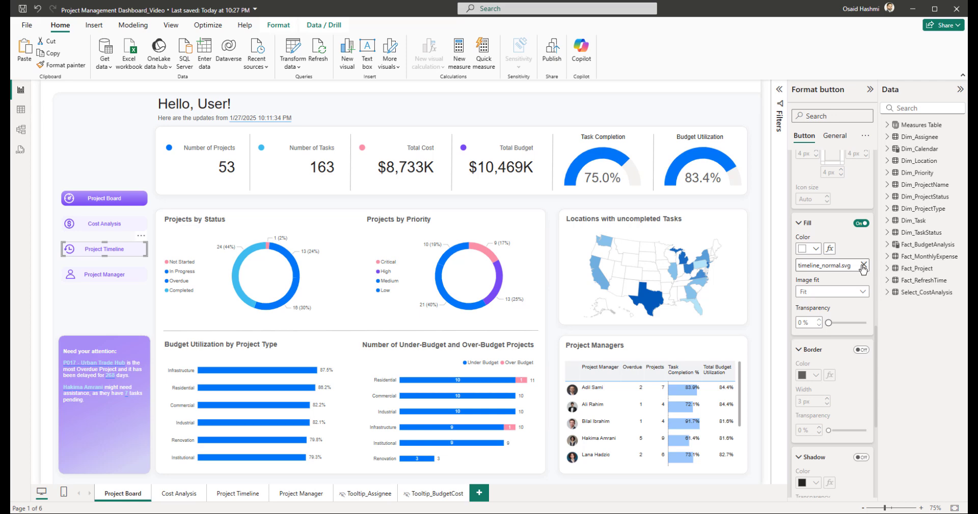
click(863, 265)
click(863, 265)
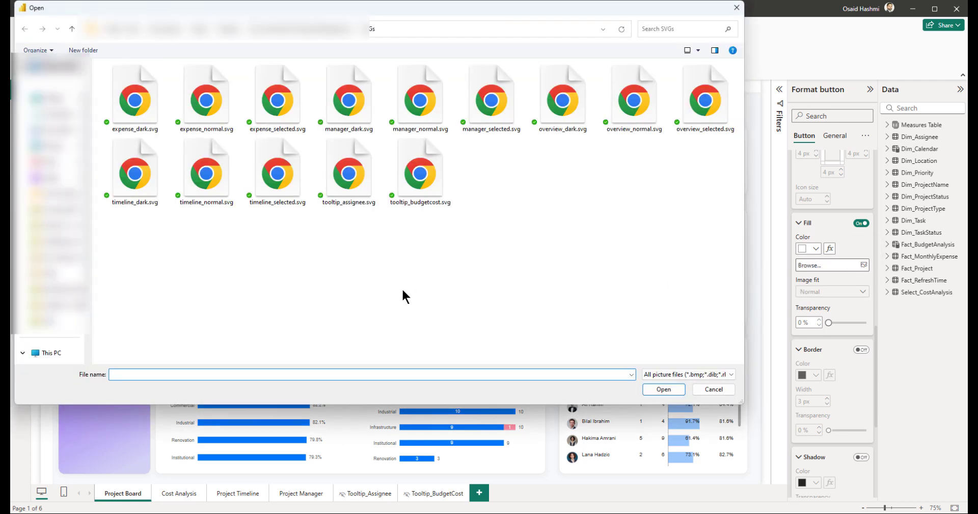
double_click(261, 197)
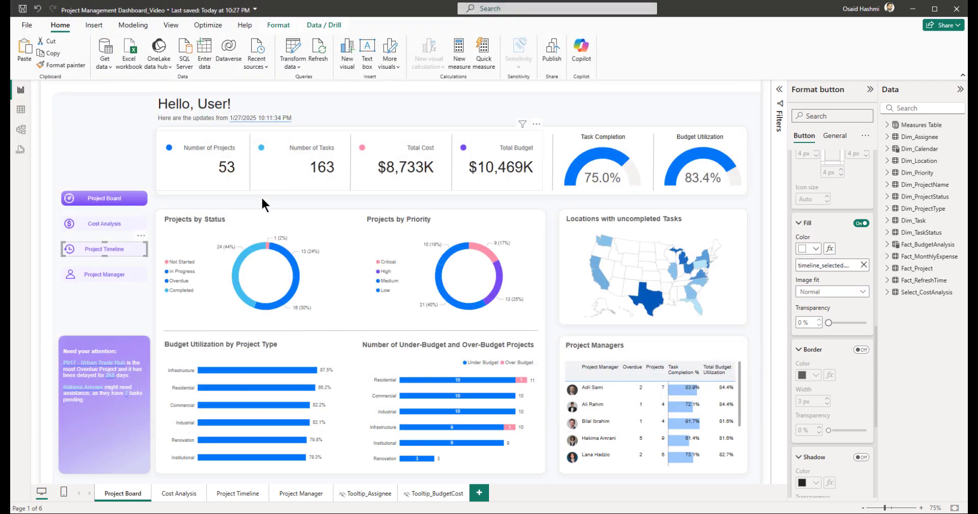
click(825, 291)
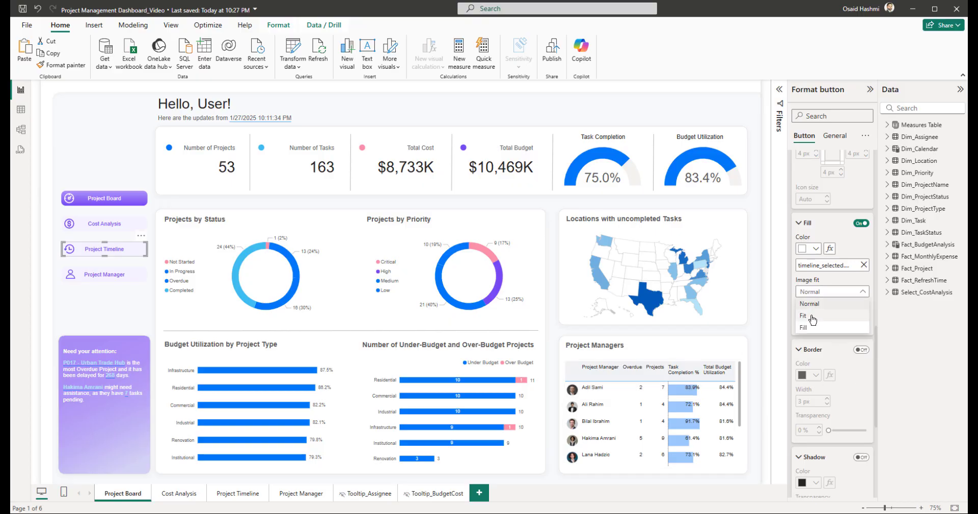
click(815, 318)
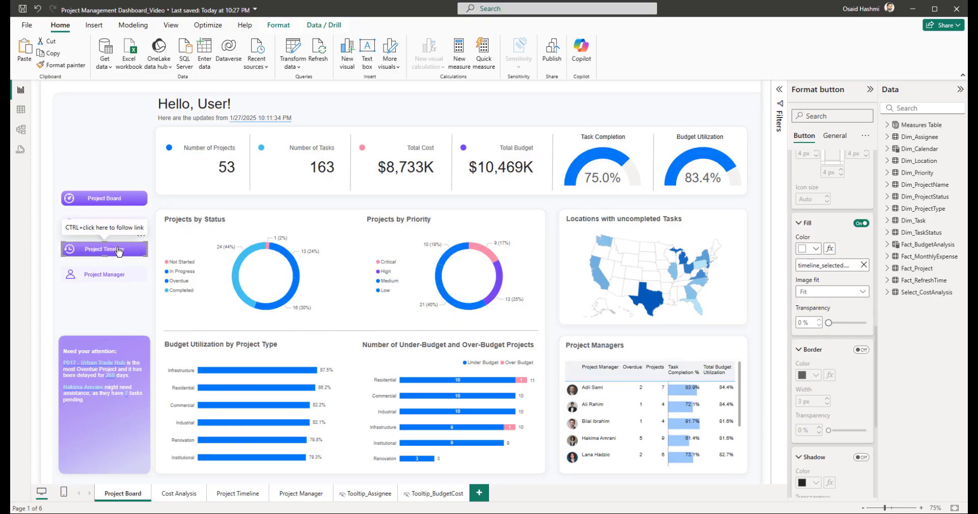
Step: For the Project Manager button's On hover state, replace the fill image with manager_selected.svg and set the image fit to Fit
click(119, 276)
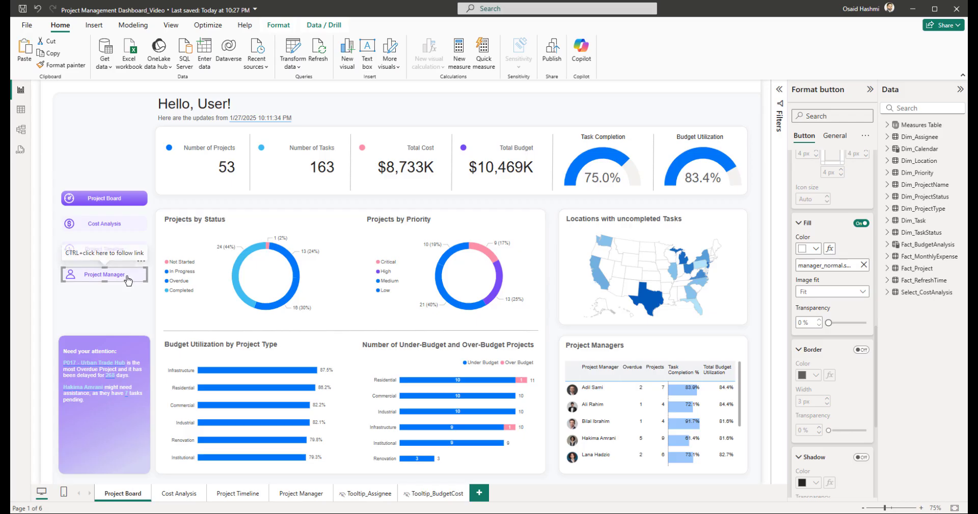
click(864, 265)
click(863, 266)
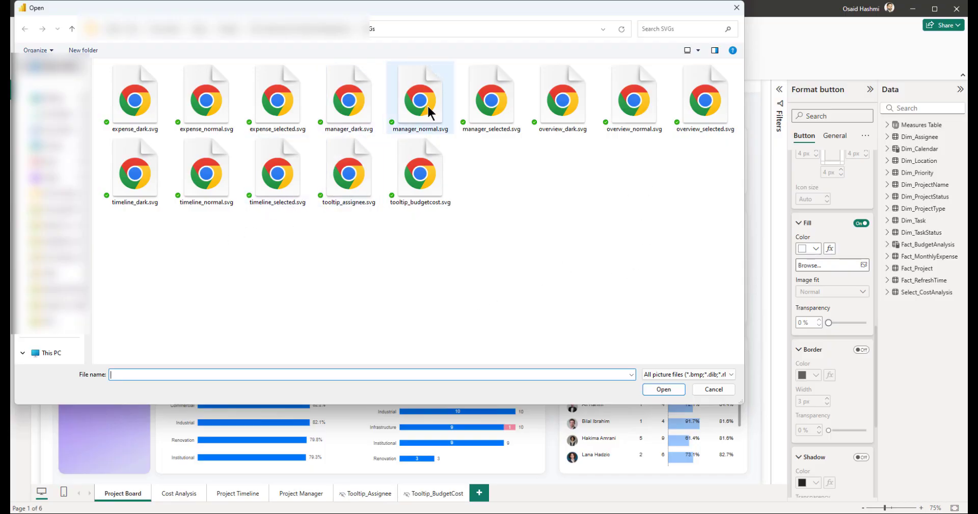
double_click(497, 113)
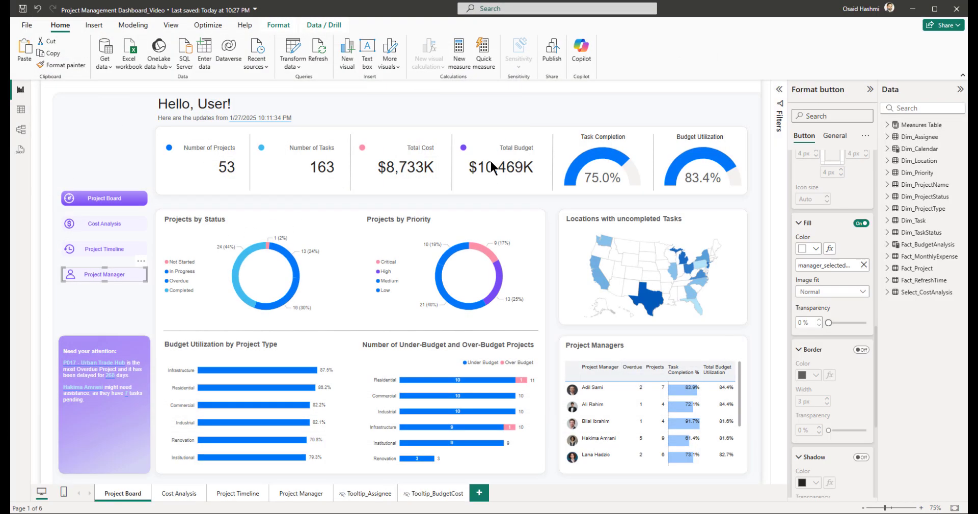
click(825, 291)
click(839, 312)
Step: Set the Project Manager button's On hover font color to white
scroll(835, 313, up, 10)
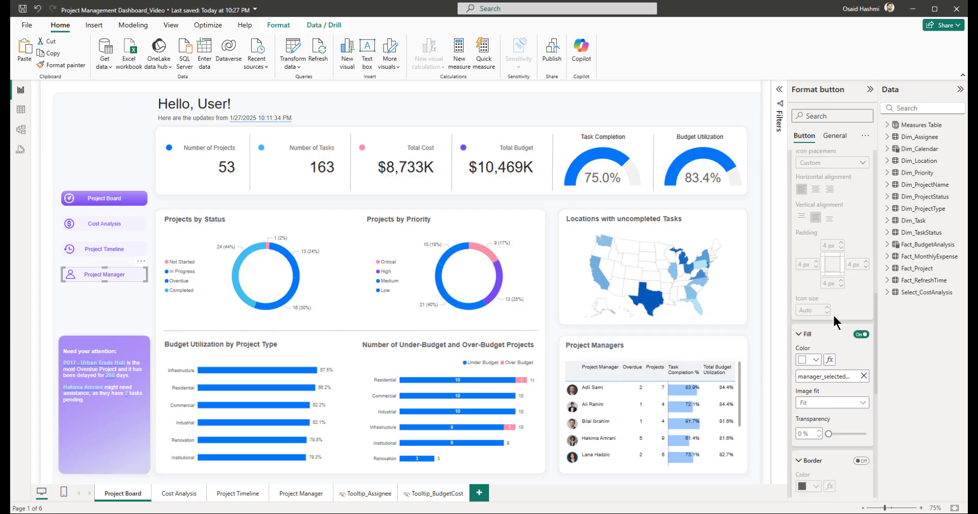
click(803, 362)
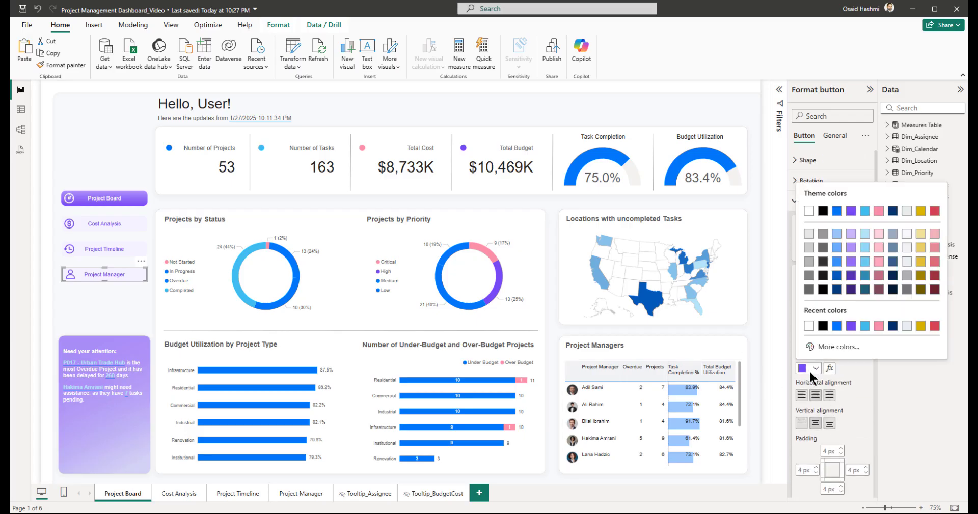
click(812, 213)
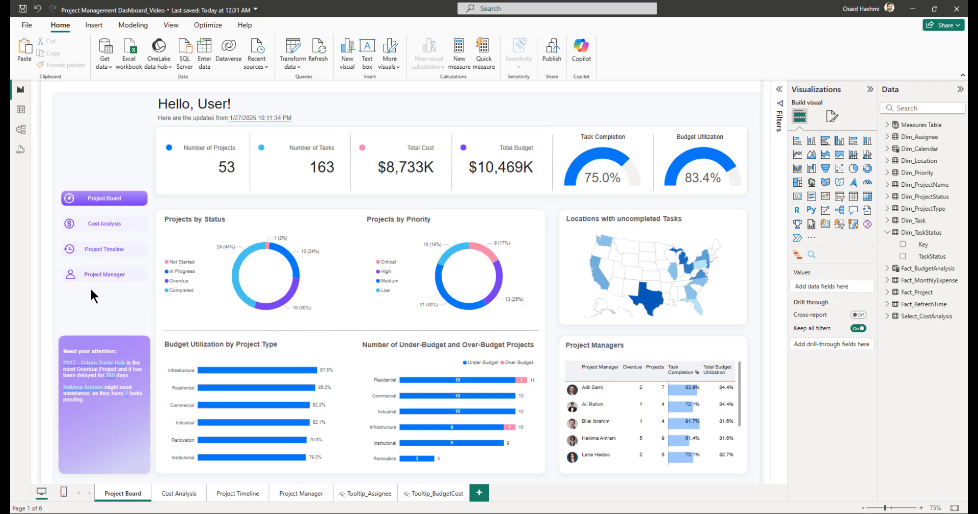
Step: Look through the Cost Analysis, Project Timeline and Project Manager pages, and return to the Project Board page
click(178, 496)
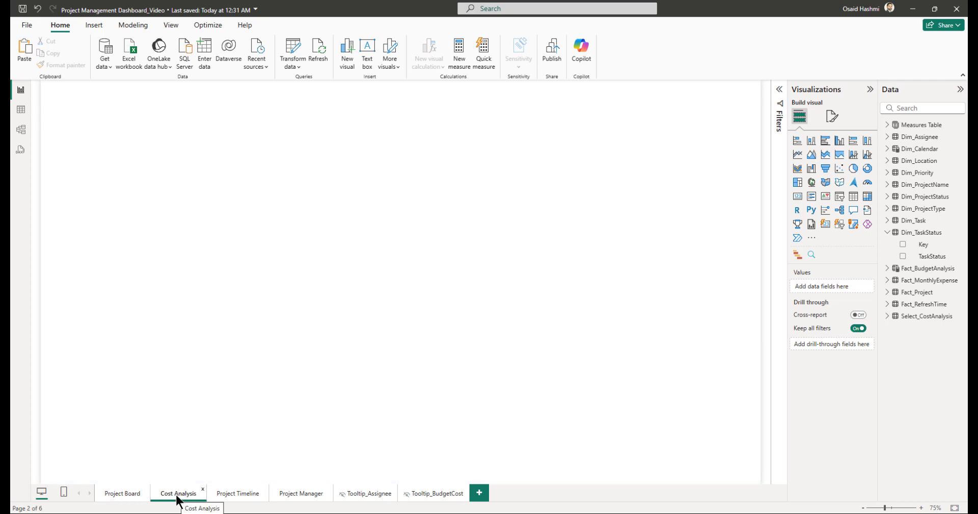
click(241, 496)
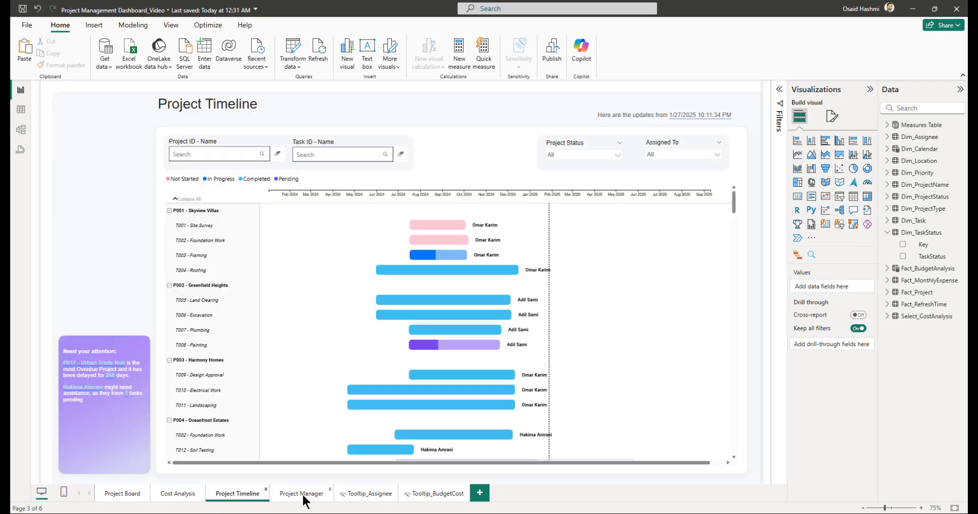
click(303, 497)
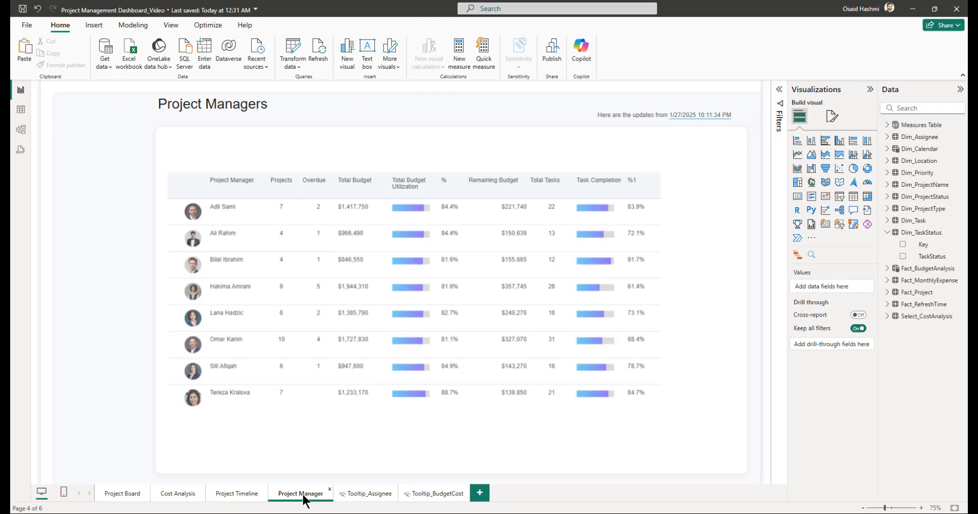
click(121, 498)
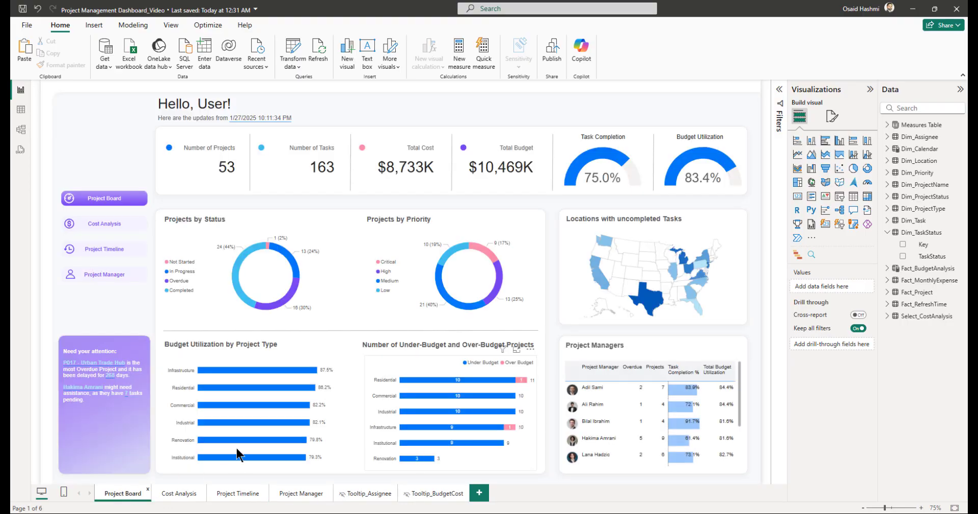